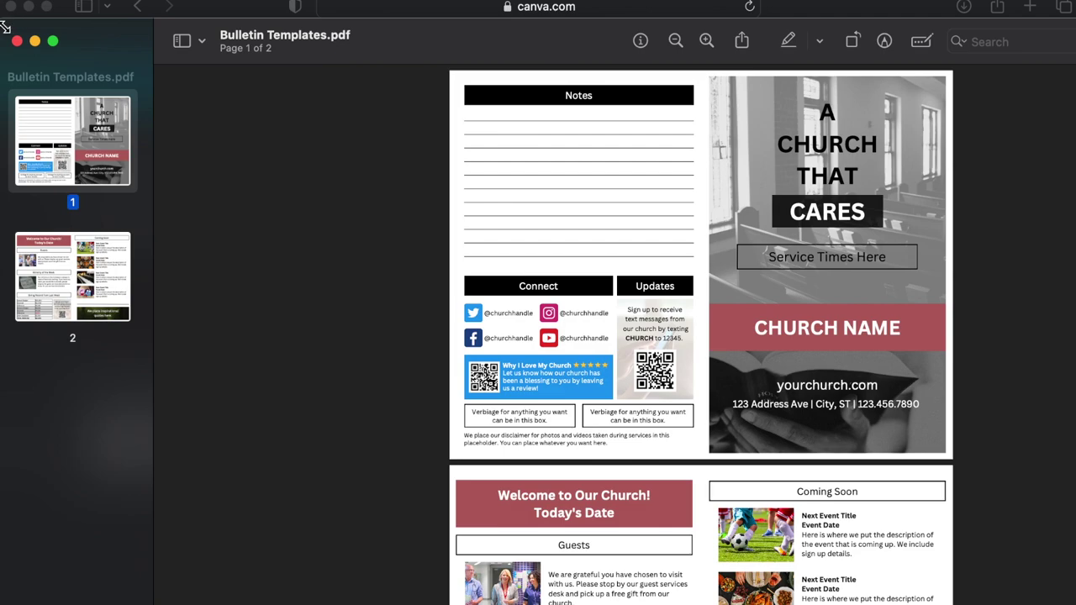
Scroll through both pages of Bulletin Templates.pdf, shrinking and moving the Preview window aside.
left_click_drag(4, 28, 336, 102)
left_click_drag(720, 112, 516, 26)
scroll(684, 236, "down", 5)
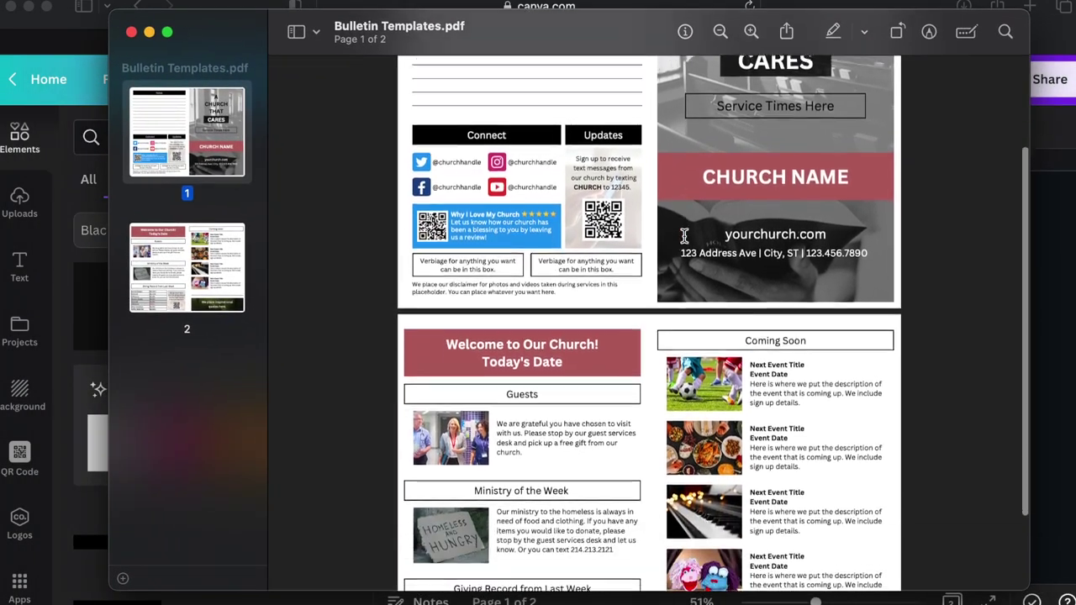
scroll(684, 237, "up", 3)
scroll(684, 236, "up", 4)
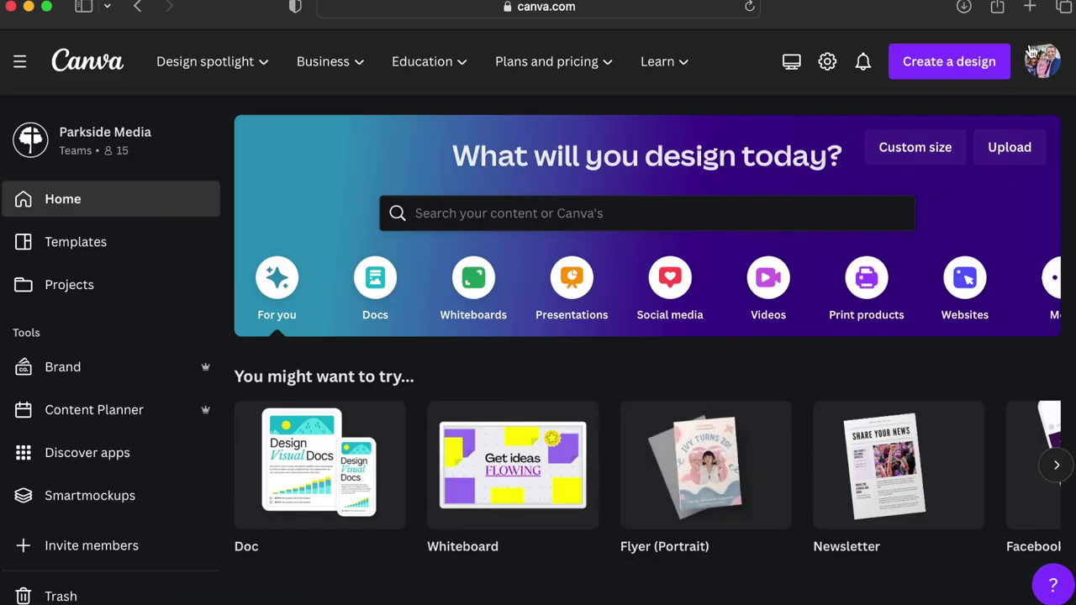
Create a custom-size design 11 wide by 8.5 high, keeping inches as the unit.
left_click(916, 151)
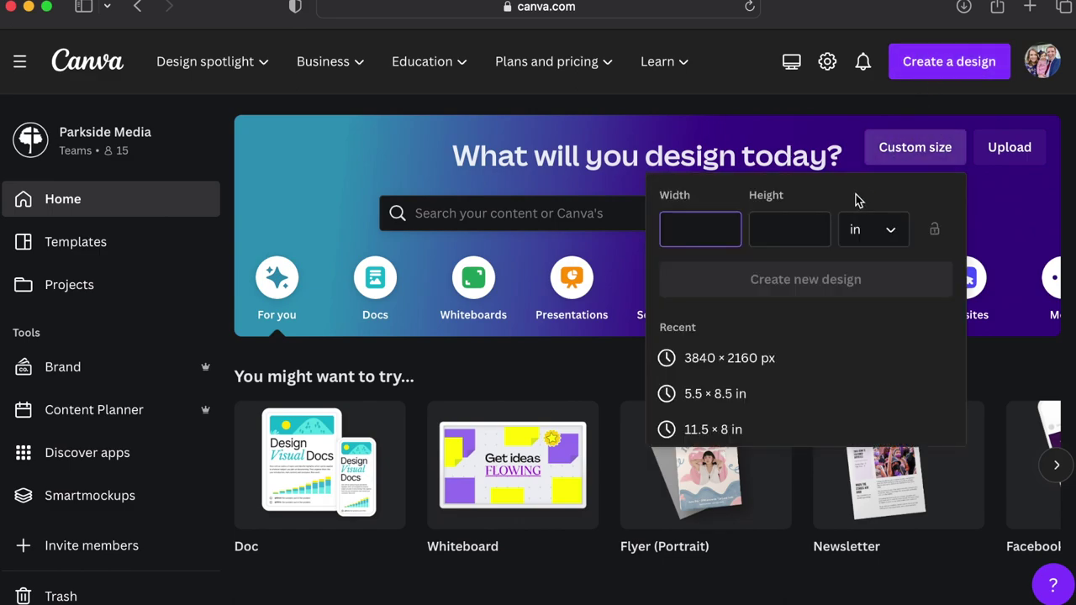
type("11")
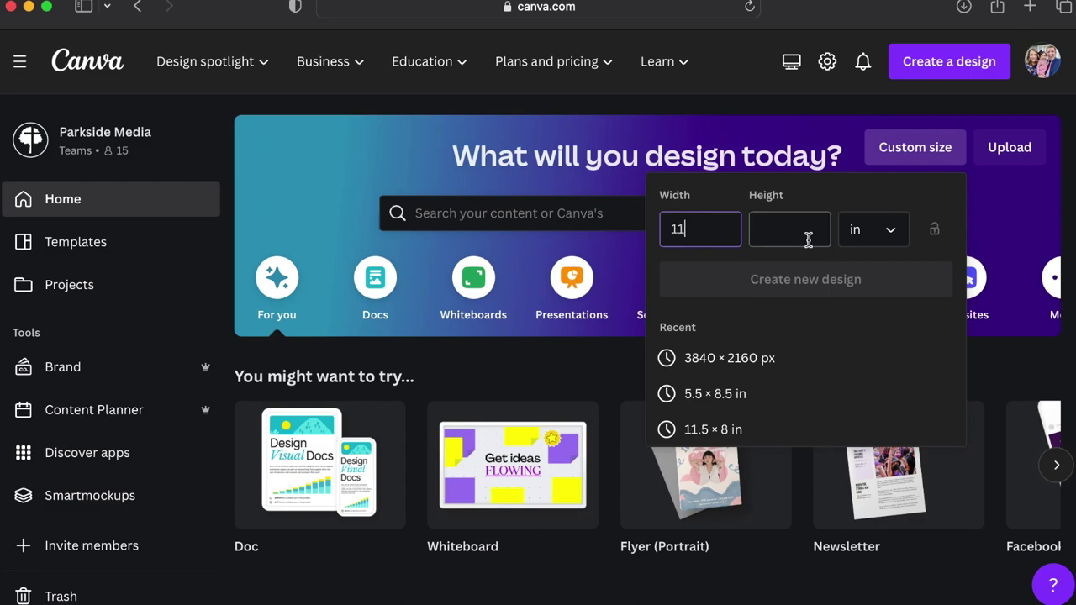
left_click(872, 229)
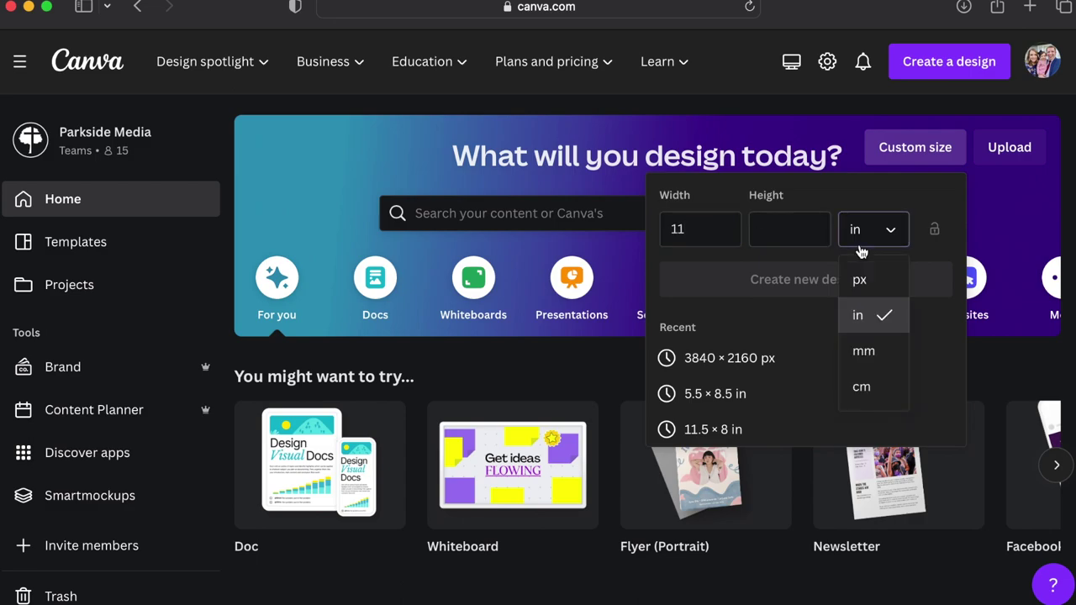
left_click(859, 314)
left_click(793, 232)
type("8")
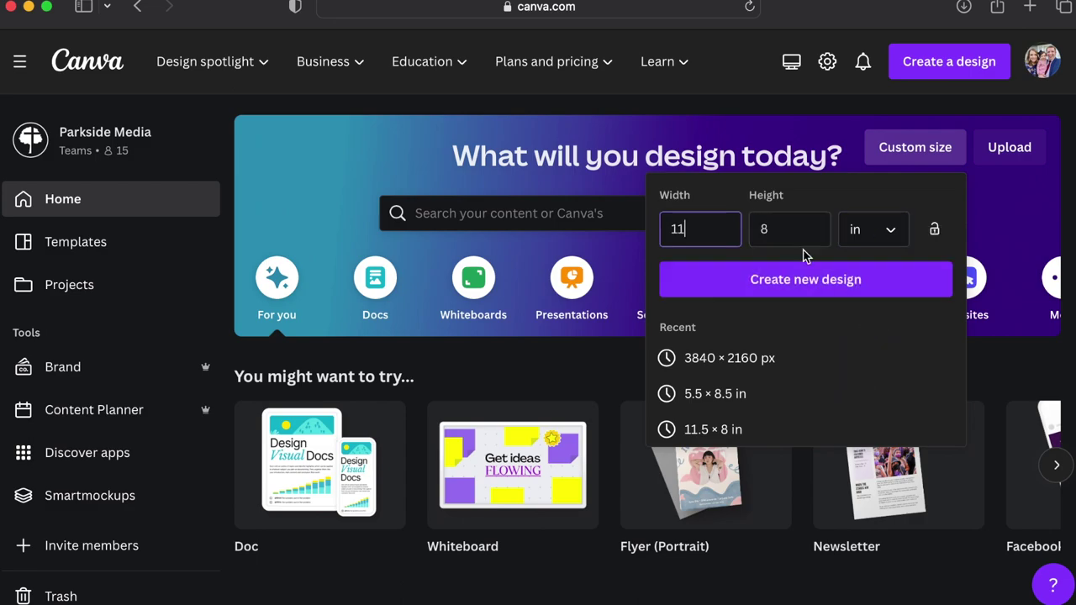
type(".")
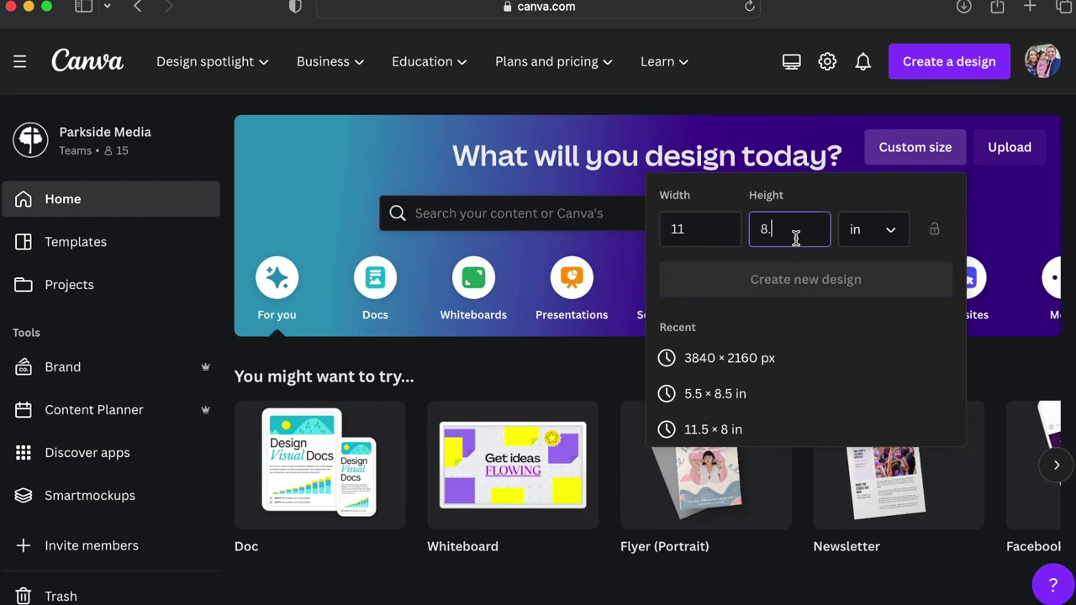
type("5")
left_click(717, 235)
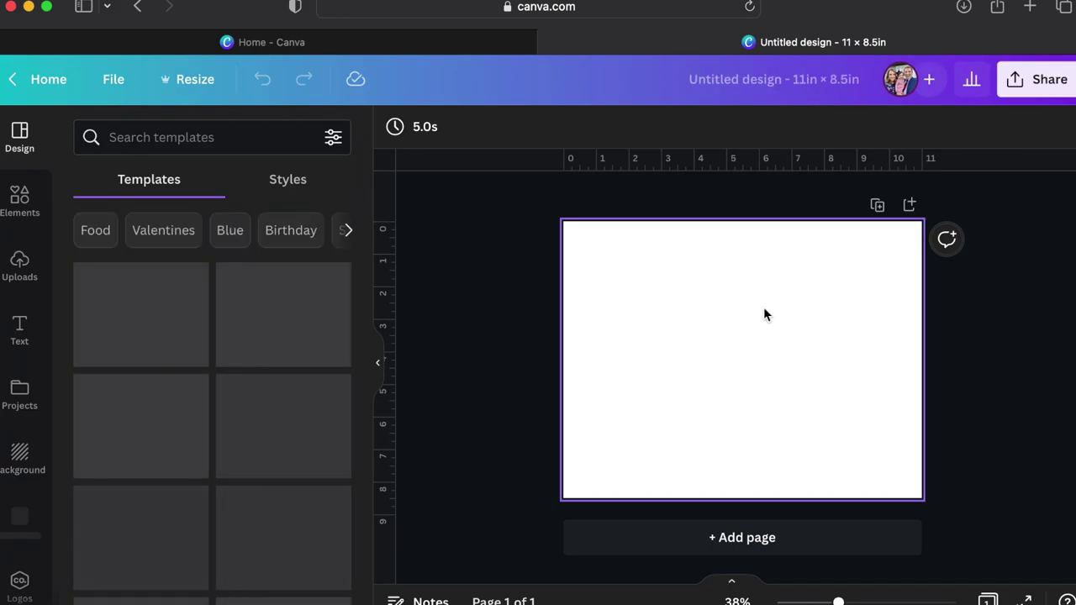
Rename the untitled design to 'Bulletin Templates'.
left_click(776, 87)
type("Bu")
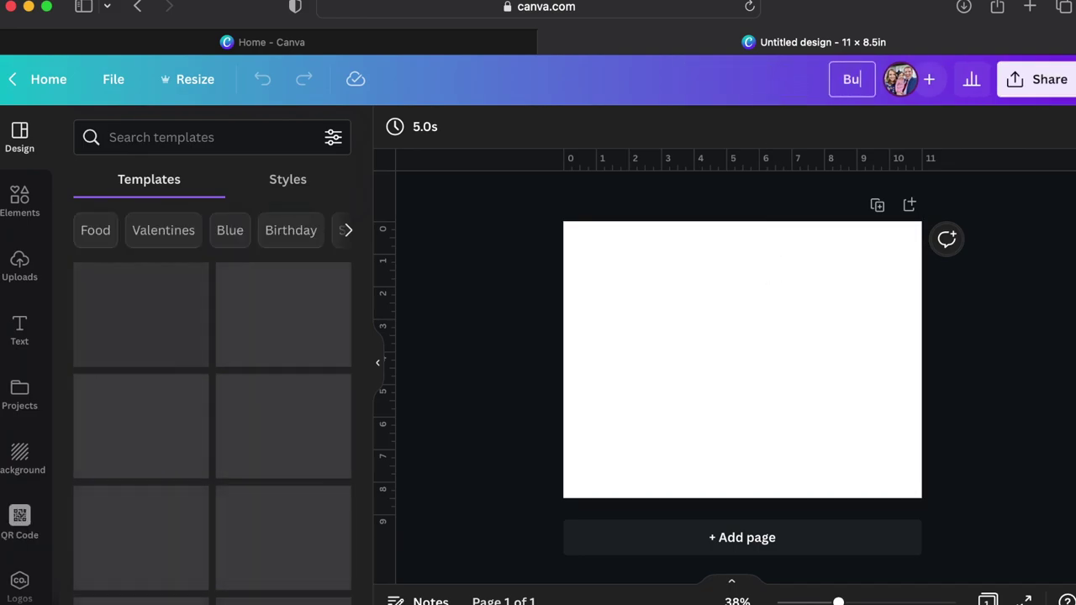
type("lletin T")
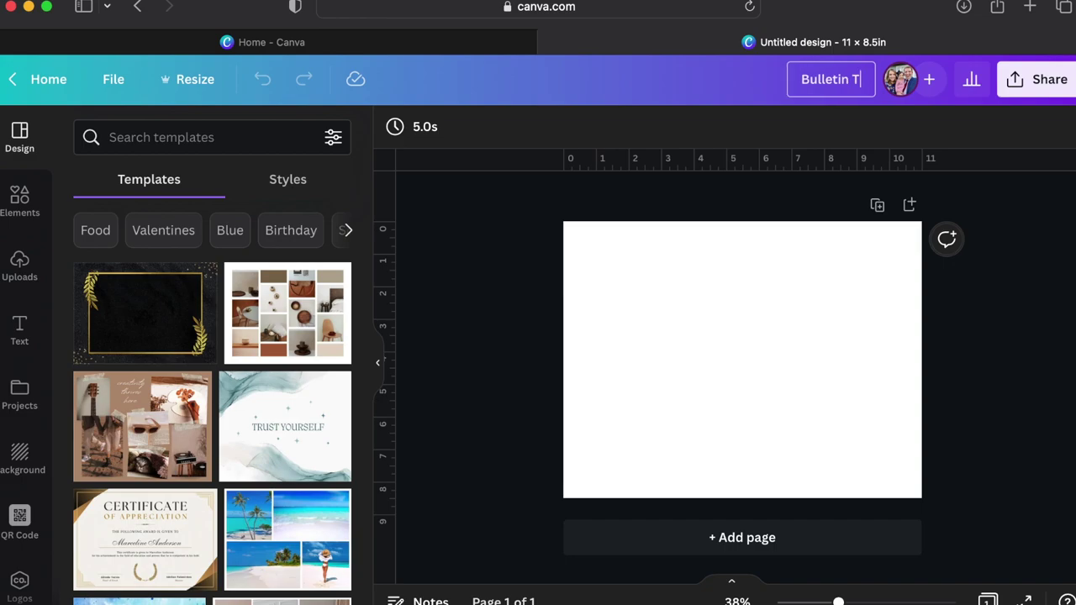
type("emplates")
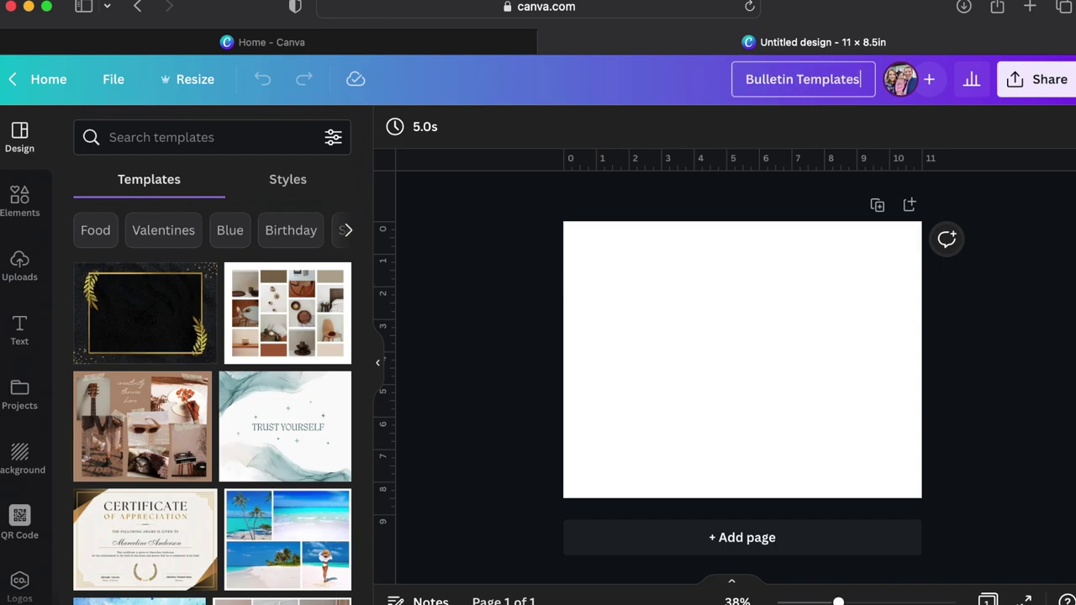
key("Return")
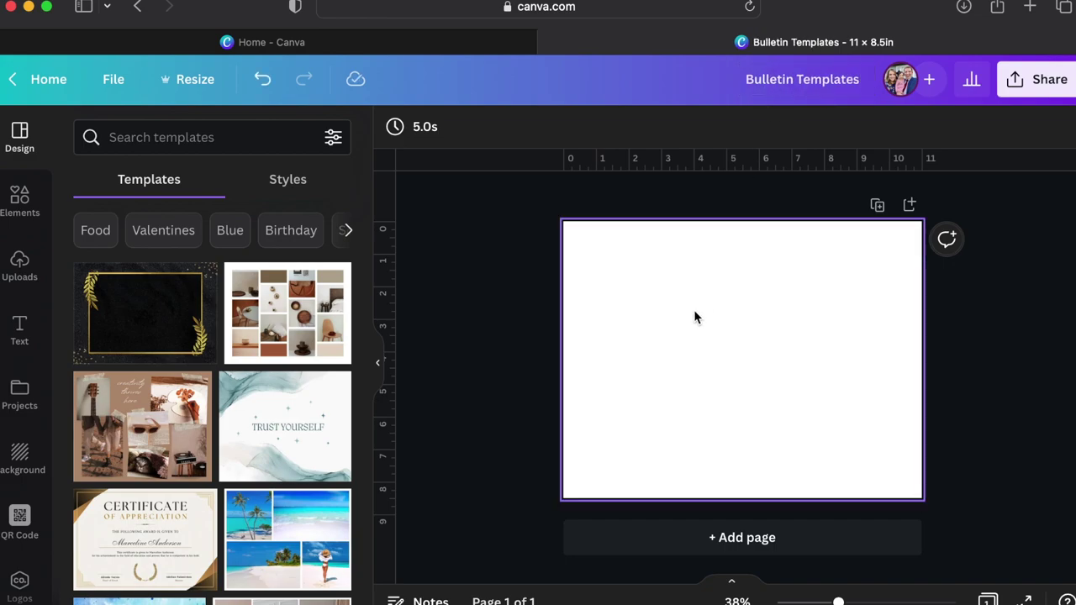
Add a vertical ruler guide at the 5.5 in centre fold.
left_click(694, 311)
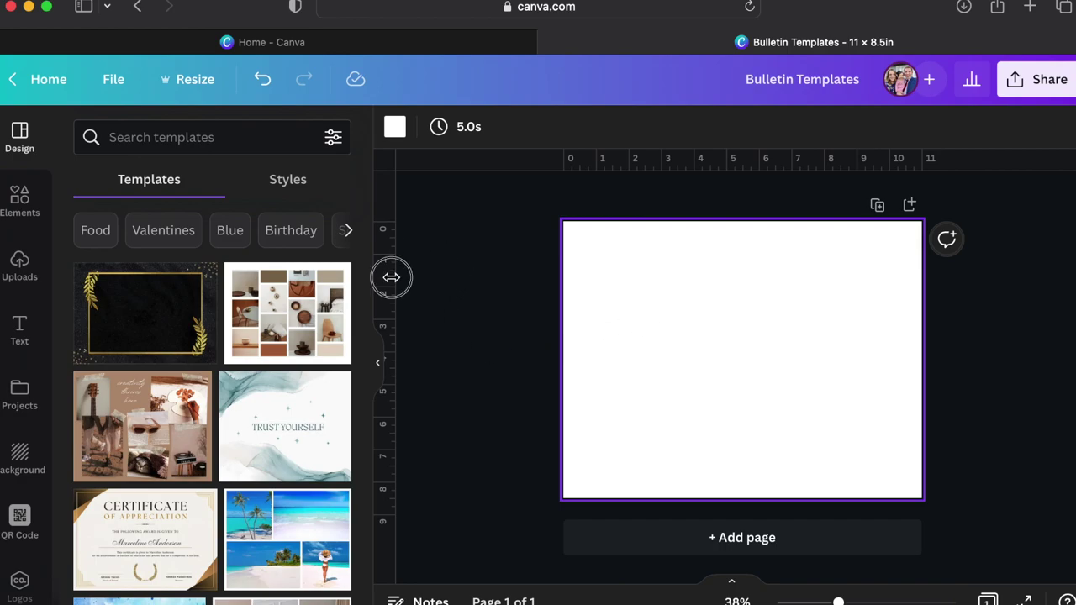
left_click_drag(390, 277, 744, 267)
scroll(744, 267, "up", 5)
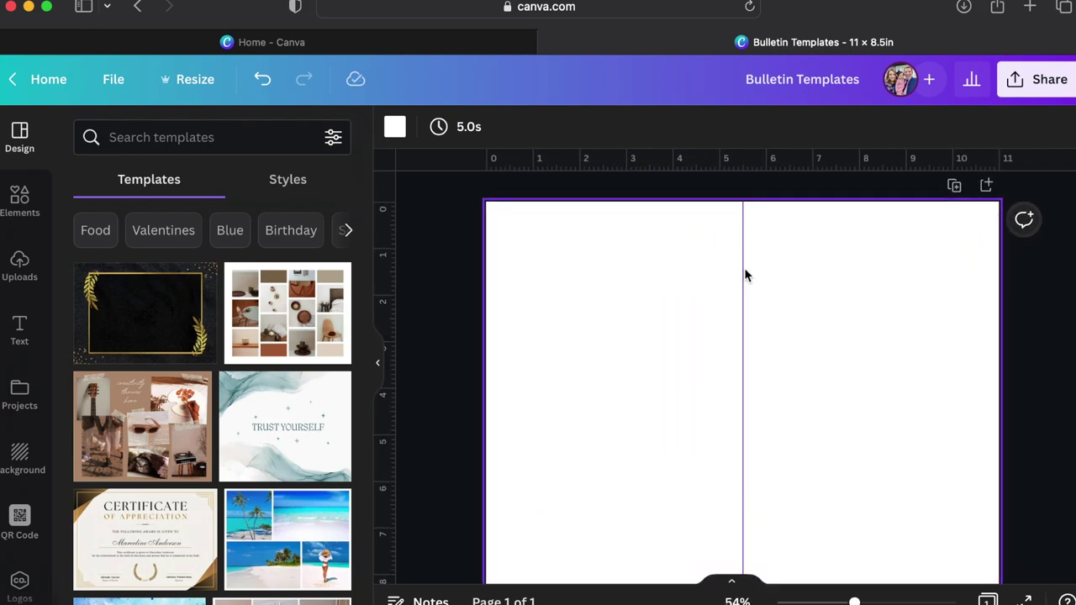
scroll(743, 273, "up", 1)
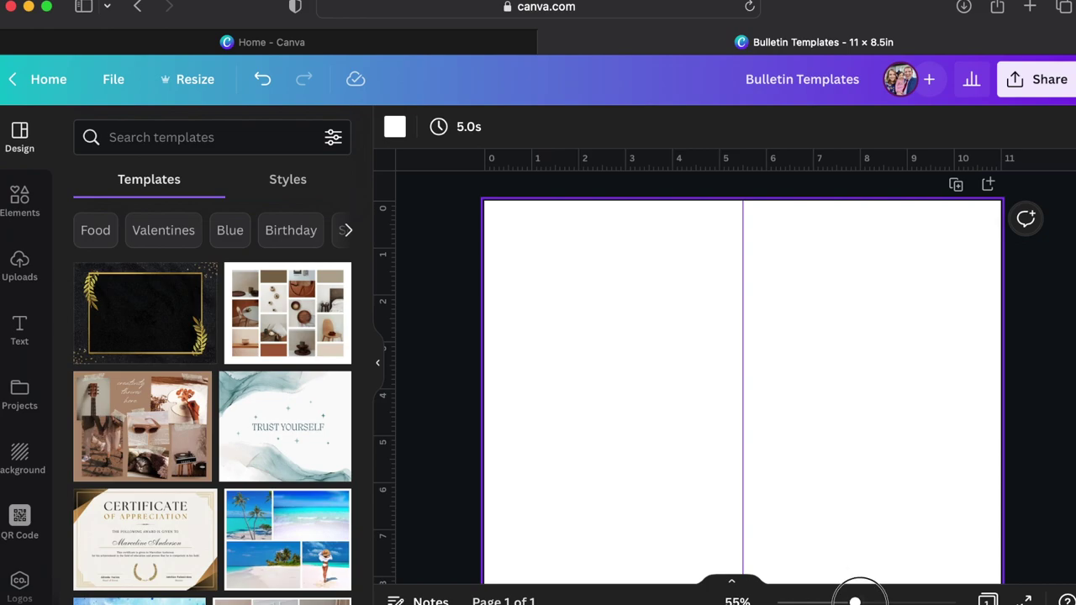
left_click_drag(855, 601, 856, 602)
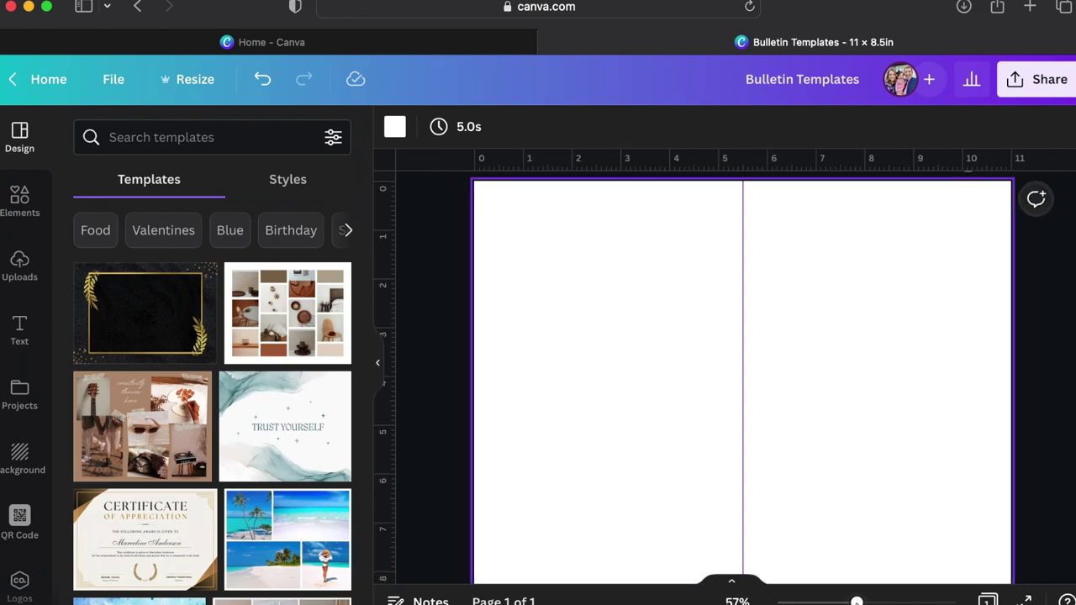
scroll(792, 395, "up", 2)
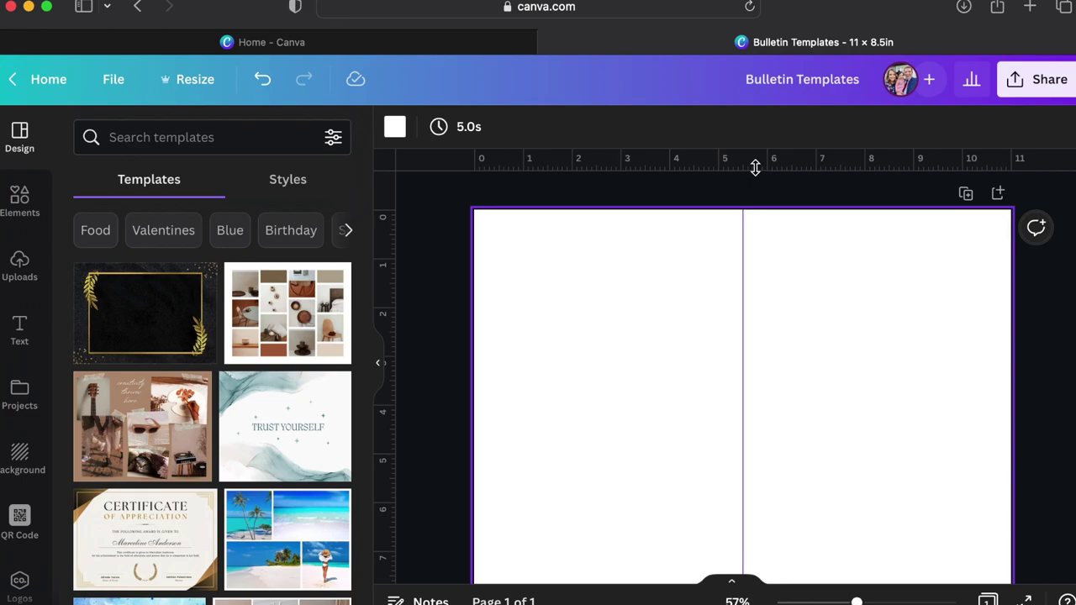
Add margin guides near the top, left, right and bottom page edges.
left_click_drag(755, 167, 754, 216)
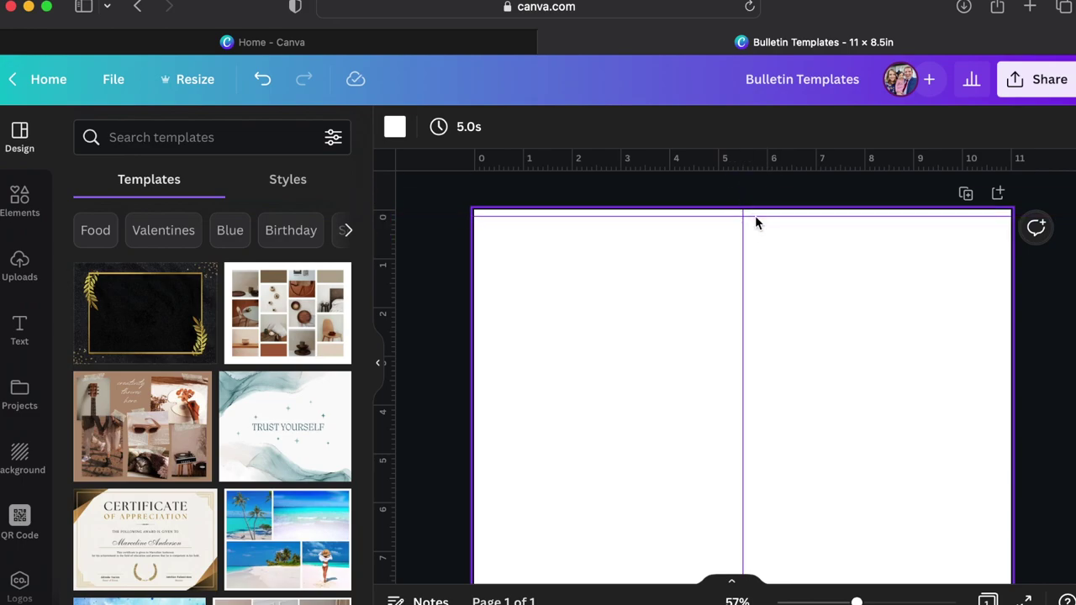
left_click_drag(393, 323, 480, 326)
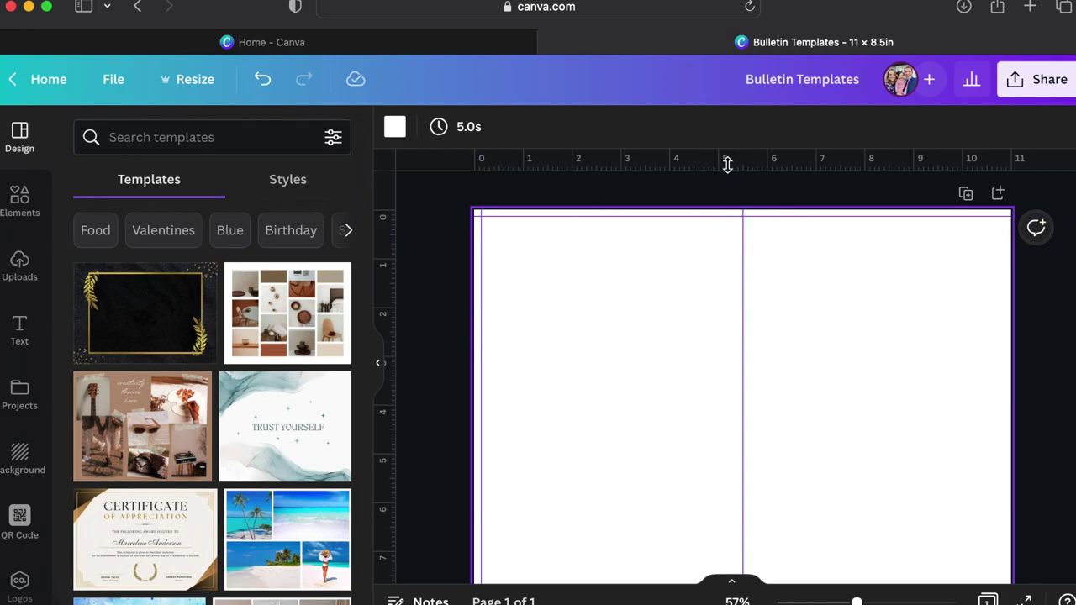
left_click_drag(389, 290, 1001, 314)
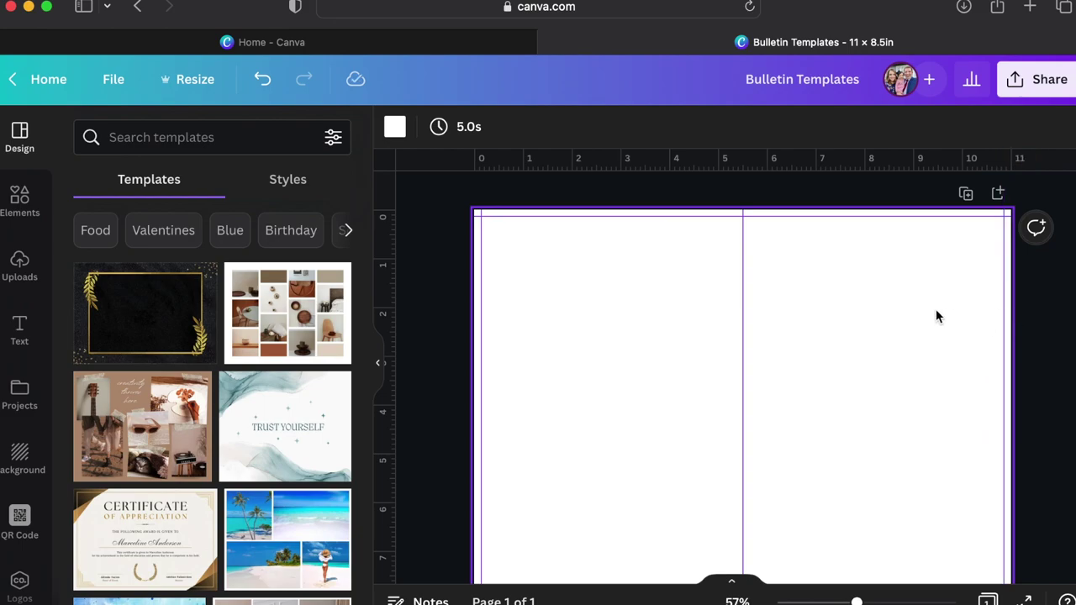
scroll(935, 309, "down", 3)
left_click_drag(865, 159, 825, 507)
scroll(821, 417, "up", 3)
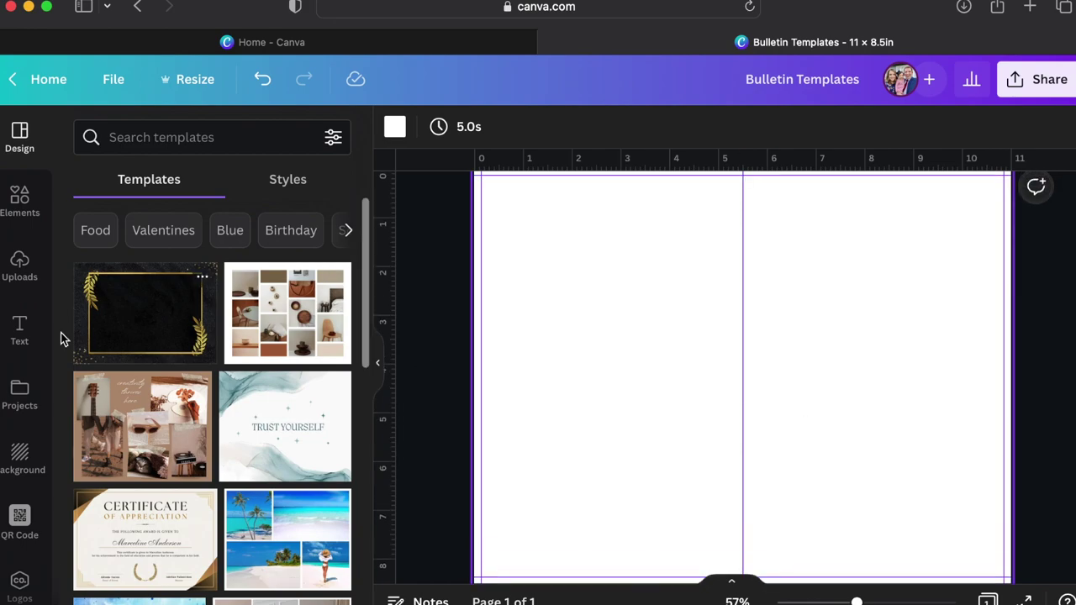
left_click(24, 211)
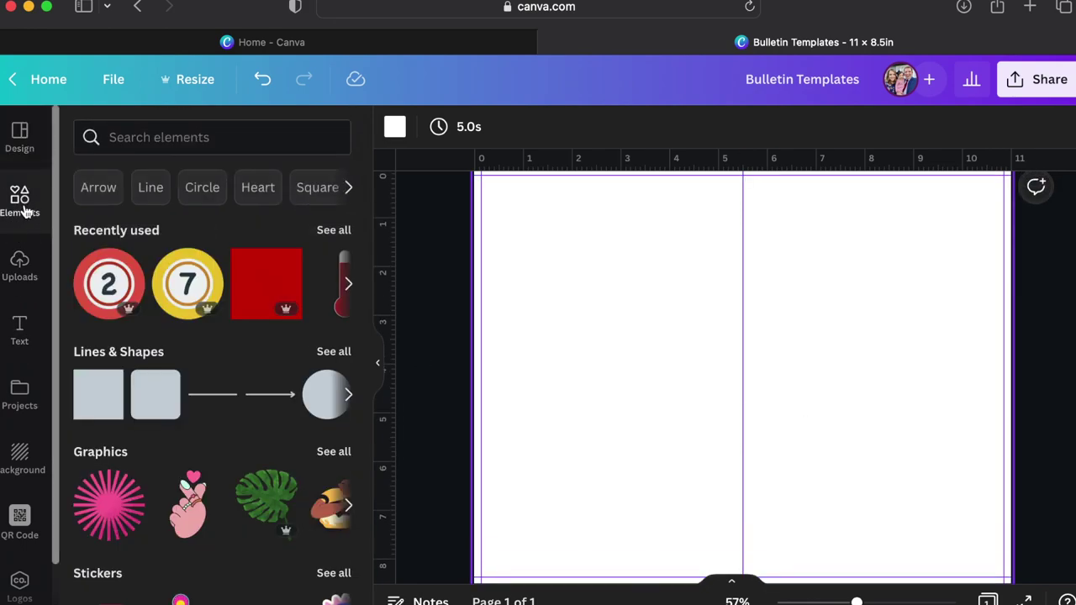
Add a two-row photo grid to the page from the grid layouts.
scroll(179, 388, "down", 5)
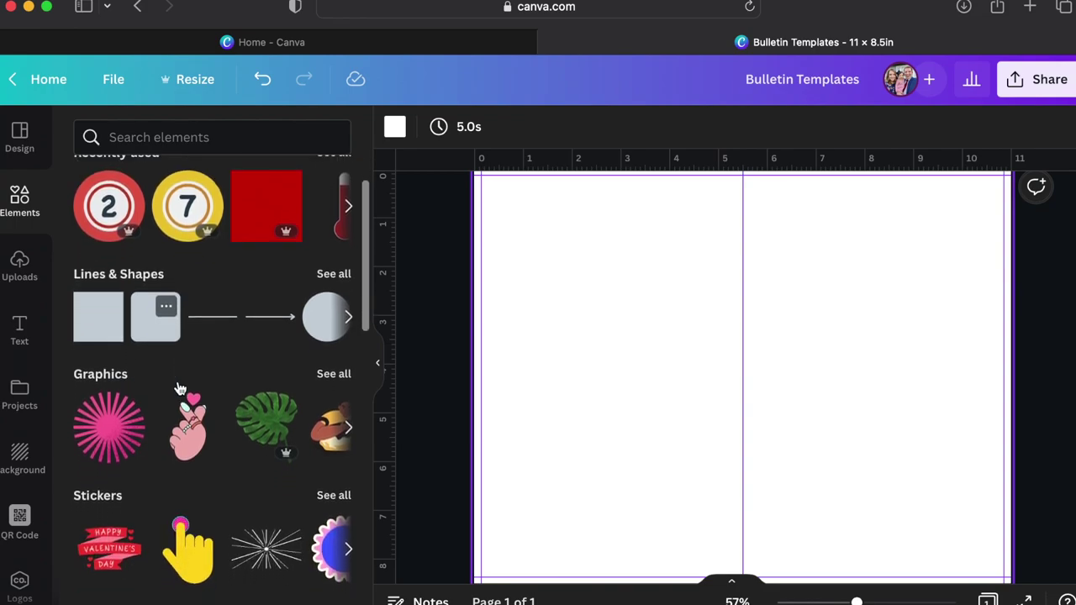
scroll(179, 388, "down", 15)
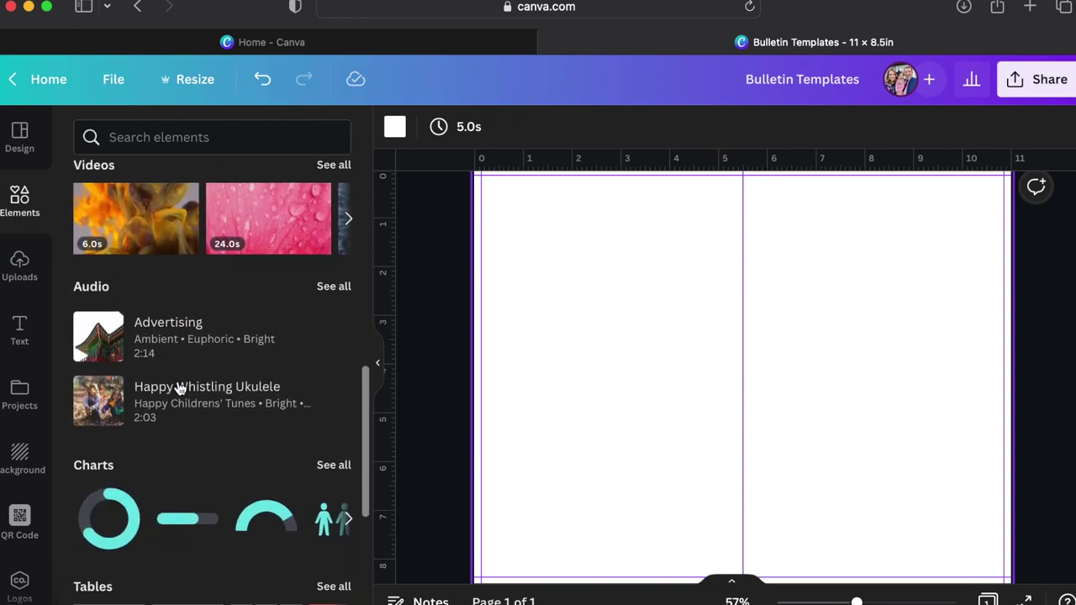
scroll(179, 389, "down", 5)
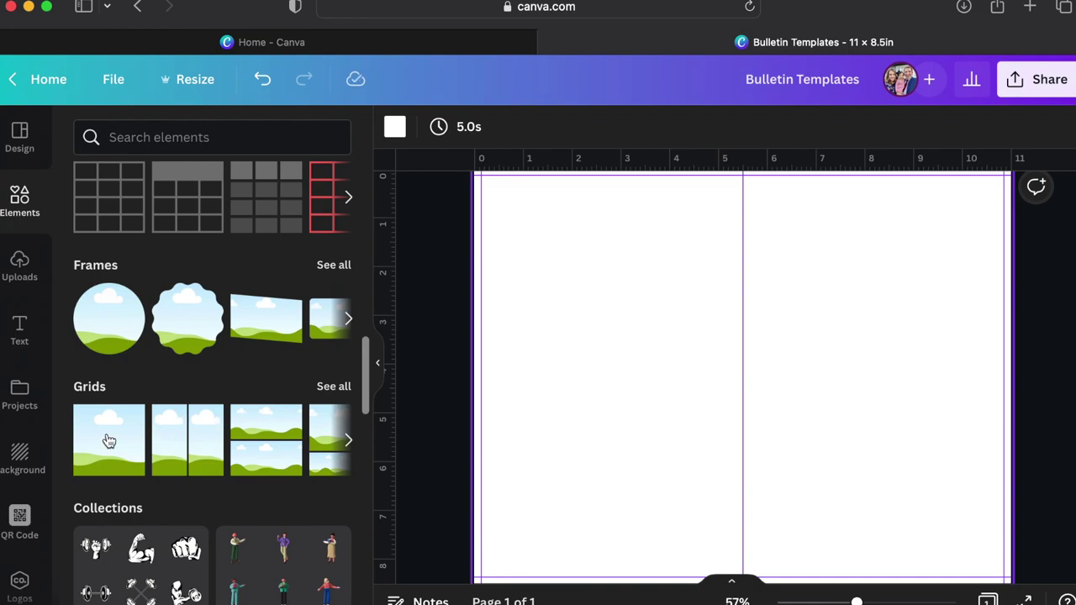
left_click(333, 386)
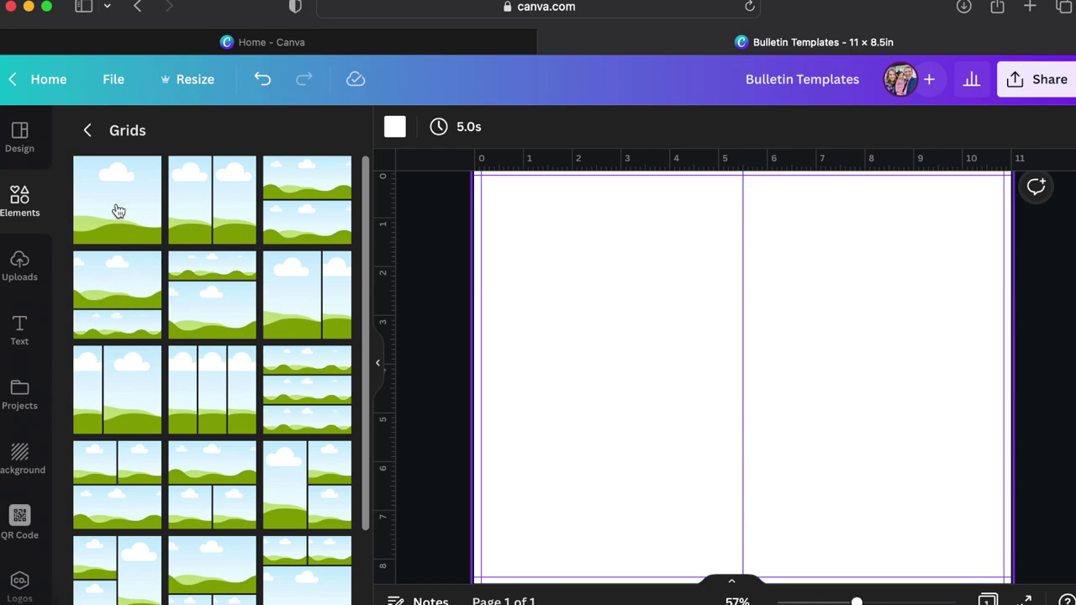
left_click(118, 302)
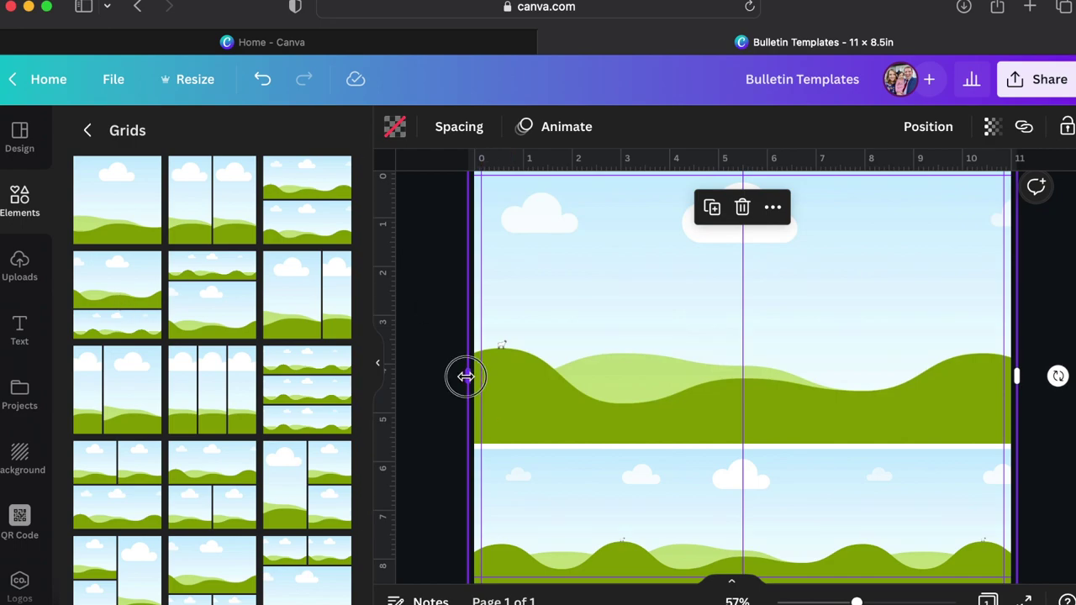
Resize and position the grid to fill the right half between the fold and margin guides.
left_click_drag(466, 376, 776, 380)
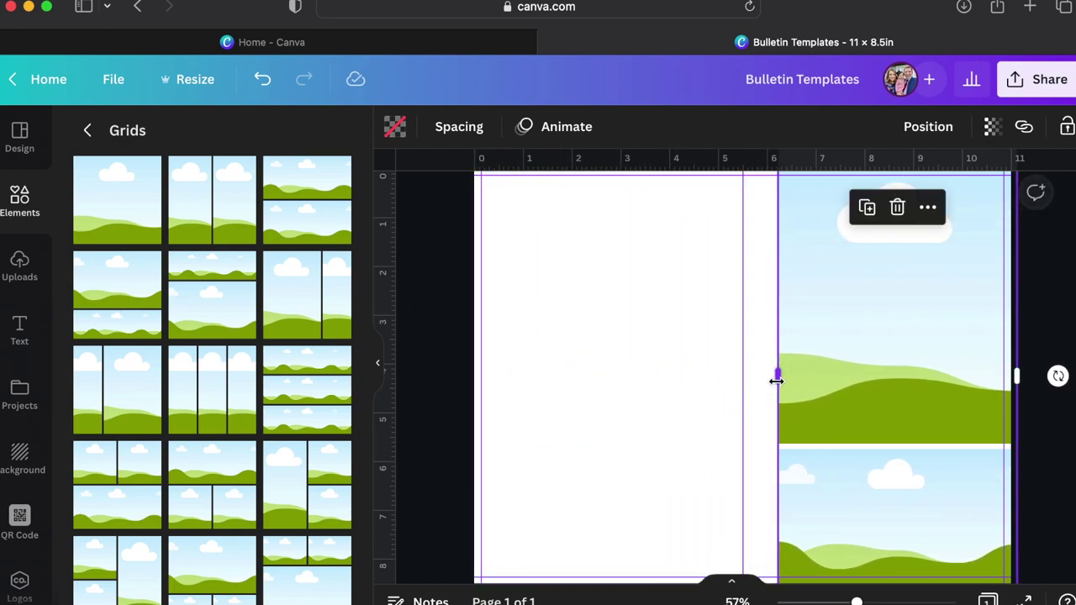
scroll(776, 381, "up", 2)
left_click_drag(897, 215, 899, 281)
left_click_drag(900, 344, 884, 289)
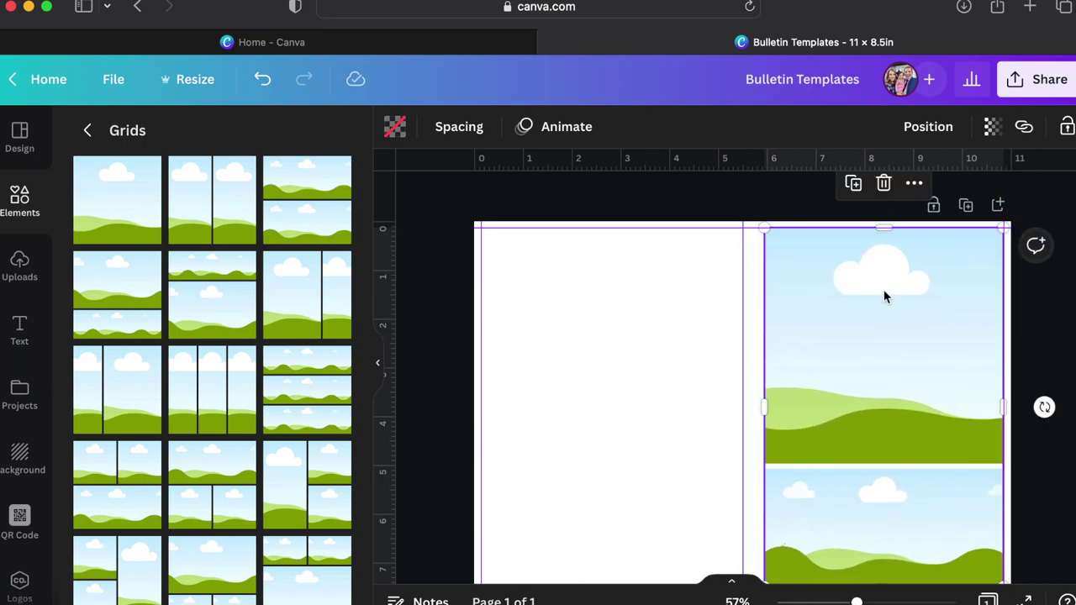
scroll(837, 344, "down", 3)
left_click_drag(760, 480, 752, 524)
scroll(830, 442, "up", 2)
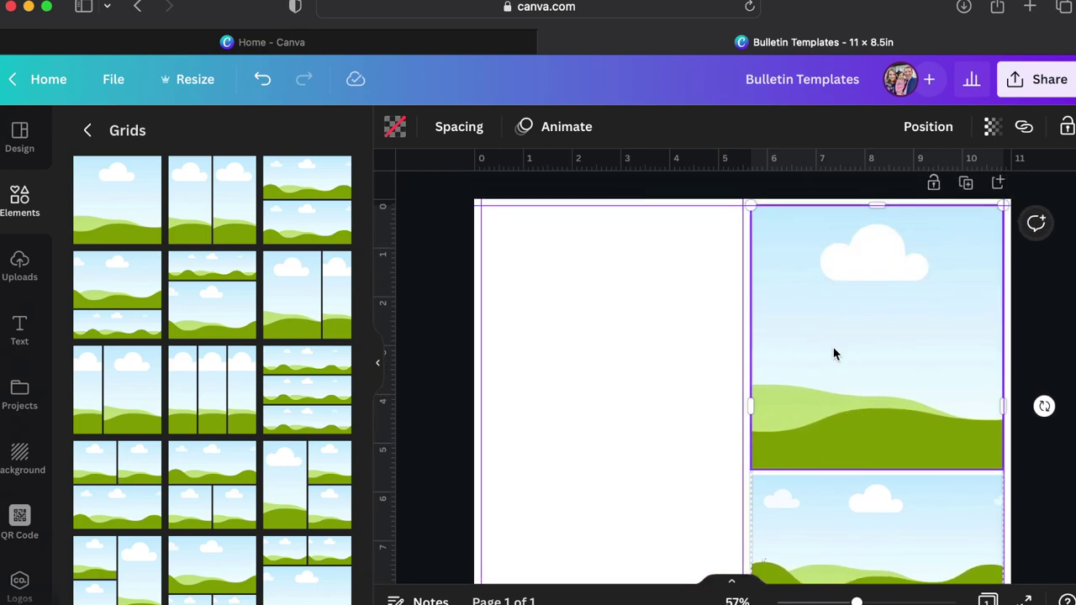
Set the grid spacing from 10 to 0.
left_click(457, 127)
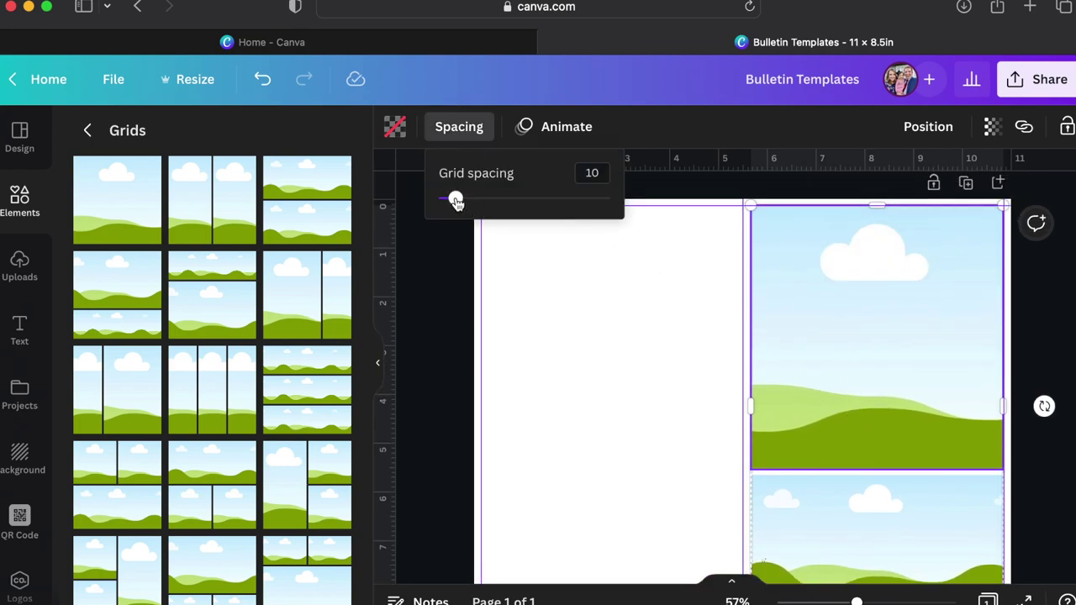
left_click_drag(454, 202, 420, 199)
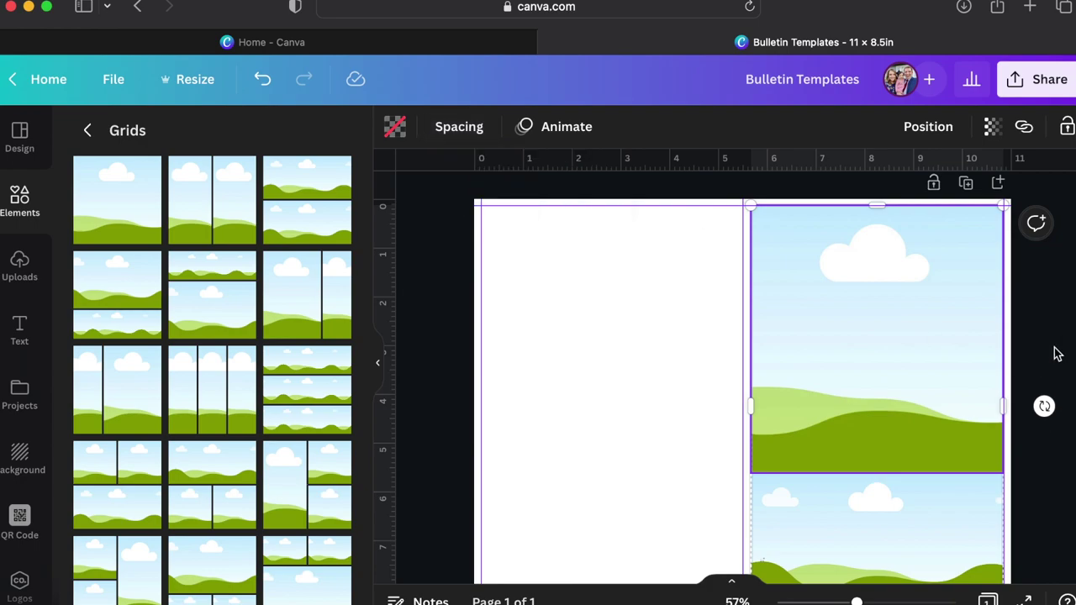
scroll(1055, 353, "down", 2)
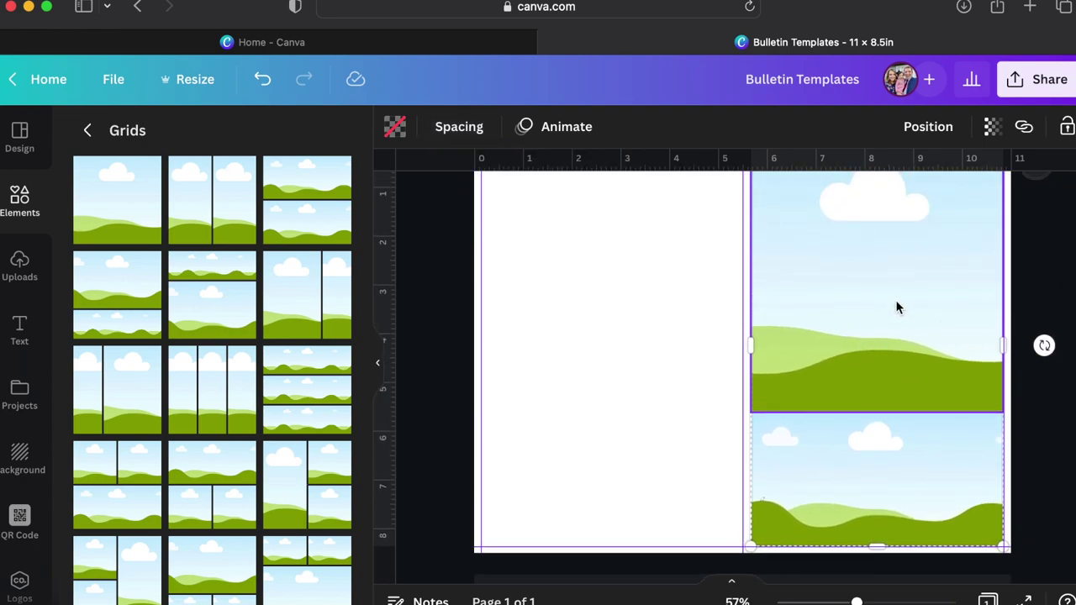
Search Elements for 'black box' and fill the grid's bottom frame with the black graphic.
scroll(862, 466, "up", 1)
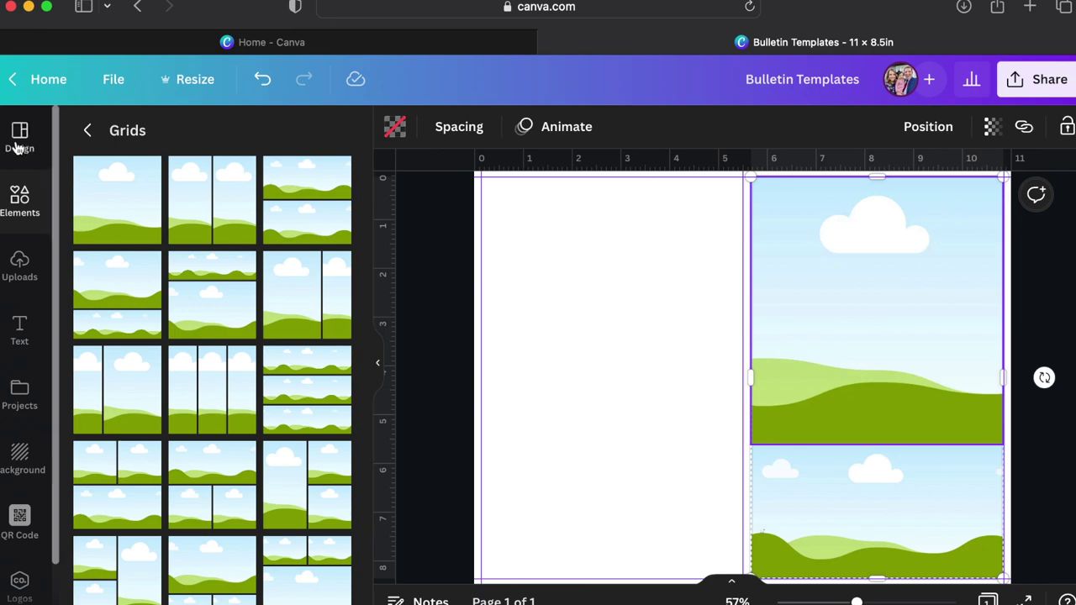
left_click(88, 130)
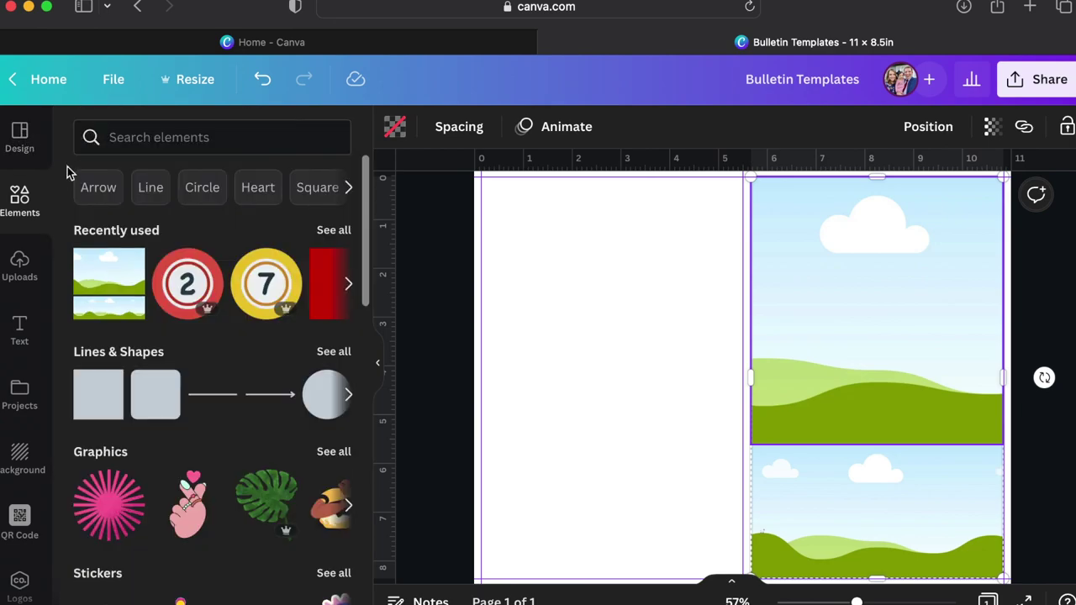
left_click(145, 137)
type("blac")
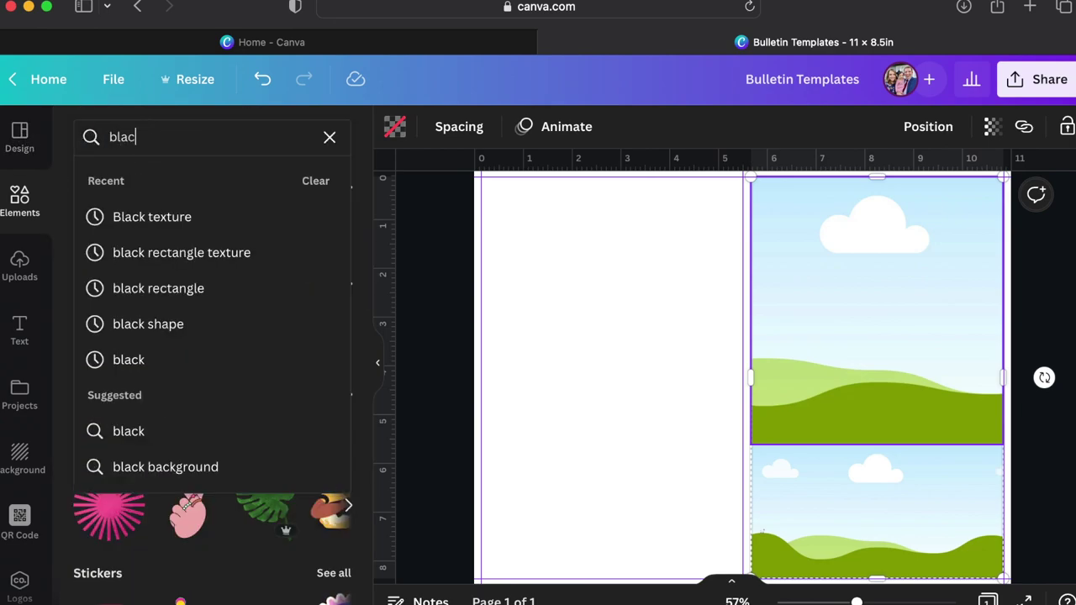
type("k box")
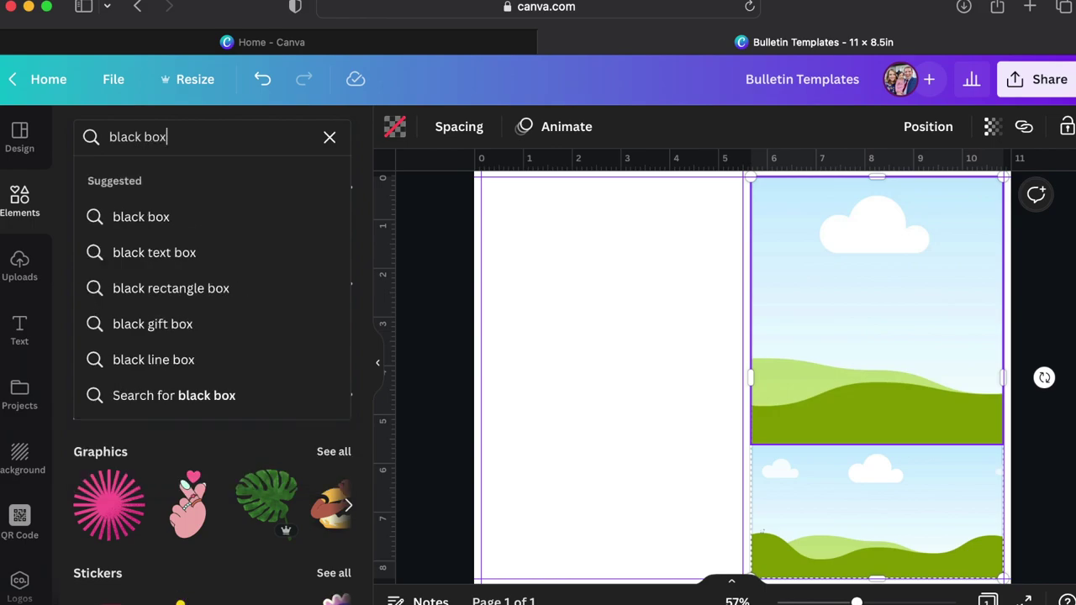
key("Return")
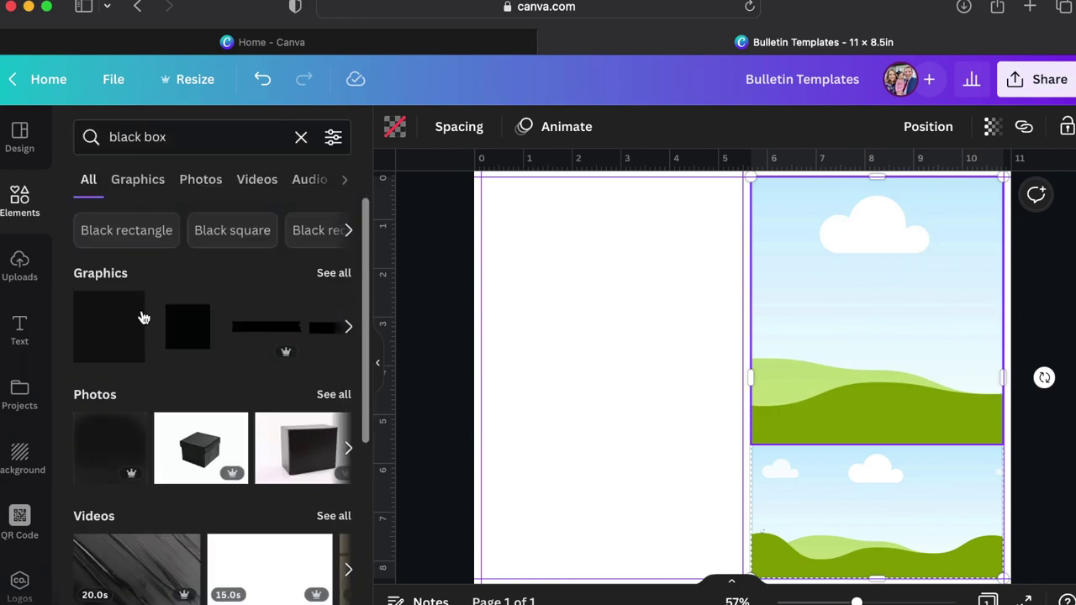
left_click_drag(97, 334, 769, 319)
key("super+z")
left_click_drag(103, 336, 804, 501)
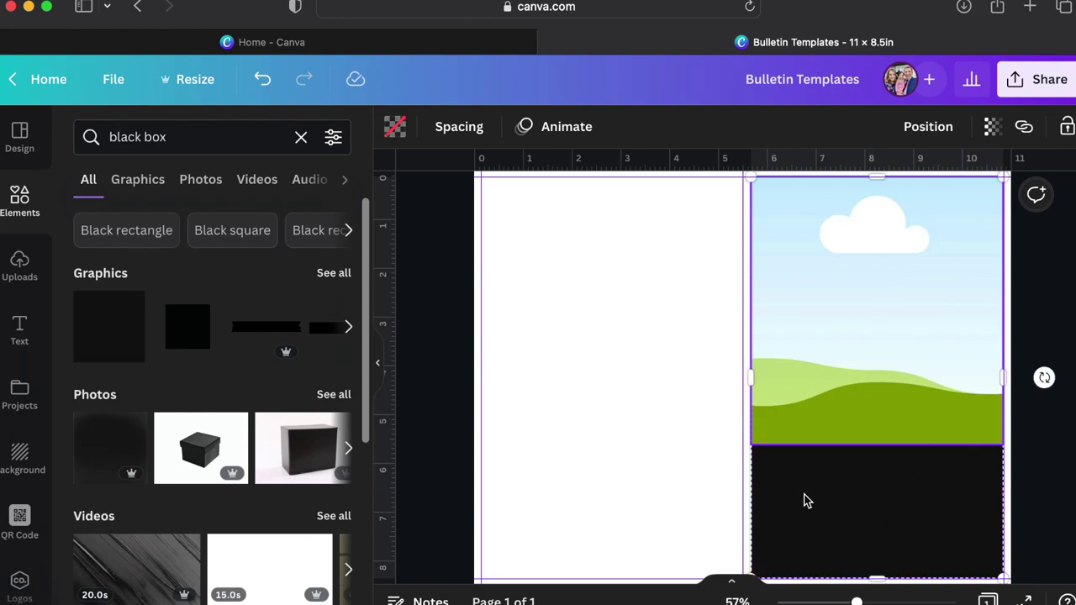
Search for 'white box' and fill the grid's top frame with the white box graphic.
left_click(113, 137)
double_click(123, 137)
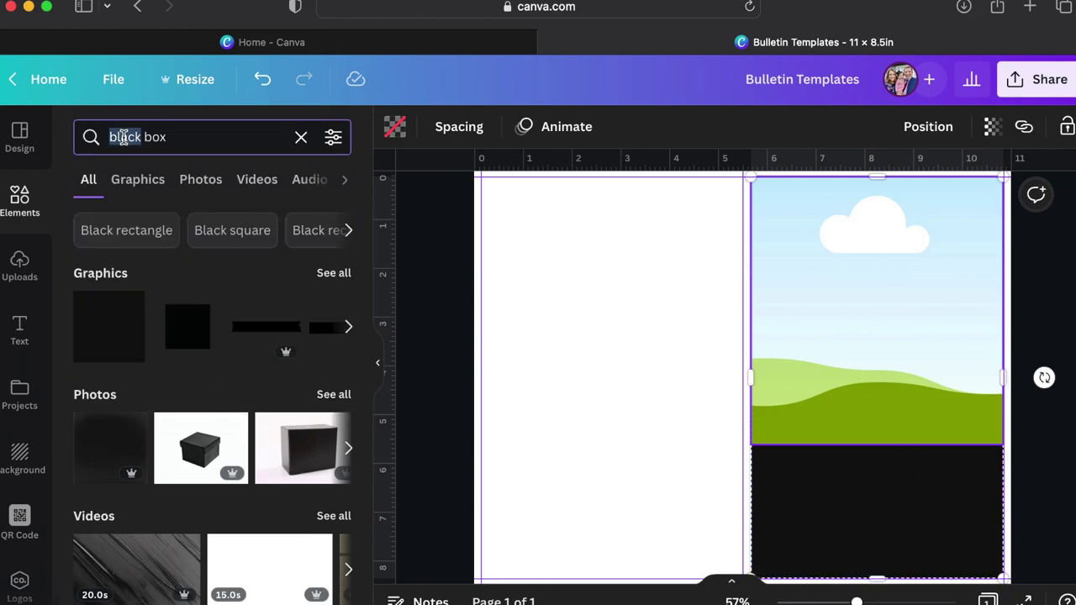
type("white")
key("Return")
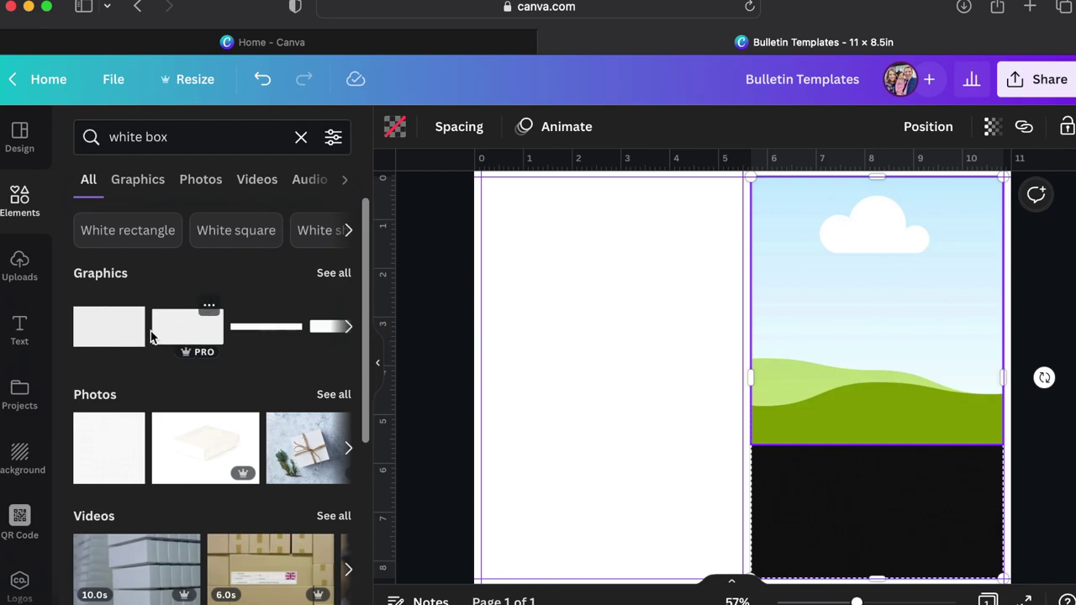
left_click_drag(114, 338, 846, 326)
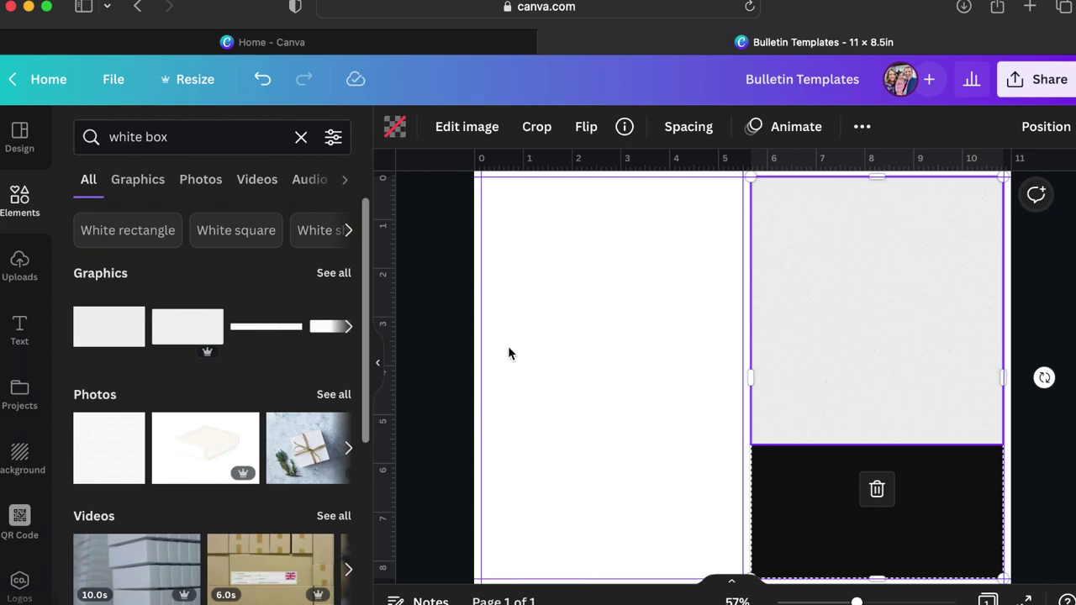
Browse all white box results and select the grey image in the grid.
left_click(345, 282)
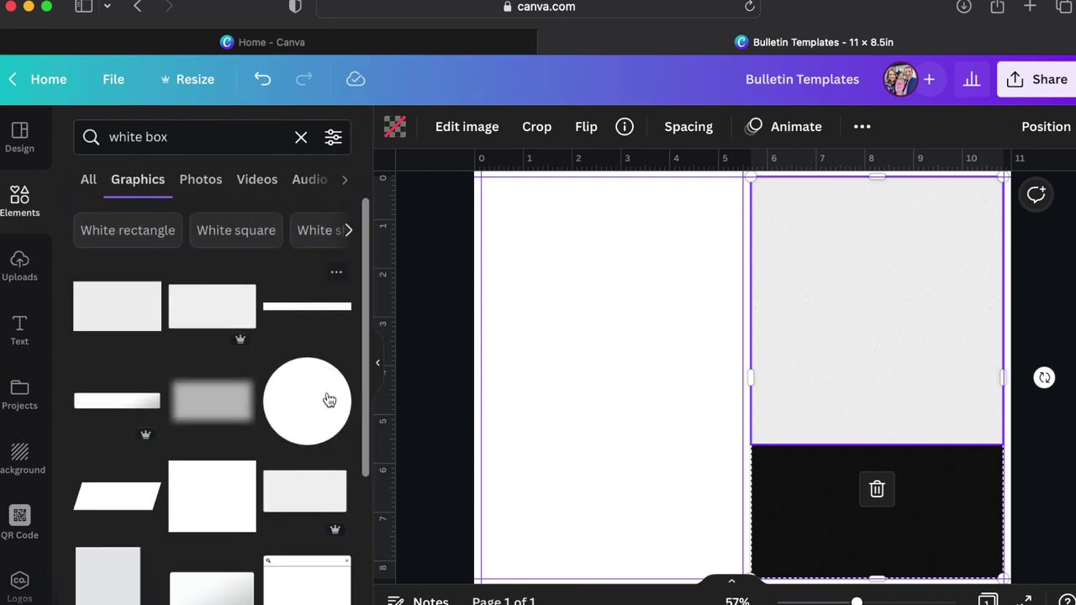
scroll(329, 400, "down", 2)
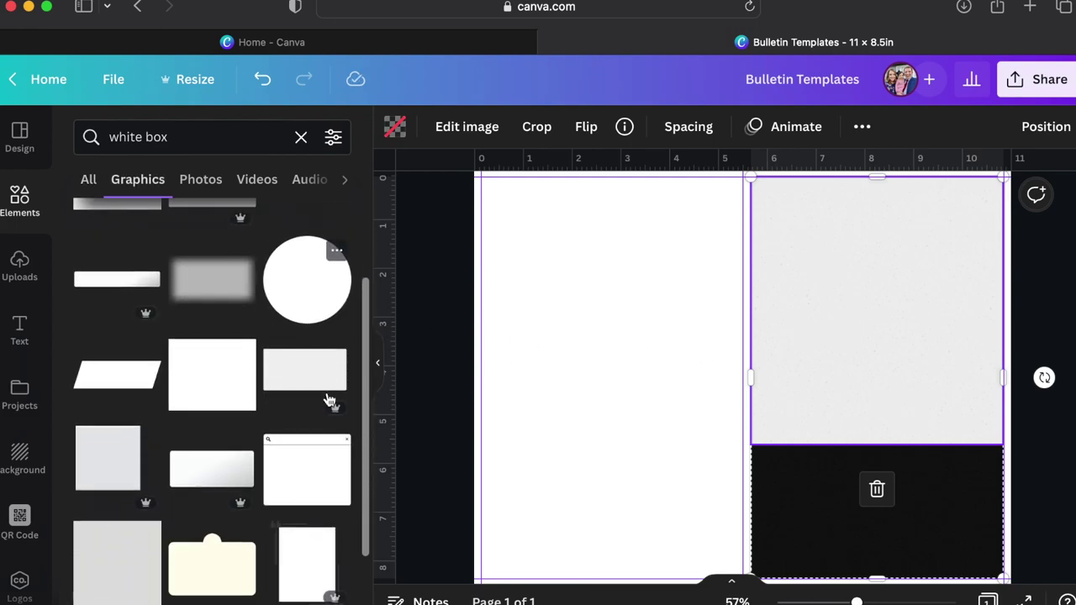
left_click(705, 414)
left_click(851, 386)
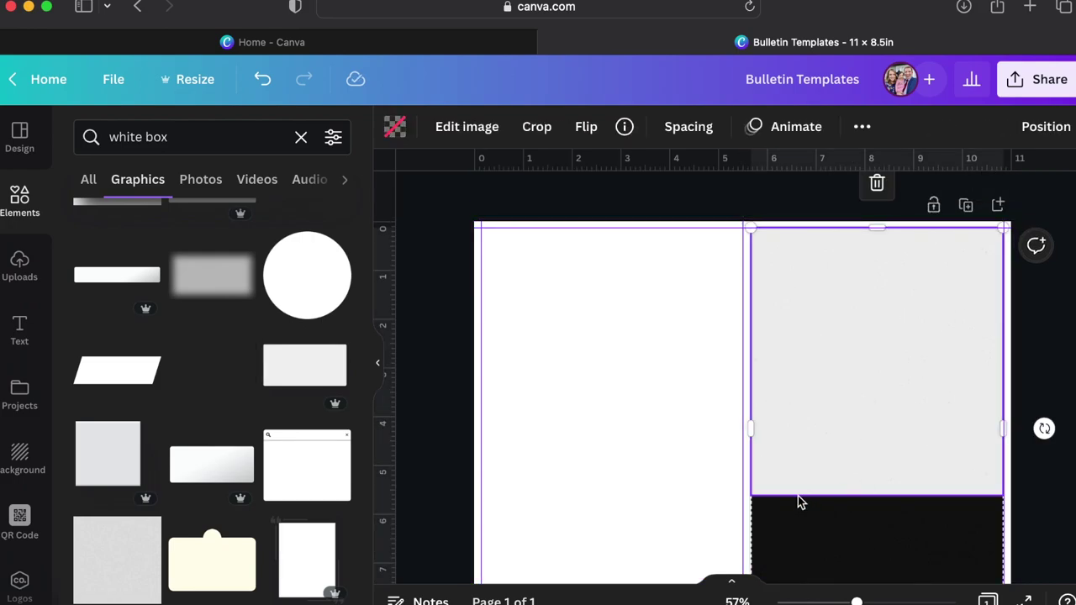
left_click(687, 464)
scroll(885, 435, "down", 2)
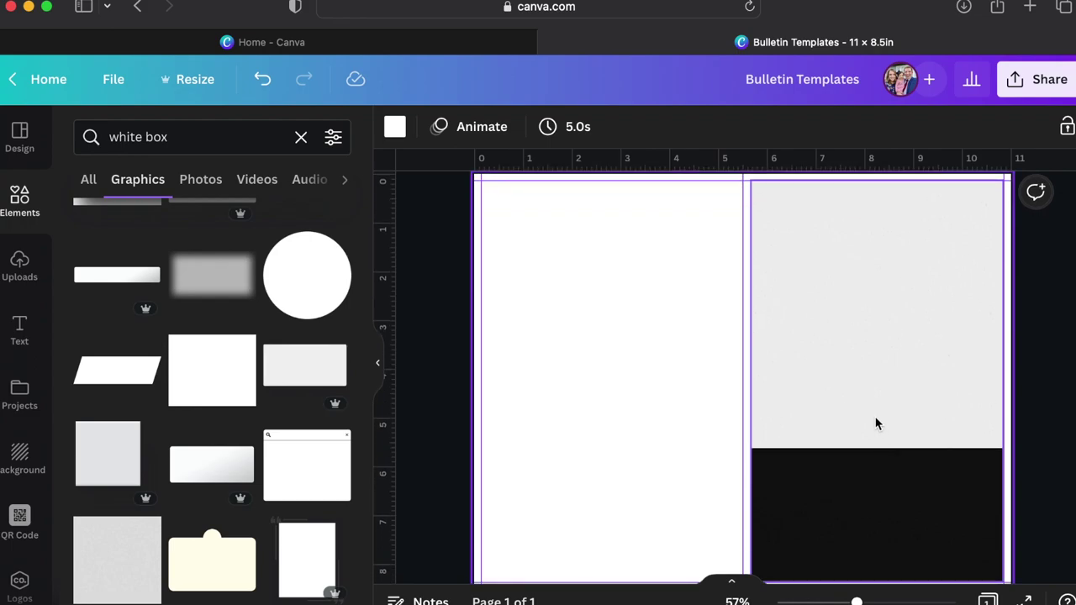
left_click(874, 422)
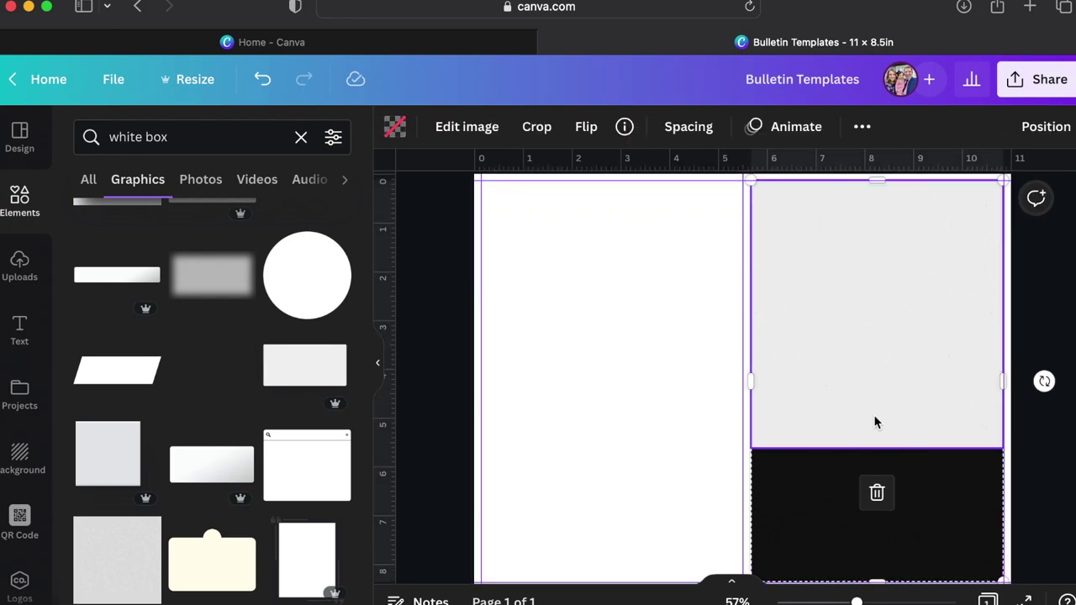
scroll(874, 422, "up", 3)
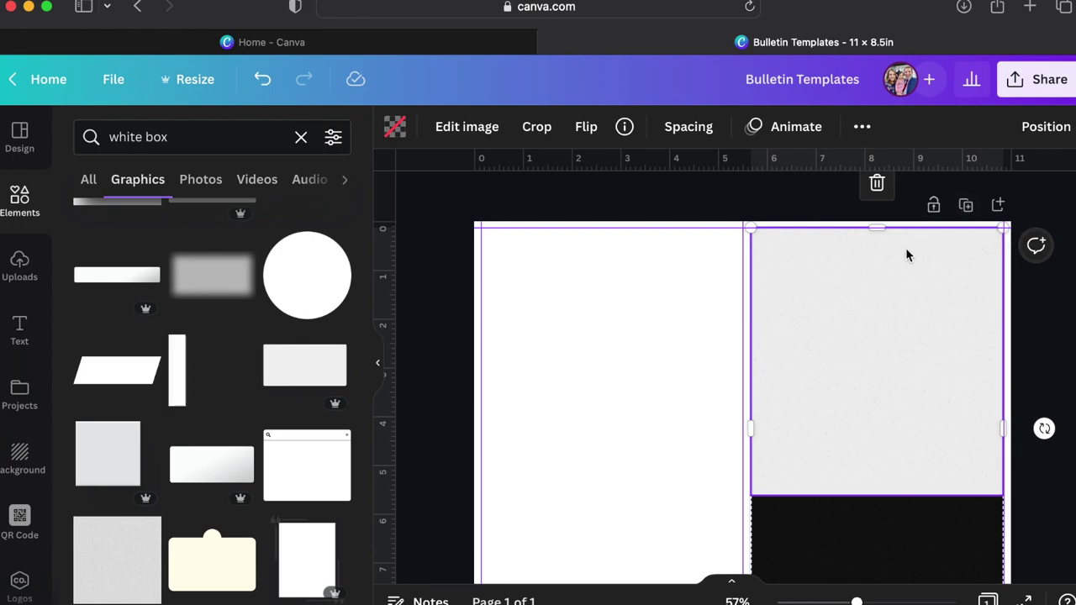
scroll(905, 247, "down", 5)
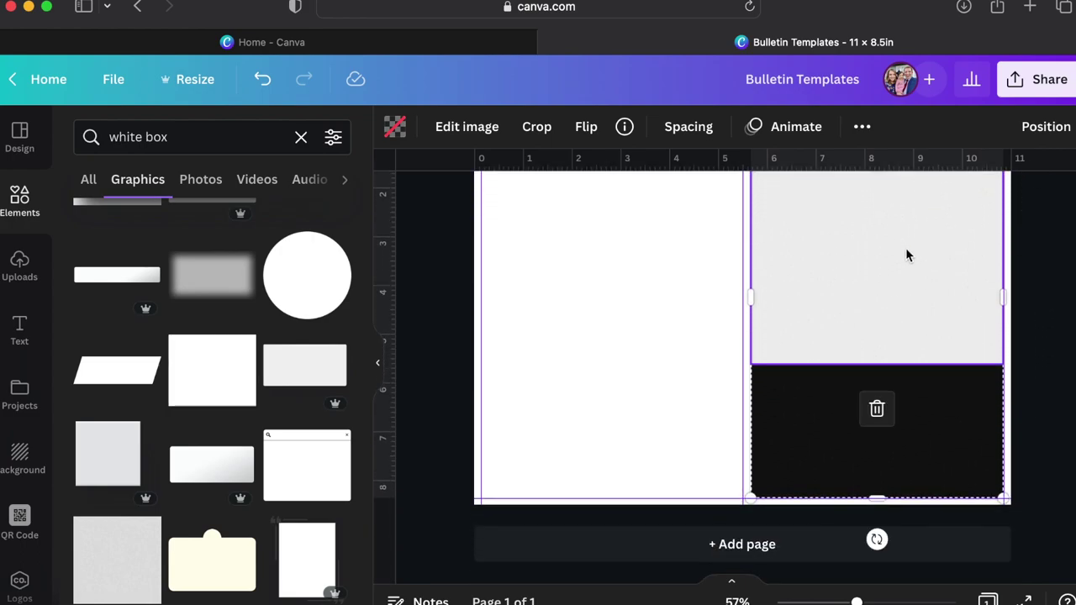
right_click(881, 290)
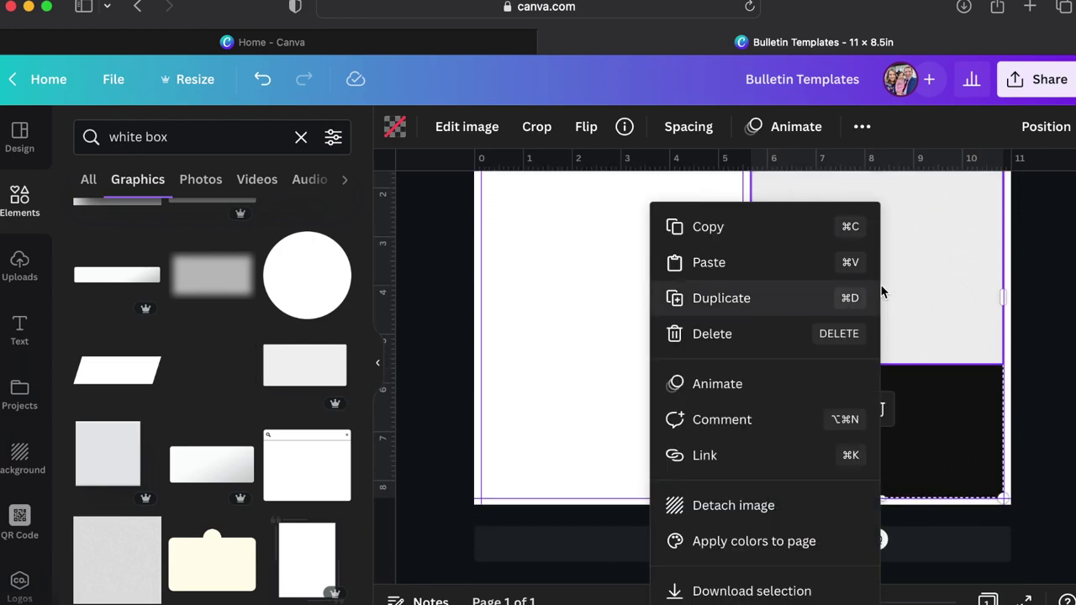
left_click(788, 298)
left_click_drag(790, 298, 626, 326)
scroll(828, 361, "up", 2)
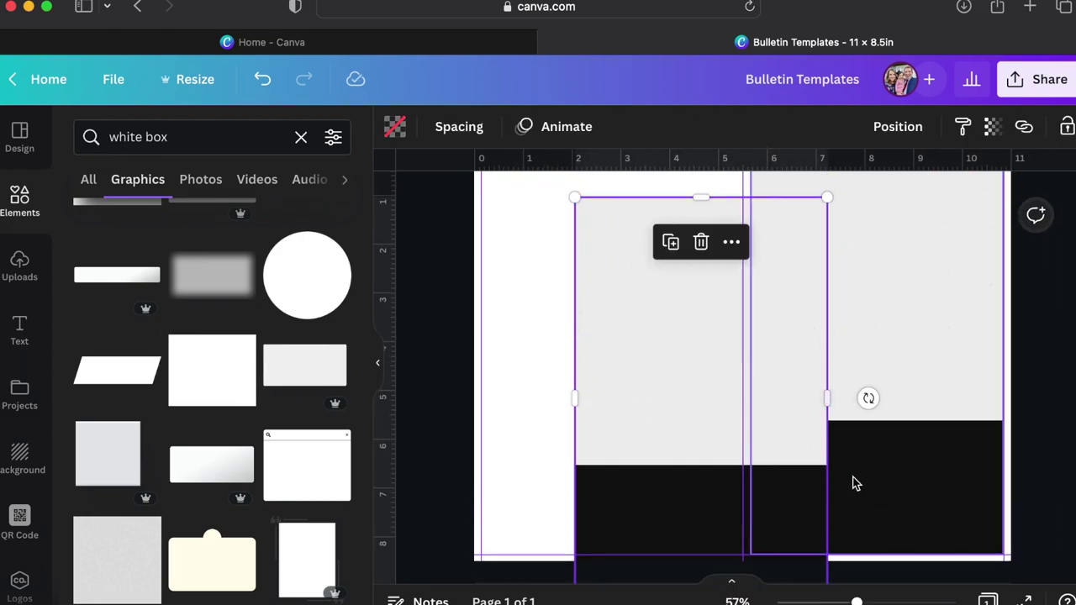
mouse_move(698, 432)
left_mouse_down()
mouse_move(847, 401)
mouse_move(854, 367)
left_mouse_up()
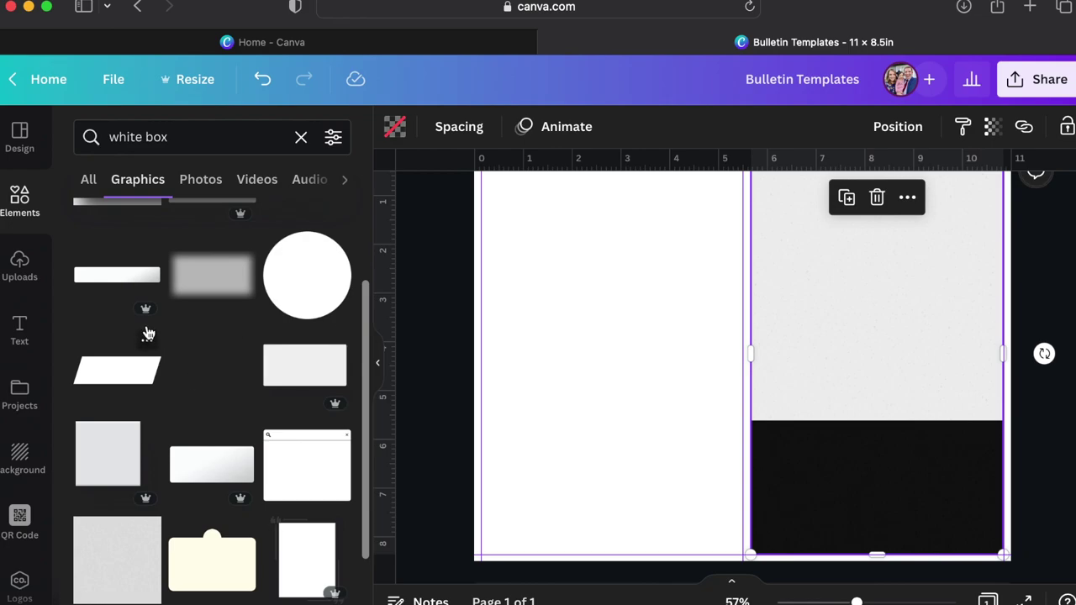
scroll(143, 328, "up", 1)
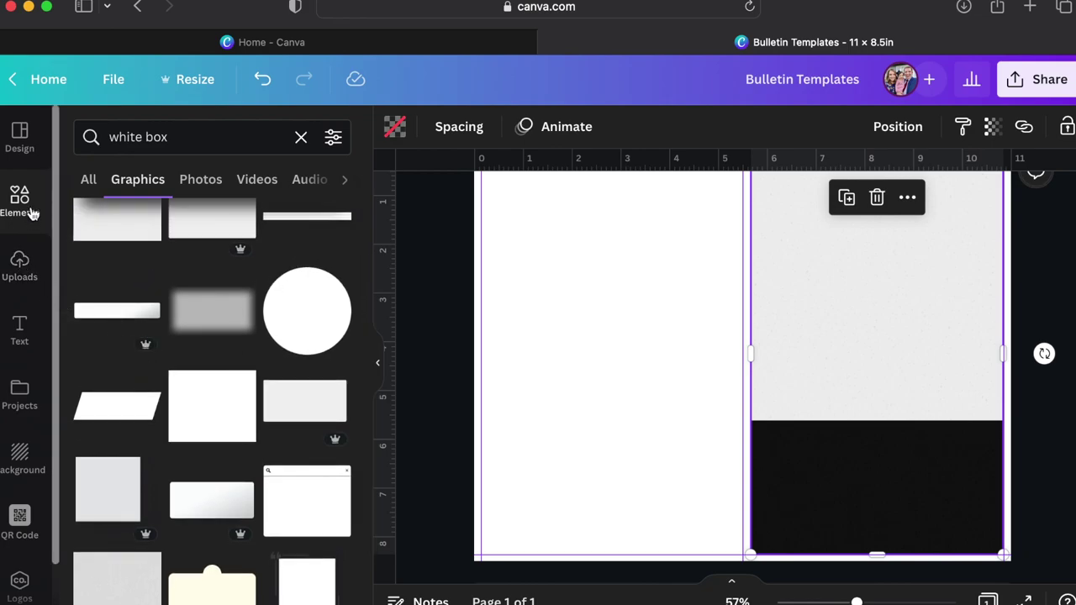
Search for 'church' and fill the upper right frame with a church photo, adjusting its crop.
left_click(301, 137)
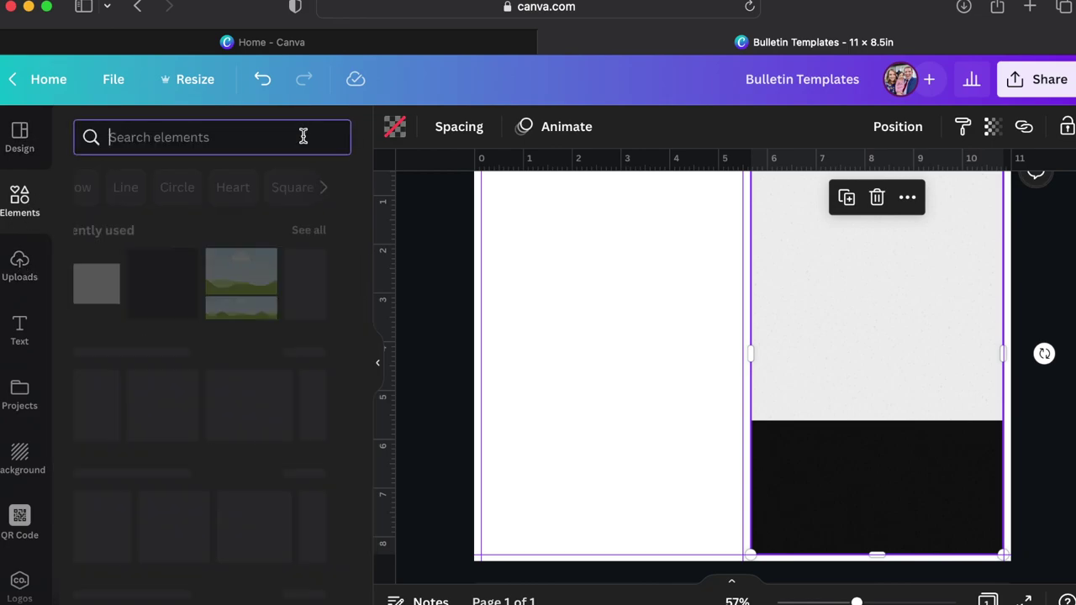
type("church")
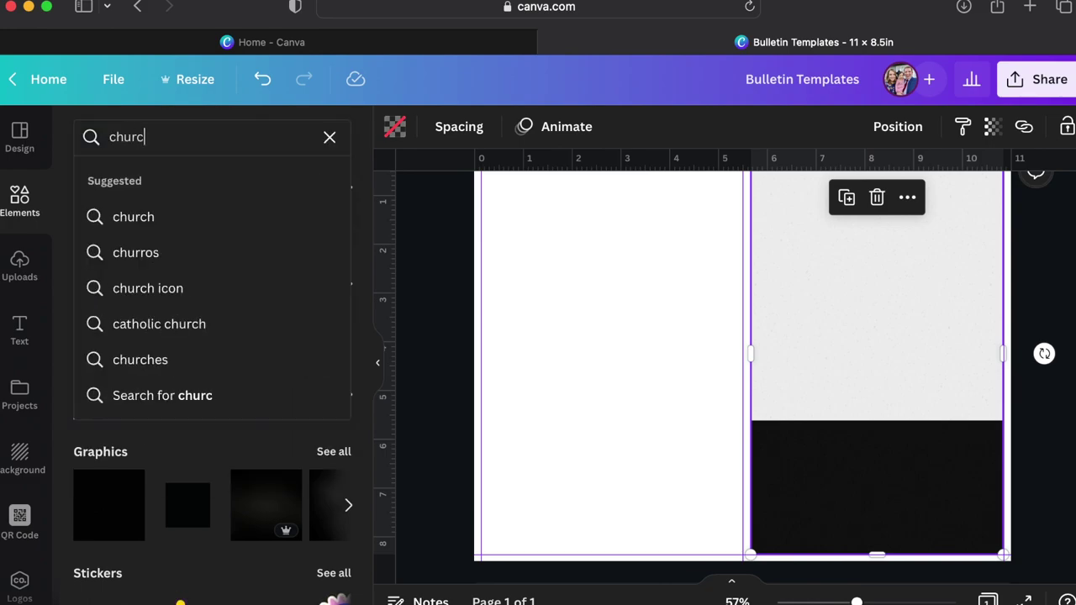
key("Return")
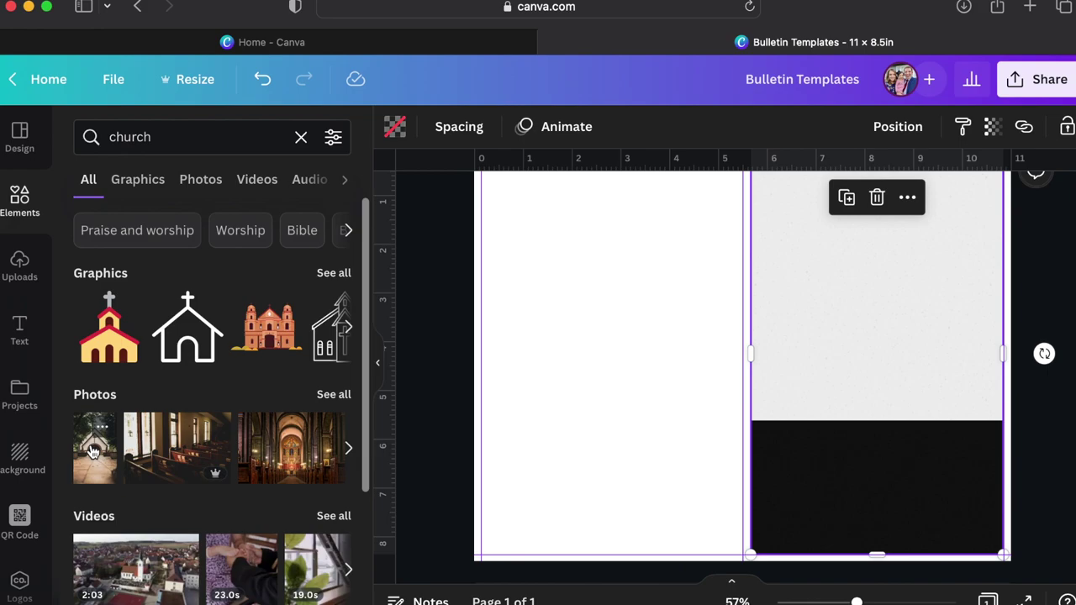
left_click_drag(93, 451, 777, 334)
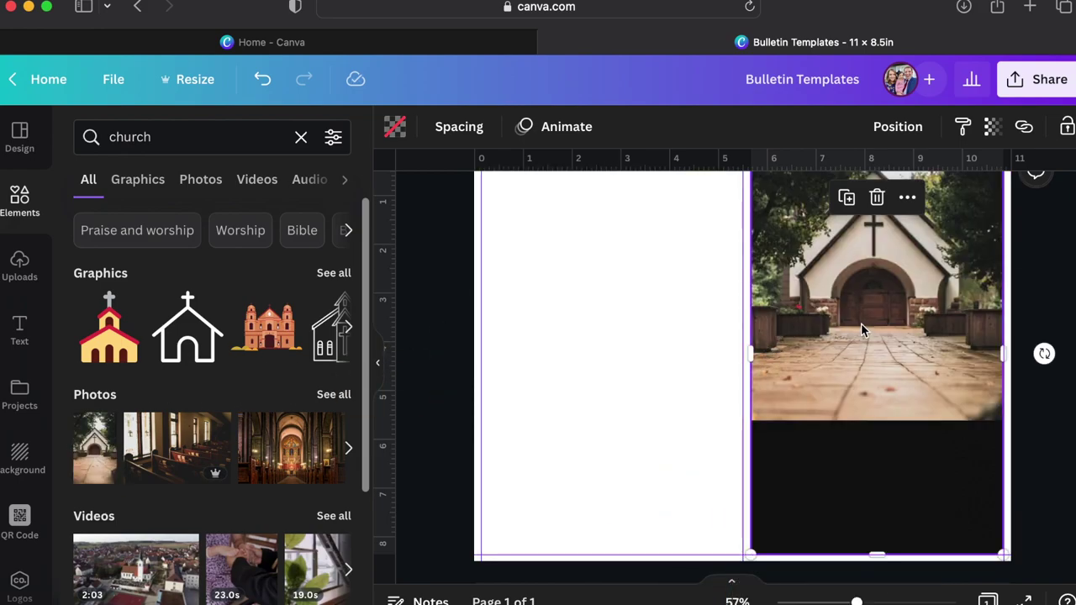
scroll(862, 330, "up", 2)
double_click(878, 365)
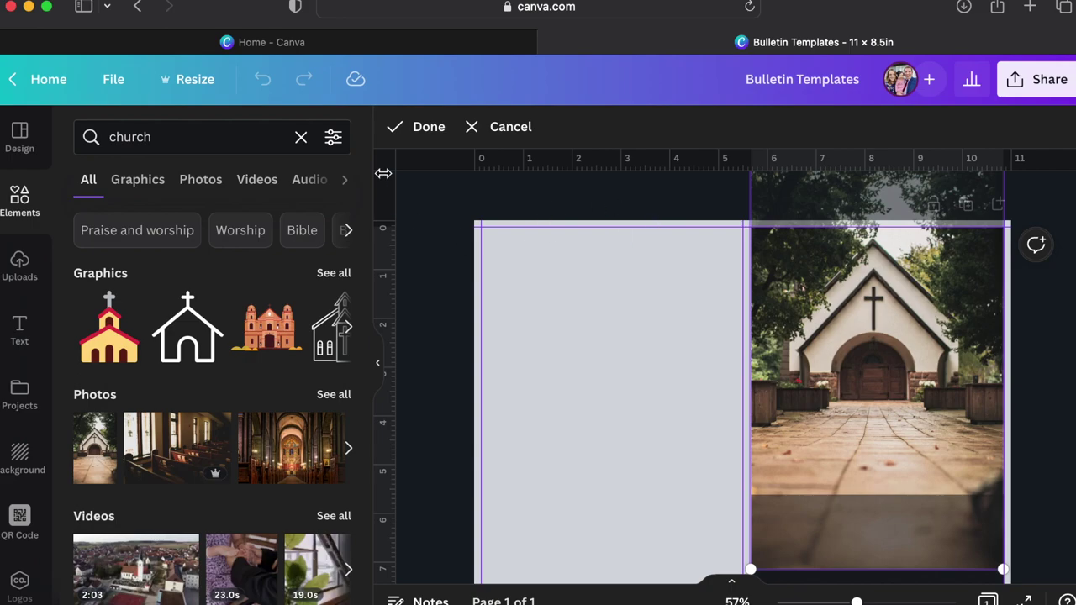
left_click(566, 192)
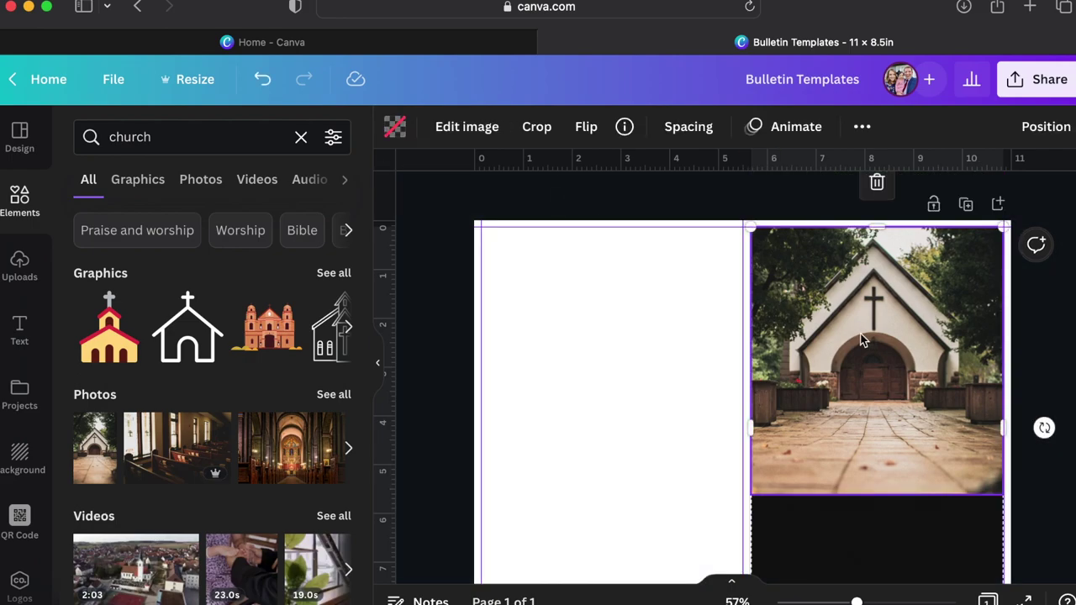
Turn the church photo black-and-white at −100 saturation and set transparency to about 50.
left_click(467, 128)
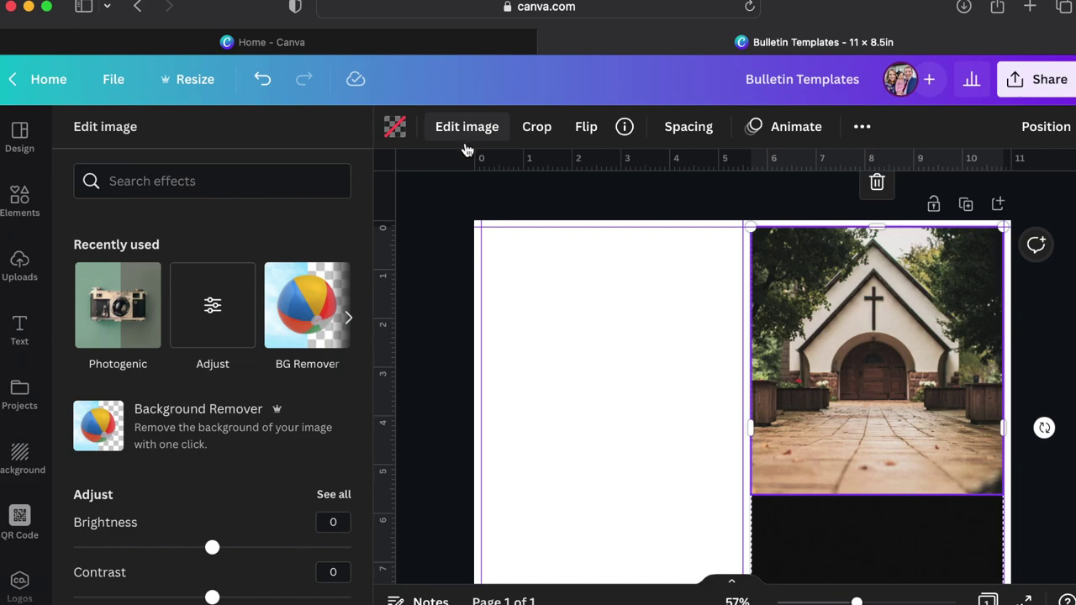
scroll(296, 439, "down", 3)
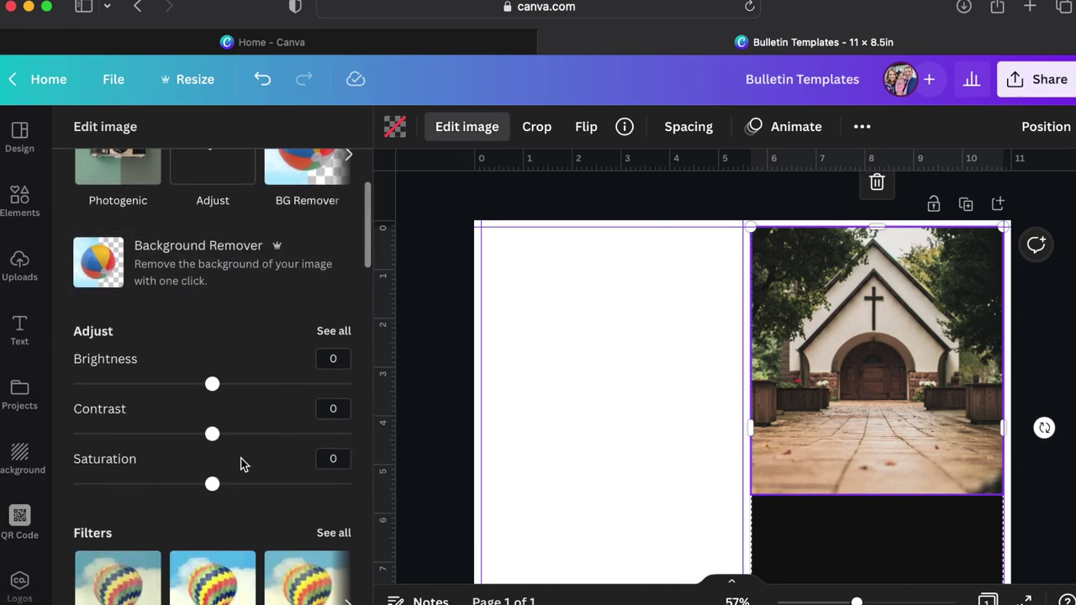
left_click_drag(213, 495, 73, 487)
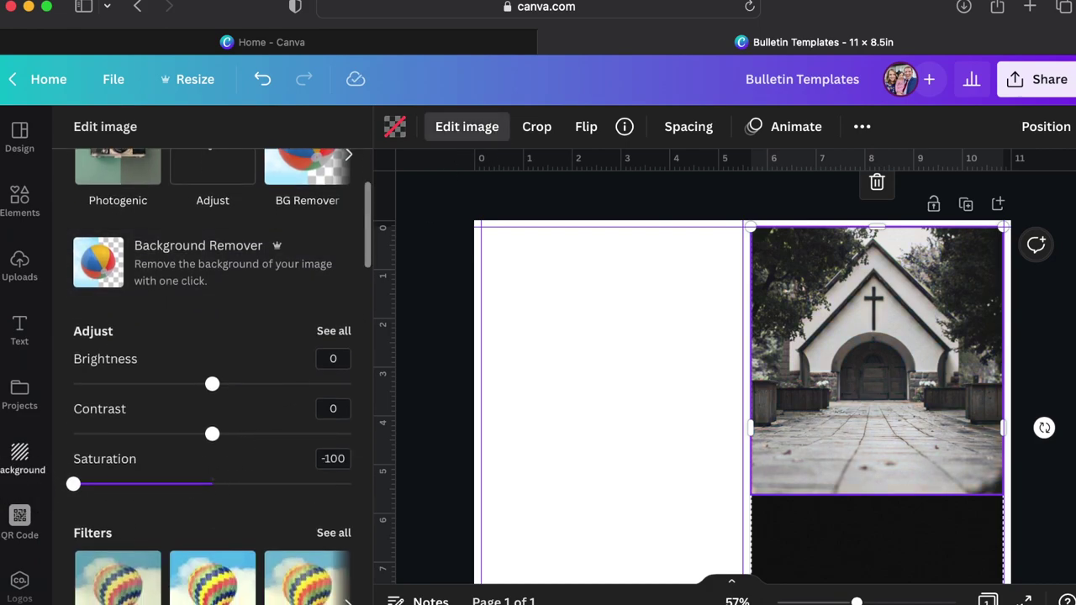
left_click(861, 128)
left_click(779, 172)
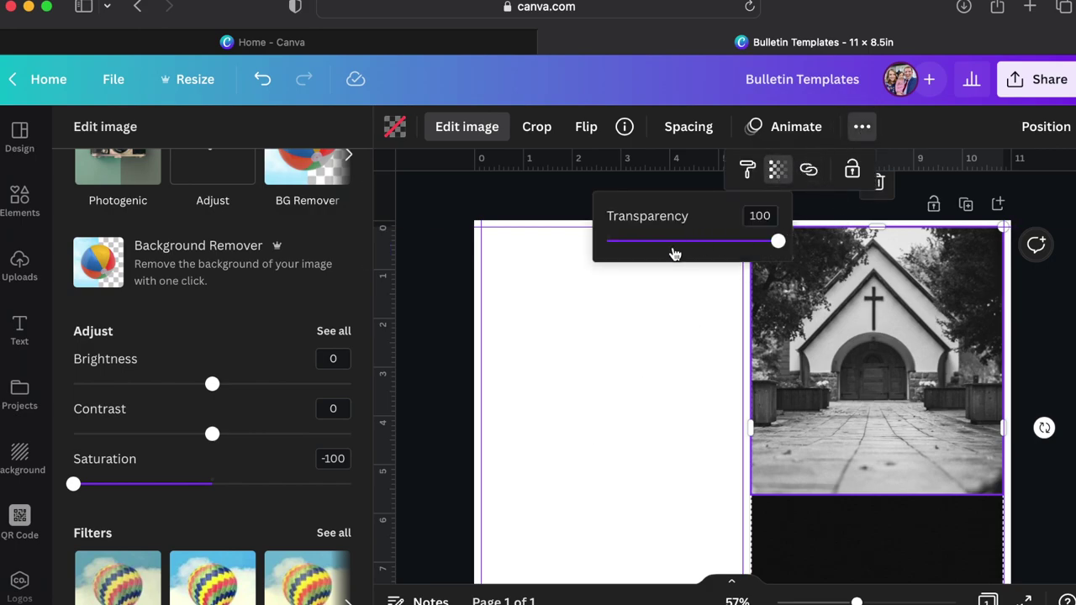
left_click_drag(675, 242, 693, 243)
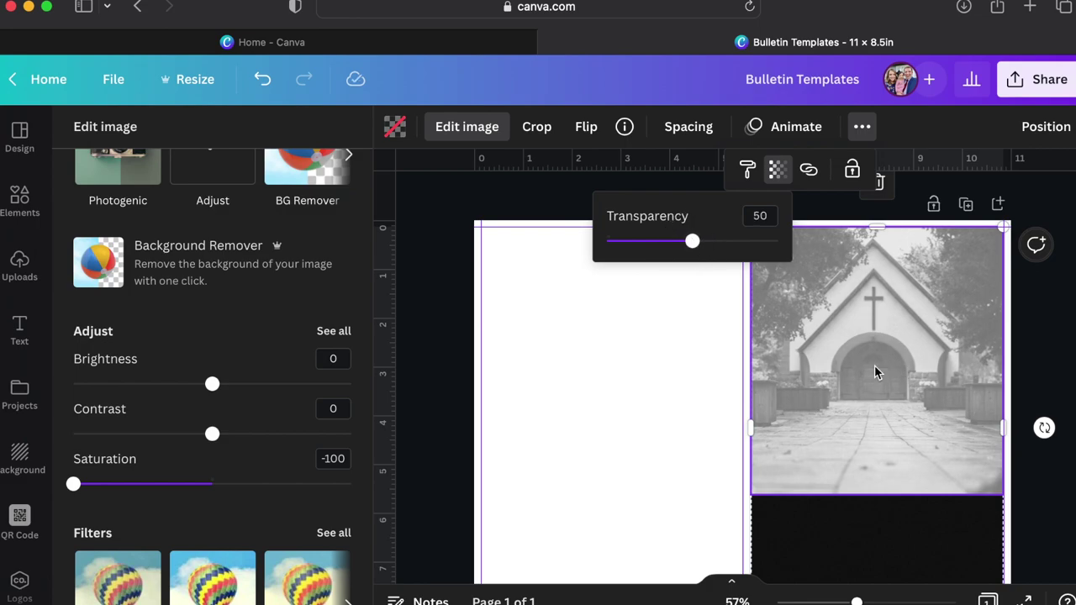
left_click(626, 379)
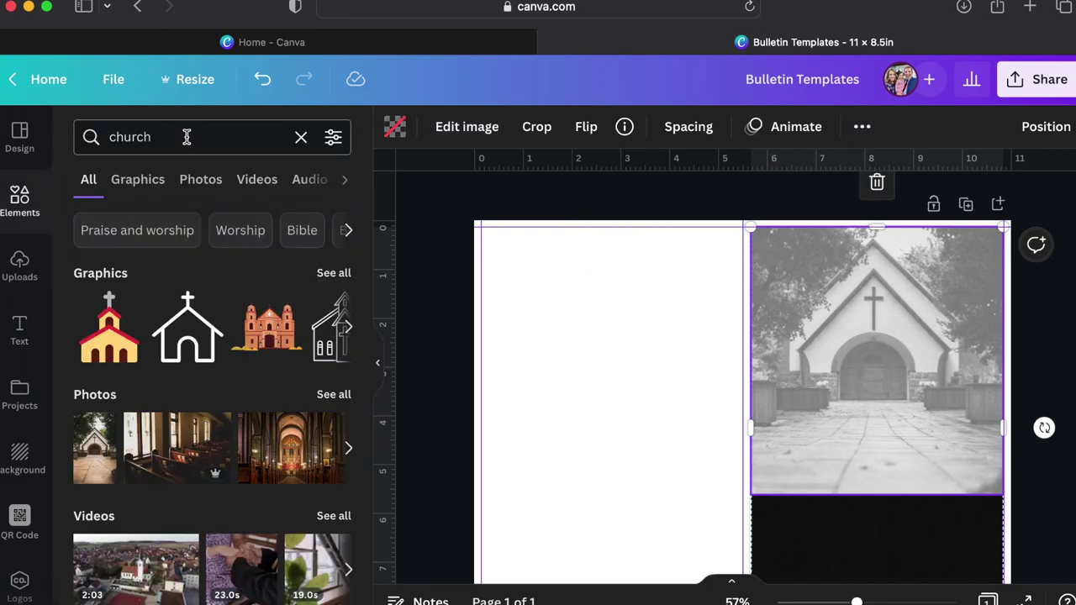
Fill the lower frame with the praying-hands photo from all church results and reposition it.
scroll(250, 428, "down", 3)
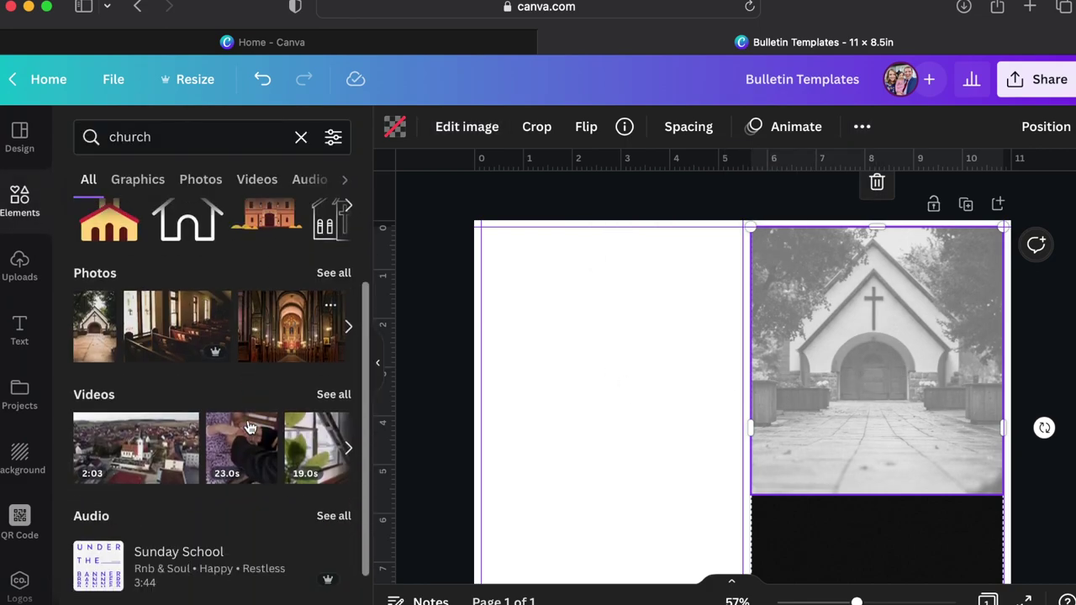
left_click(334, 274)
scroll(249, 367, "down", 10)
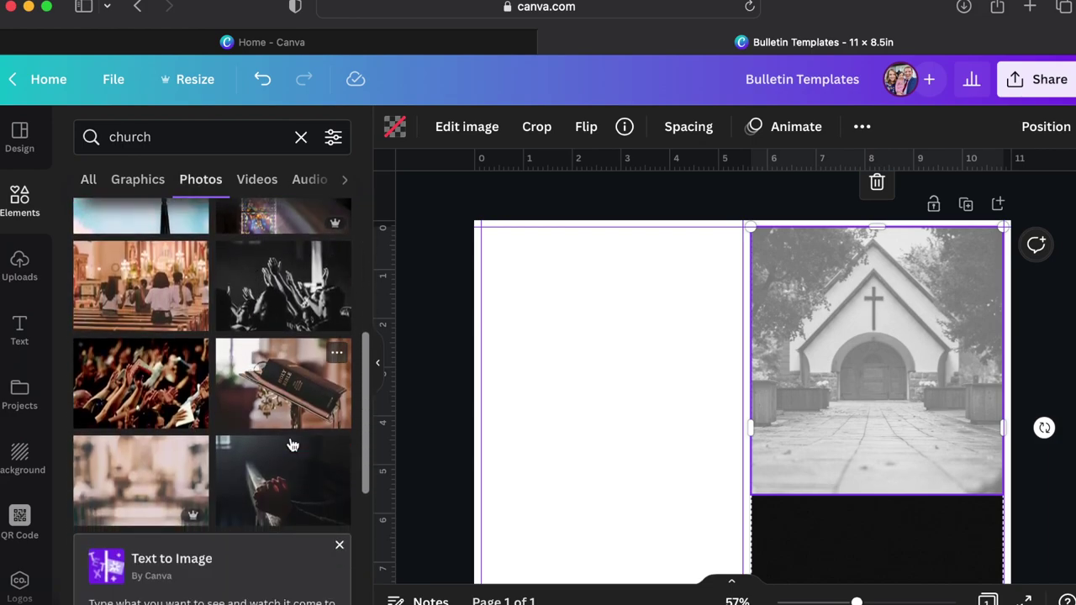
scroll(285, 491, "down", 2)
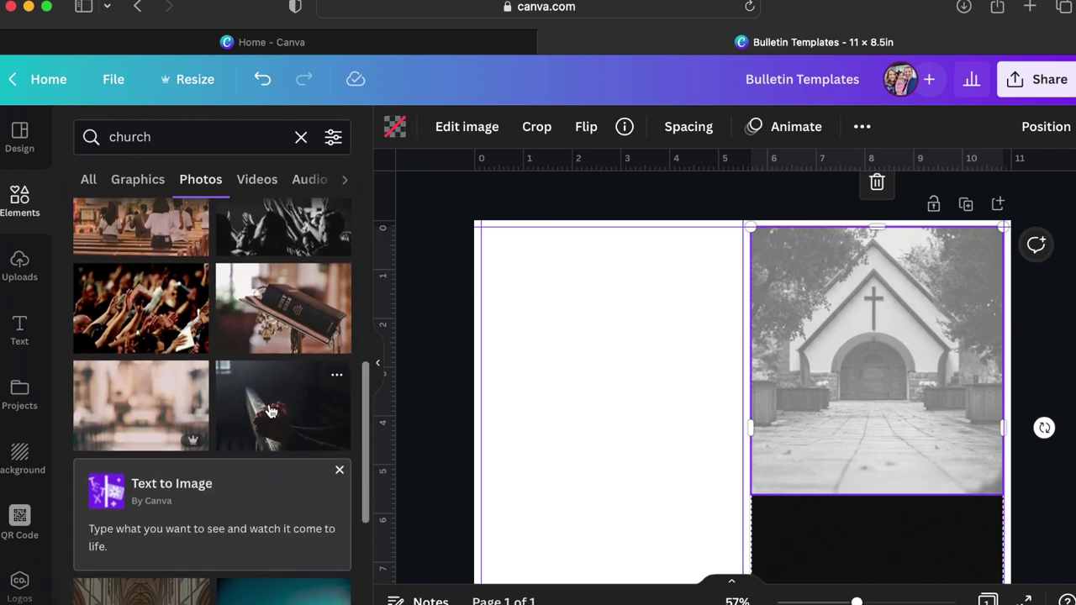
left_click_drag(270, 411, 799, 514)
scroll(801, 519, "down", 3)
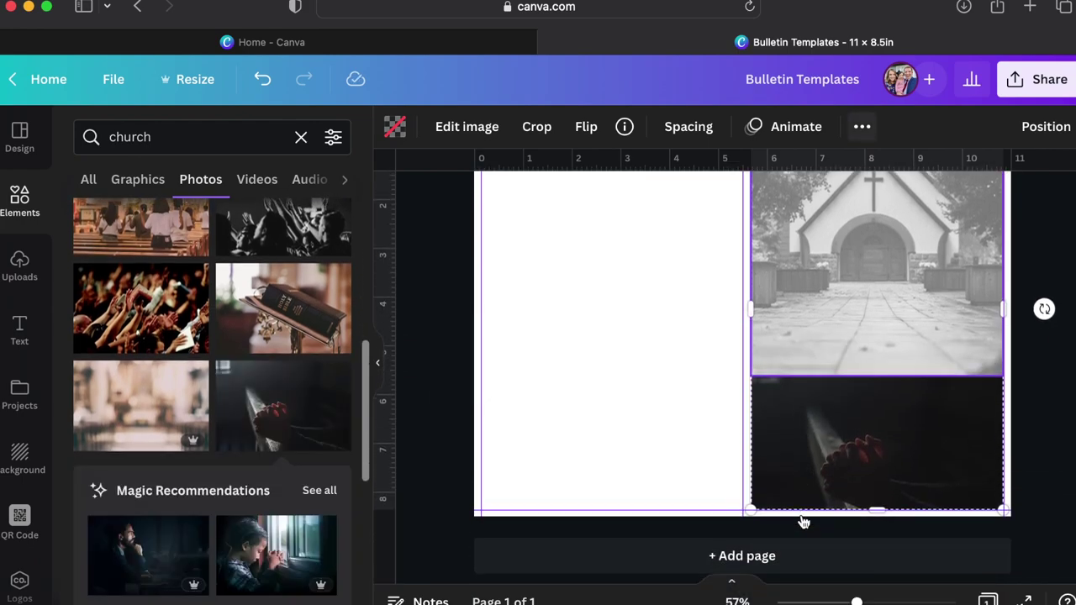
left_click(854, 438)
double_click(841, 458)
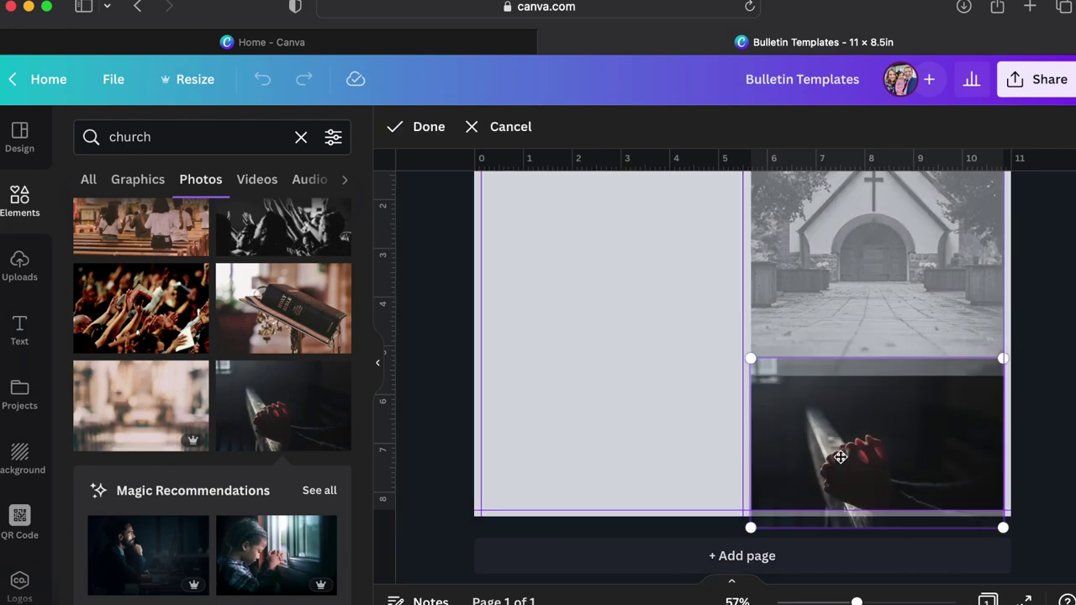
left_click_drag(872, 456, 848, 457)
left_click(697, 422)
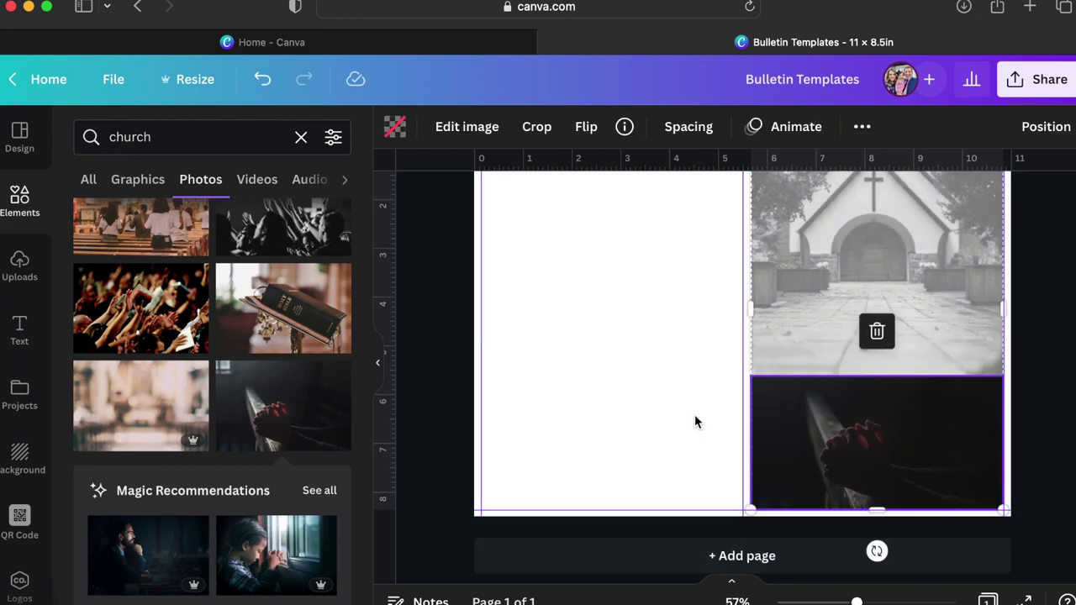
left_click(804, 437)
Set the praying-hands photo's saturation to −100 and check its transparency.
left_click(467, 131)
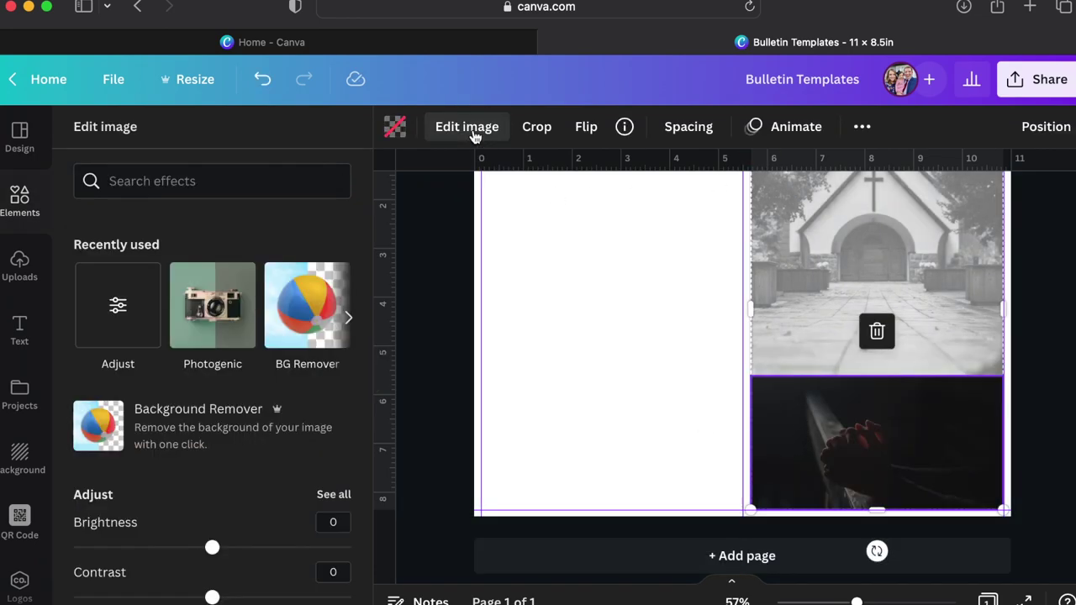
scroll(202, 445, "down", 5)
left_click_drag(148, 392, 12, 386)
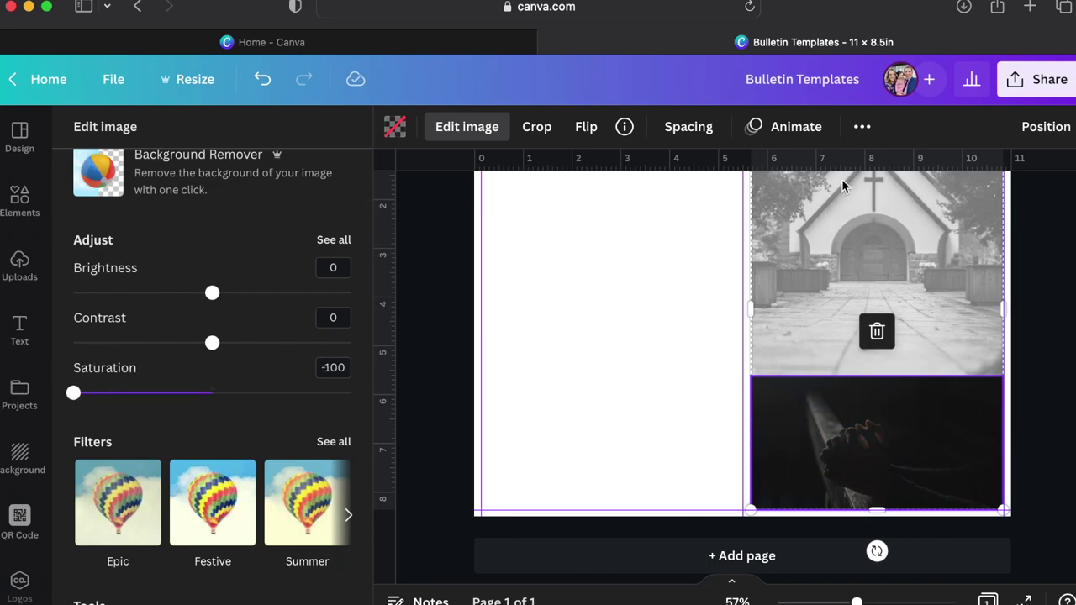
left_click(862, 126)
left_click(776, 170)
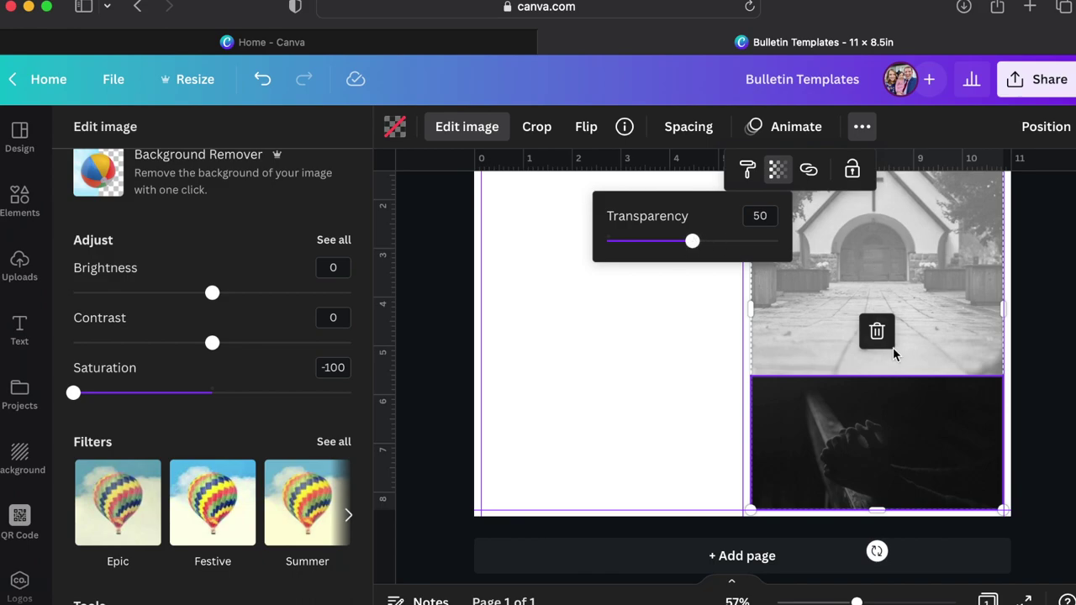
left_click(1031, 393)
Move the church photo into the left column, then back into the right-column frame.
scroll(1035, 395, "up", 3)
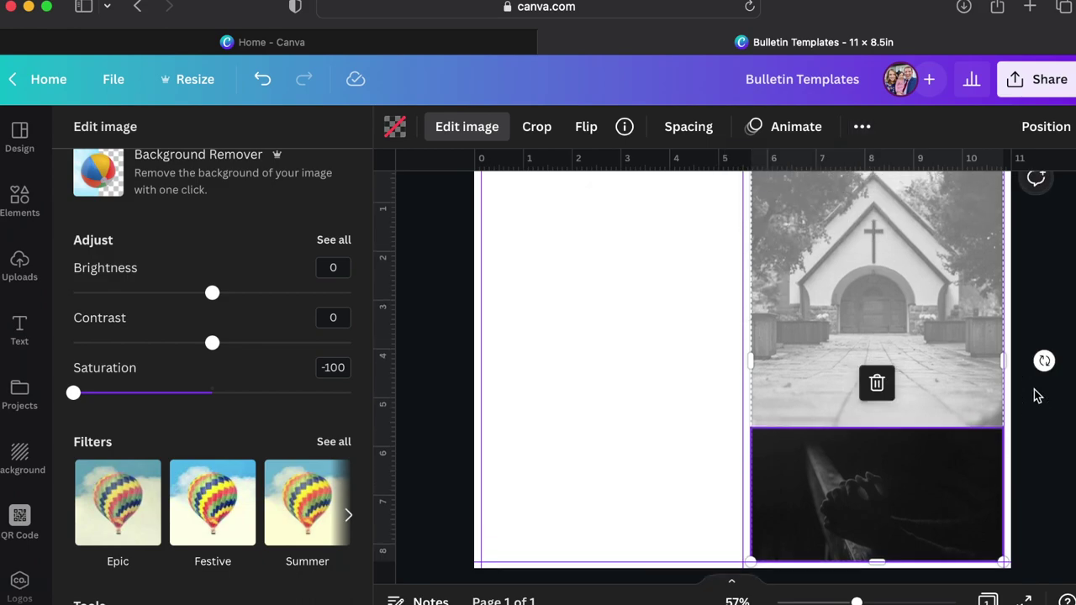
left_click_drag(953, 352, 743, 361)
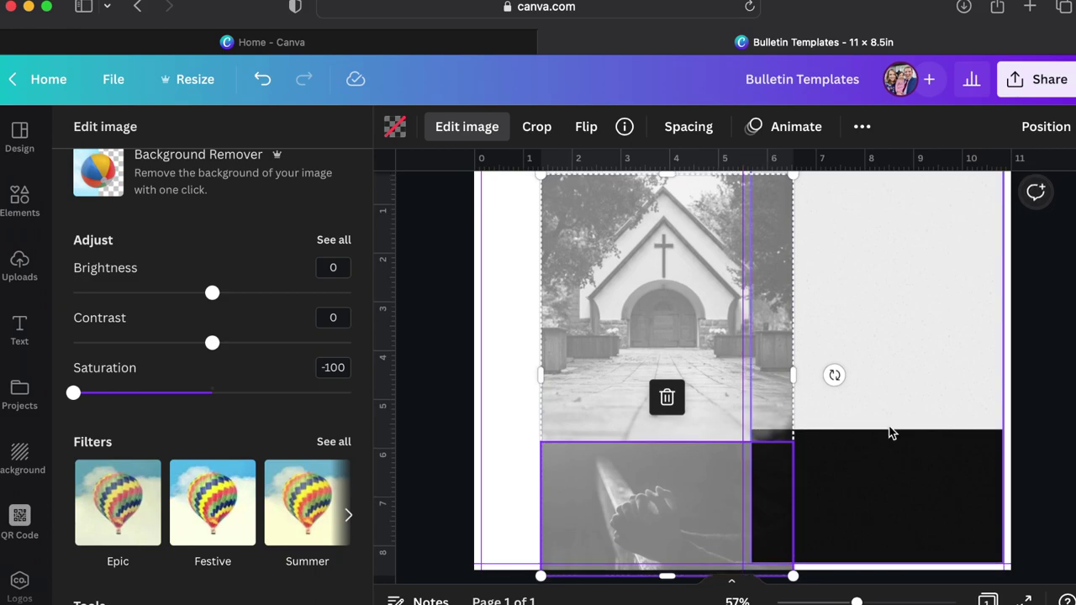
scroll(890, 428, "up", 2)
left_click(885, 391)
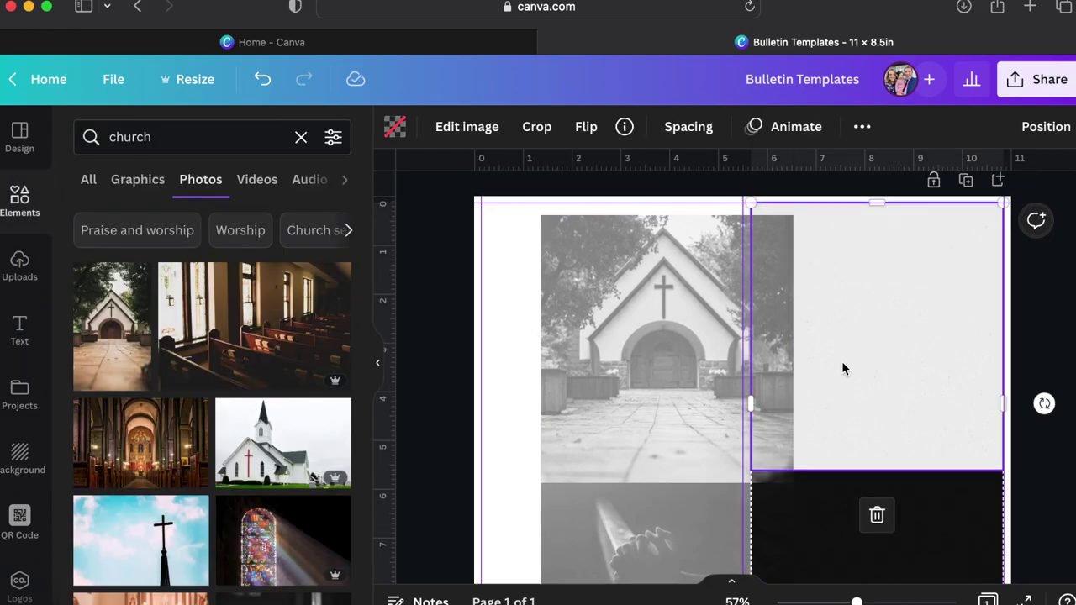
left_click_drag(686, 394, 893, 379)
left_click(1063, 479)
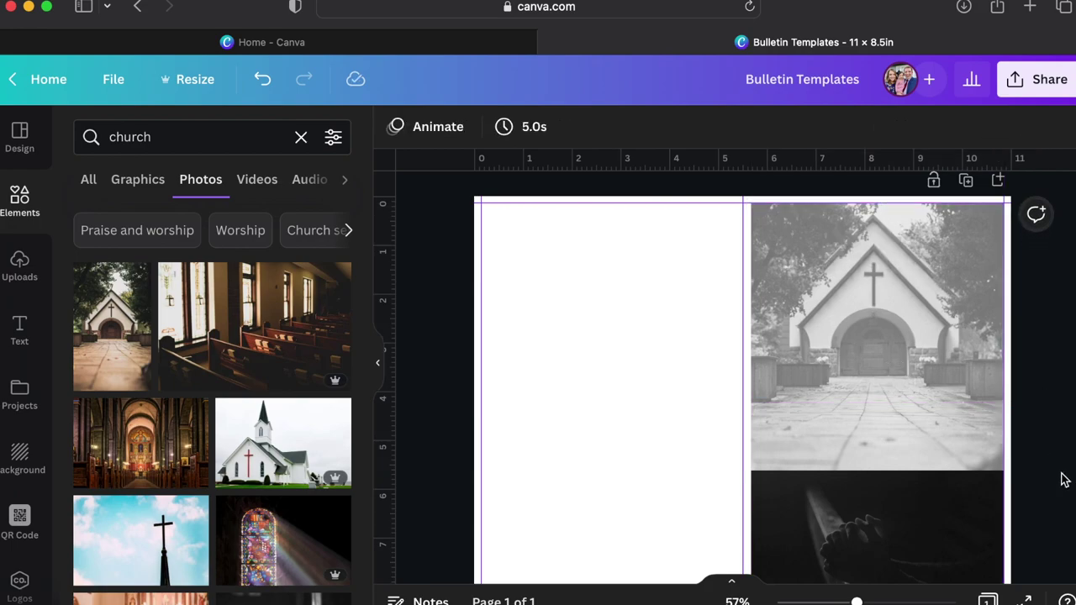
scroll(1060, 479, "down", 2)
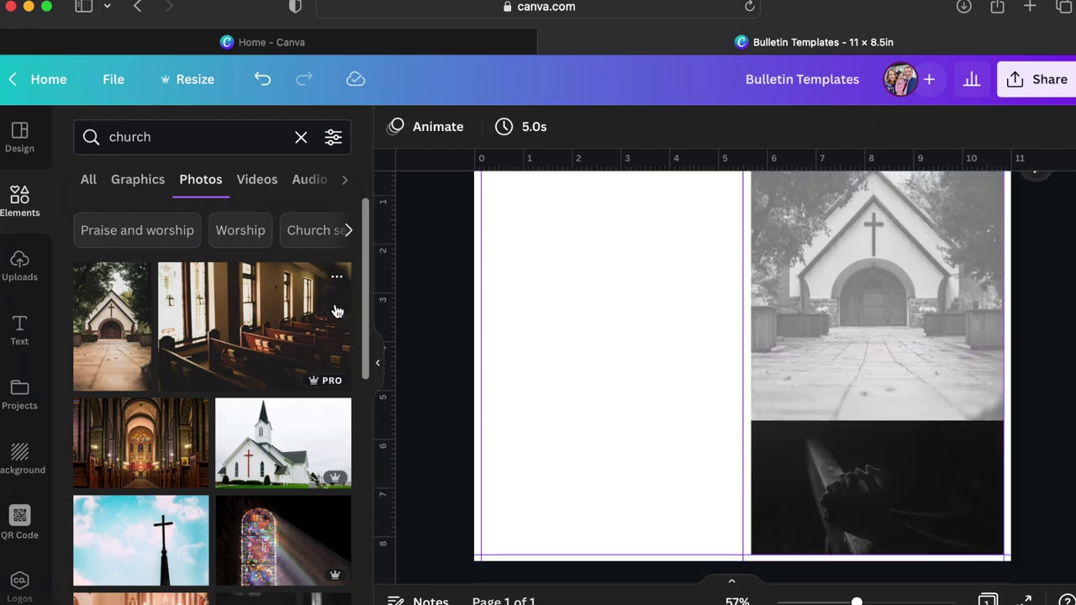
scroll(499, 333, "up", 1)
Search Elements for 'rec' and add a plain rectangle to the page.
left_click(183, 137)
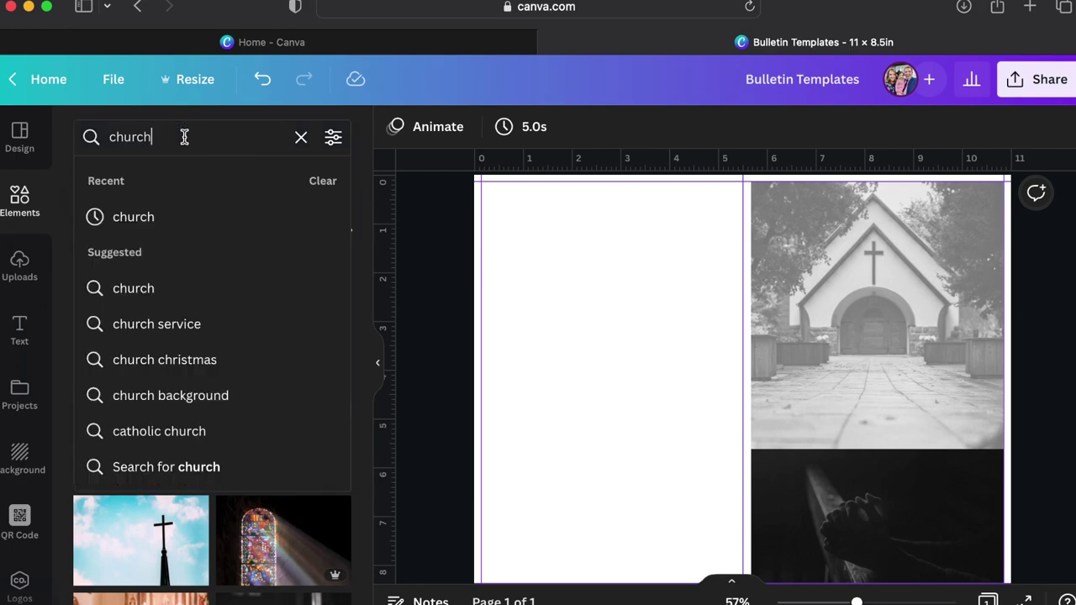
type("rectangle")
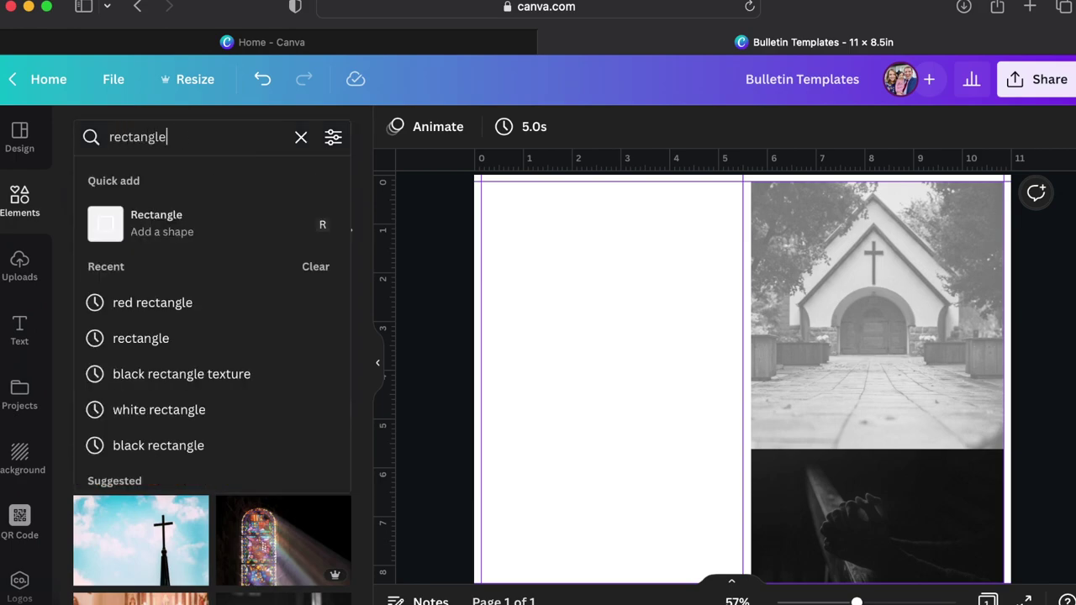
left_click(154, 227)
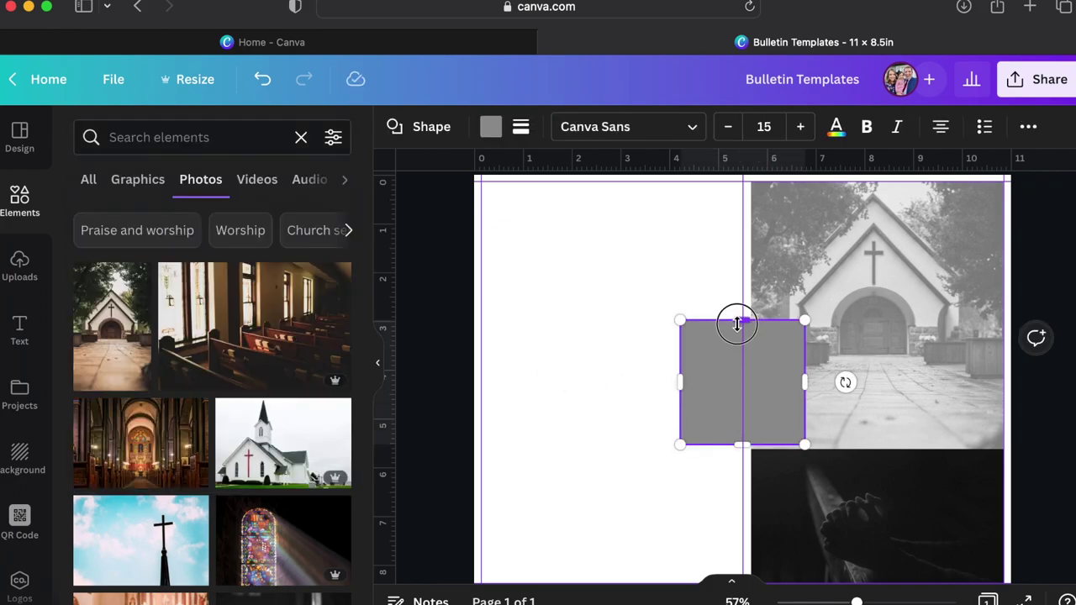
Shape the rectangle into a thin bar below the church photo, stretched across its full width.
left_click_drag(737, 320, 737, 393)
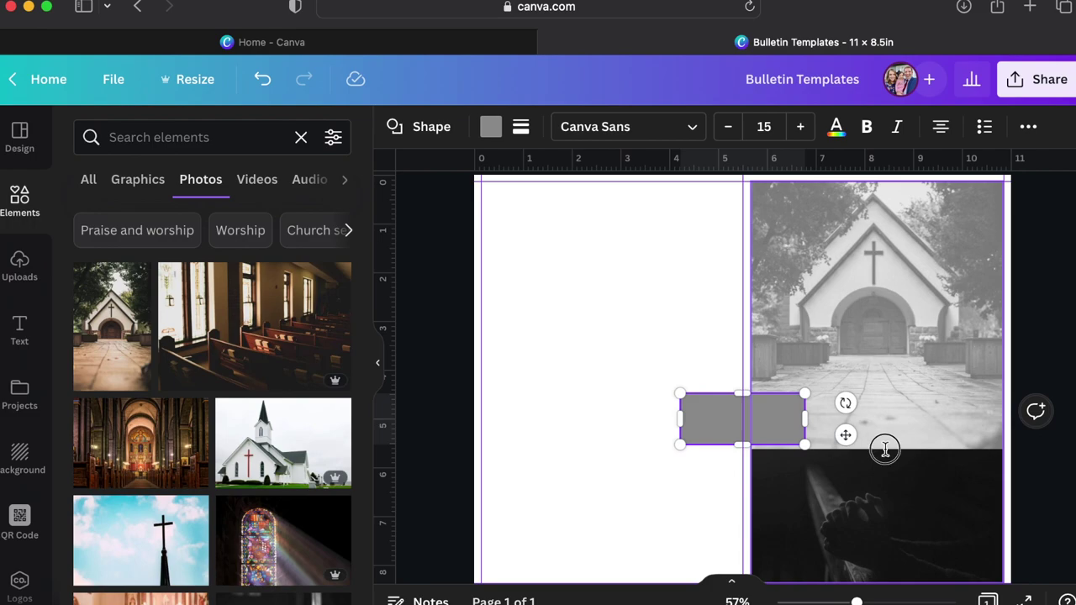
left_click(706, 450)
left_click_drag(706, 437, 774, 452)
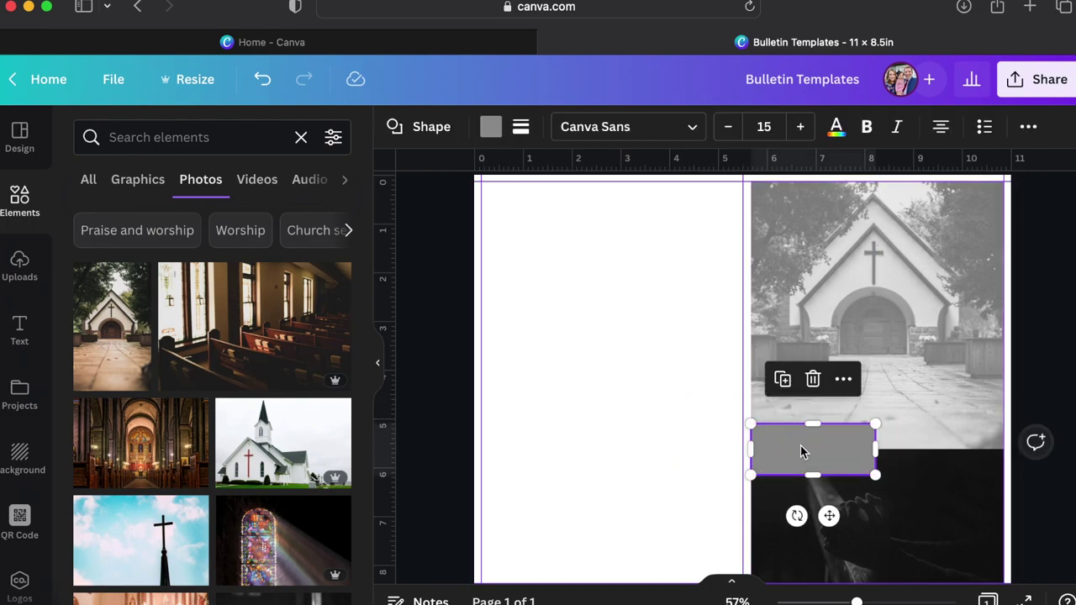
left_click_drag(874, 451, 1002, 454)
left_click(1056, 400)
left_click(920, 454)
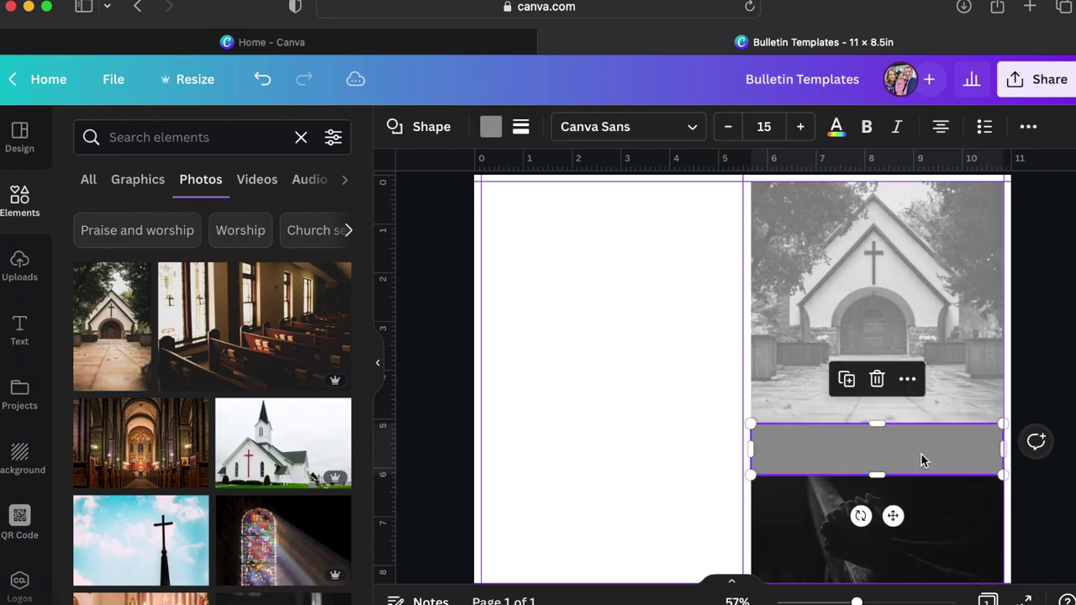
left_click(490, 127)
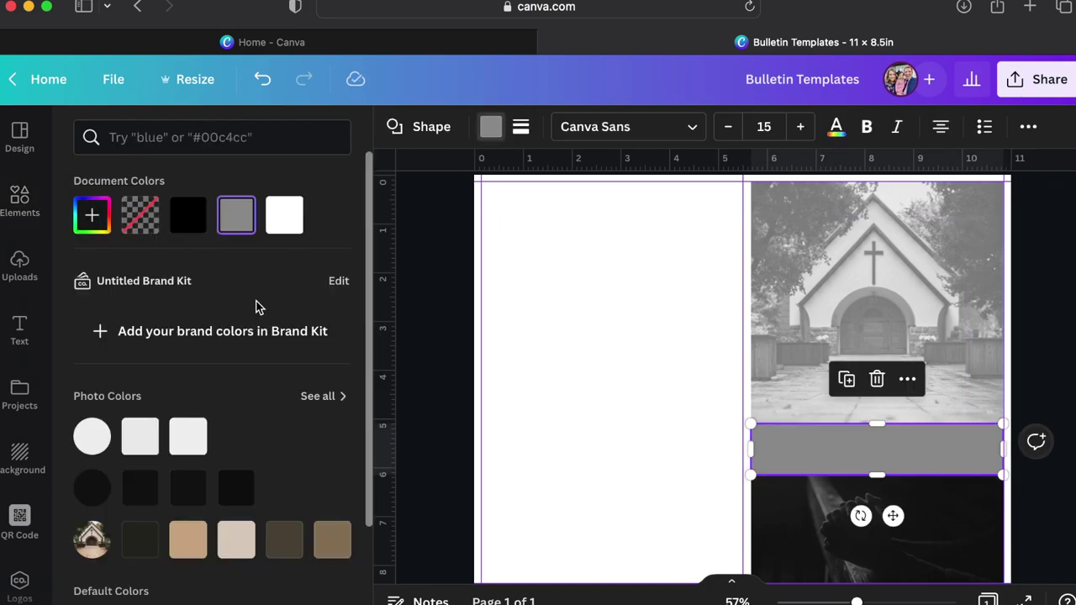
Change the bar's colour to a muted red using the custom colour picker.
left_click(91, 215)
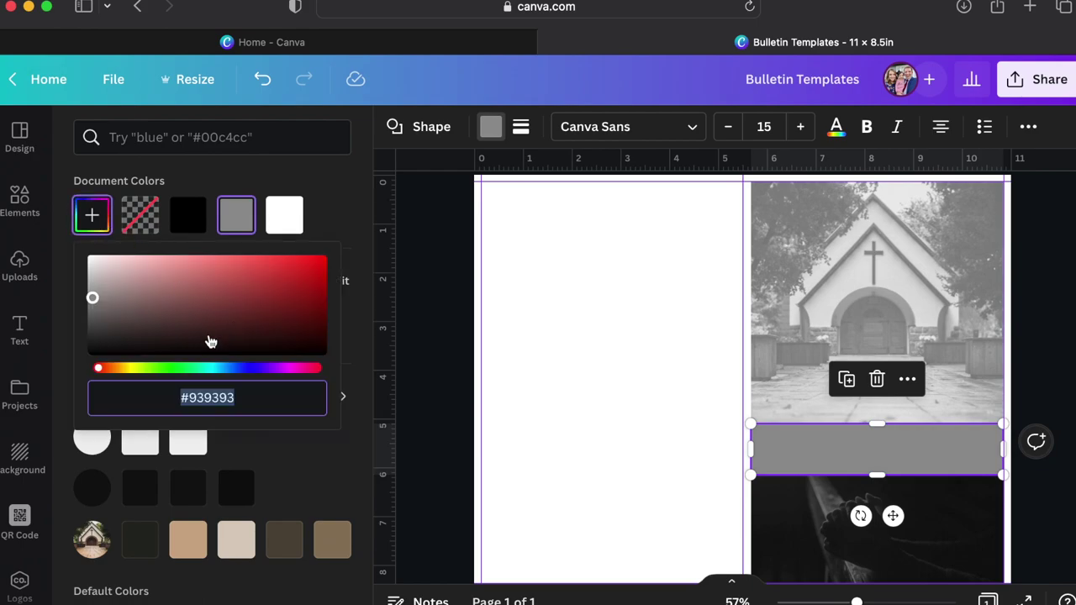
left_click_drag(202, 372, 221, 370)
left_click_drag(200, 290, 174, 290)
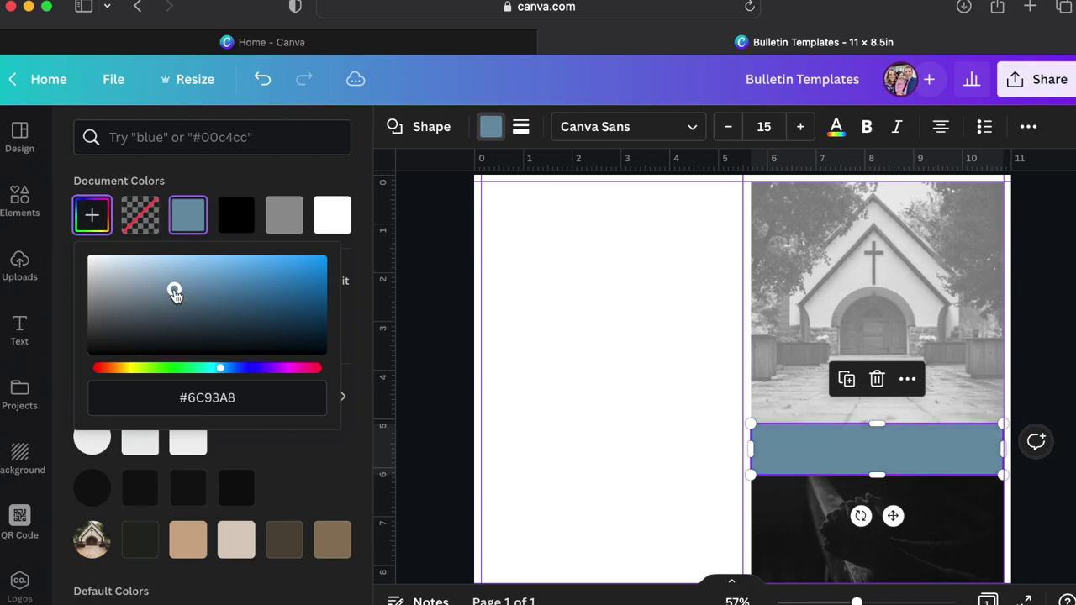
left_click_drag(143, 370, 101, 370)
left_click_drag(175, 291, 196, 283)
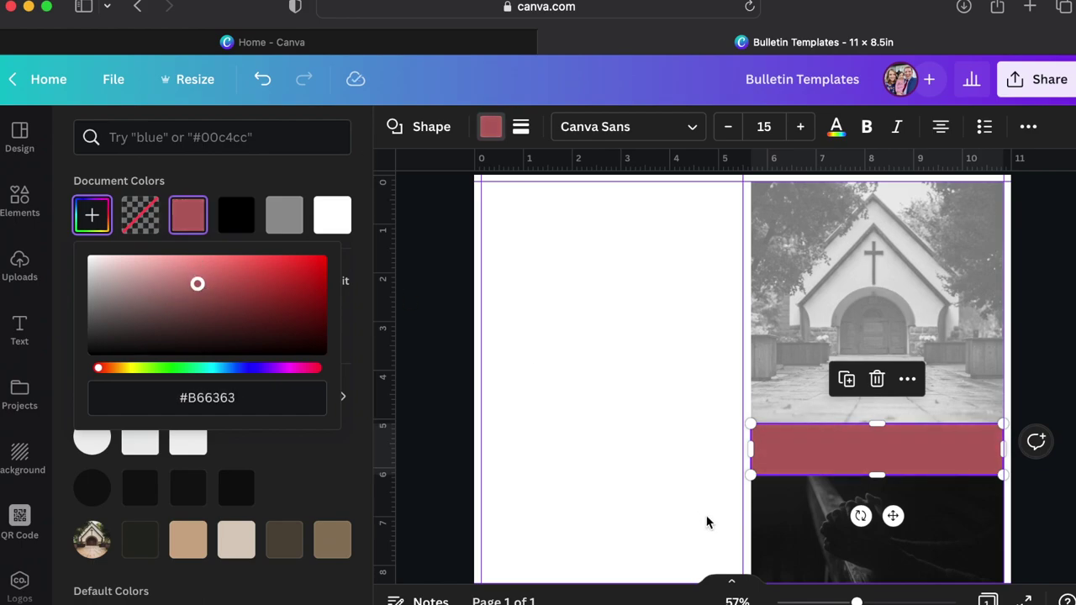
left_click(879, 459)
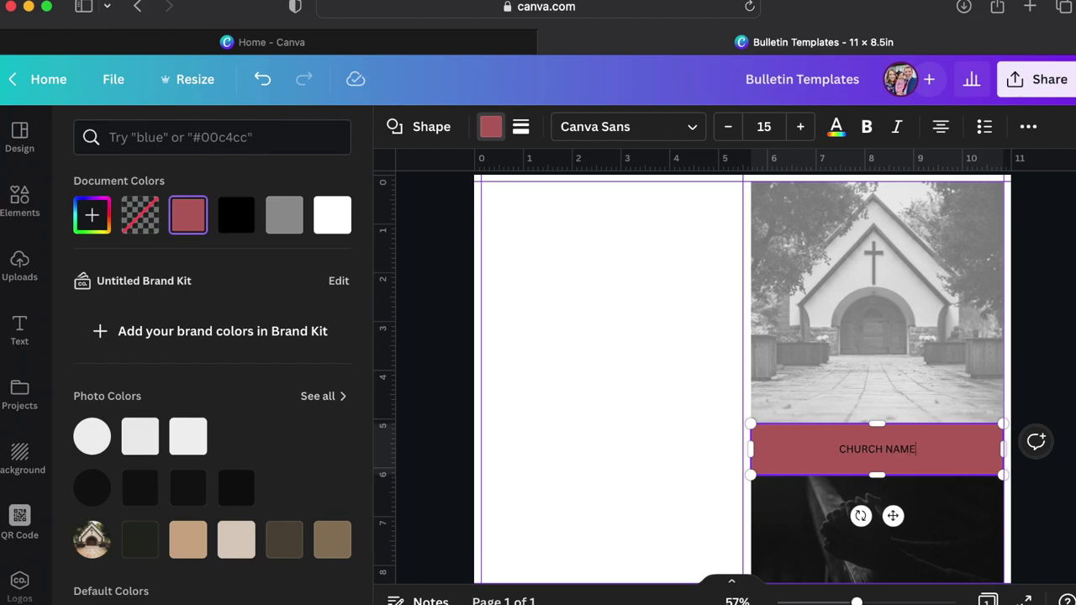
Make the CHURCH NAME text bold at font size 30.
key("super+a")
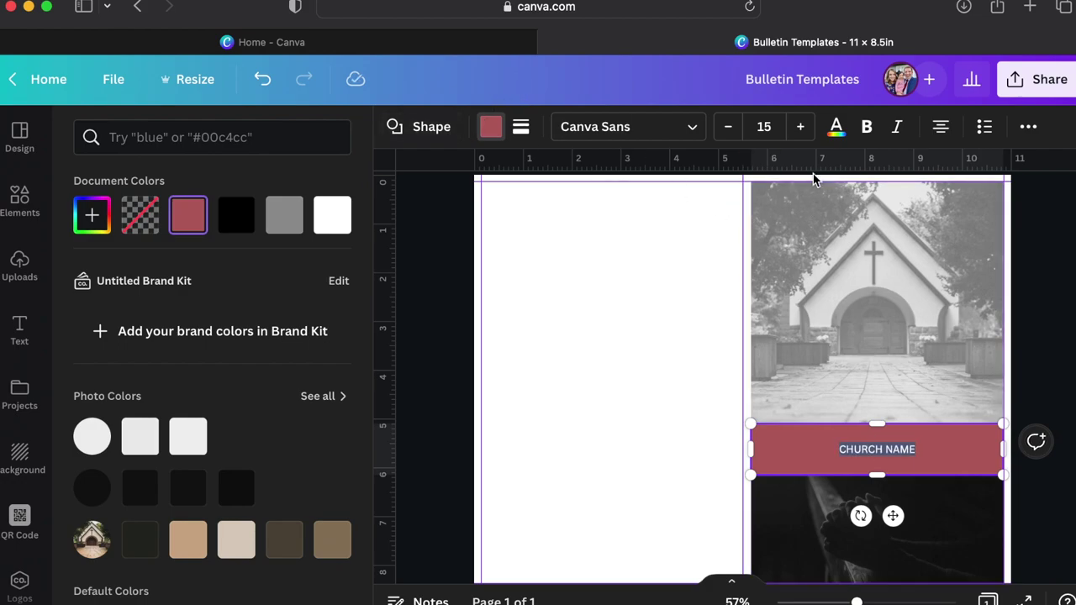
left_click(865, 126)
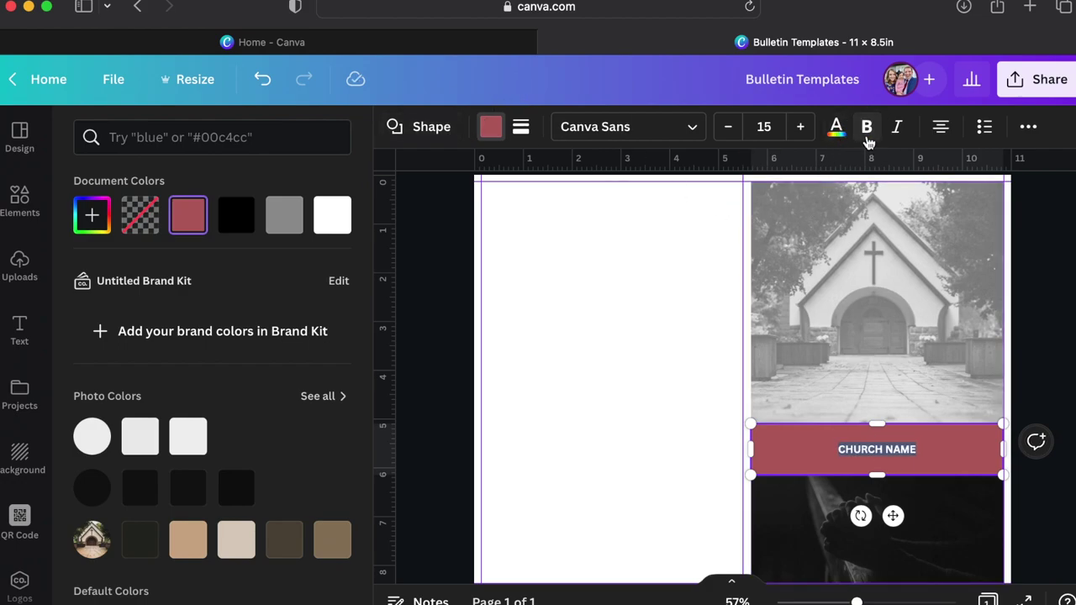
left_click(773, 128)
key("Return")
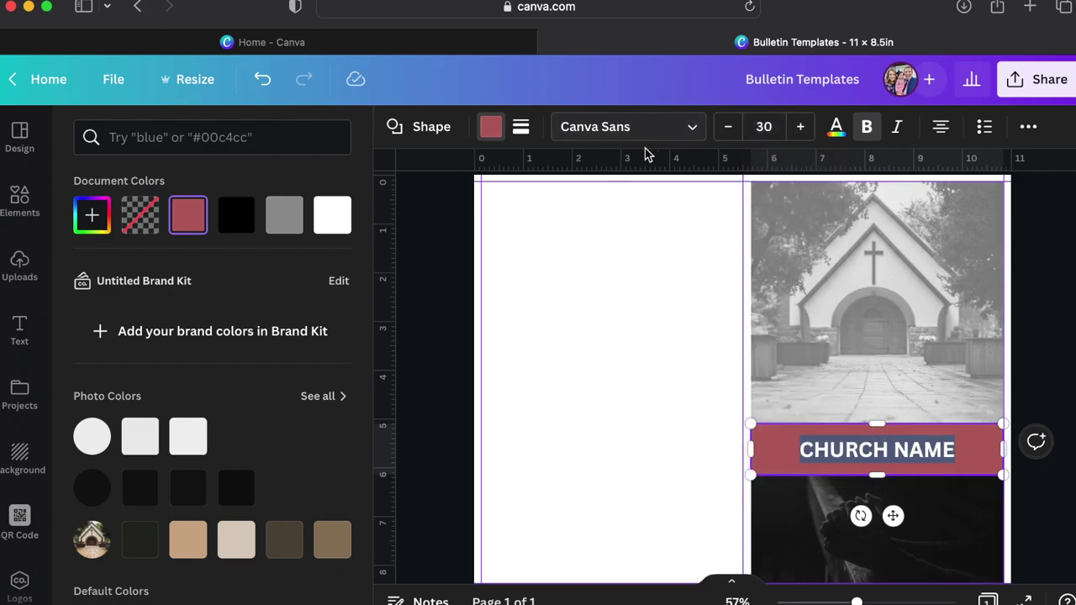
Set the CHURCH NAME text colour to white from Document Colors.
left_click(493, 128)
left_click(492, 128)
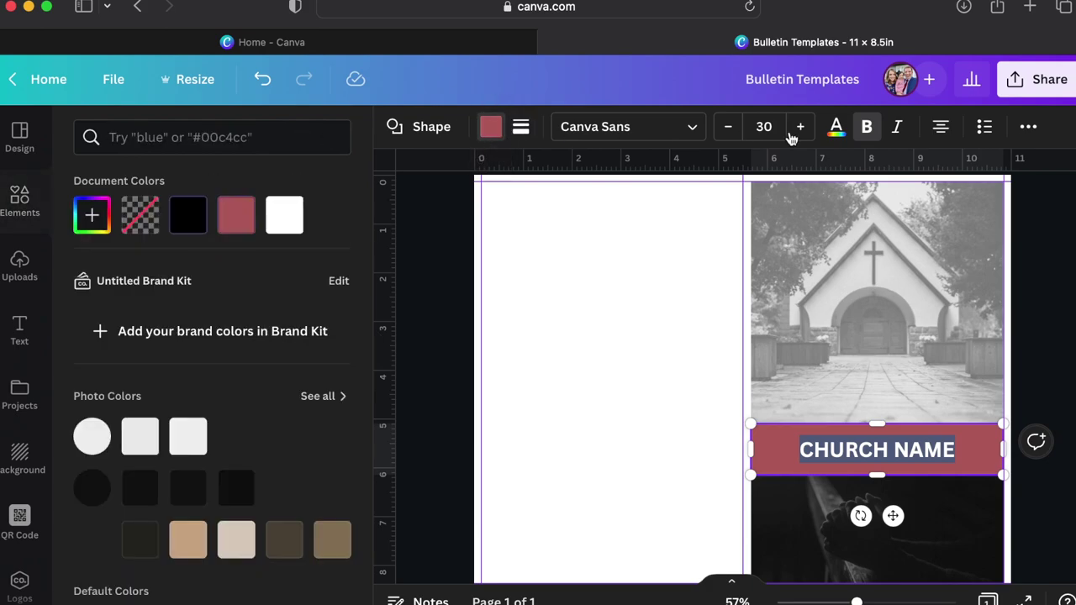
left_click(833, 127)
left_click(239, 220)
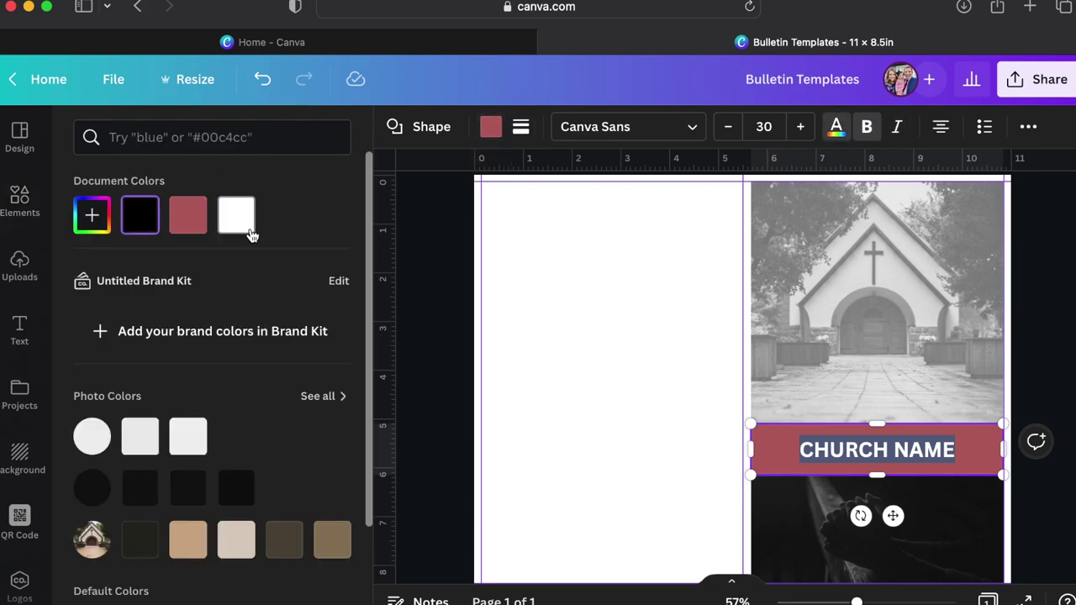
left_click(635, 486)
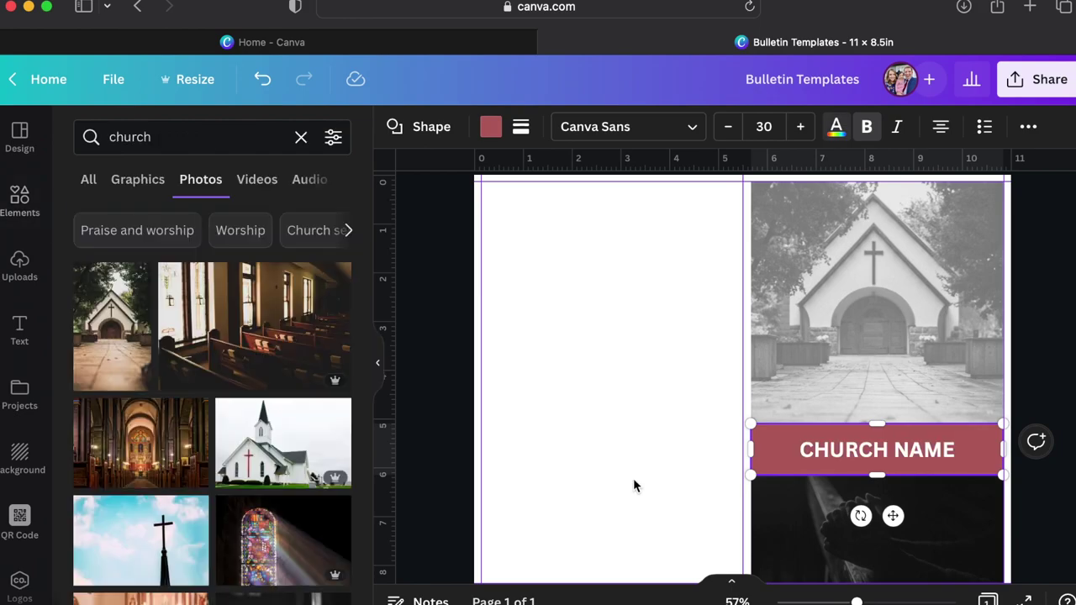
left_click(1062, 509)
scroll(1060, 473, "down", 2)
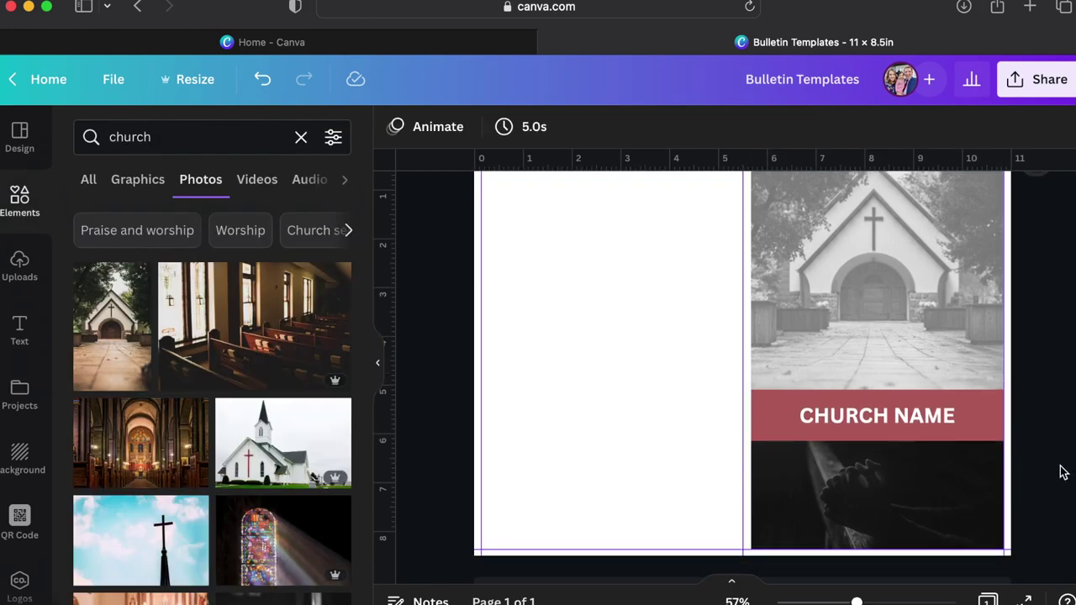
scroll(1061, 444, "up", 2)
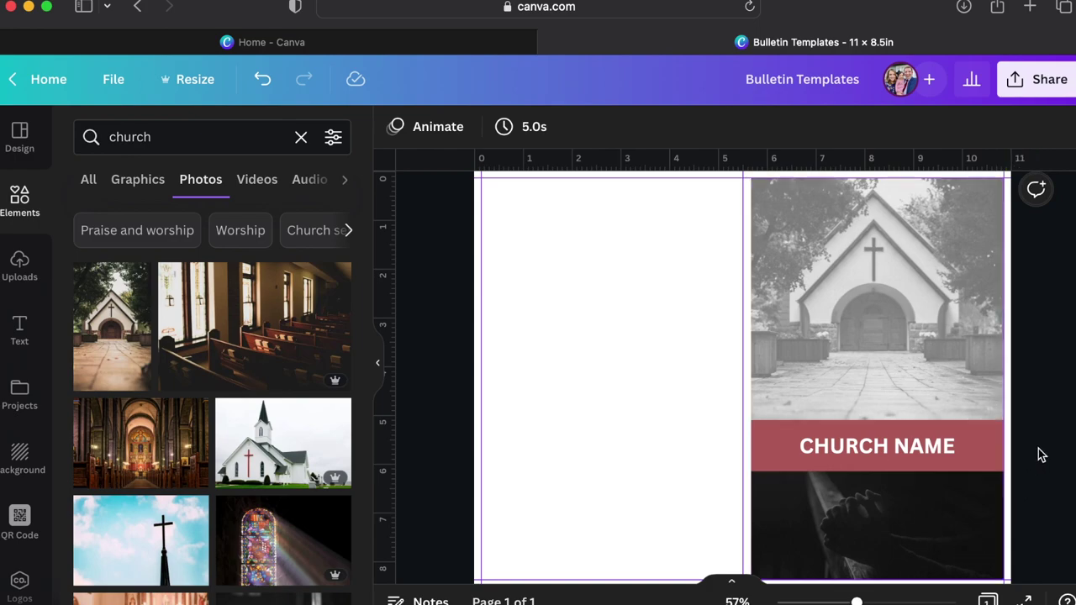
scroll(1040, 454, "up", 1)
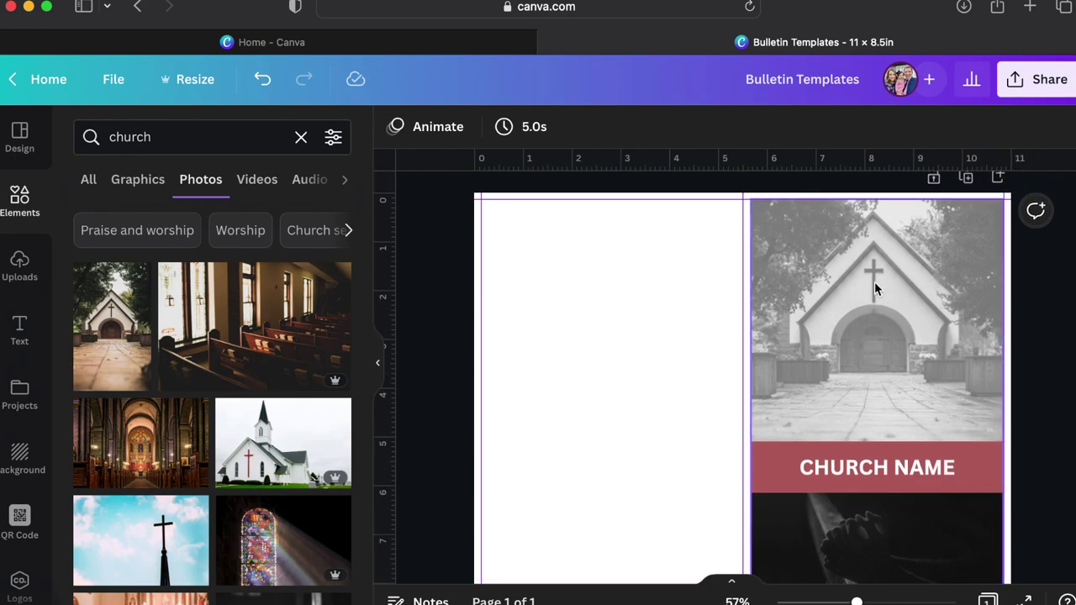
left_click(20, 326)
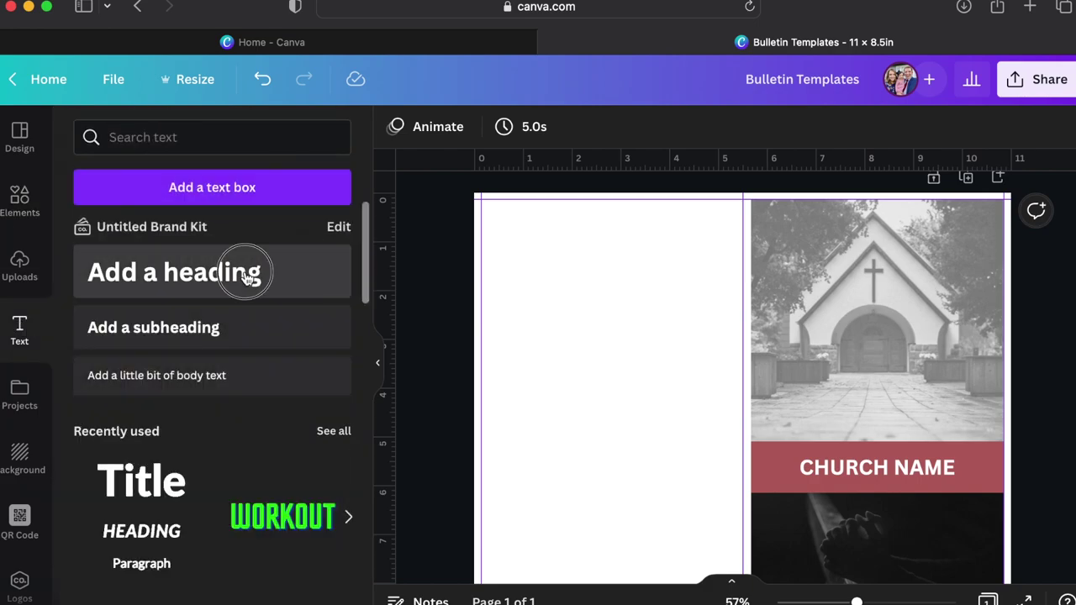
Add a bold heading reading 'A / CHURCH / THAT' on three lines.
left_click(247, 277)
type("A")
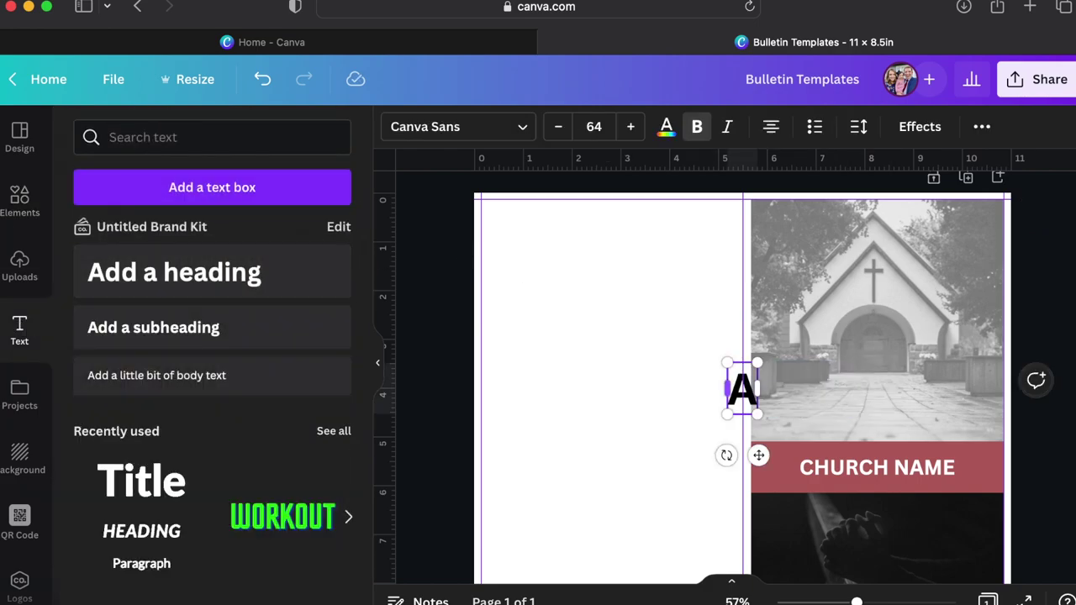
key("Return")
type("CHURCH")
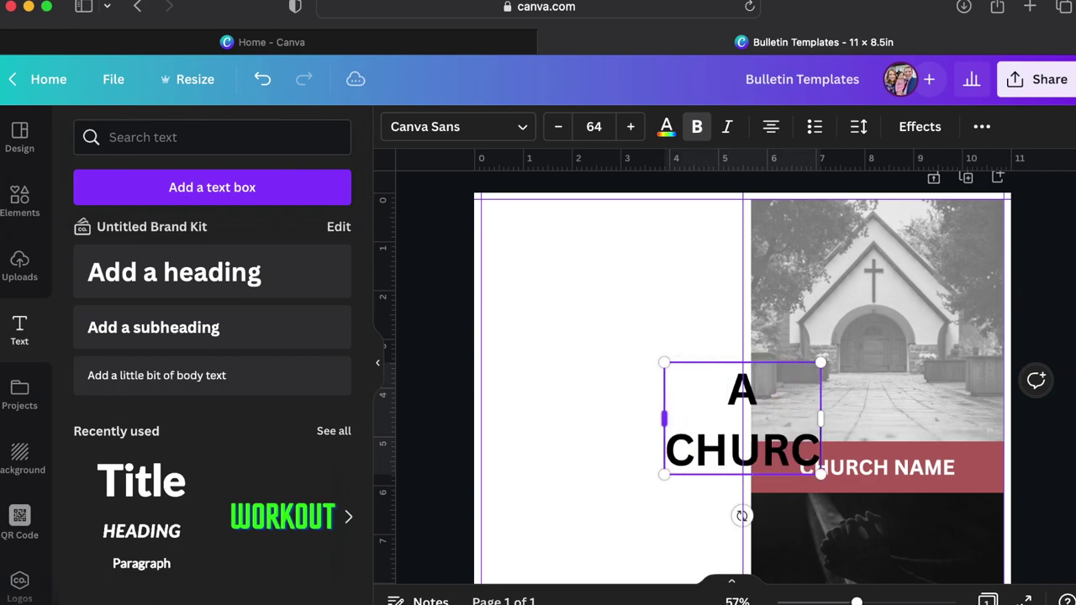
key("Return")
type("THAT")
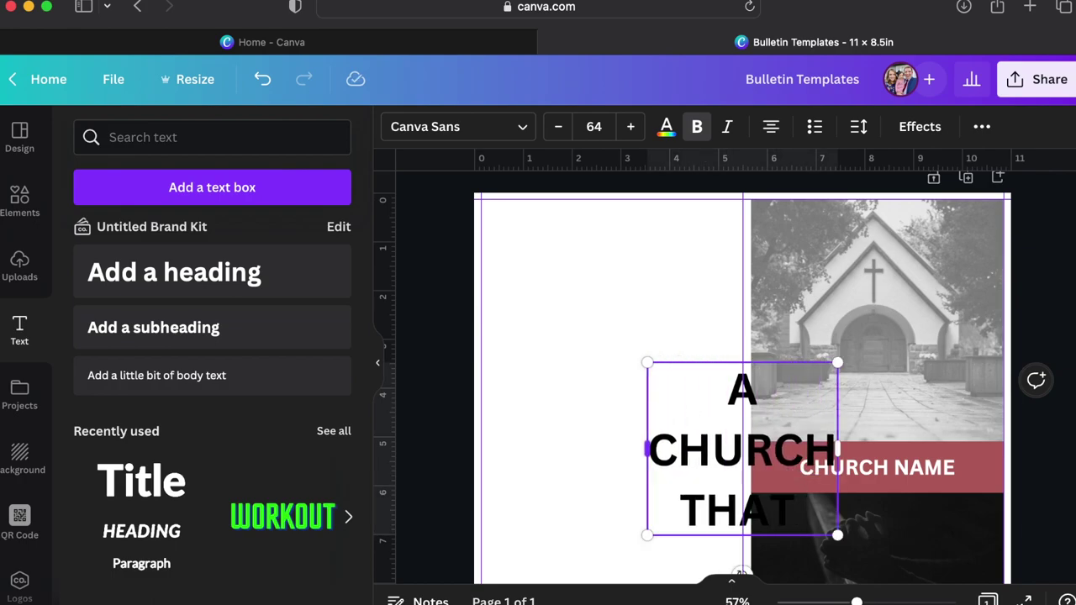
left_click(559, 384)
Shrink the heading to size 36.1 and move it onto the church photo.
left_click_drag(676, 439, 808, 304)
left_click_drag(973, 403, 888, 334)
left_click_drag(844, 287, 886, 314)
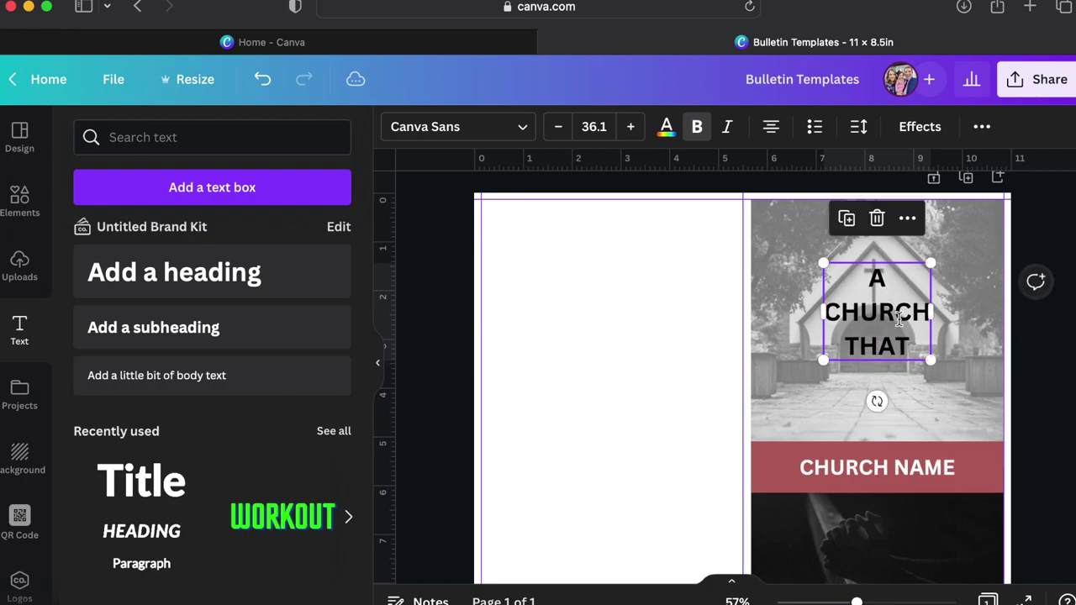
Slightly adjust the church photo's crop, then position the heading over its upper part.
double_click(950, 396)
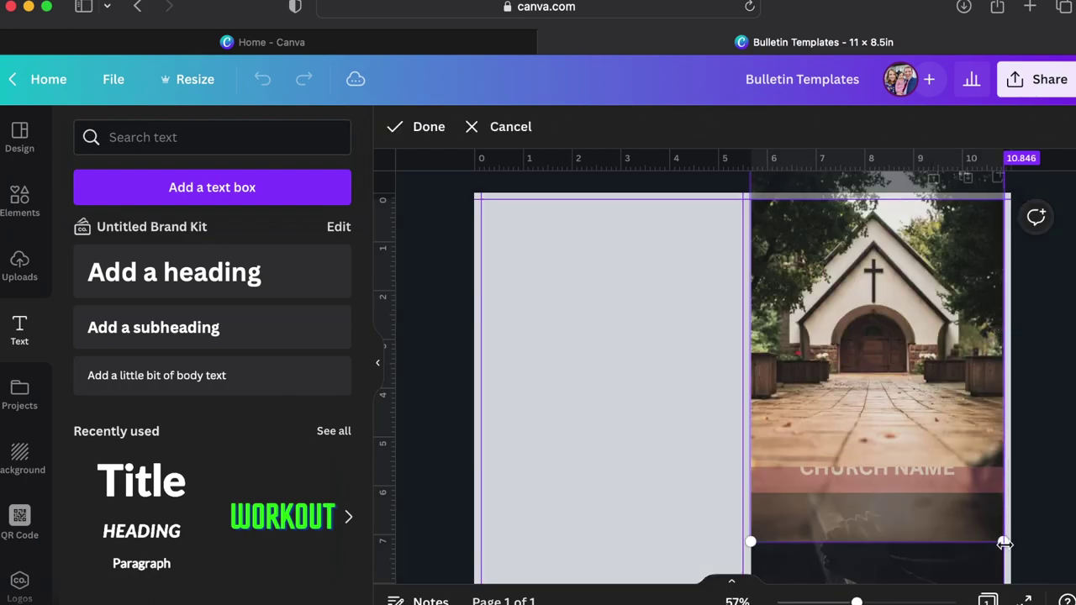
left_click_drag(998, 538, 1004, 546)
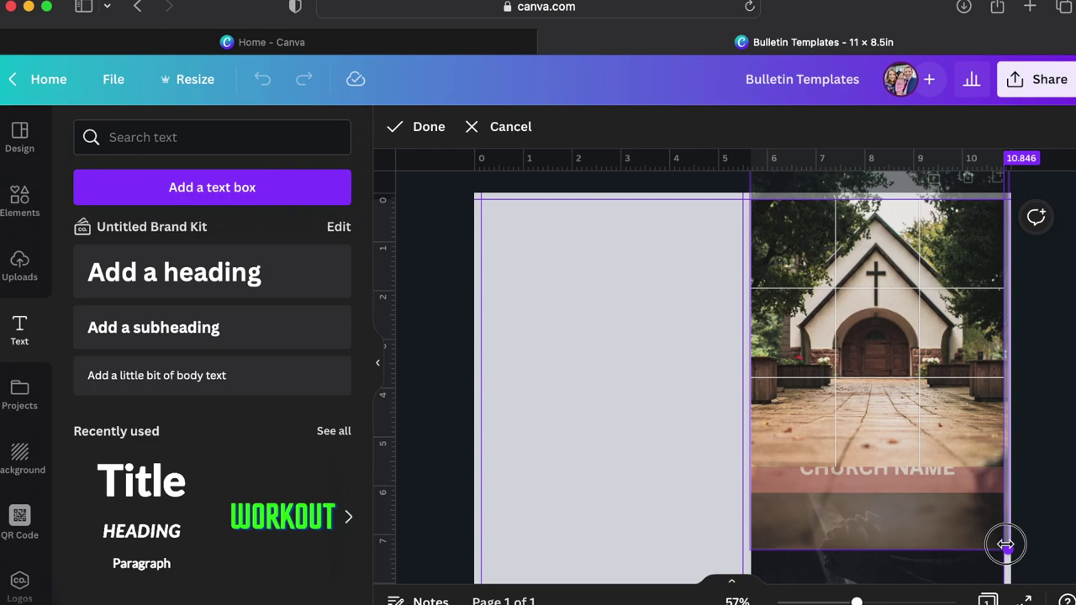
left_click(1037, 496)
left_click(903, 328)
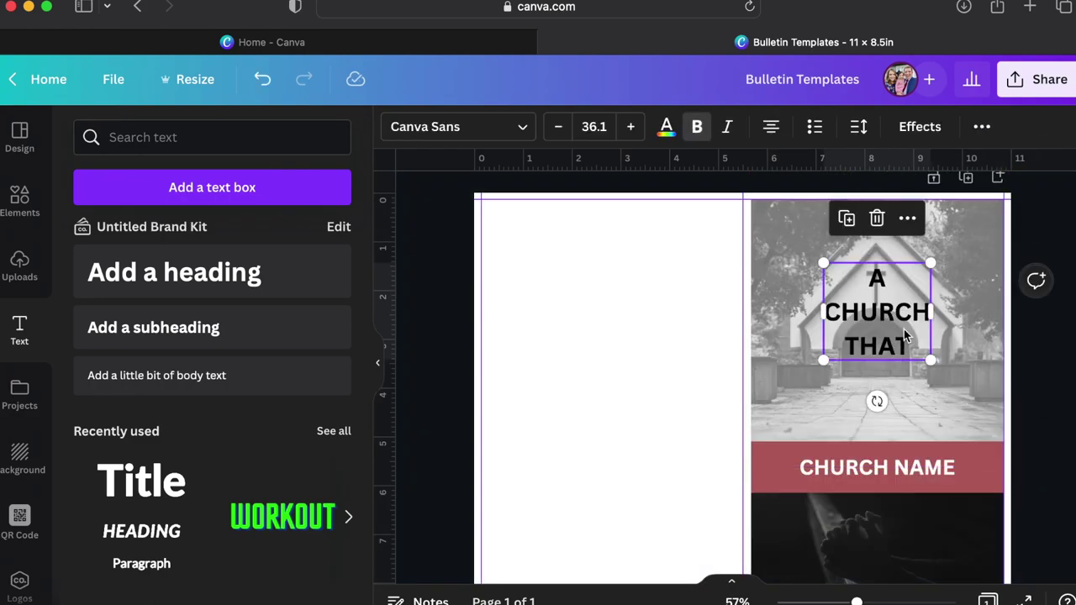
left_click_drag(904, 329, 903, 332)
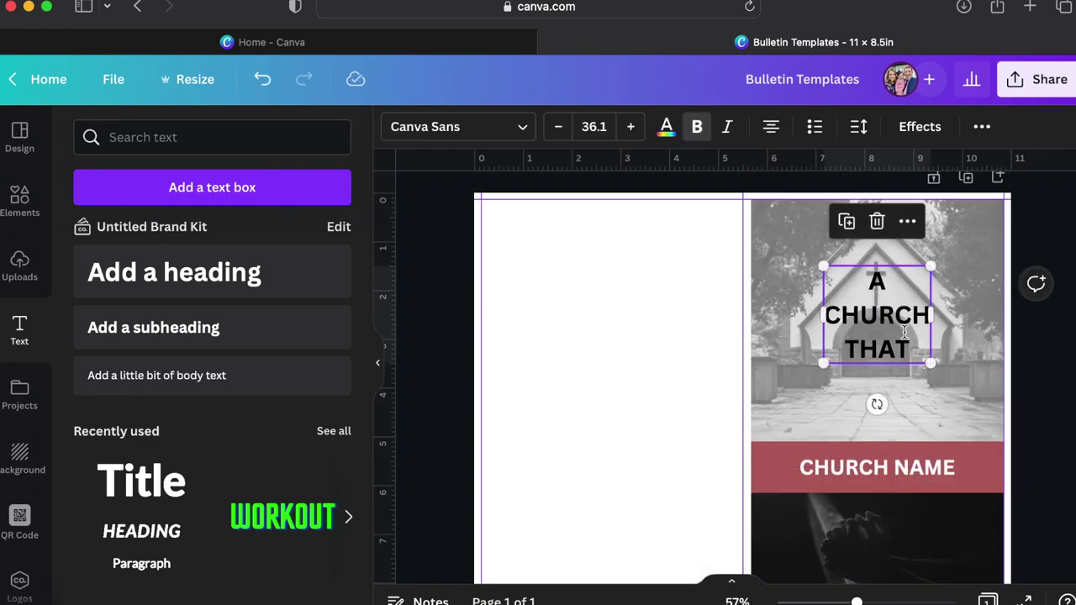
left_click_drag(895, 326, 878, 370)
Duplicate the heading, change the copy to 'CARES' and place it below A CHURCH THAT.
key("super+d")
double_click(874, 370)
key("super+a")
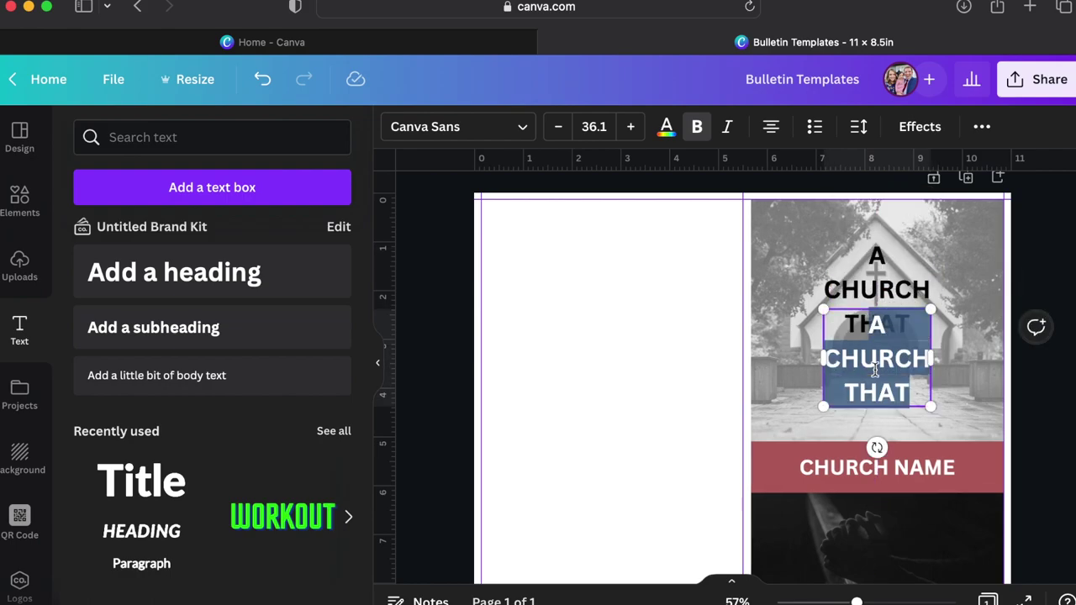
type("CARES")
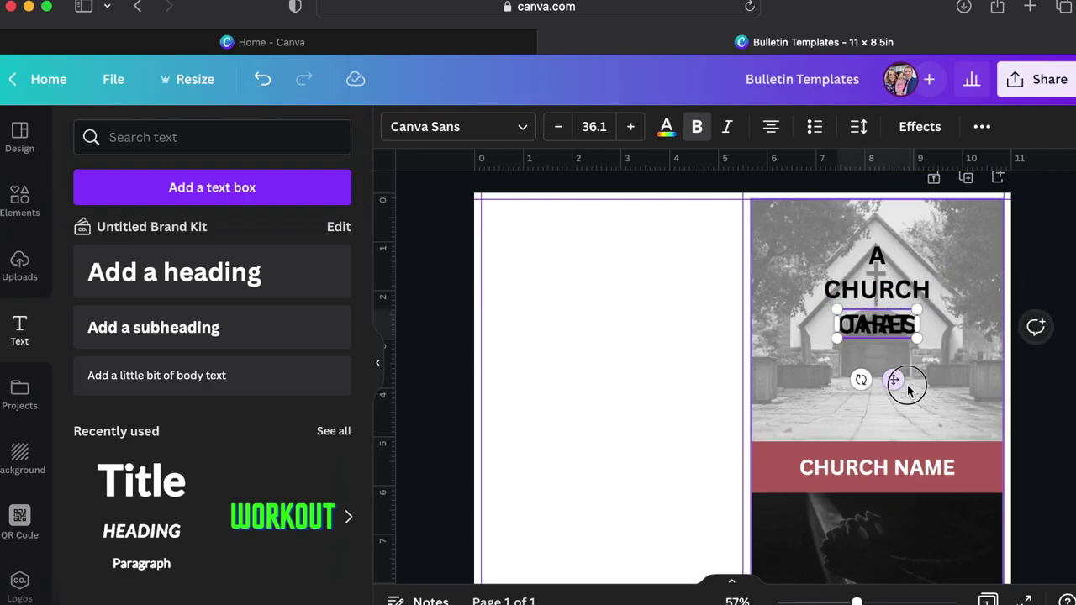
left_click(900, 384)
left_click_drag(878, 324, 878, 367)
Place an empty, narrowed copy of the red CHURCH NAME bar over CARES.
left_click(779, 458)
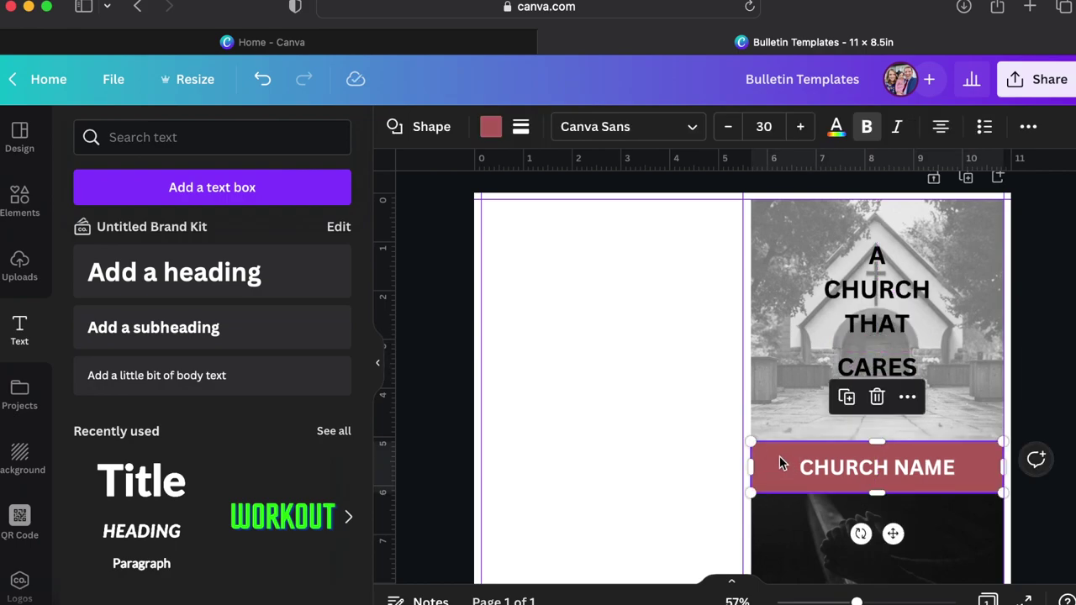
left_click_drag(779, 456, 790, 391)
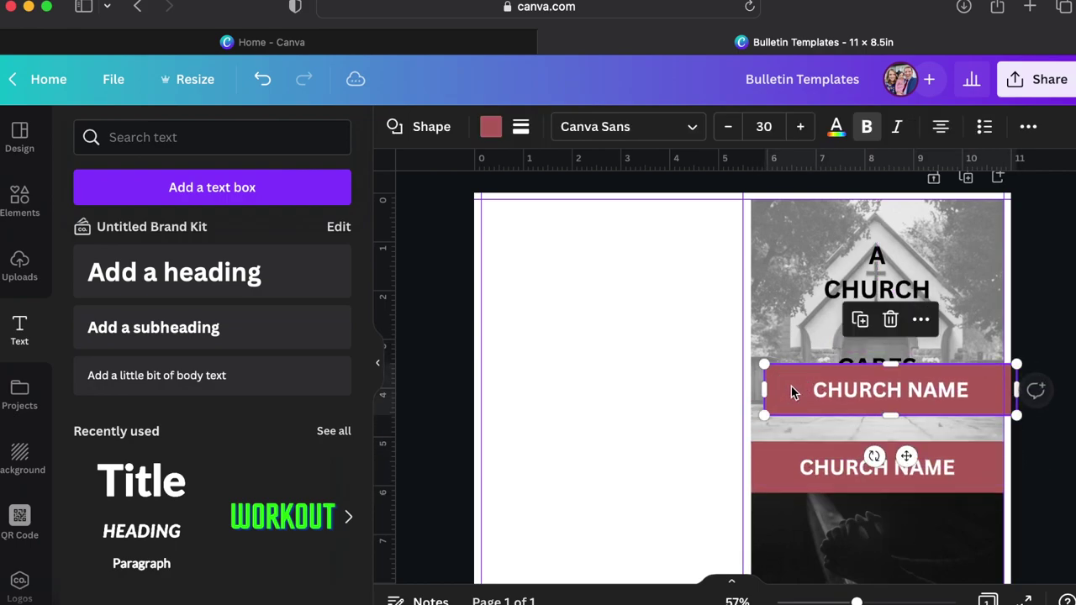
double_click(914, 397)
key("BackSpace")
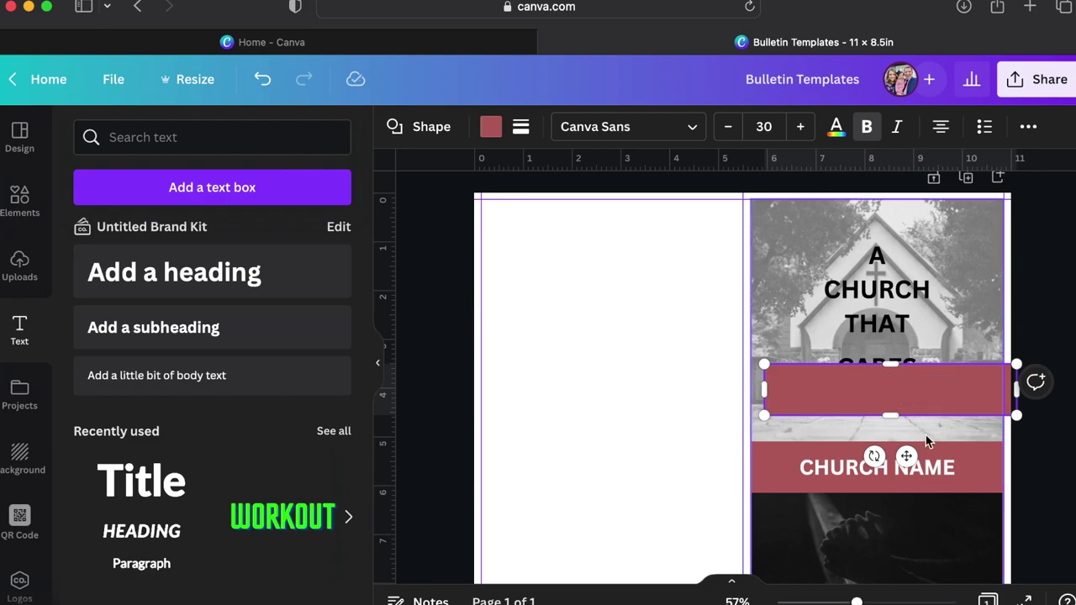
left_click(925, 435)
left_click(973, 386)
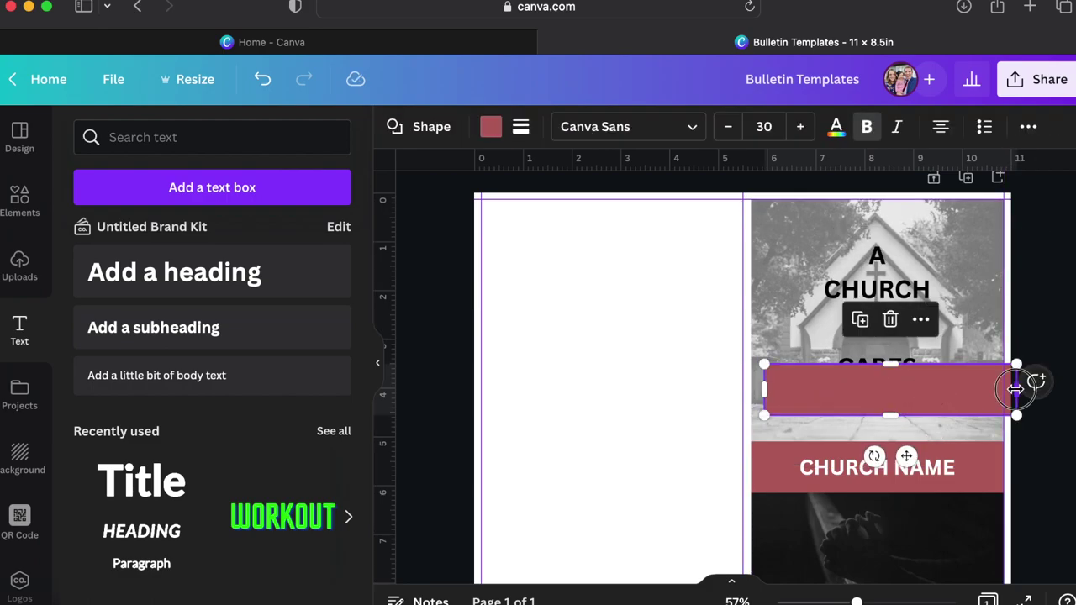
left_click_drag(1015, 389, 948, 389)
left_click_drag(889, 365, 889, 372)
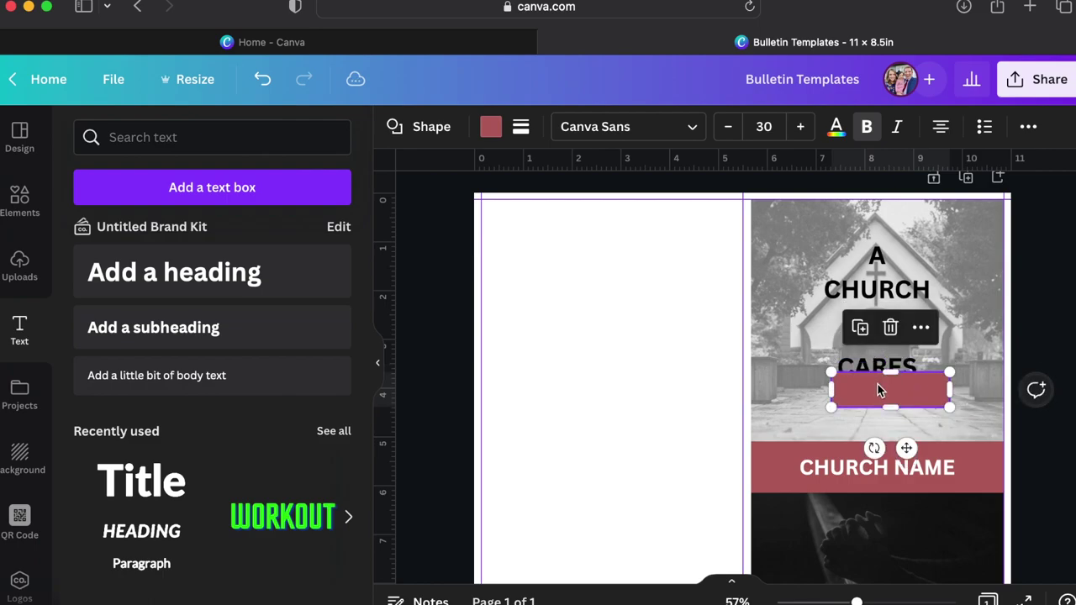
left_click(494, 128)
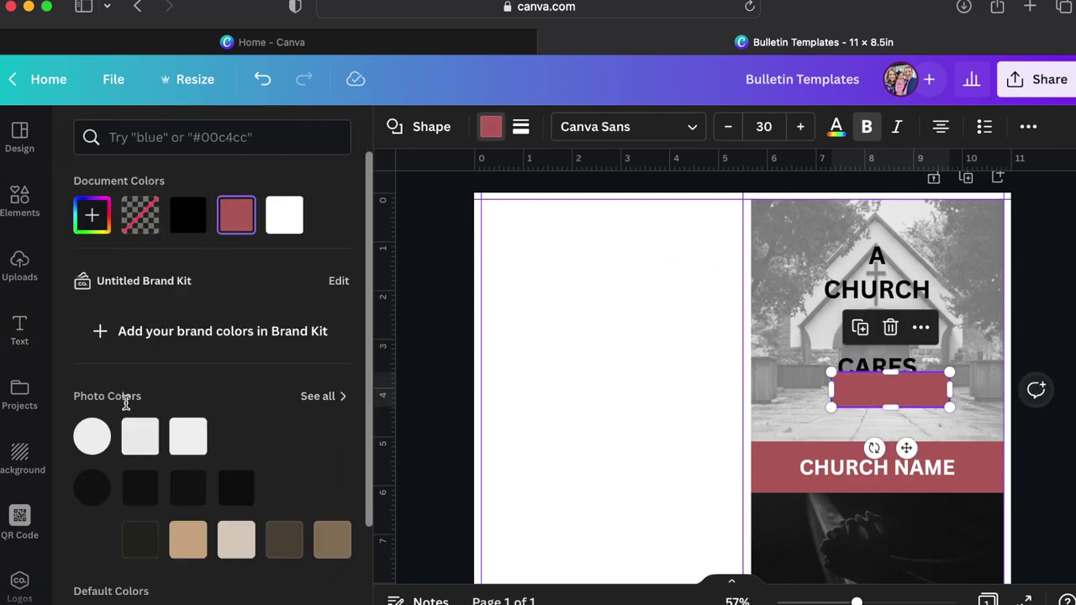
Make the small copied bar black.
left_click(189, 224)
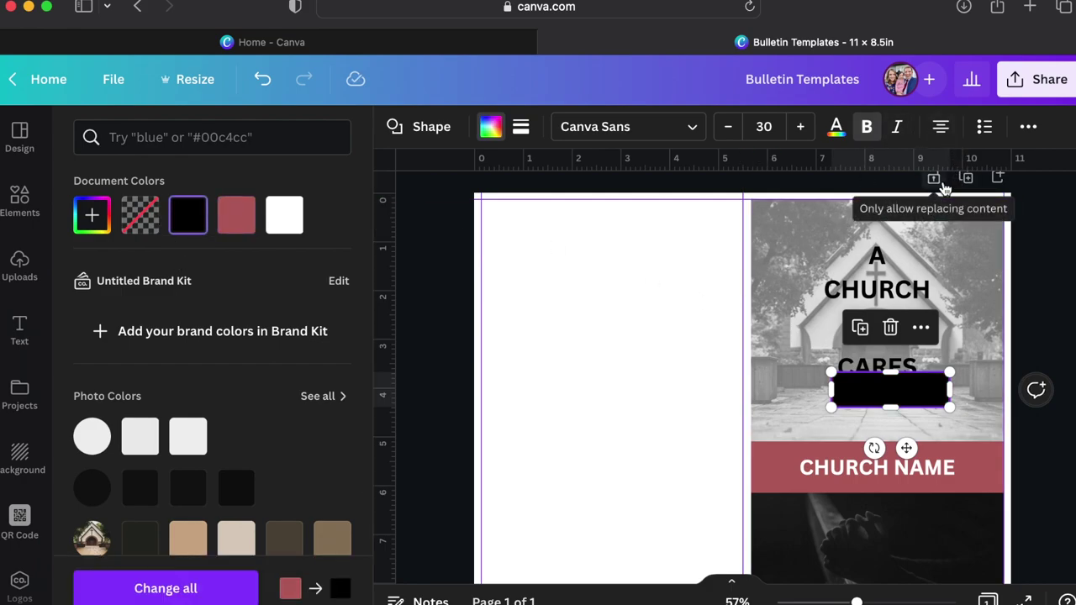
right_click(872, 348)
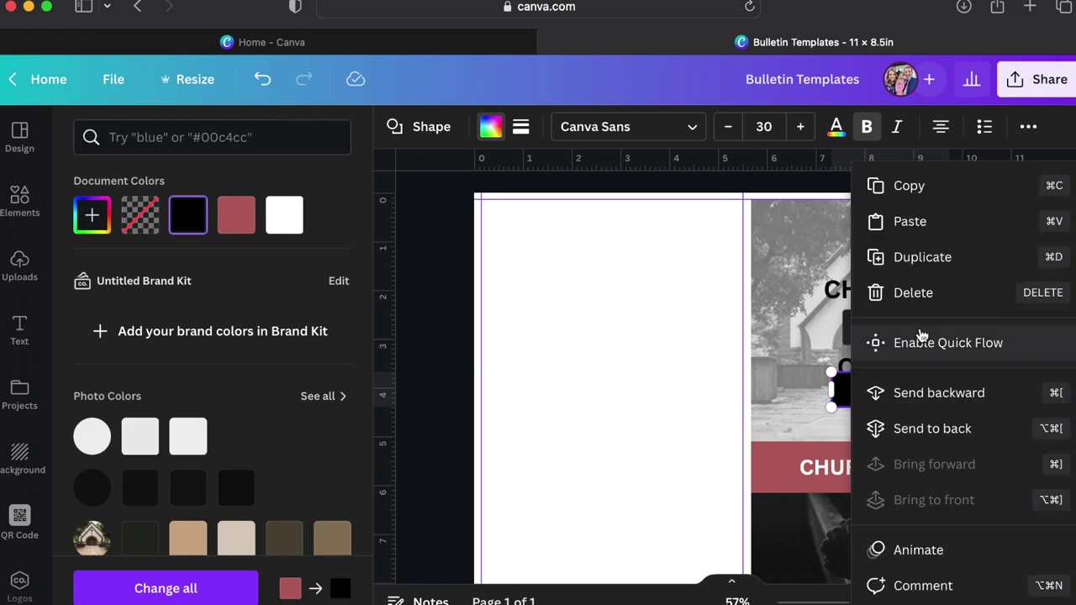
left_click(757, 356)
left_click(828, 363)
Make the black bar partly transparent and move it over CARES.
left_click(881, 387)
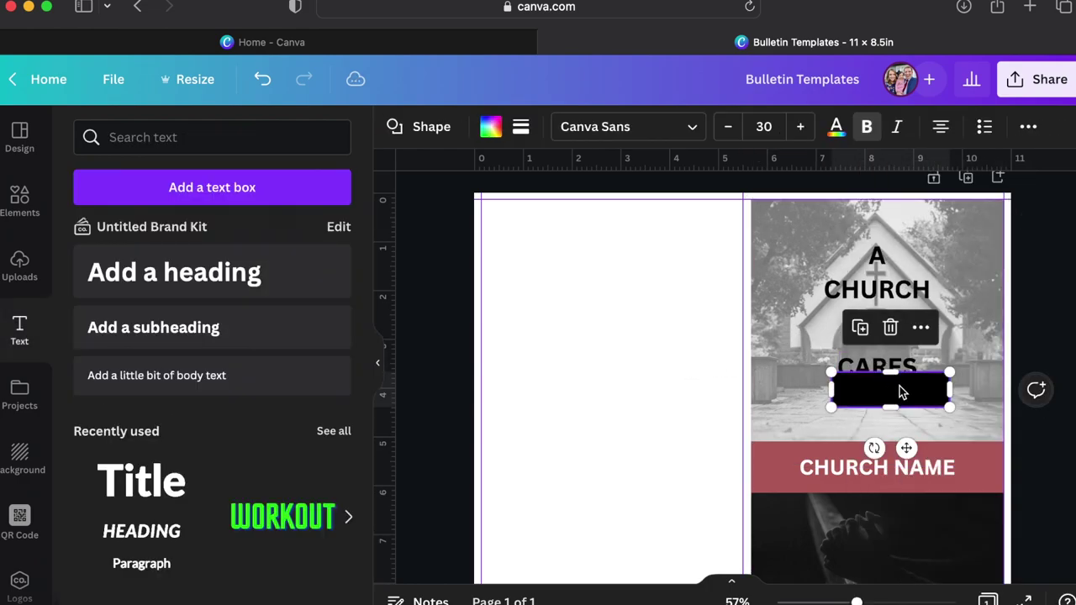
left_click(1027, 127)
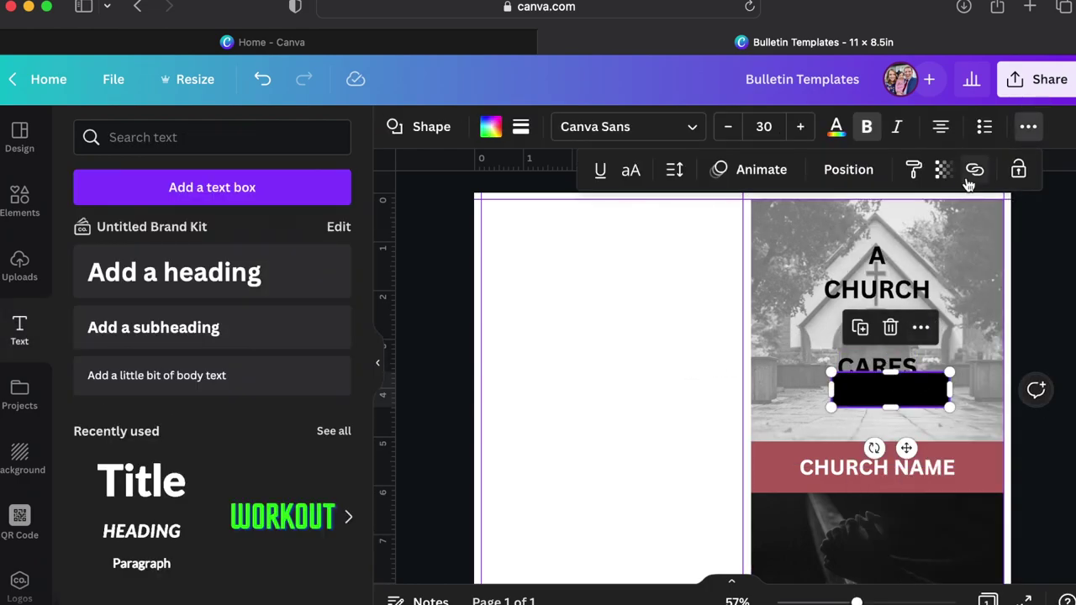
left_click(943, 169)
left_click_drag(944, 242, 912, 242)
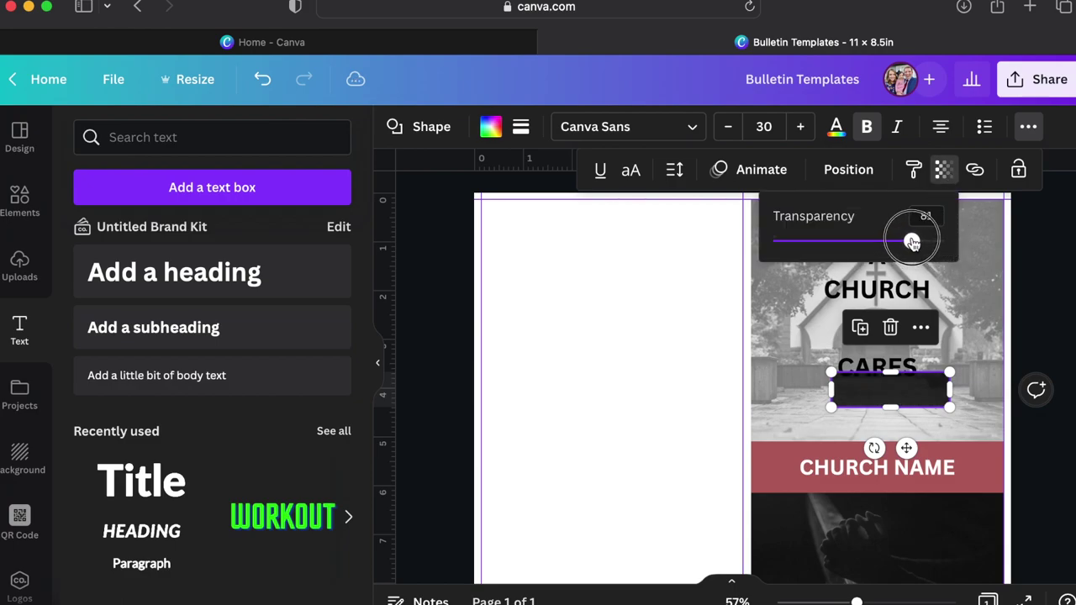
left_click_drag(913, 401, 901, 374)
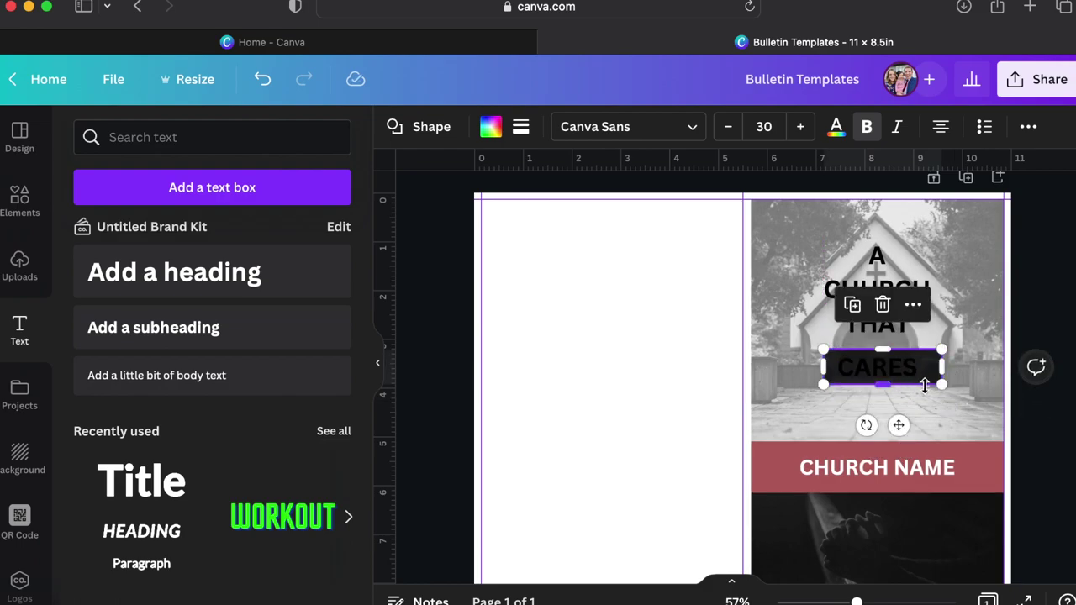
key("Escape")
Send the black bar backward so CARES sits on top of it.
left_click(884, 375)
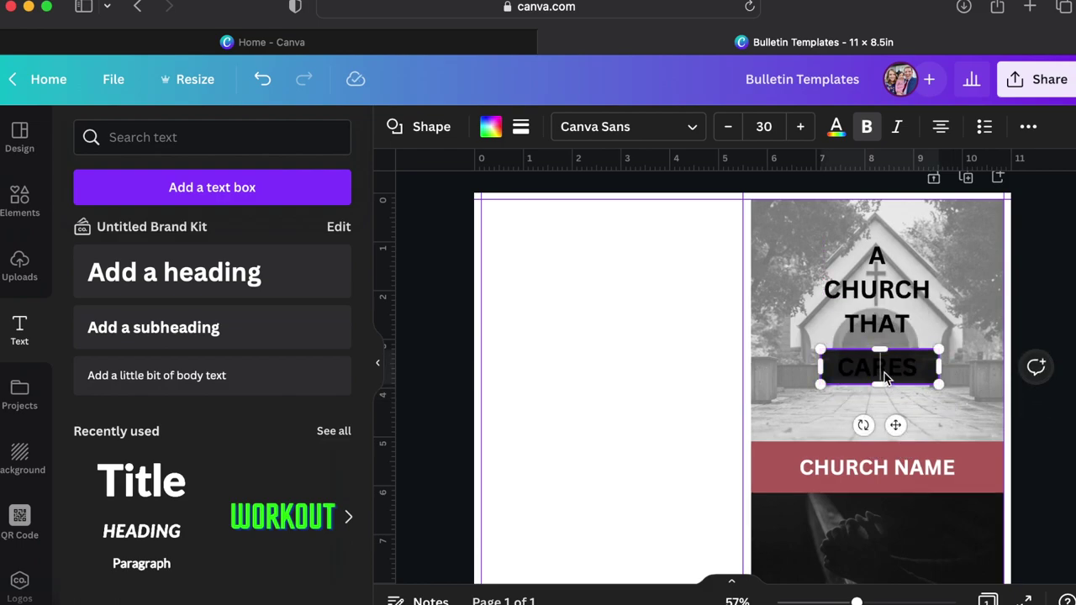
left_click(972, 384)
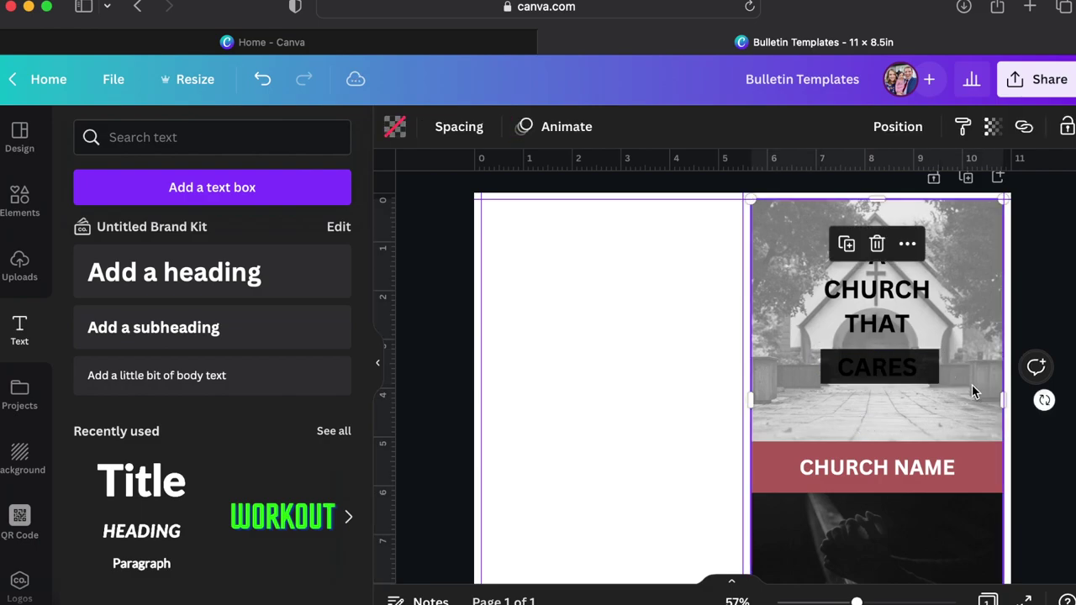
right_click(916, 374)
left_click(799, 363)
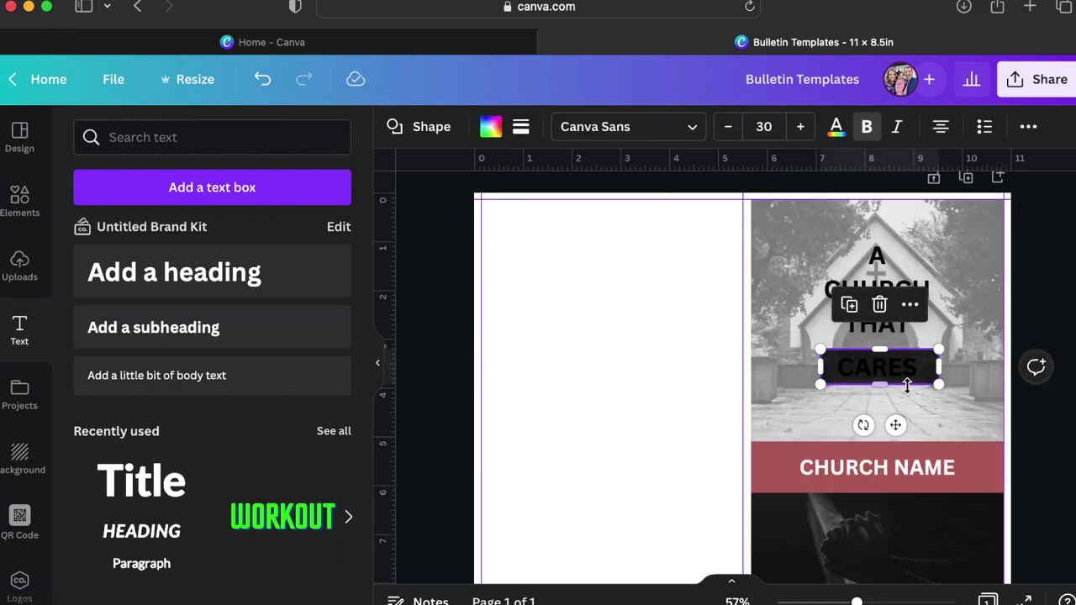
left_click(911, 371)
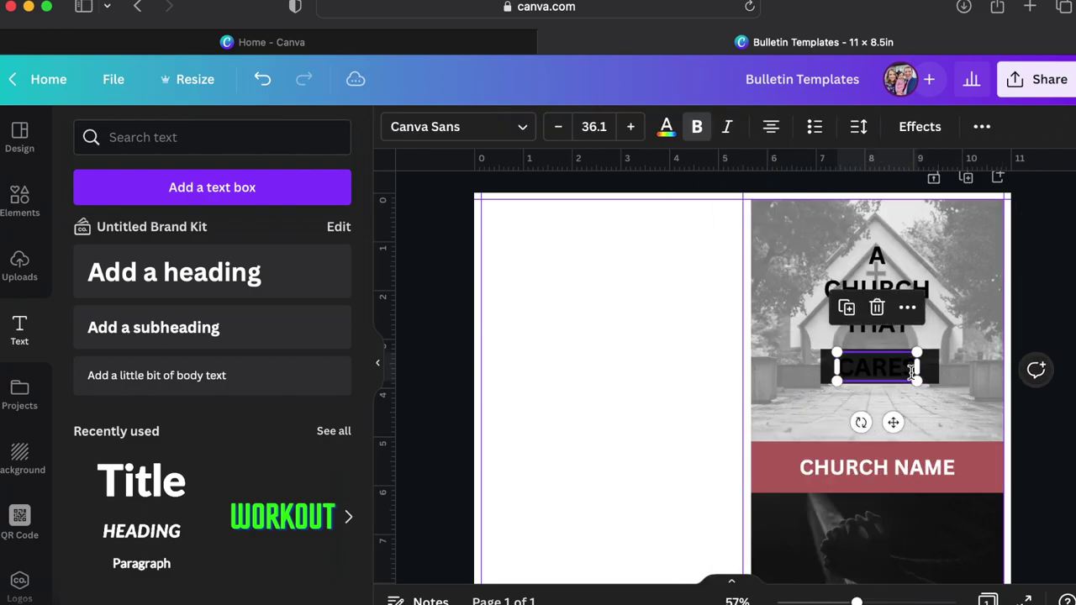
Change the CARES text colour to white.
left_click(666, 127)
left_click(237, 216)
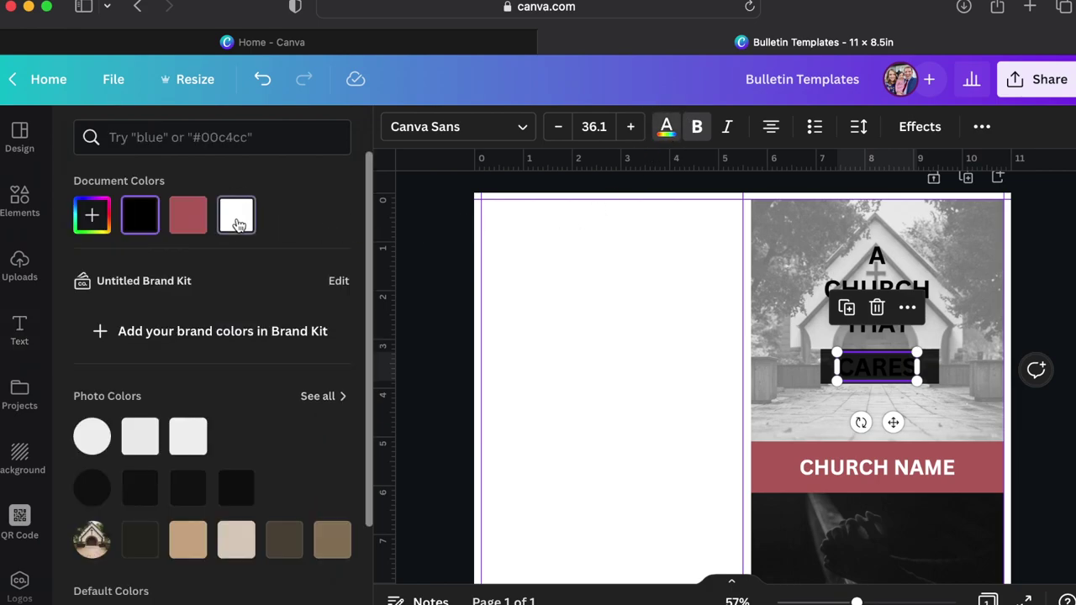
key("Escape")
left_click(1040, 457)
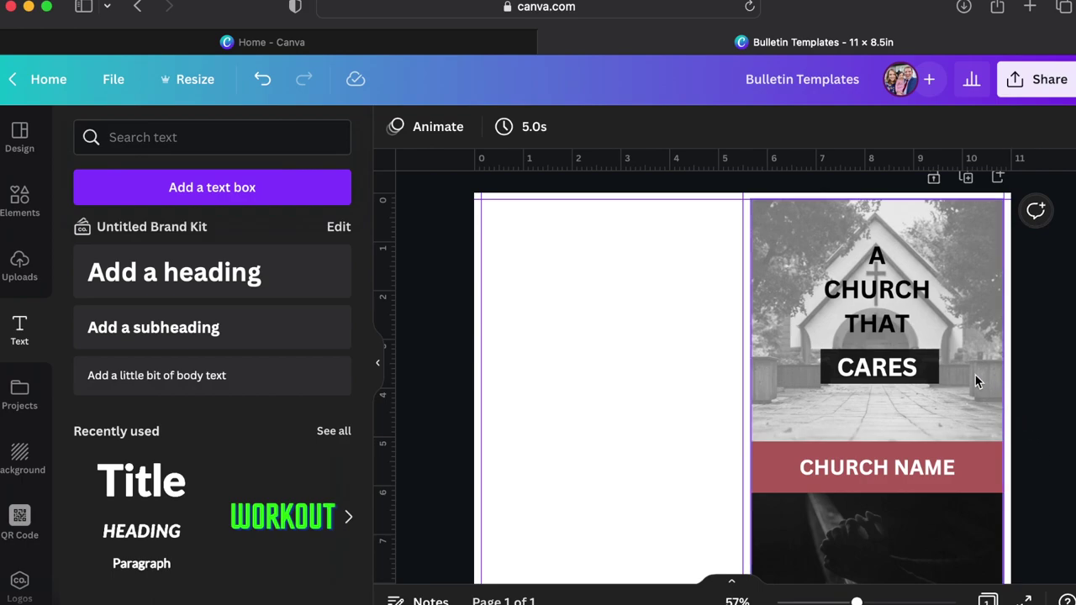
left_click(910, 370)
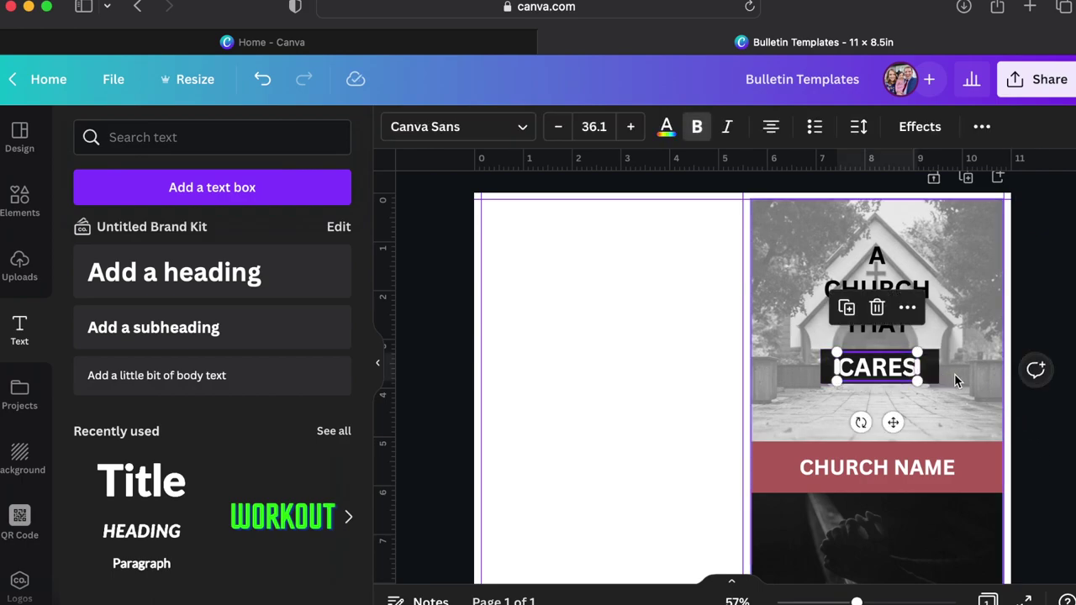
Centre the dark box behind CARES horizontally on the page.
left_click(937, 373)
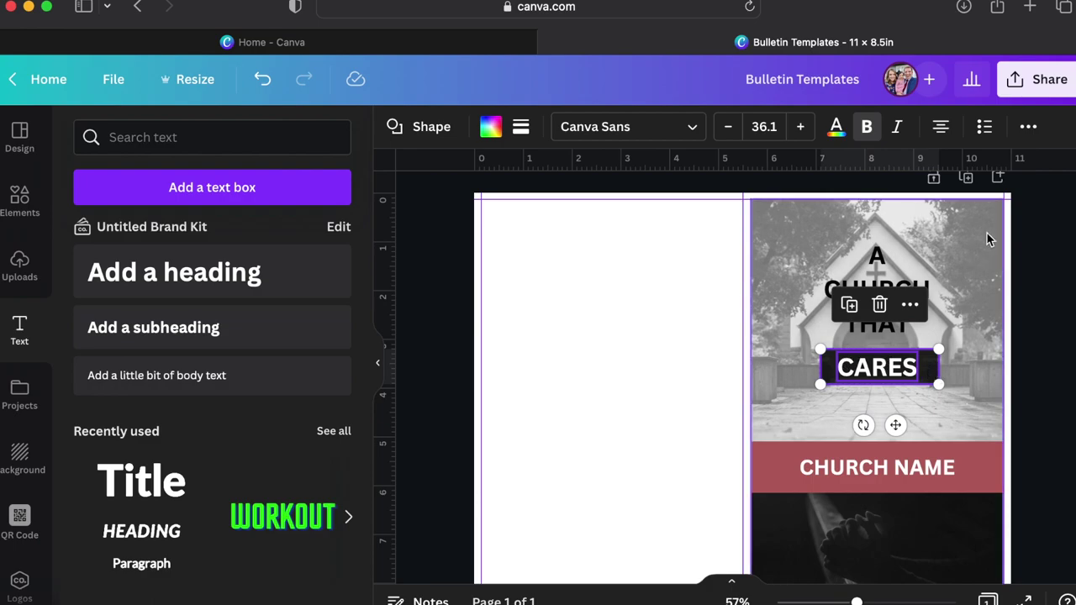
left_click(1026, 134)
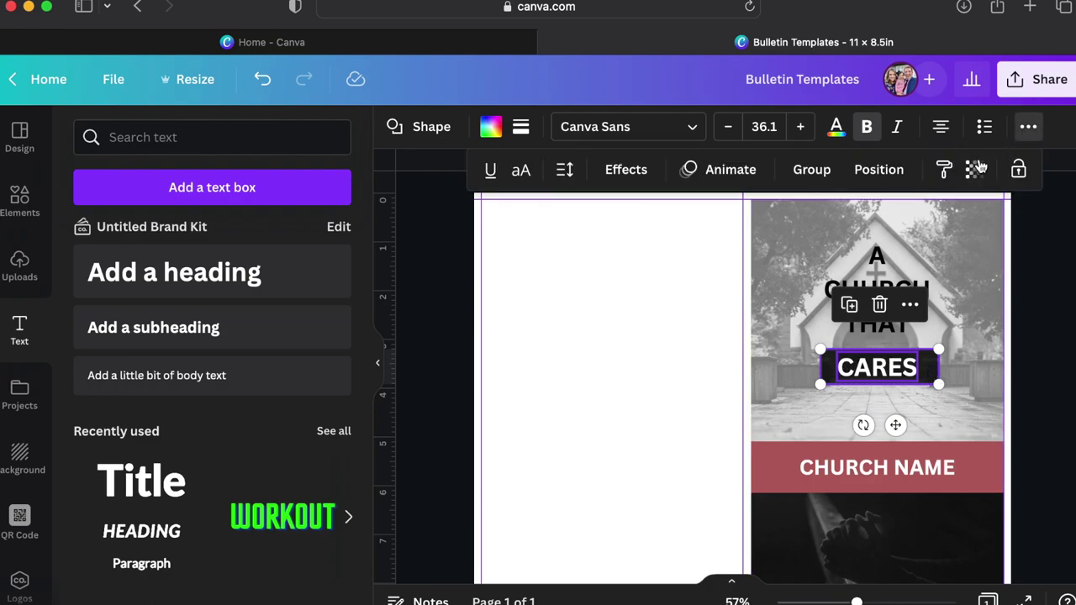
left_click(880, 169)
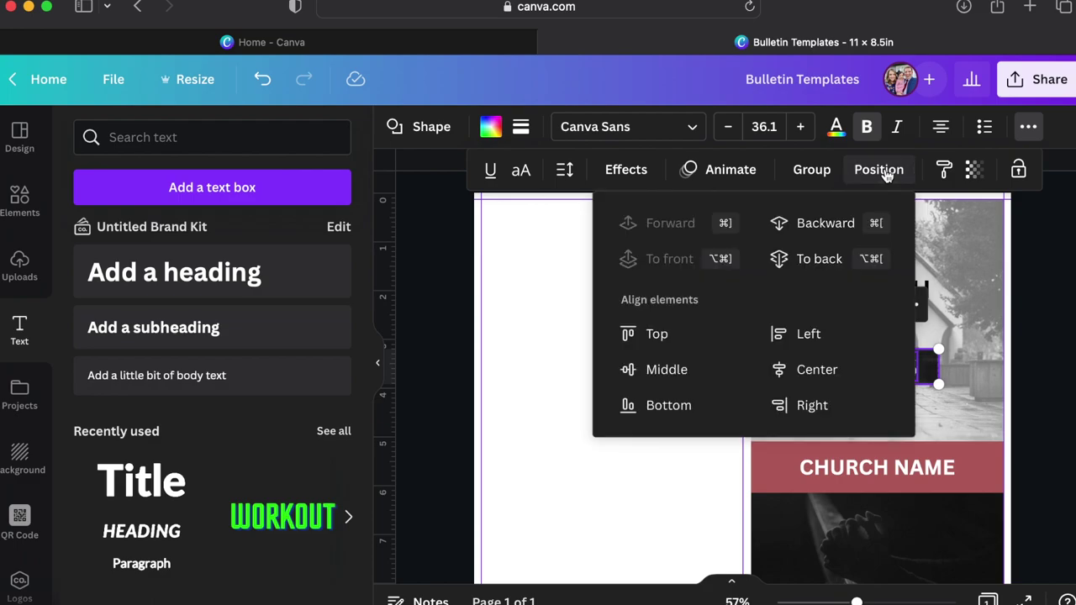
left_click(812, 371)
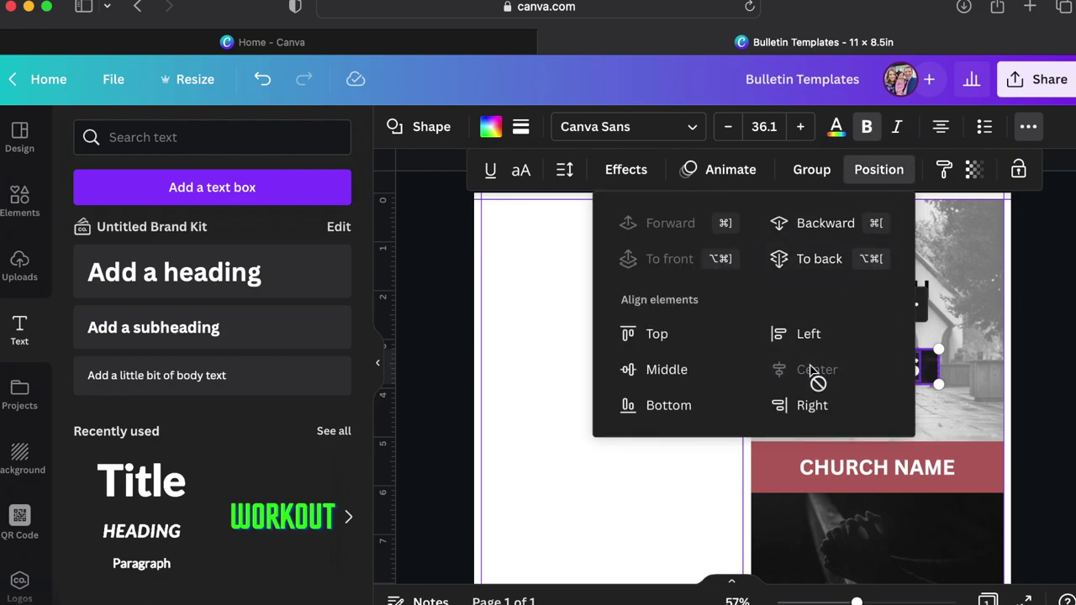
left_click(962, 377)
left_click(924, 367)
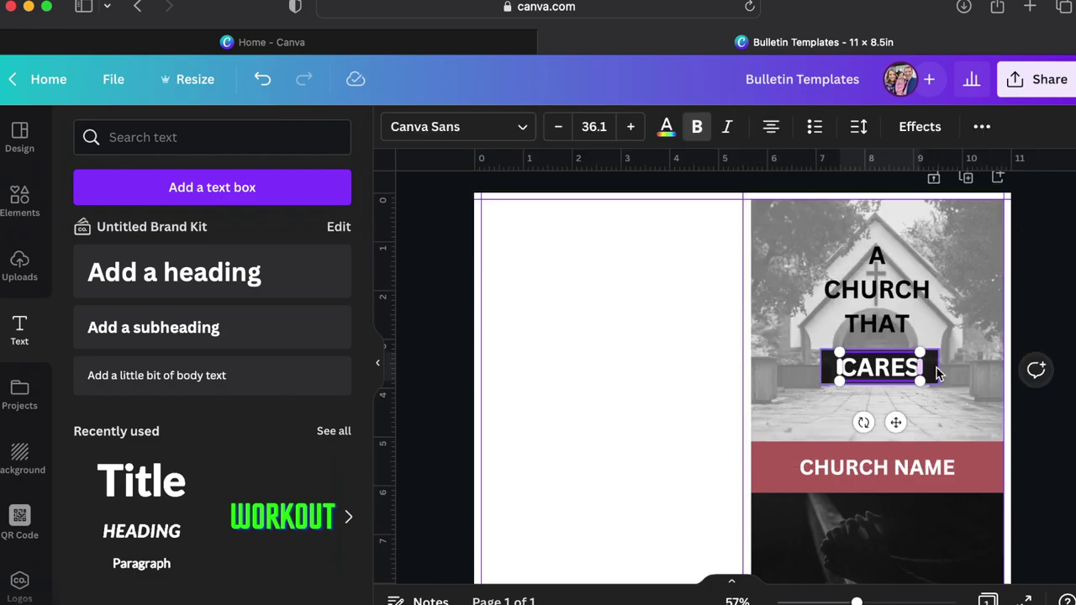
left_click(938, 376)
right_click(939, 378)
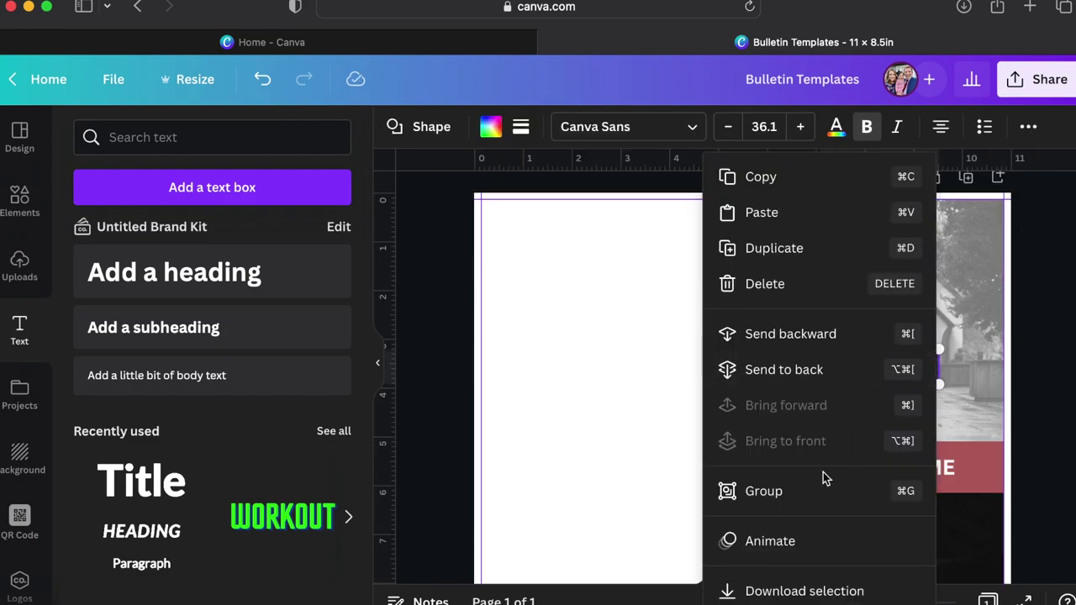
Group the dark box with the word CARES.
left_click(785, 495)
double_click(900, 361)
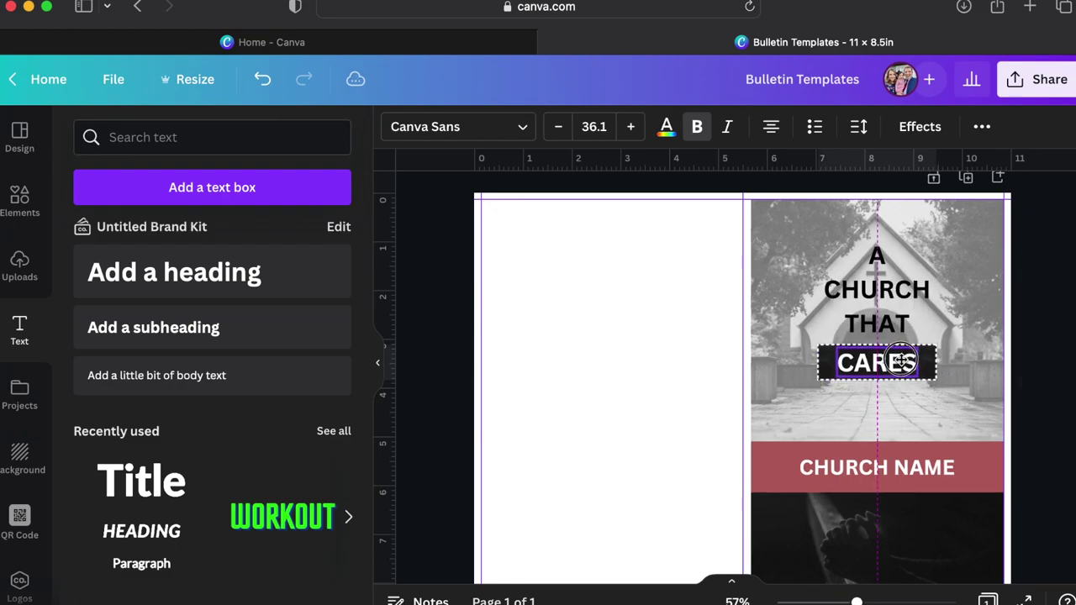
key("Escape")
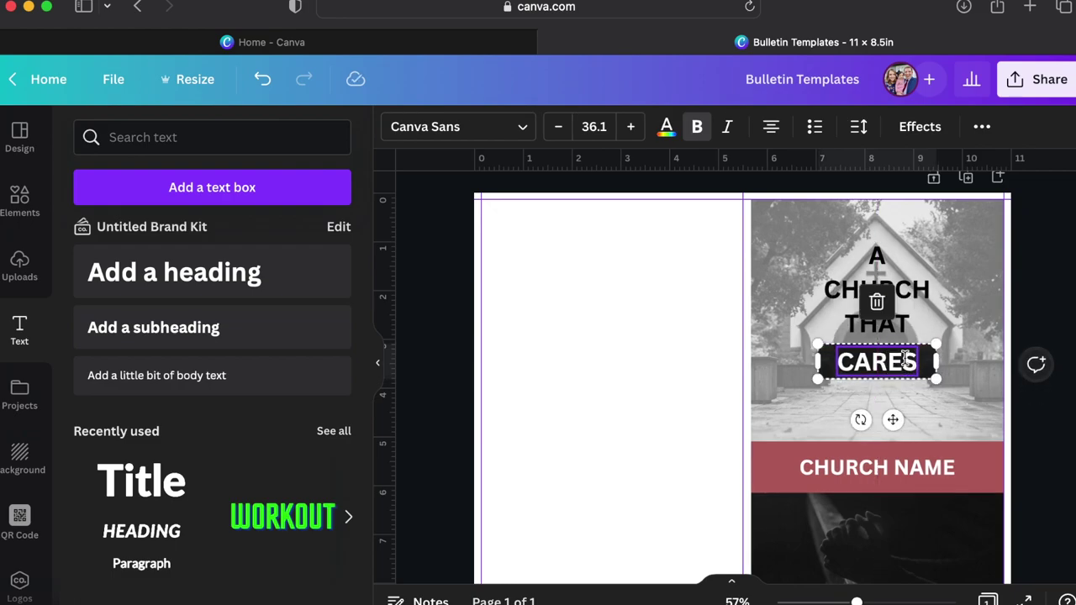
left_click(1049, 437)
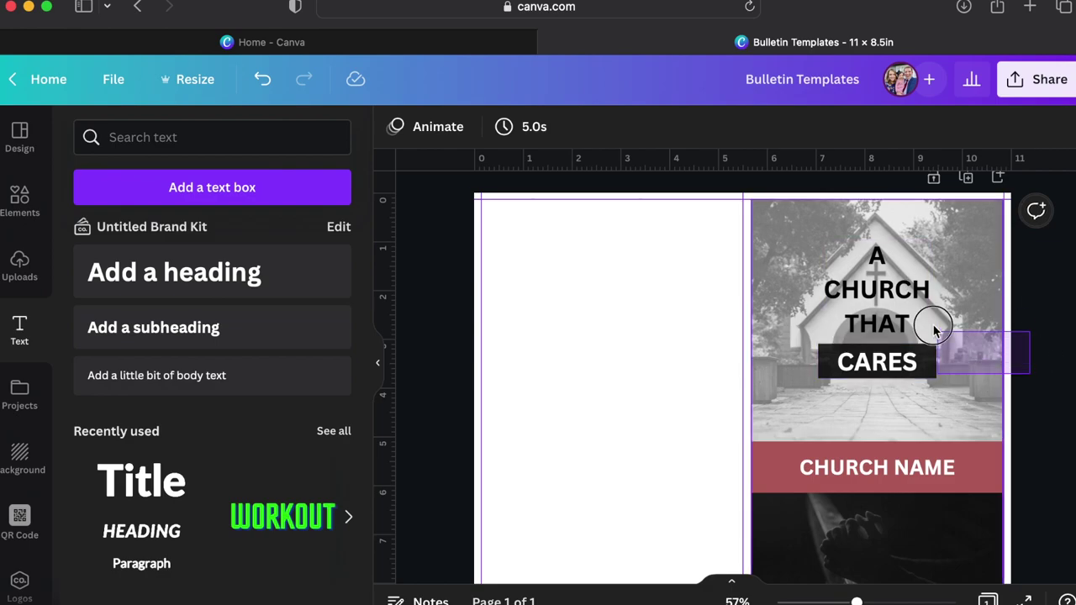
Group A CHURCH THAT with the CARES group and move the title slightly higher.
left_click(870, 299)
left_click(1056, 360)
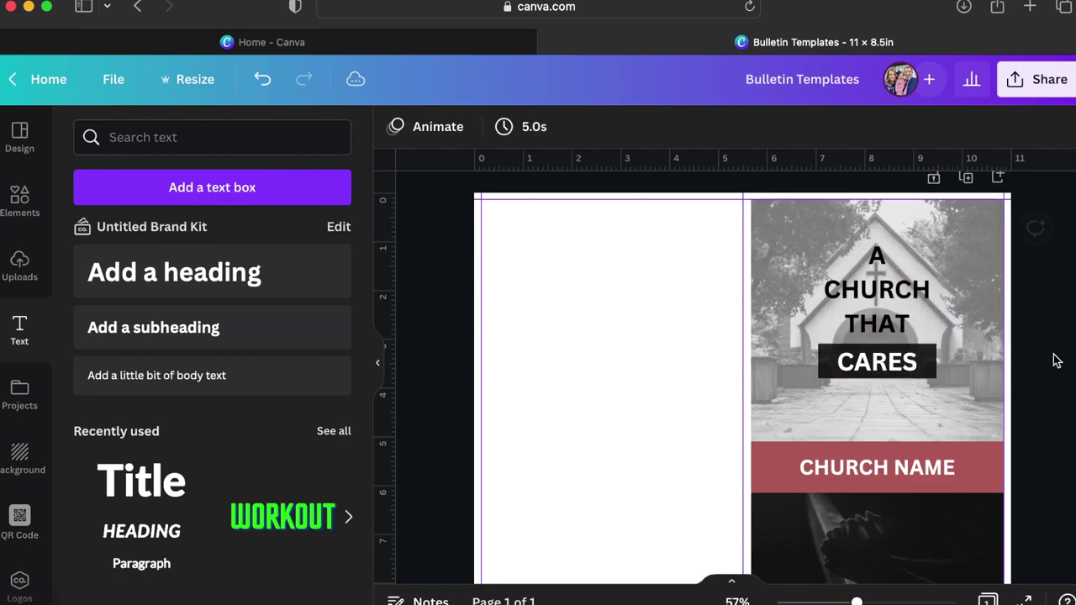
left_click(907, 363)
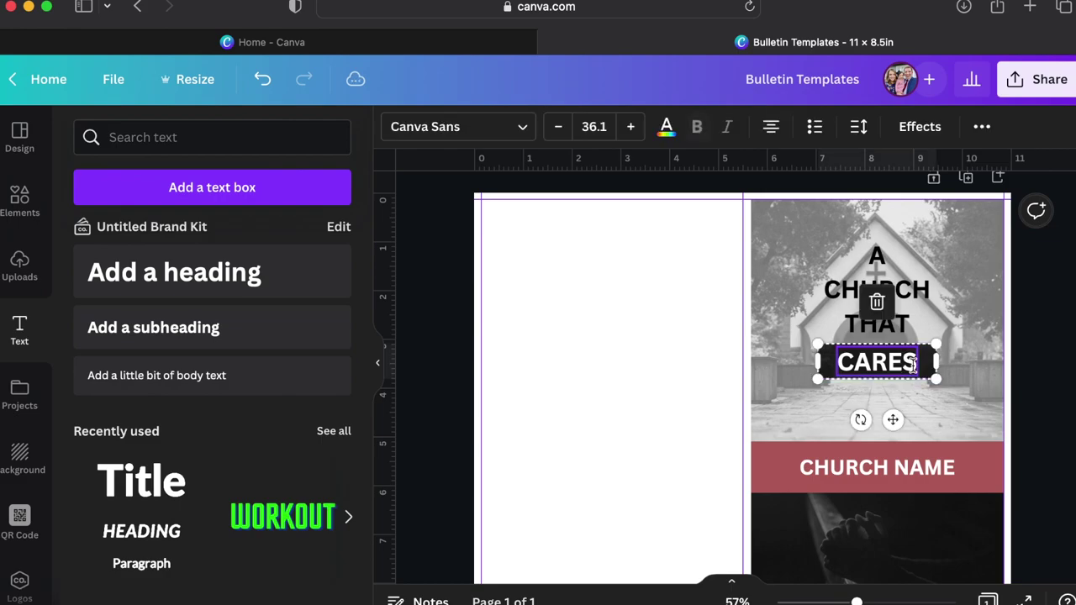
left_click(920, 291, "shift")
right_click(920, 291)
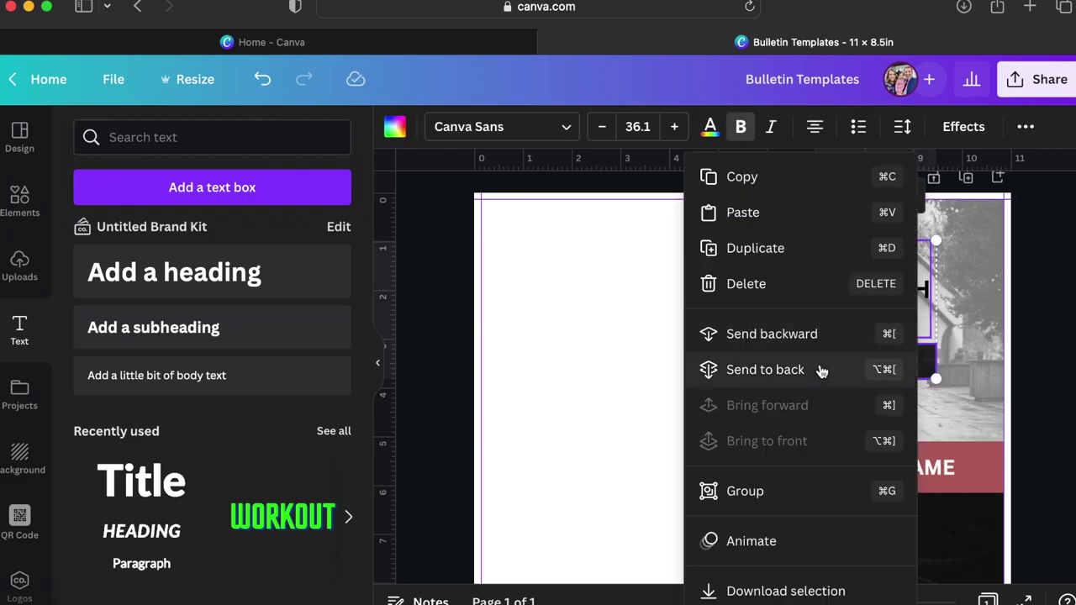
left_click(795, 490)
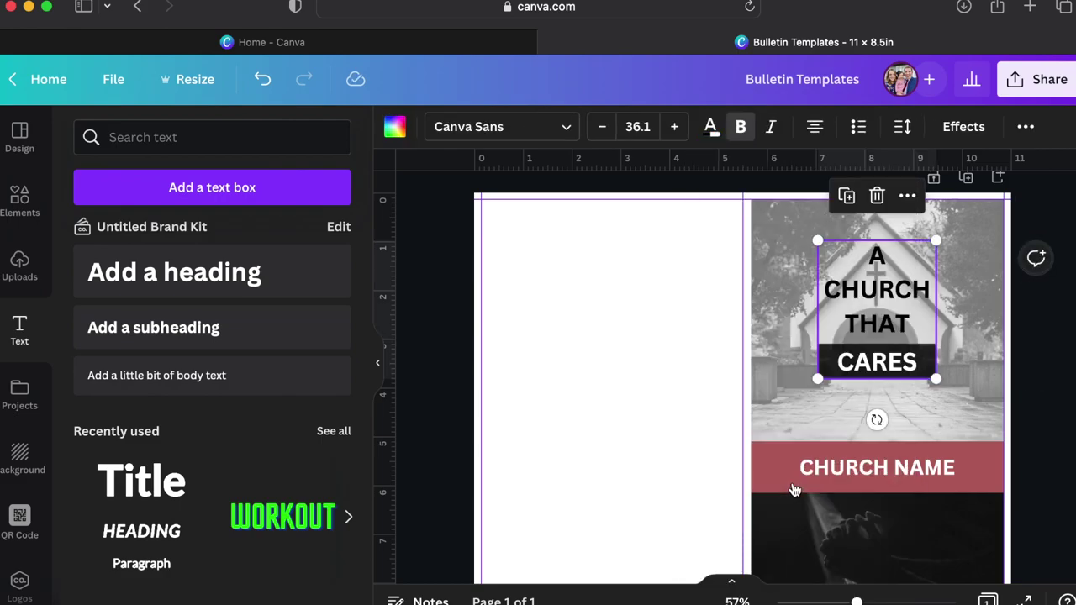
left_click(951, 386)
left_click_drag(897, 359, 898, 341)
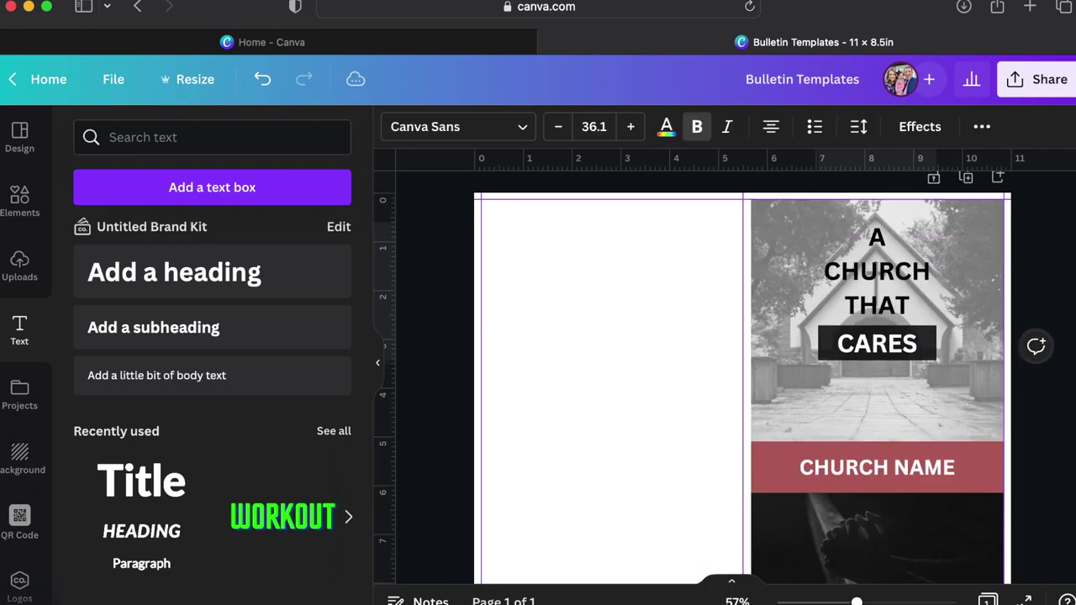
left_click(1046, 451)
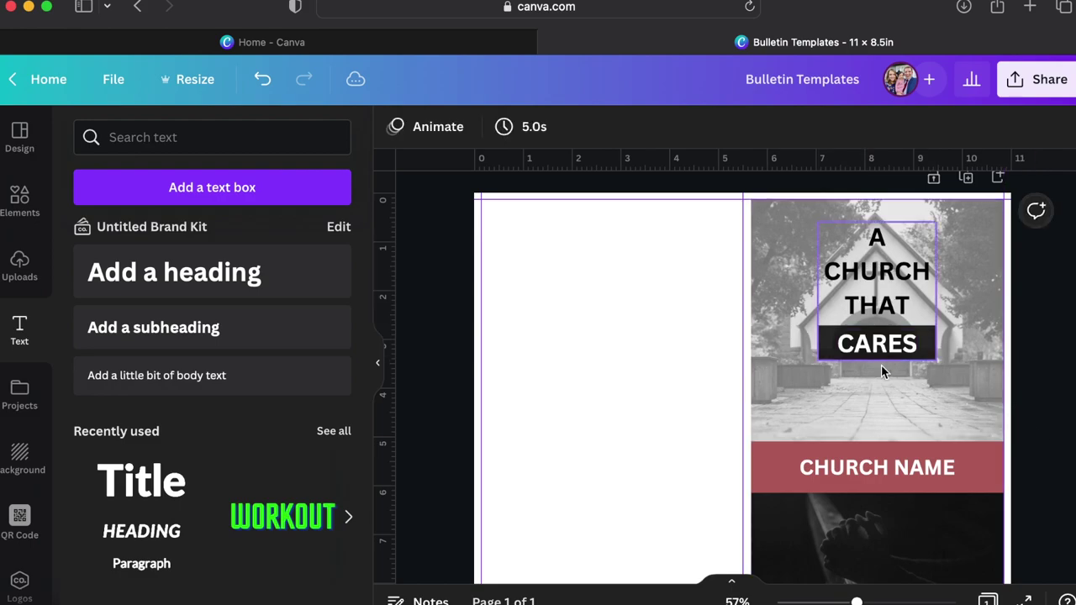
Copy the CHURCH NAME band onto the photo and retype it as 'SERVICE TIMES HERE'.
left_click(786, 460)
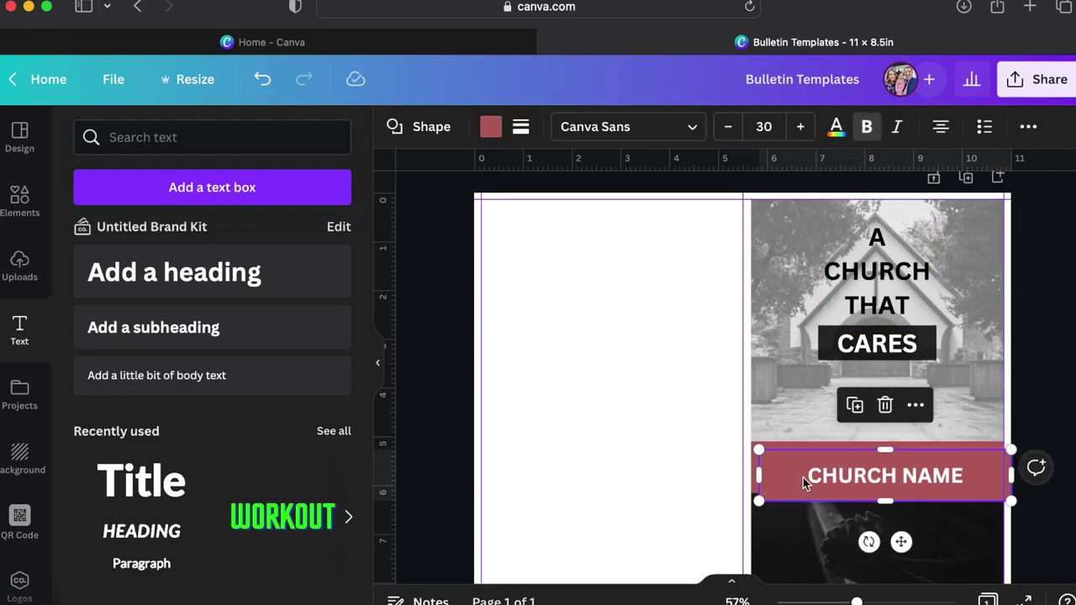
left_click_drag(805, 475, 805, 389, "alt")
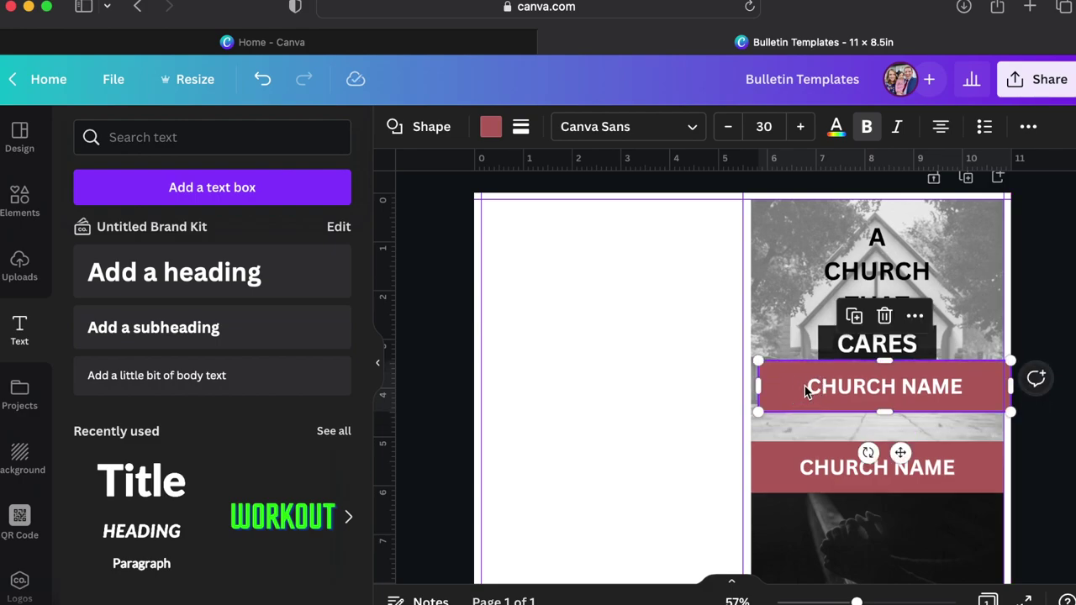
double_click(804, 391)
key("super+a")
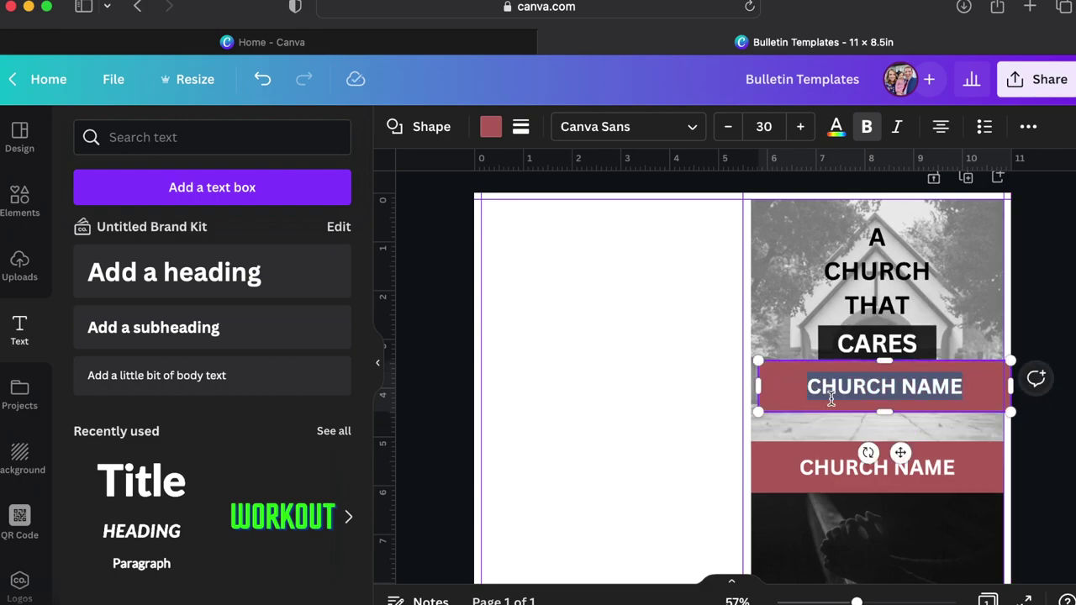
type("SER")
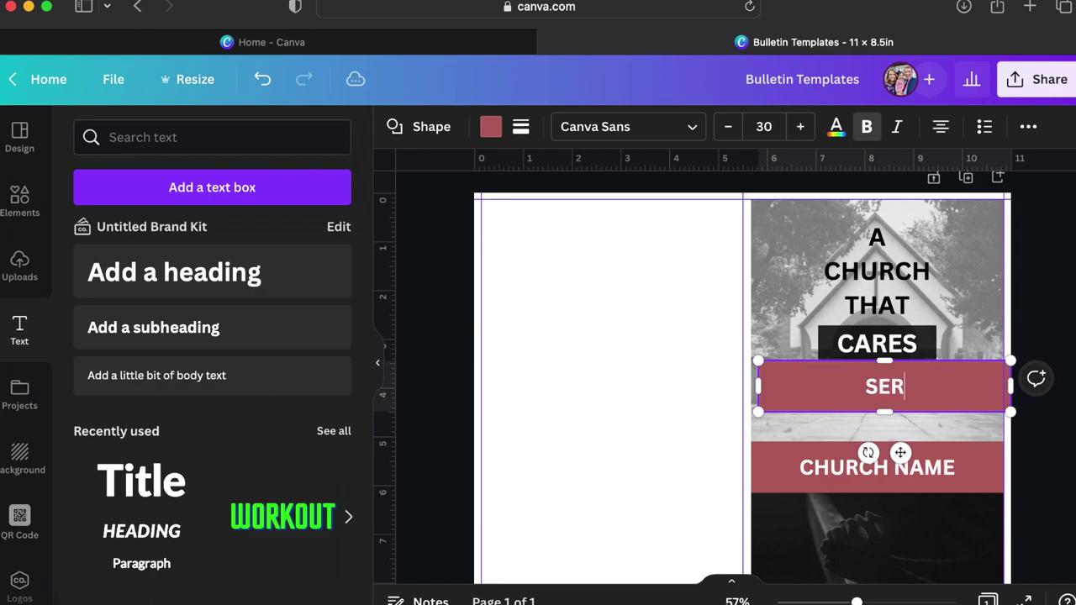
type("VICE TIMES HERE")
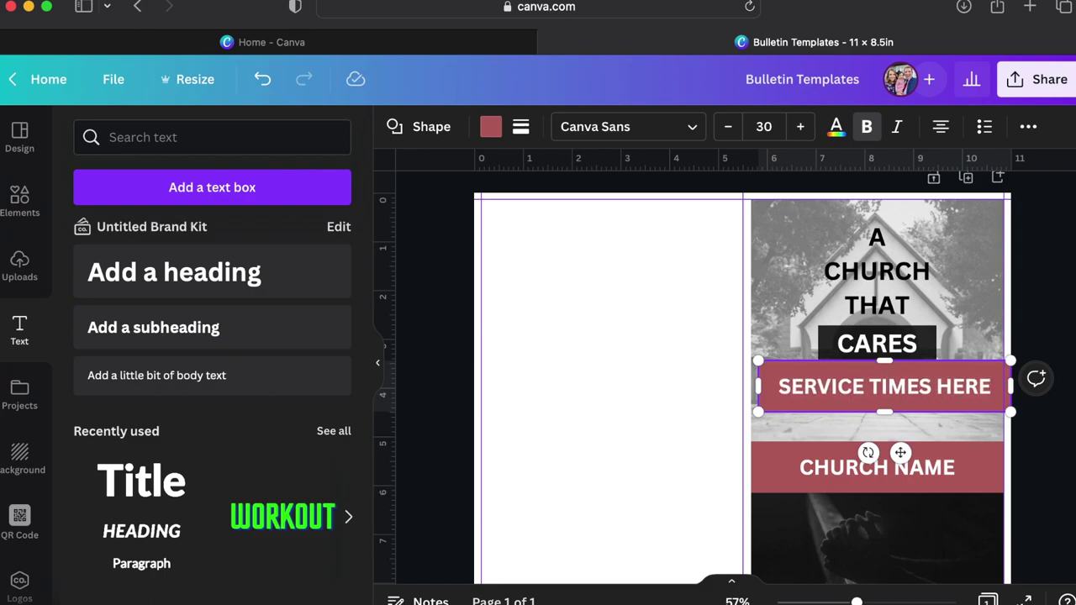
Make the service-times text black at font size 20.
key("super+a")
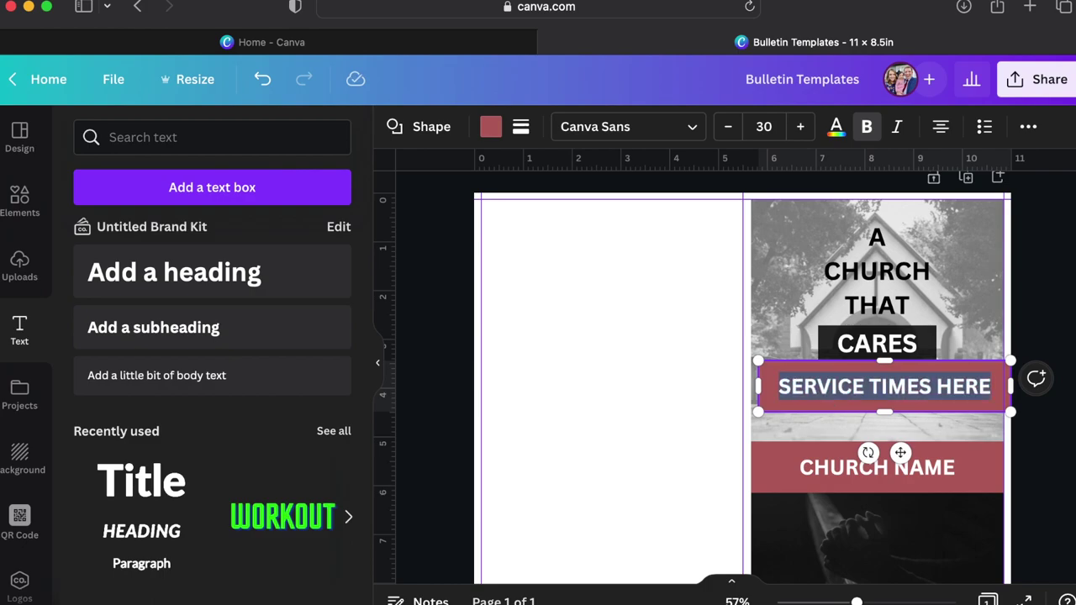
left_click(836, 128)
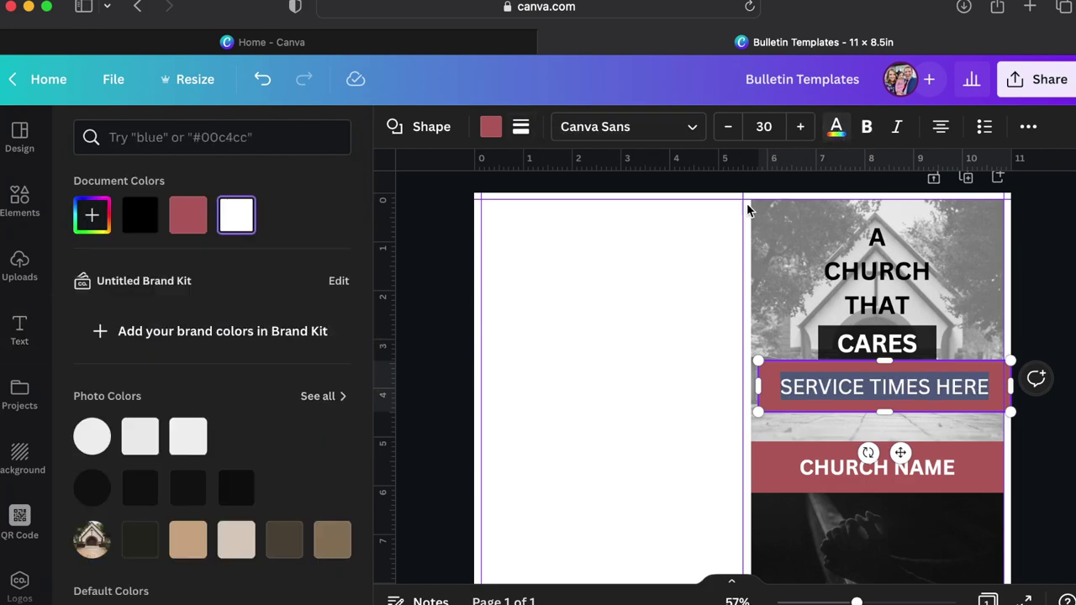
left_click(141, 216)
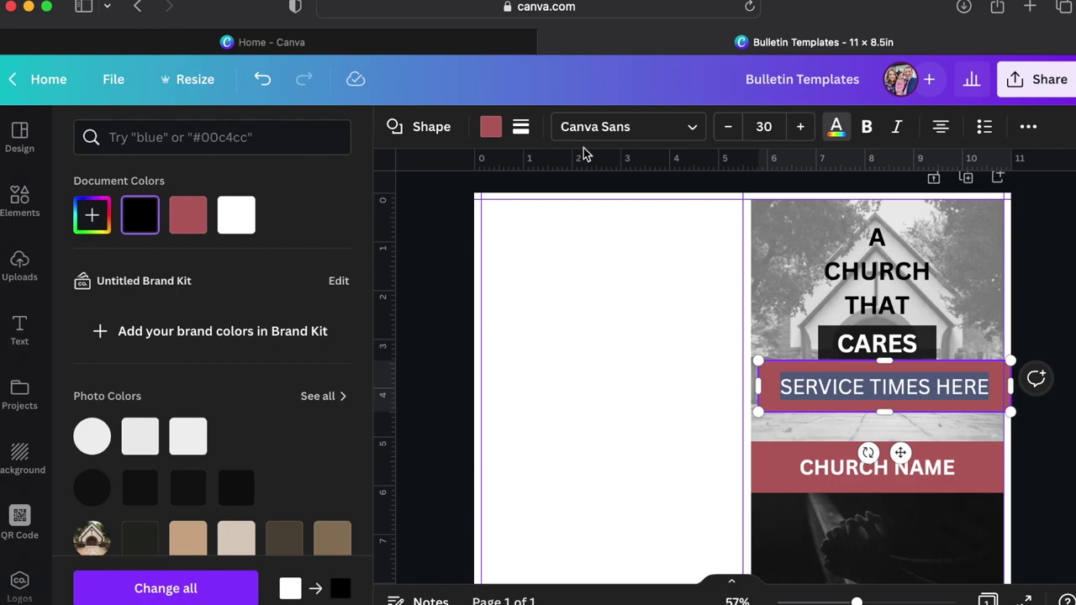
left_click(765, 127)
type("20")
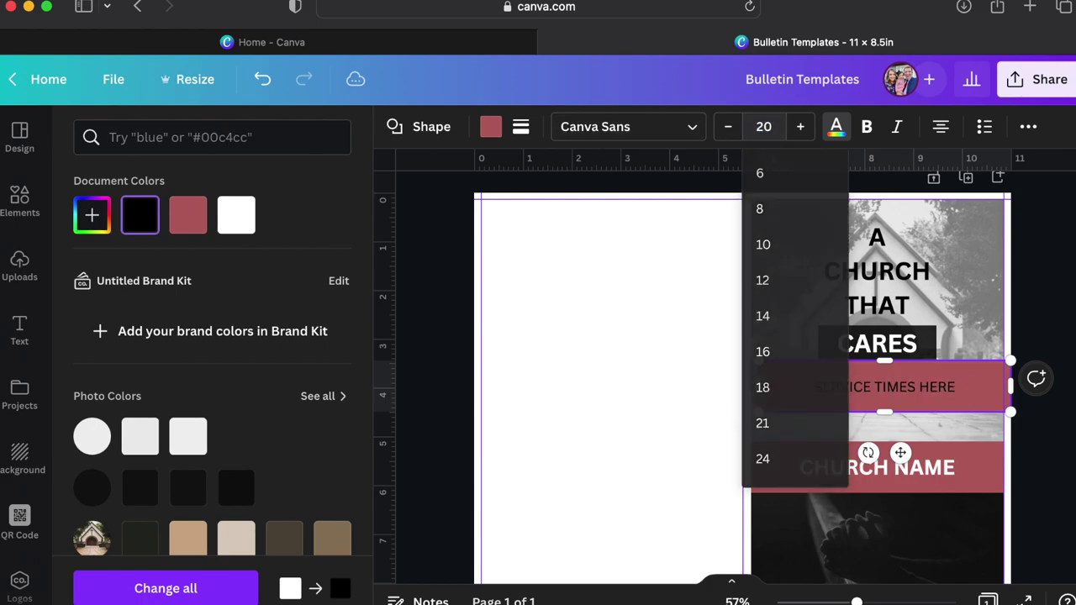
key("Return")
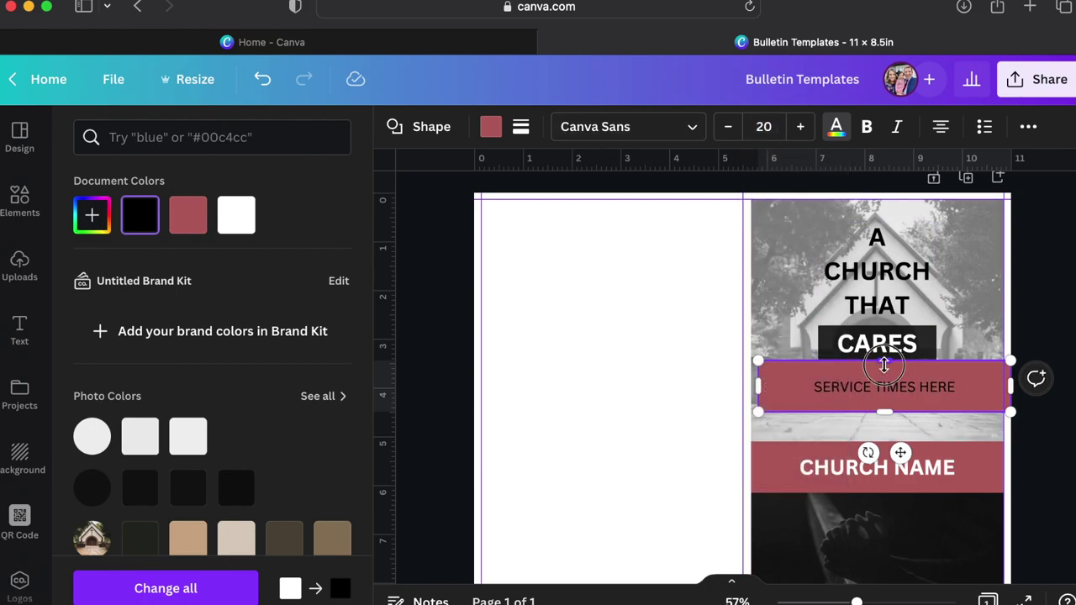
Shorten and narrow the service-times box beneath CARES.
left_click_drag(884, 364, 885, 378)
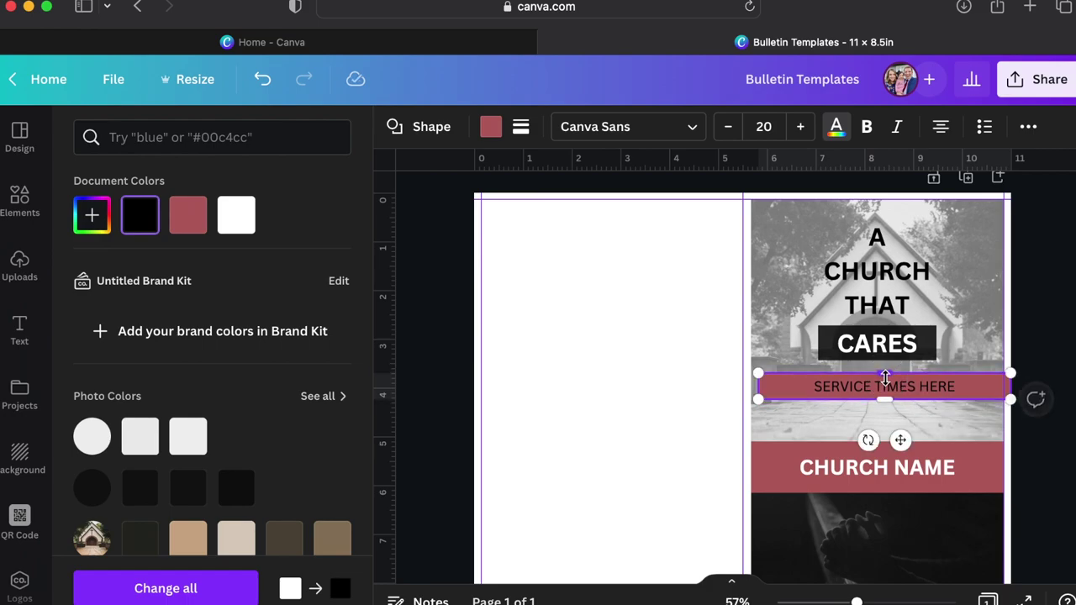
left_click_drag(759, 397, 826, 388)
left_click(800, 418)
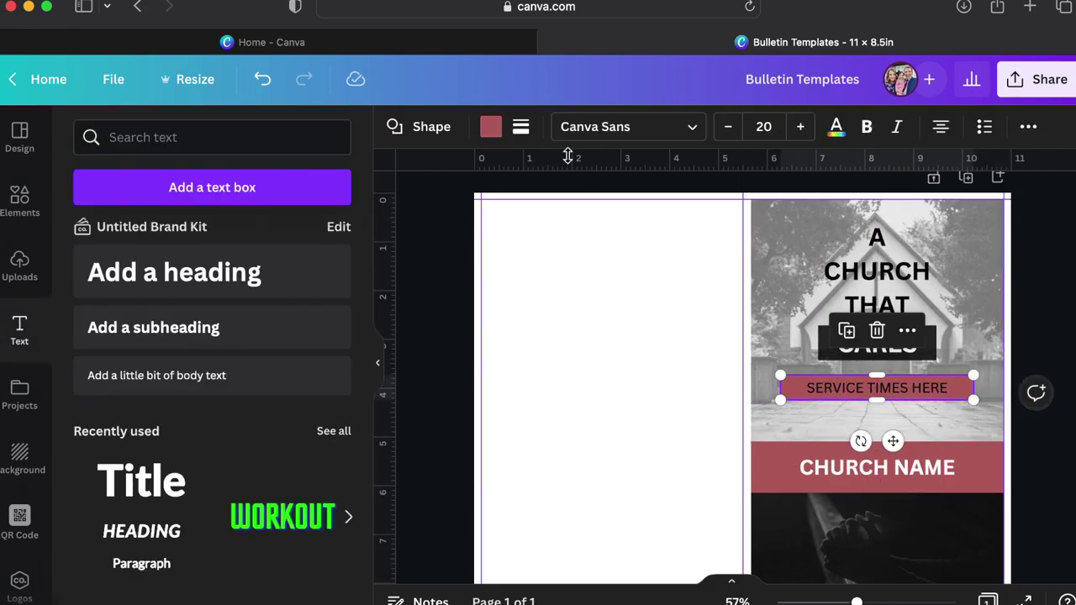
Give the service-times box a transparent fill and a border weight of 2.
left_click(494, 132)
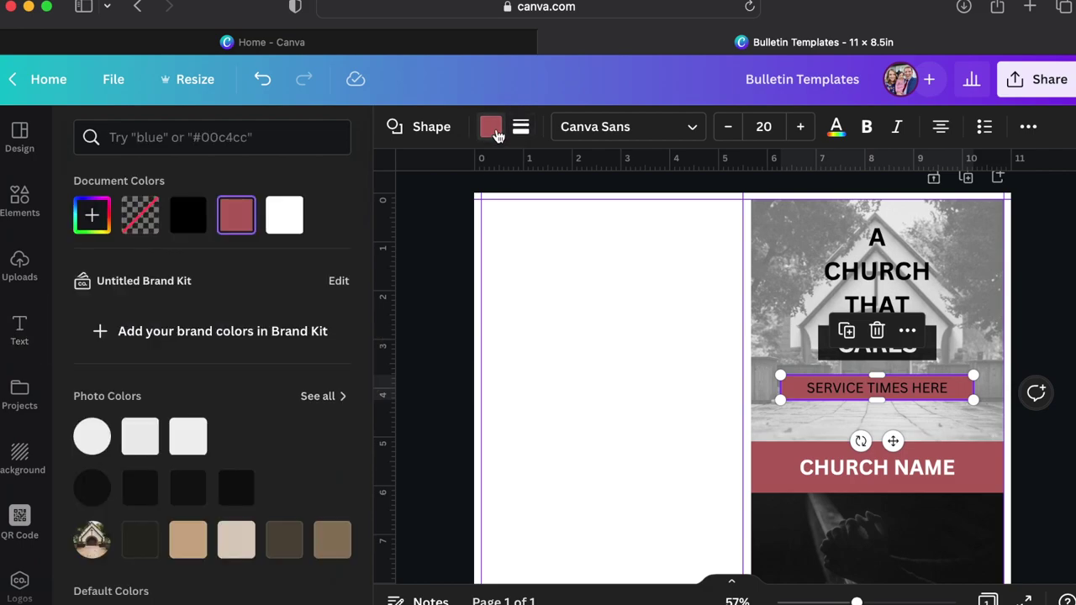
left_click(143, 217)
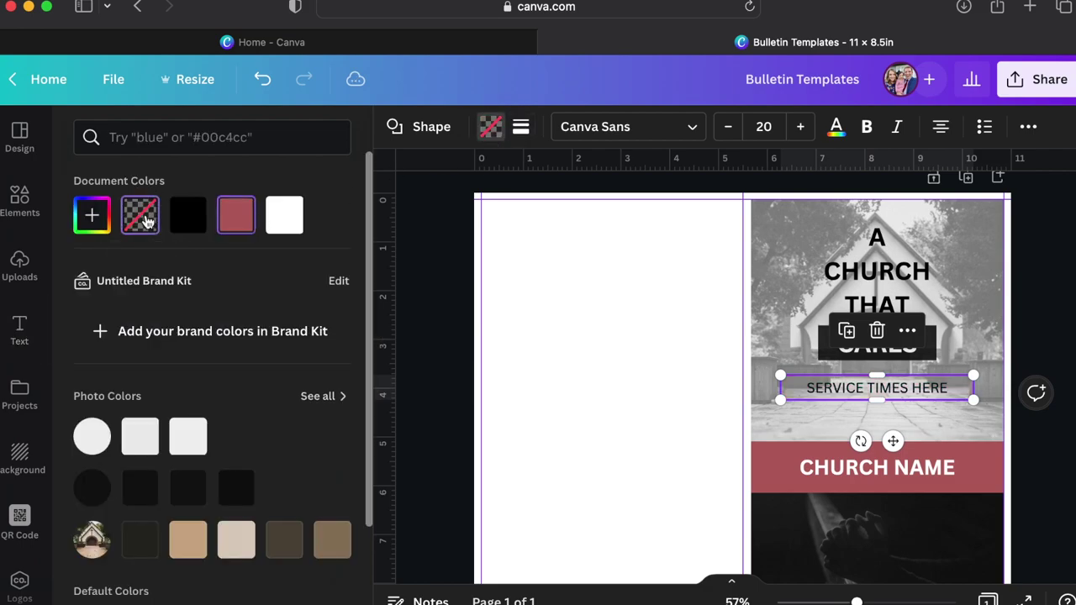
left_click(520, 128)
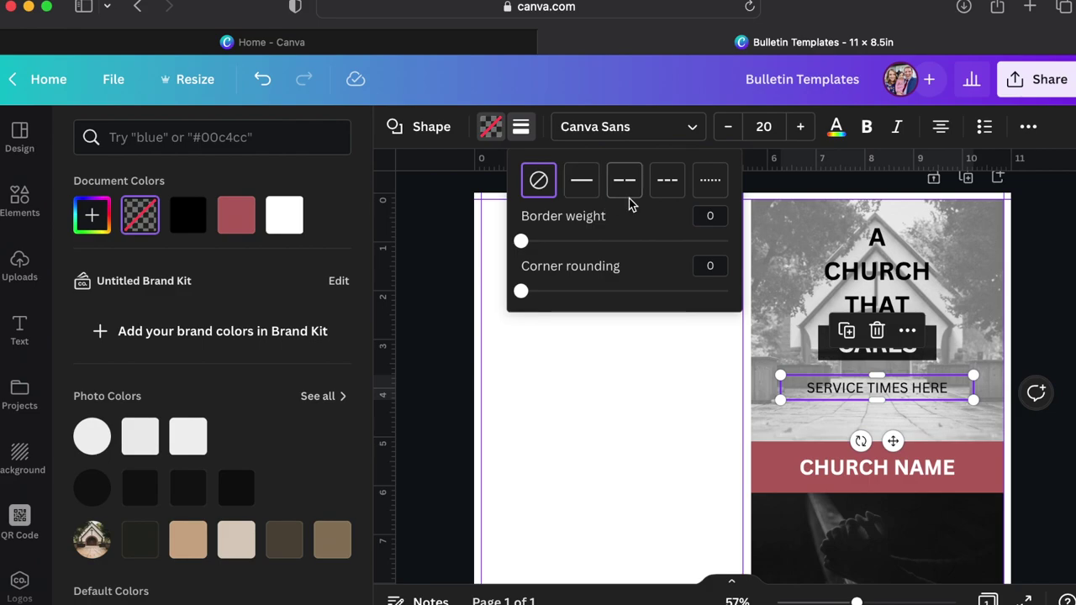
left_click(709, 216)
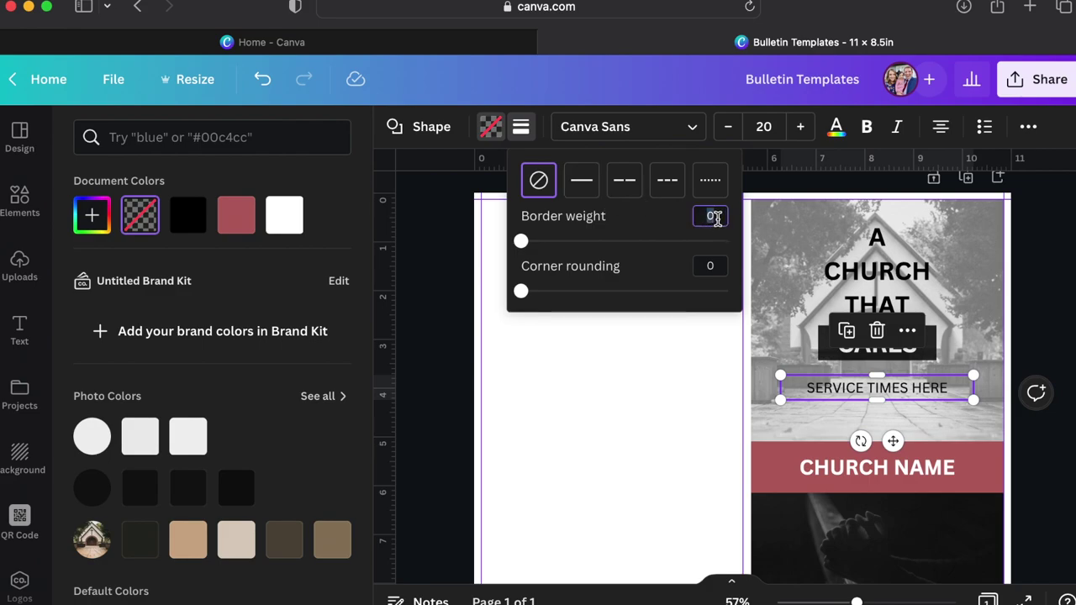
key("Return")
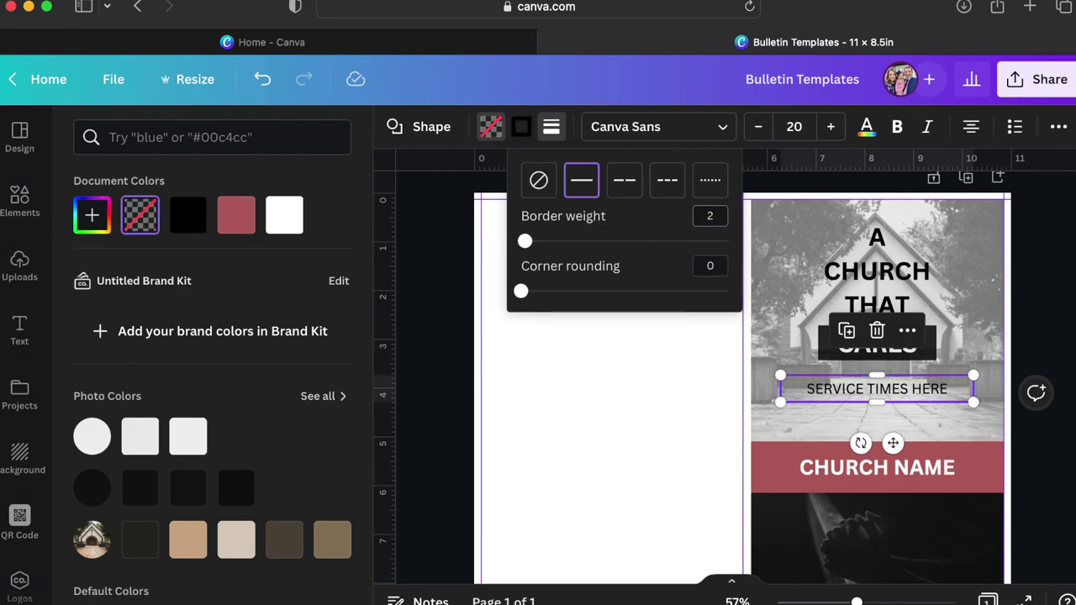
left_click(1059, 494)
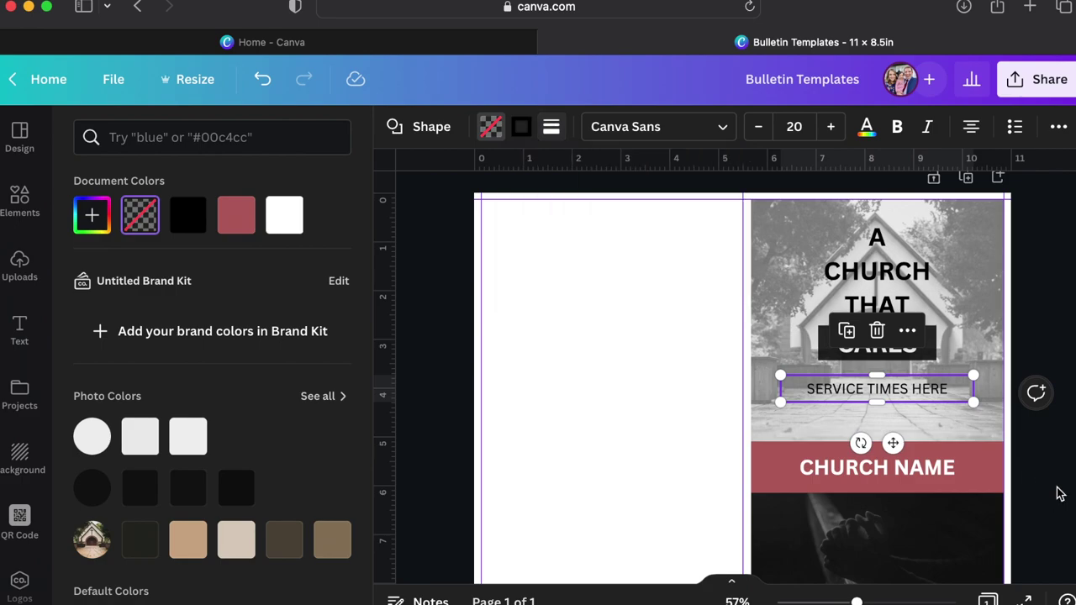
left_click(1063, 452)
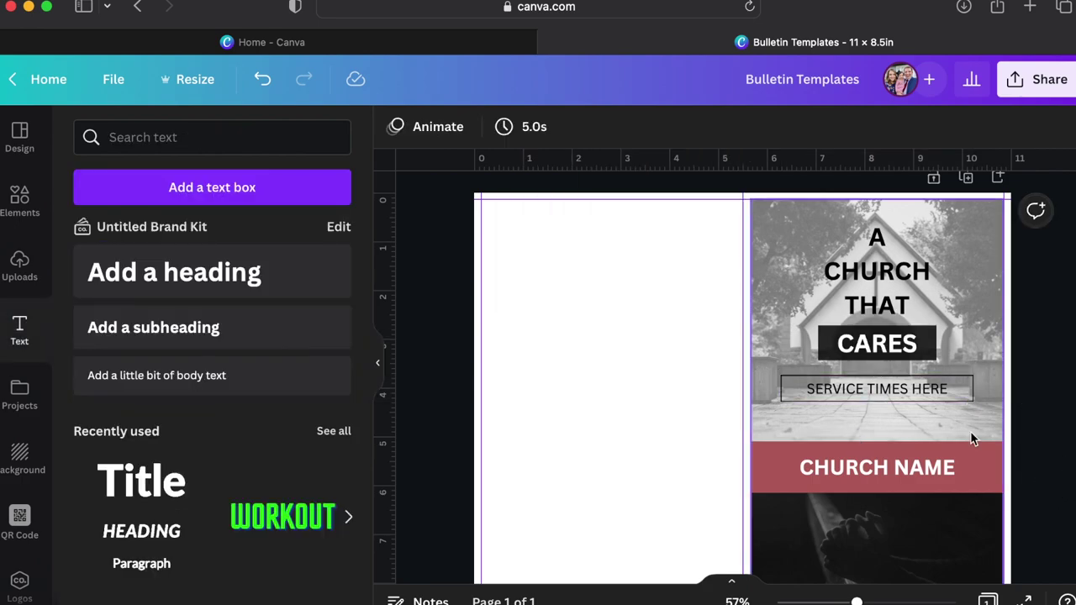
left_click(955, 389)
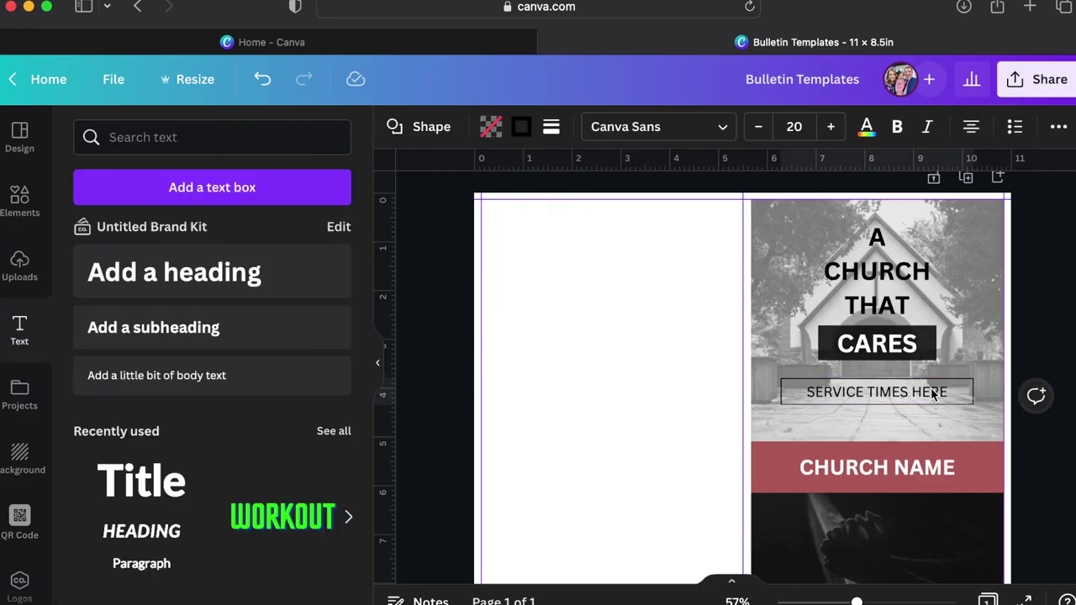
Turn off all-caps and retype the text as 'Service Times Here'.
triple_click(931, 392)
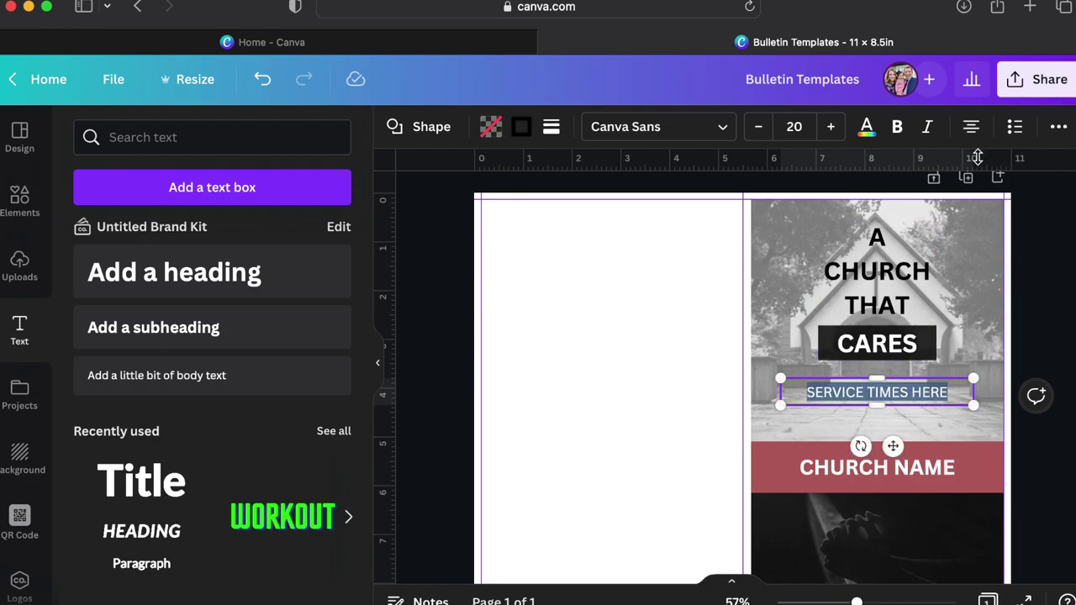
left_click(1057, 128)
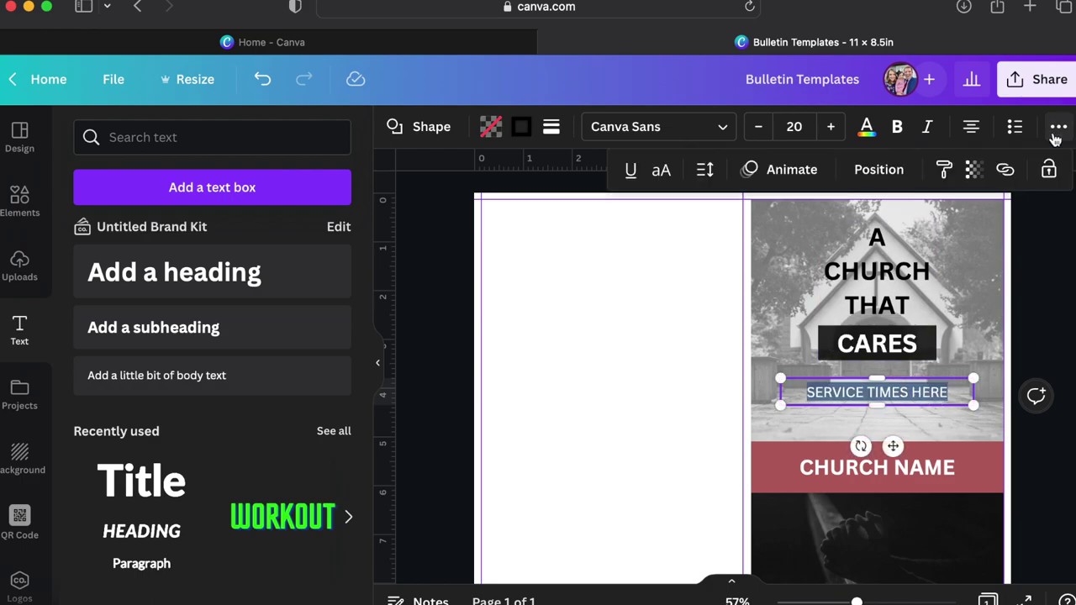
left_click(661, 172)
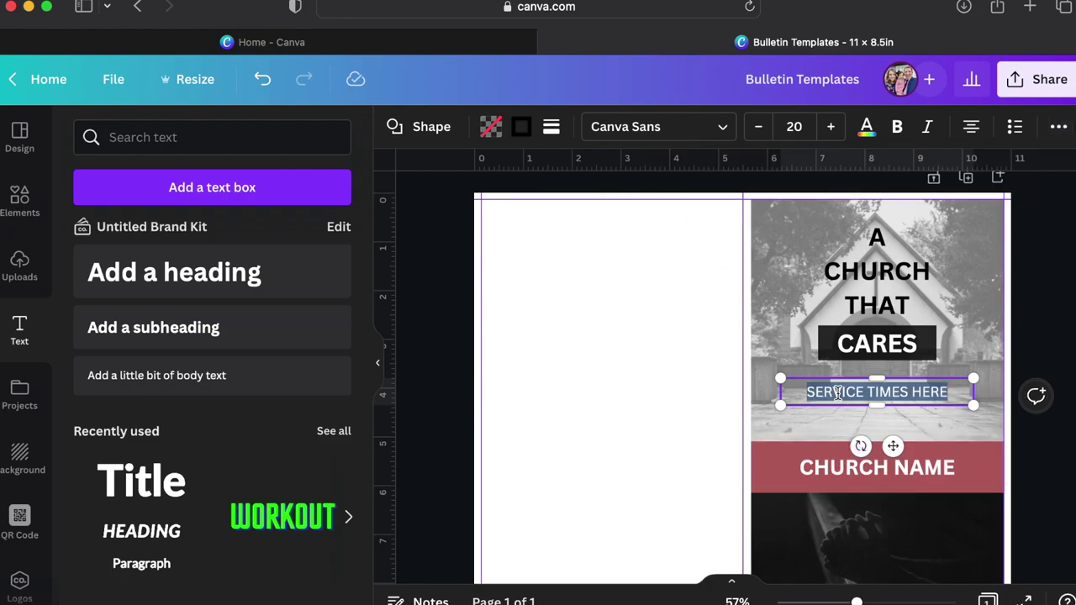
type("S")
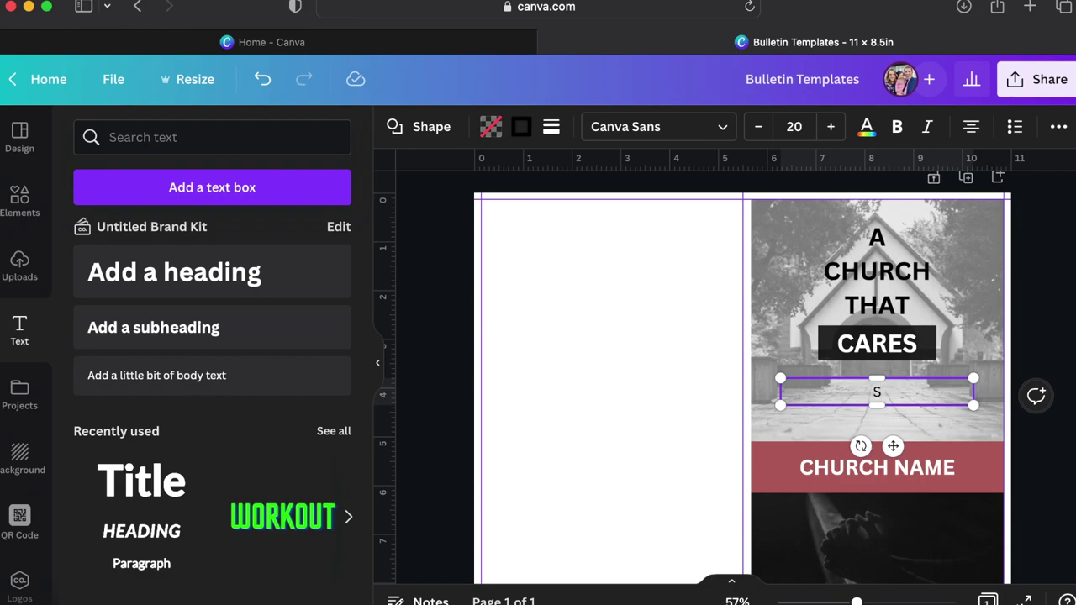
type("ERvice Times Here")
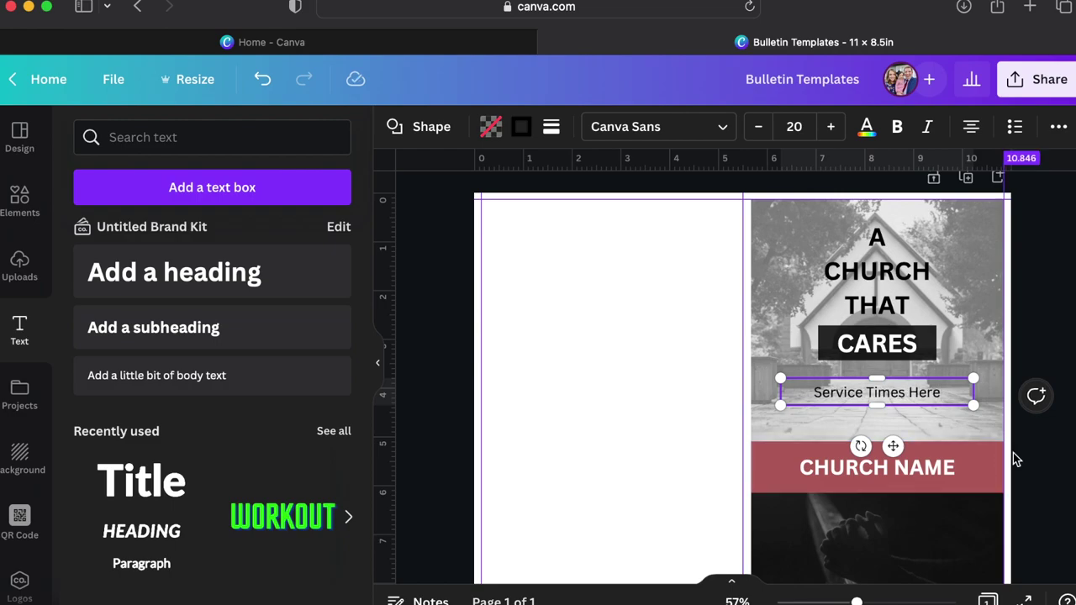
left_click(1030, 459)
scroll(1036, 434, "down", 3)
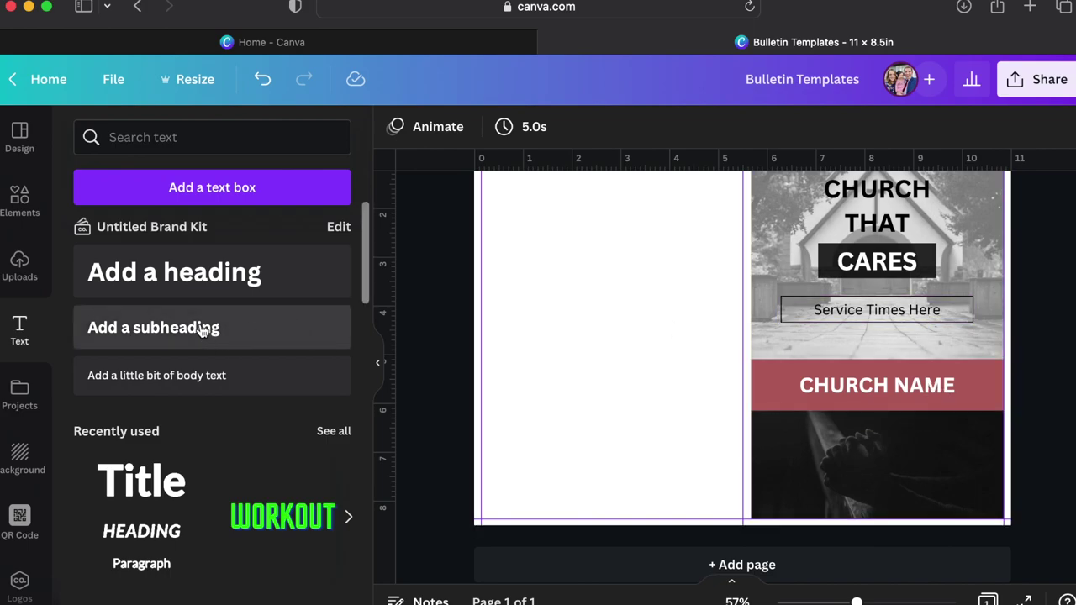
Add a subheading on the praying-hands photo reading 'Your church.com'.
left_click(286, 327)
left_click(624, 358)
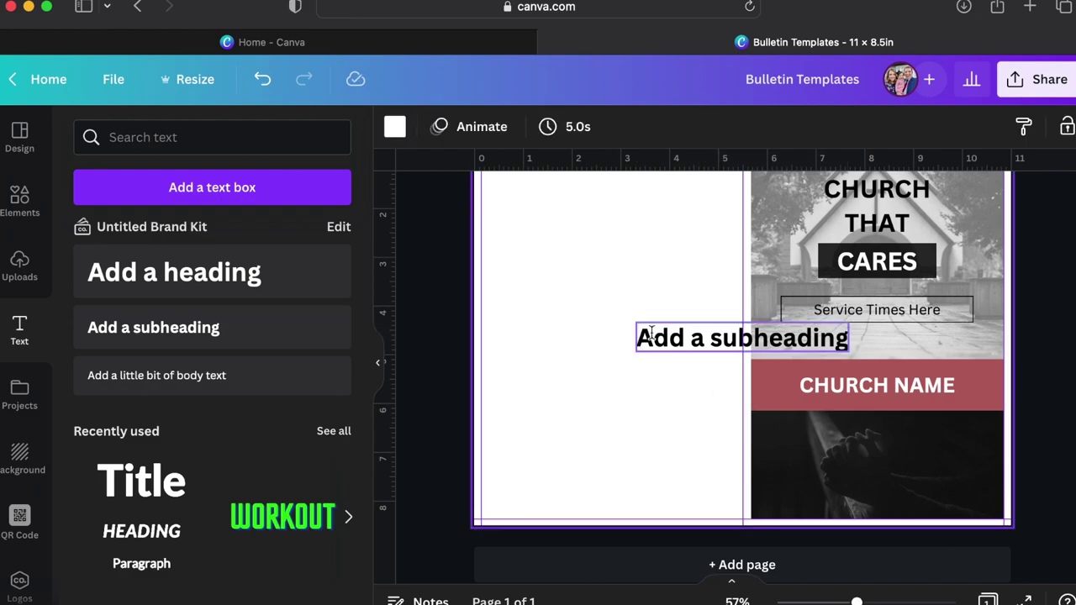
left_click_drag(645, 332, 792, 449)
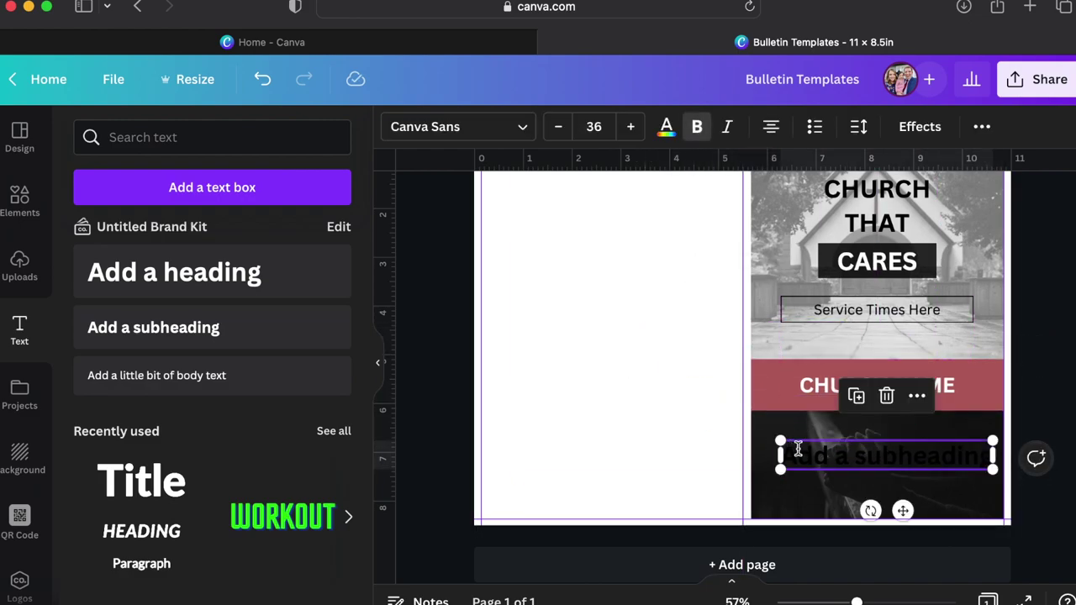
double_click(823, 454)
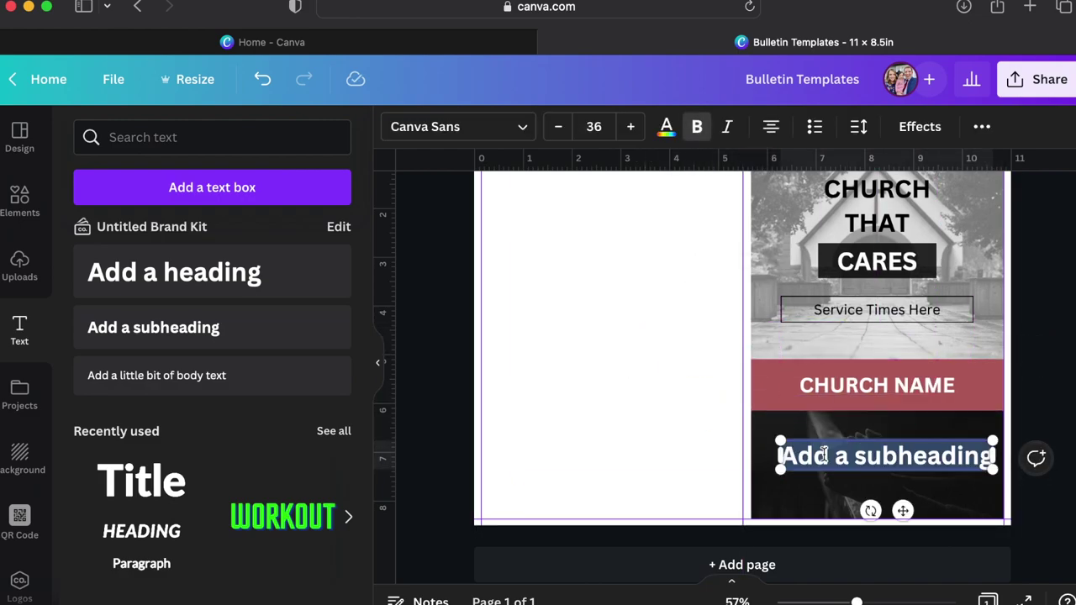
type("Your c")
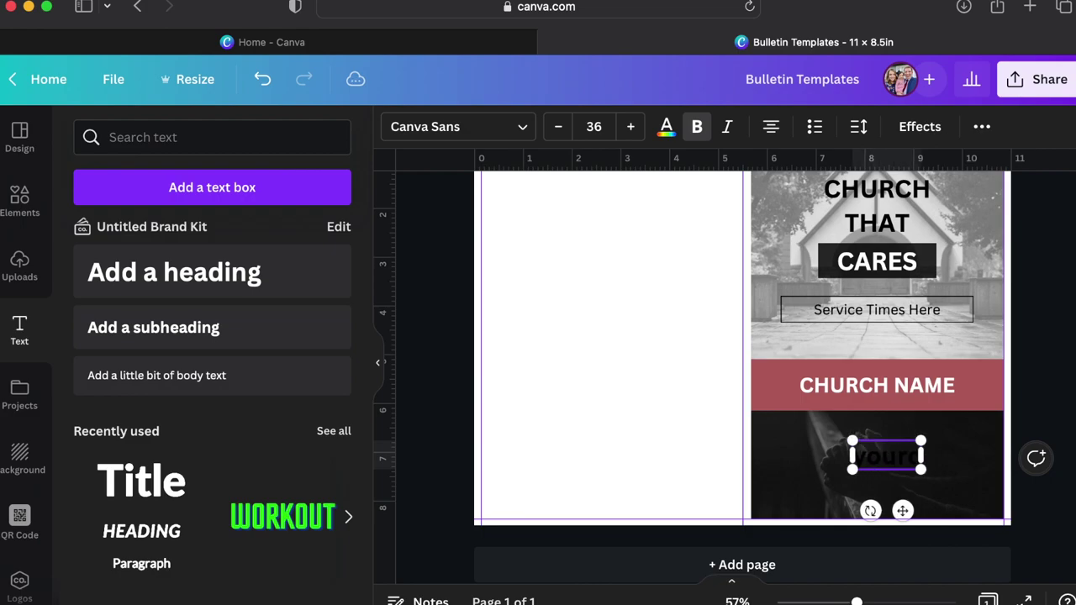
type("hurch.com")
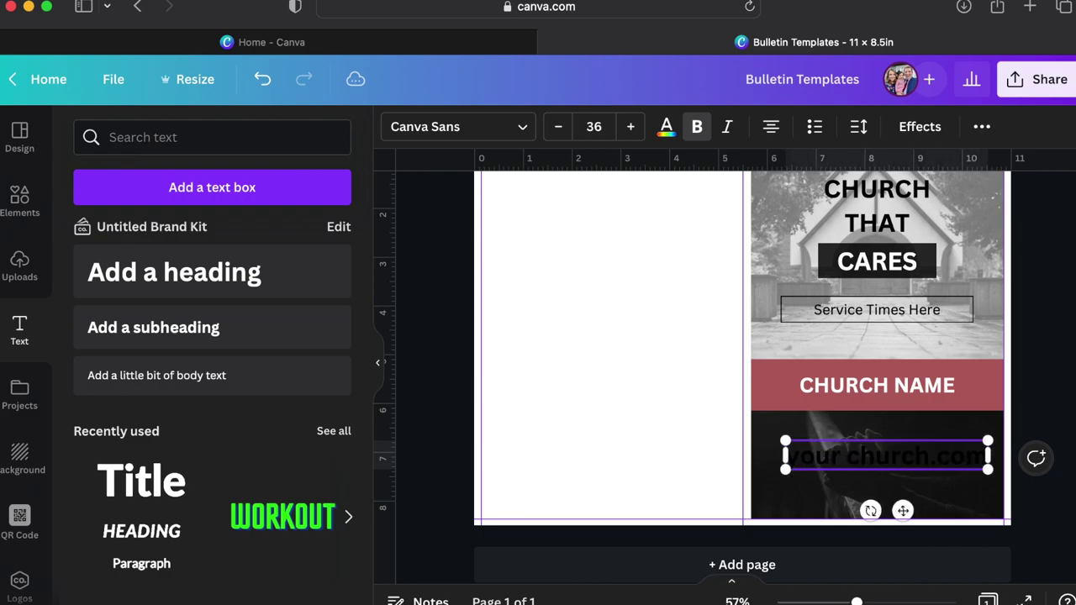
Make the website text white at size 20 and remove the space to read 'yourchurch.com'.
key("cmd+a")
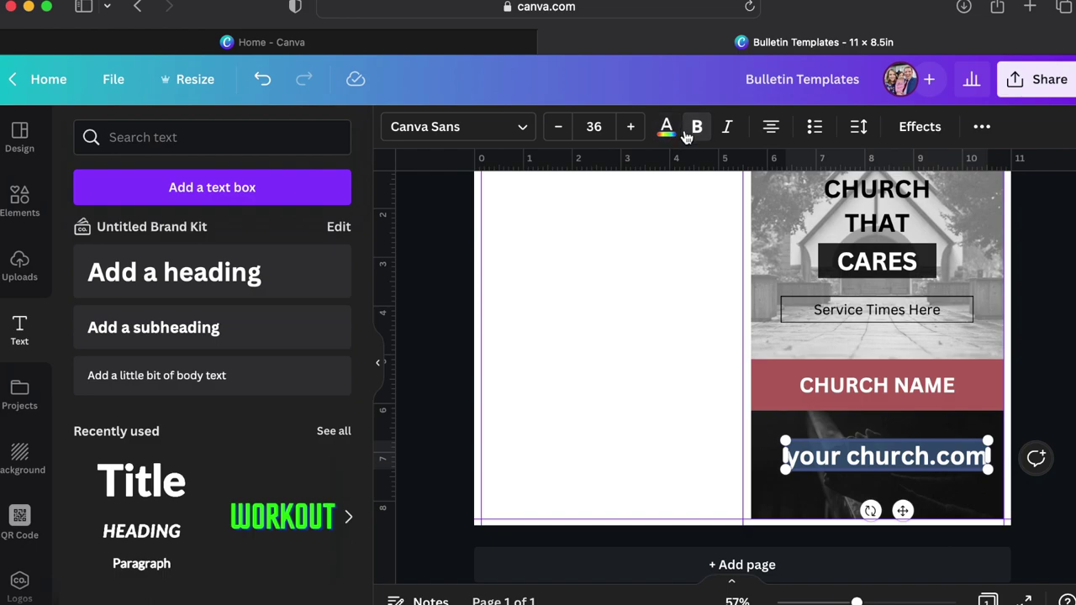
left_click(665, 130)
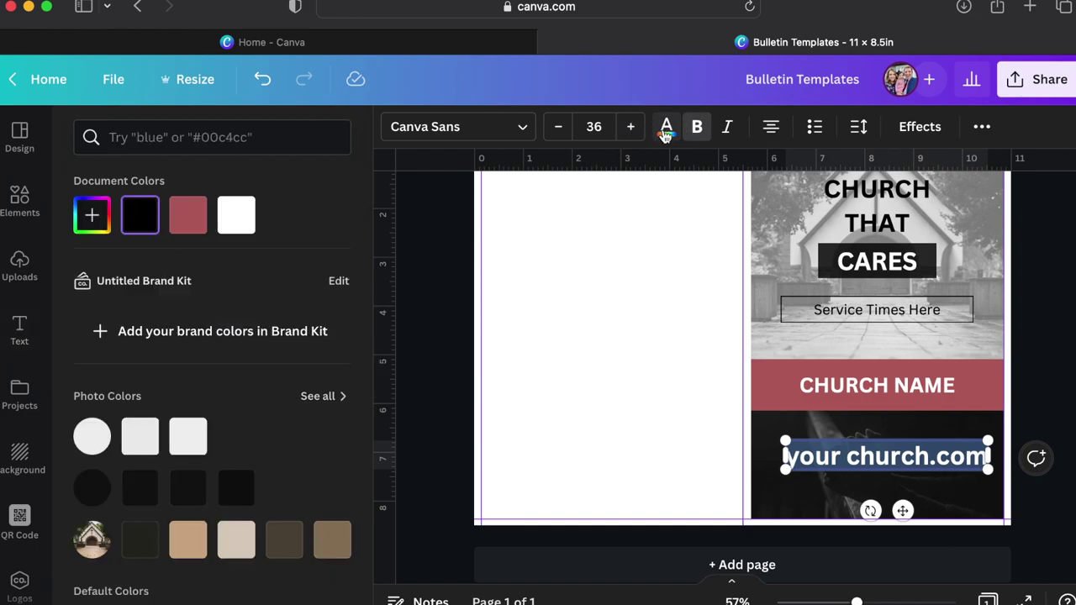
left_click(236, 215)
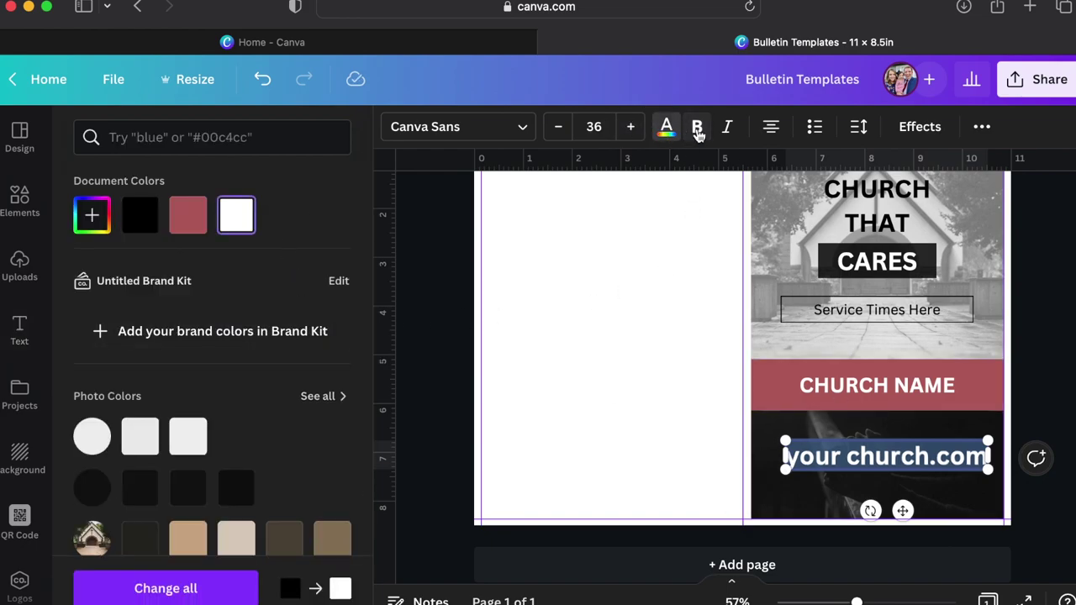
left_click(602, 127)
type("20")
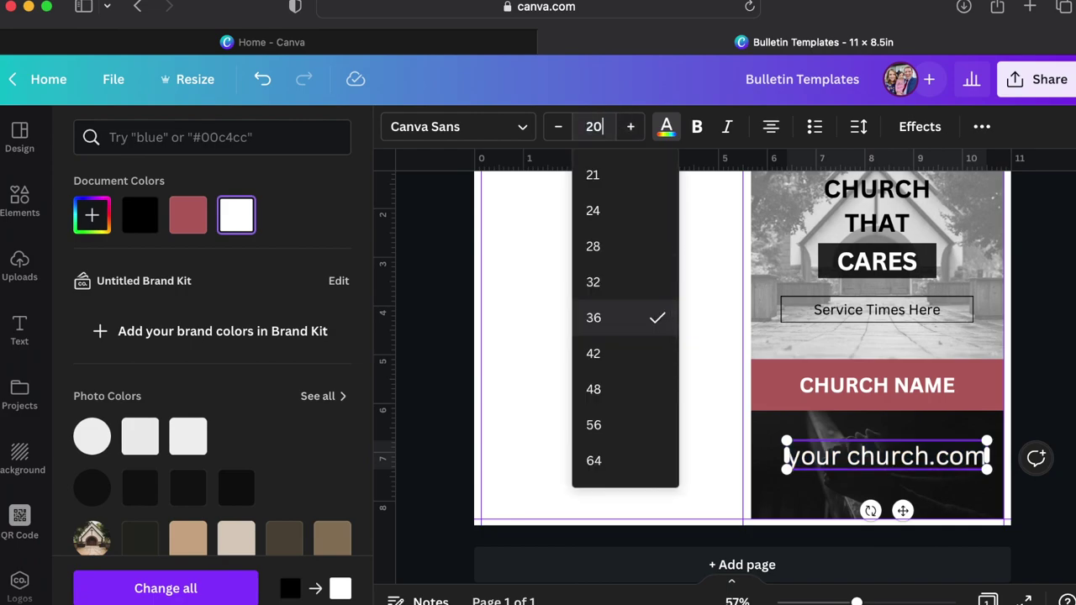
key("Return")
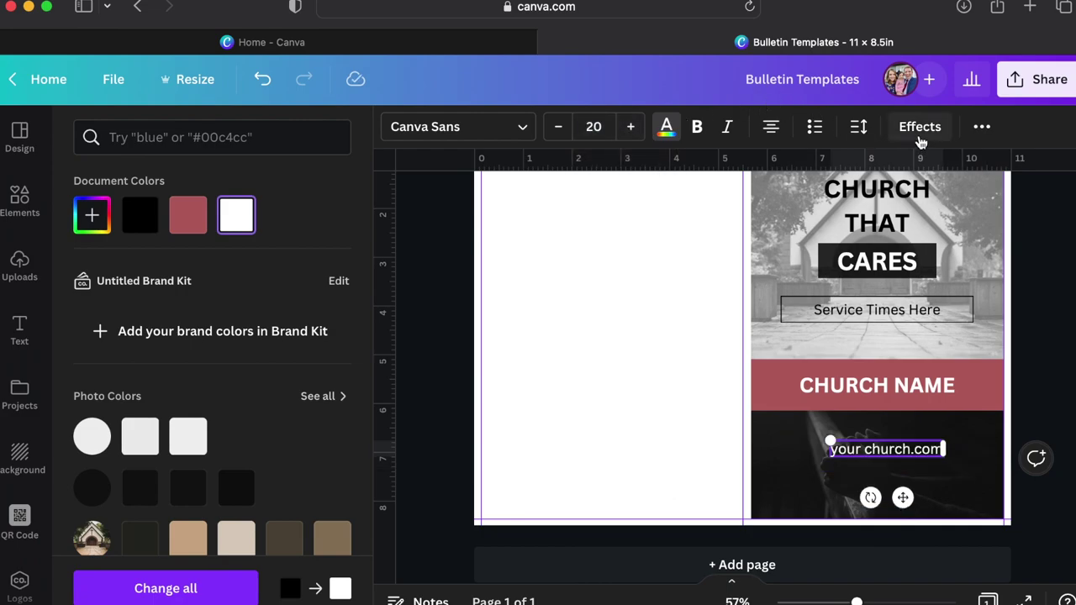
left_click(859, 128)
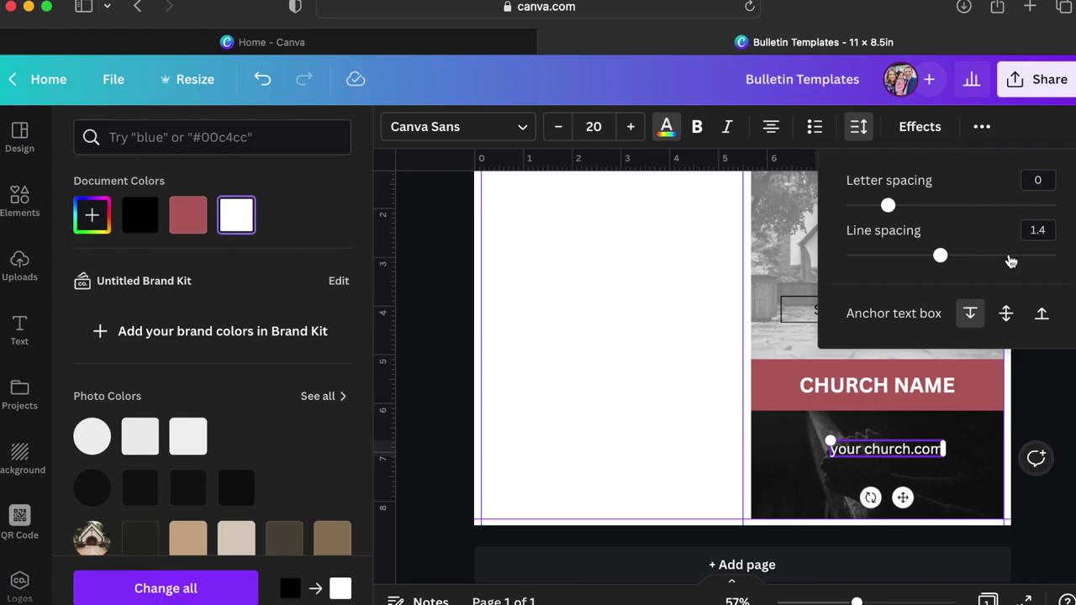
left_click(840, 444)
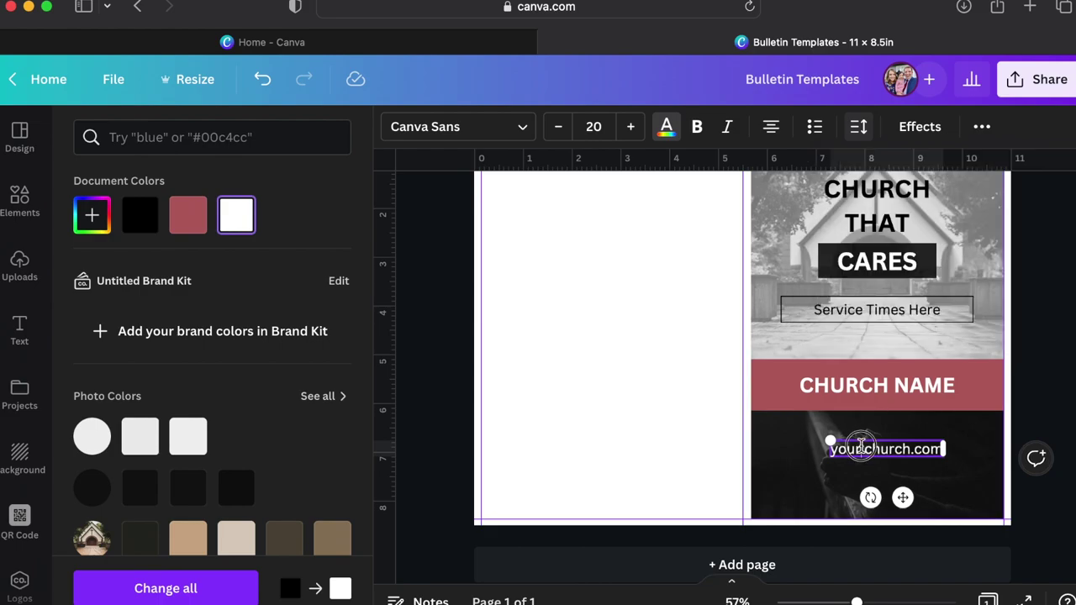
key("BackSpace")
Centre the web address under CHURCH NAME and duplicate it.
key("Escape")
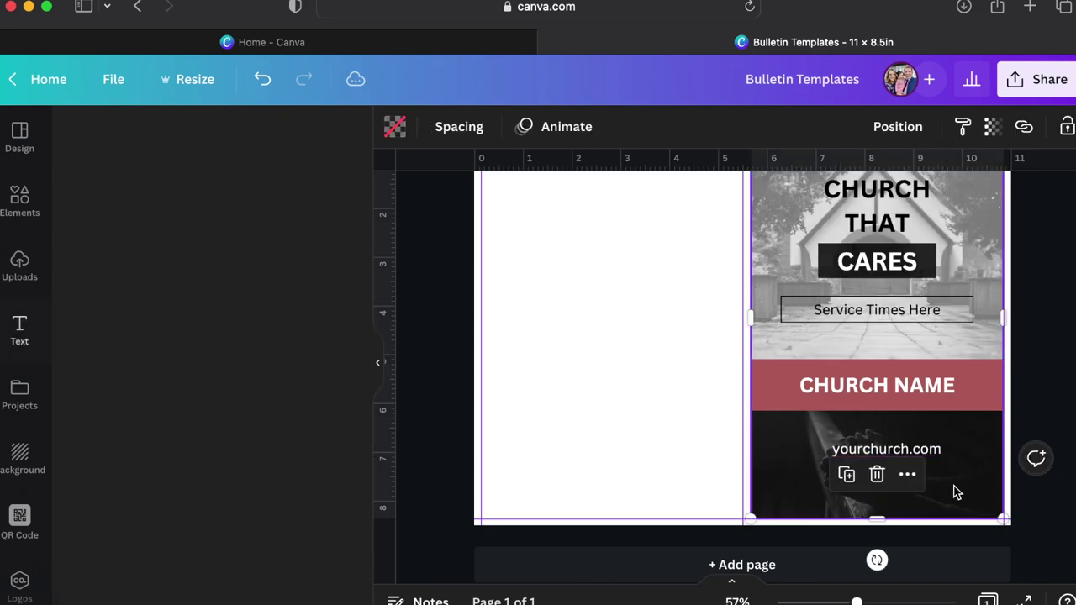
left_click(951, 490)
left_click_drag(918, 448, 882, 471)
key("super+d")
Replace the copy's text with a placeholder street address, city and phone number line.
double_click(883, 471)
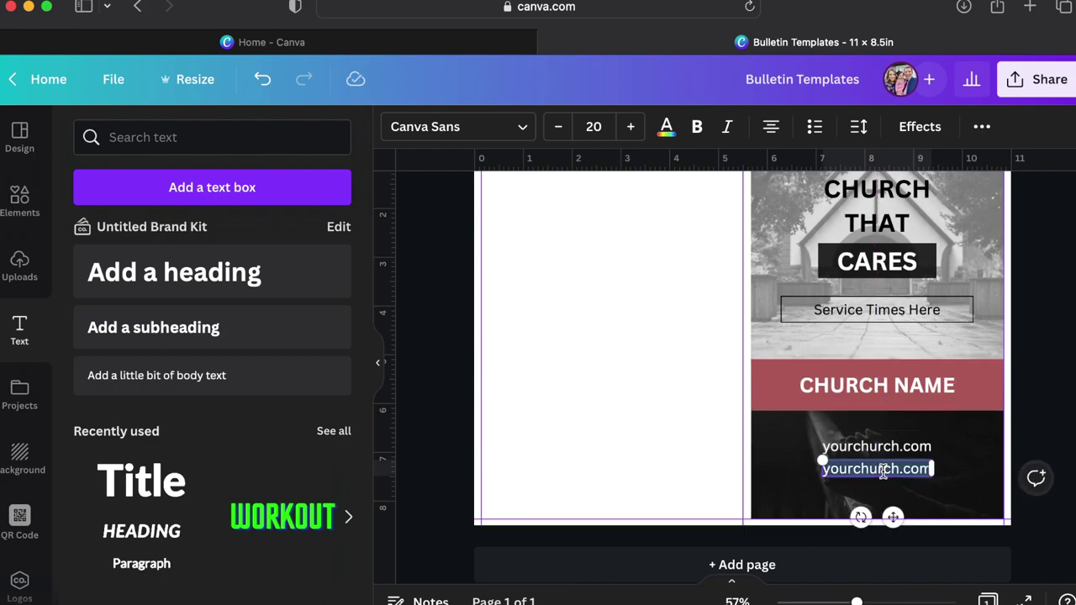
type("Your")
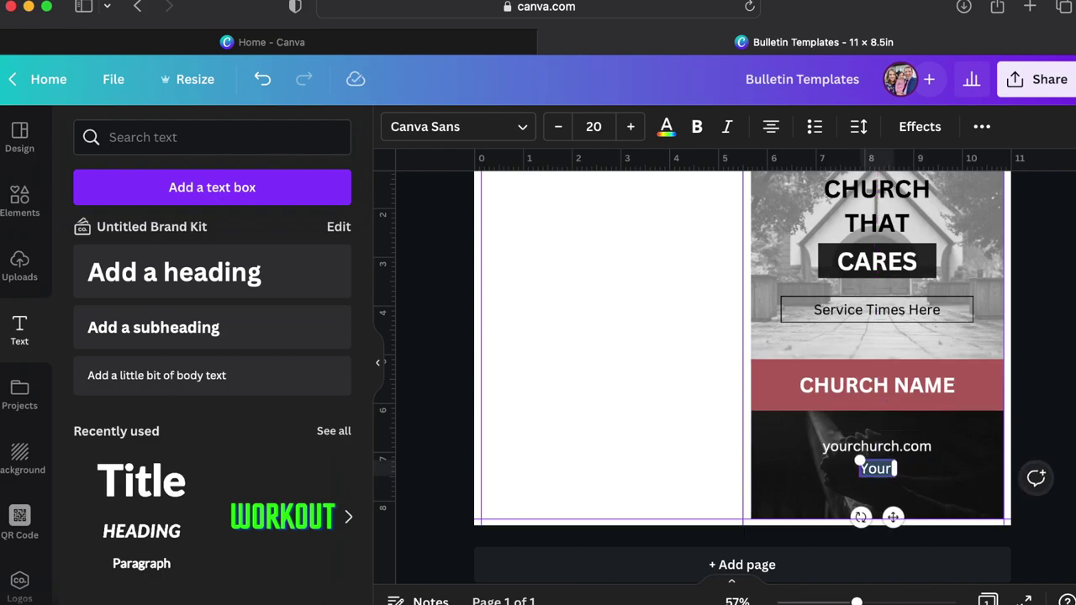
type("123 Add")
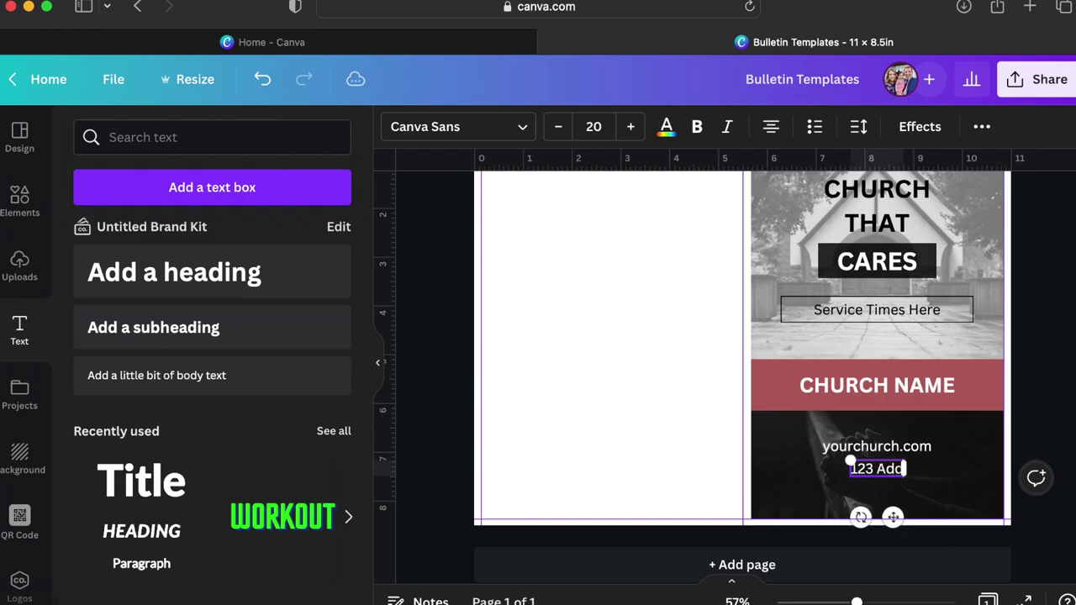
type("ress")
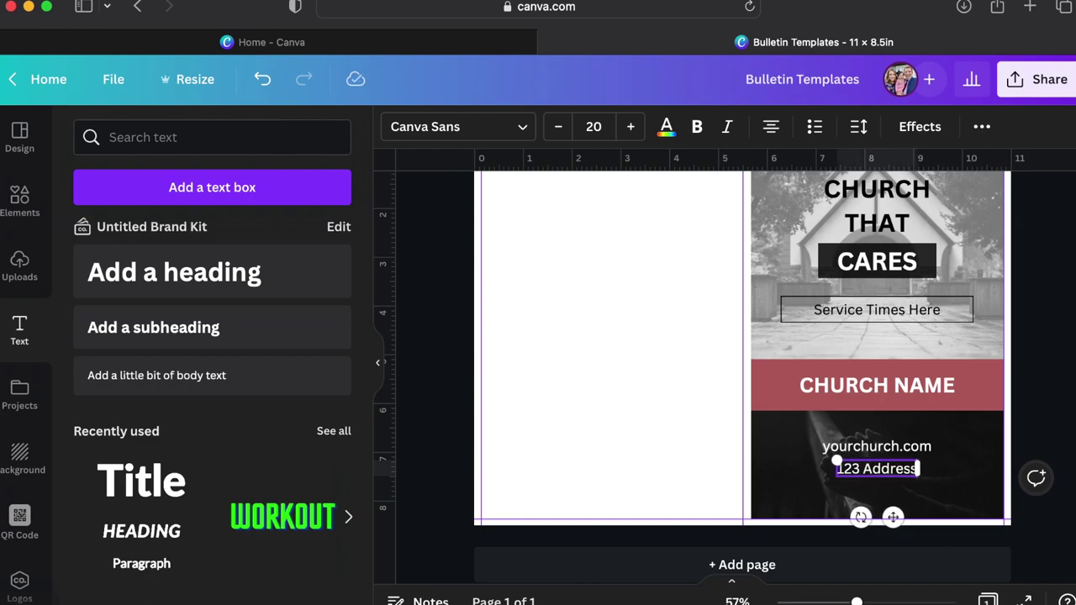
type(" Ave")
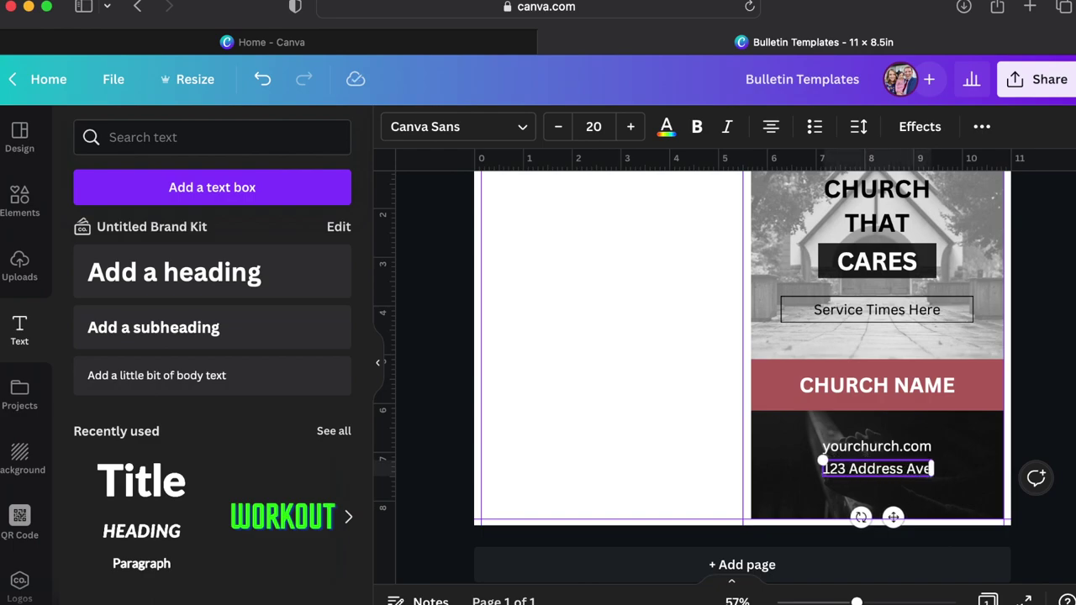
type(" |")
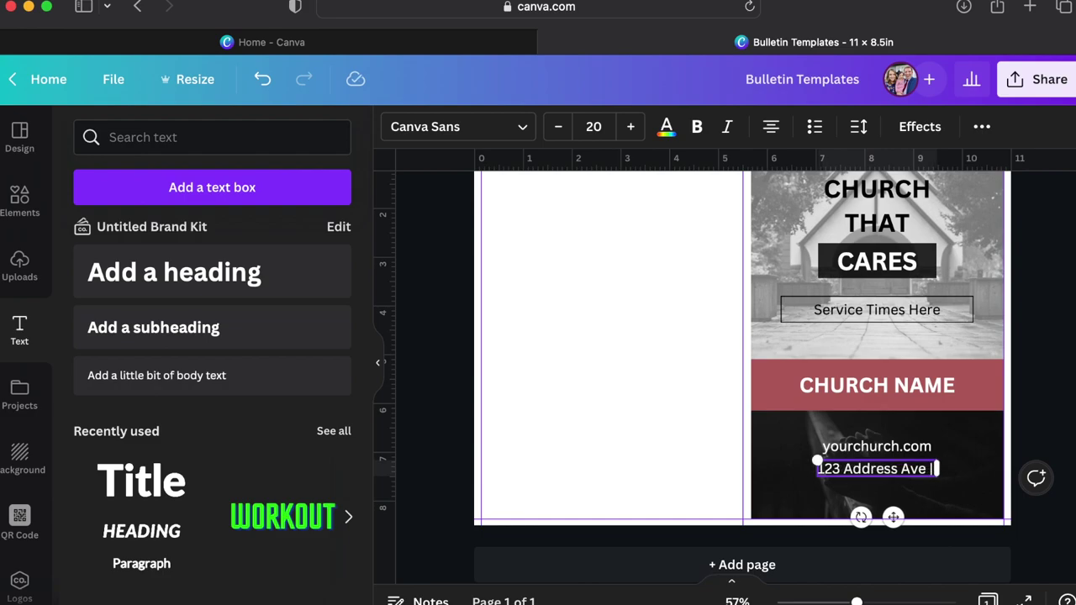
type(" City,")
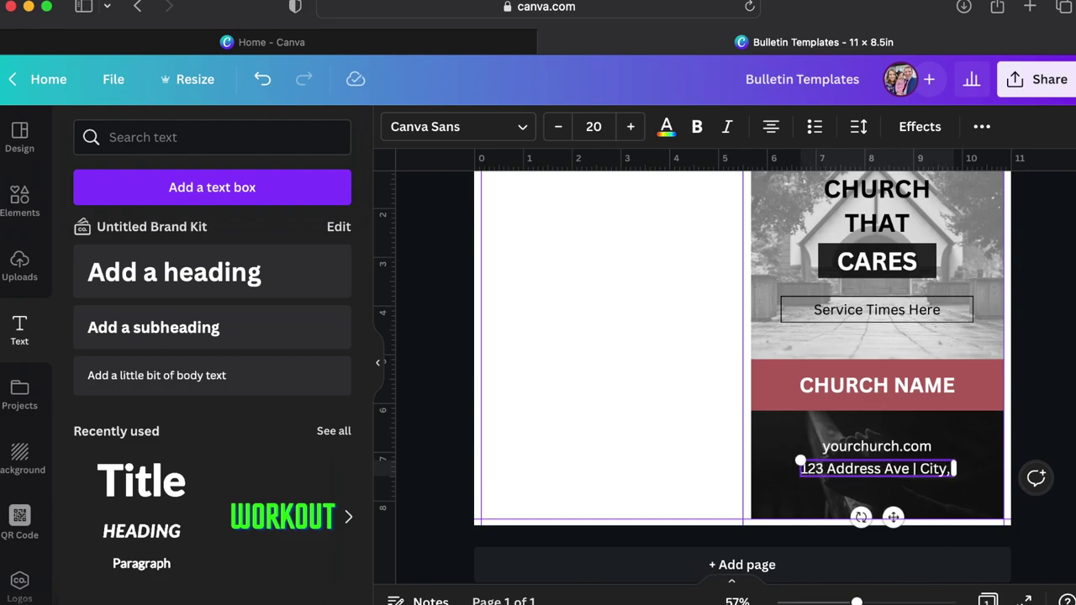
type(" ST | P")
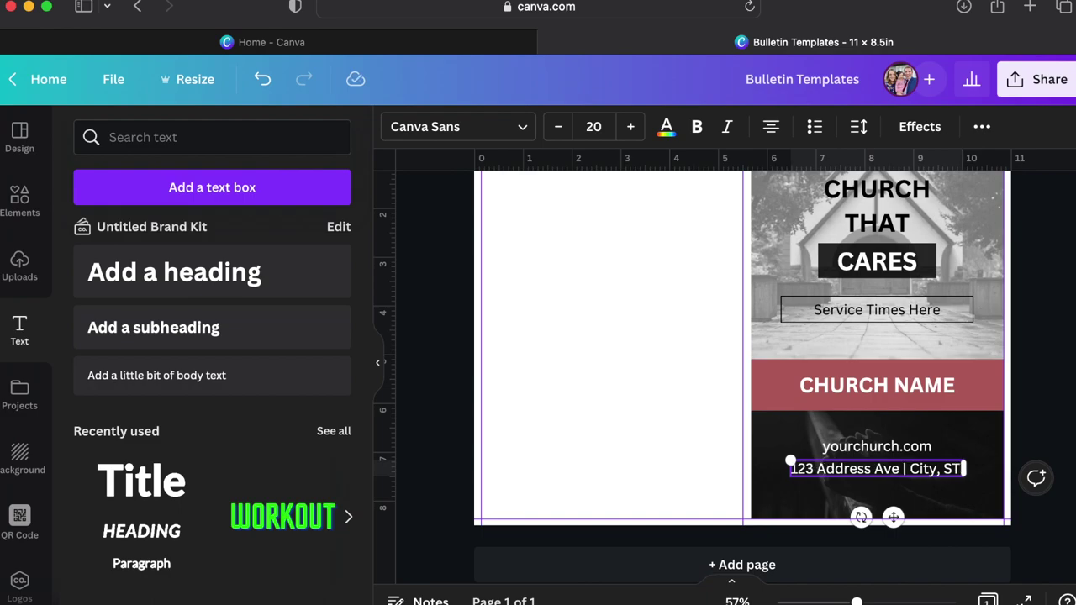
key("BackSpace")
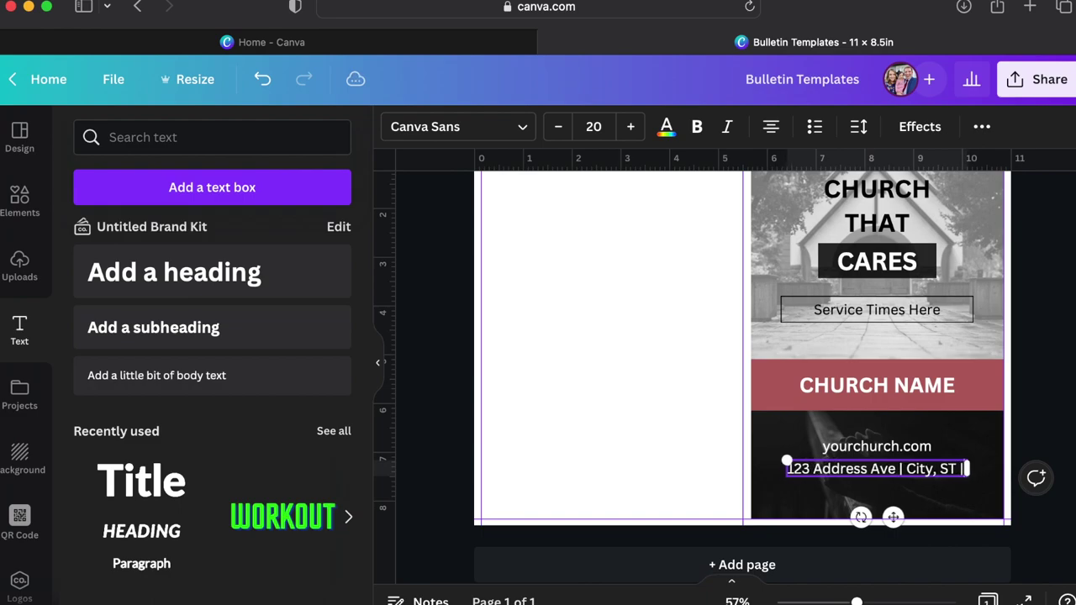
type("123")
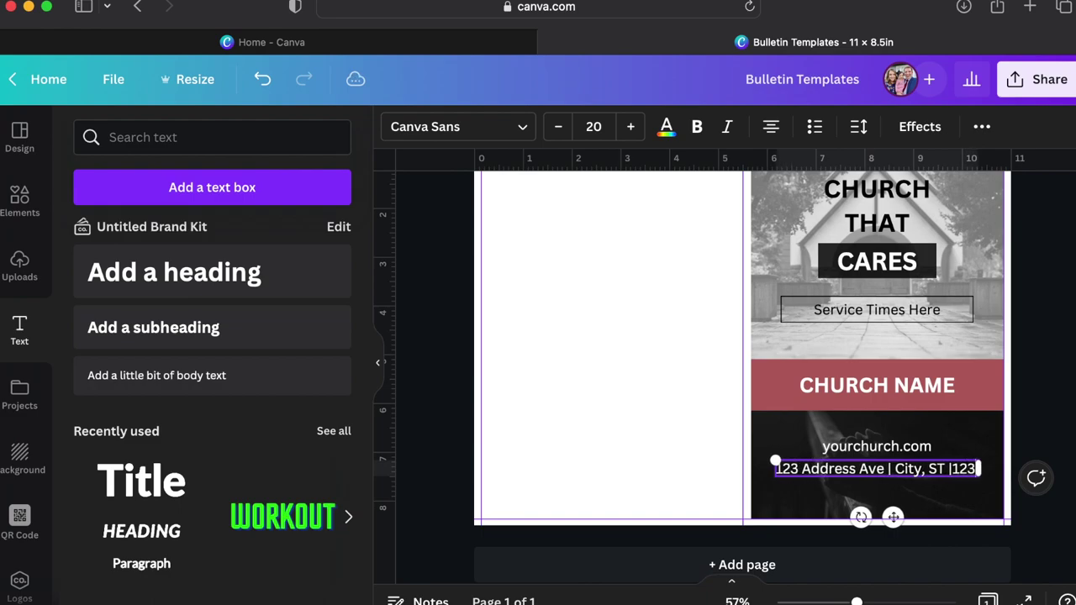
type(".456")
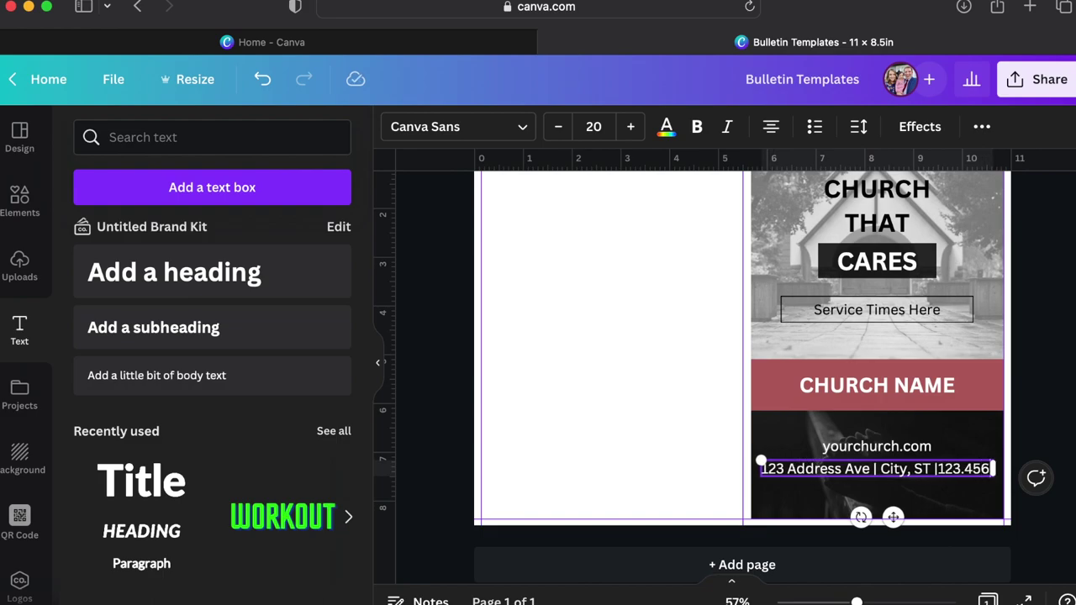
type(".789")
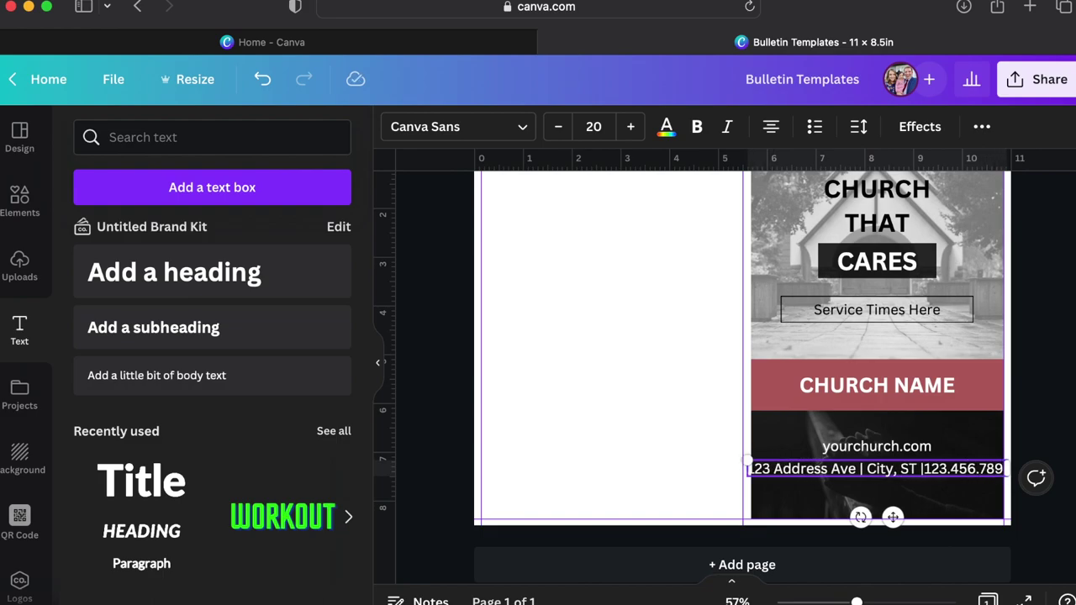
type("0")
Set the address line's font size to 15.
key("super+a")
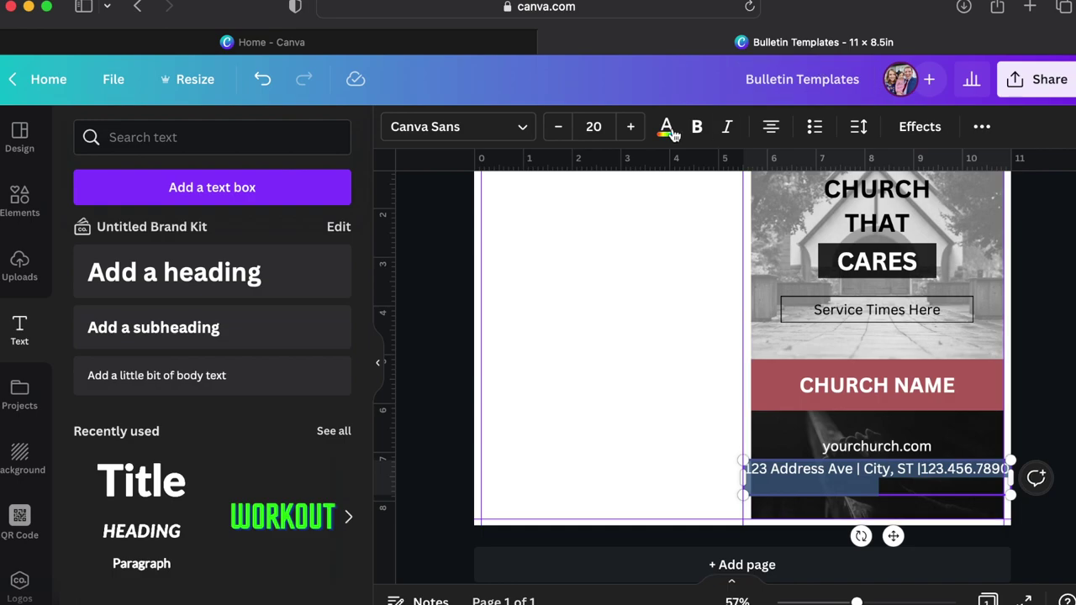
left_click(591, 123)
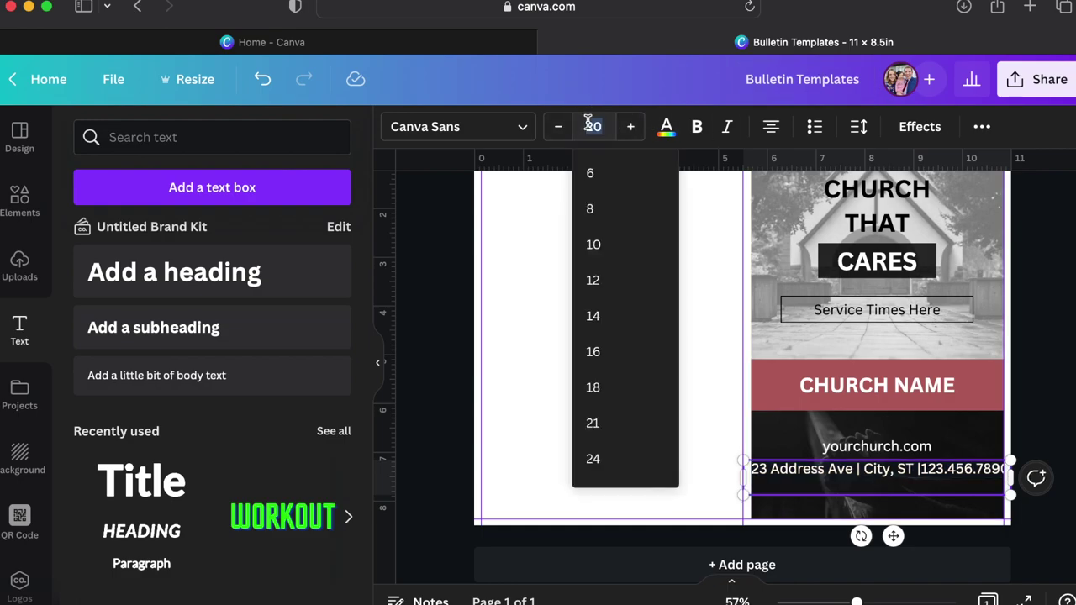
type("15")
key("Return")
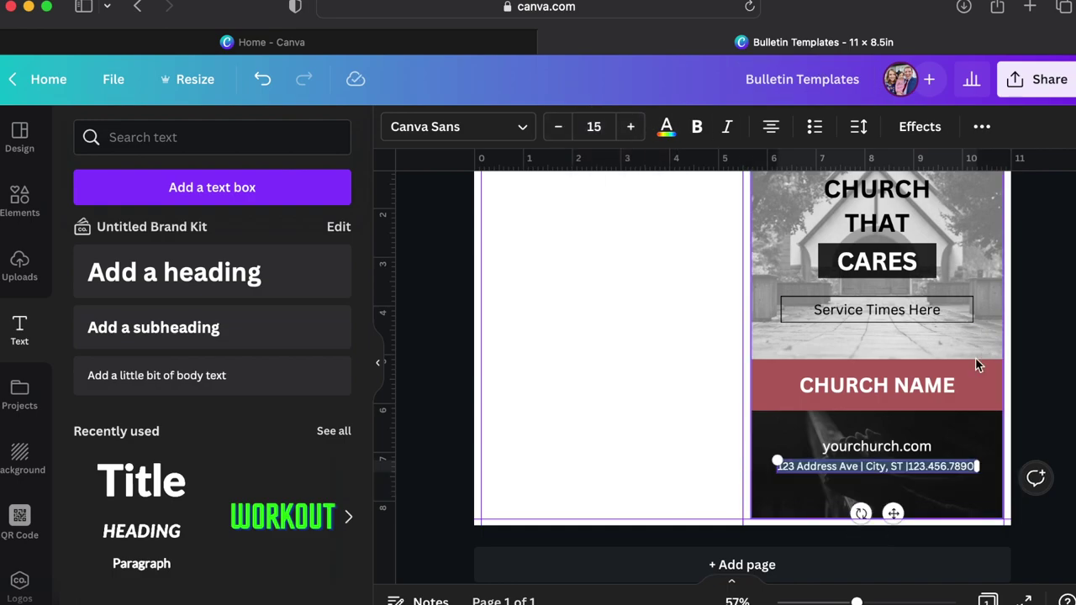
left_click(1047, 431)
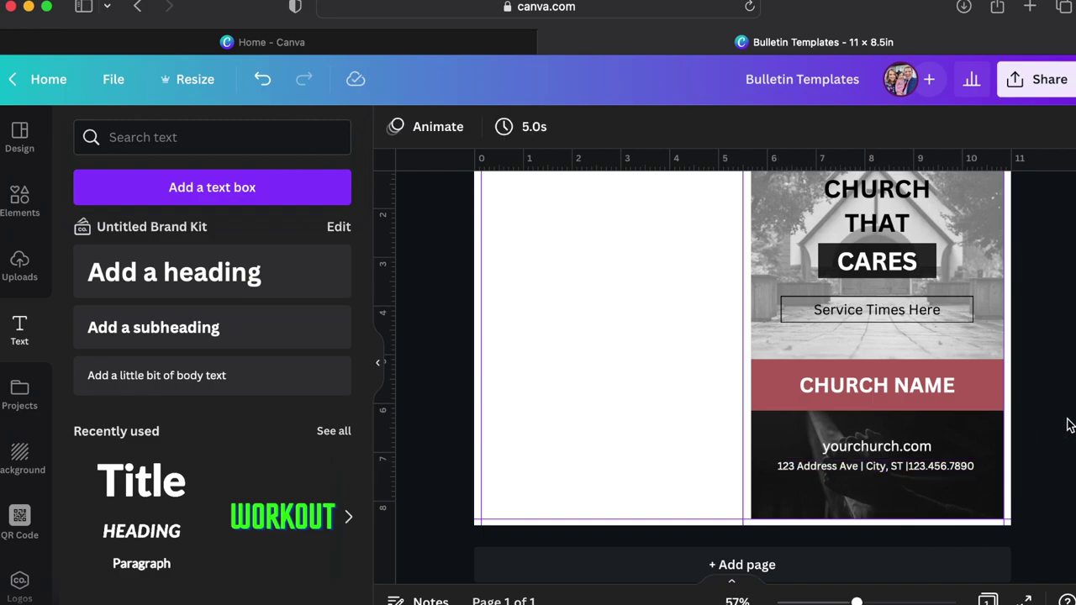
left_click(923, 467)
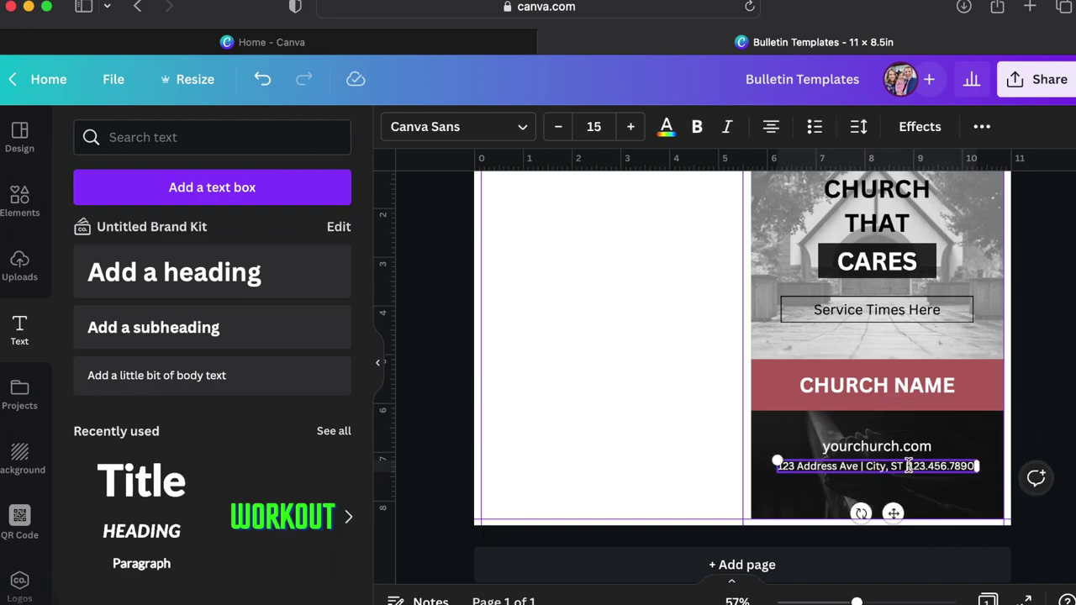
left_click(1034, 446)
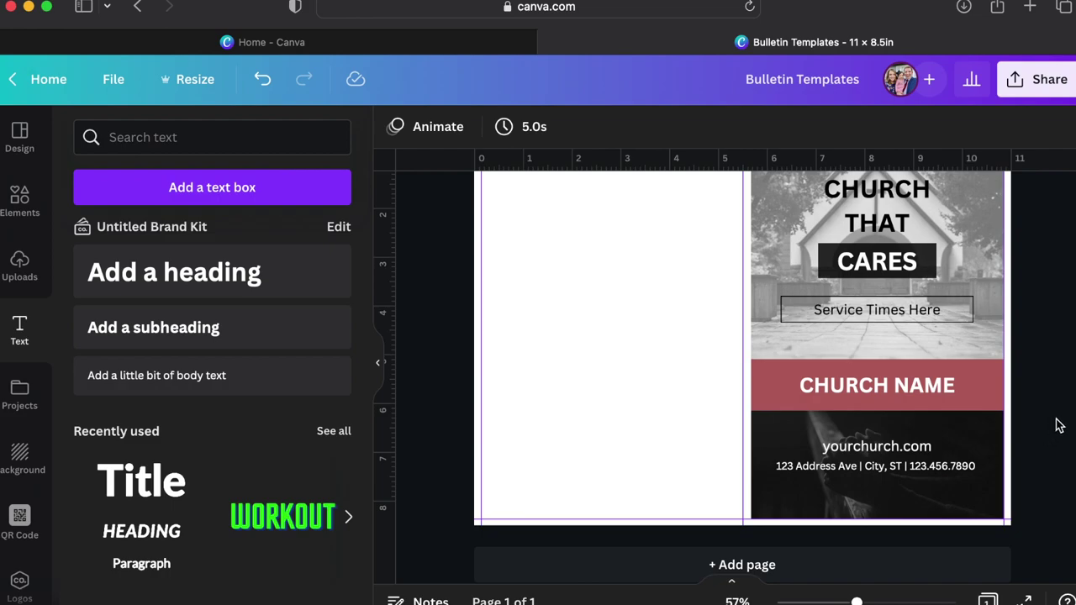
Replace the cover's top photo with the church pews image from the 'church' results.
scroll(1058, 426, "up", 3)
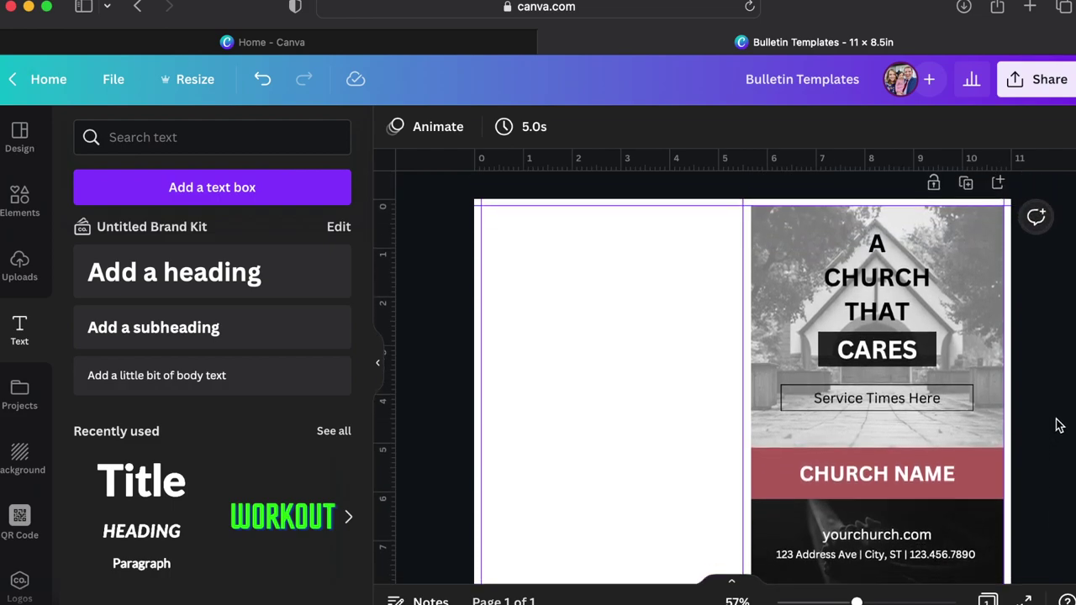
scroll(1059, 426, "down", 2)
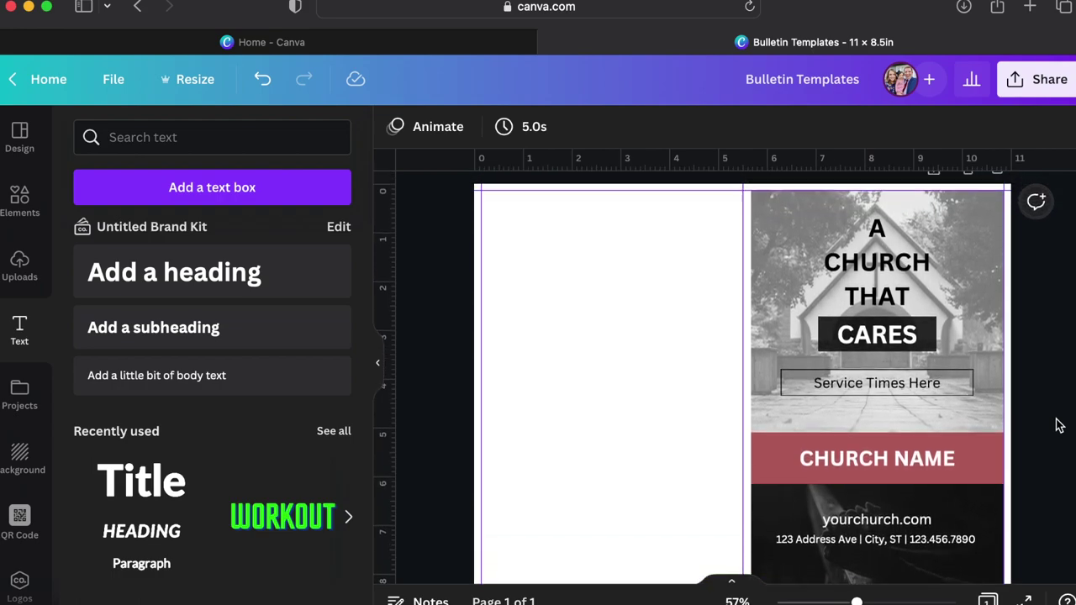
scroll(1059, 425, "up", 1)
scroll(1059, 425, "down", 2)
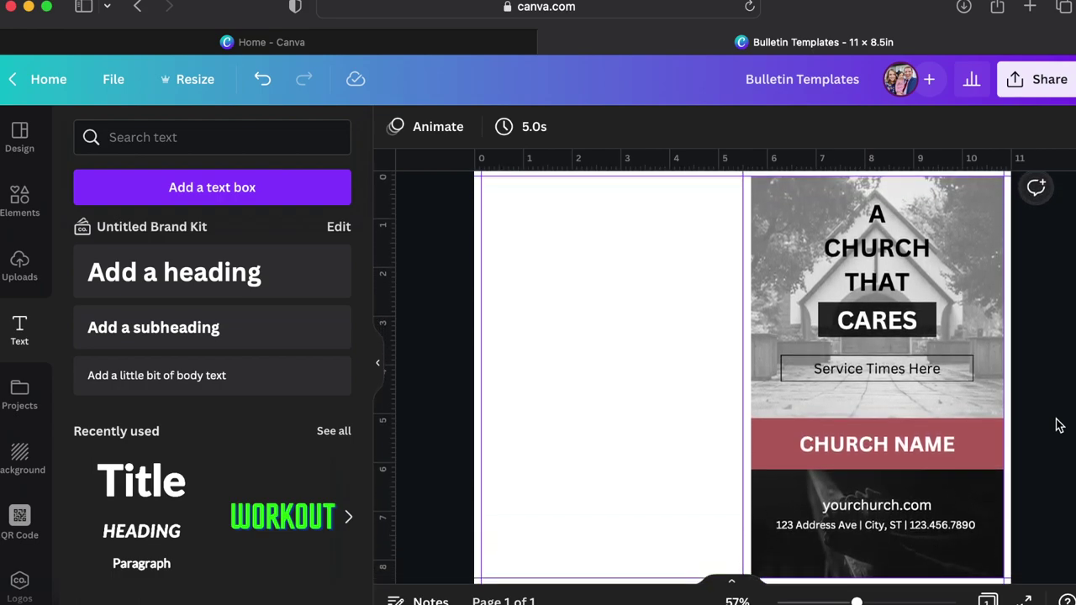
scroll(1059, 426, "down", 2)
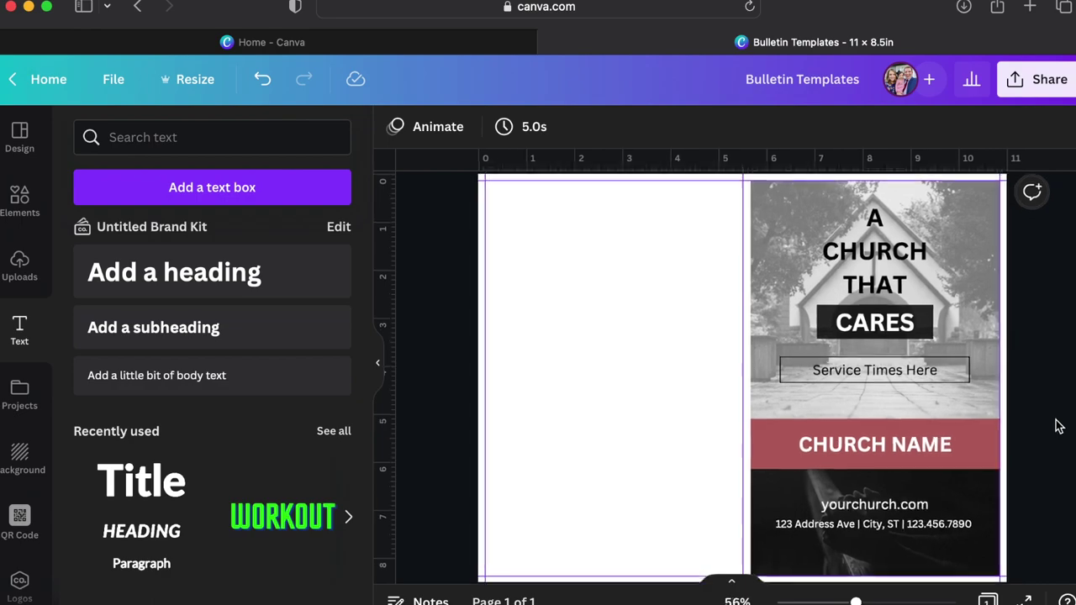
left_click(32, 212)
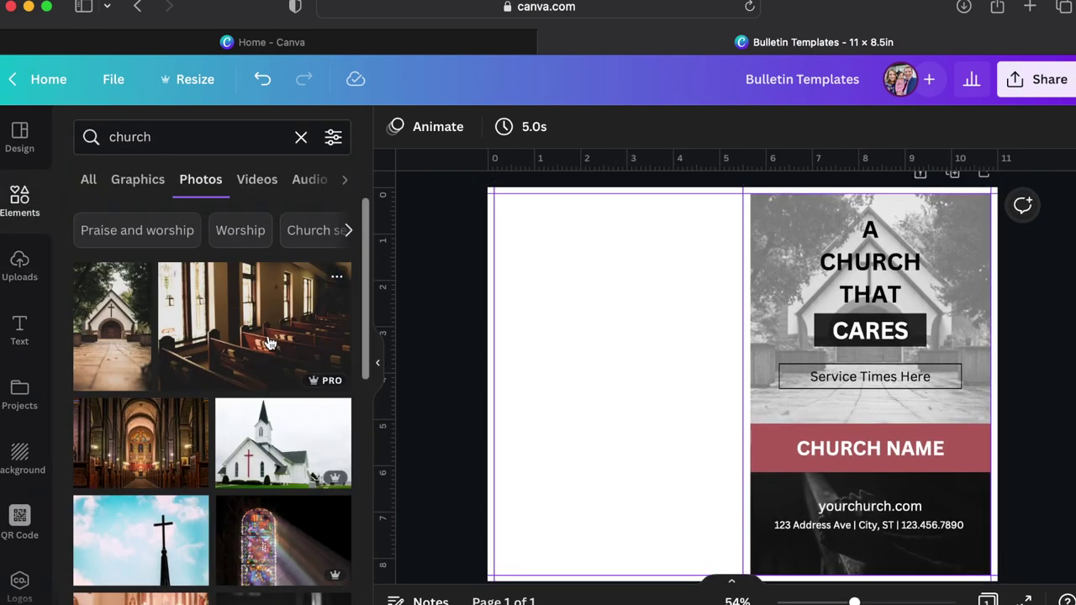
left_click_drag(269, 343, 771, 315)
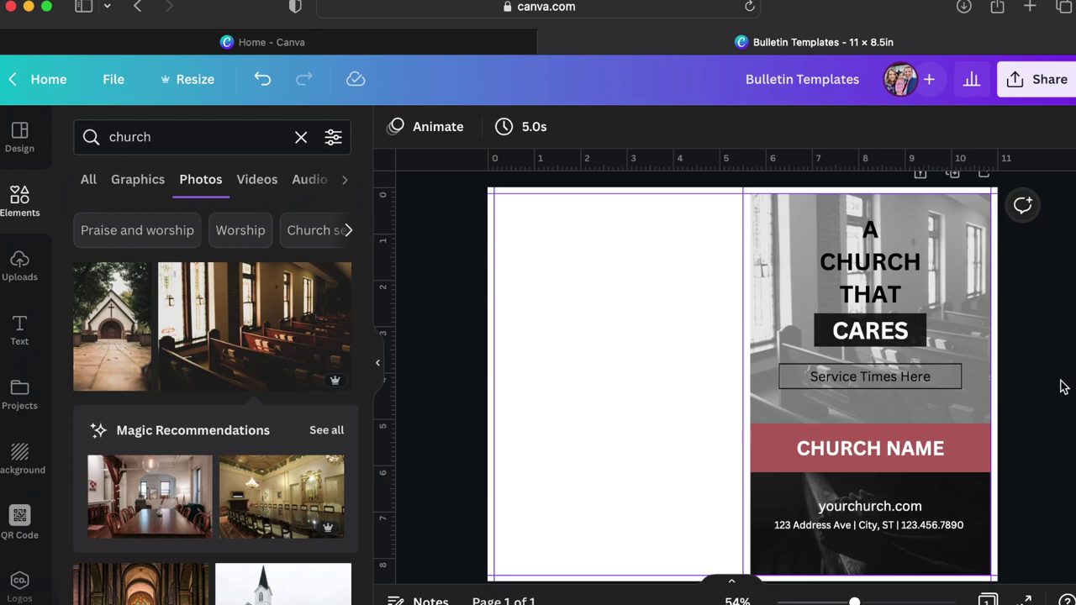
Search photos for 'bible' and put the hands-holding-Bible image into the bottom cover cell.
scroll(277, 457, "down", 5)
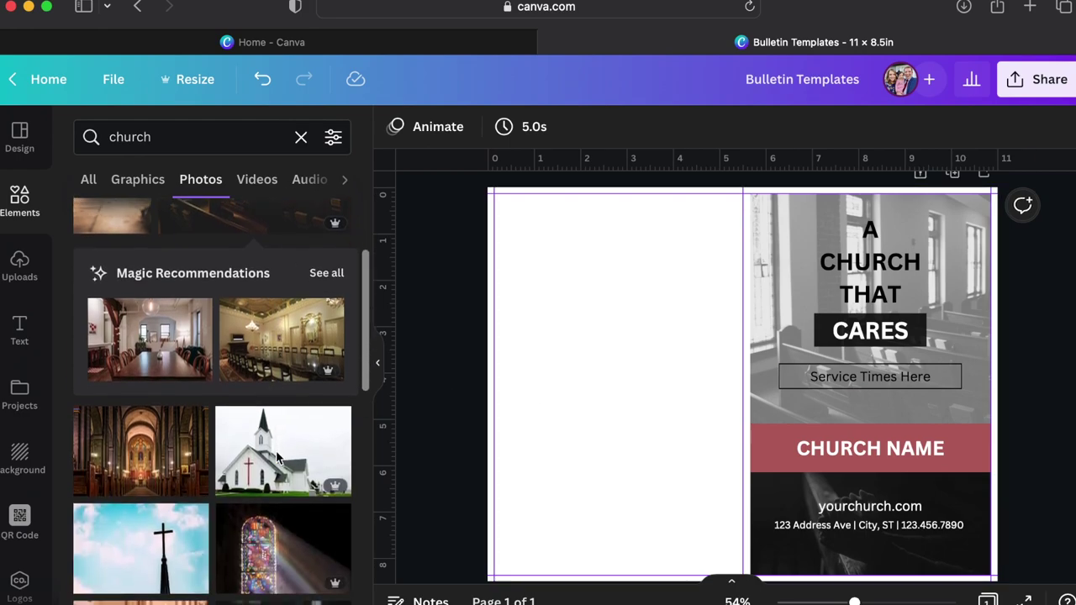
scroll(277, 458, "down", 5)
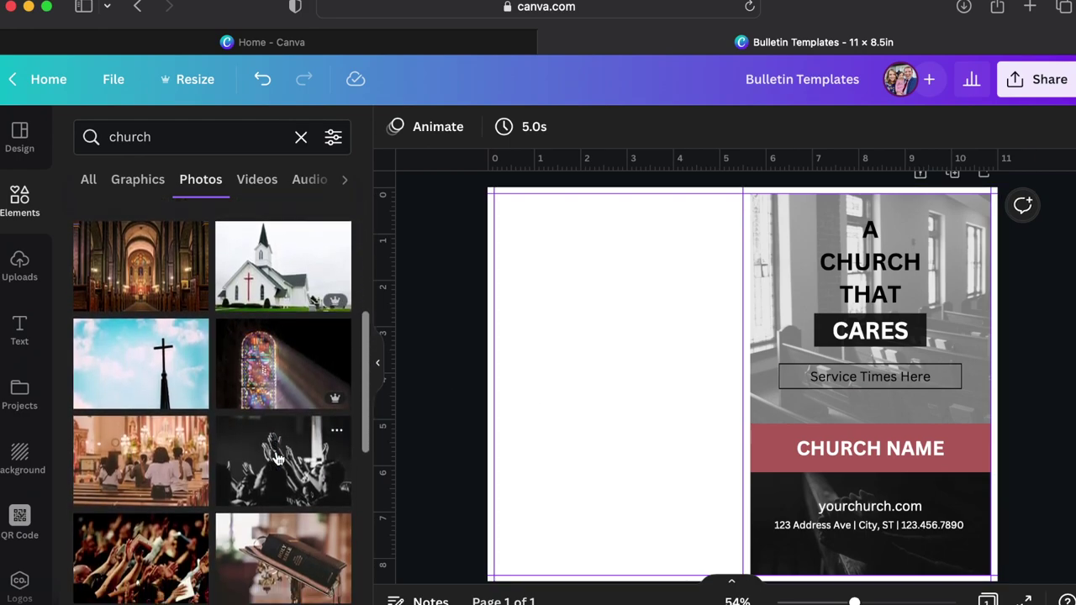
scroll(277, 458, "down", 5)
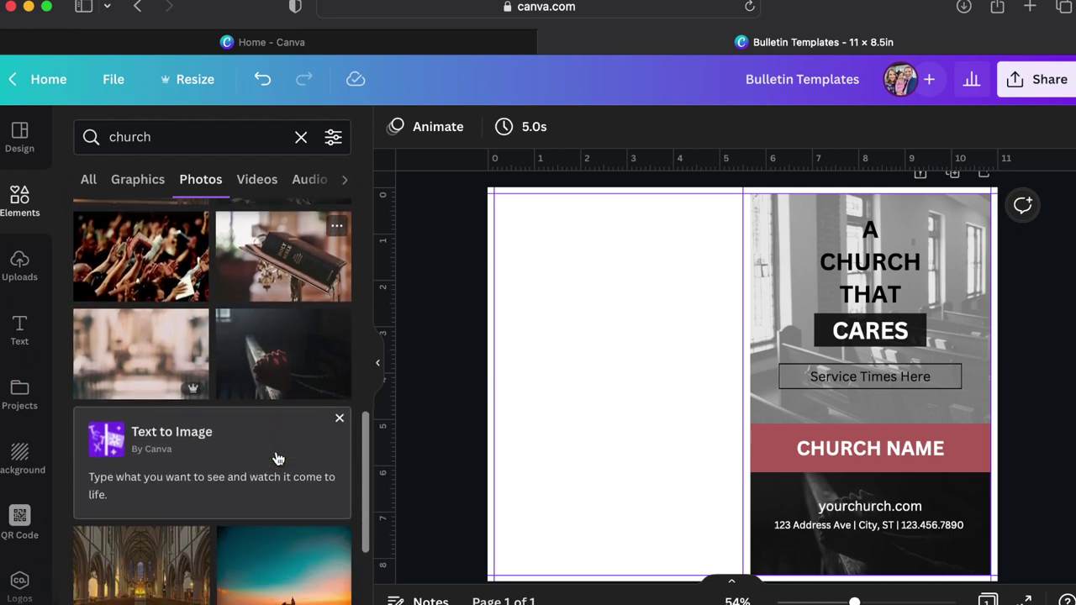
scroll(278, 458, "down", 5)
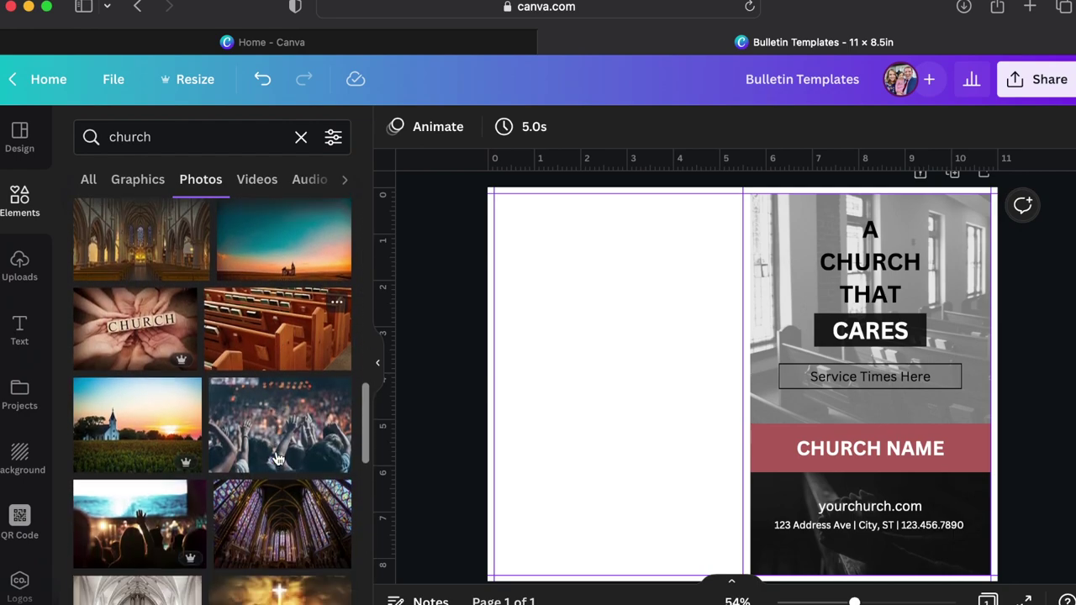
scroll(278, 458, "down", 4)
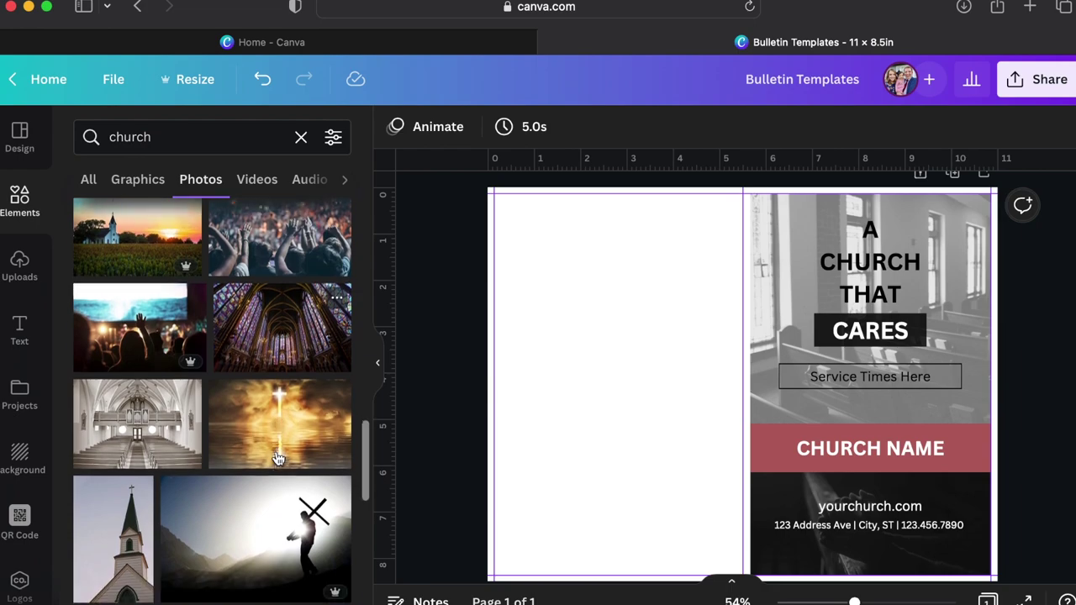
left_click(192, 136)
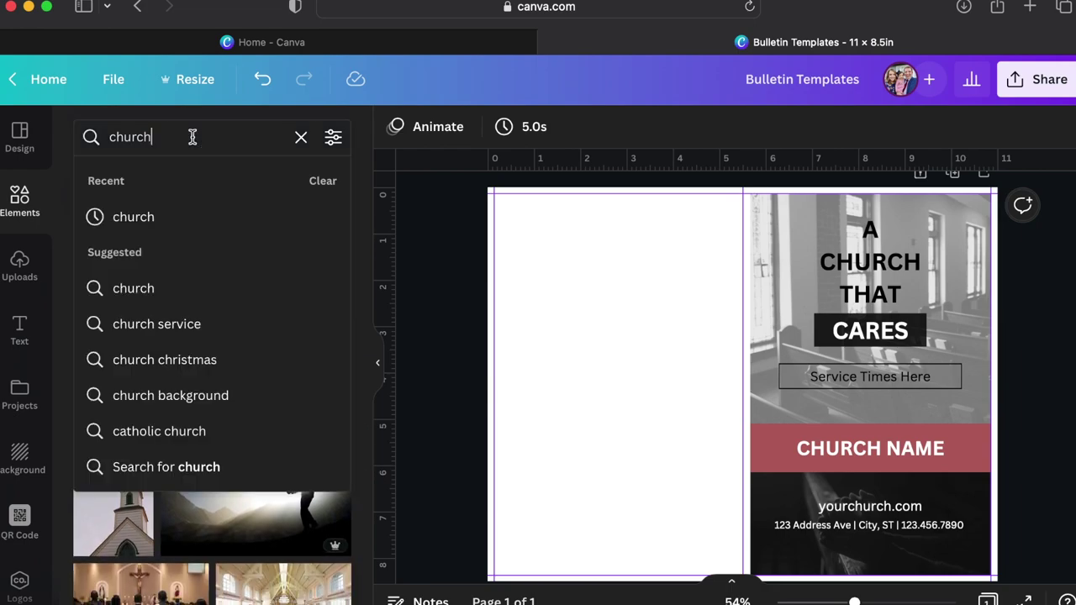
double_click(193, 137)
type("bible")
key("Return")
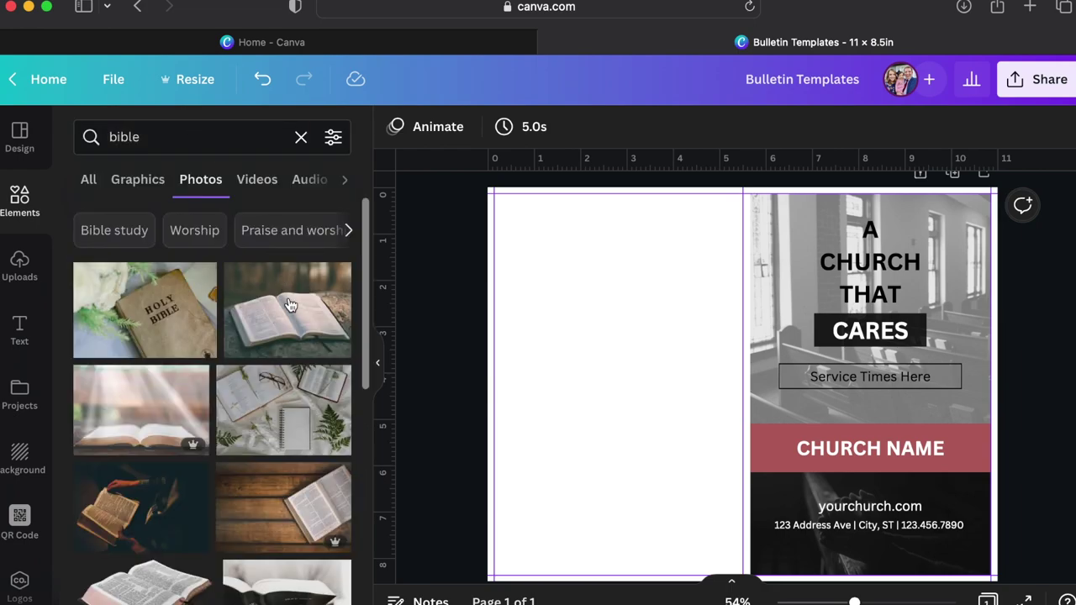
scroll(326, 461, "down", 5)
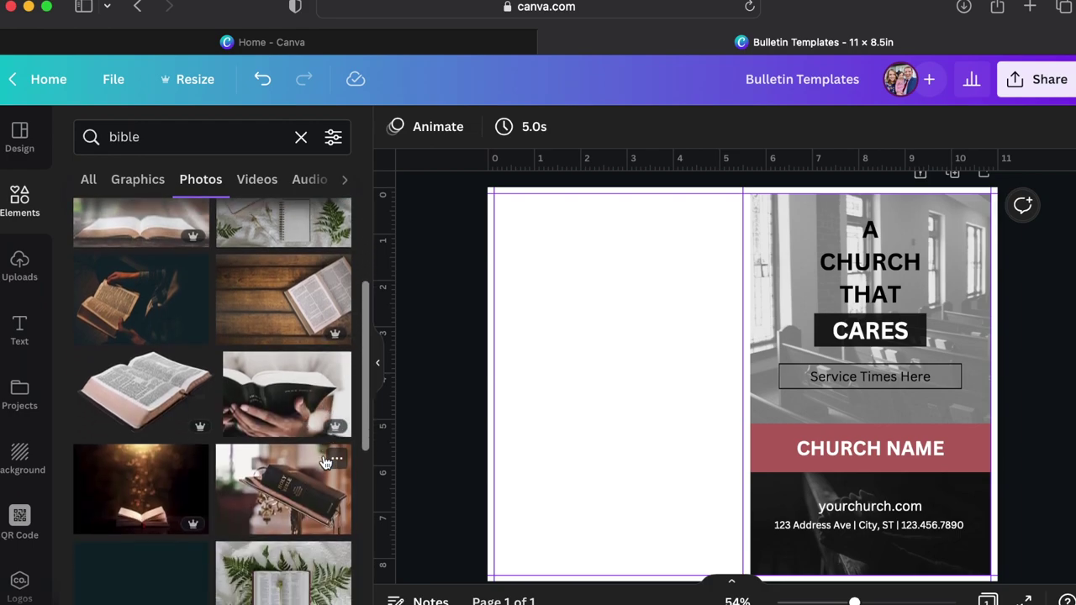
left_click_drag(286, 391, 771, 494)
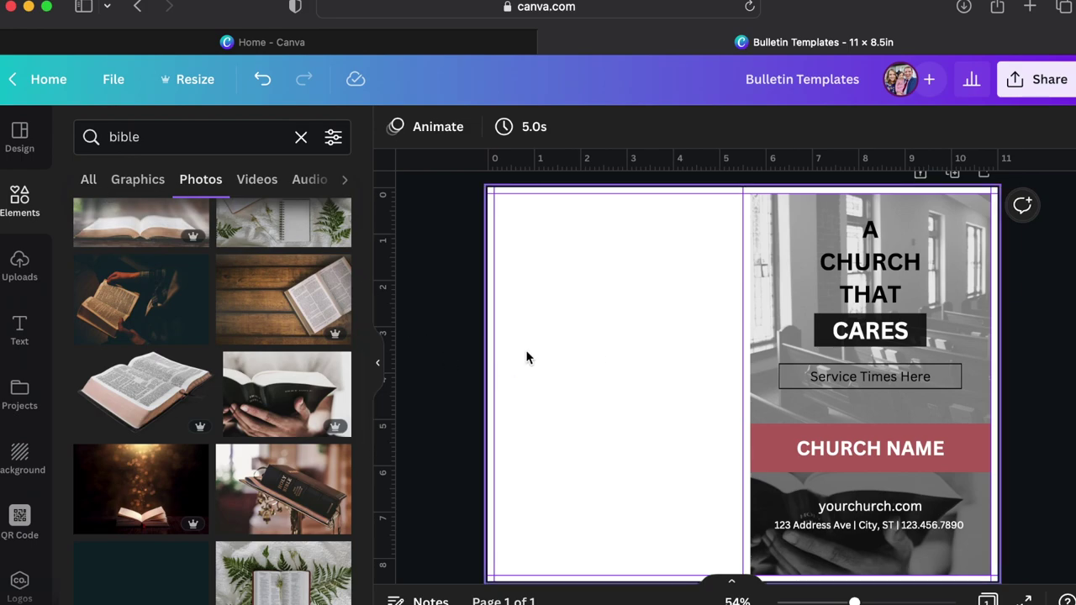
Duplicate the Service Times Here box and stretch the copy across the top of the left panel.
left_click(819, 389)
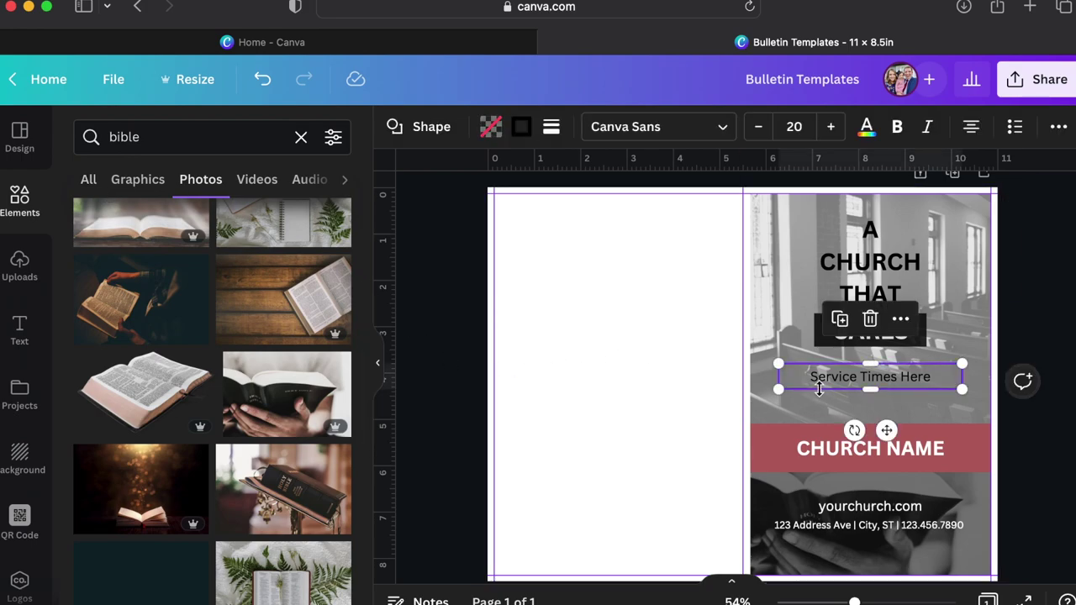
key("super+d")
left_click_drag(816, 387, 532, 215)
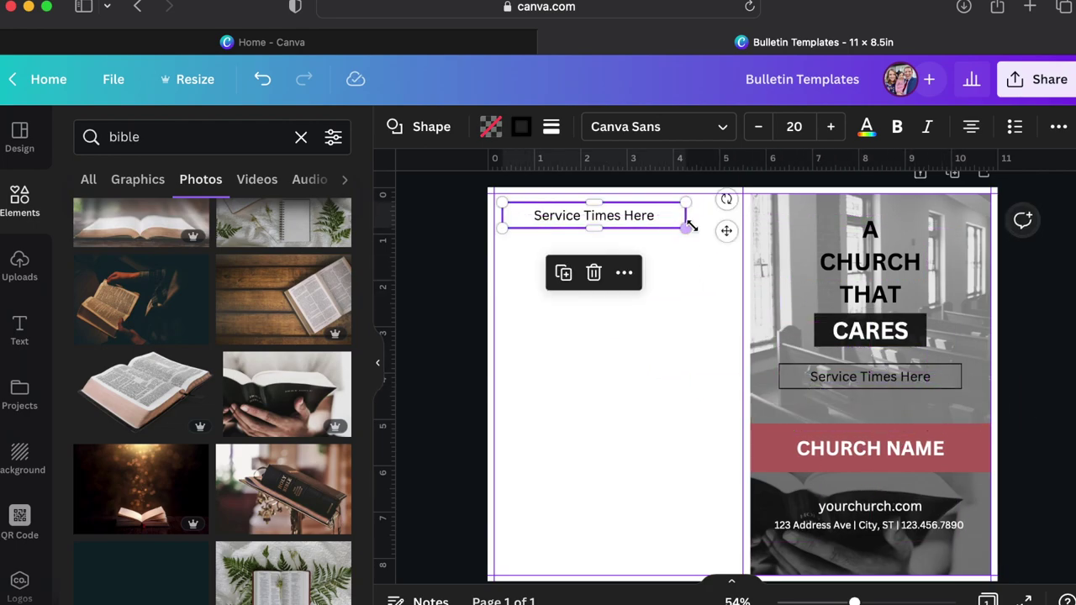
left_click_drag(688, 229, 737, 227)
scroll(646, 236, "up", 5)
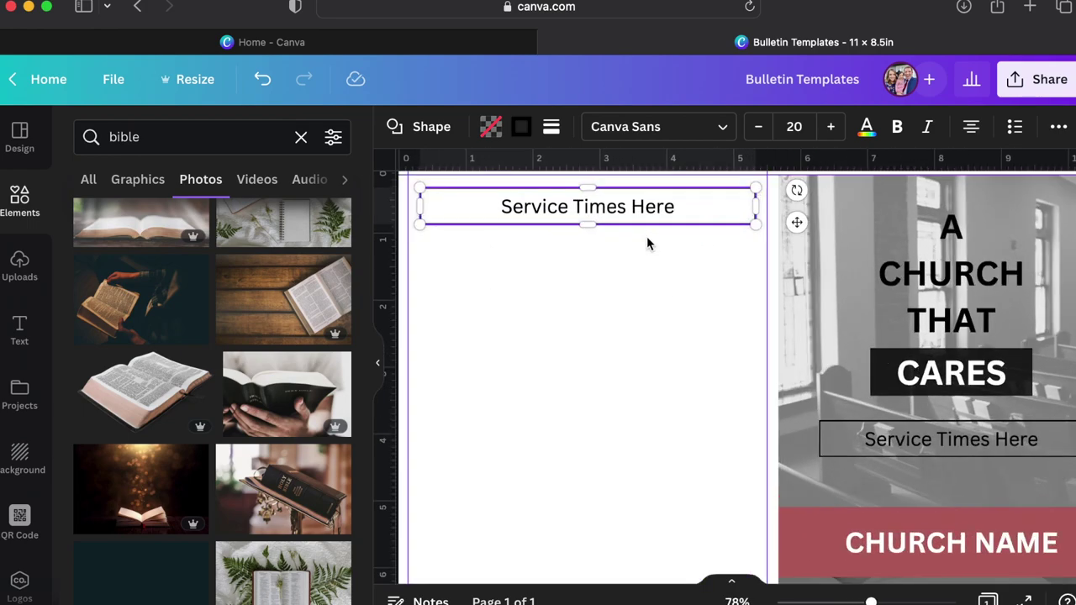
scroll(647, 236, "left", 2)
left_click_drag(670, 250, 673, 240)
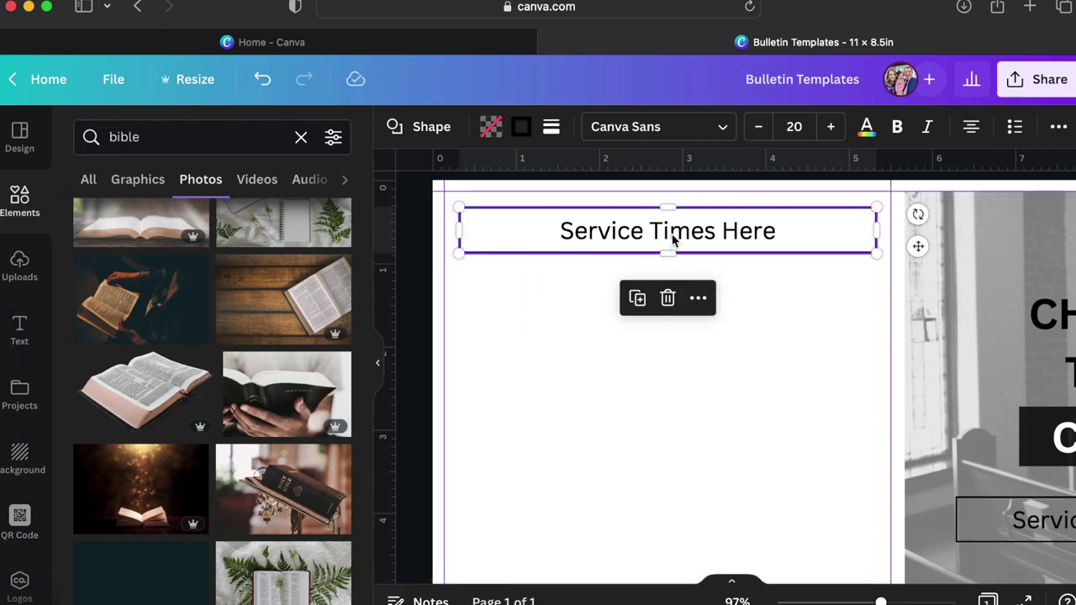
Set the copied box's font size to 15 and change its text to 'Notes'.
left_click(798, 127)
type("15")
key("Return")
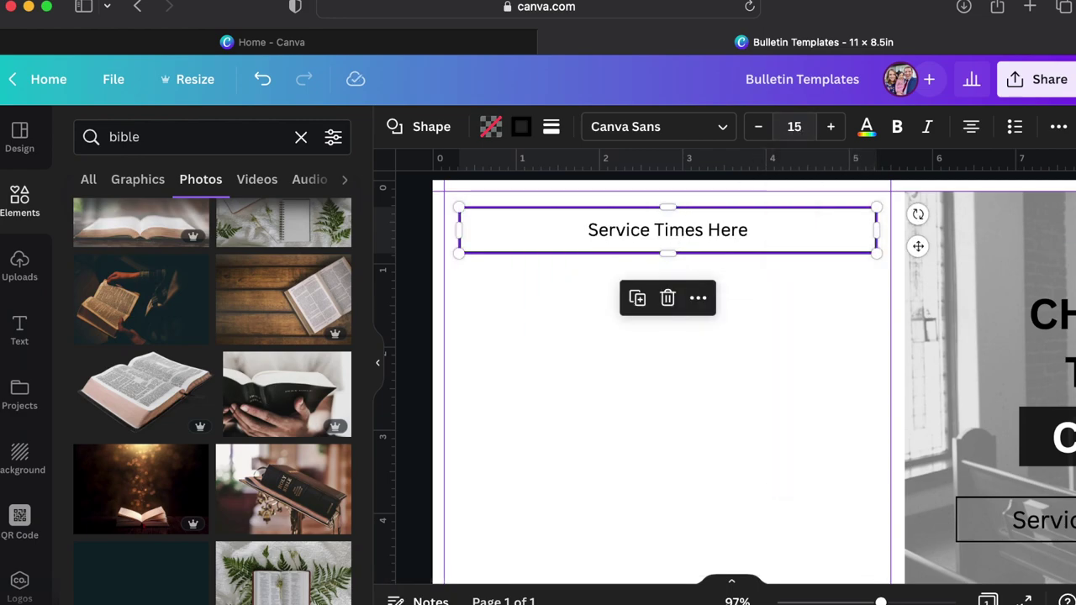
triple_click(728, 234)
type("Notes")
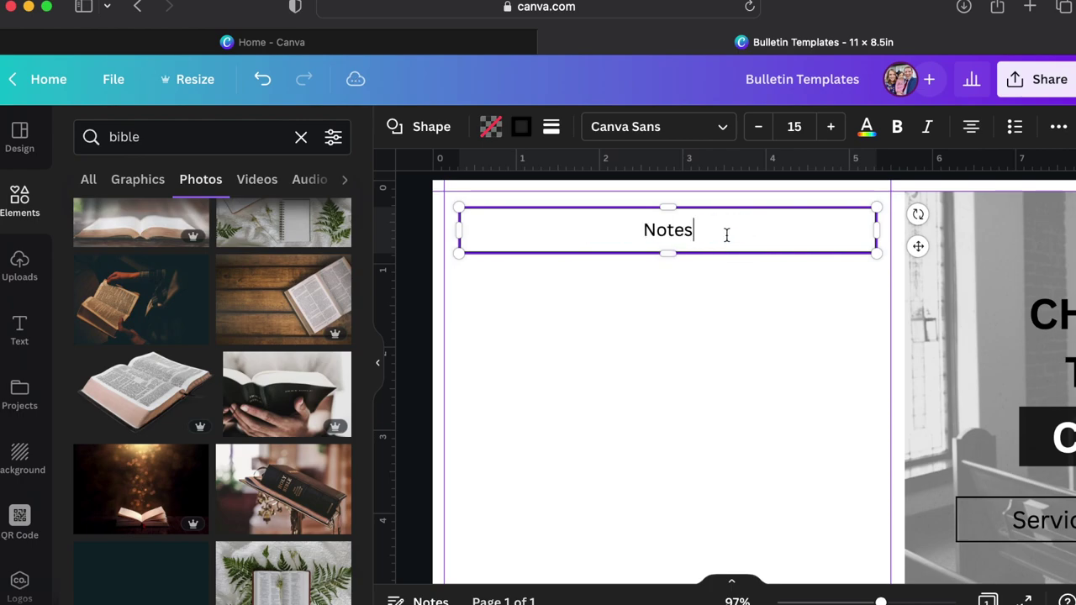
left_click(716, 288)
Fill the Notes box solid black and remove its border.
left_click(732, 241)
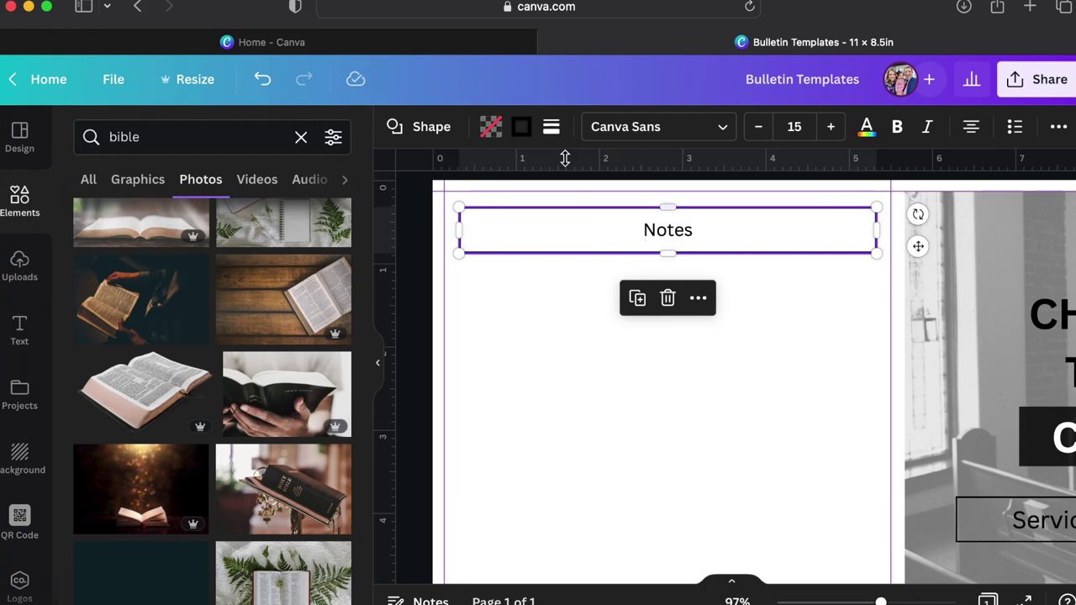
left_click(491, 127)
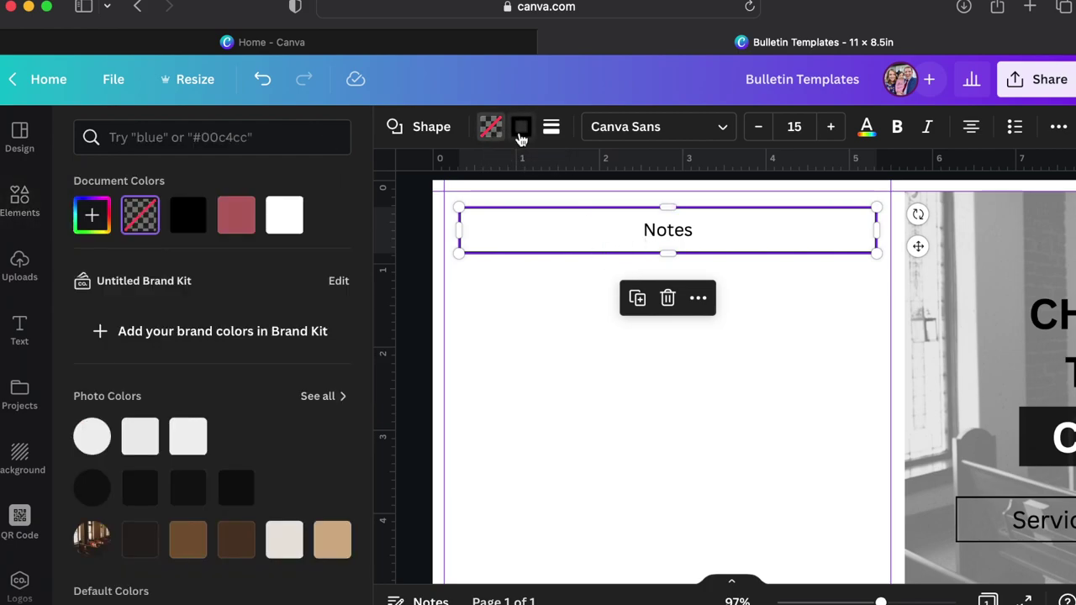
left_click(188, 216)
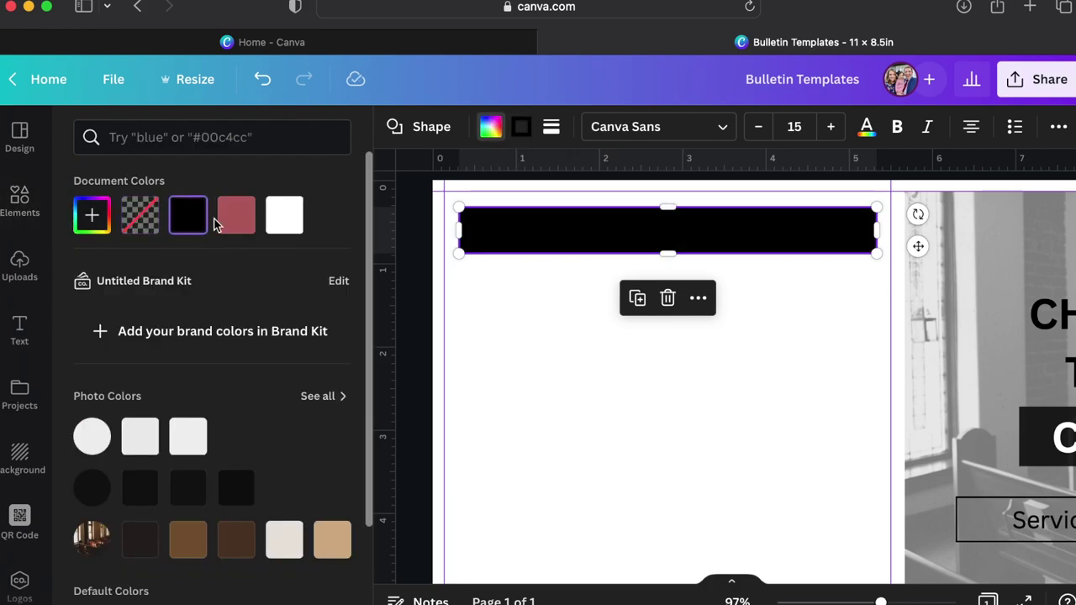
left_click(553, 135)
left_click(578, 190)
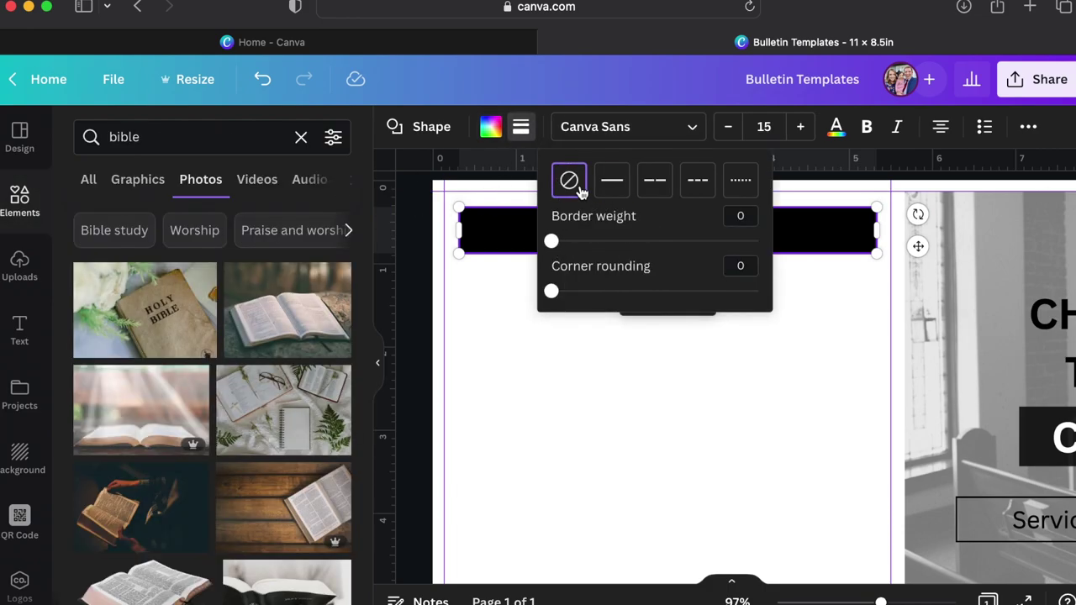
left_click(827, 291)
Make the Notes text white and trim the black bar slightly shorter.
left_click(644, 227)
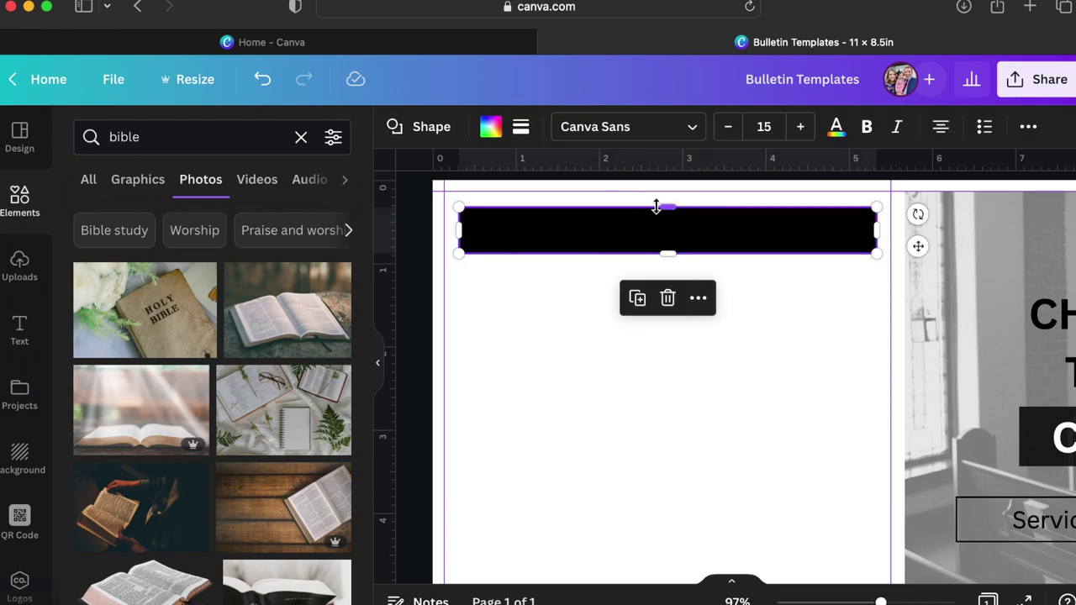
left_click(835, 126)
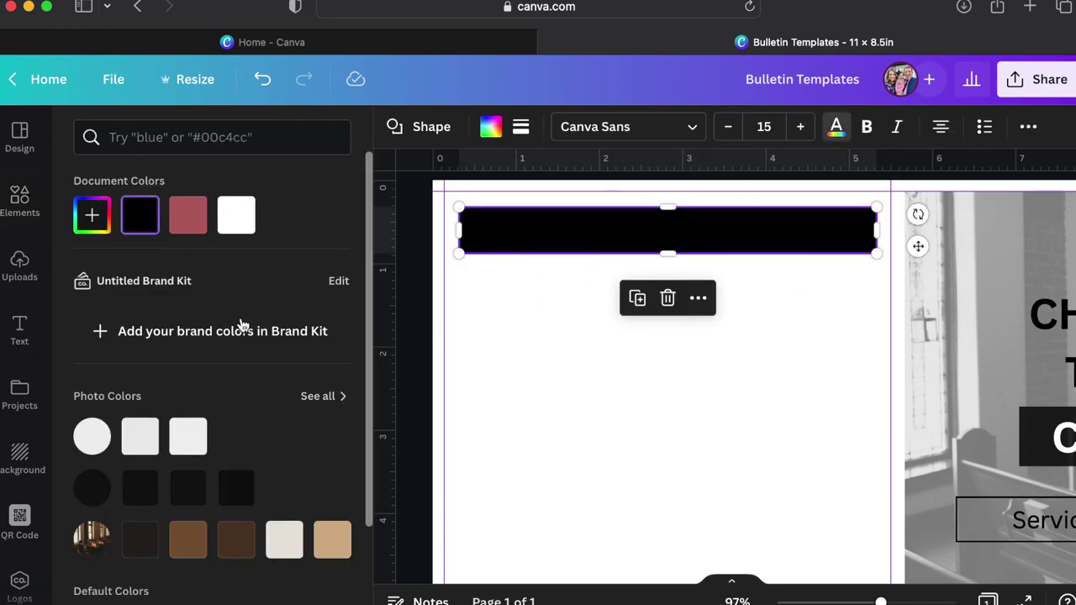
left_click(238, 217)
left_click(763, 313)
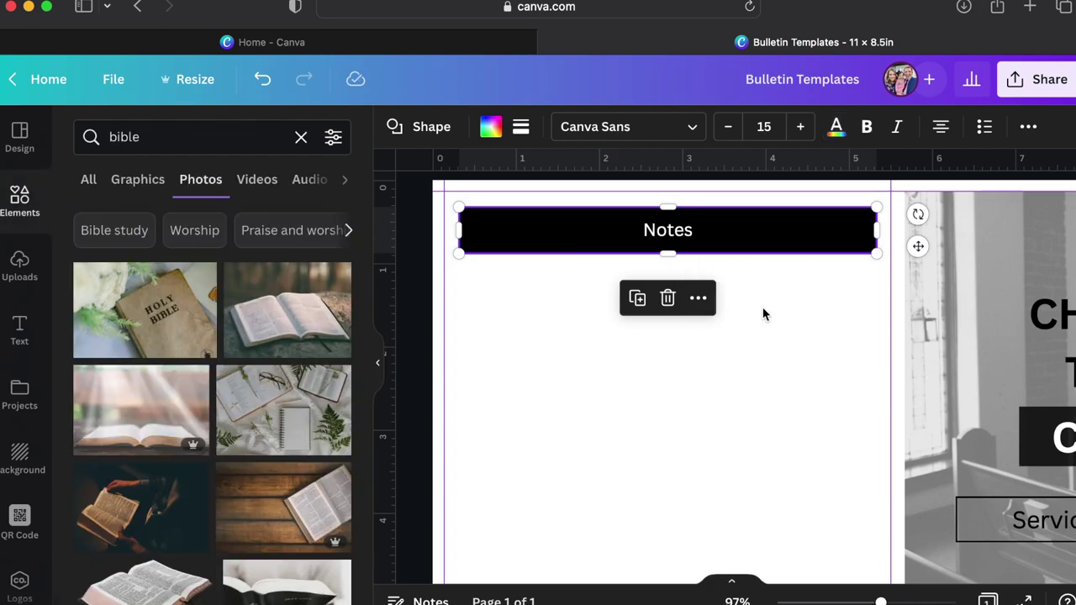
left_click(770, 323)
left_click(694, 249)
left_click_drag(672, 252, 668, 243)
left_click(614, 334)
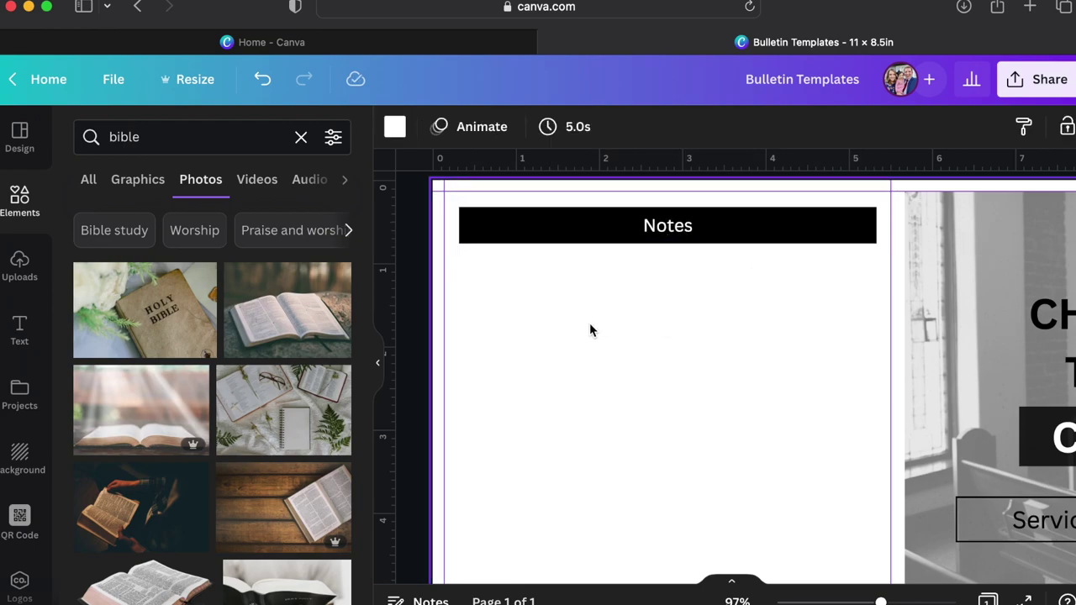
left_click(126, 137)
Search elements for 'line', add a straight line under Notes and lengthen it to 5 in.
double_click(138, 137)
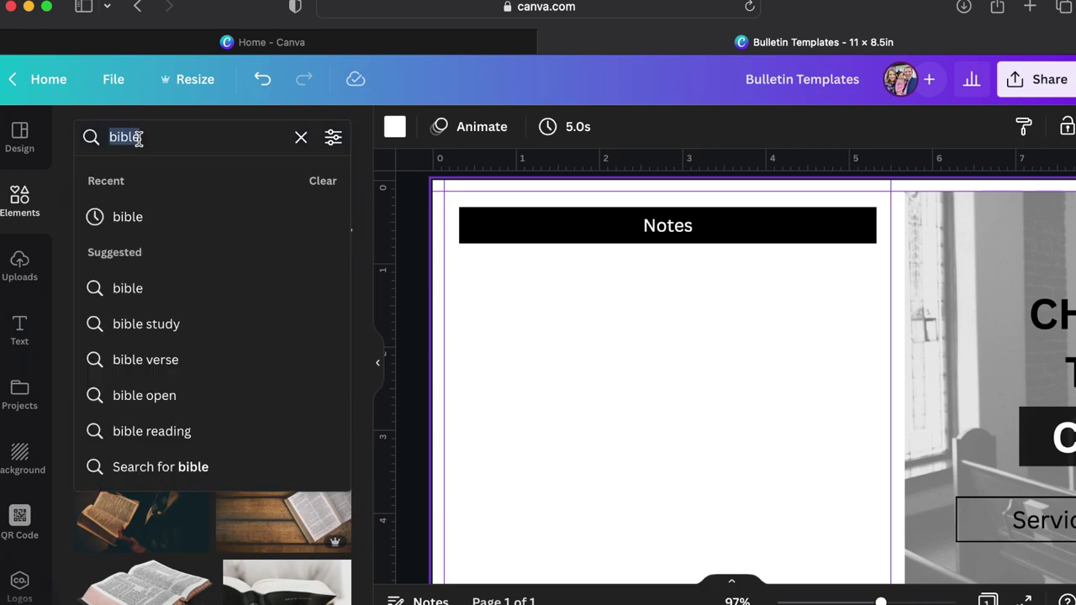
type("k")
key("BackSpace")
type("line")
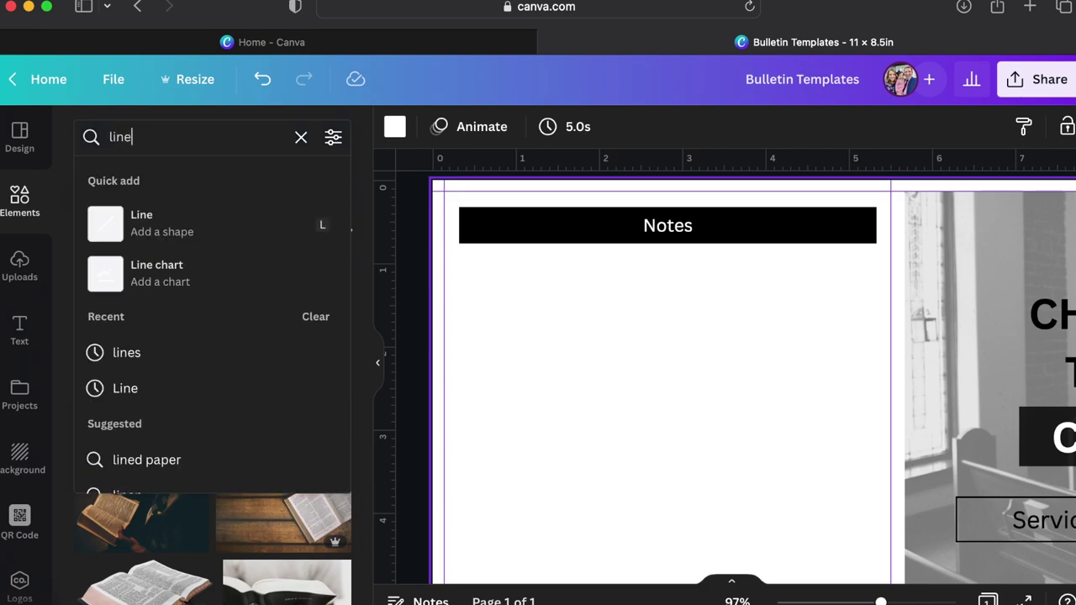
left_click(135, 219)
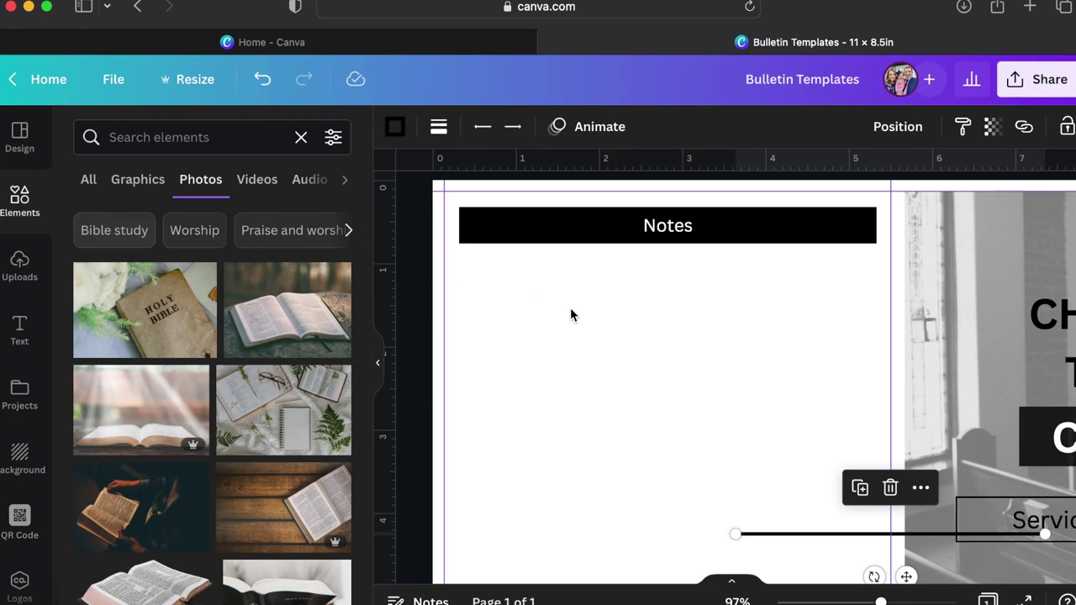
left_click_drag(771, 541, 503, 276)
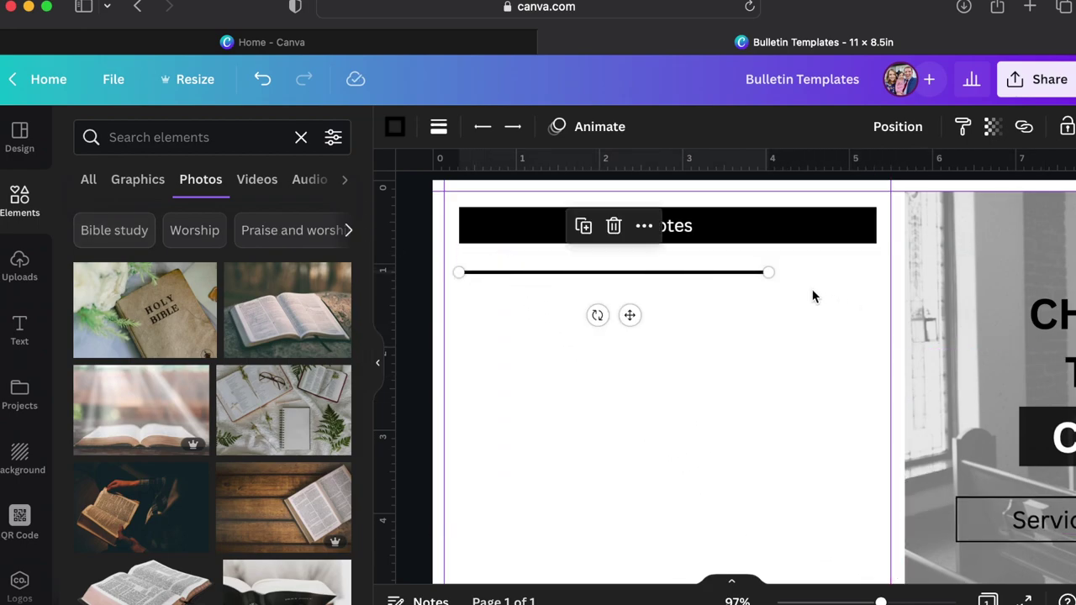
left_click_drag(769, 272, 876, 270)
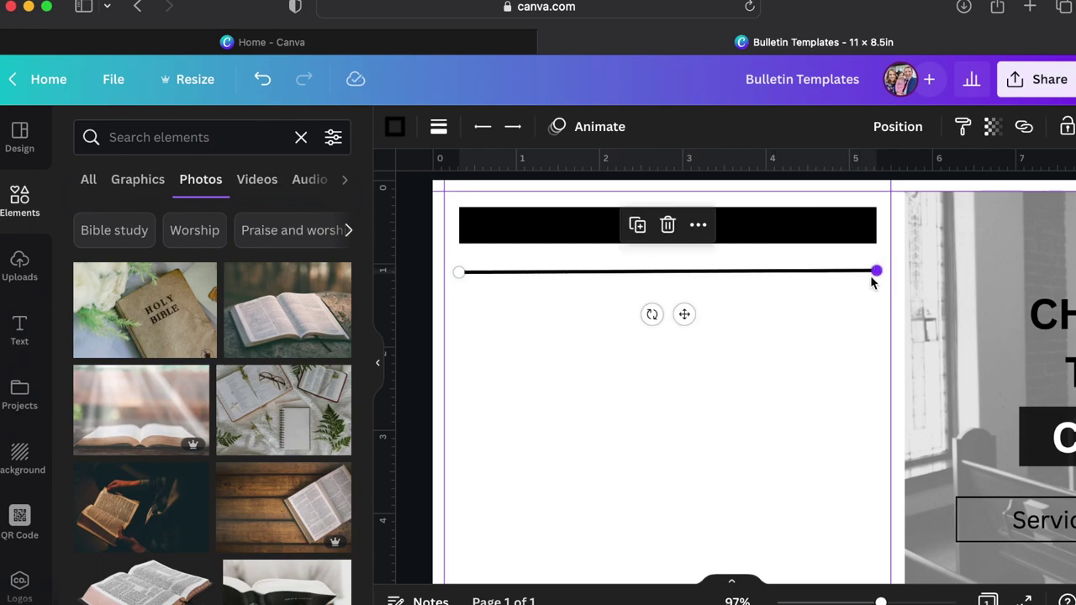
Set the line weight to 1 and match the line's length to the Notes bar width.
left_click(439, 126)
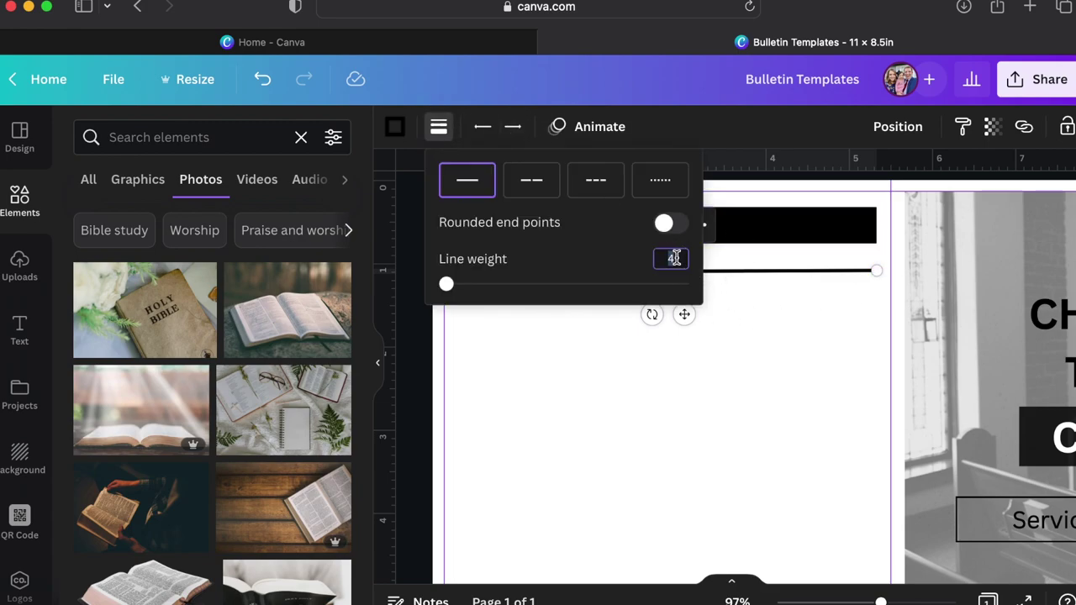
type("1")
key("Return")
left_click(811, 426)
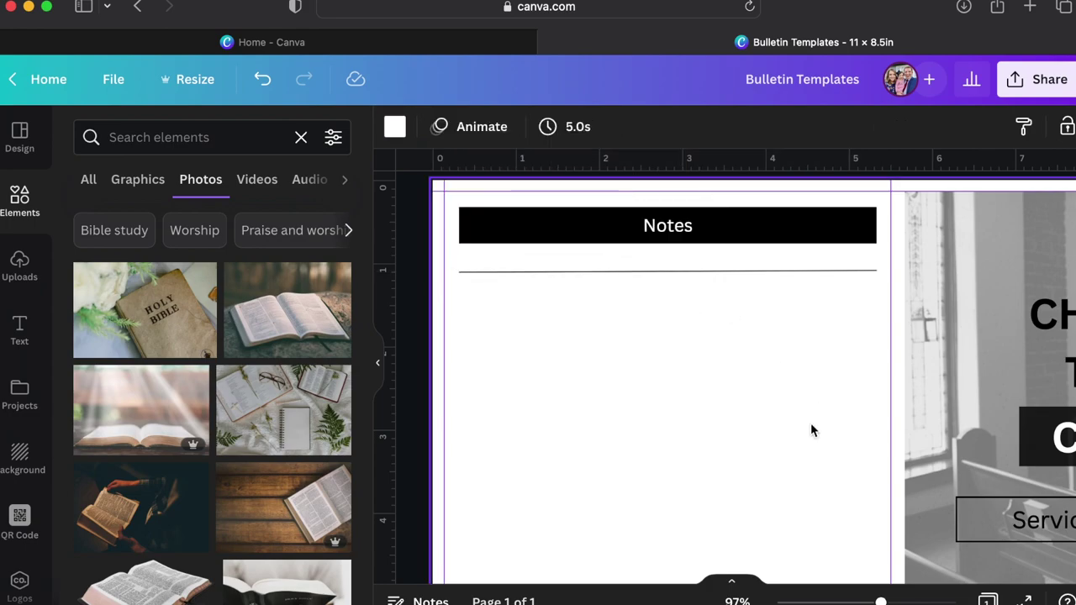
left_click(728, 272)
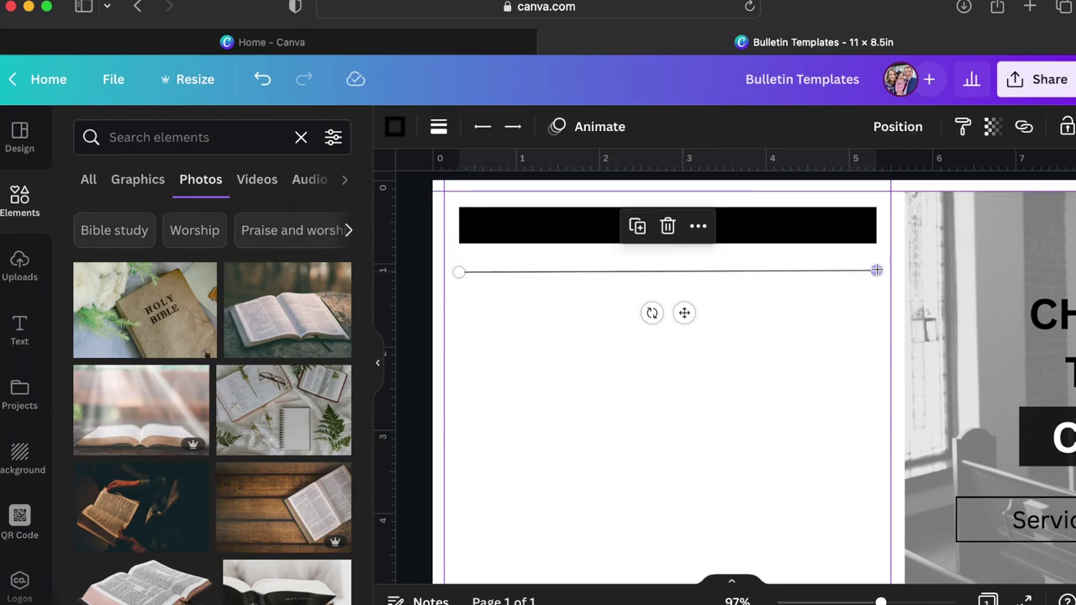
left_click_drag(877, 272, 874, 271)
left_click(853, 317)
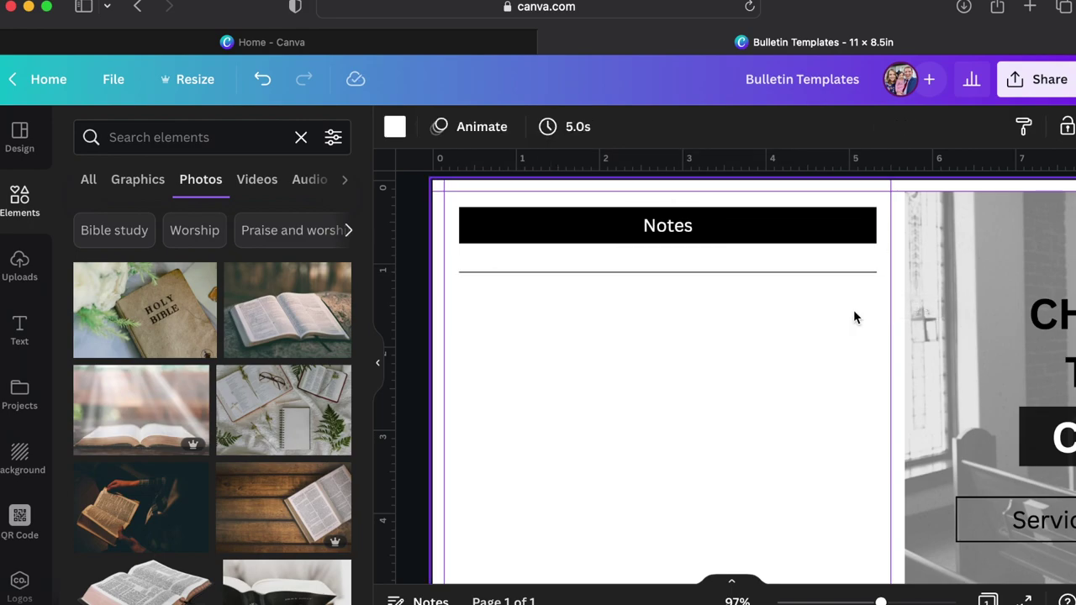
Duplicate the ruled line six times and move the newest copy lower down the panel.
left_click(836, 274)
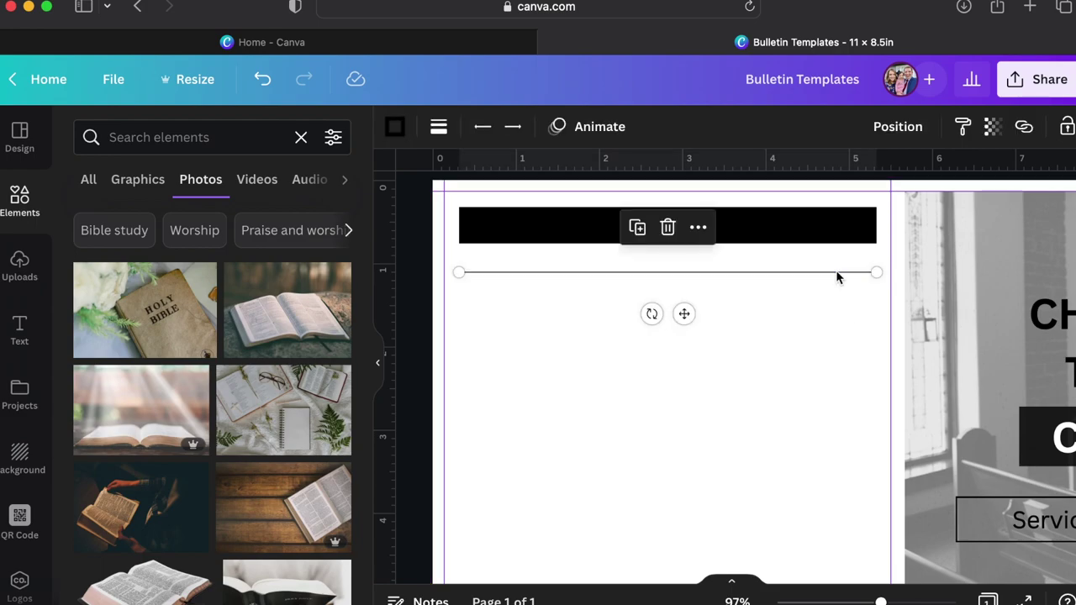
key("super+d")
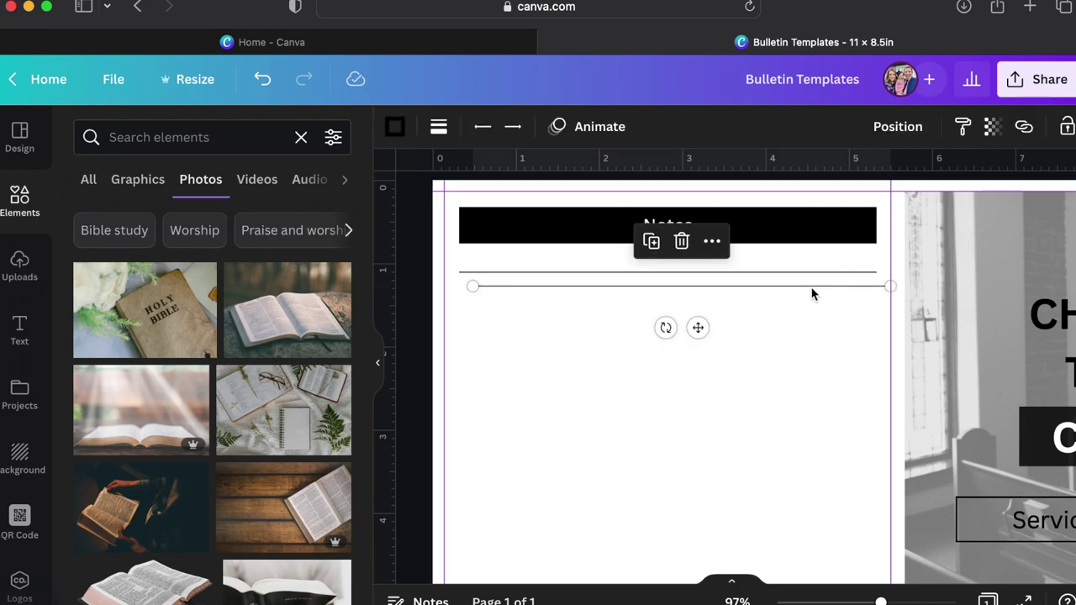
key("super+d")
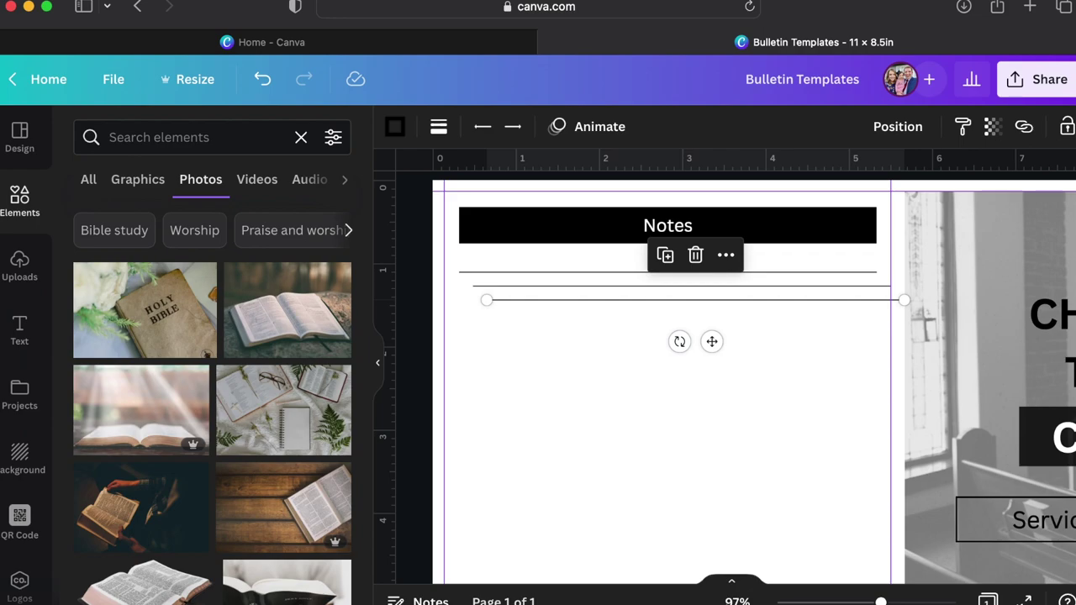
key("super+d")
key("super+d")
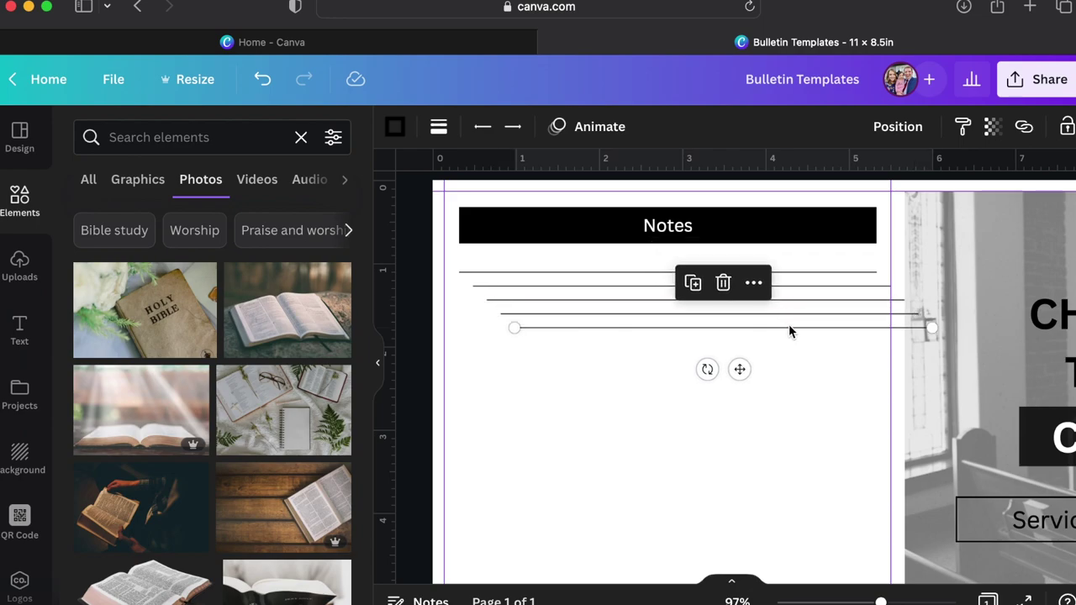
key("super+d")
key("super+d")
key("super+d")
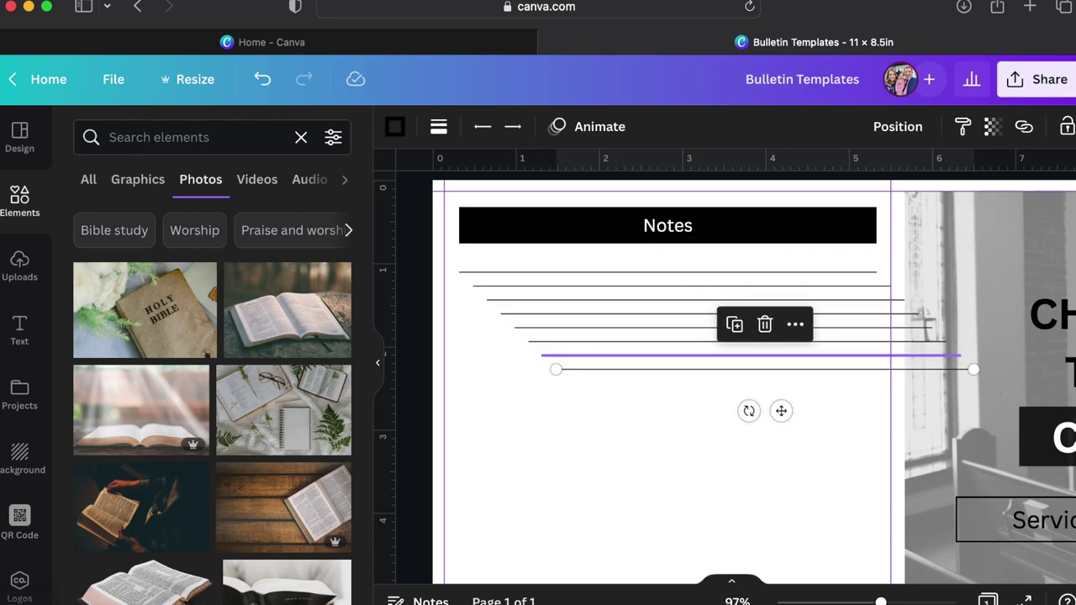
key("super+d")
key("super+d")
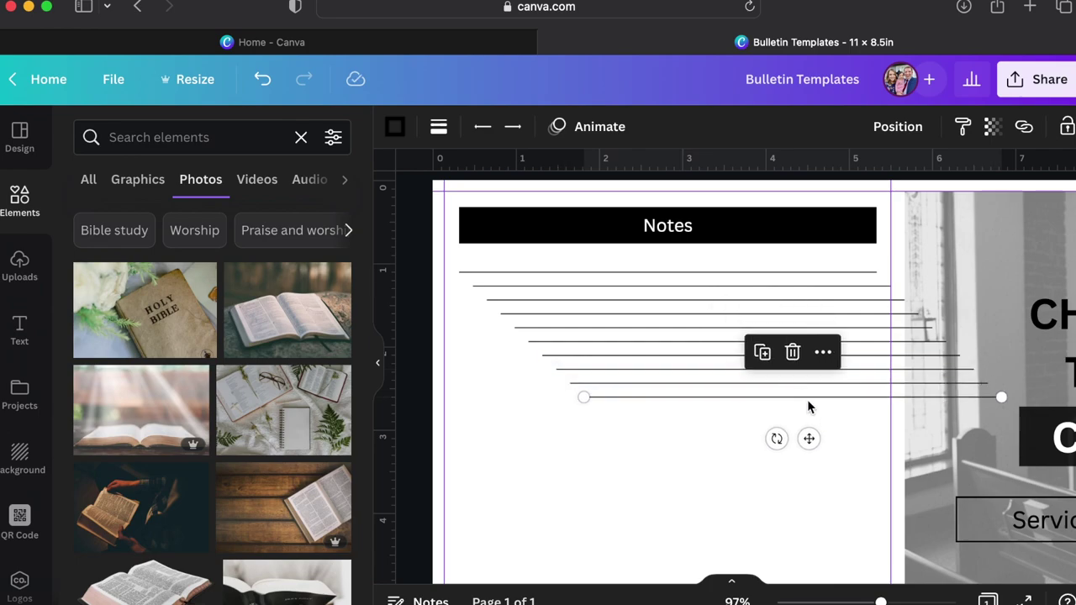
key("super+d")
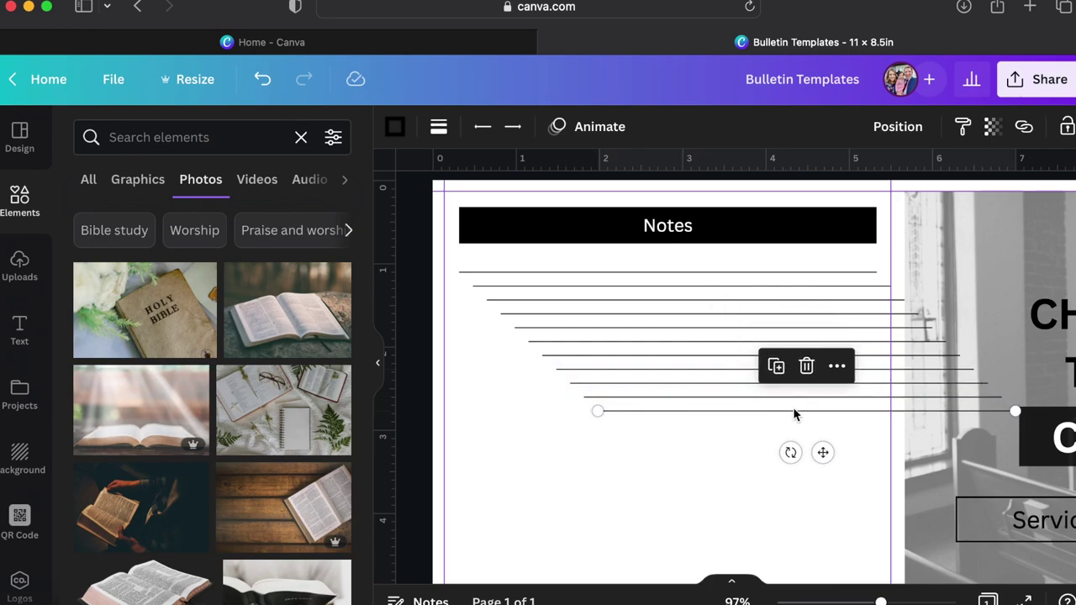
left_click_drag(794, 411, 660, 516)
Centre-align all the note lines and move them back under the Notes header.
scroll(661, 516, "down", 3)
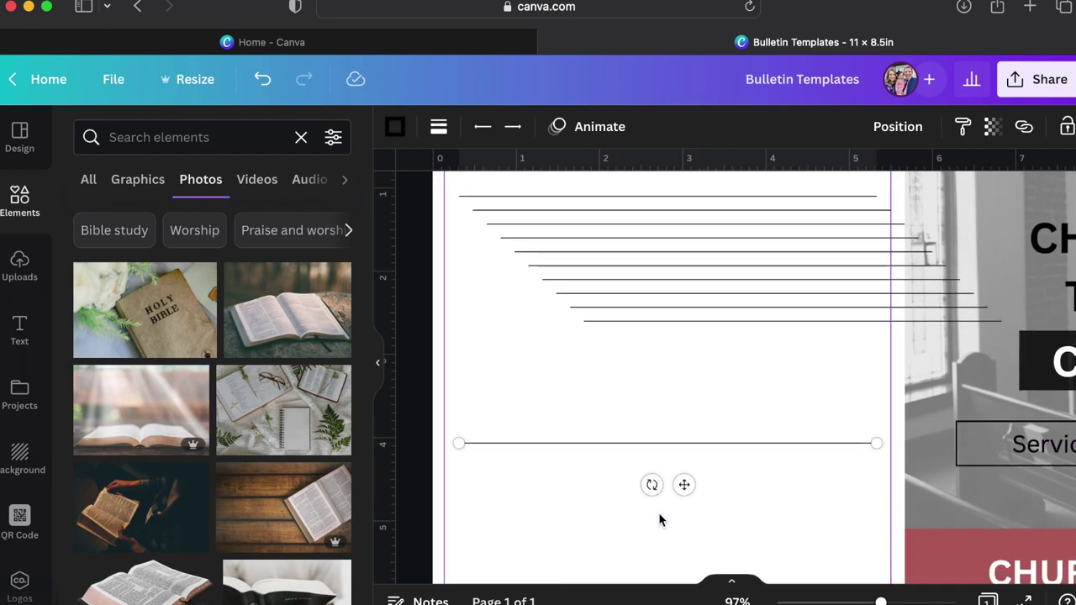
scroll(659, 519, "down", 3)
scroll(659, 519, "up", 4)
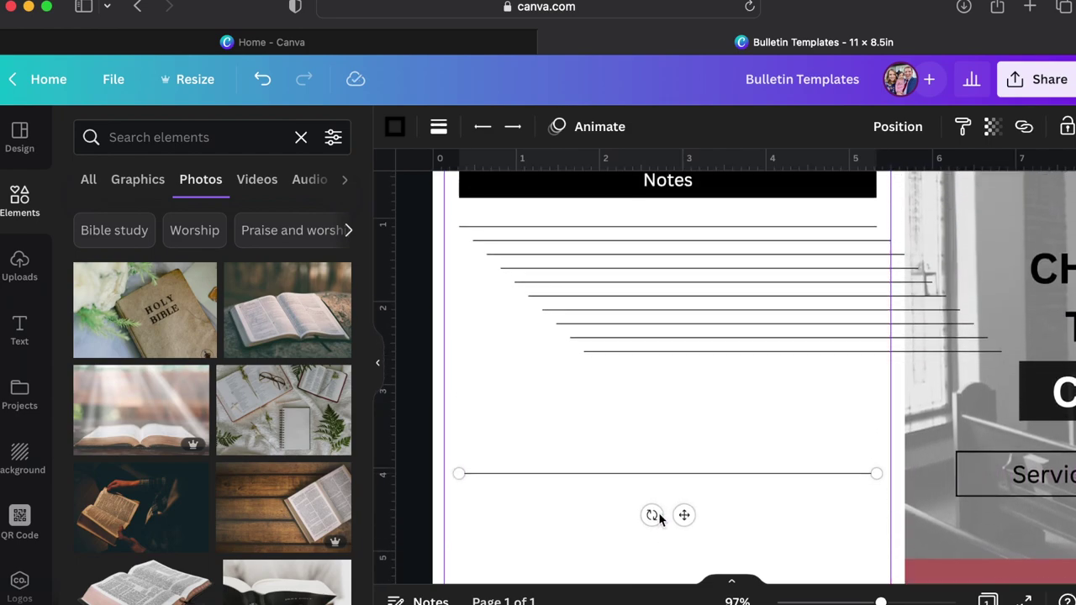
left_click_drag(743, 513, 595, 231)
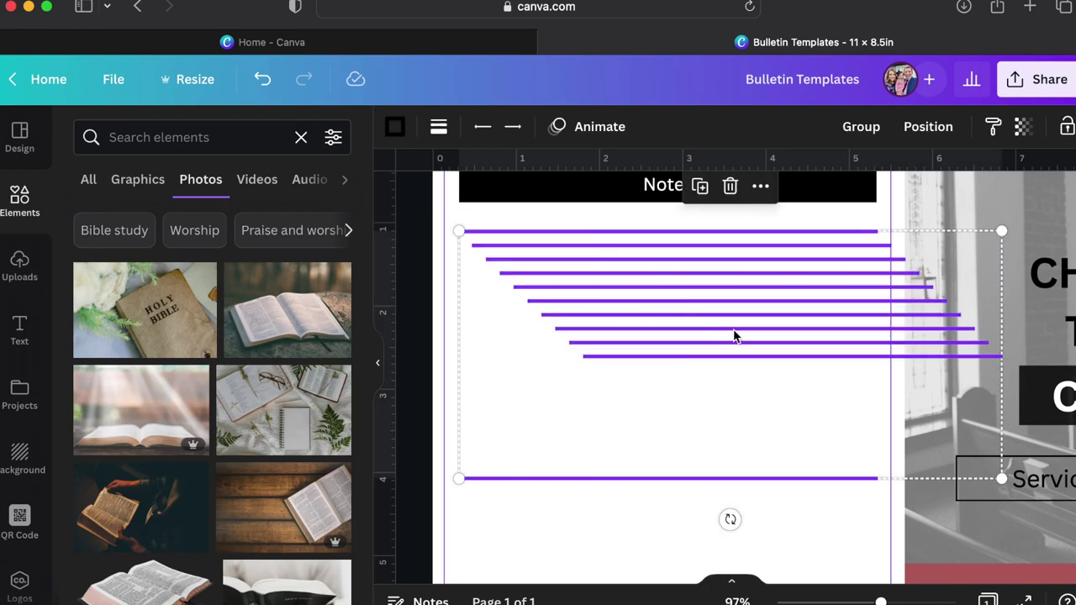
left_click(928, 127)
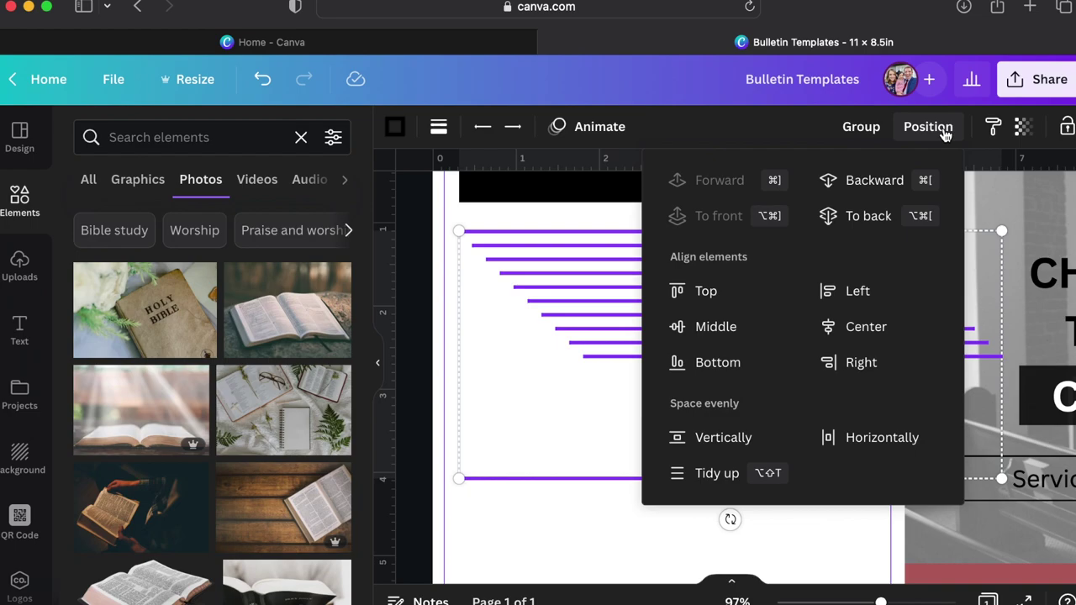
left_click(861, 328)
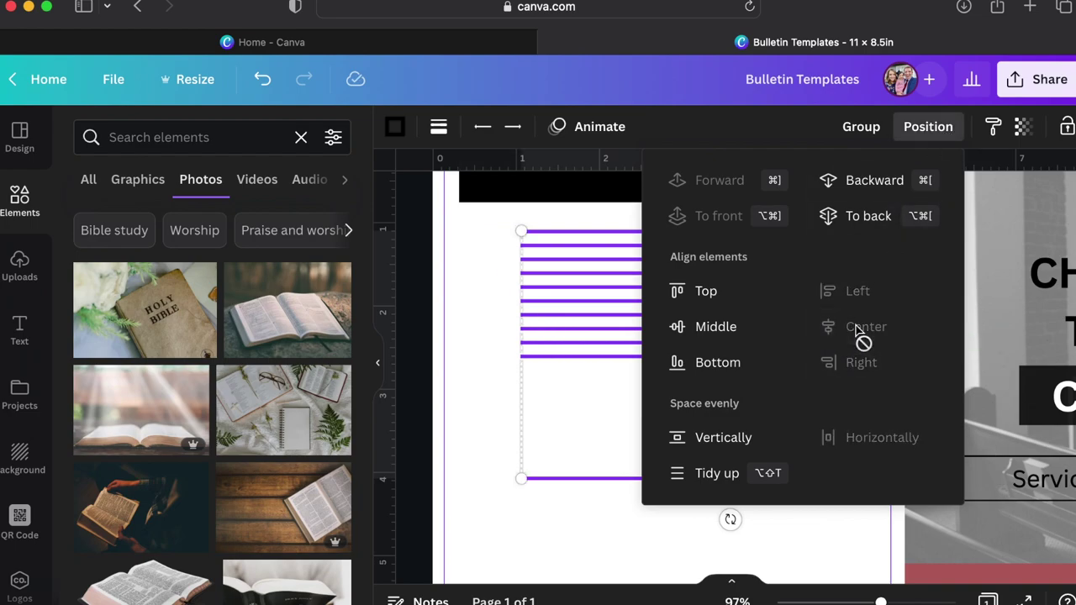
left_click_drag(607, 355, 547, 350)
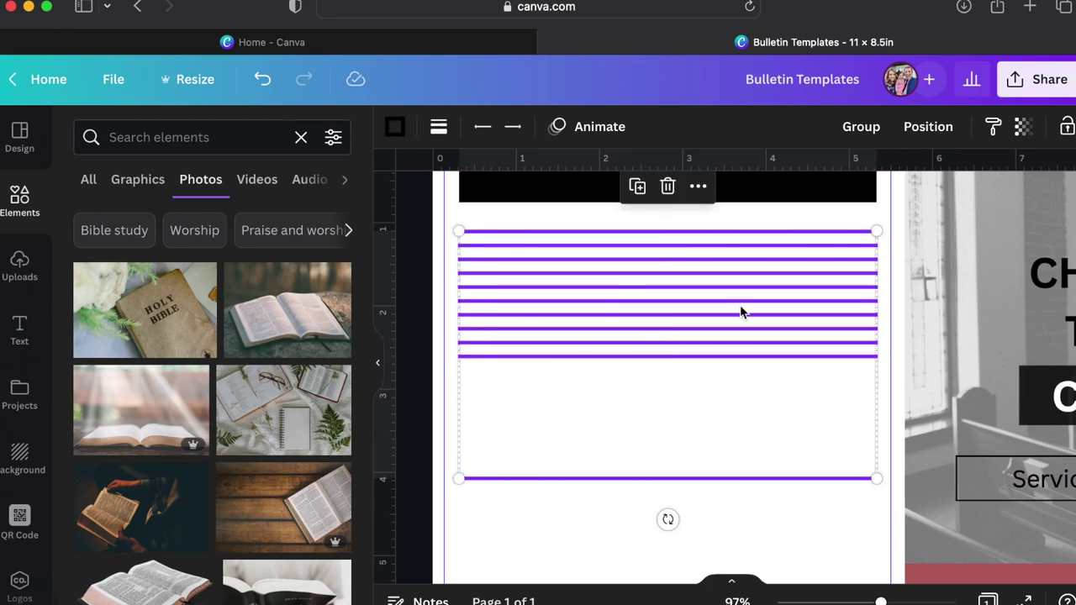
Space the note lines evenly vertically, then reselect all eleven lines.
left_click(928, 126)
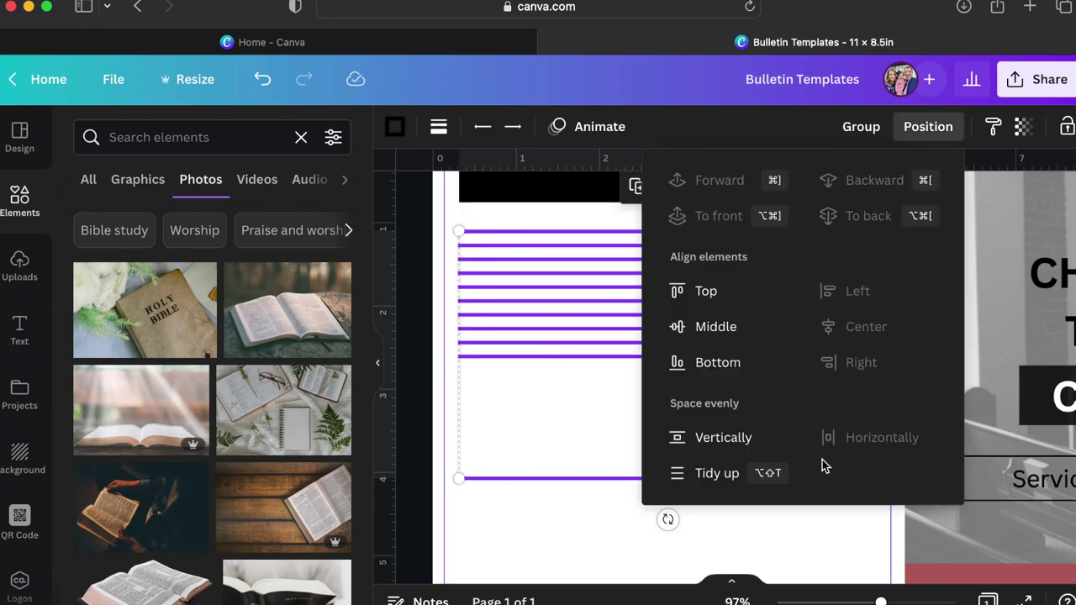
left_click(716, 479)
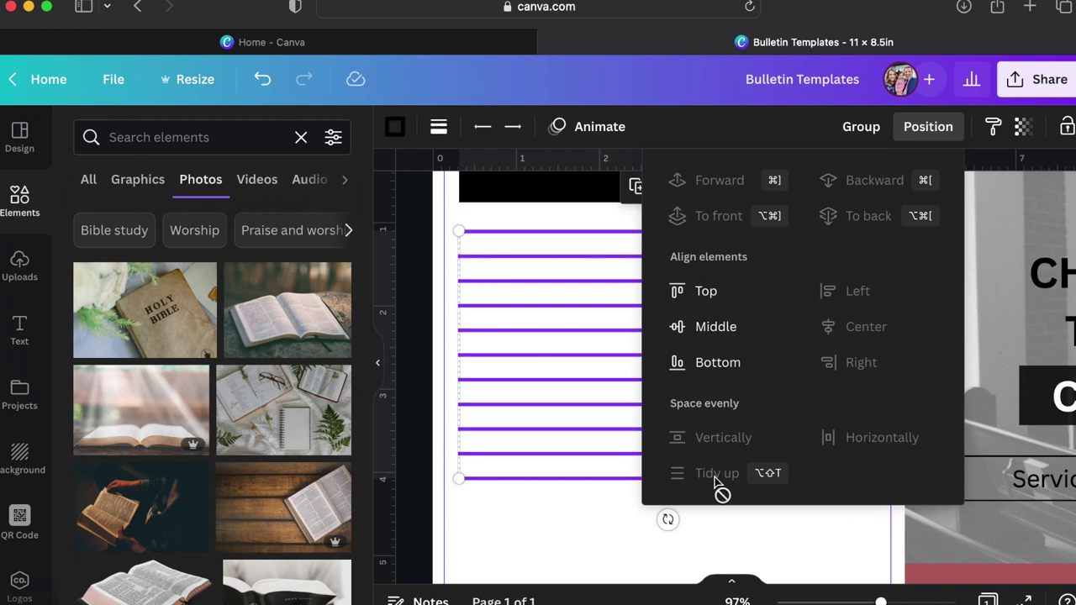
left_click(586, 536)
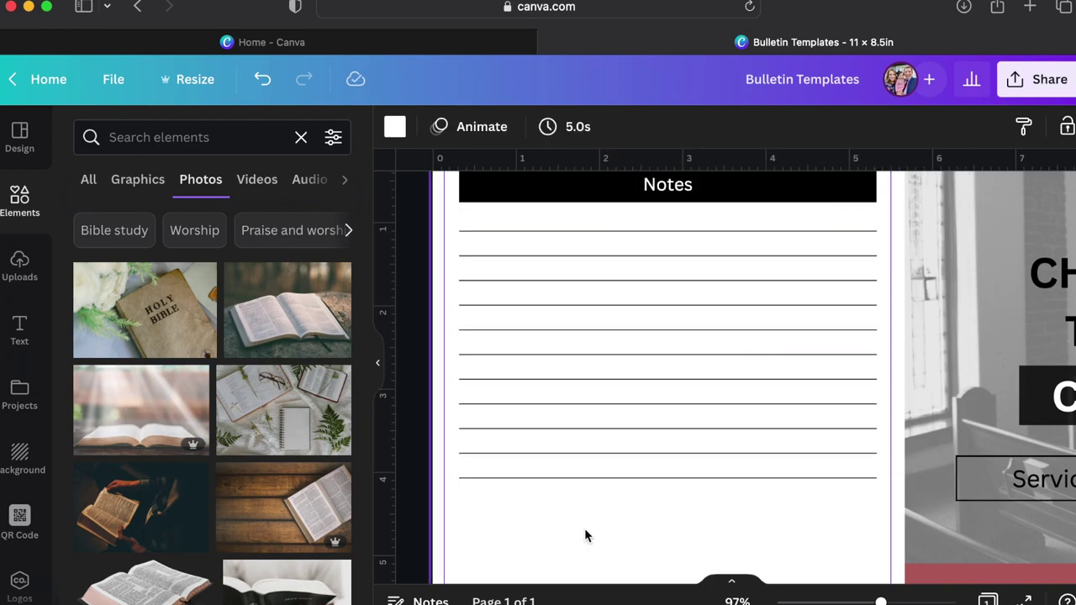
scroll(584, 528, "down", 5)
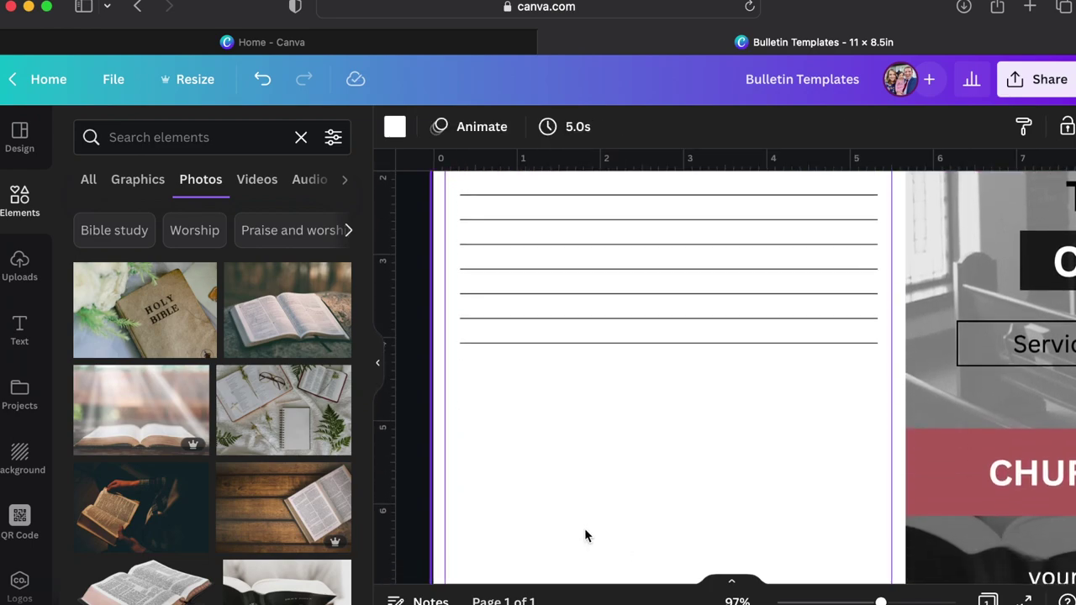
scroll(584, 528, "up", 5)
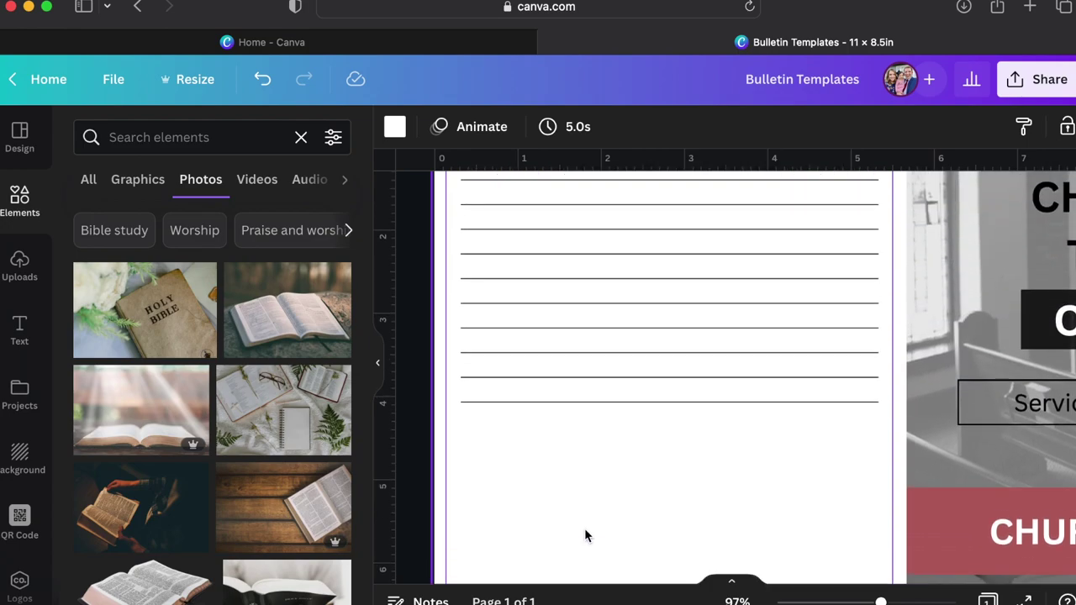
scroll(584, 536, "up", 1)
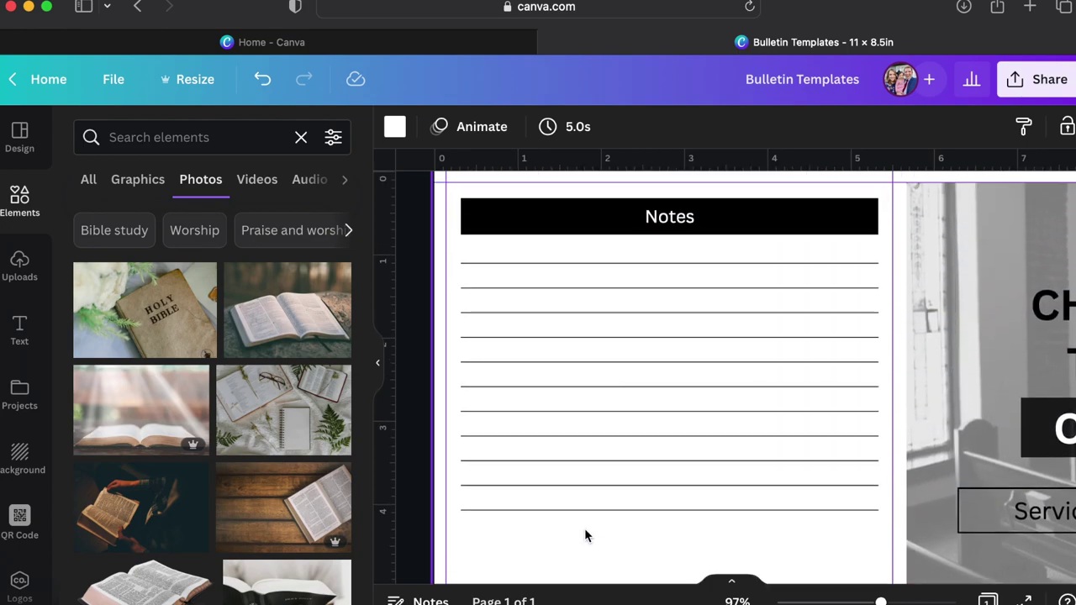
left_click_drag(613, 541, 588, 256)
Group the eleven selected note lines into a single object.
right_click(583, 268)
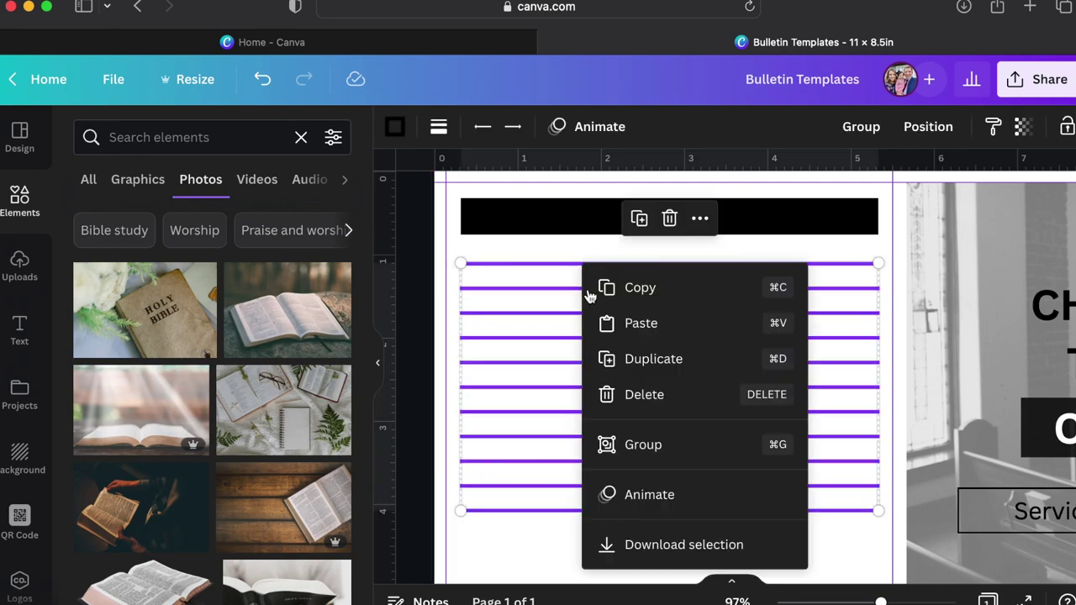
left_click(643, 445)
scroll(664, 454, "down", 2)
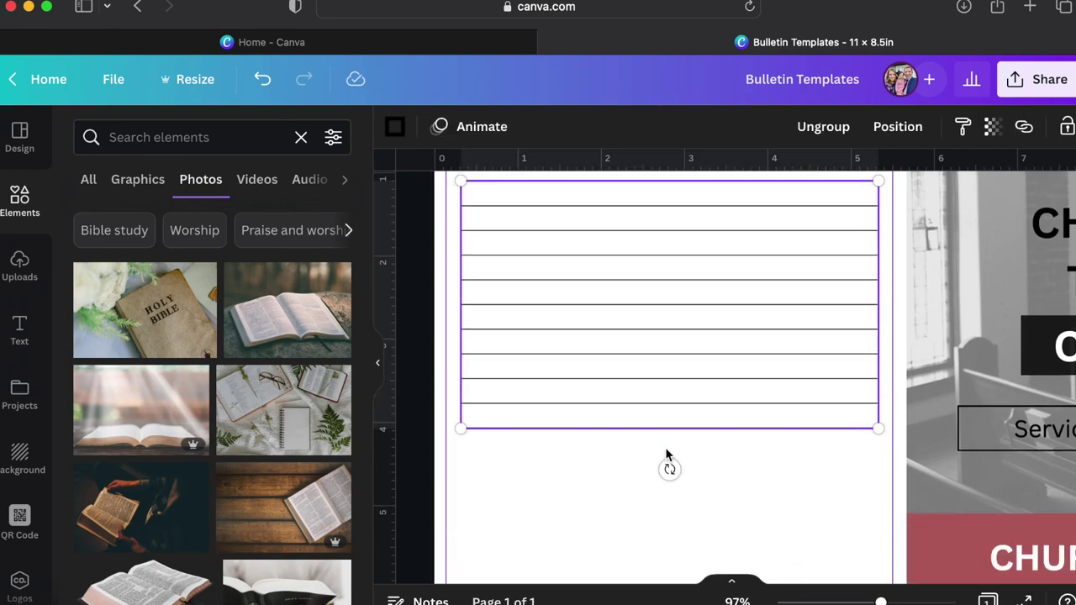
left_click(717, 498)
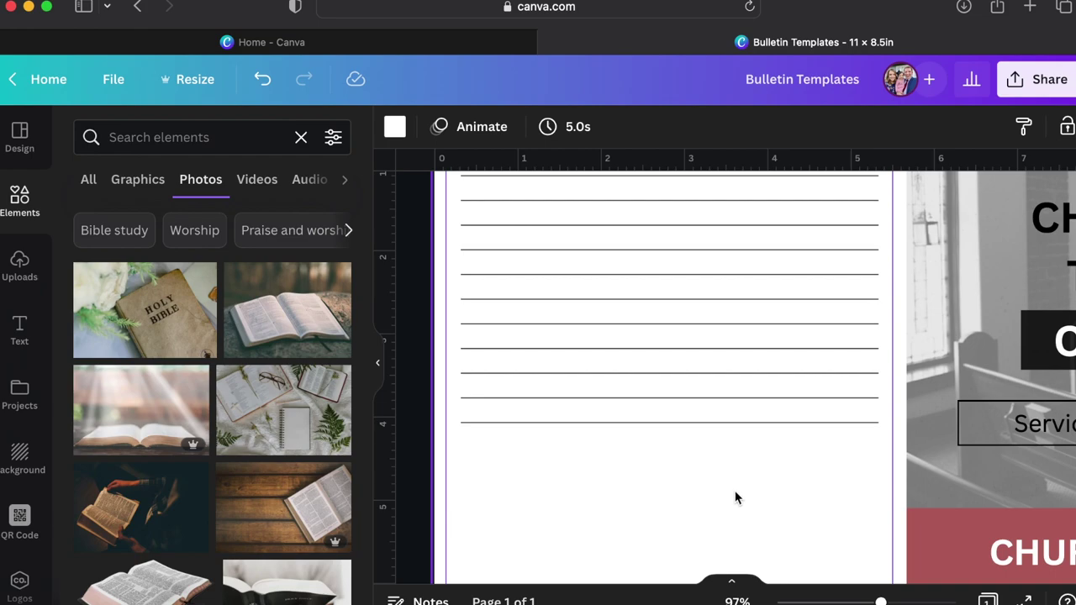
scroll(736, 497, "up", 2)
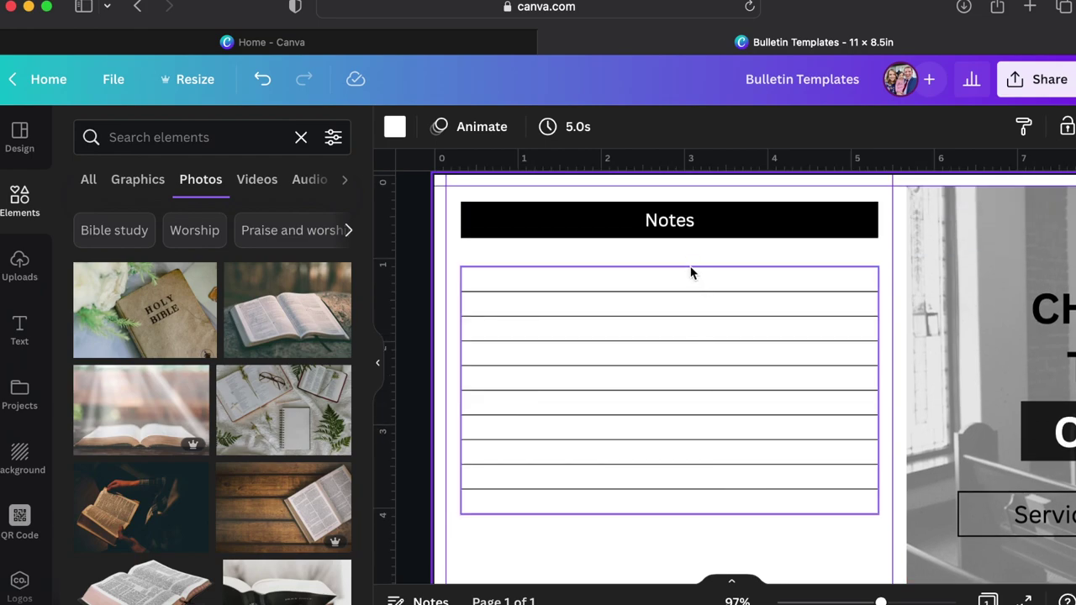
left_click(685, 228)
Move the Notes bar below the lines, narrow it, and relabel it 'Connect'.
left_click_drag(685, 229, 630, 547)
scroll(627, 550, "down", 2)
scroll(627, 549, "down", 2)
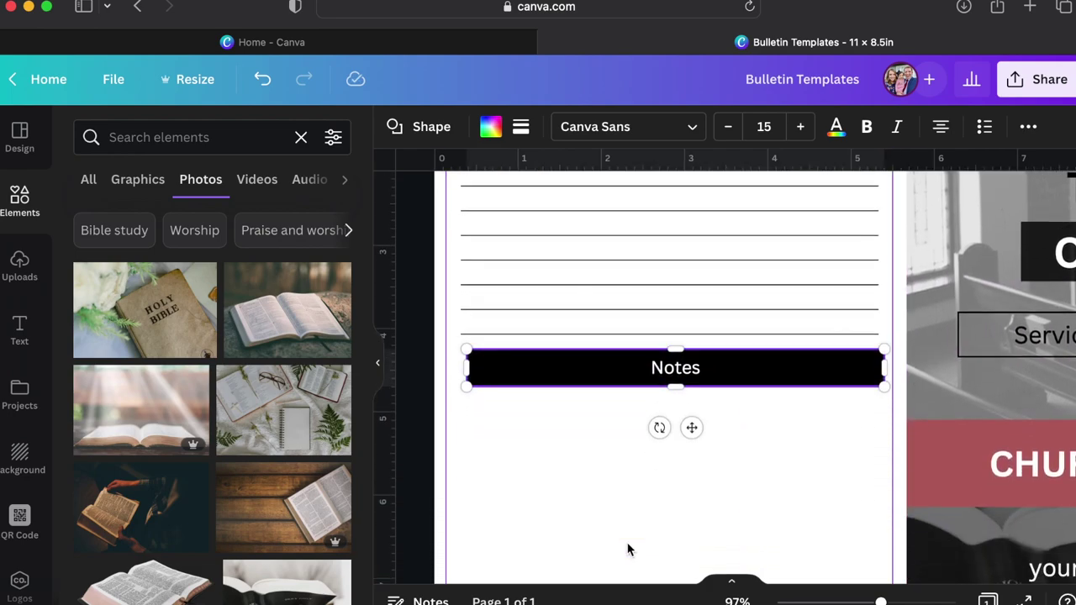
left_click_drag(571, 360, 569, 380)
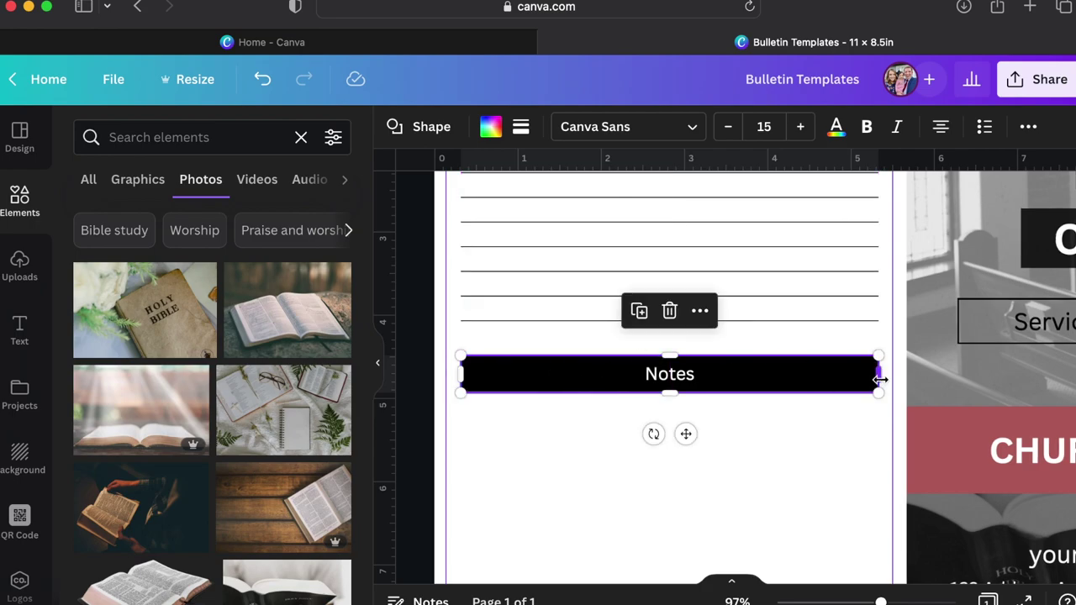
left_click_drag(879, 380, 748, 374)
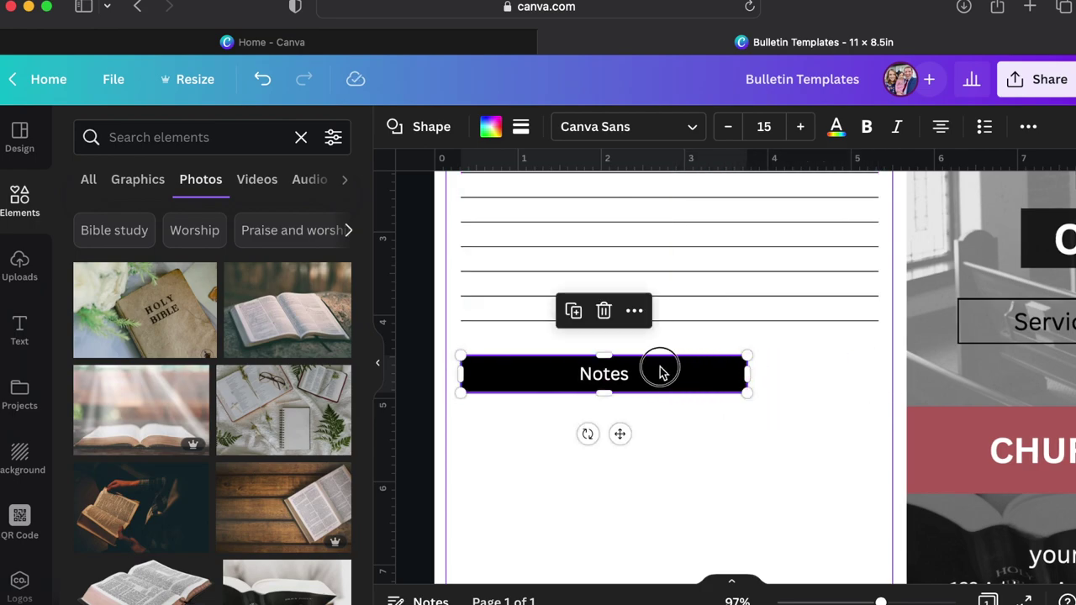
double_click(660, 371)
type("Conne")
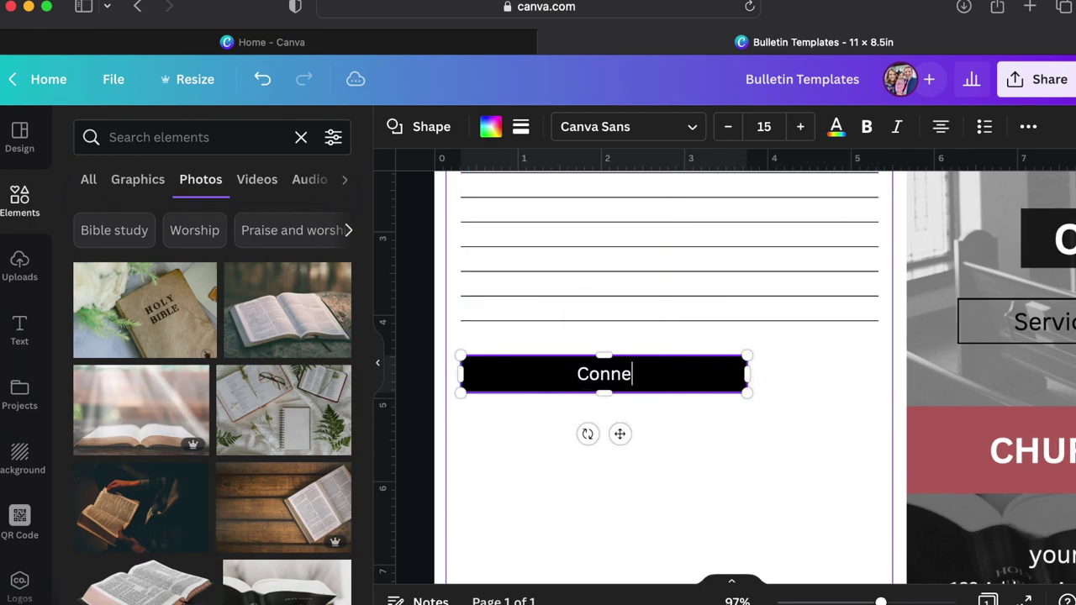
type("ct")
left_click(688, 445)
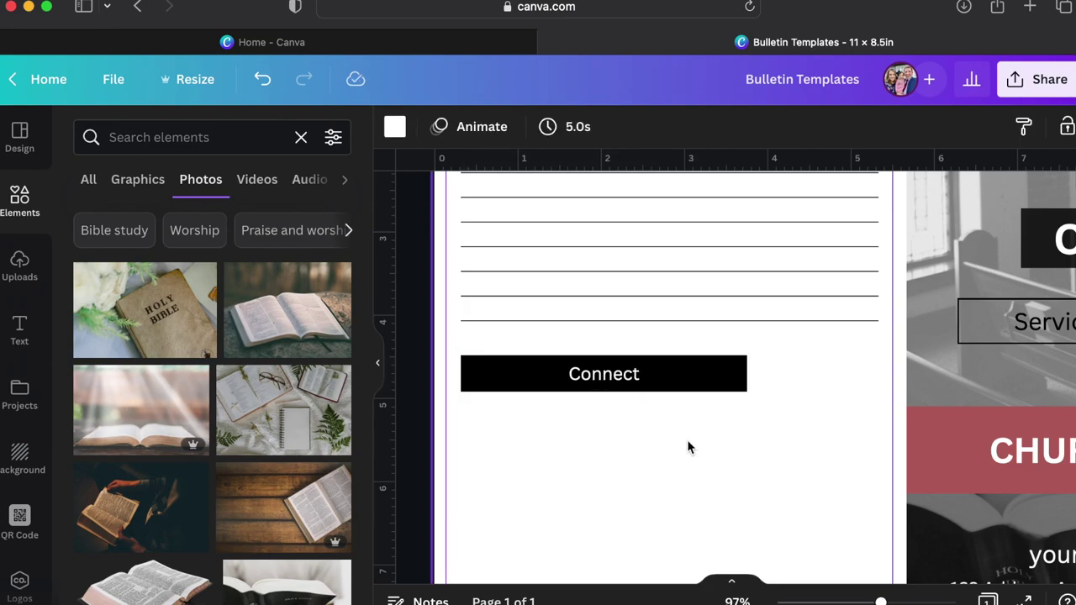
Duplicate the Connect bar beside itself, shorten the copy and relabel it 'Updates'.
left_click(670, 364)
key("super+d")
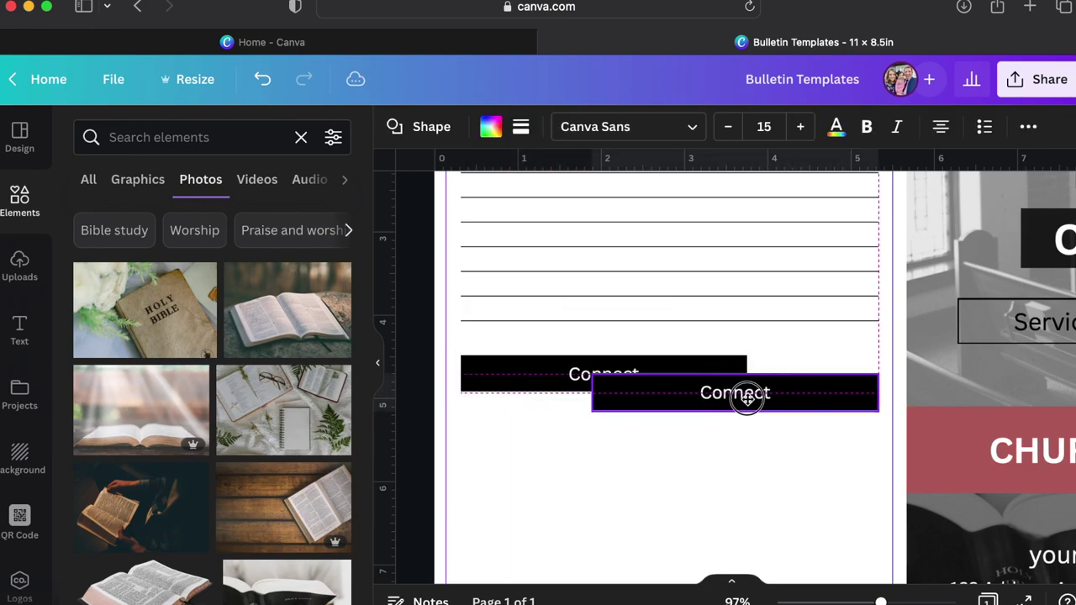
left_click_drag(747, 400, 733, 380)
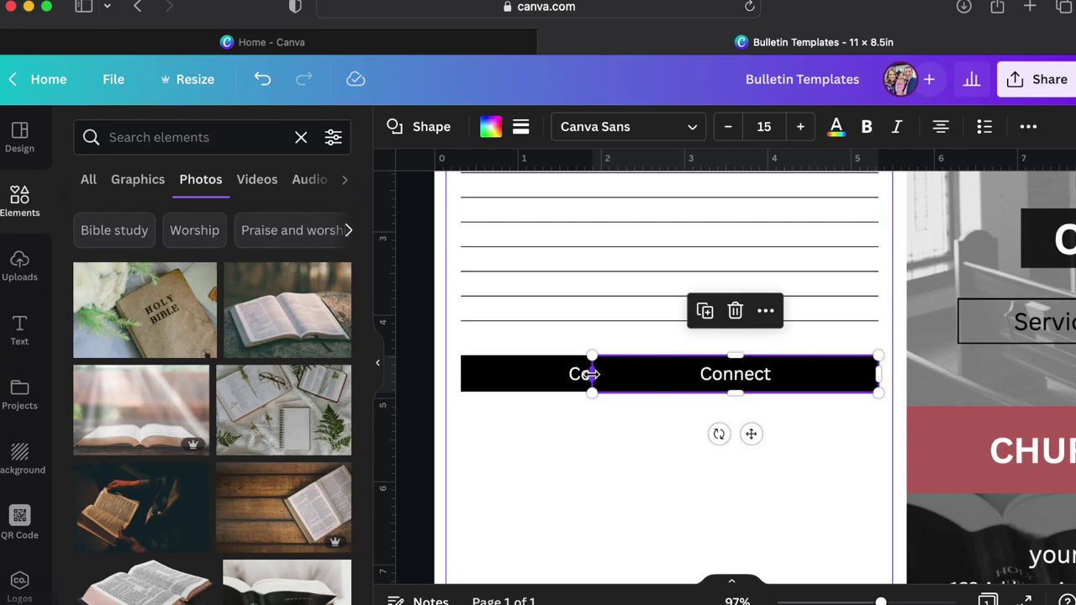
left_click_drag(591, 374, 732, 375)
left_click(736, 382)
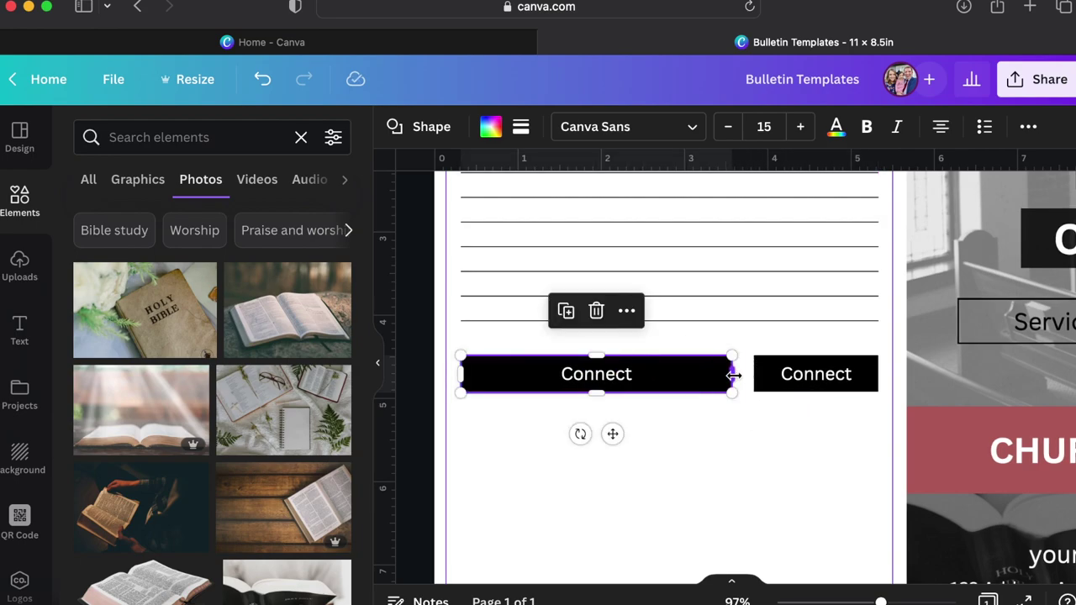
left_click(801, 376)
double_click(801, 376)
type("Up")
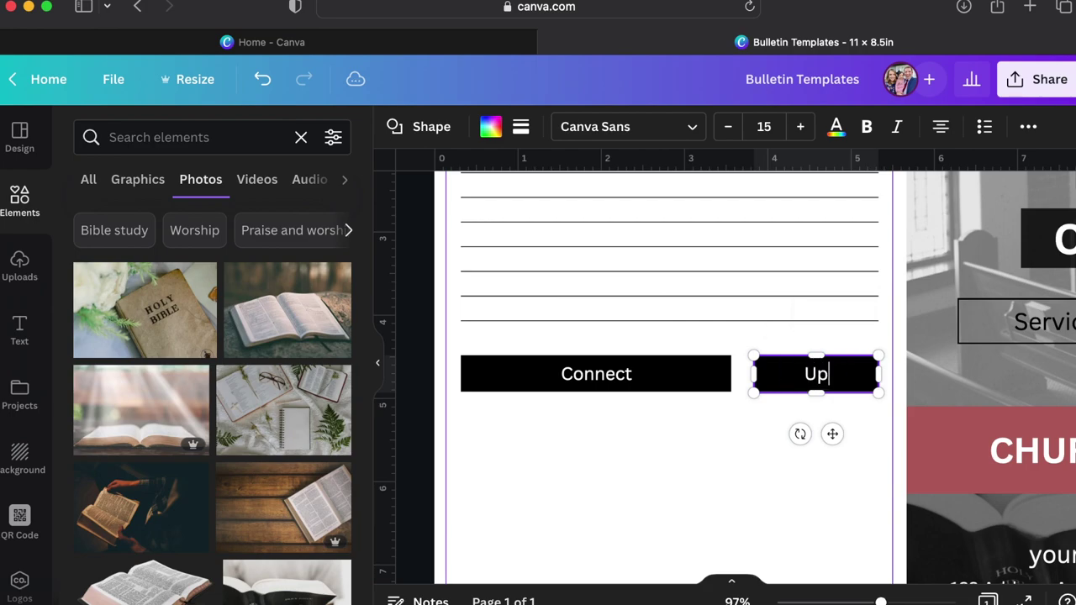
type("dates")
left_click_drag(752, 368, 738, 370)
left_click(674, 468)
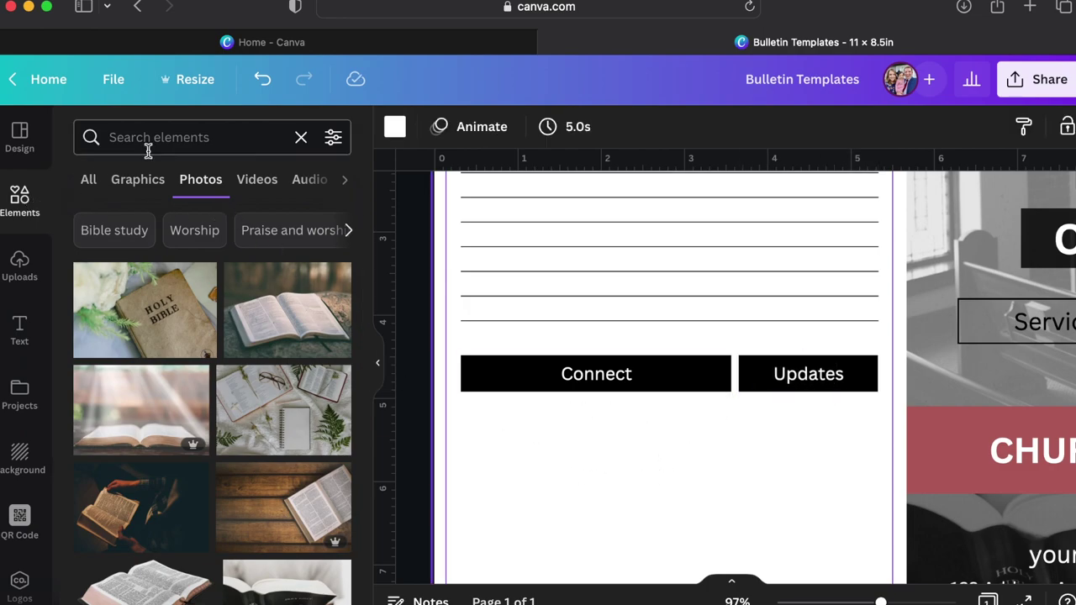
left_click(169, 137)
Search 'twitter', add the Twitter bird graphic and shrink it below the Connect bar.
type("twitter")
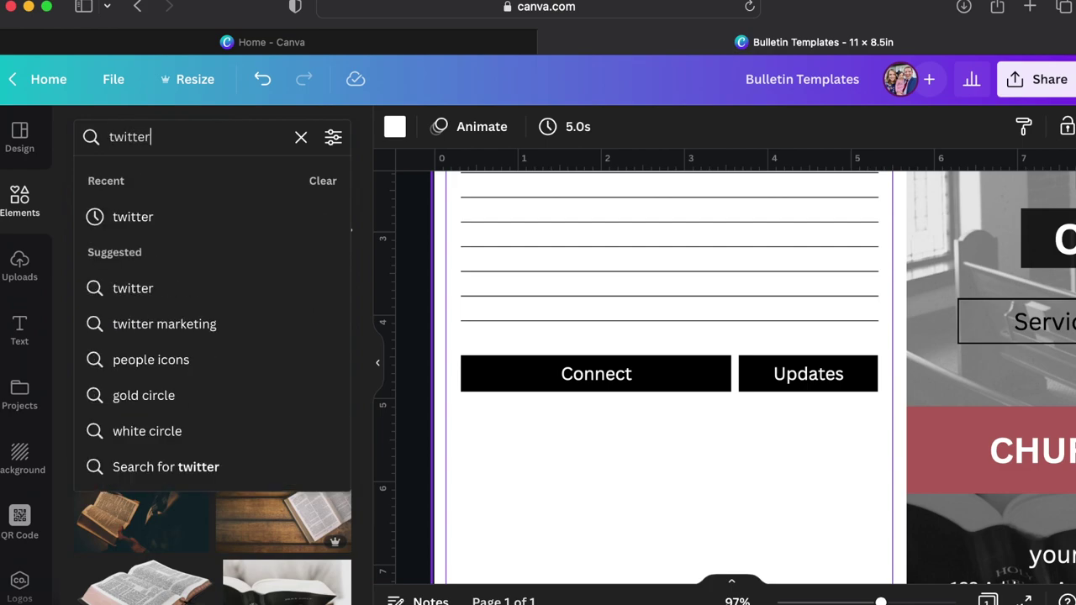
key("Return")
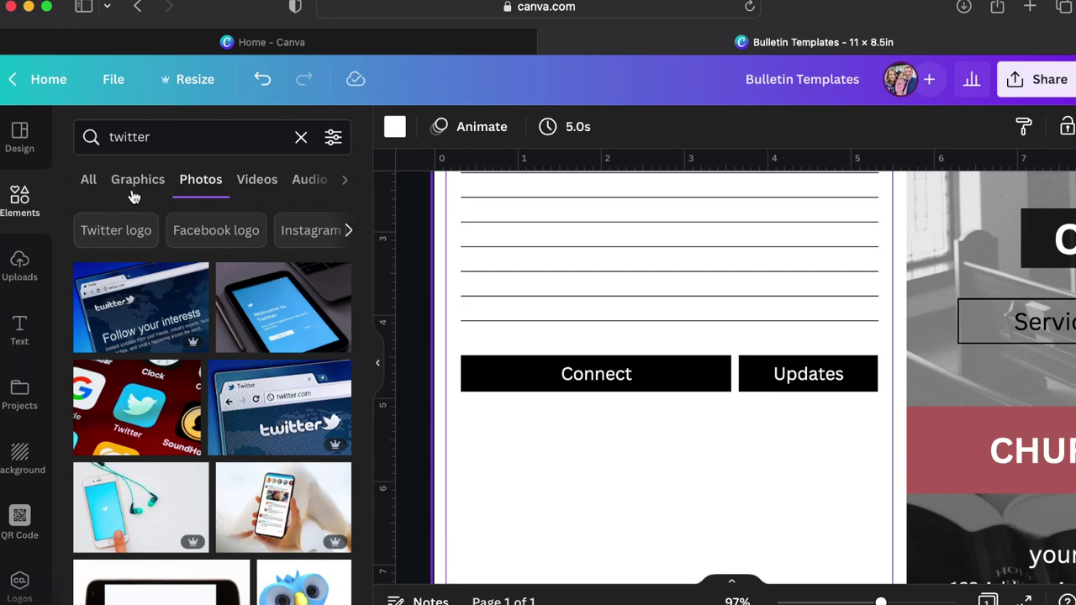
left_click(88, 183)
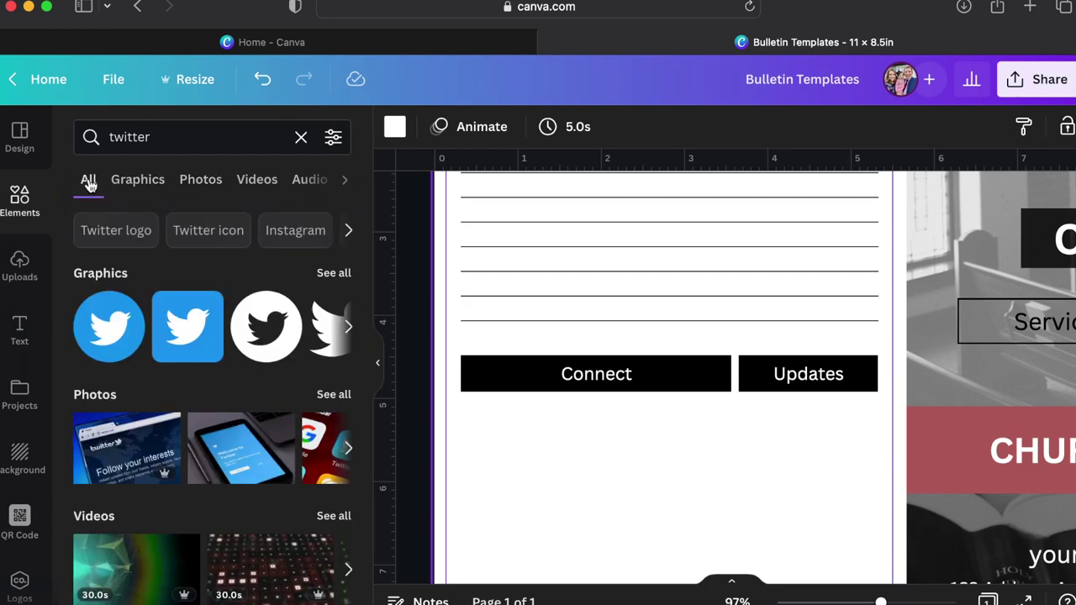
left_click(199, 347)
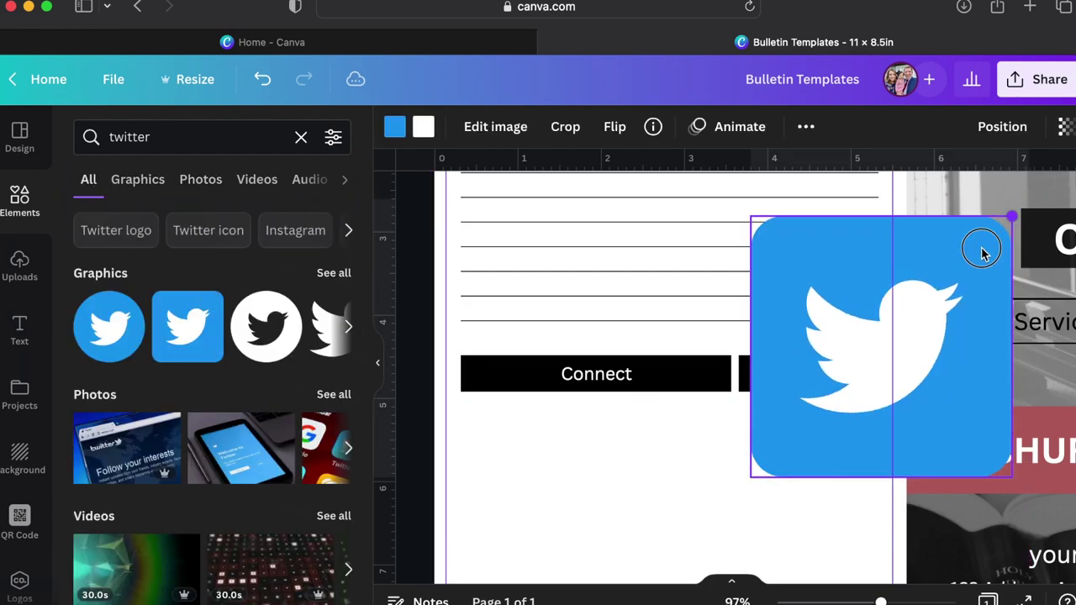
left_click_drag(982, 251, 489, 421)
Search 'facebook', add the dark blue Facebook graphic and shrink it beside Twitter.
double_click(173, 140)
type("fa")
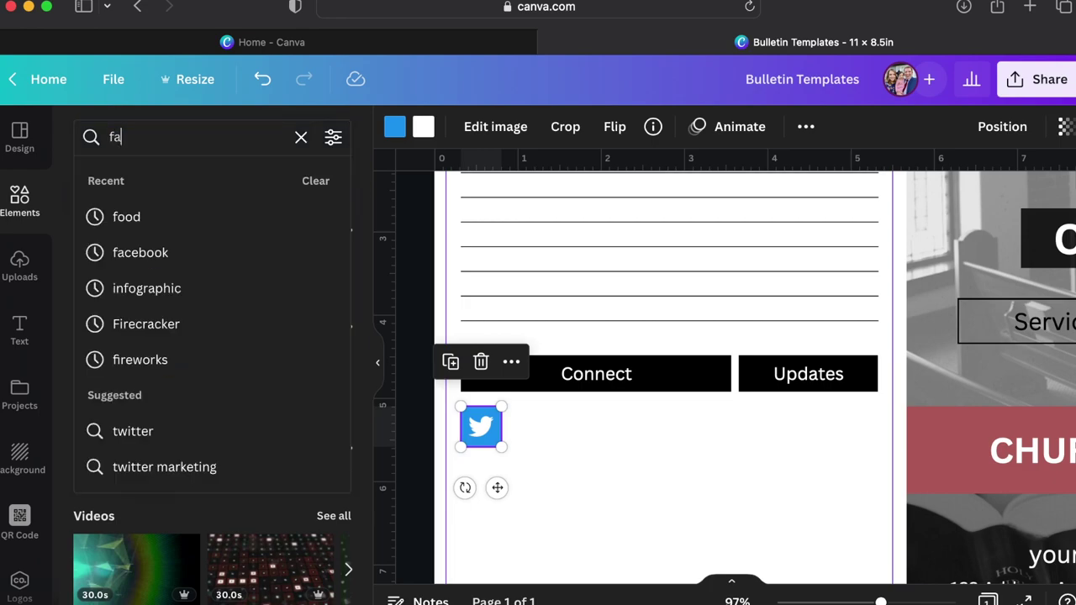
type("cebook")
key("Return")
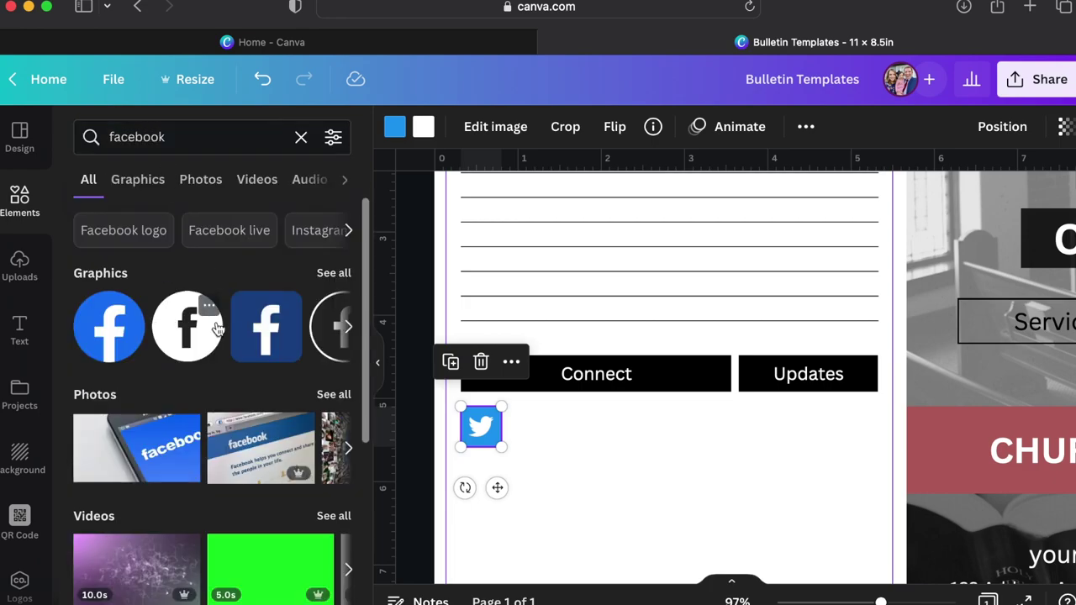
left_click(273, 332)
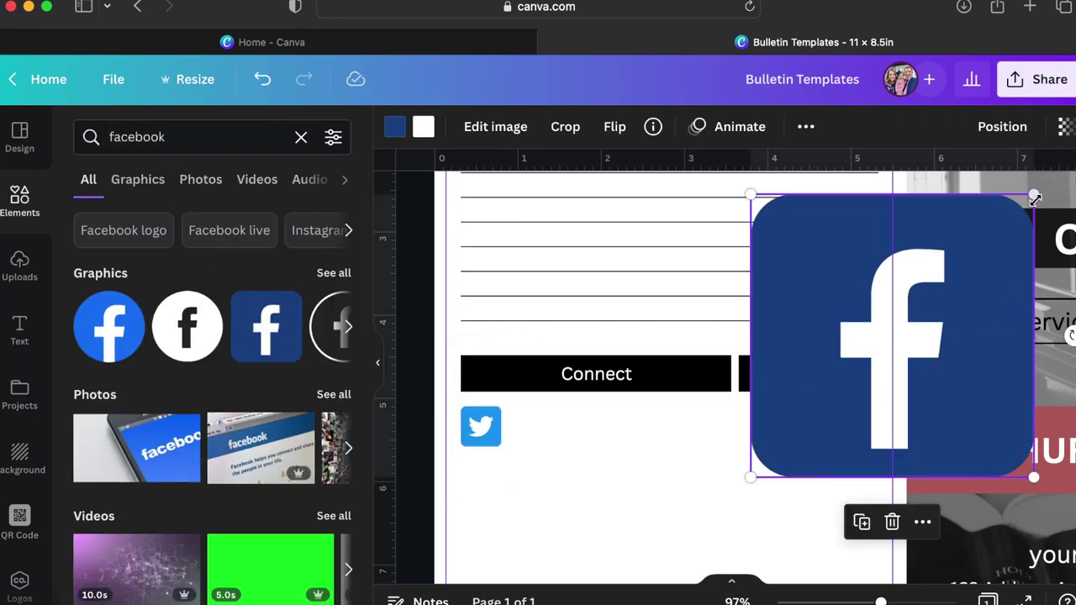
left_click_drag(1033, 195, 551, 406)
Search 'insta' graphics and place the pink Instagram icon to the right of Facebook.
left_click(606, 450)
left_click(210, 136)
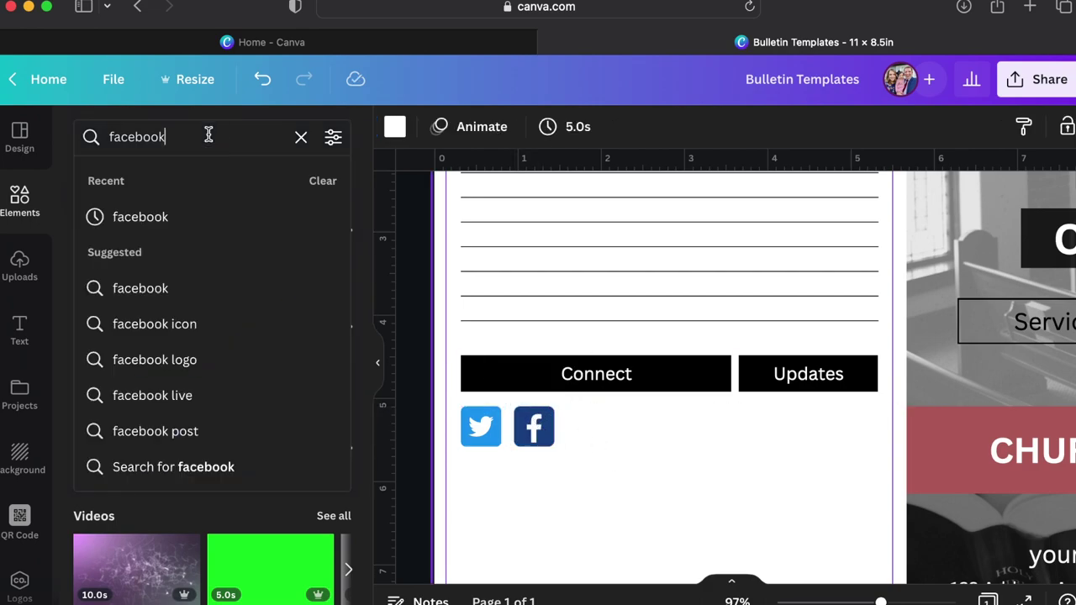
key("super+a")
key("BackSpace")
type("insta")
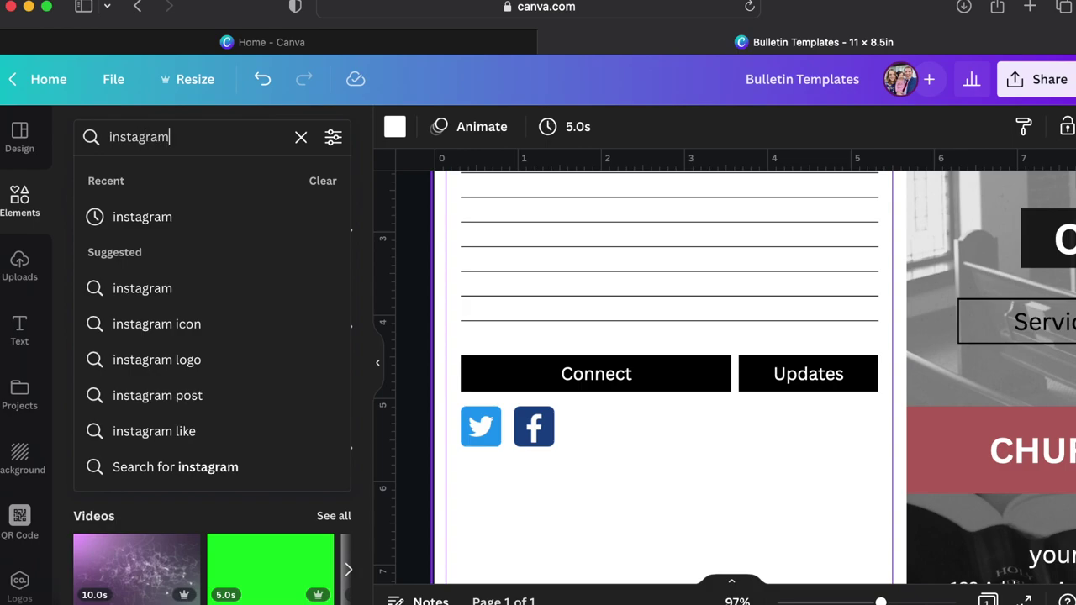
key("Return")
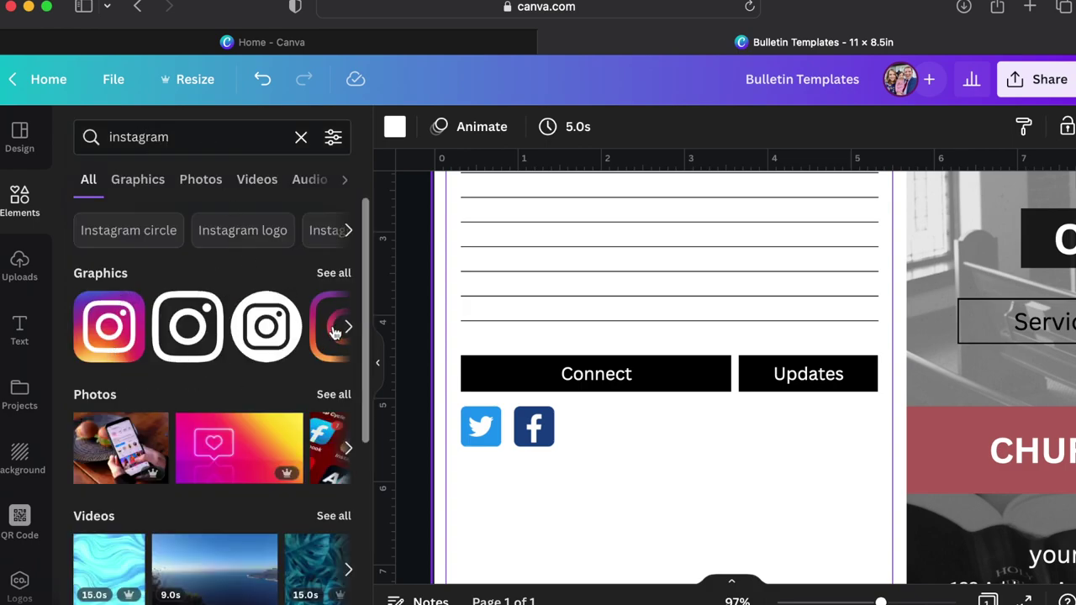
left_click(333, 274)
scroll(286, 395, "down", 5)
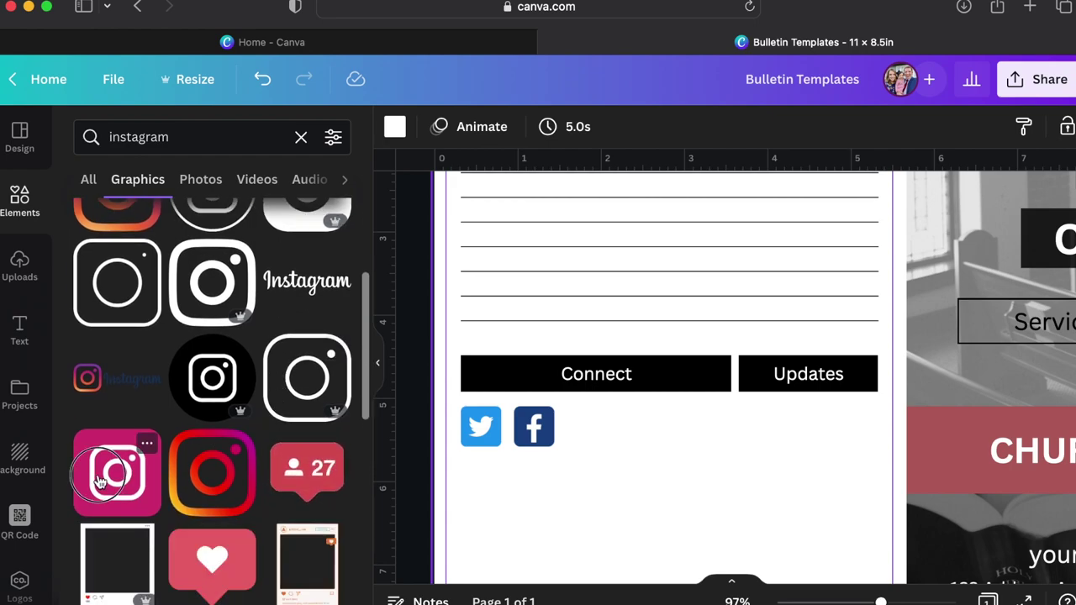
left_click(158, 452)
left_click_drag(979, 211, 611, 447)
left_click(680, 458)
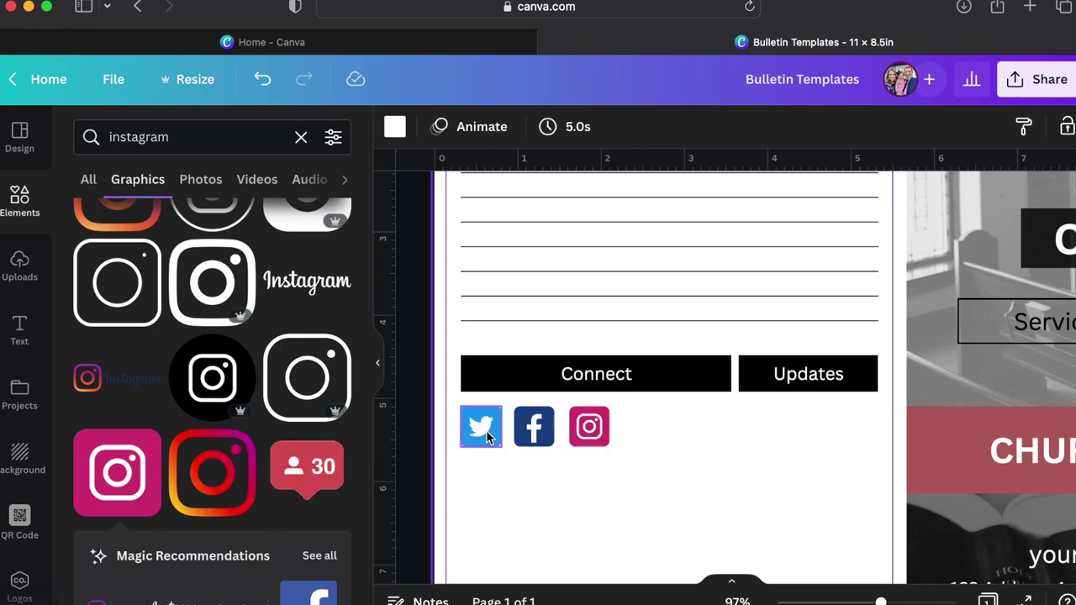
left_click(222, 138)
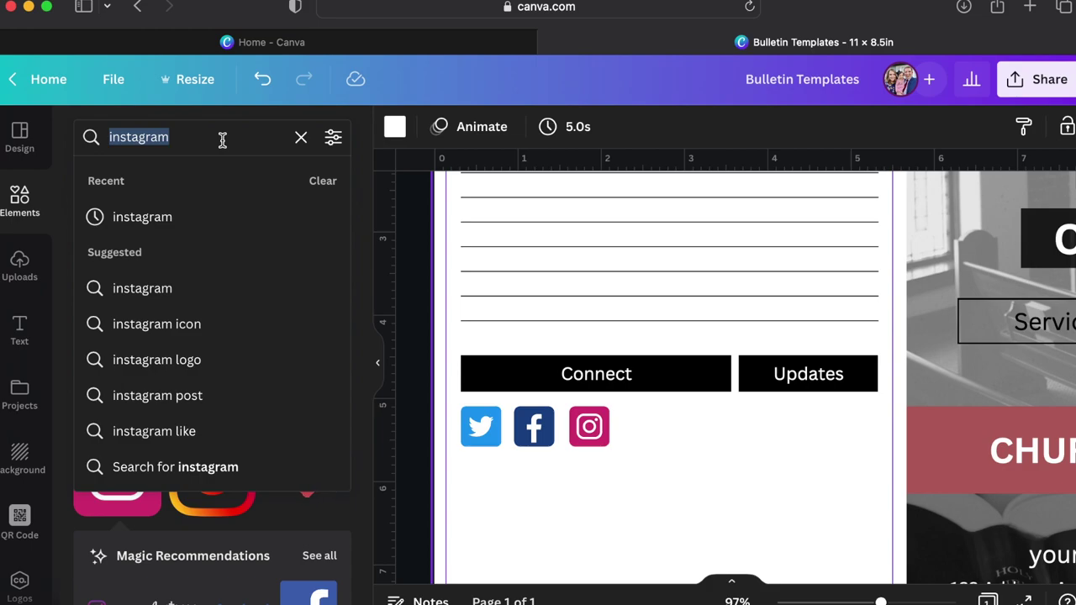
Search 'website square', add the teal globe graphic and shrink it below the Updates bar.
type("website")
key("Return")
scroll(242, 412, "down", 5)
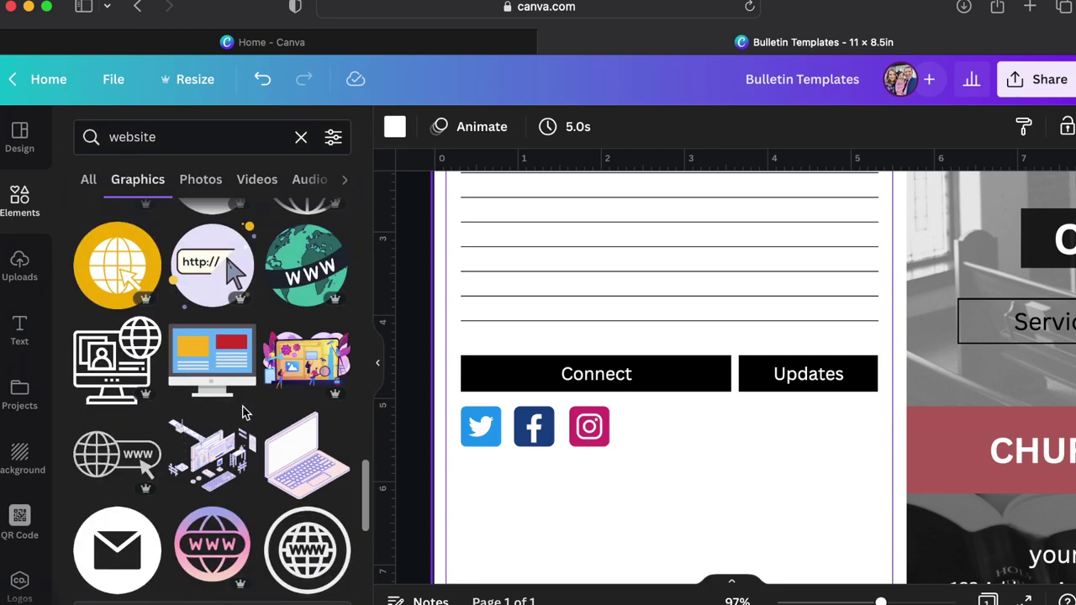
left_click(204, 135)
type("square")
key("Return")
scroll(210, 378, "down", 5)
scroll(178, 321, "up", 5)
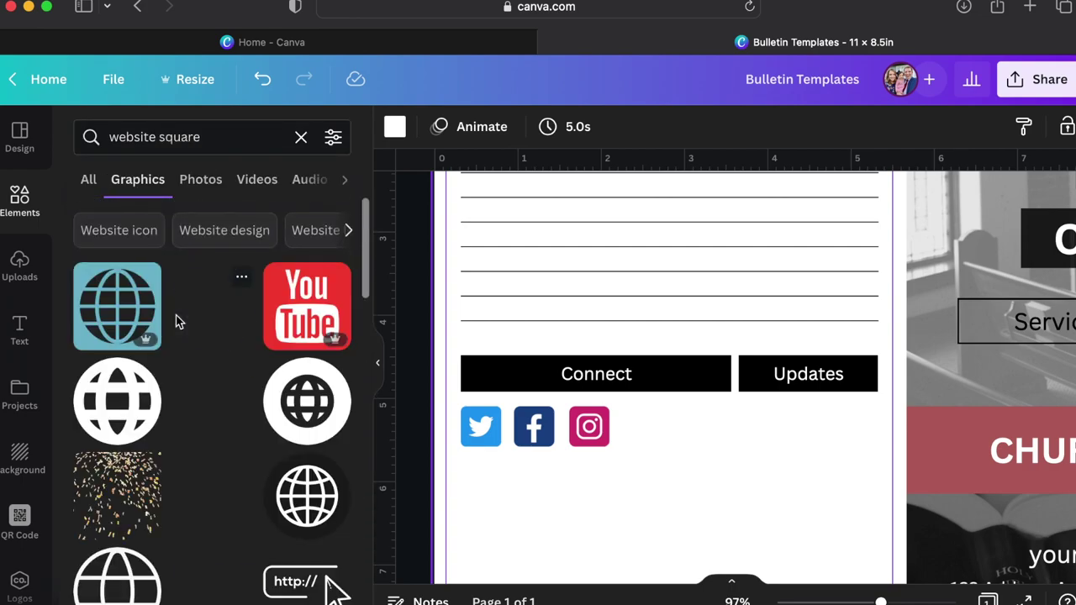
left_click(139, 309)
left_click_drag(1034, 192, 675, 448)
Search Elements for 'youtube' and set a red YouTube icon, about 0.4 in, at the Connect row's end.
triple_click(224, 137)
type("yout")
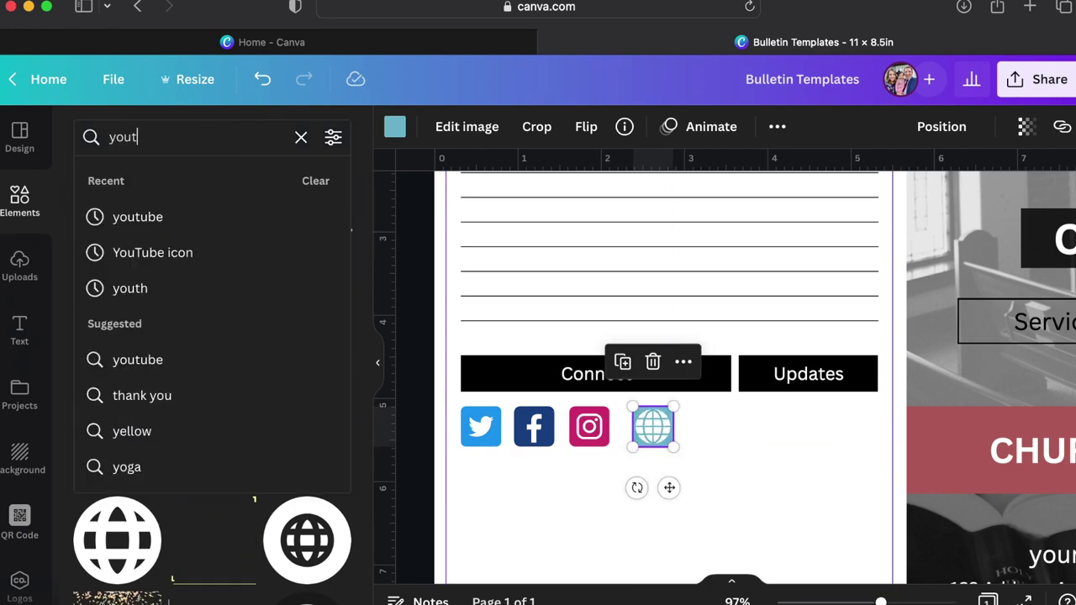
type("ube")
key("Return")
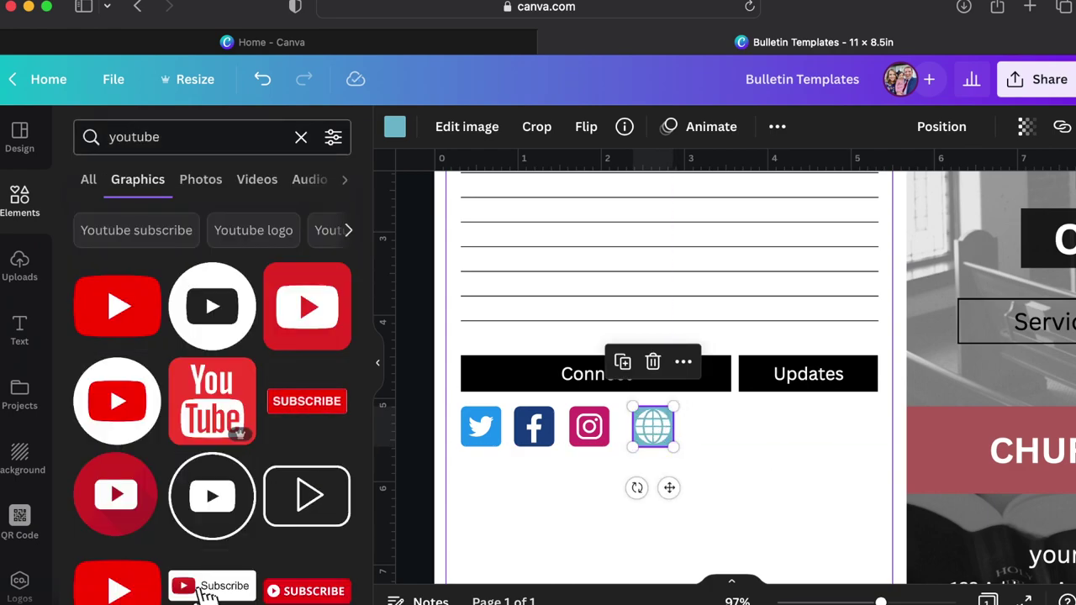
left_click(322, 333)
left_click_drag(1033, 193, 700, 418)
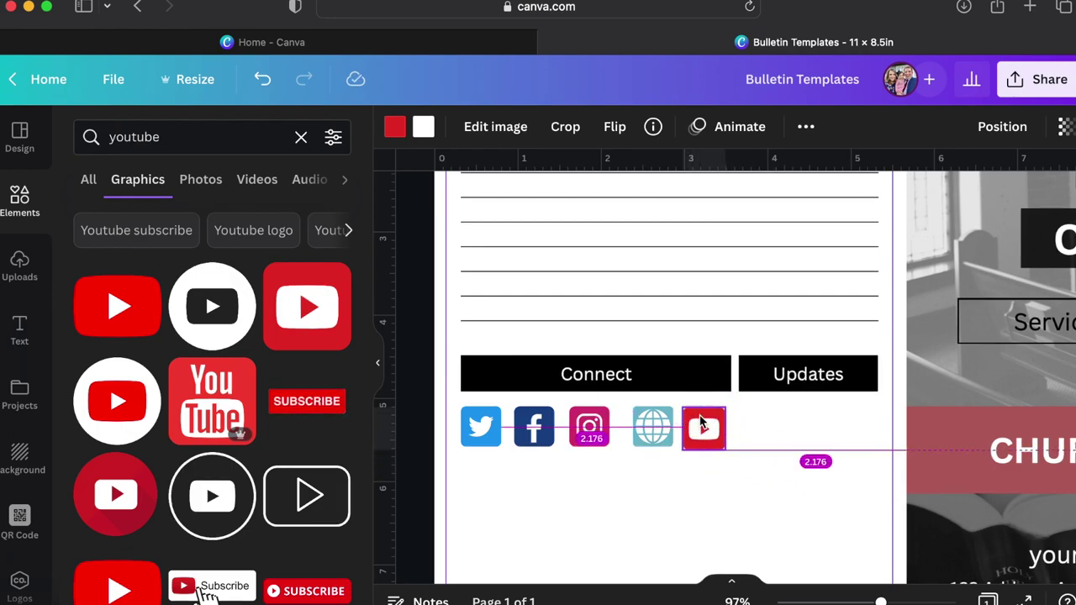
left_click_drag(700, 419, 717, 418)
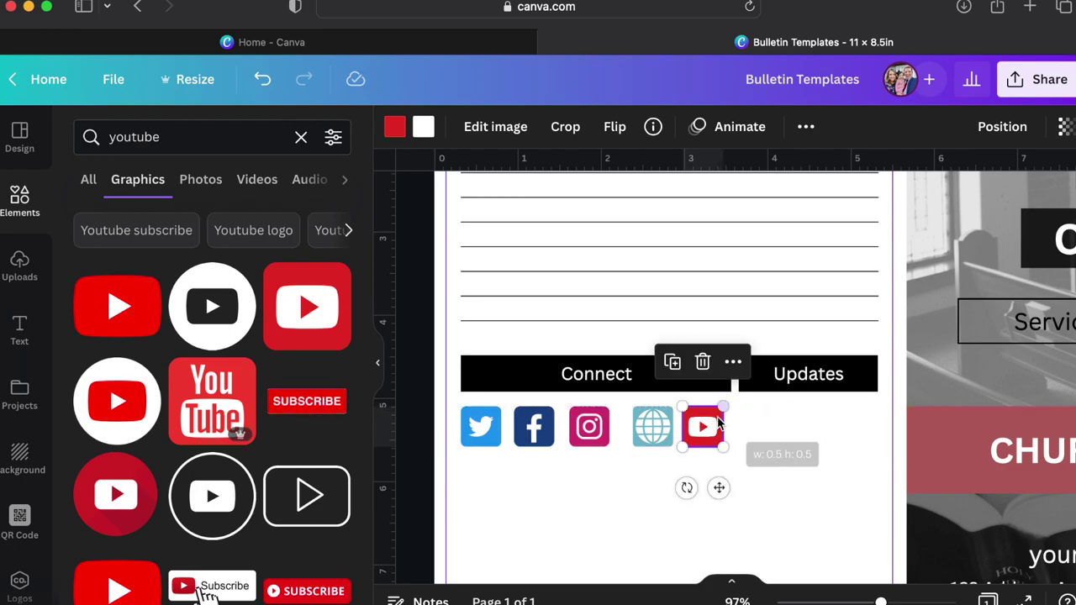
left_click(647, 430)
Delete the globe icon and arrange Twitter over Facebook and Instagram over YouTube.
key("Delete")
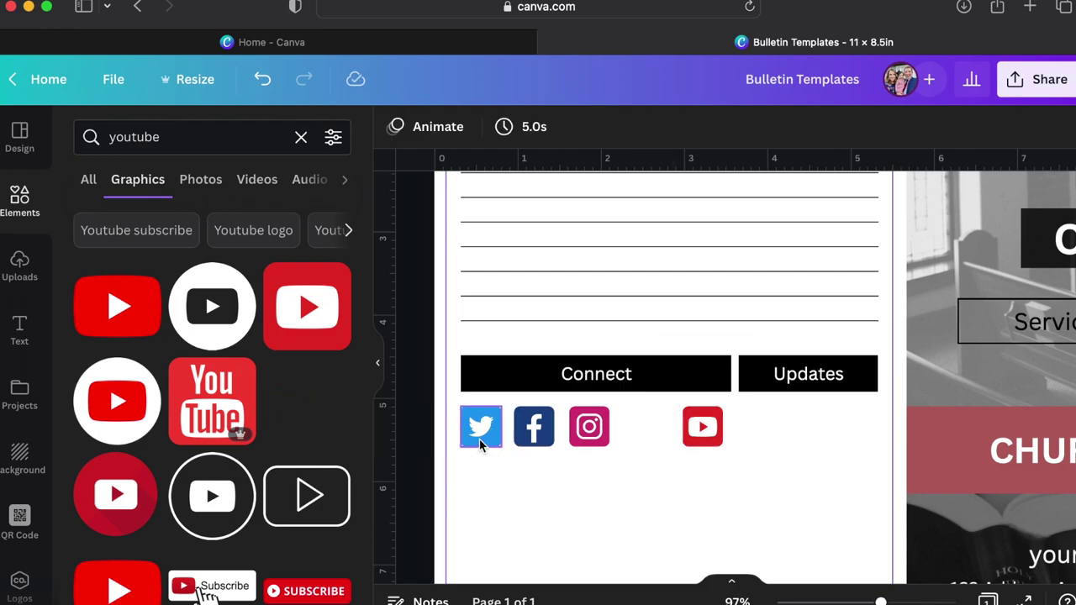
left_click(479, 439)
left_click_drag(532, 426, 481, 482)
left_click_drag(593, 428, 598, 430)
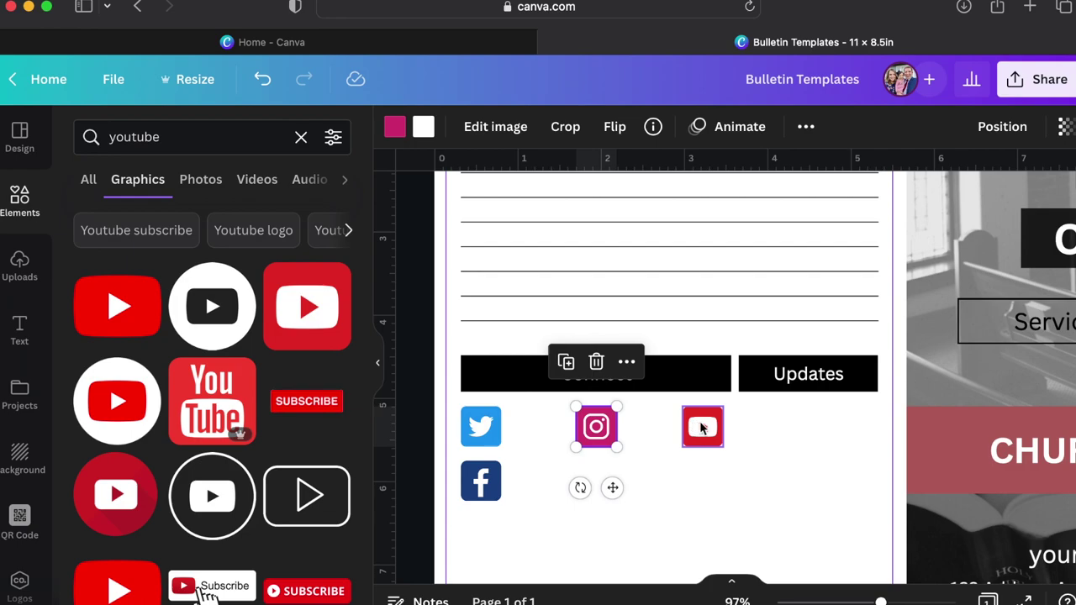
left_click_drag(702, 428, 596, 480)
scroll(696, 500, "down", 3)
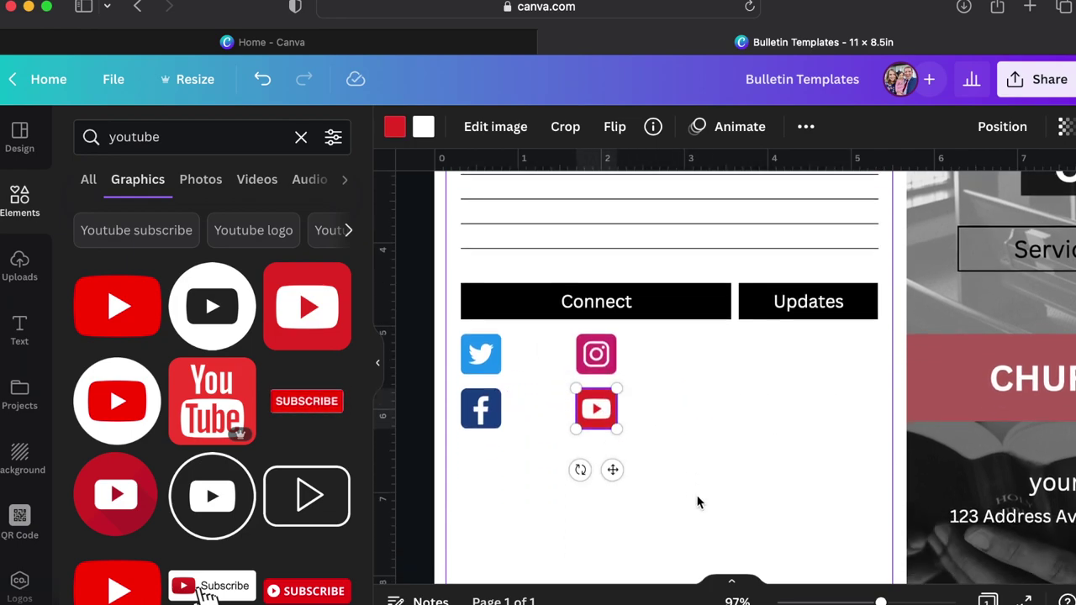
left_click(694, 501)
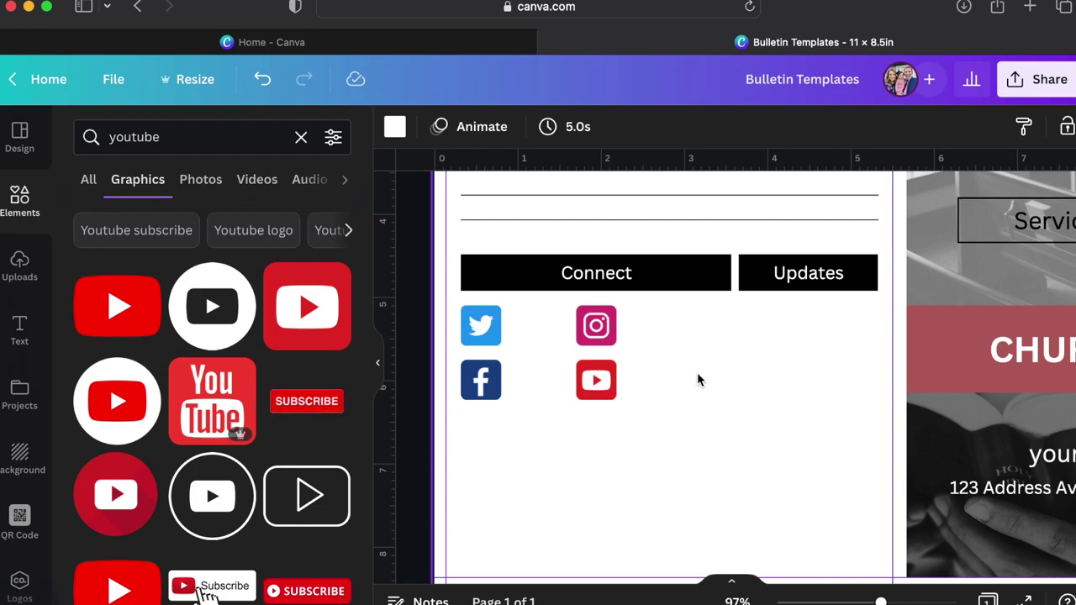
scroll(771, 406, "up", 1)
scroll(771, 405, "right", 2)
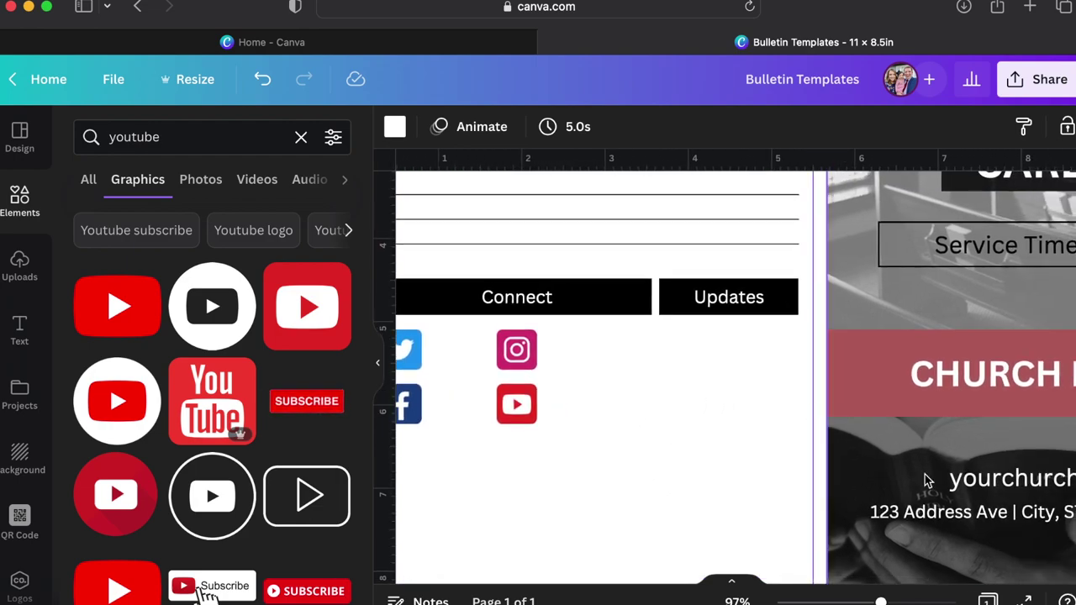
left_click(963, 471)
left_click_drag(962, 468, 586, 352)
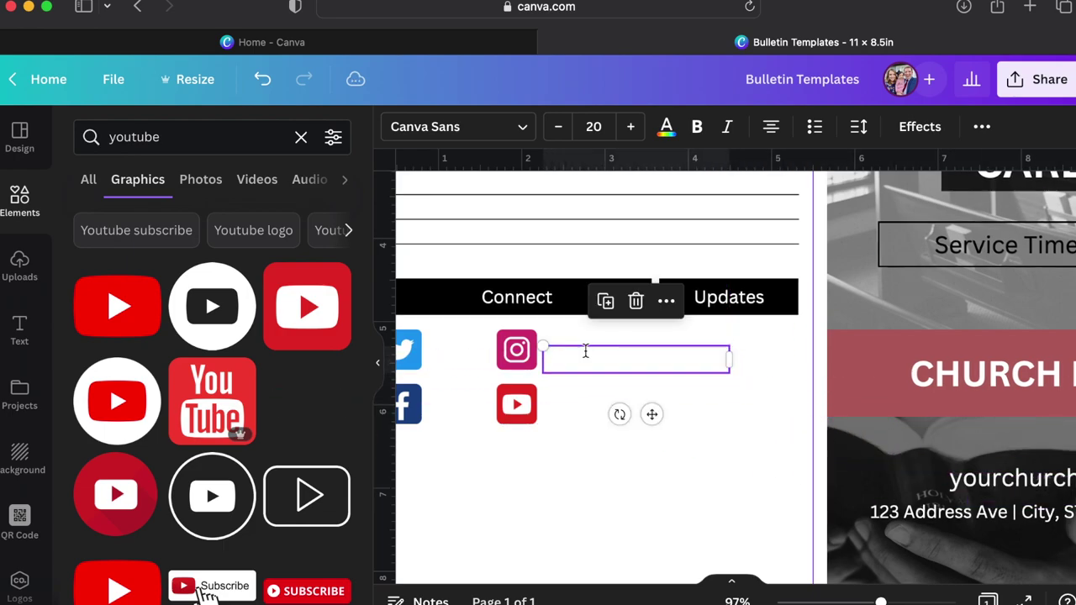
left_click(666, 126)
left_click(141, 220)
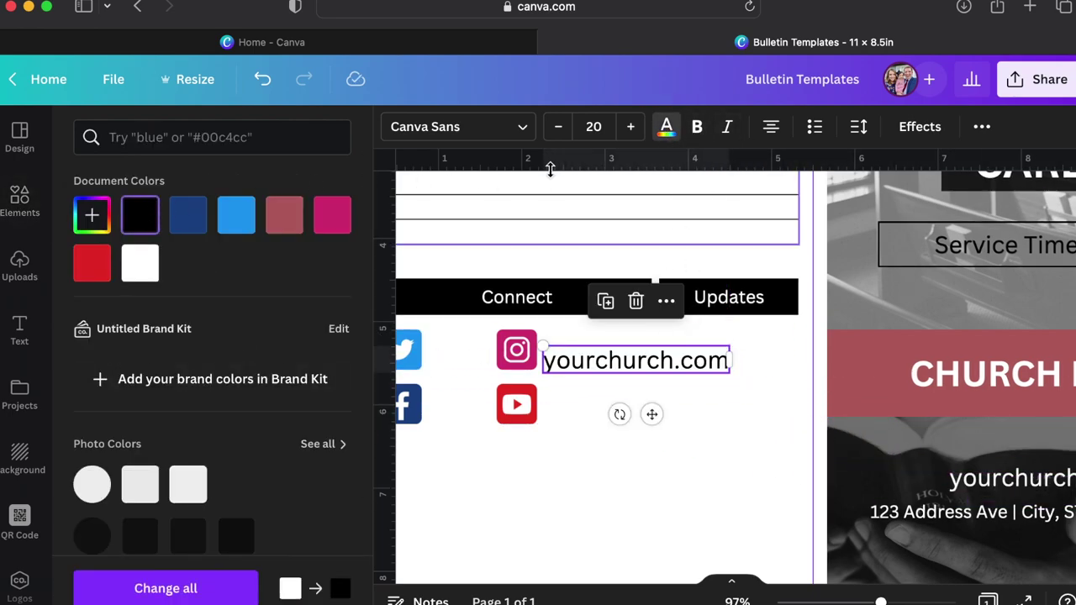
left_click(586, 131)
type("15")
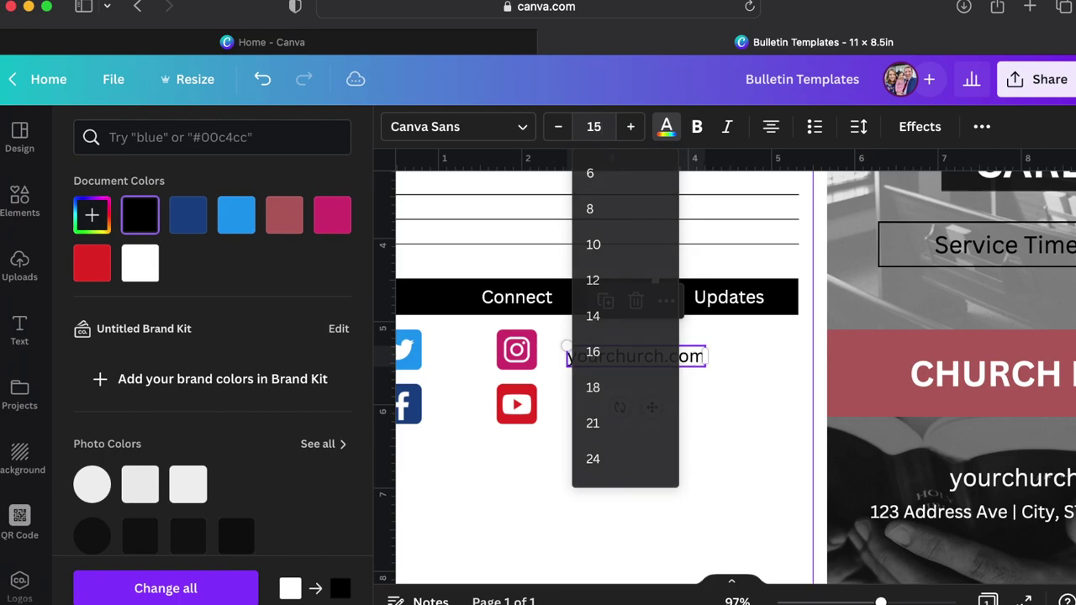
key("Return")
left_click(601, 128)
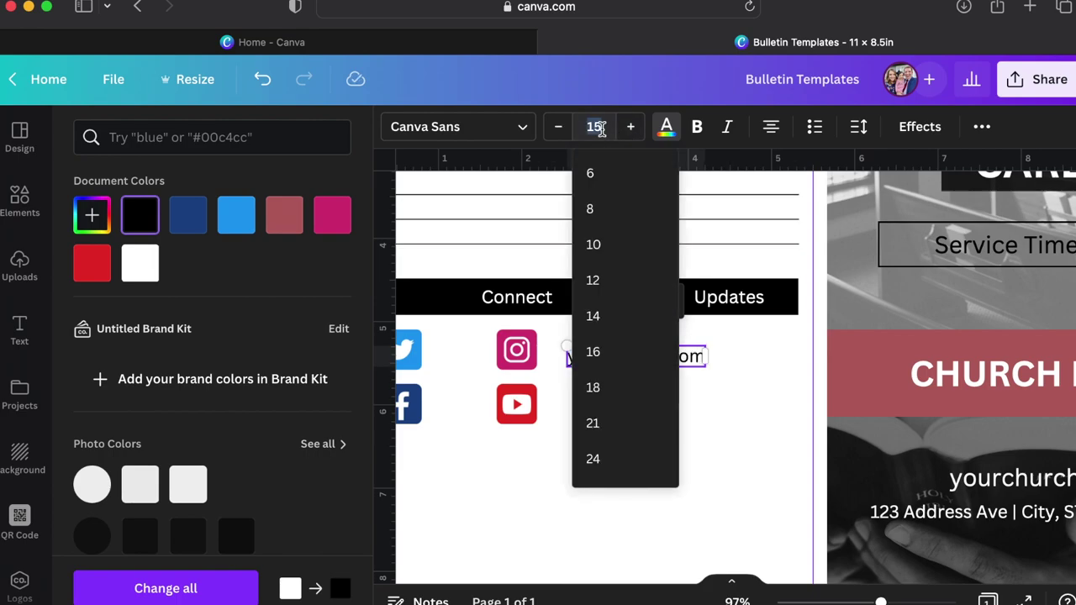
left_click(592, 280)
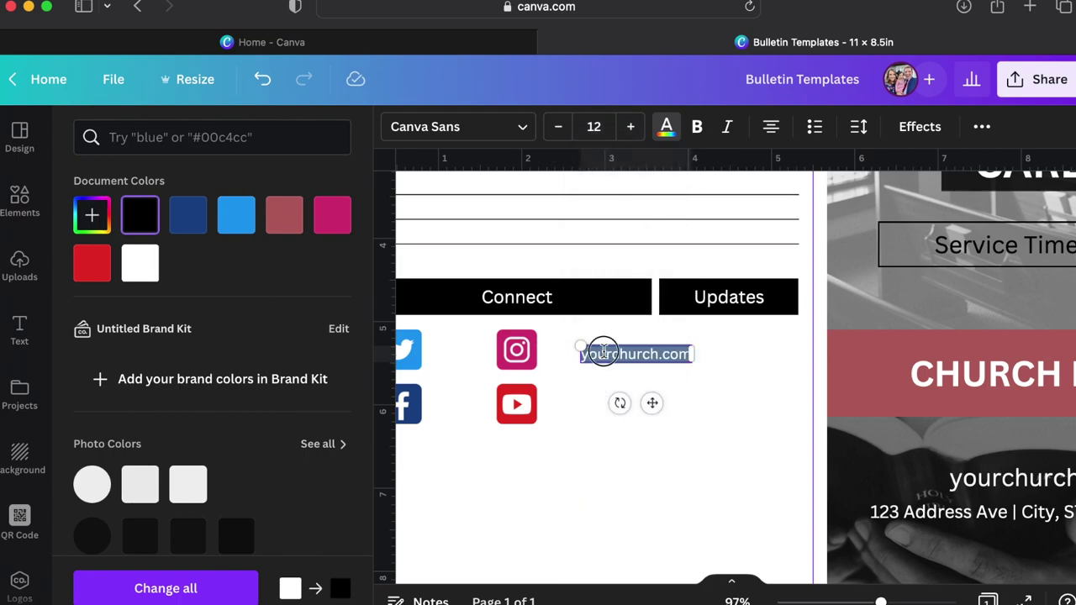
type("@")
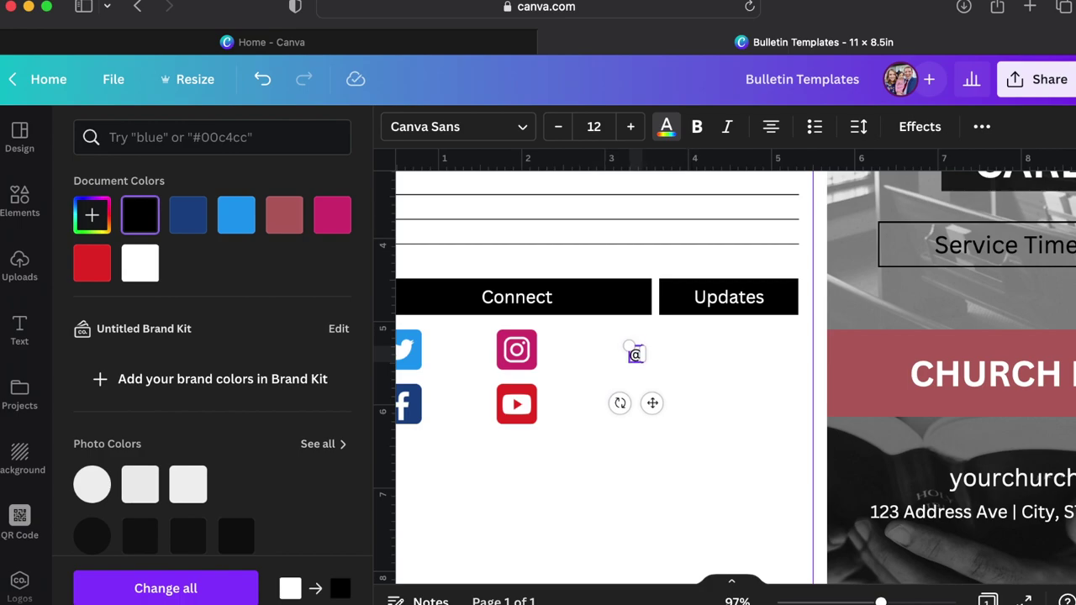
type("churchhandle")
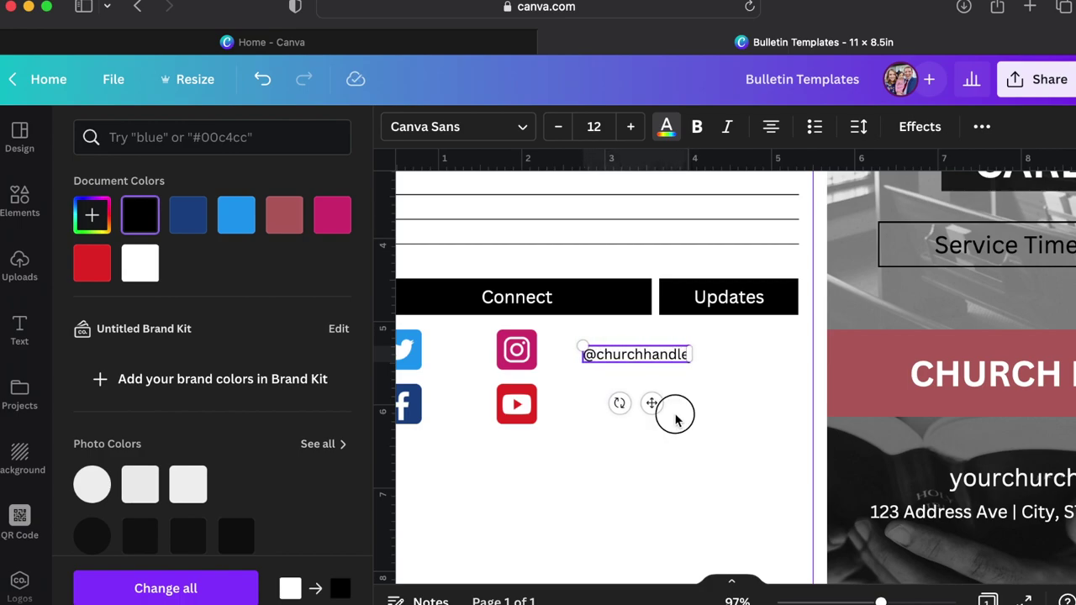
key("Escape")
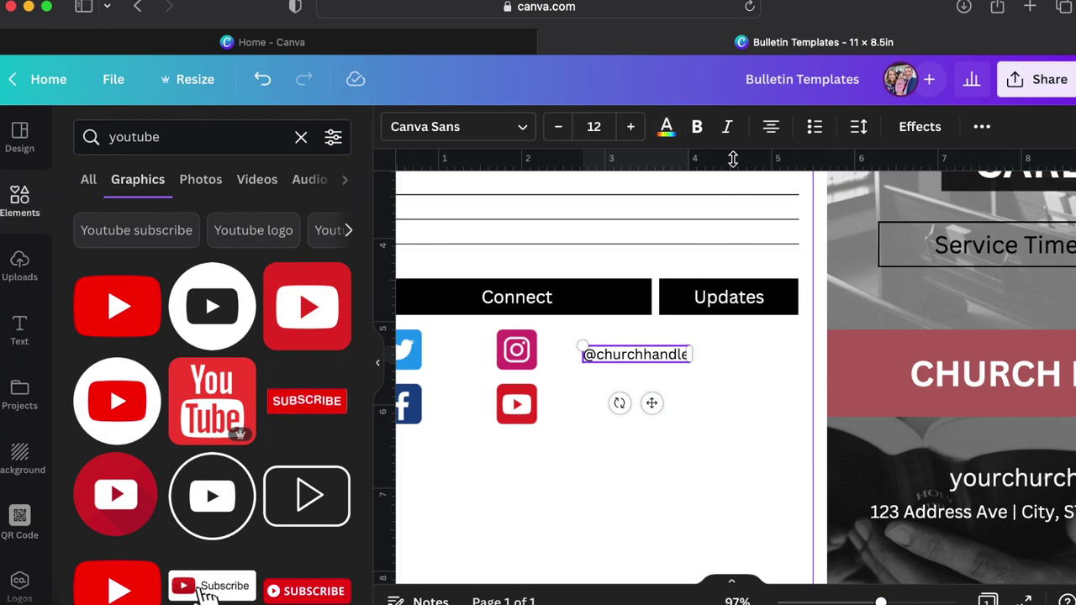
left_click(771, 126)
left_click(679, 425)
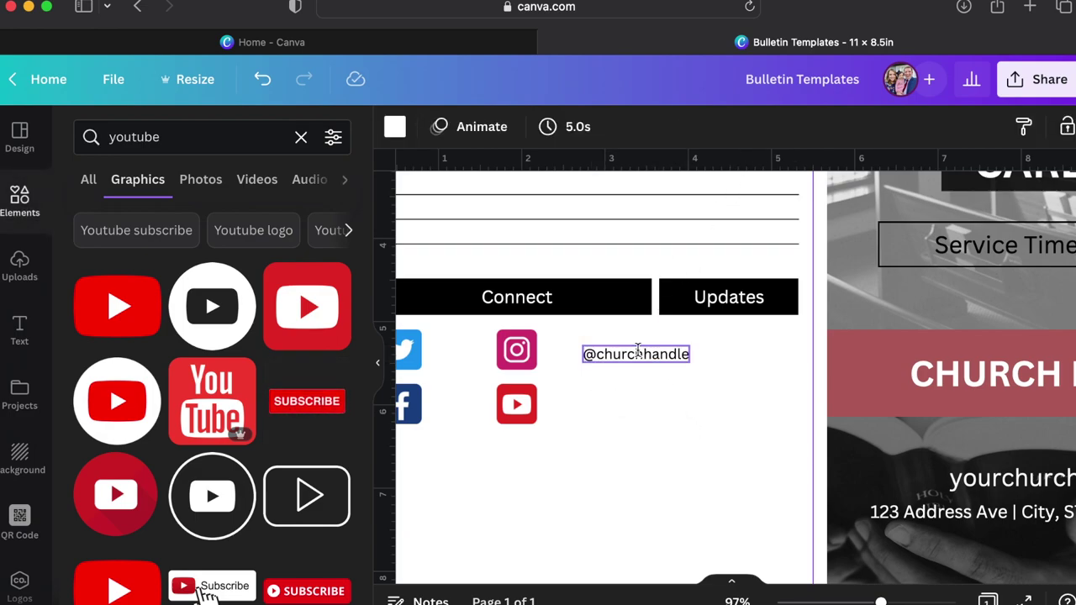
left_click_drag(634, 349, 573, 404)
key("super+d")
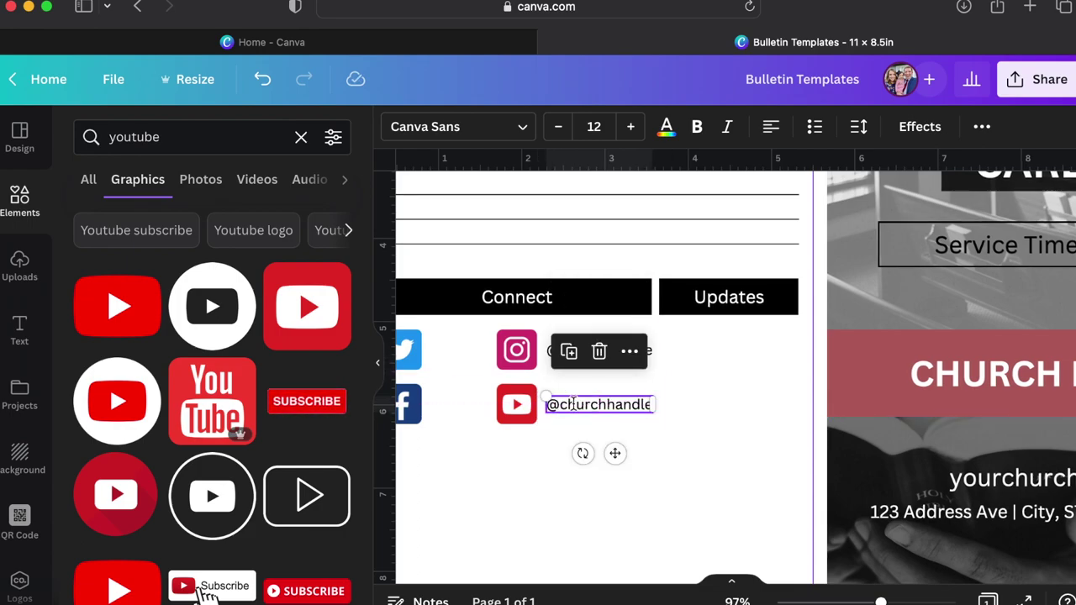
left_click(648, 352, "shift")
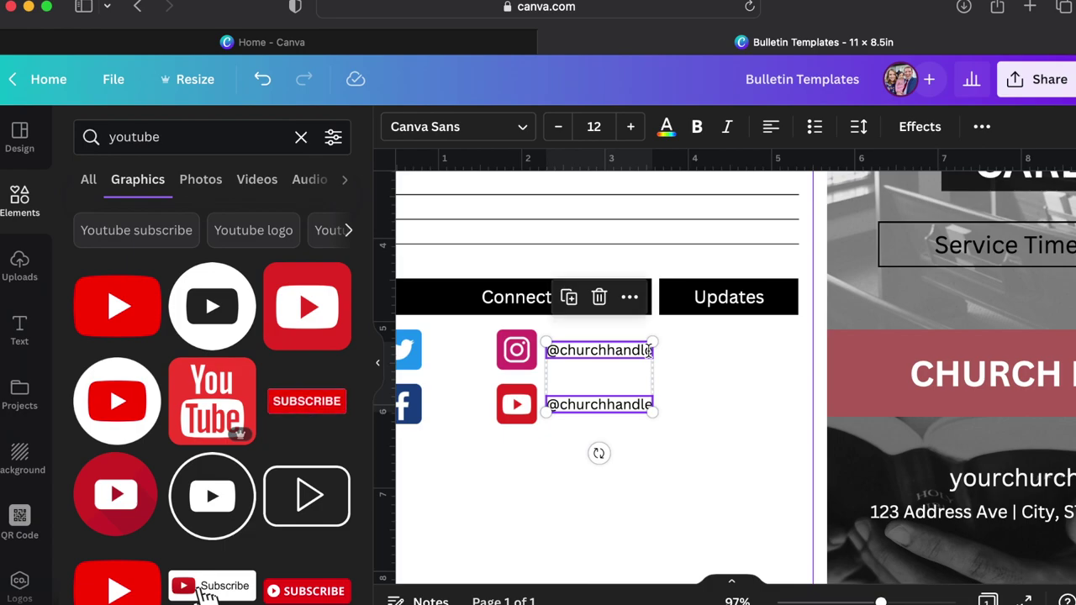
key("super+d")
left_click_drag(605, 367, 471, 353)
Shift the Instagram and YouTube icons and labels right and align those labels with their icons.
left_click(623, 466)
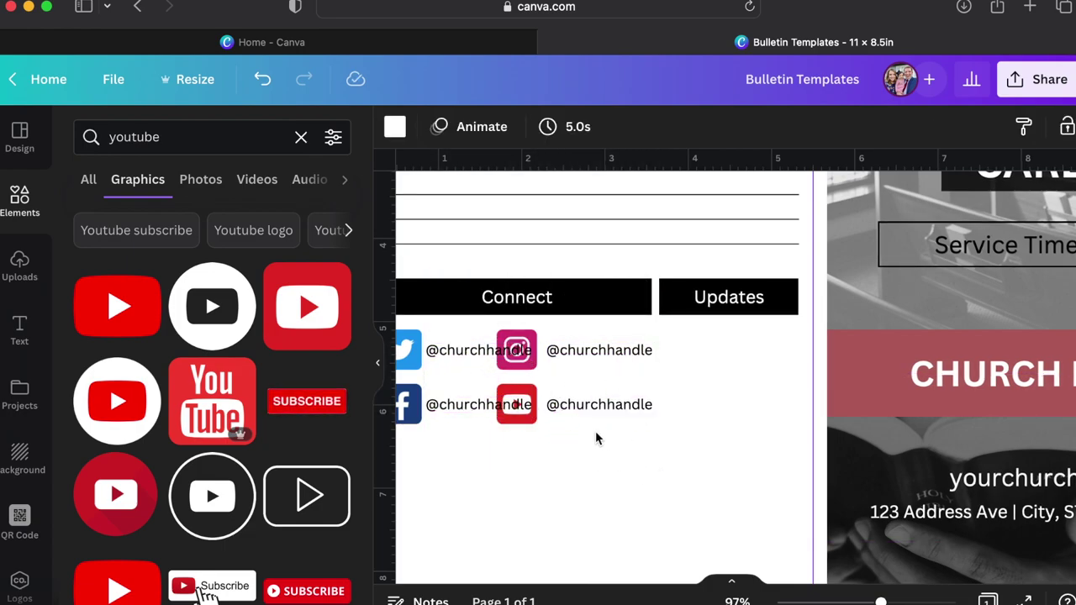
left_click_drag(595, 435, 538, 353)
left_click_drag(568, 403, 612, 404)
scroll(613, 403, "left", 3)
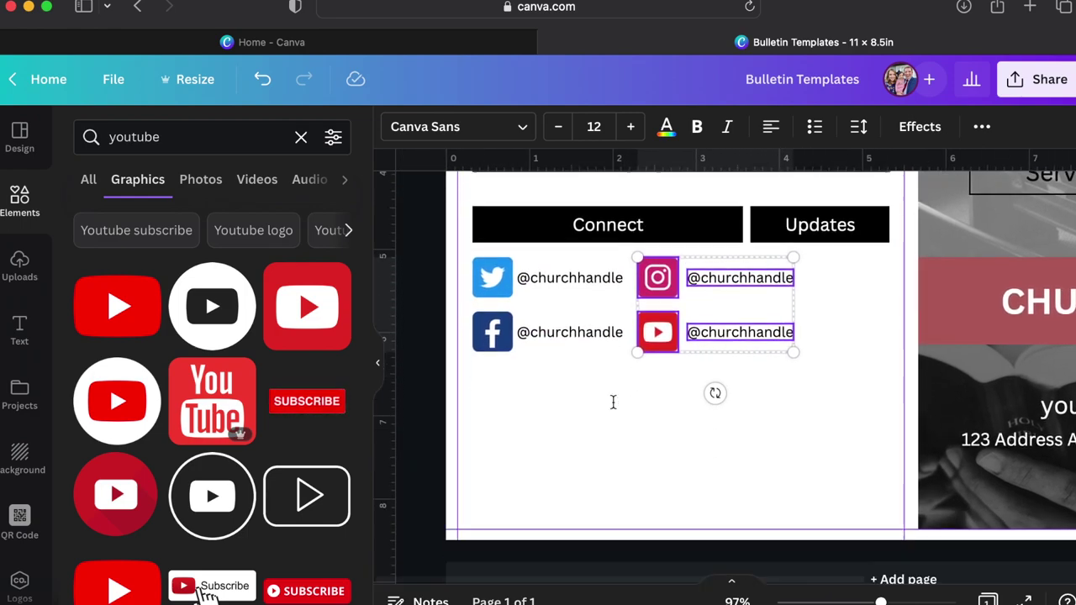
left_click(663, 432)
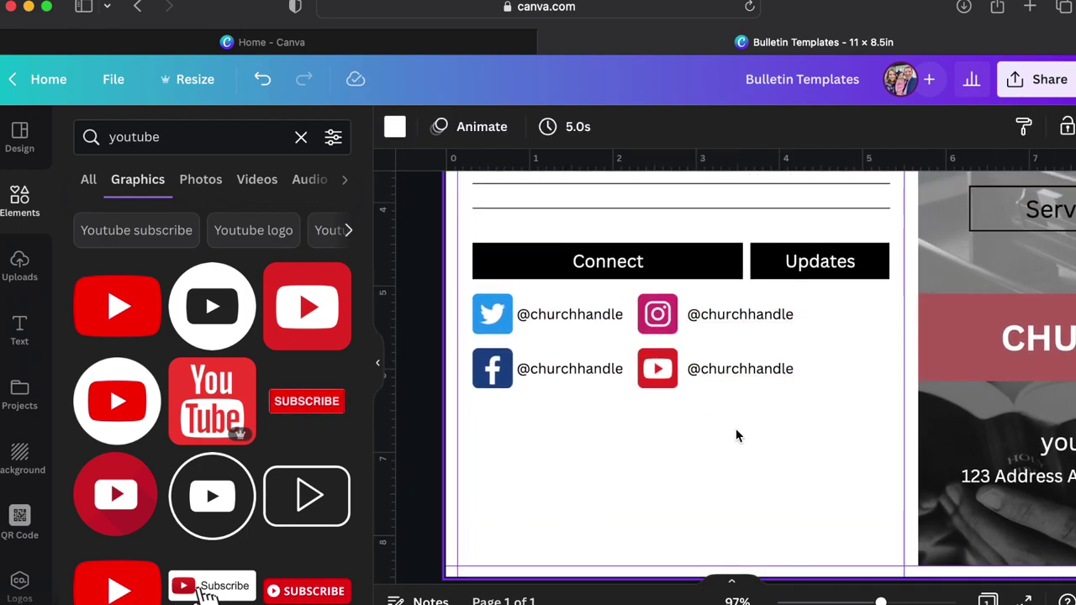
left_click_drag(770, 432, 531, 347)
left_click_drag(737, 418, 706, 314)
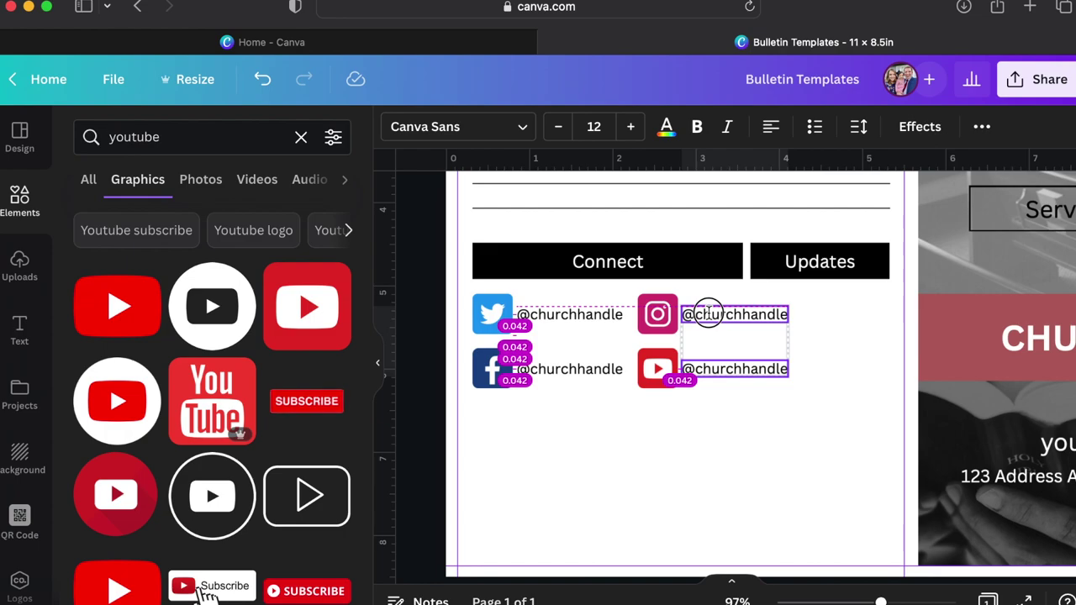
left_click_drag(708, 313, 707, 312)
Scale the whole four-icon block down together, bringing the labels to size 10.
left_click_drag(754, 442, 496, 294)
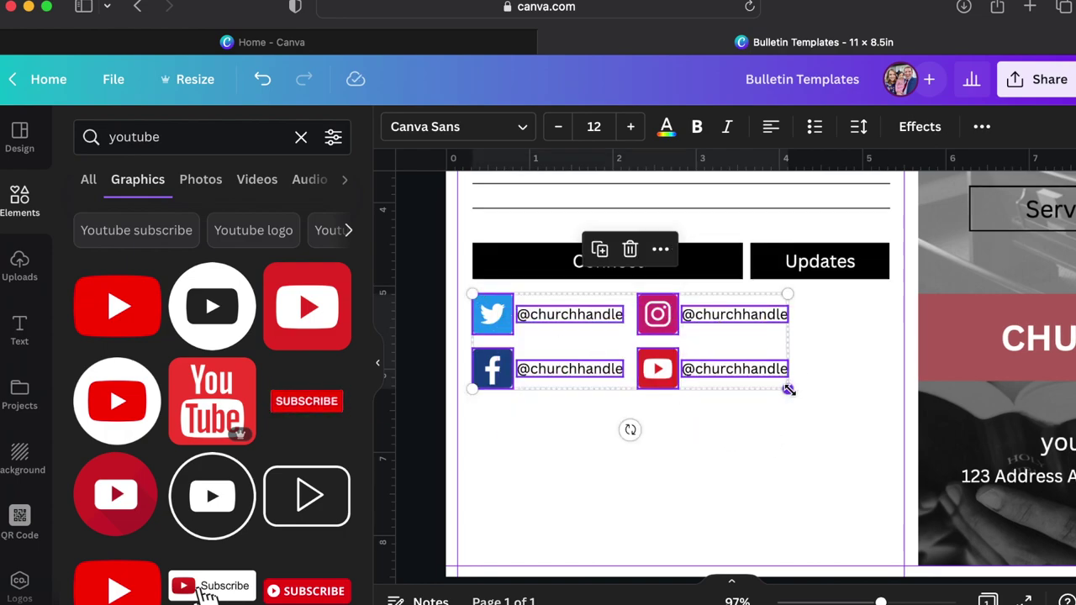
left_click_drag(788, 389, 736, 370)
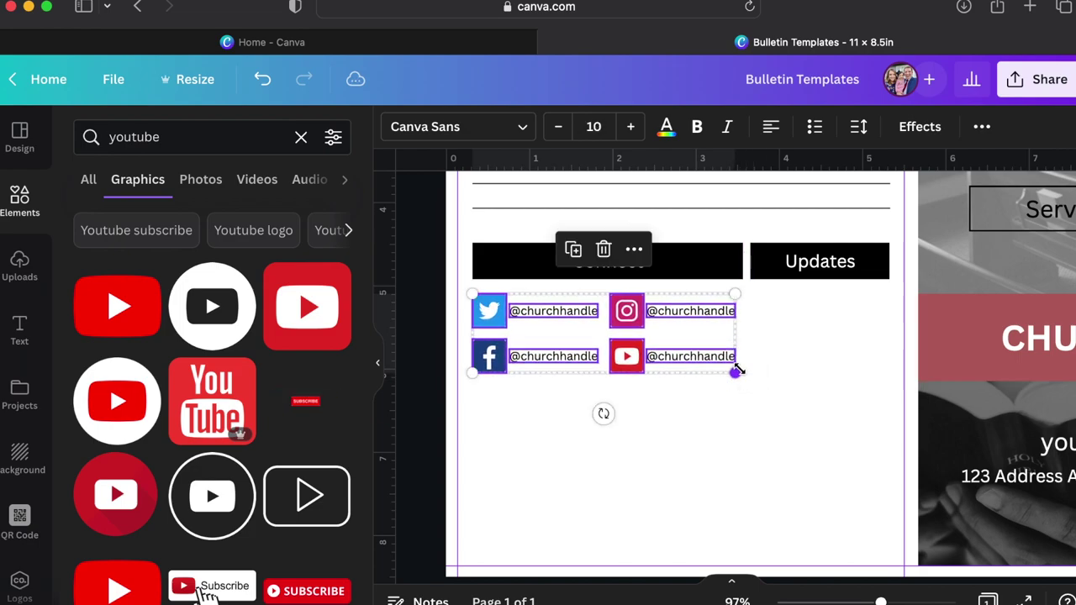
left_click(745, 450)
scroll(748, 500, "down", 1)
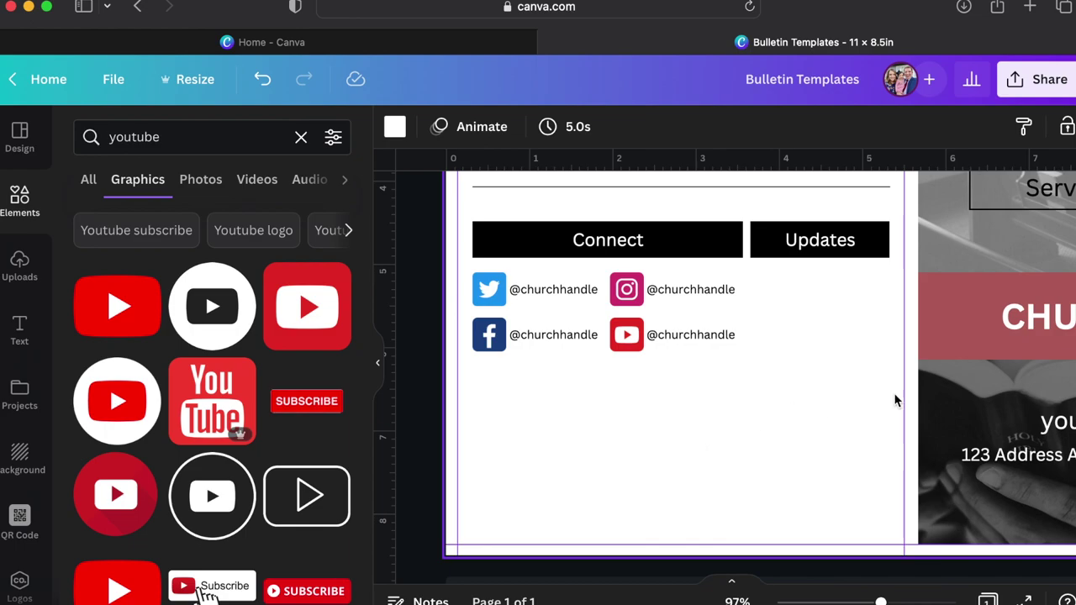
left_click(973, 330)
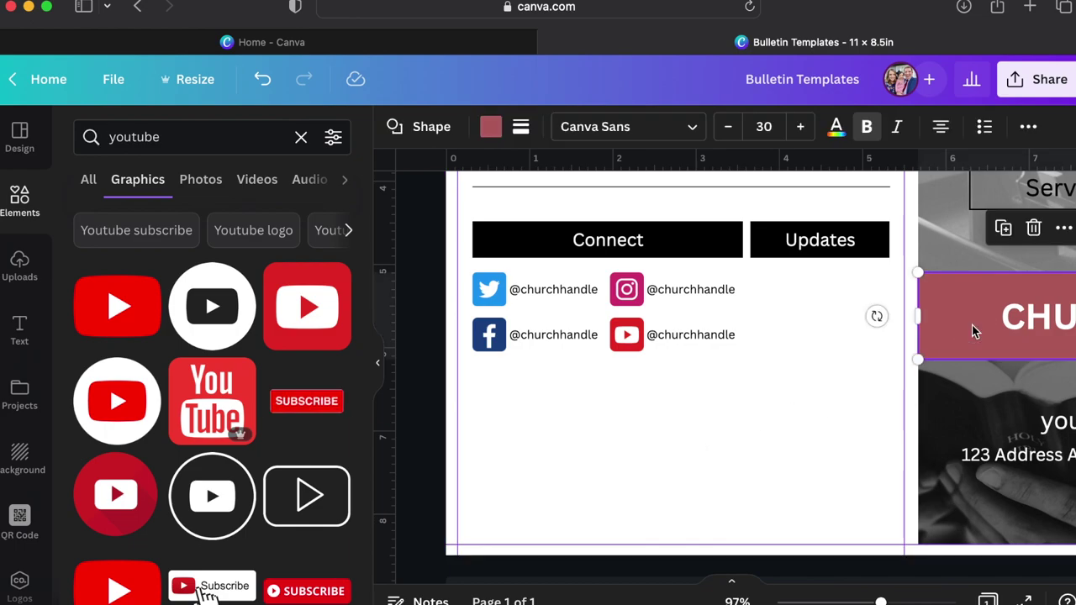
Duplicate the CHURCH NAME banner under the social handles, narrow it to half width, and delete its text.
scroll(972, 330, "down", 3)
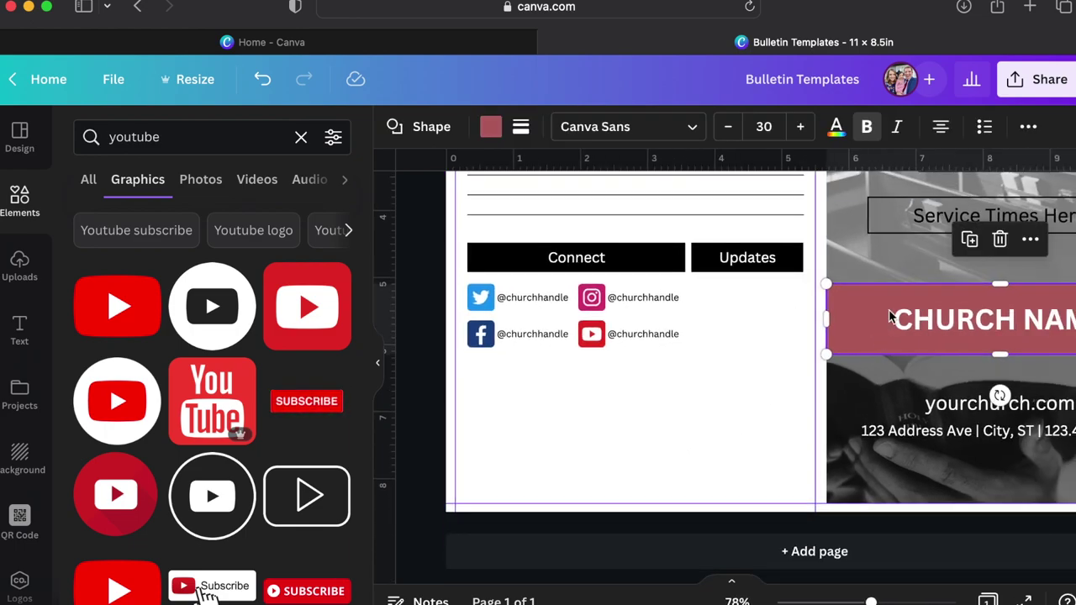
key("super+d")
left_click_drag(866, 334, 504, 396)
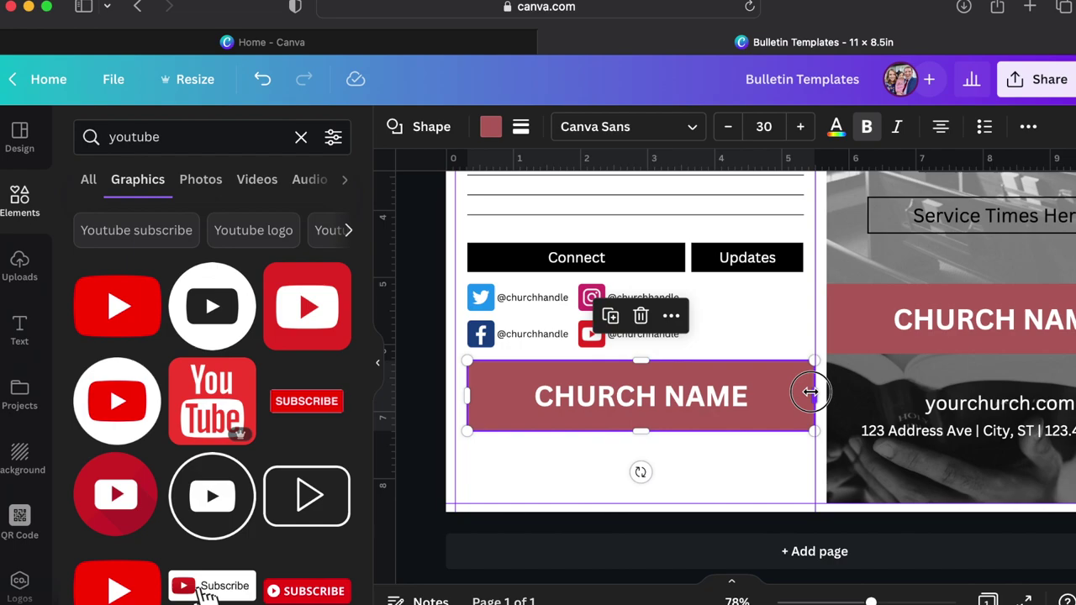
left_click_drag(810, 391, 680, 387)
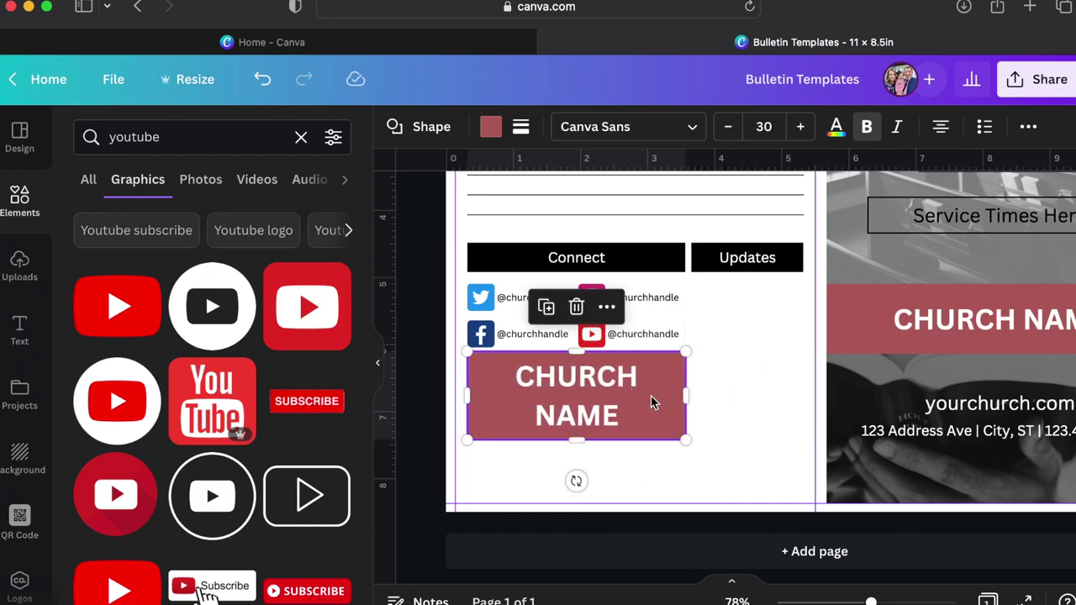
left_click(651, 395)
key("ctrl+a")
key("BackSpace")
Shorten the empty rectangle and tuck it up beneath the handles.
left_click(767, 439)
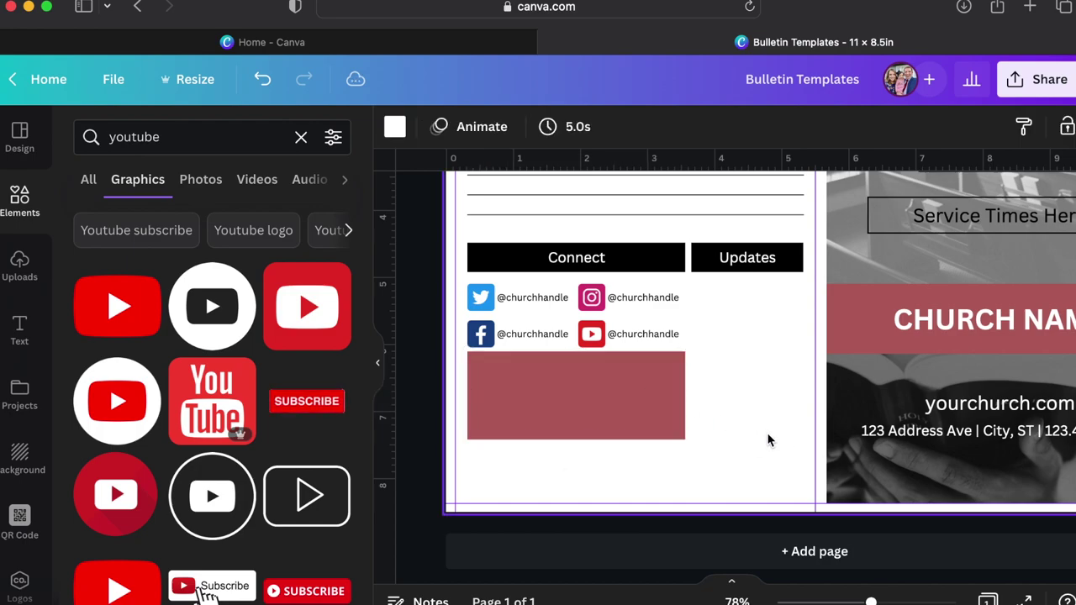
left_click(535, 409)
left_click_drag(576, 348, 576, 361)
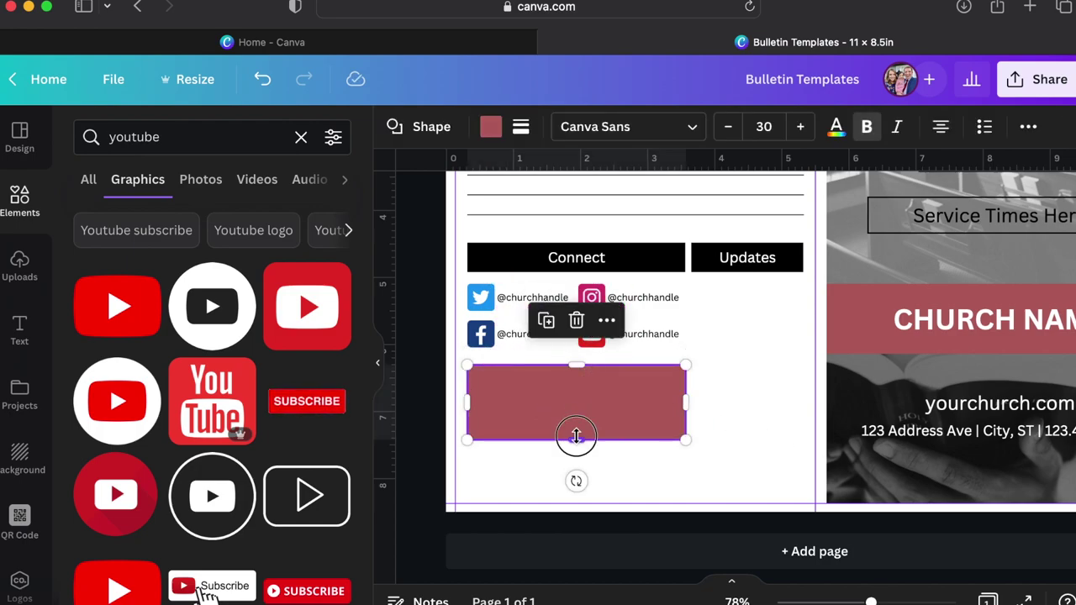
left_click_drag(576, 435, 578, 424)
left_click_drag(658, 419, 658, 414)
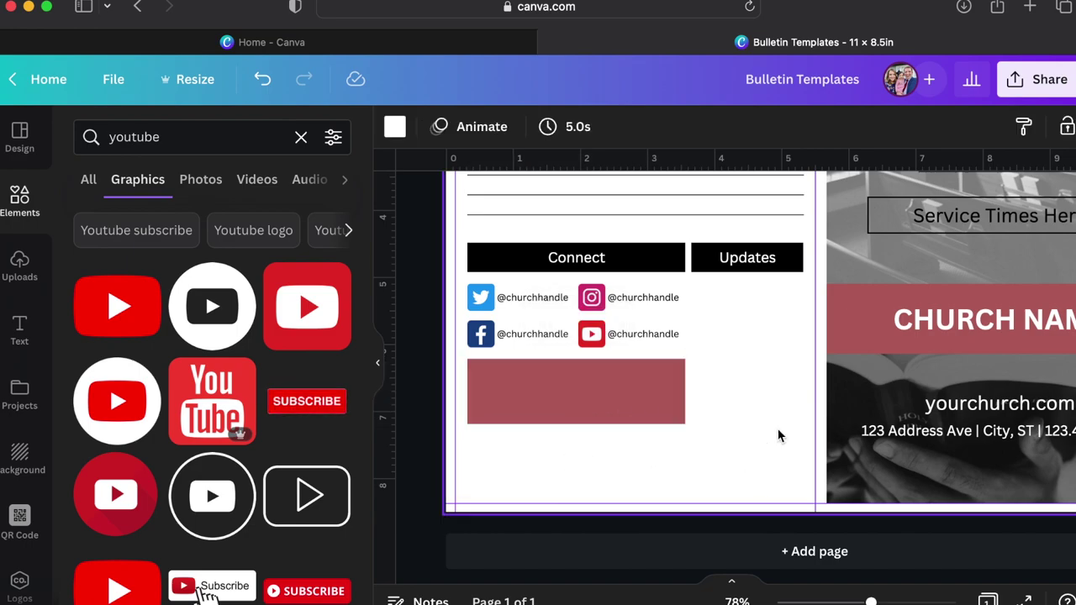
Recolour the empty rectangle bright blue.
left_click(517, 393)
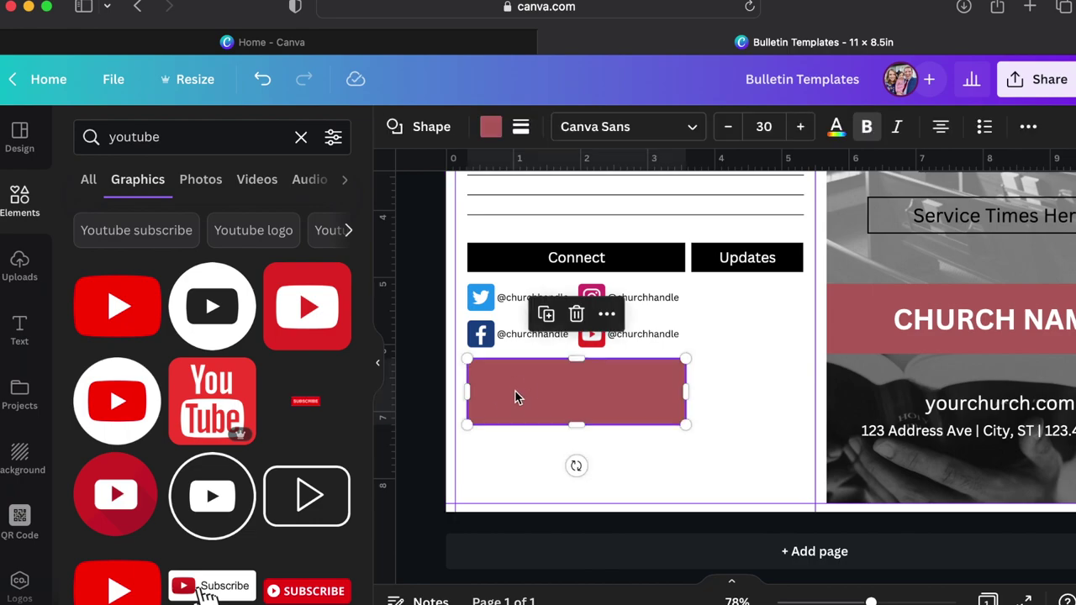
left_click(491, 128)
left_click(286, 220)
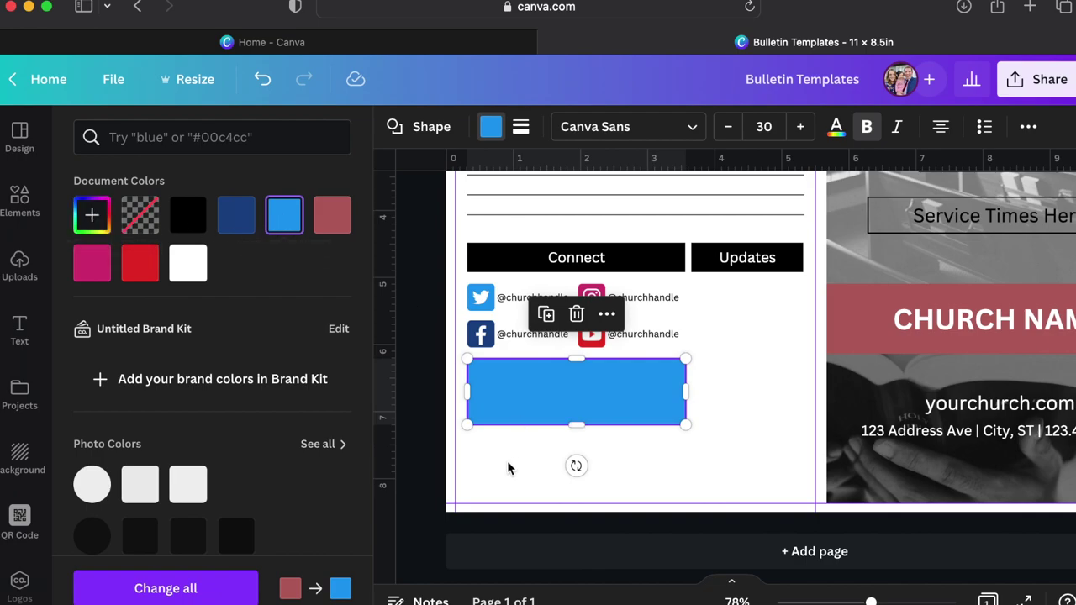
left_click(20, 518)
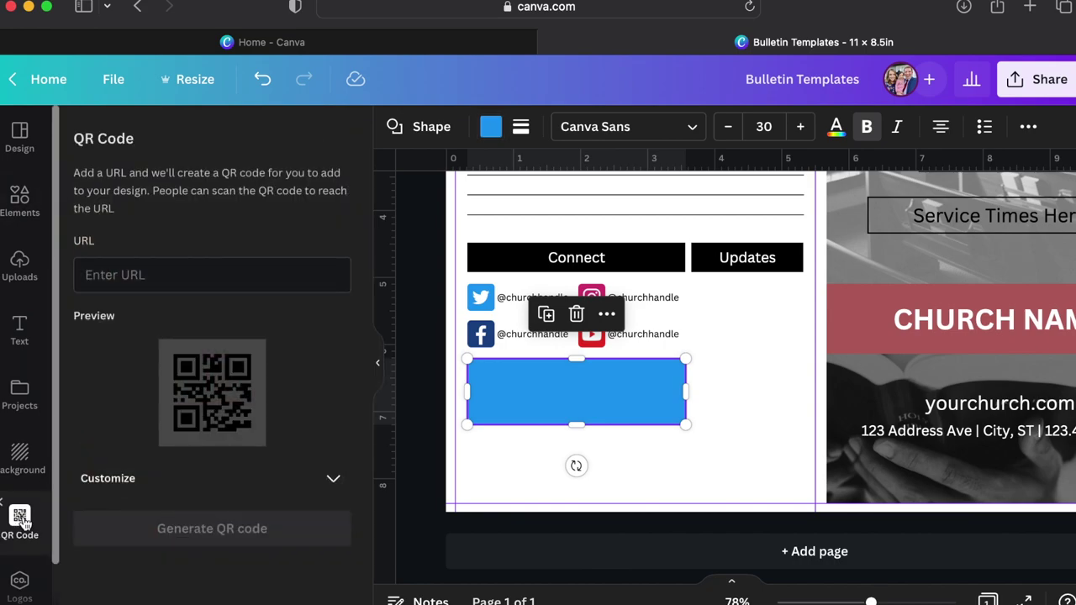
Open the QR Code app and enter googlereview.com as its web address.
scroll(20, 470, "down", 2)
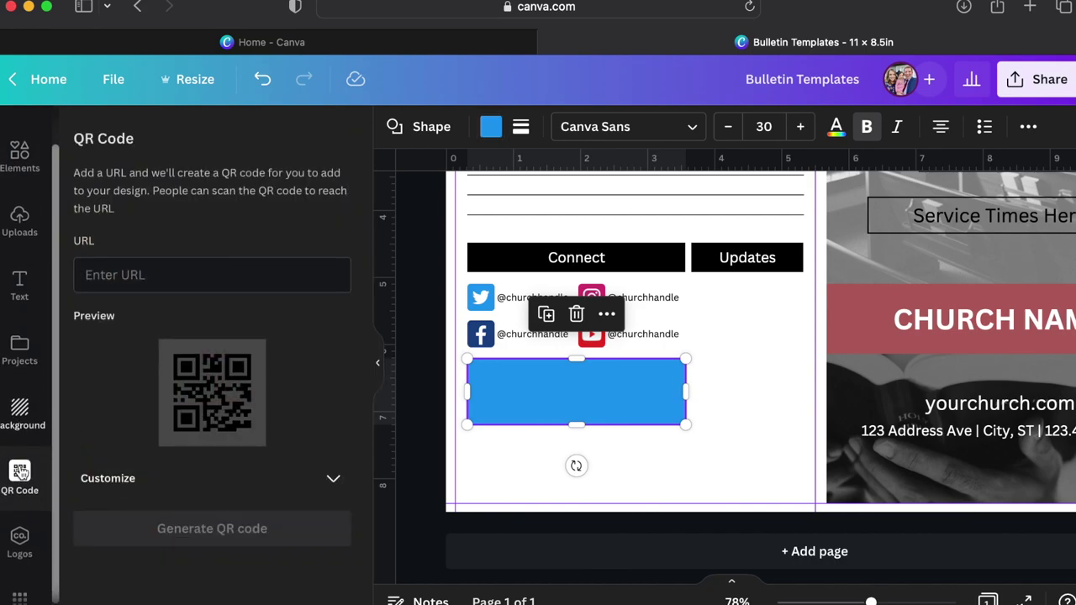
left_click(20, 591)
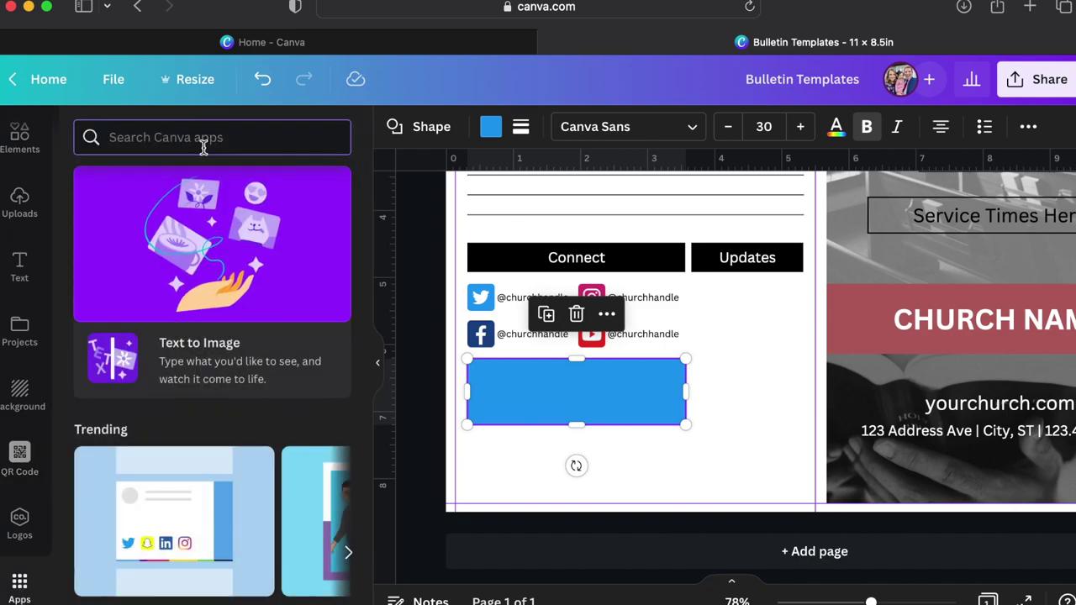
type("qr")
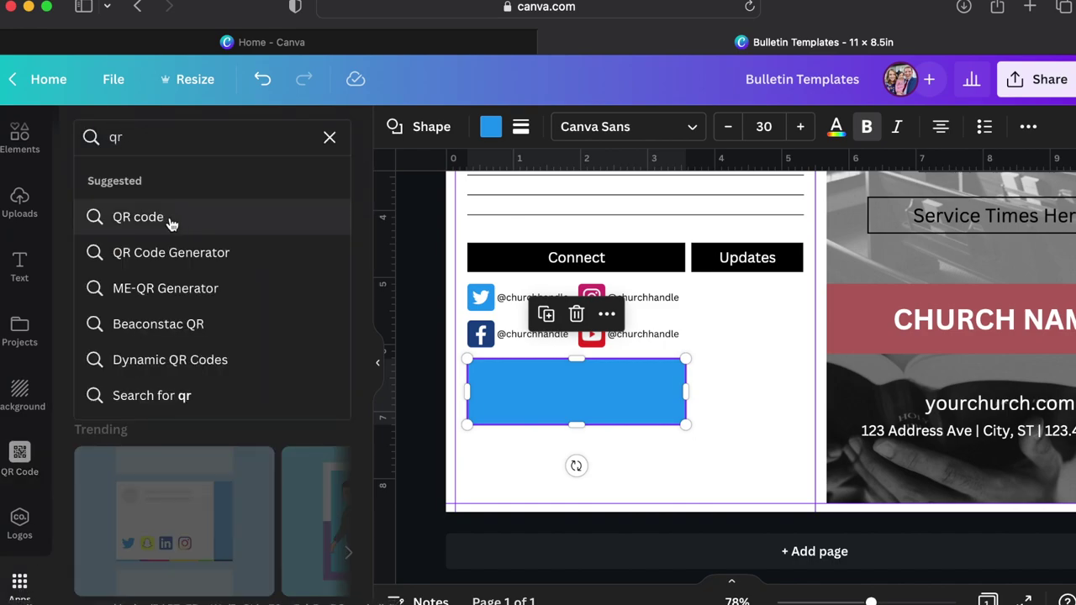
left_click(170, 220)
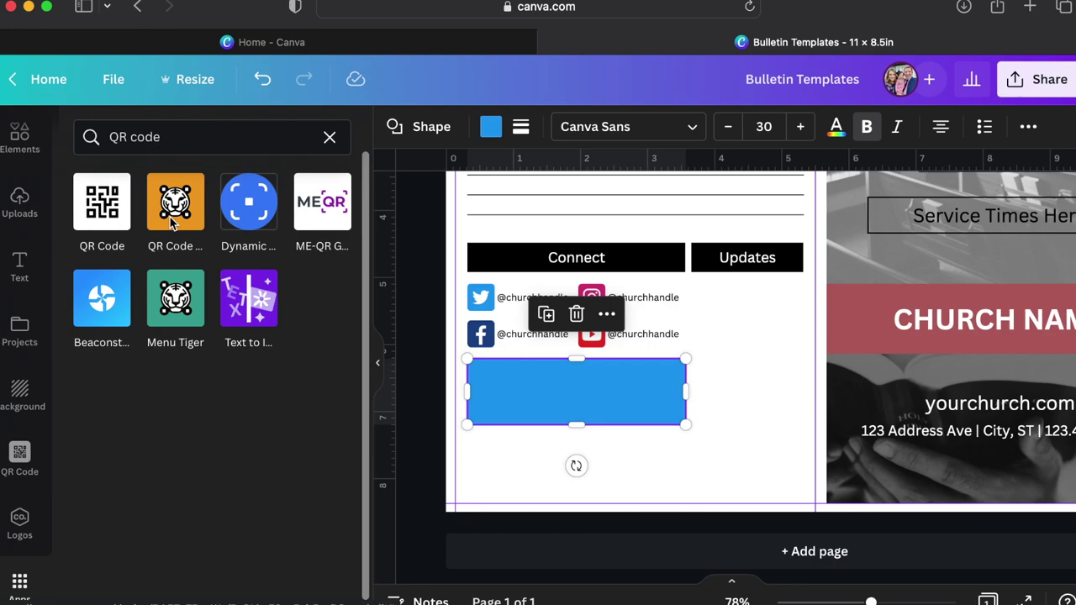
left_click(102, 210)
left_click(129, 269)
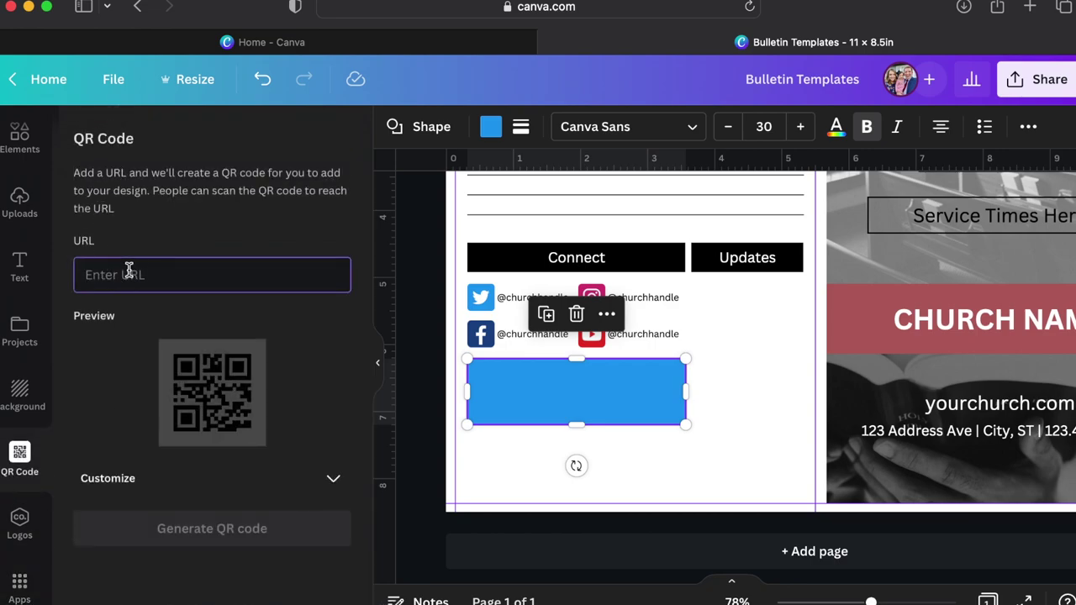
type("googler")
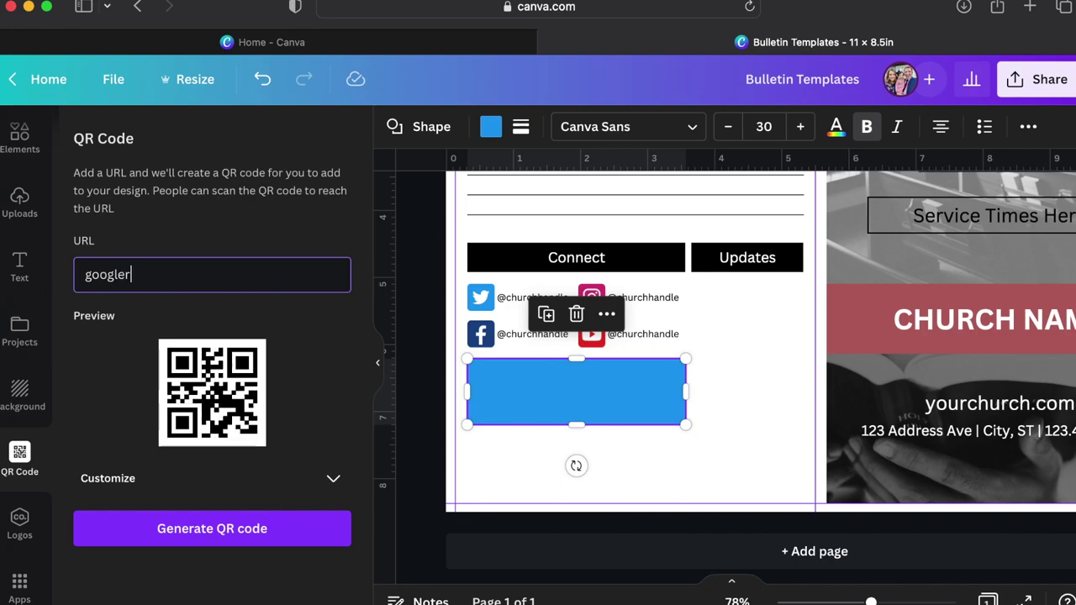
type("eview")
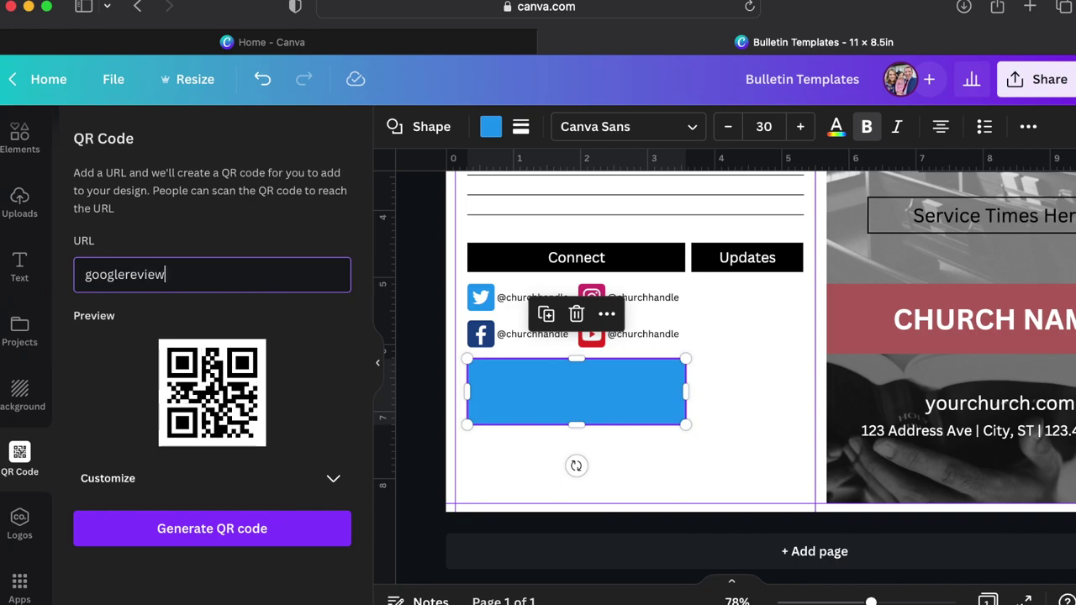
type(".com")
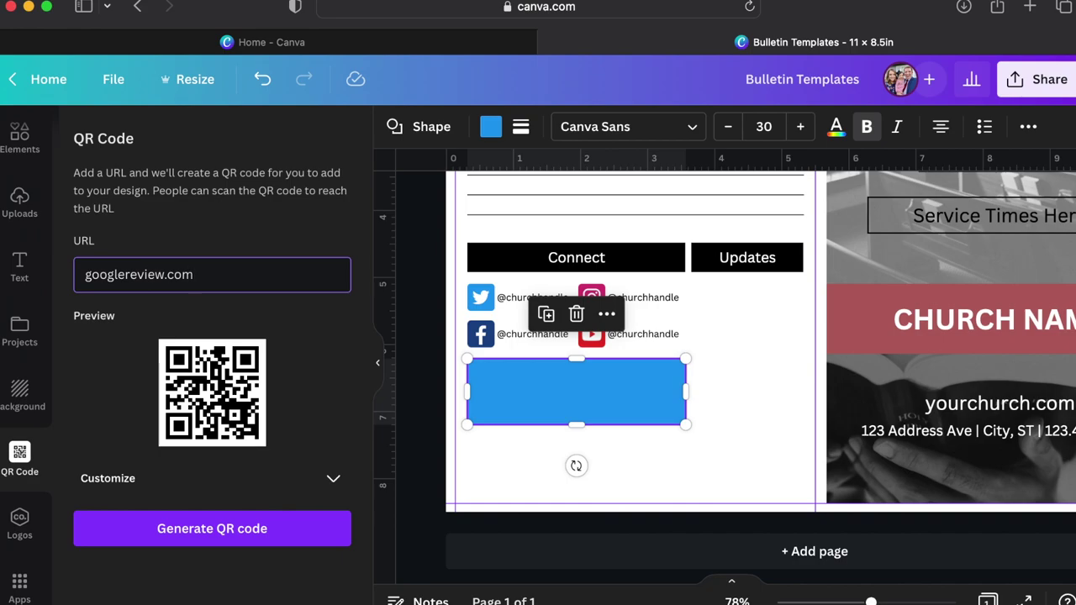
Generate the QR code and shrink it to about 0.7 in at the blue rectangle's left end.
key("super+a")
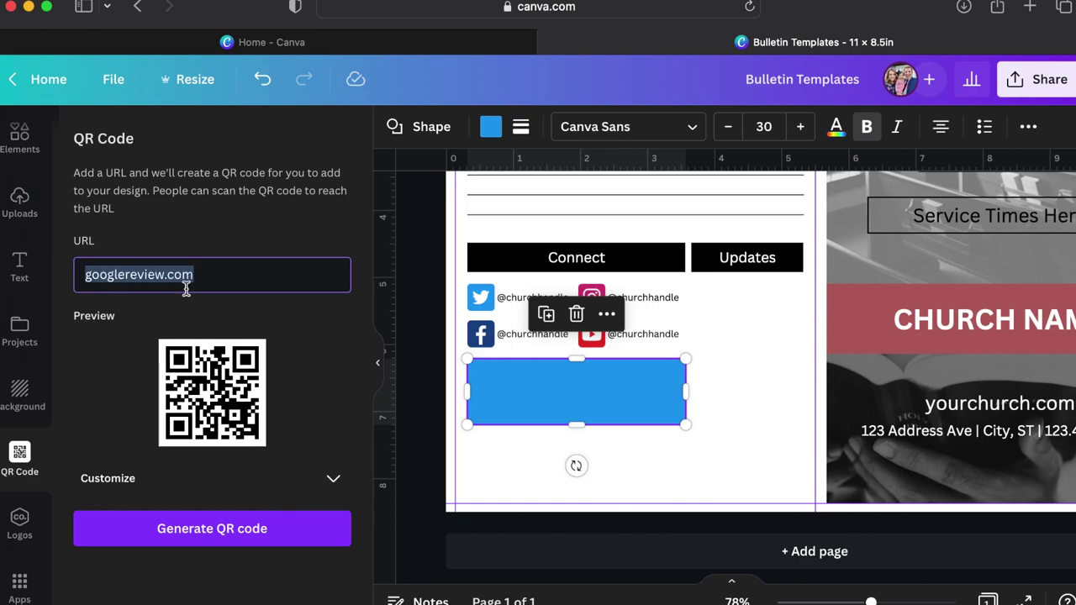
left_click(215, 536)
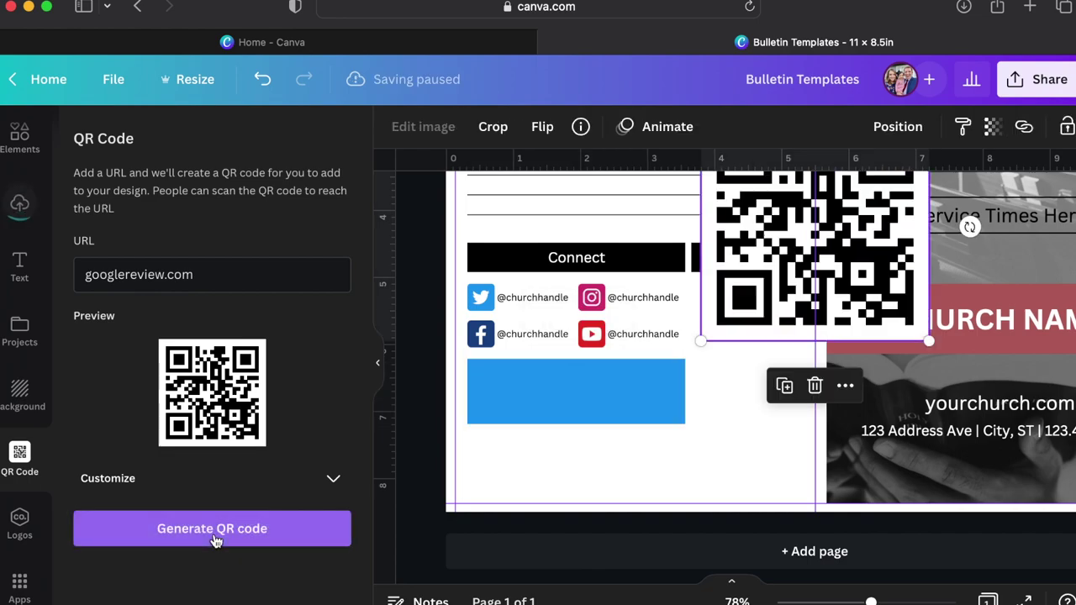
left_click_drag(741, 315, 506, 399)
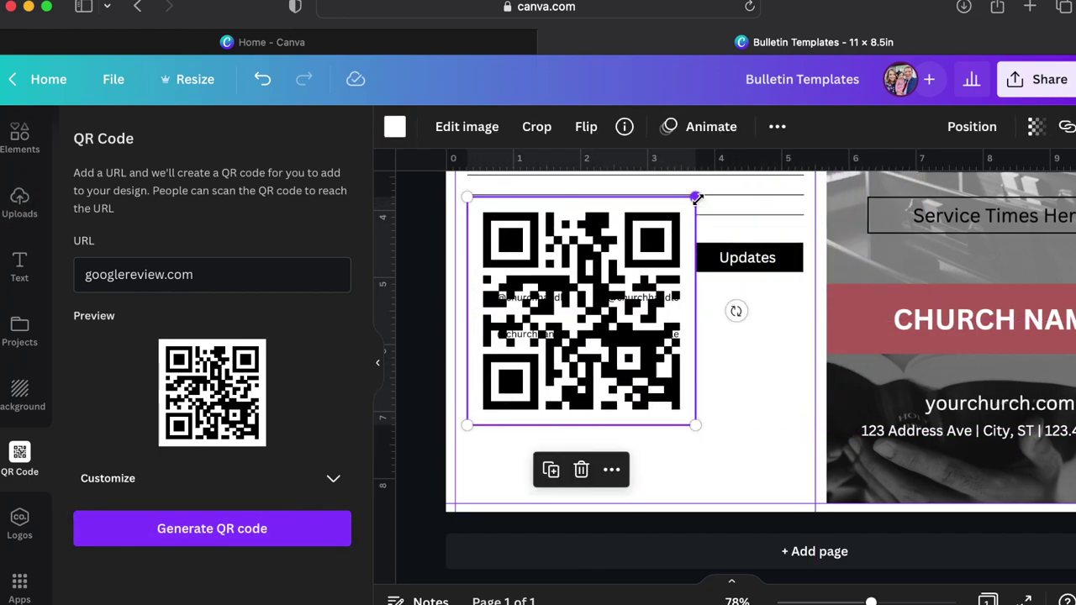
left_click_drag(696, 196, 510, 392)
left_click(569, 444)
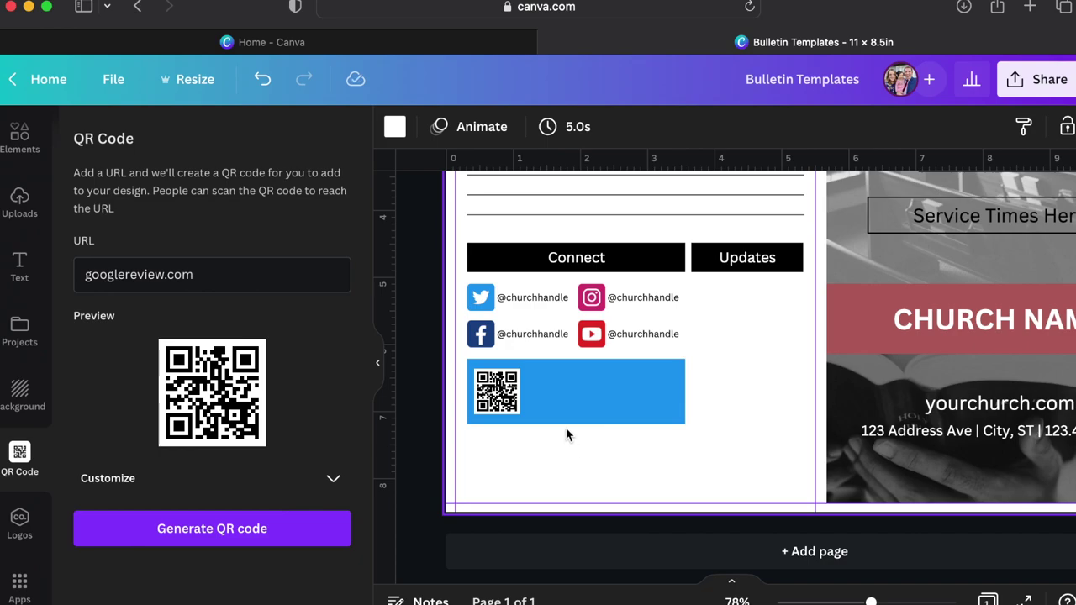
left_click(23, 149)
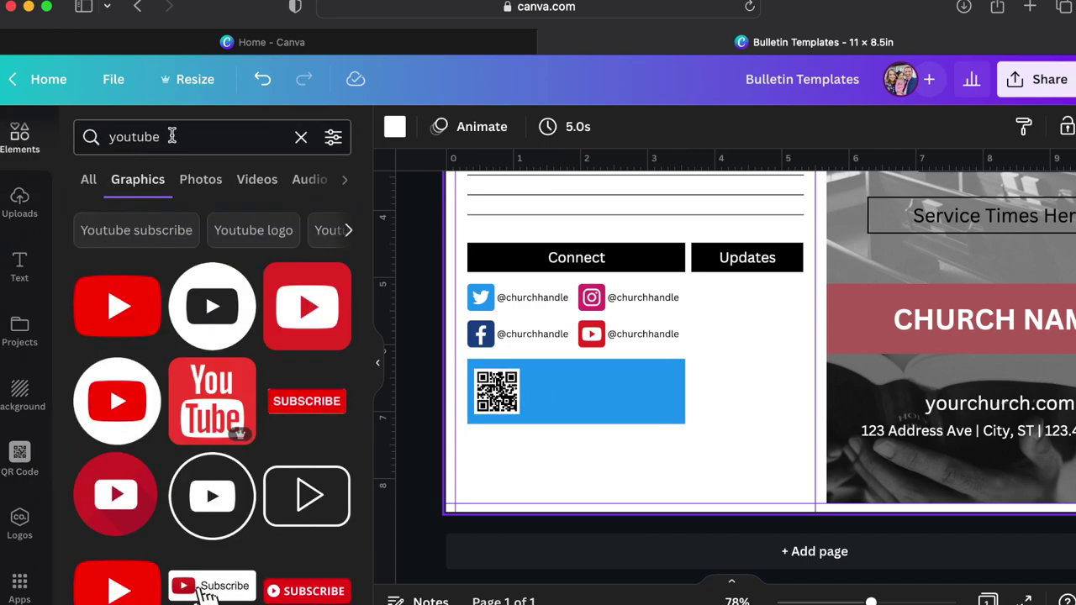
left_click_drag(172, 137, 116, 138)
type("google")
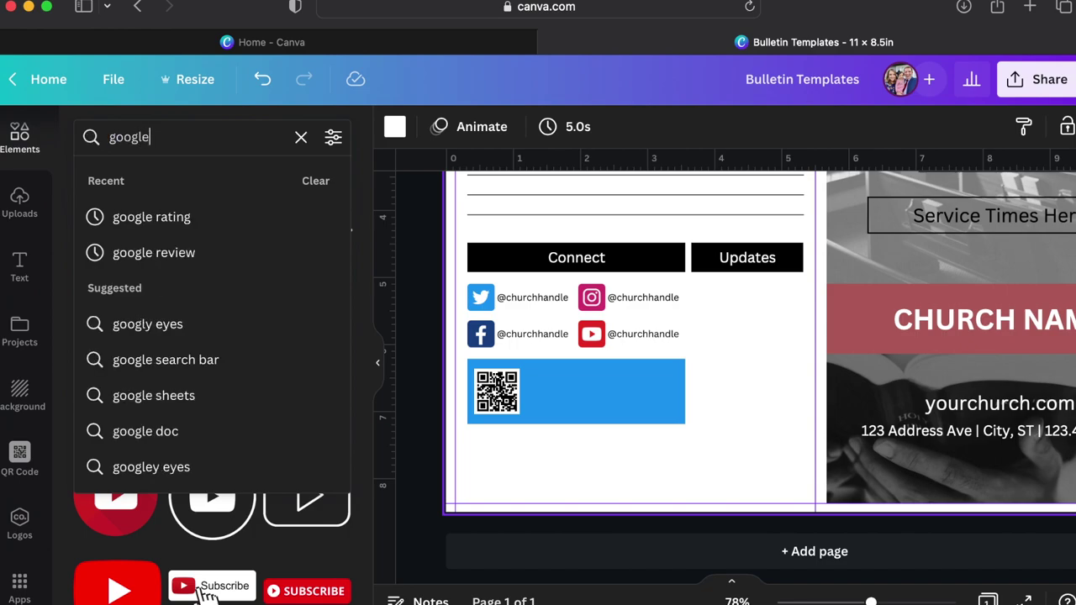
type(" review")
key("Return")
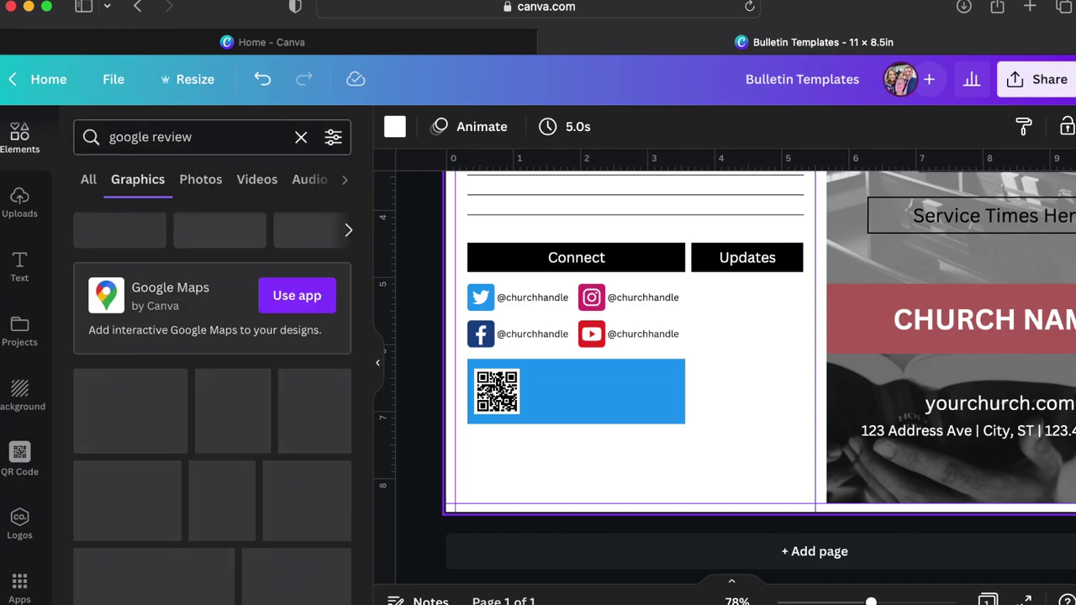
scroll(252, 420, "down", 5)
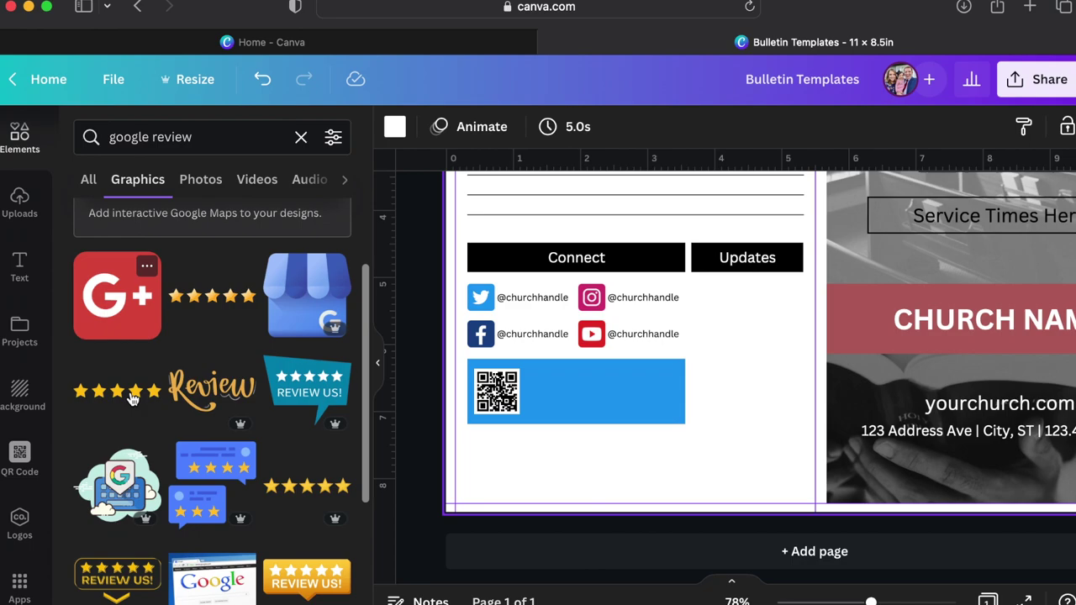
scroll(312, 430, "down", 6)
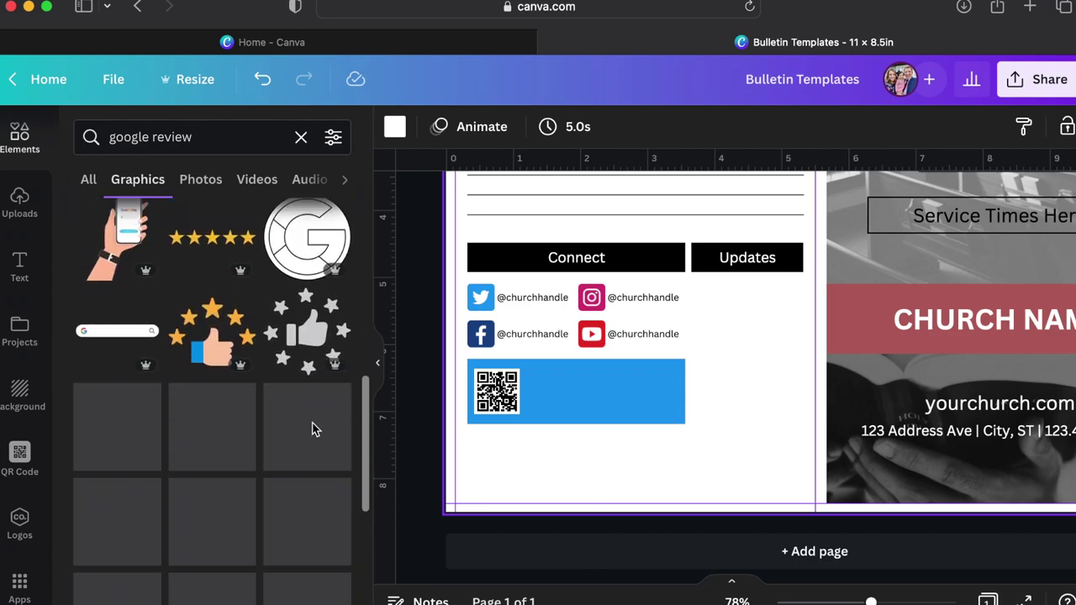
scroll(309, 464, "down", 10)
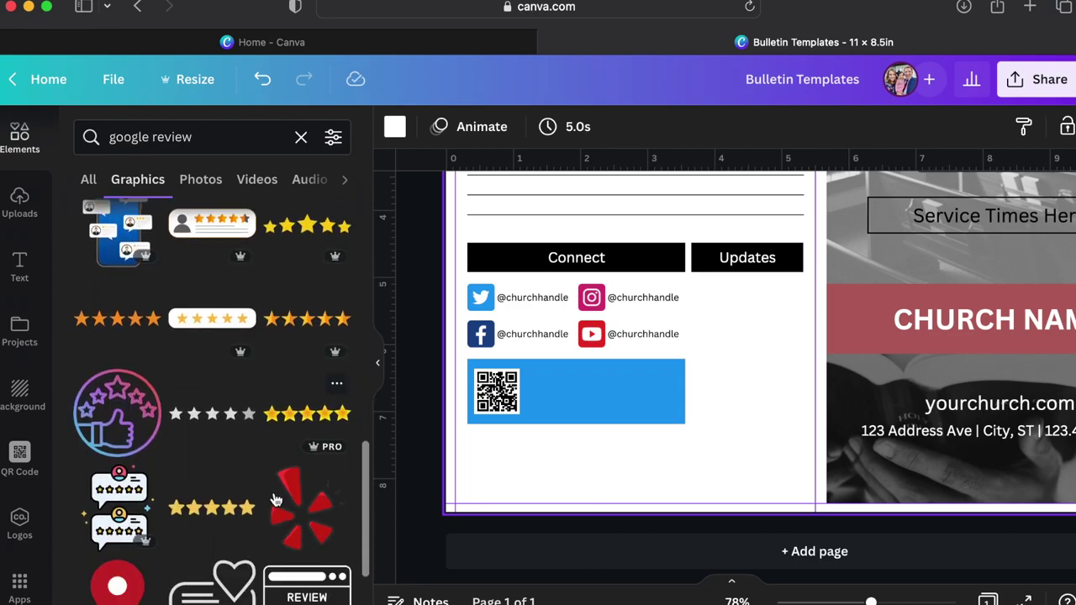
scroll(274, 500, "down", 10)
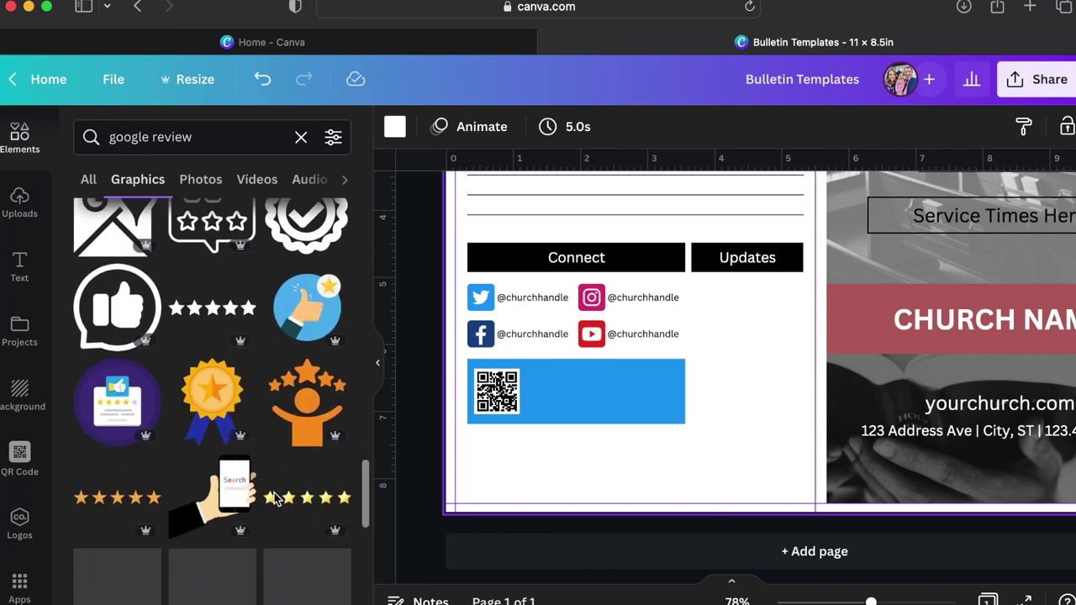
scroll(276, 500, "down", 10)
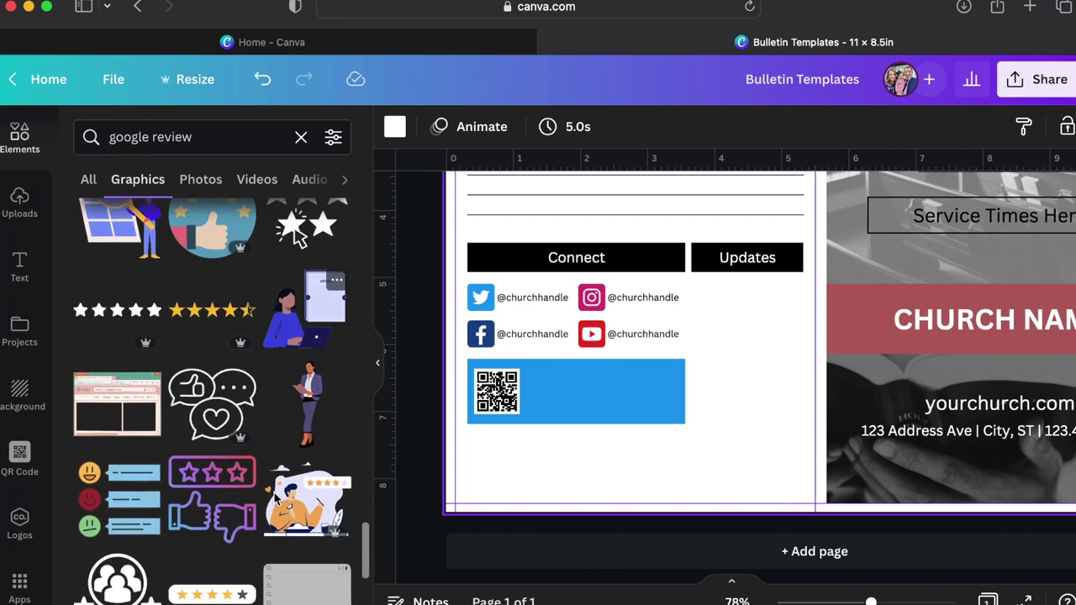
scroll(274, 492, "down", 10)
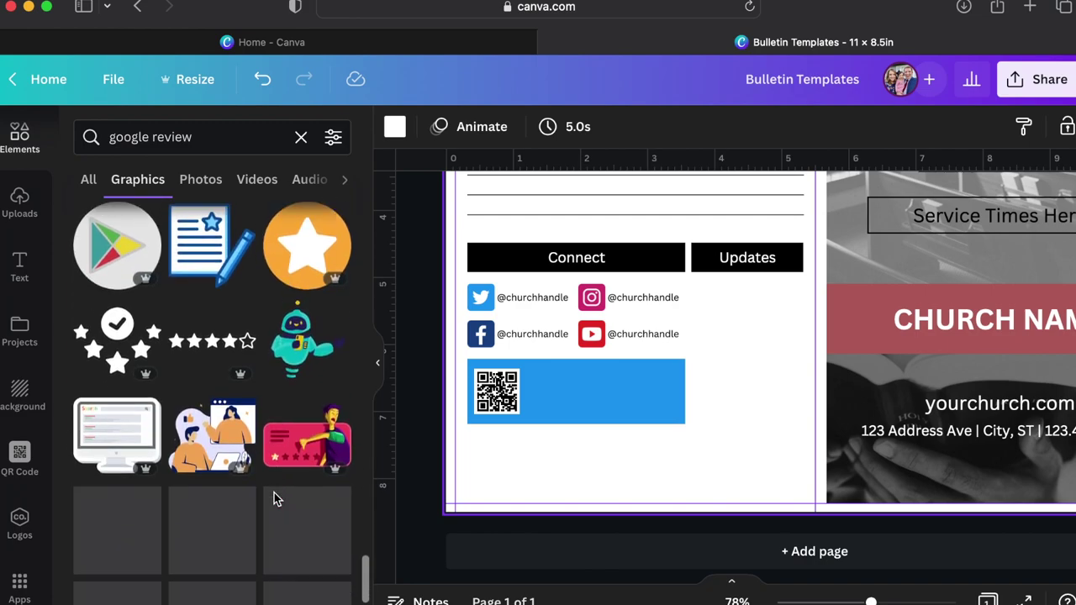
scroll(274, 493, "down", 5)
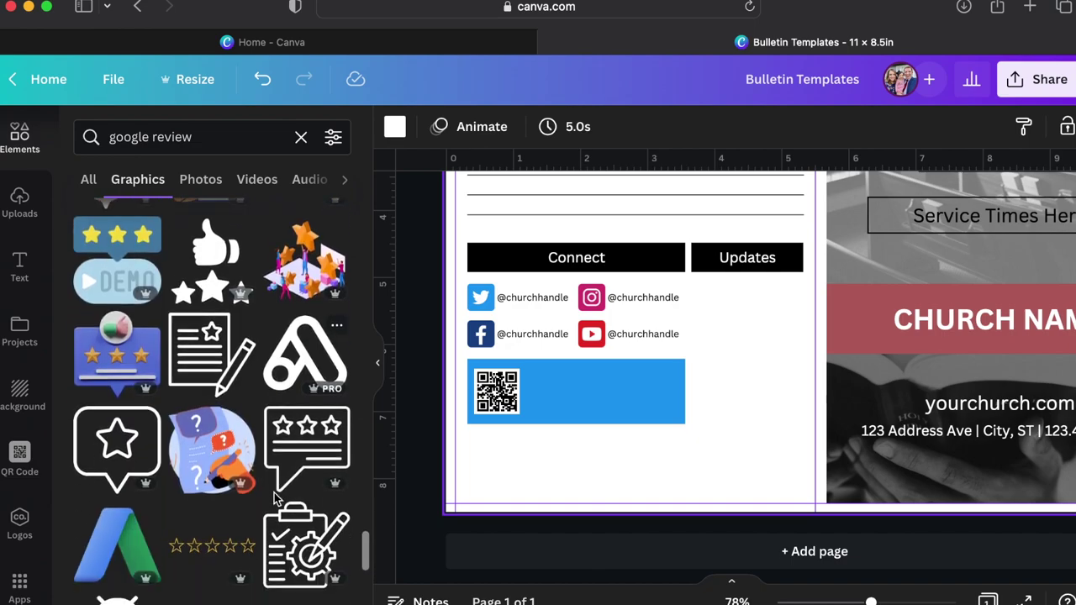
scroll(274, 492, "down", 10)
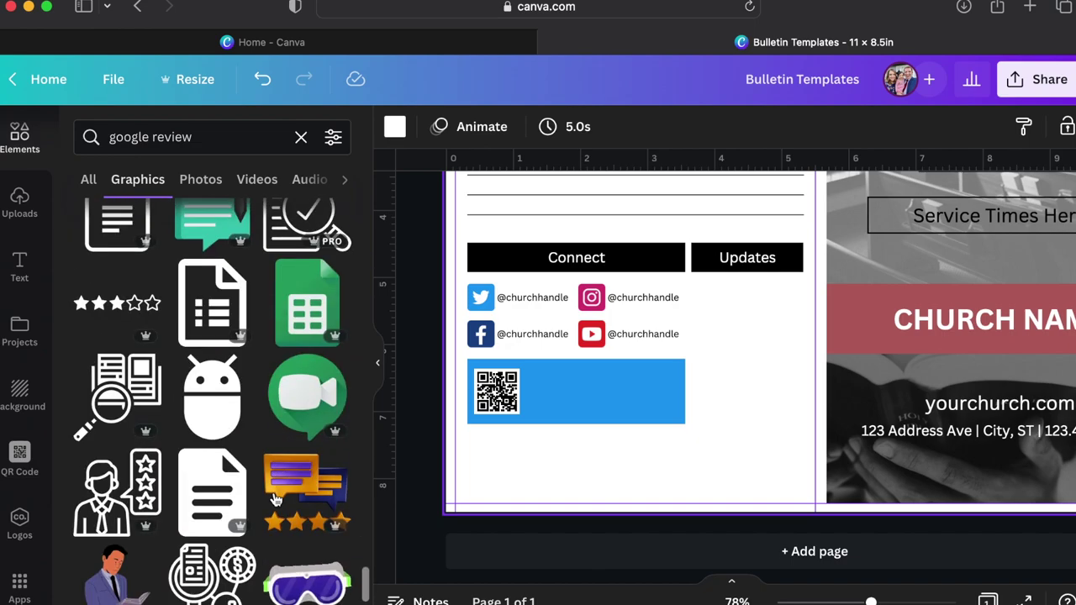
scroll(274, 497, "down", 10)
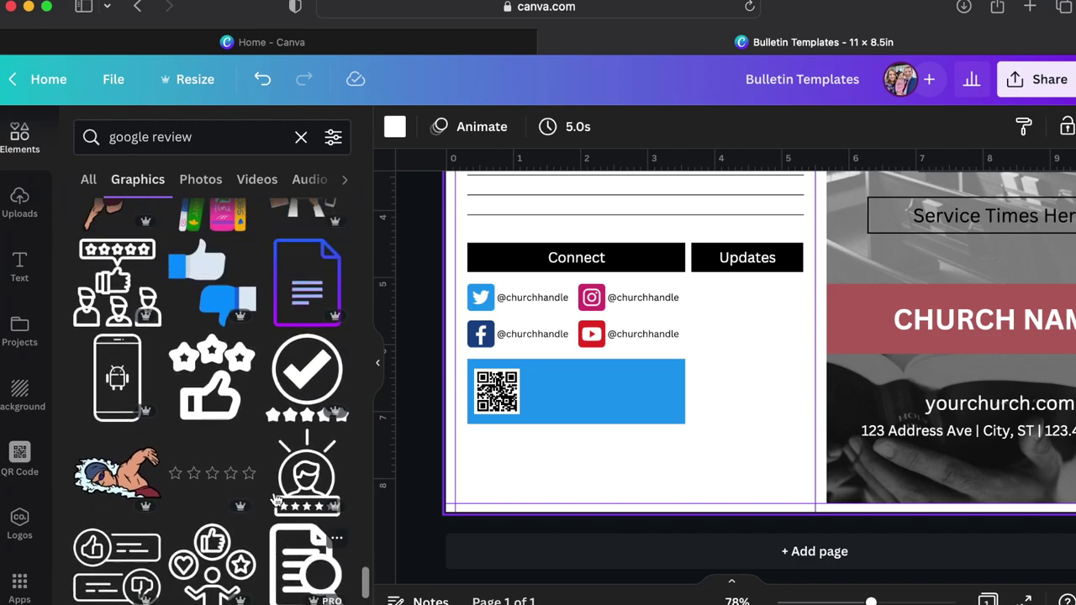
scroll(274, 498, "down", 10)
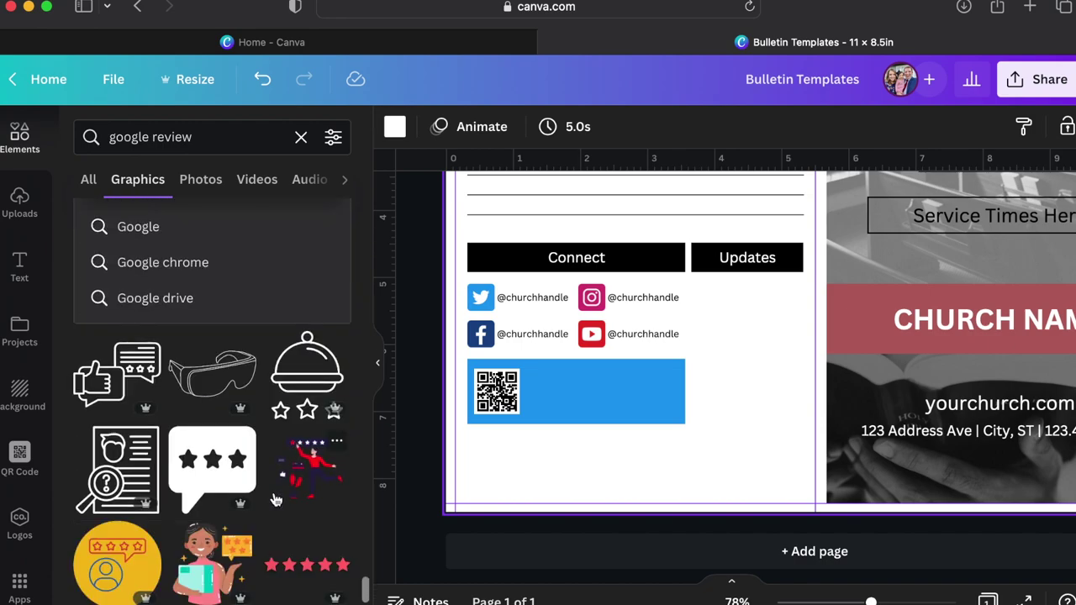
scroll(274, 499, "up", 15)
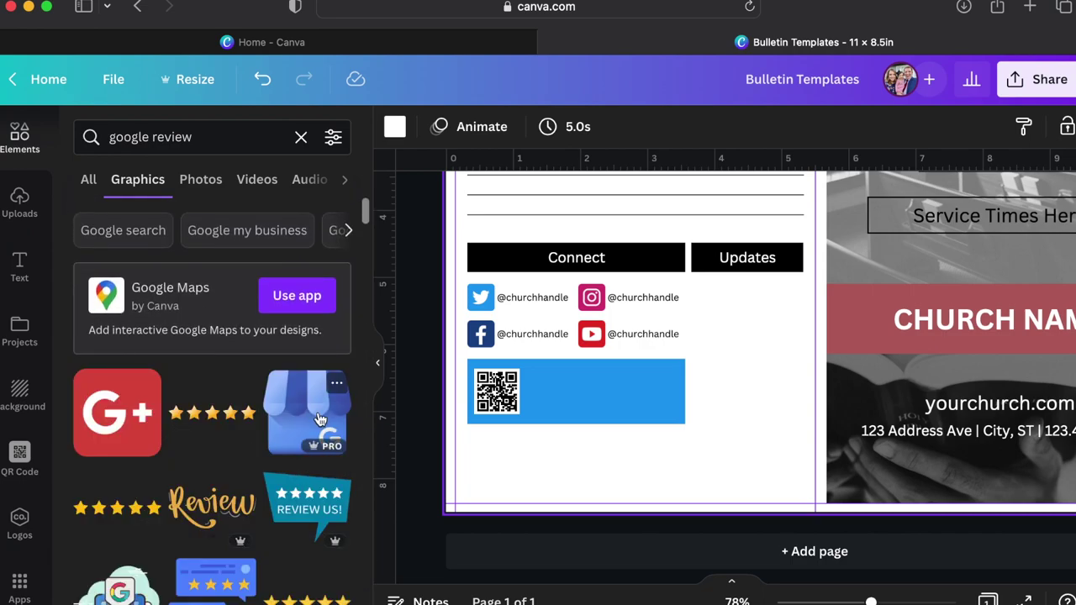
scroll(319, 420, "down", 3)
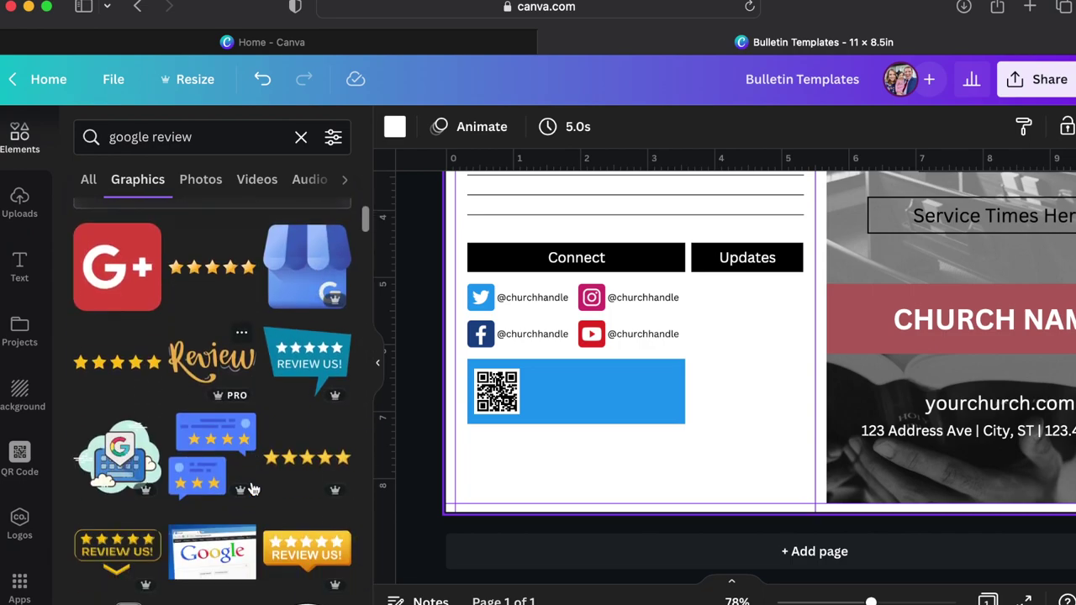
Add the five-star graphic, shrink it to a small row, and set it in the blue banner's upper right.
left_click(304, 458)
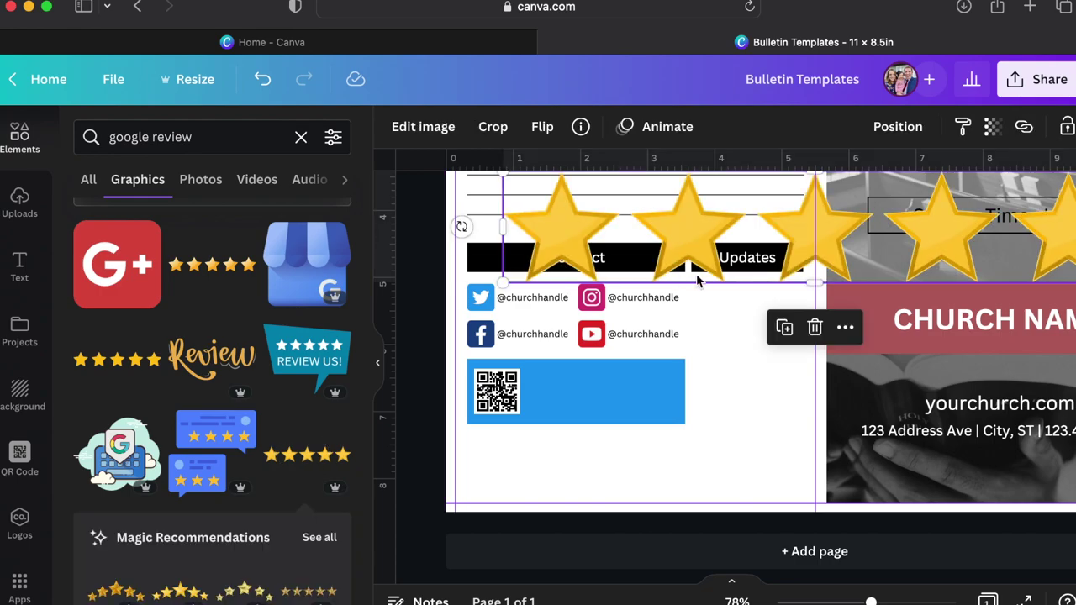
left_click_drag(503, 283, 622, 262)
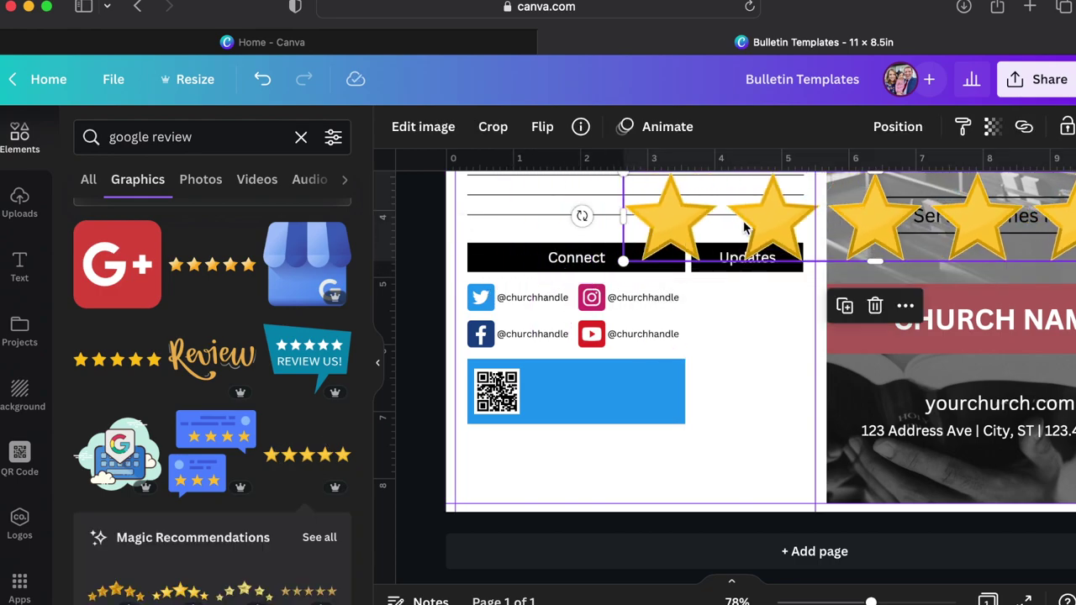
left_click_drag(761, 225, 634, 427)
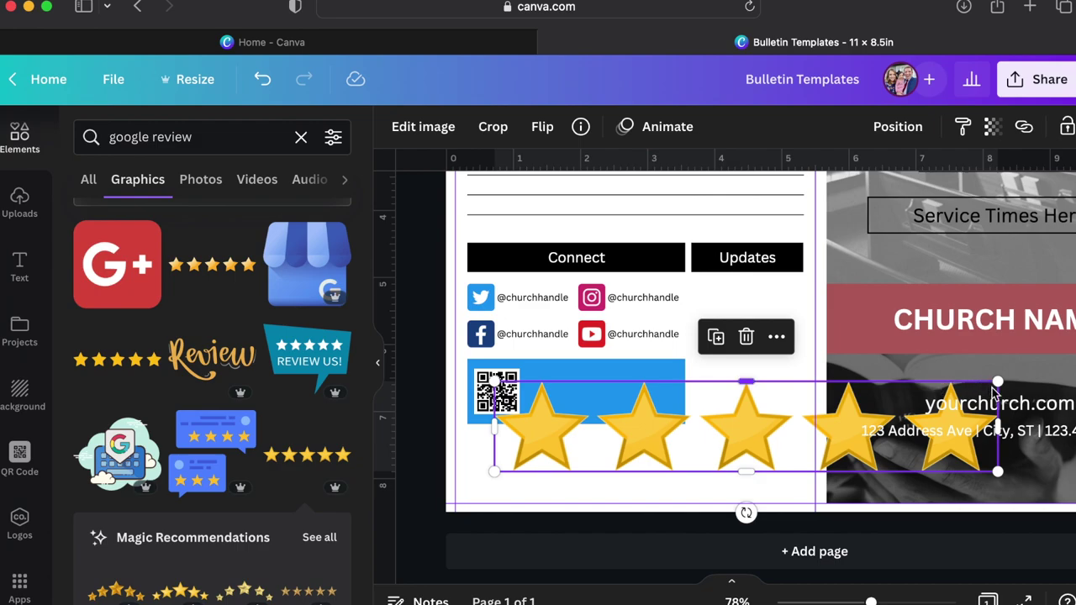
left_click_drag(984, 389, 529, 469)
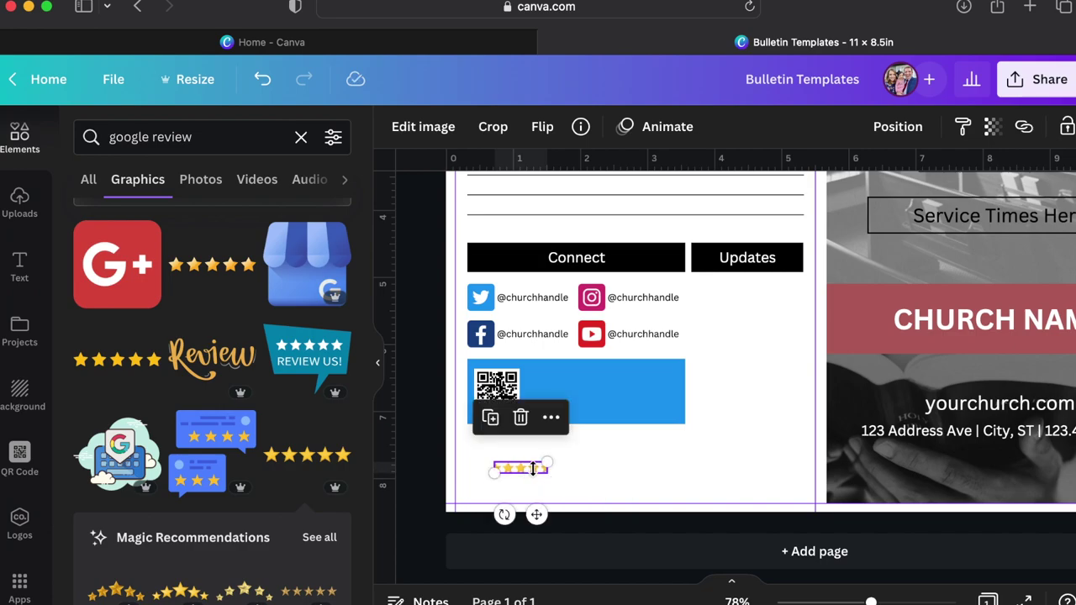
key("super+z")
scroll(551, 463, "up", 5)
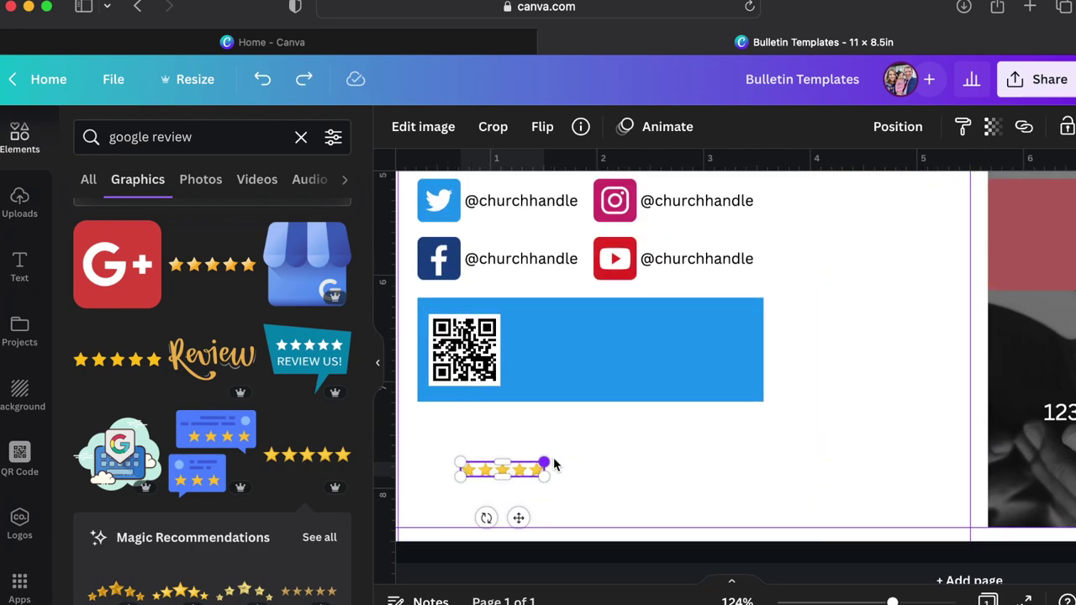
left_click_drag(512, 470, 755, 287)
left_click(511, 209)
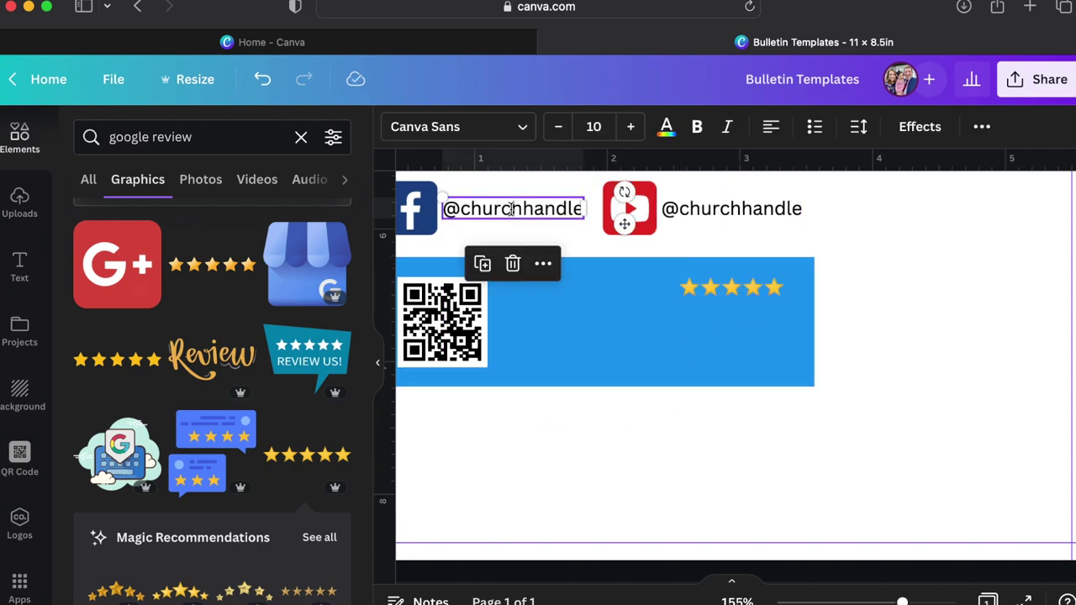
Copy the Facebook handle text into the banner beside the QR code, making it white and bold.
key("super+d")
left_click_drag(478, 230, 556, 295)
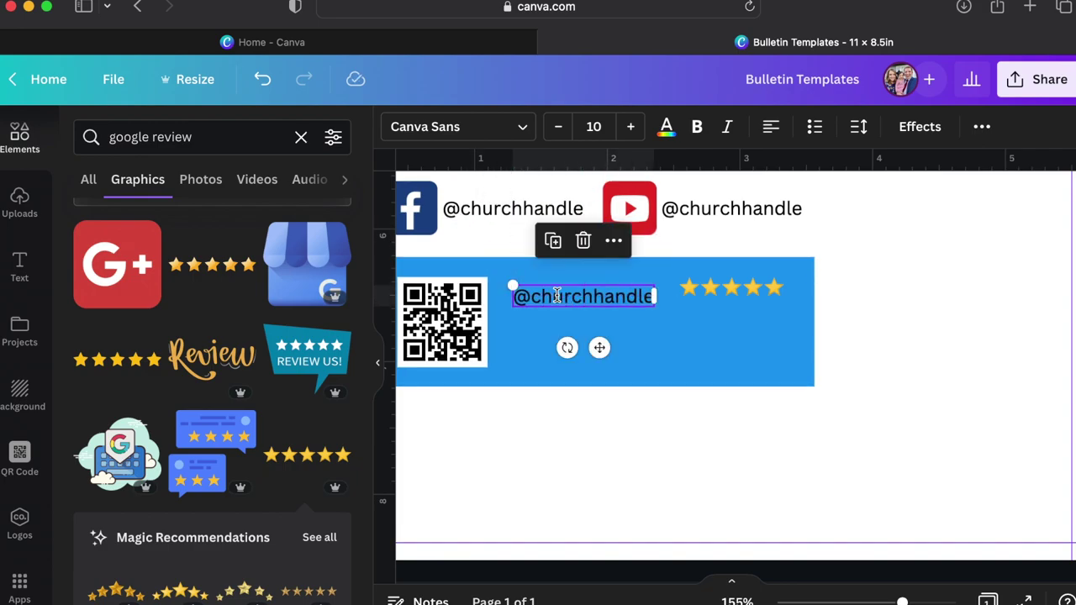
left_click(556, 295)
double_click(556, 296)
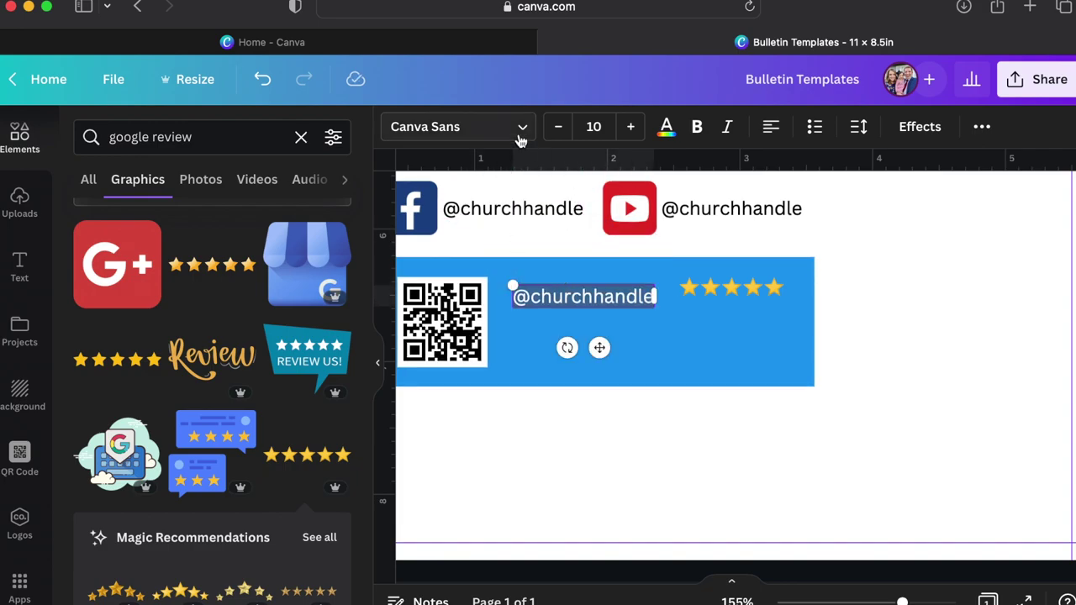
left_click(666, 128)
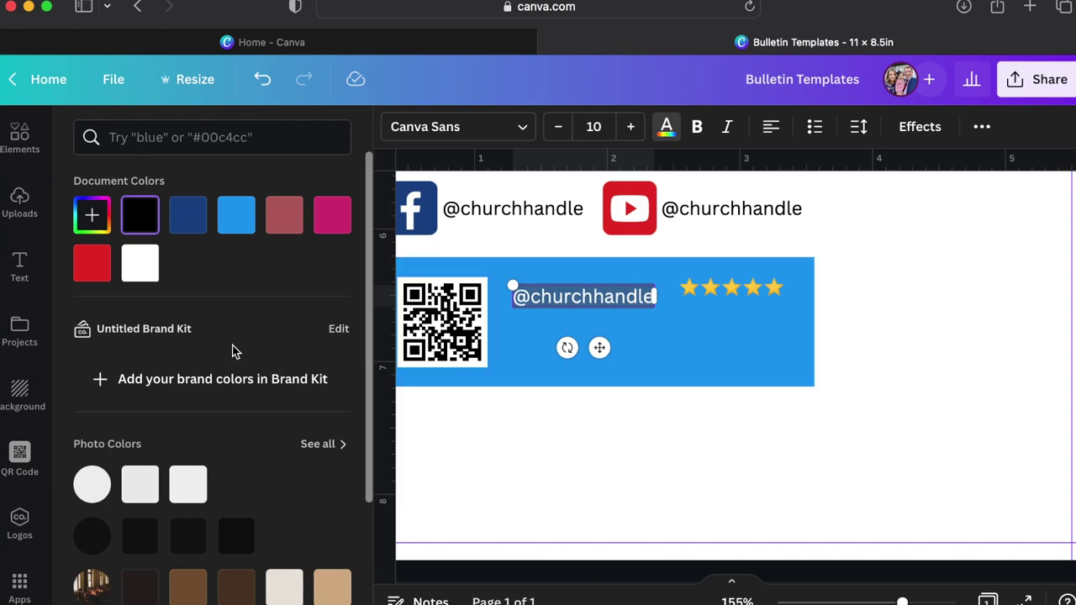
left_click(140, 273)
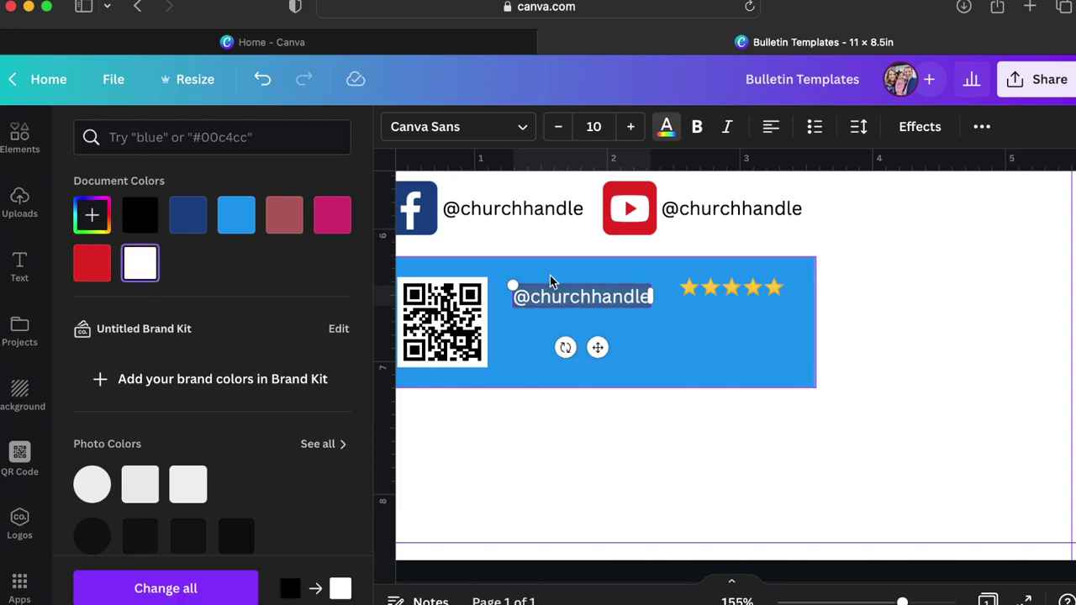
double_click(558, 300)
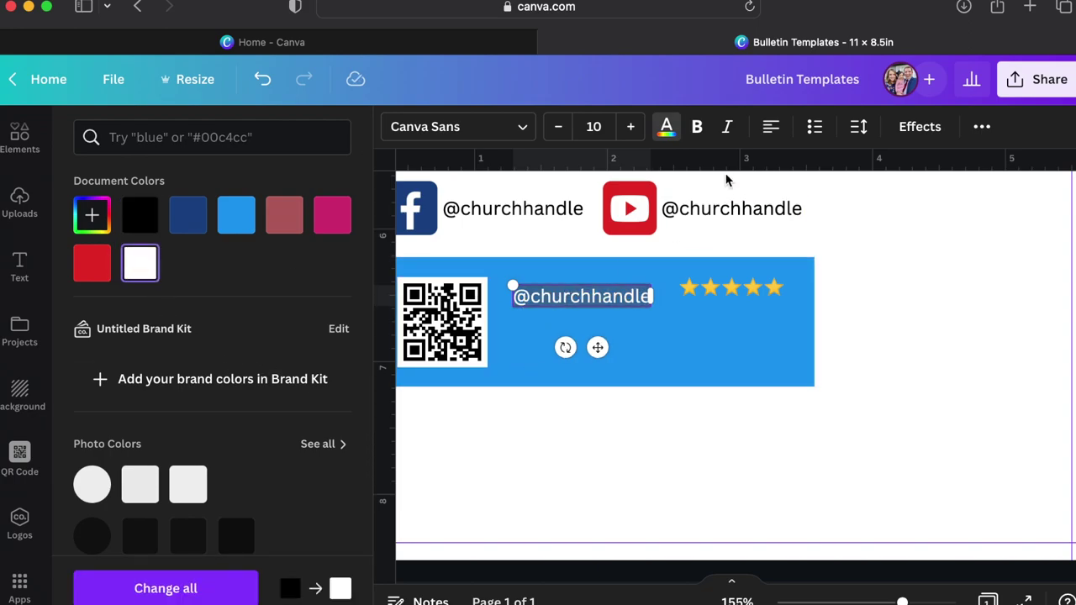
left_click(696, 126)
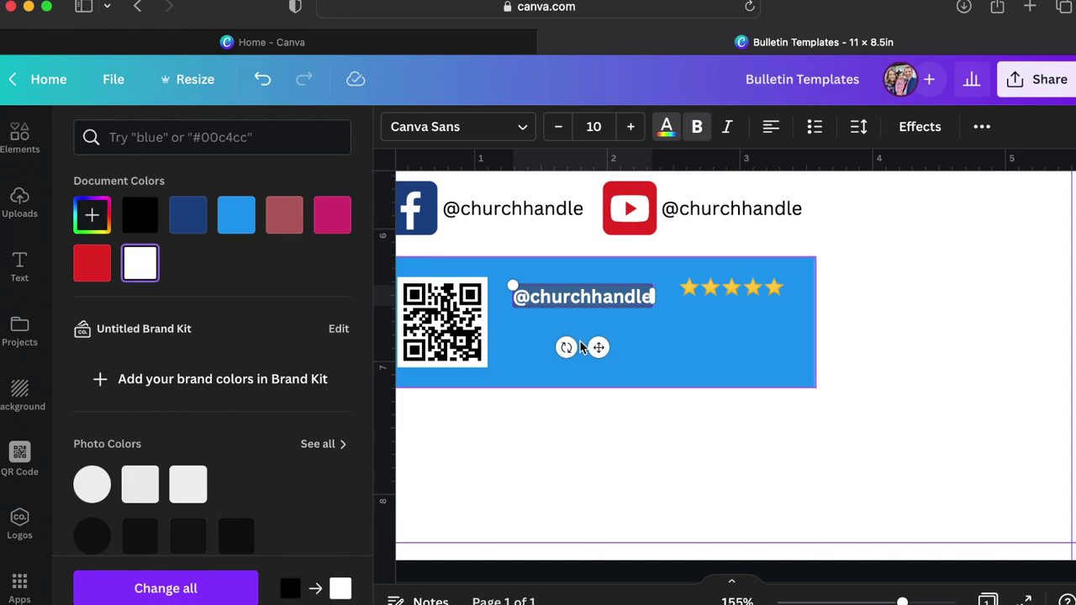
Type the heading 'Why I Love My Church' and line it up ahead of the stars.
type("Why I Lov")
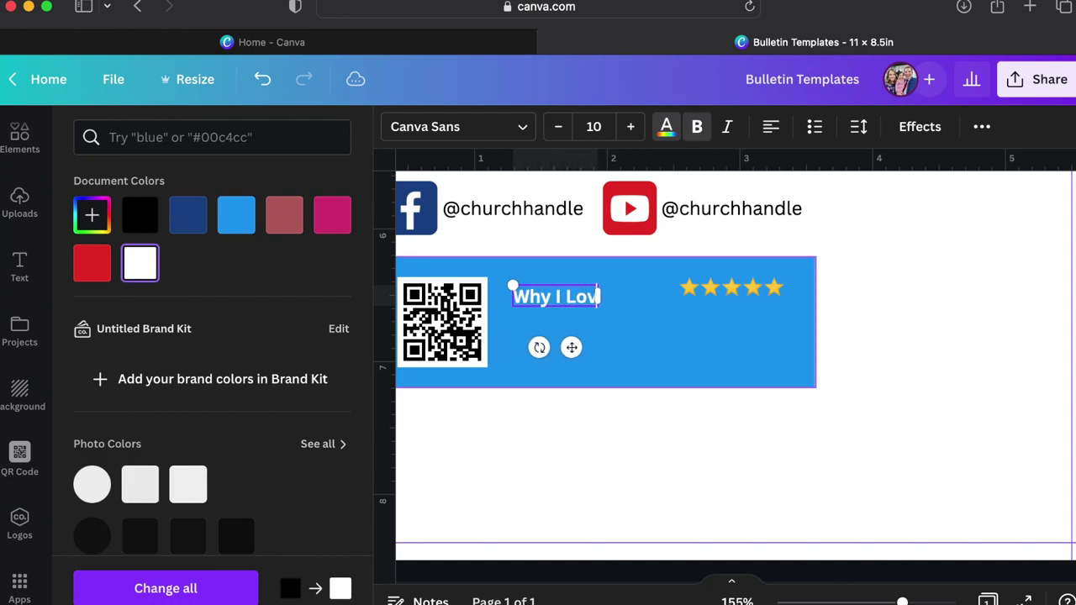
type("e my CHurch")
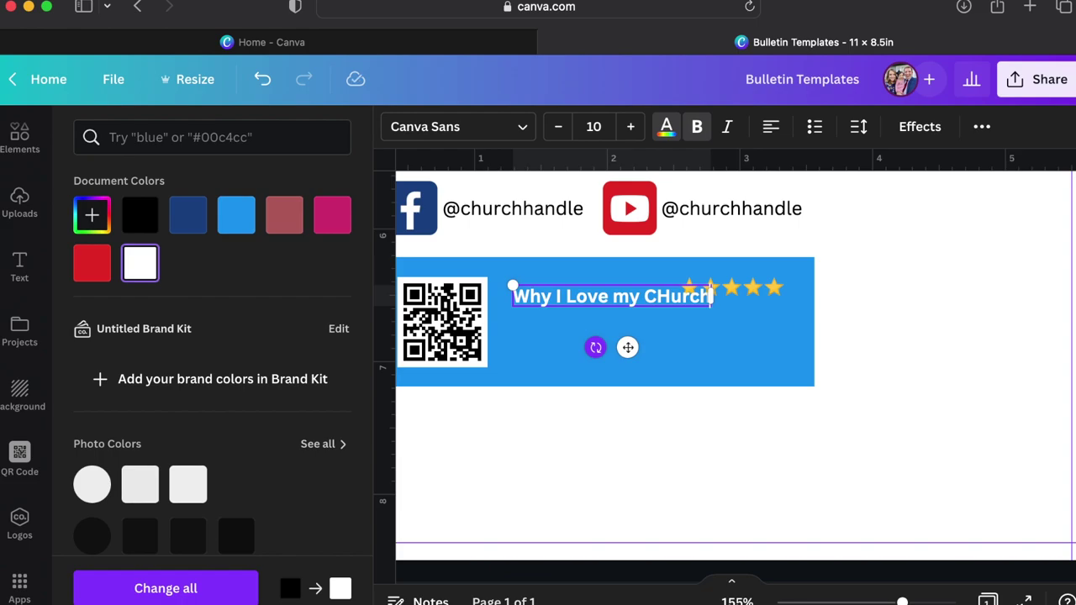
left_click(664, 321)
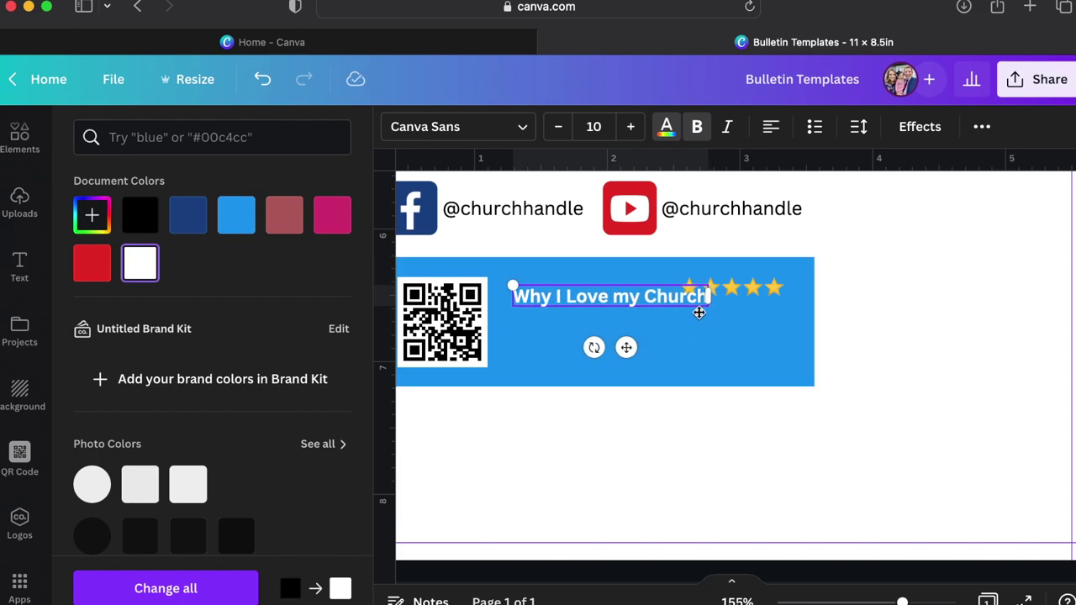
double_click(630, 296)
type("My")
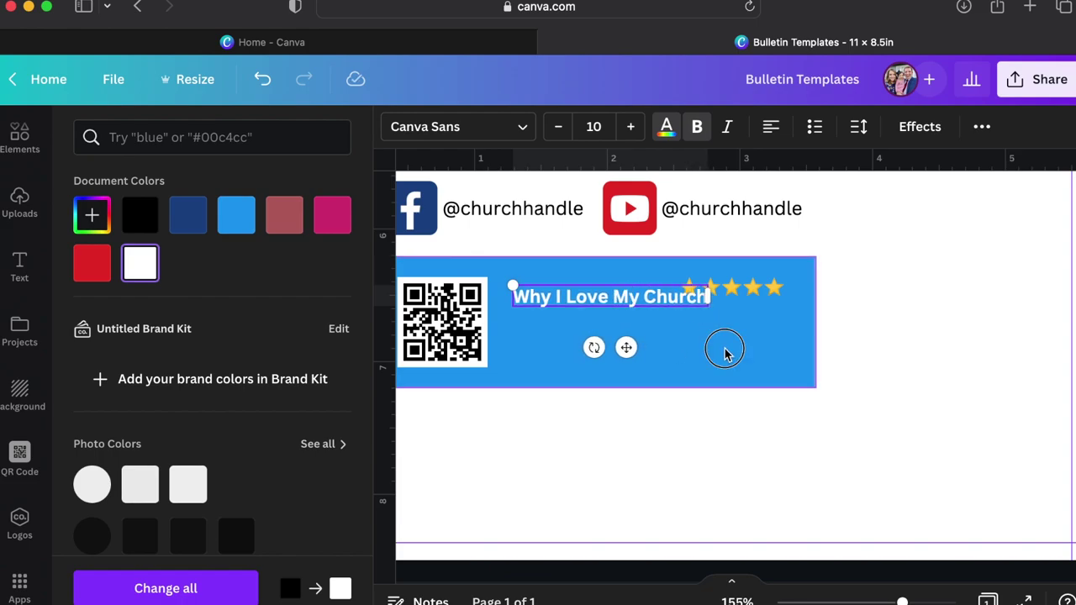
left_click(721, 351)
left_click(605, 294)
left_click_drag(605, 291, 593, 294)
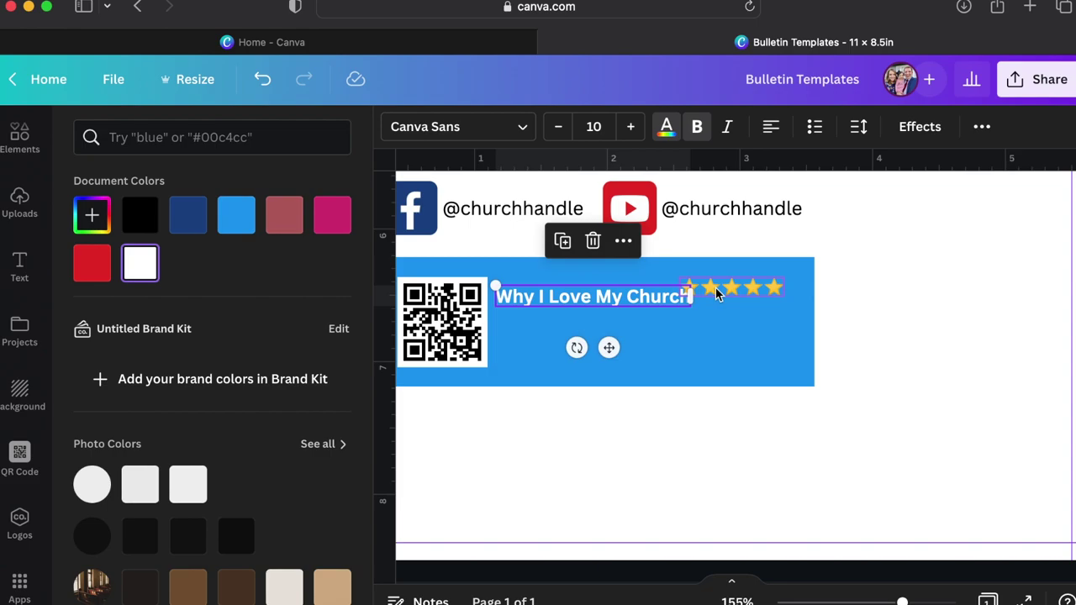
left_click_drag(756, 288, 779, 295)
Duplicate the heading below it as unbolded text asking readers how the church blessed them, inviting a review.
left_click(731, 332)
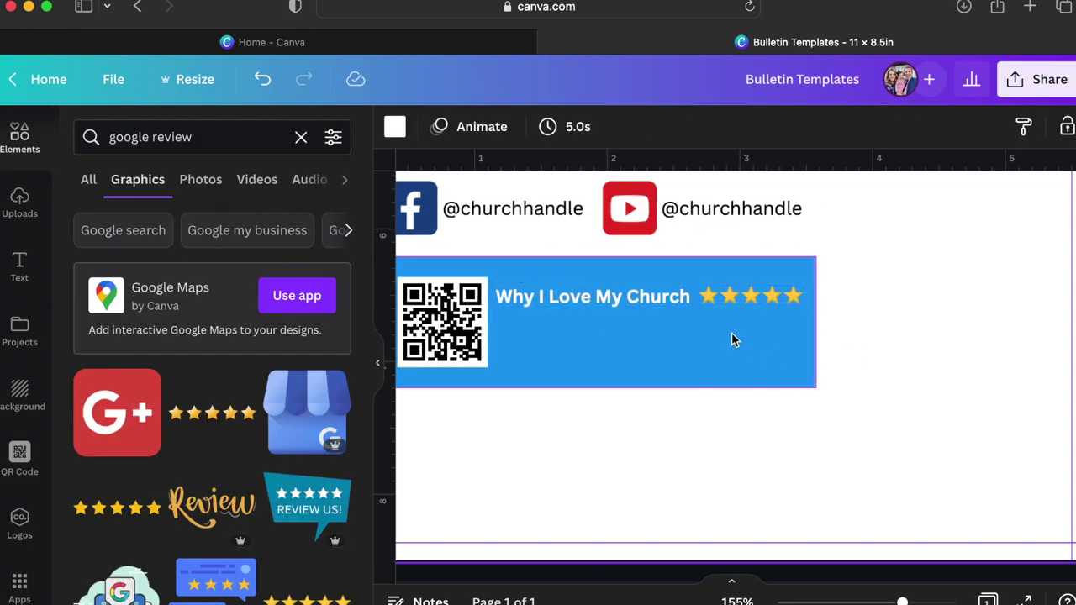
scroll(731, 332, "left", 2)
left_click(712, 300)
key("super+d")
left_click_drag(677, 320, 654, 319)
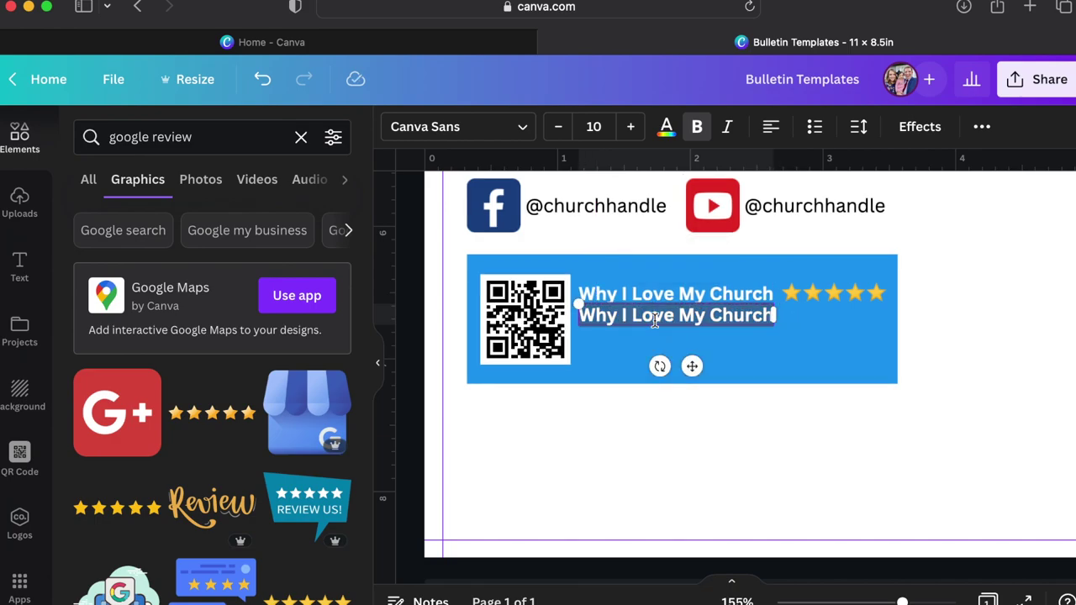
type("Let us know!")
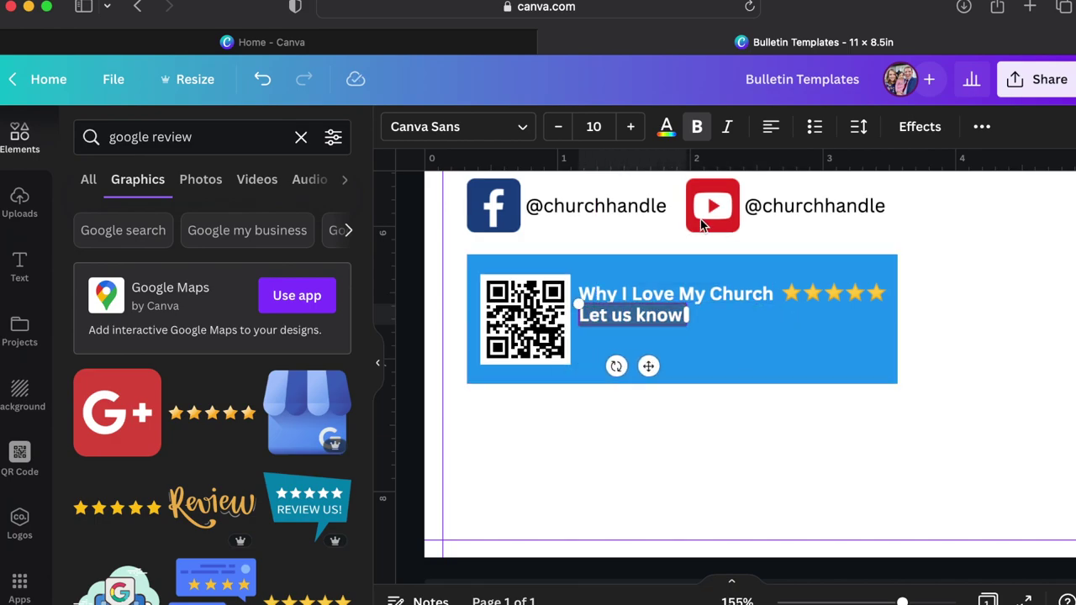
key("super+a")
key("super+b")
type("how our chur")
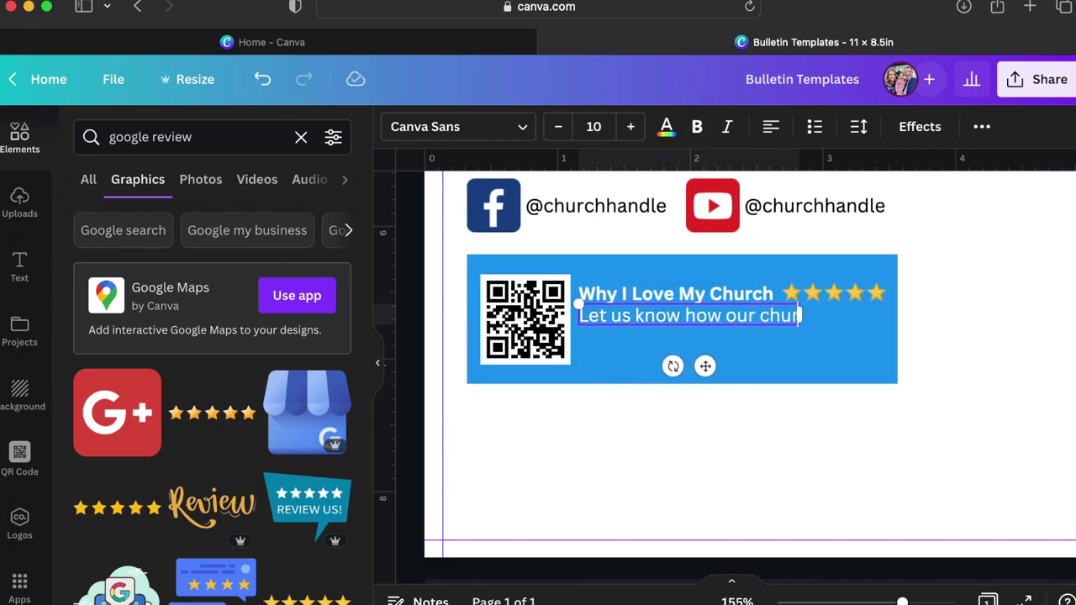
type("ch has been a ")
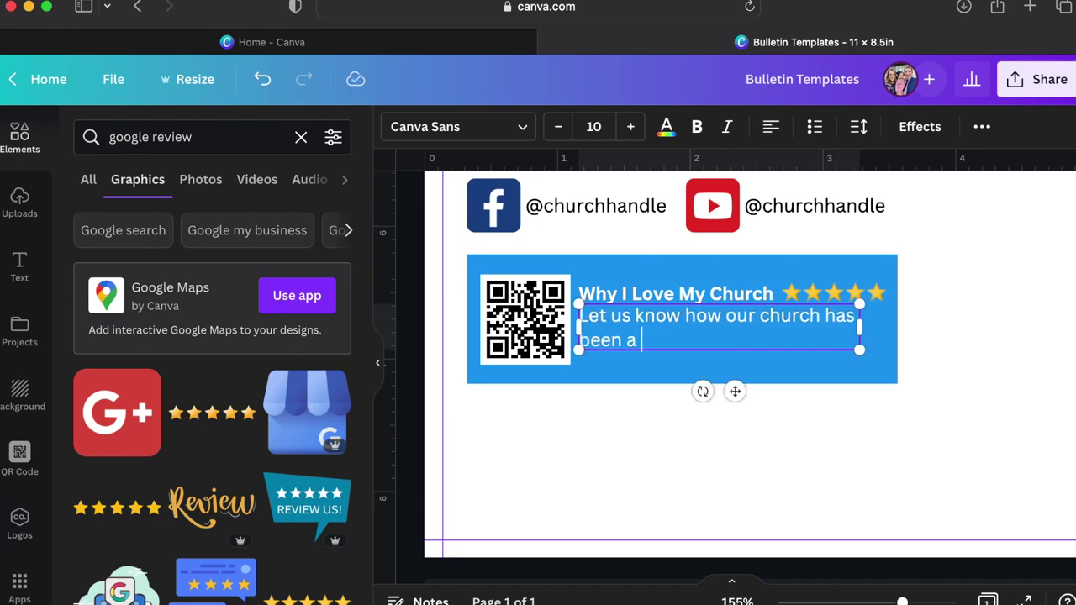
type("blessingto you by leaving us a")
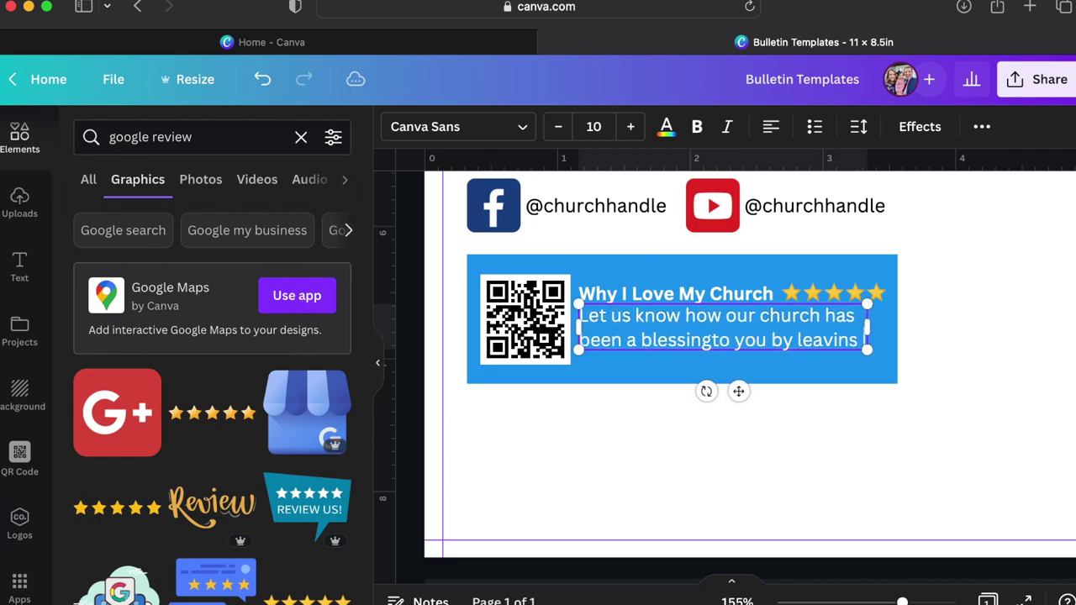
type(" review!")
Narrow the description box, fix 'blessingto' to 'blessing to', and tighten line spacing to 1.24.
left_click_drag(965, 328, 859, 339)
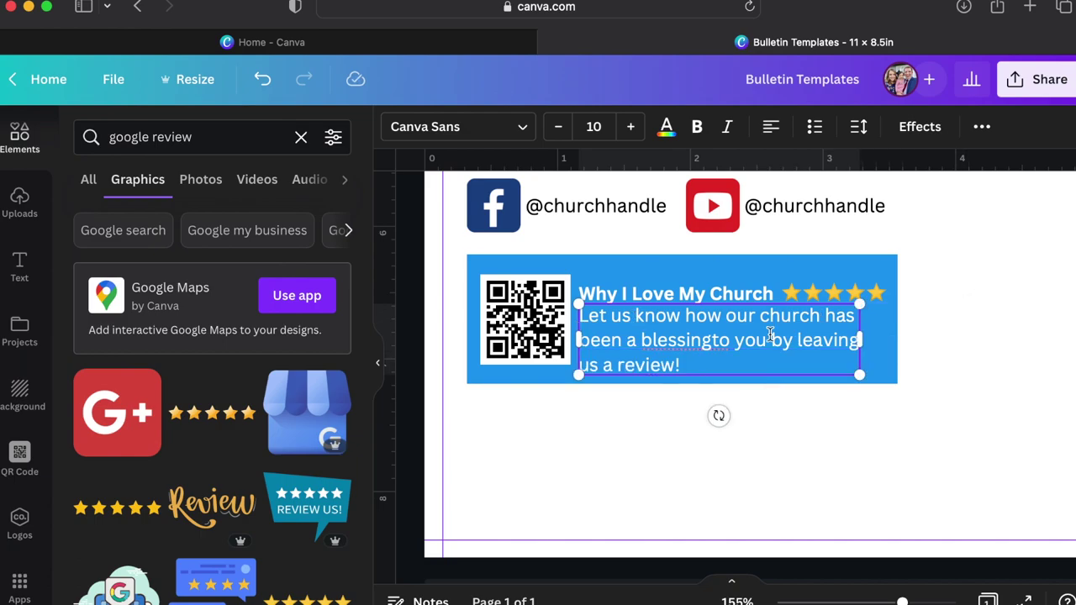
left_click(711, 343)
left_click(804, 450)
left_click(816, 299)
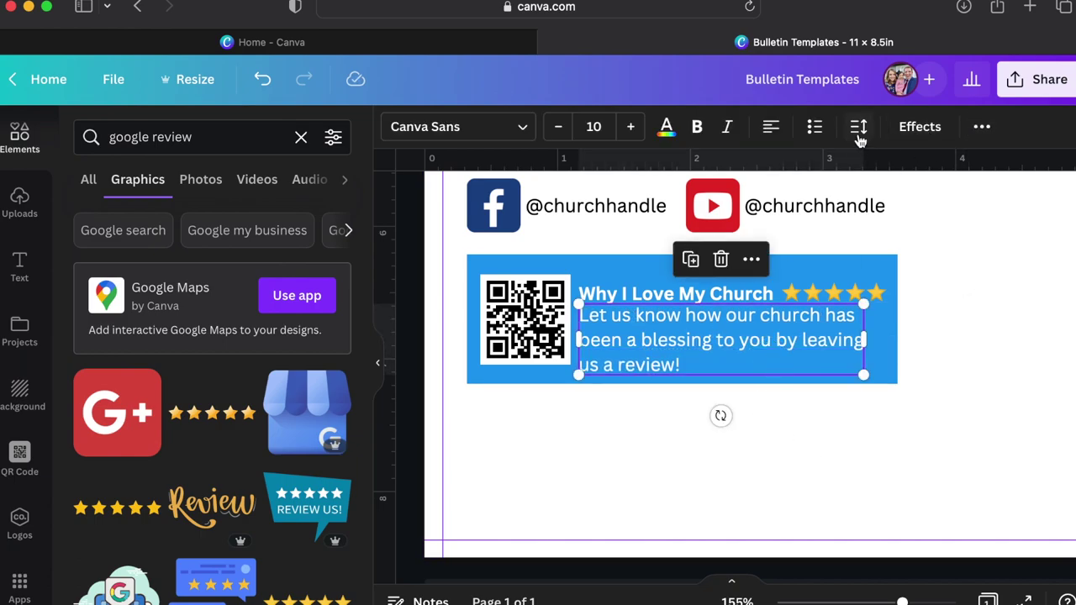
left_click(858, 133)
left_click_drag(938, 249, 924, 253)
left_click(824, 290)
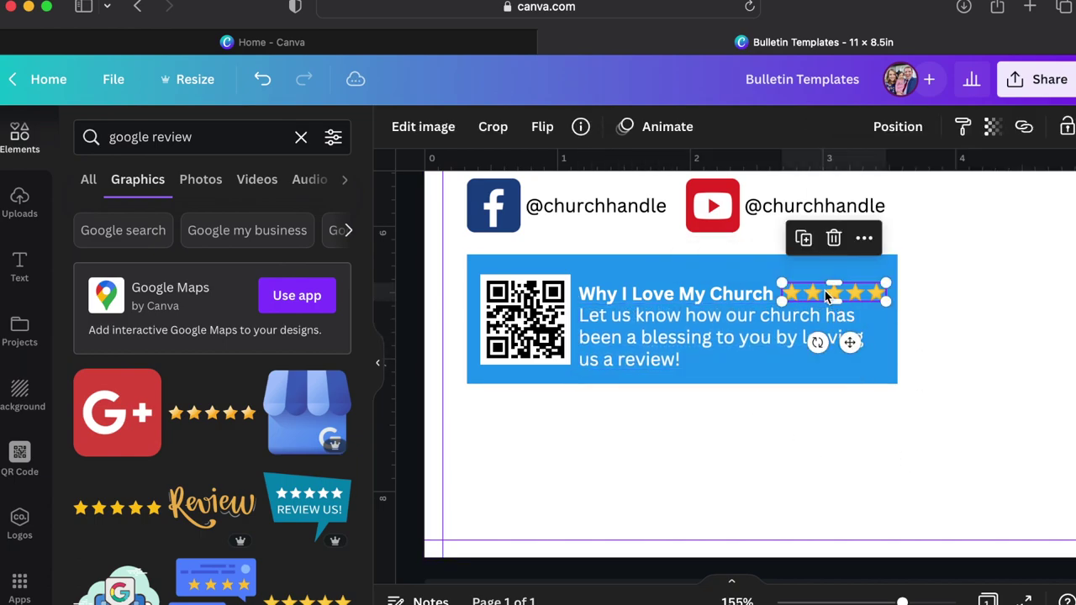
left_click(824, 290)
left_click(788, 449)
scroll(725, 445, "down", 5)
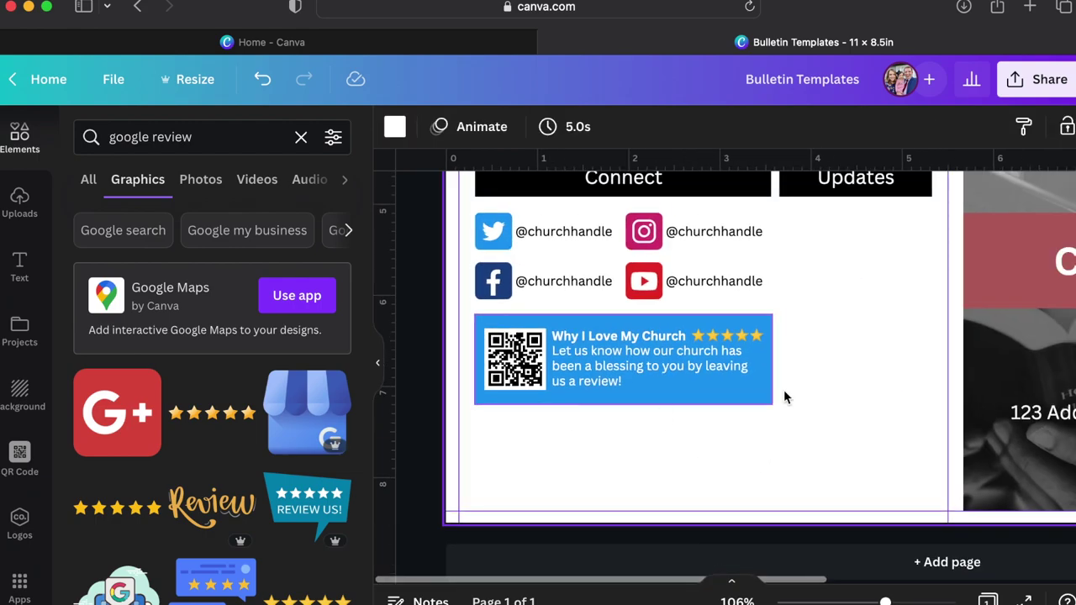
scroll(747, 442, "up", 2)
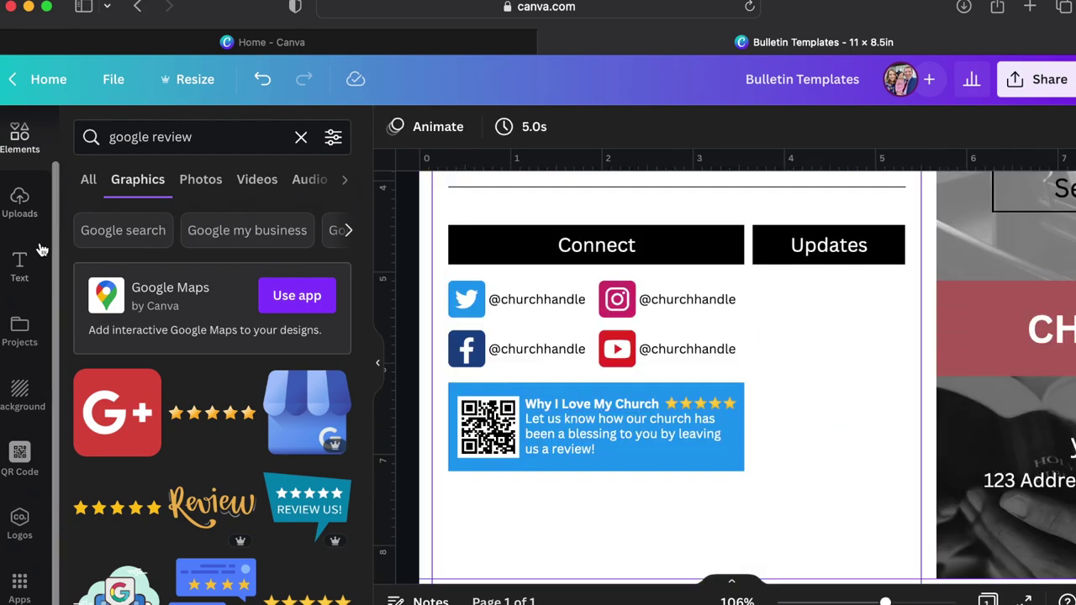
Add a single-image grid and size it to fill the column under Updates.
left_click(28, 158)
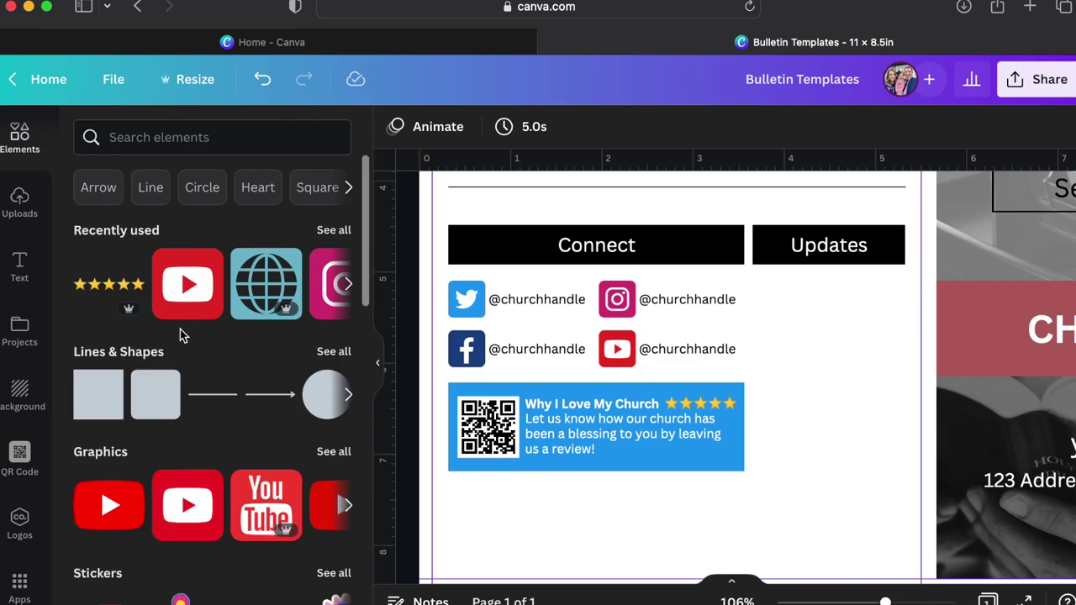
scroll(202, 395, "down", 10)
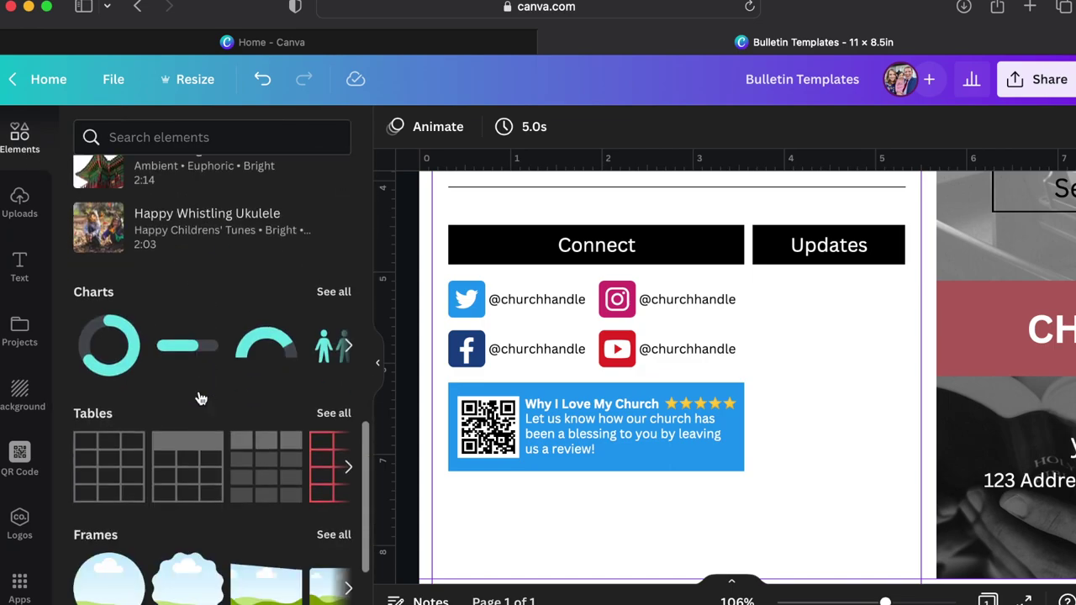
scroll(200, 399, "down", 3)
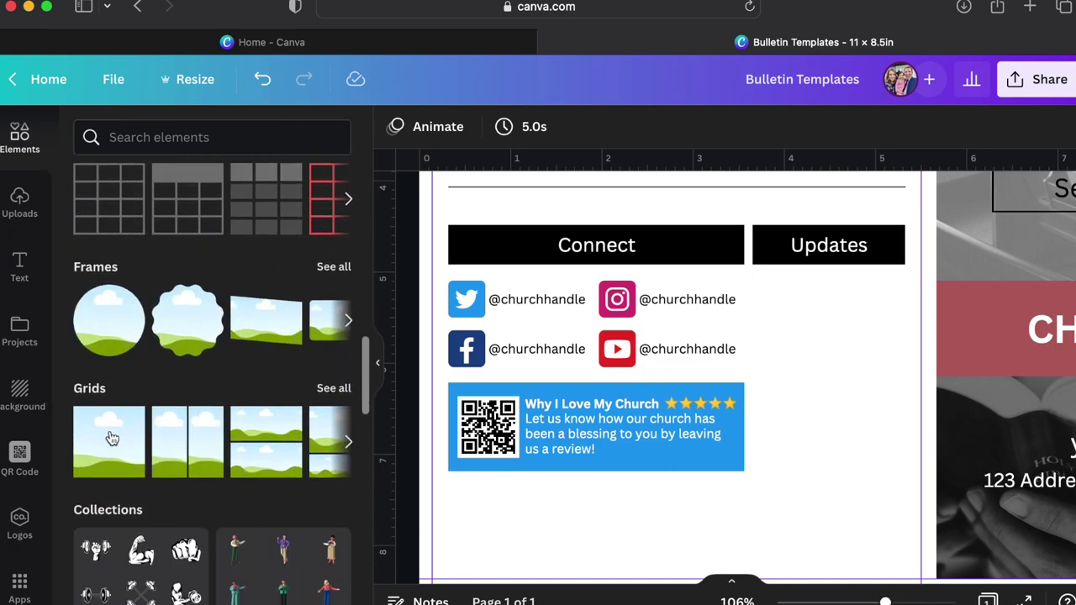
left_click(112, 438)
left_click_drag(406, 209, 667, 370)
left_click_drag(758, 344, 842, 346)
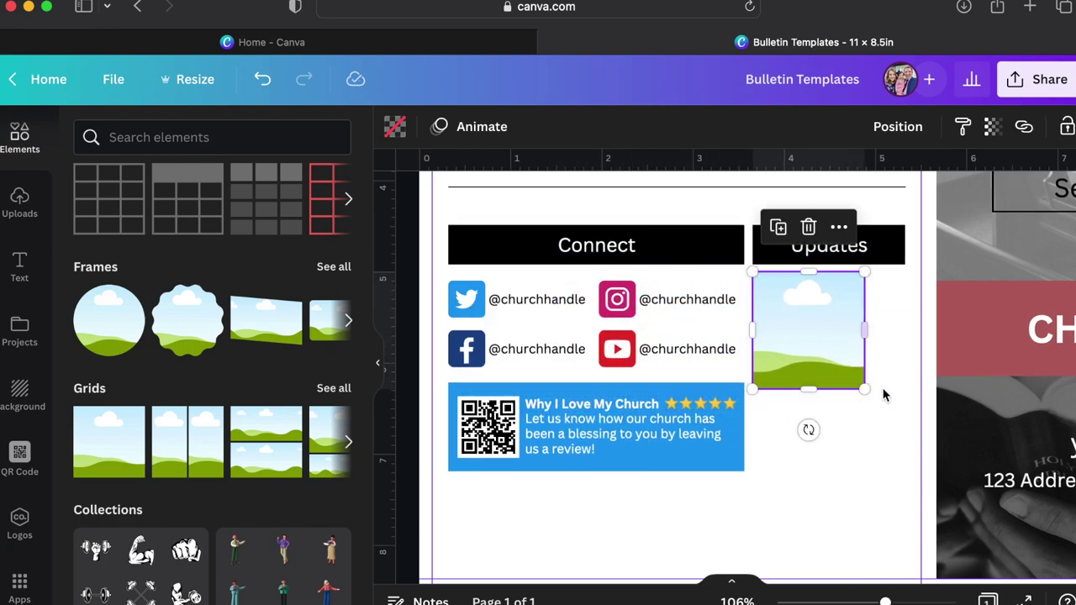
left_click_drag(871, 405, 906, 475)
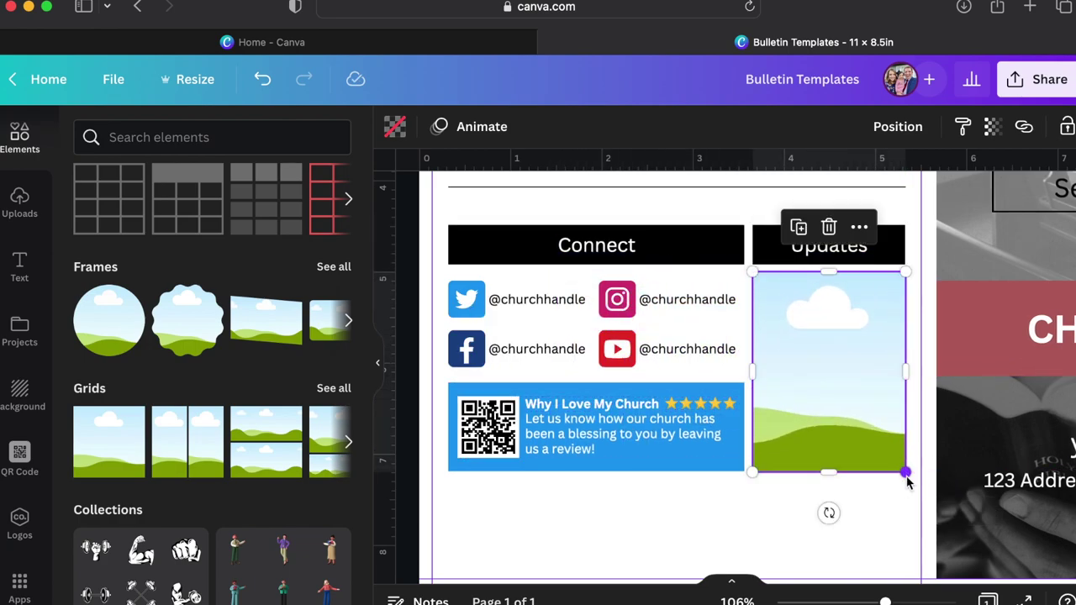
left_click(749, 517)
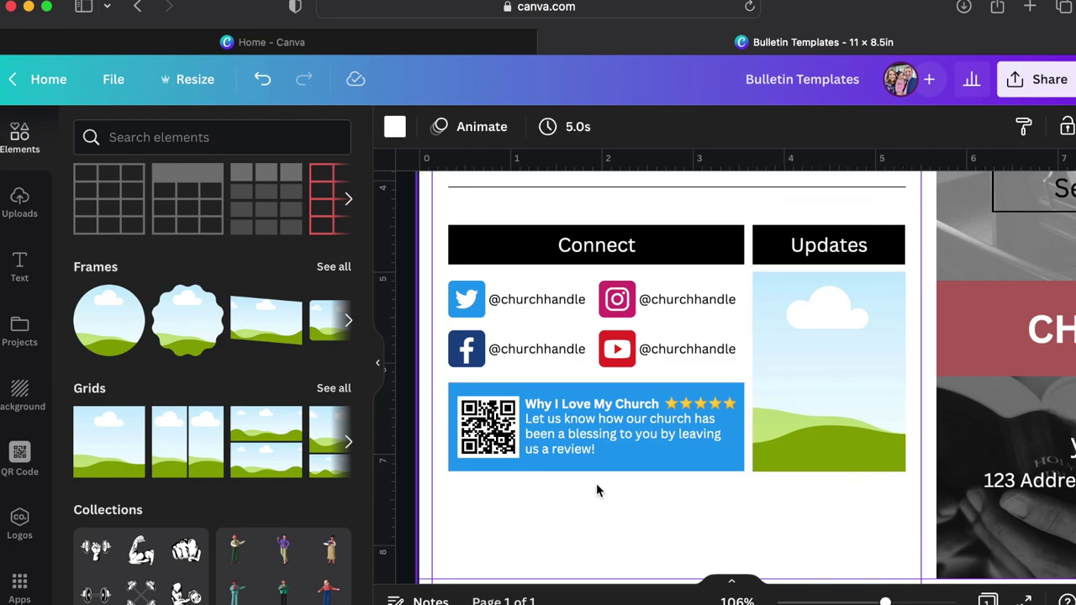
Drop a 'cell phone' photo into the Updates frame and set its transparency to 20.
left_click(175, 137)
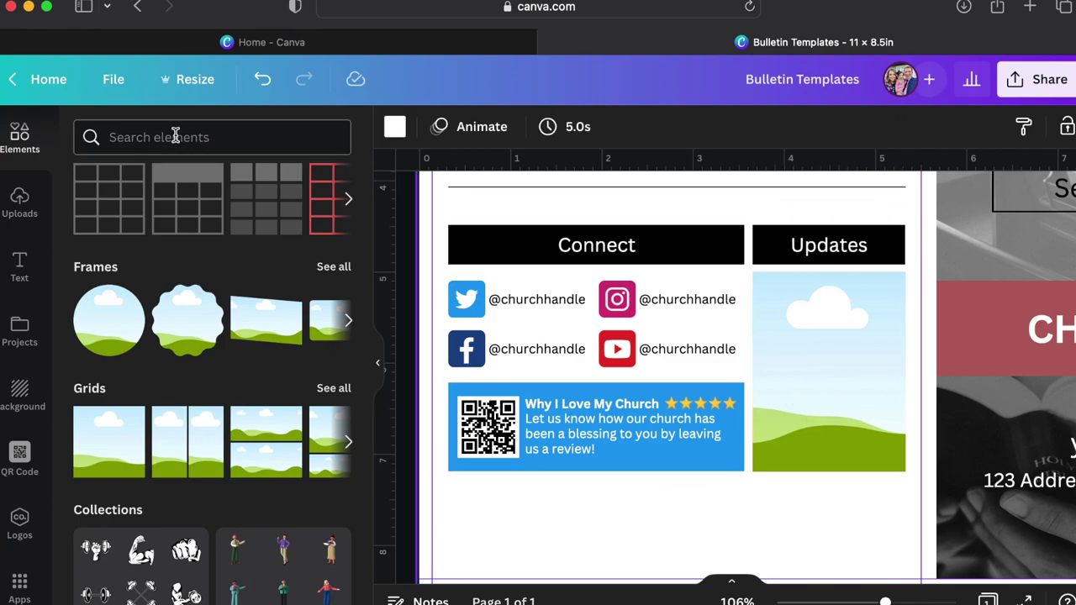
type("cell phone")
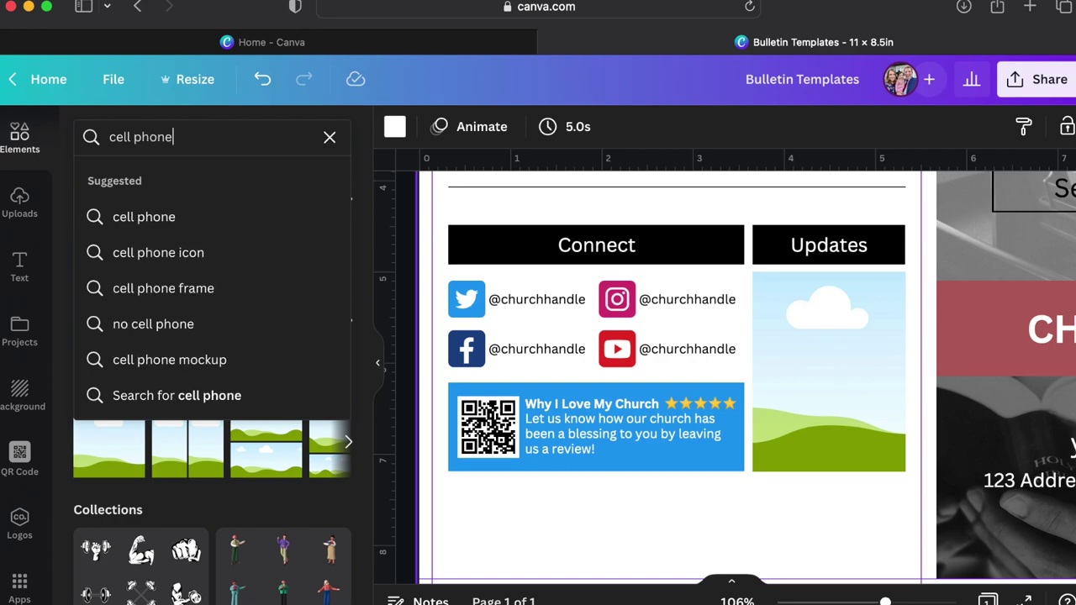
key("Return")
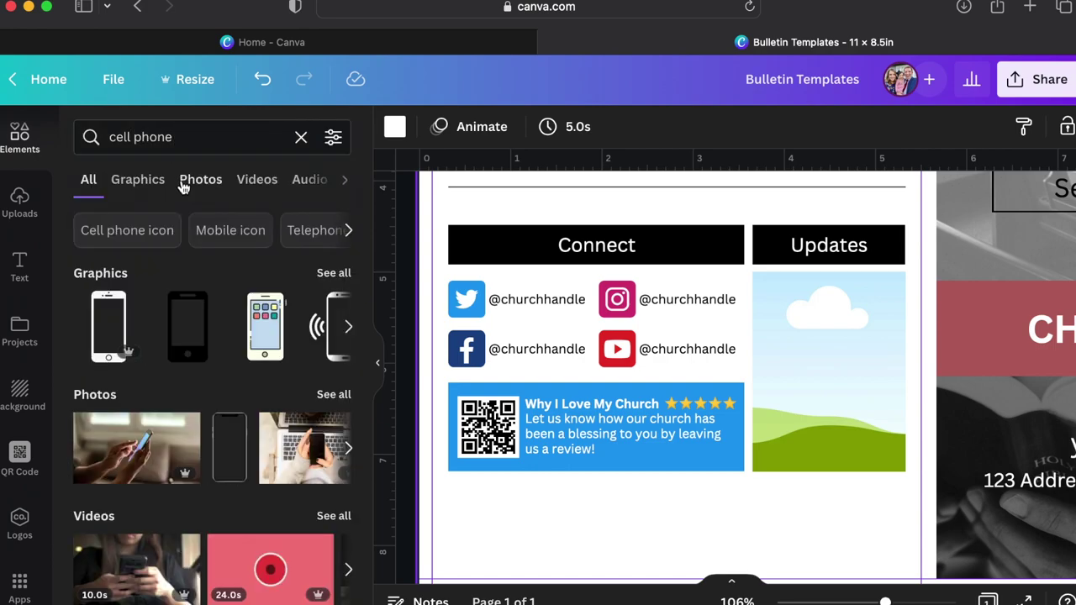
scroll(185, 395, "down", 1)
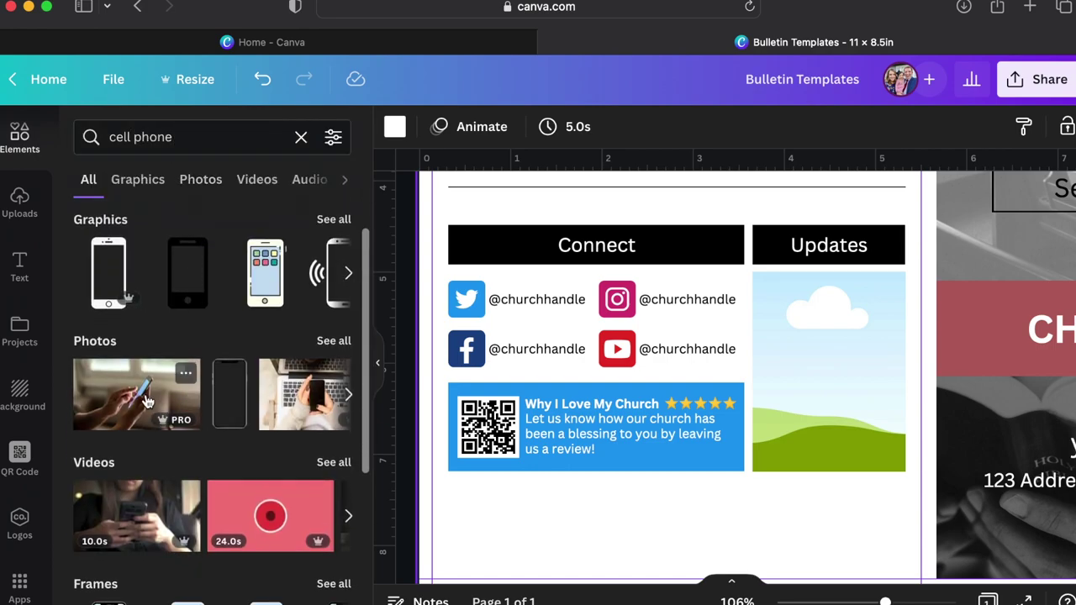
left_click_drag(143, 401, 793, 400)
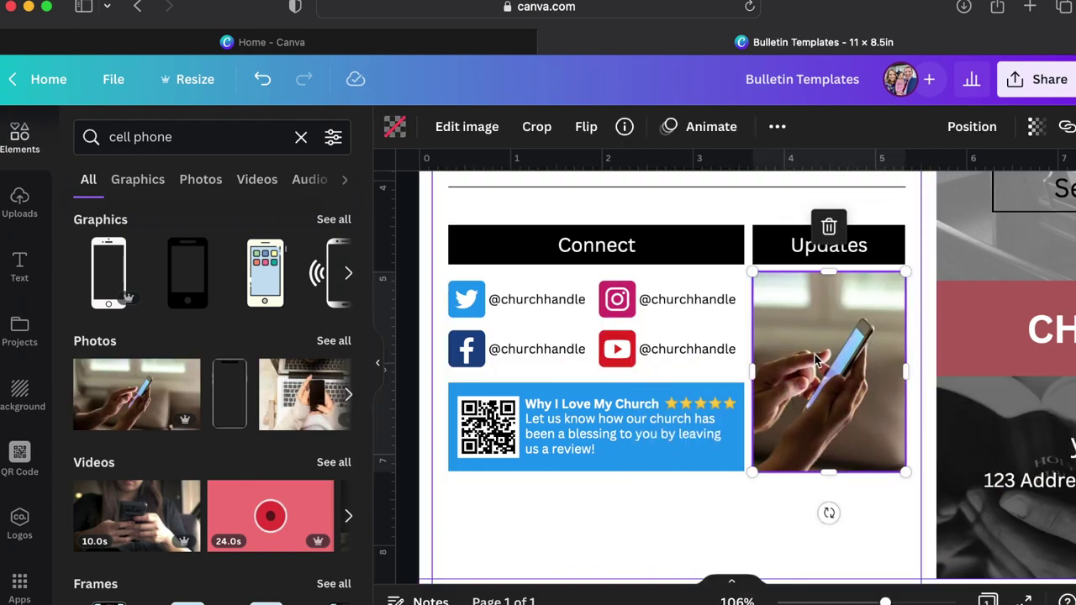
left_click(1035, 129)
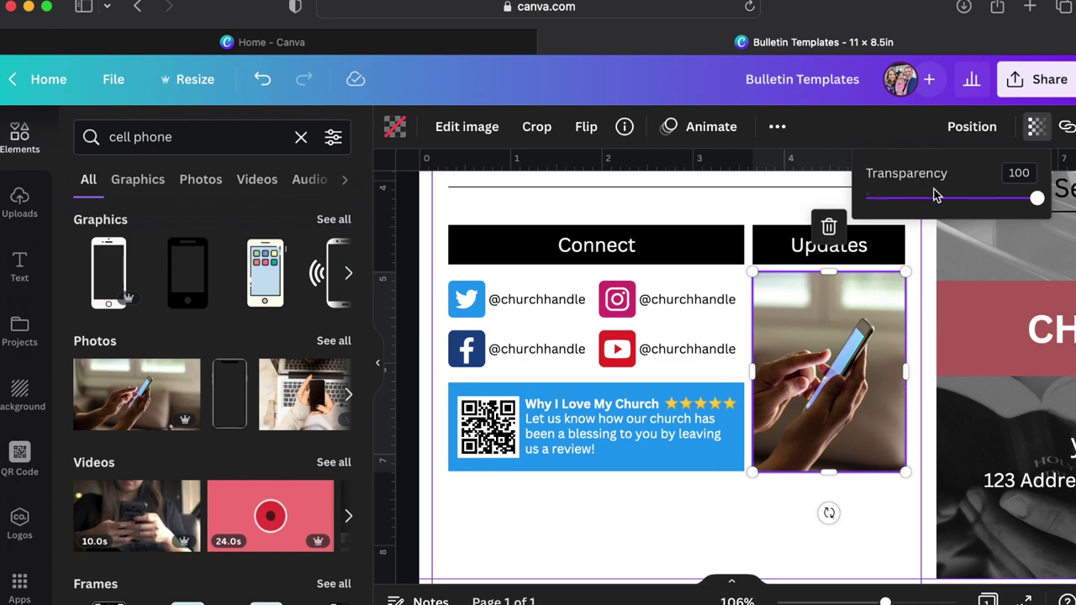
left_click_drag(1037, 198, 900, 198)
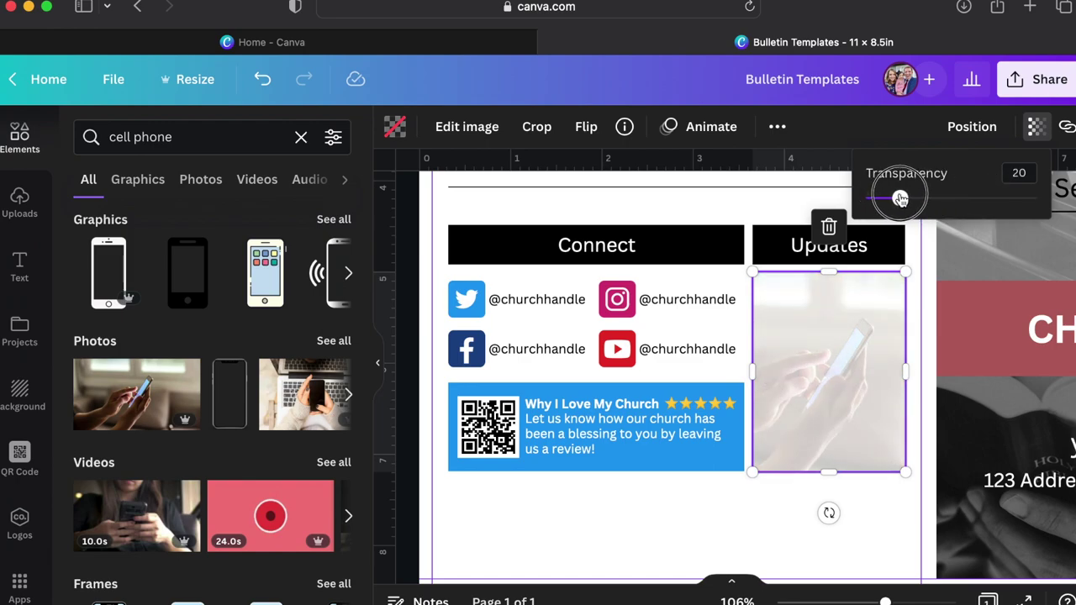
left_click(729, 508)
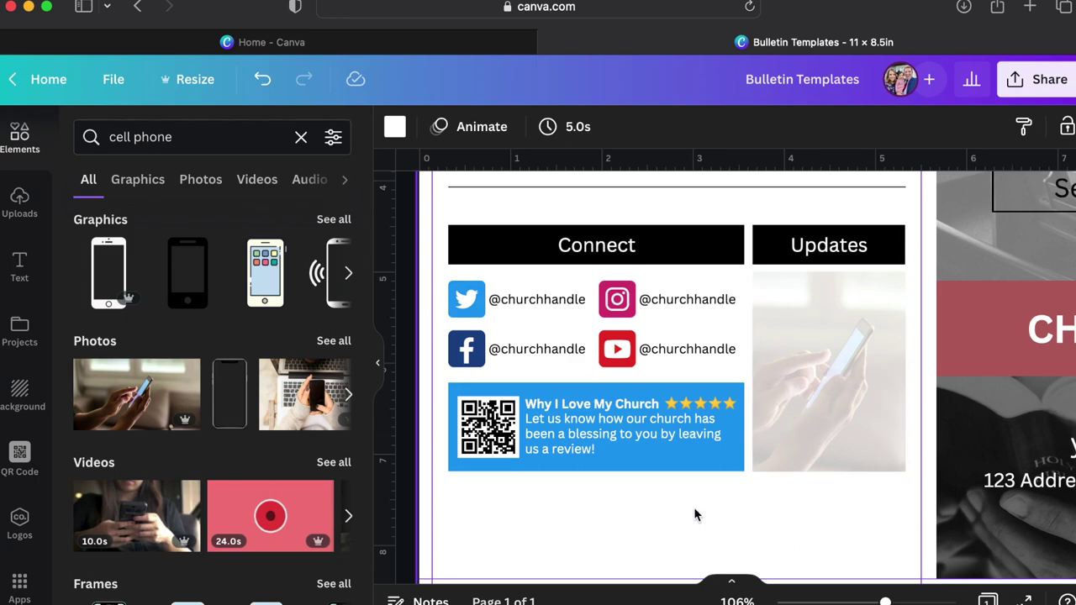
Generate a QR code for smstextsample.com and shrink it over the faded phone photo.
left_click(19, 455)
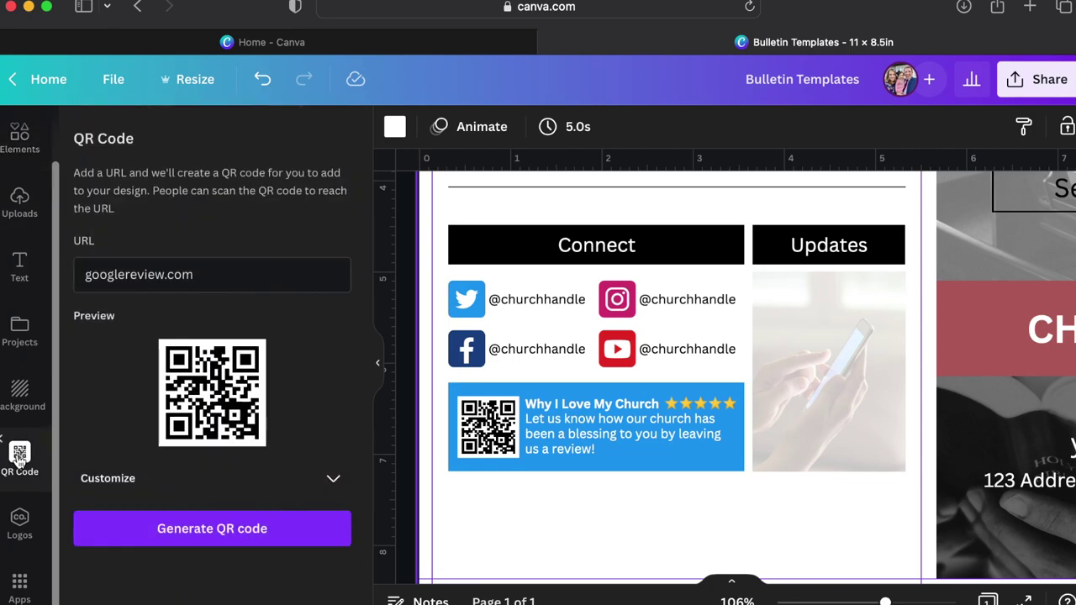
left_click(226, 283)
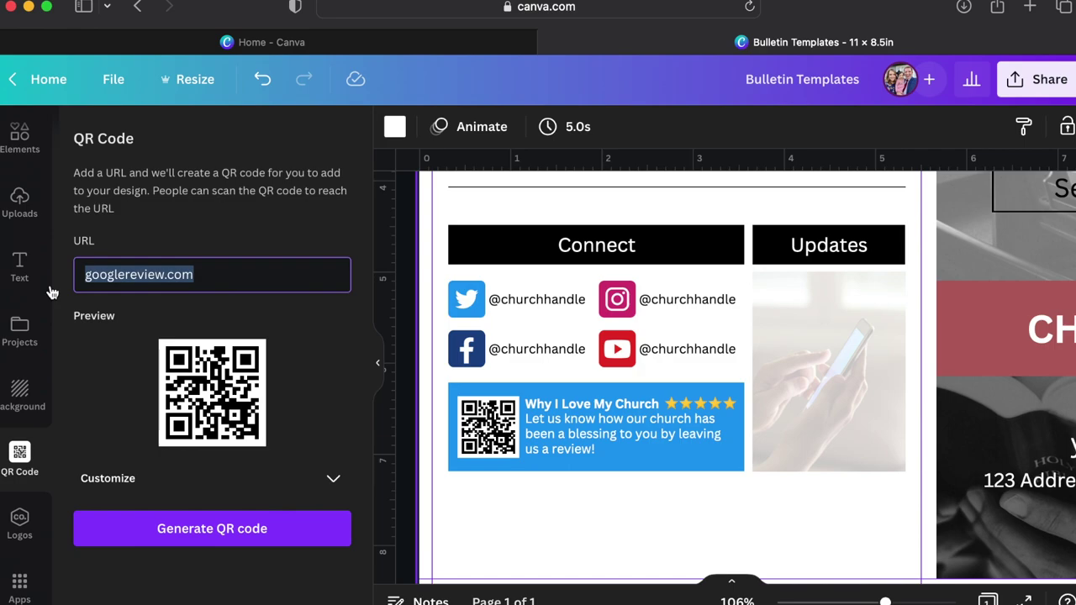
type("sms")
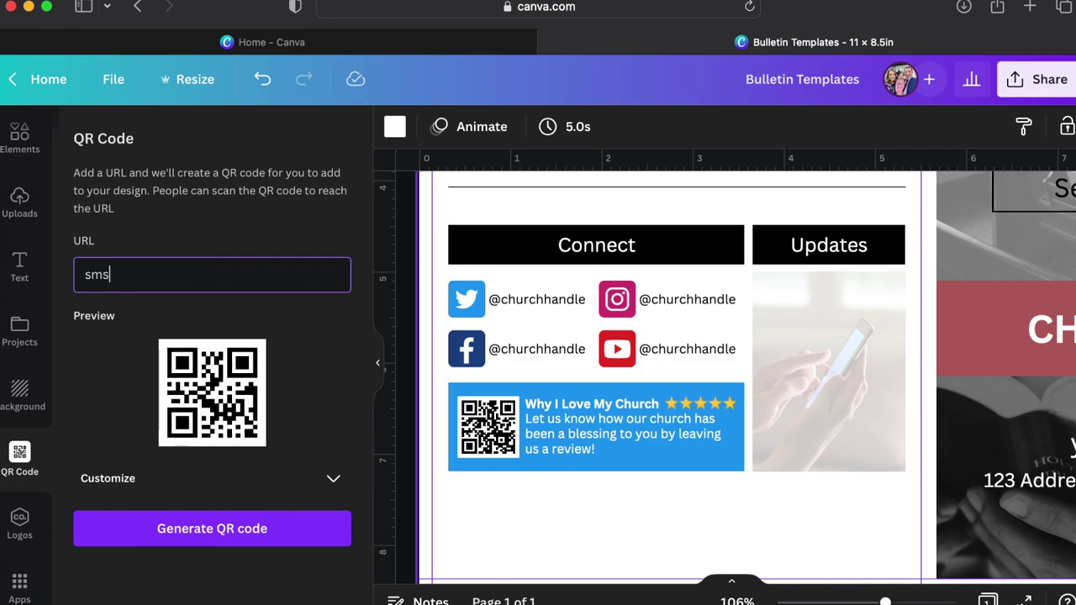
type("text")
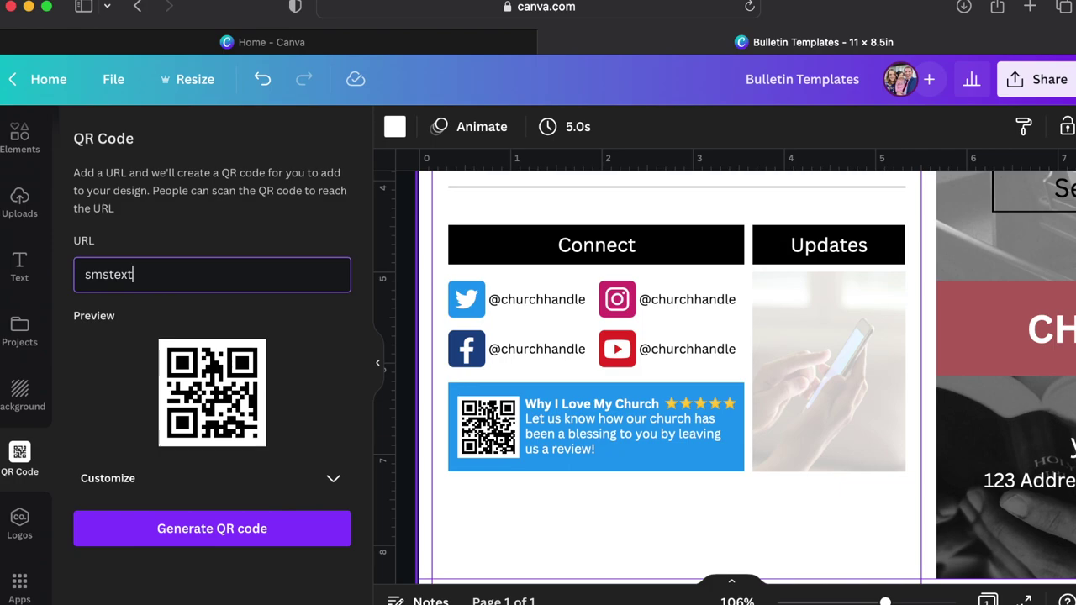
type("samel")
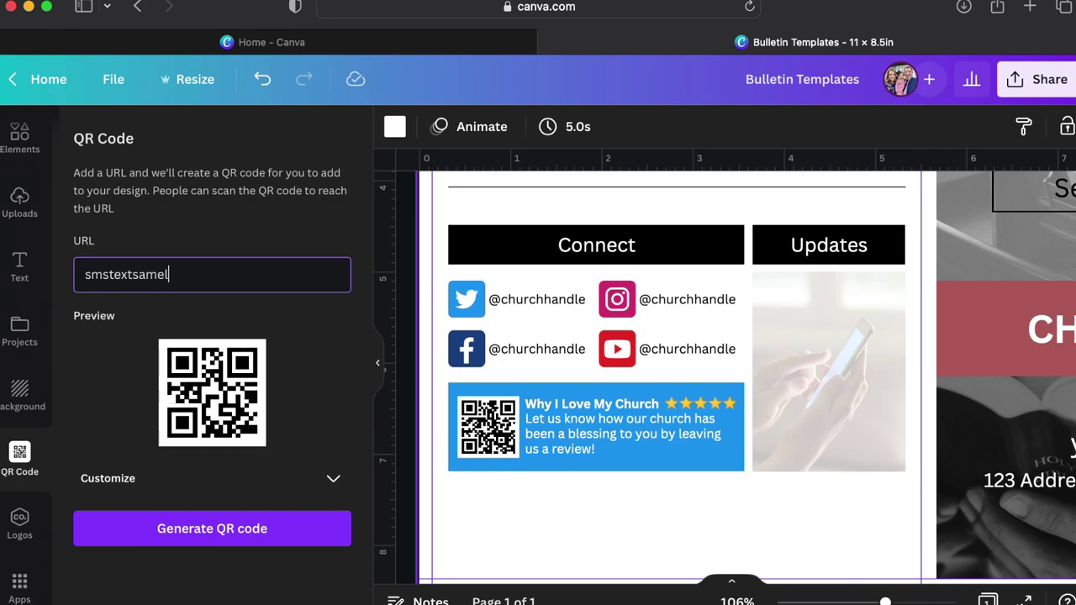
key("BackSpace")
key("BackSpace")
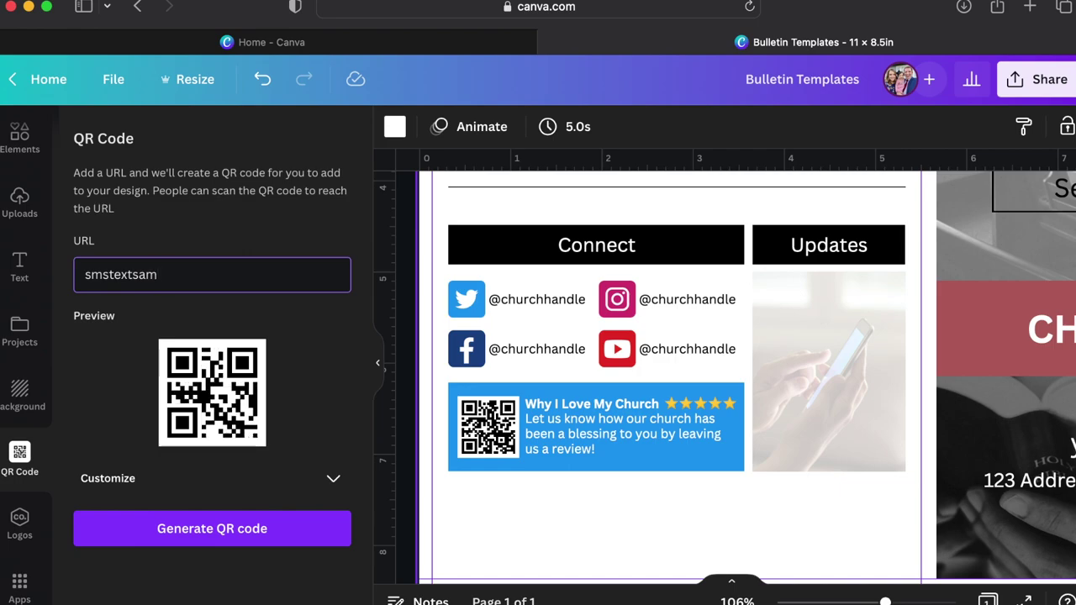
type("ple.com")
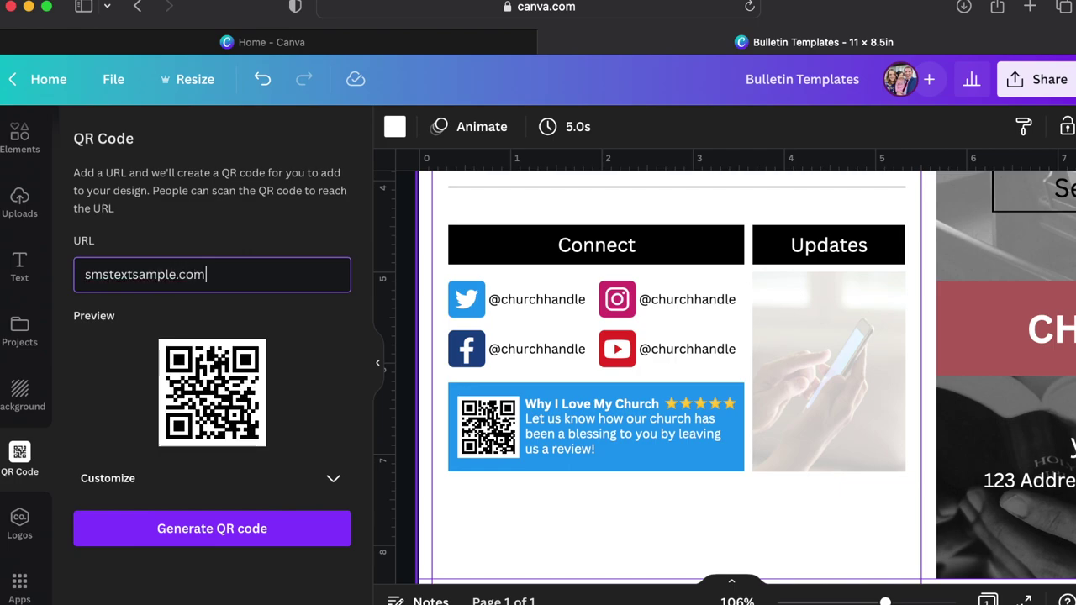
left_click(180, 538)
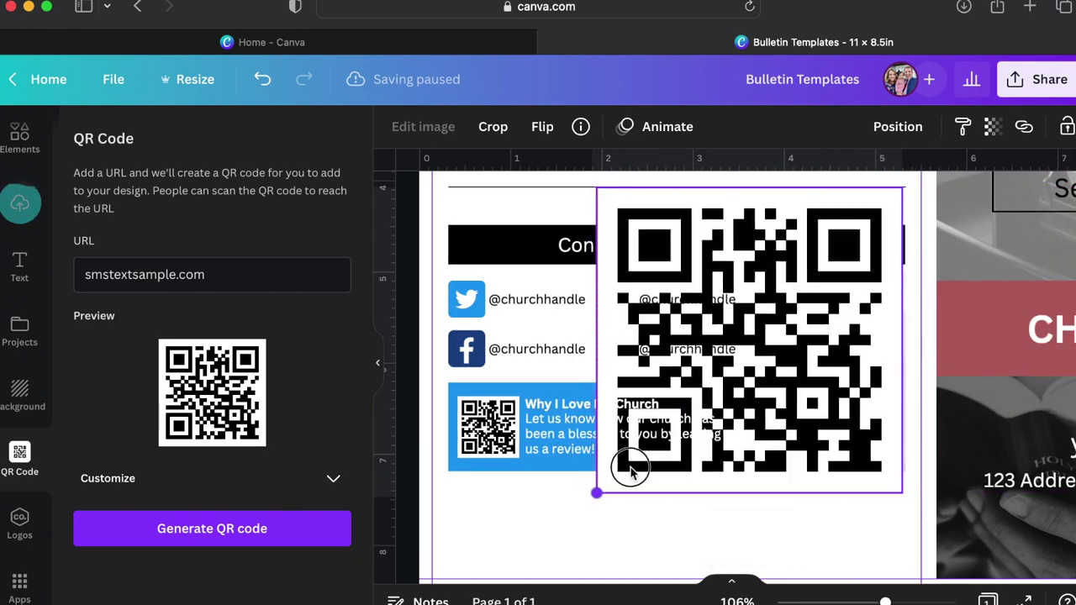
left_click_drag(631, 468, 803, 452)
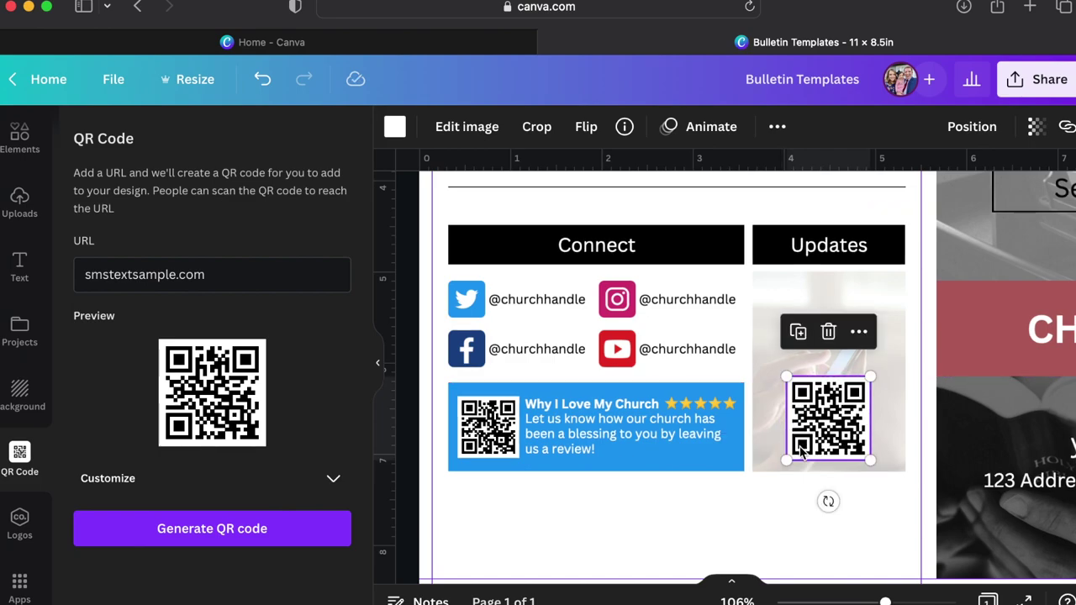
Copy the YouTube handle onto the Updates photo, rewritten as the text-sign-up line with bold CHURCH and 12345.
left_click(706, 354)
key("super+d")
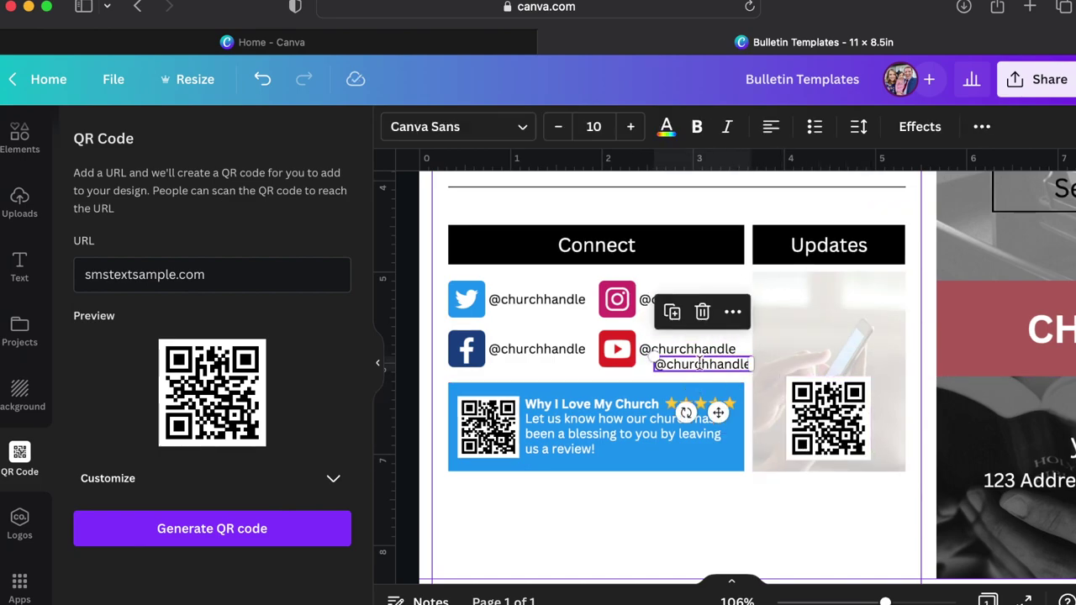
left_click_drag(700, 363, 823, 296)
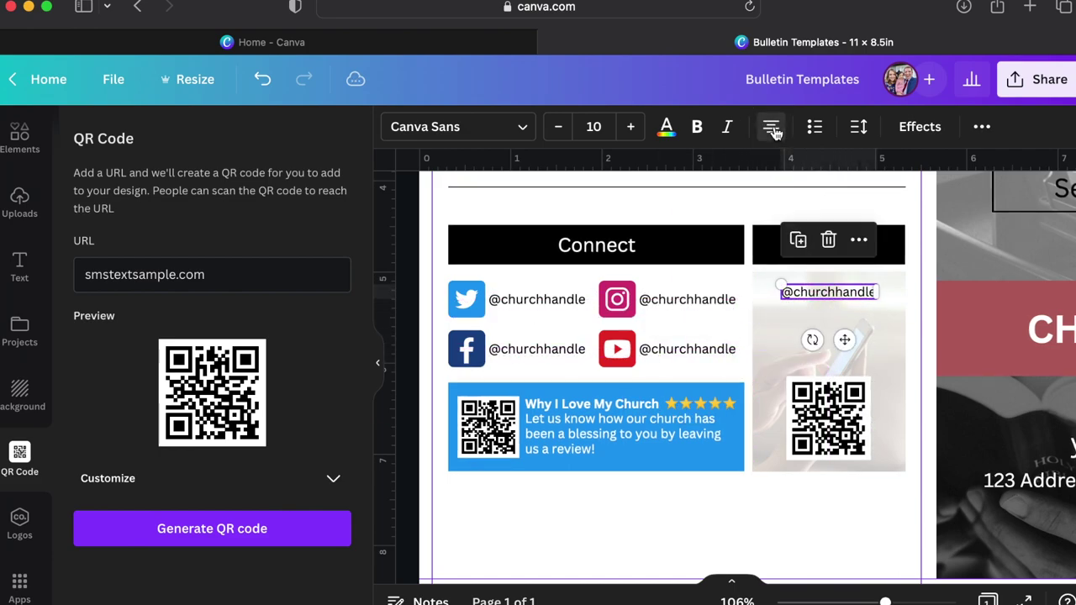
double_click(832, 287)
type("Sign up to receive text messa")
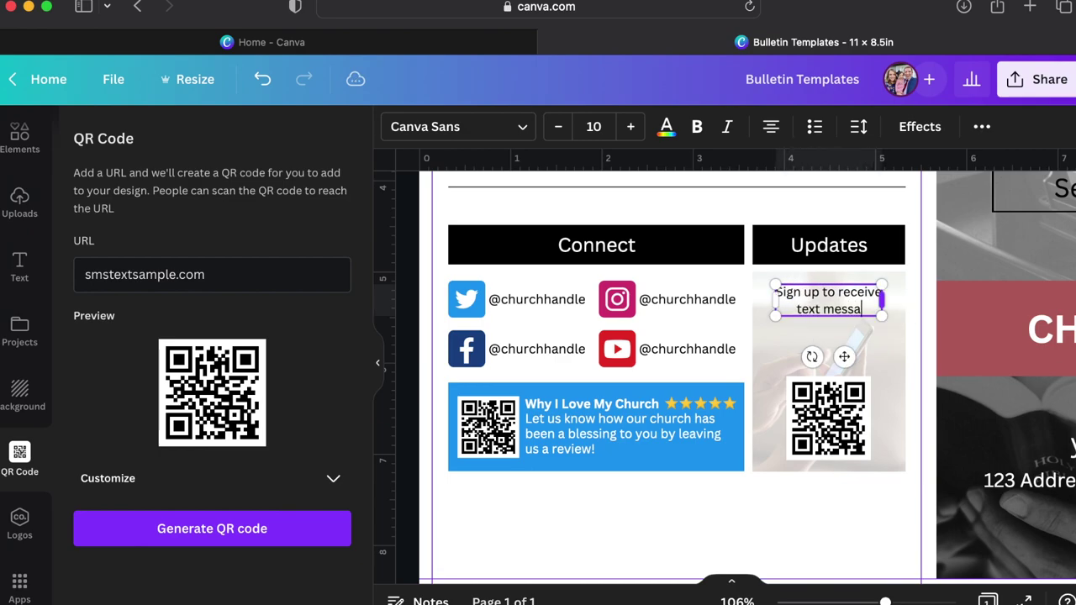
type("ges from ou")
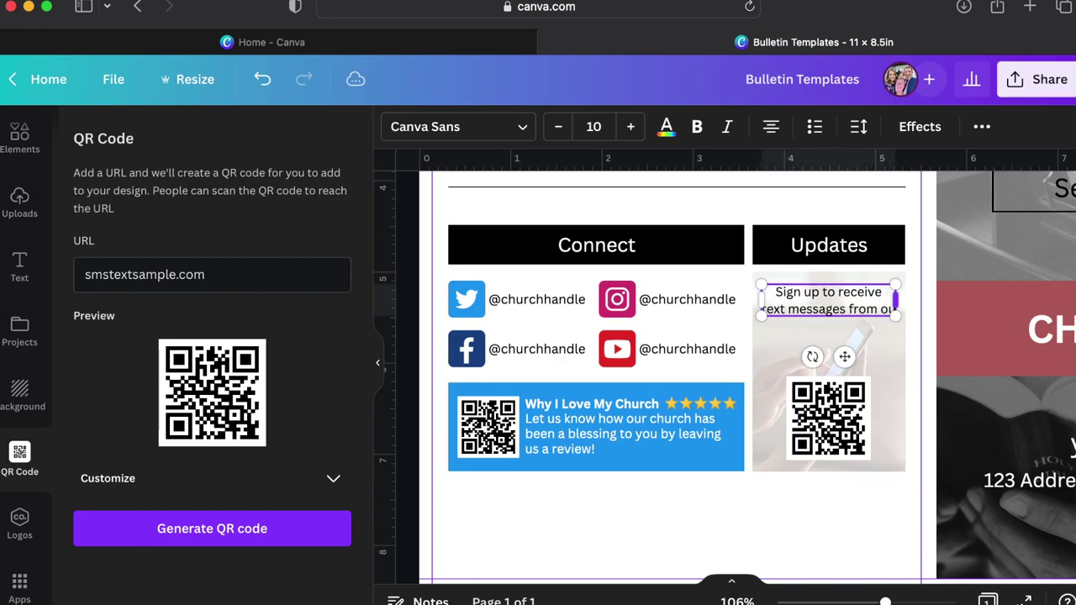
type("r church by texting")
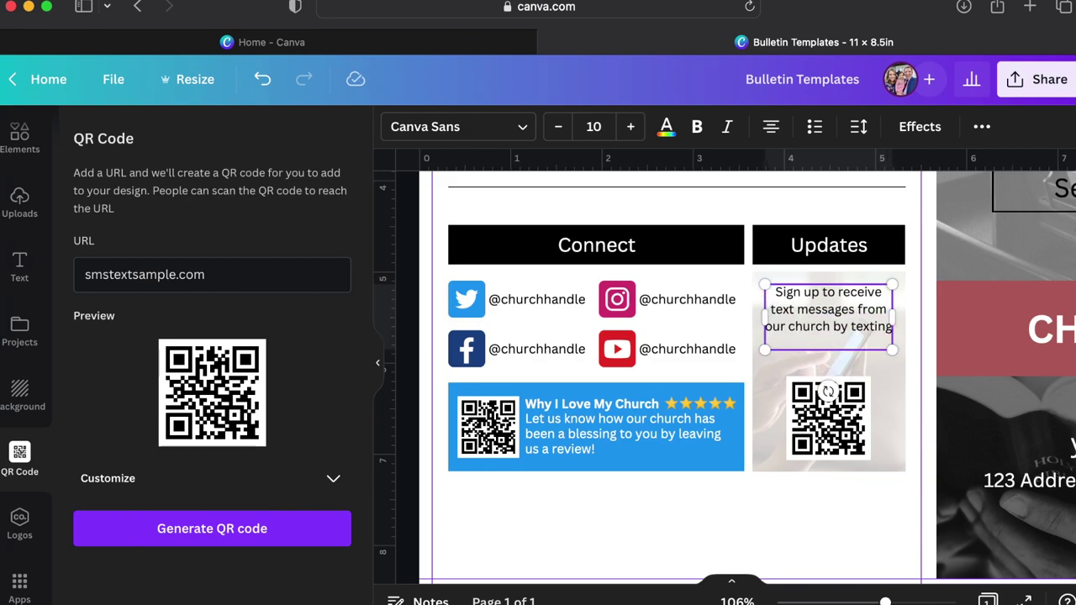
key("super+b")
type("CHURCH")
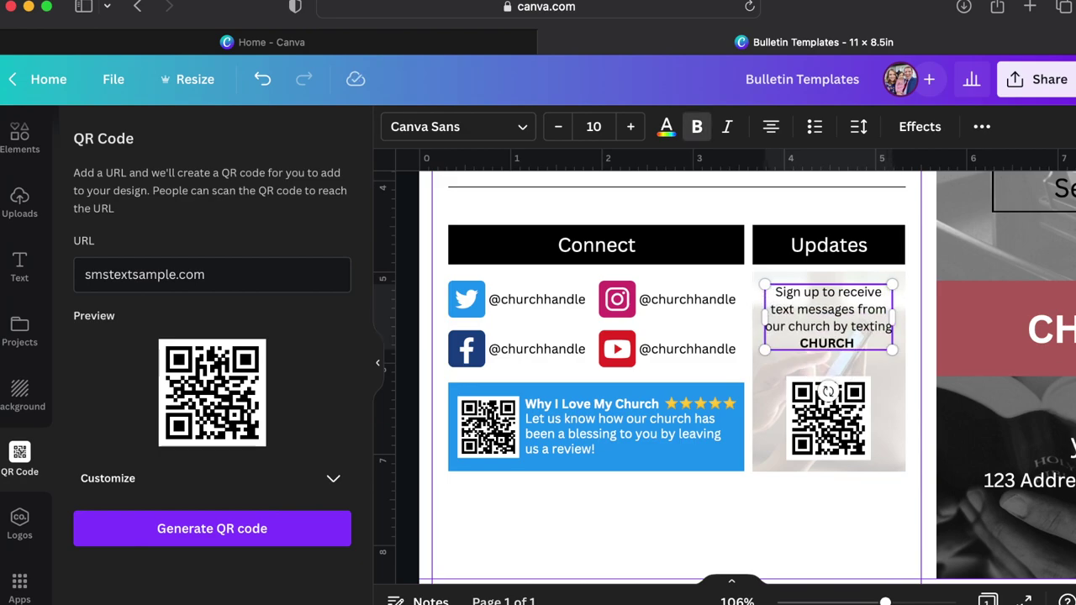
key("super+b")
type("to 12345.")
Increase the sign-up note's line spacing slightly.
left_click(804, 538)
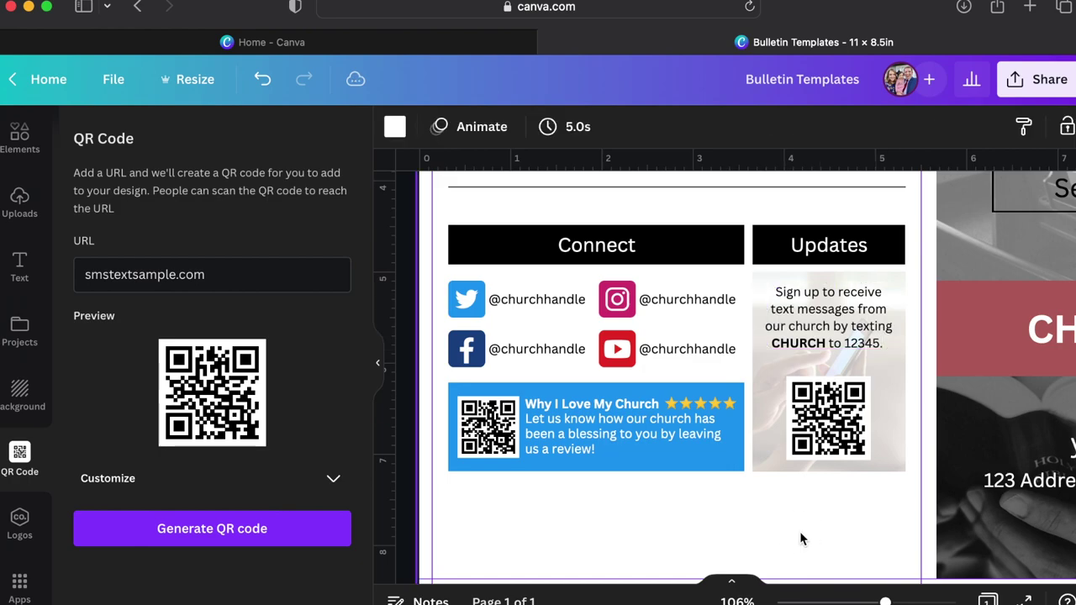
left_click(795, 496)
left_click(805, 319)
left_click(858, 126)
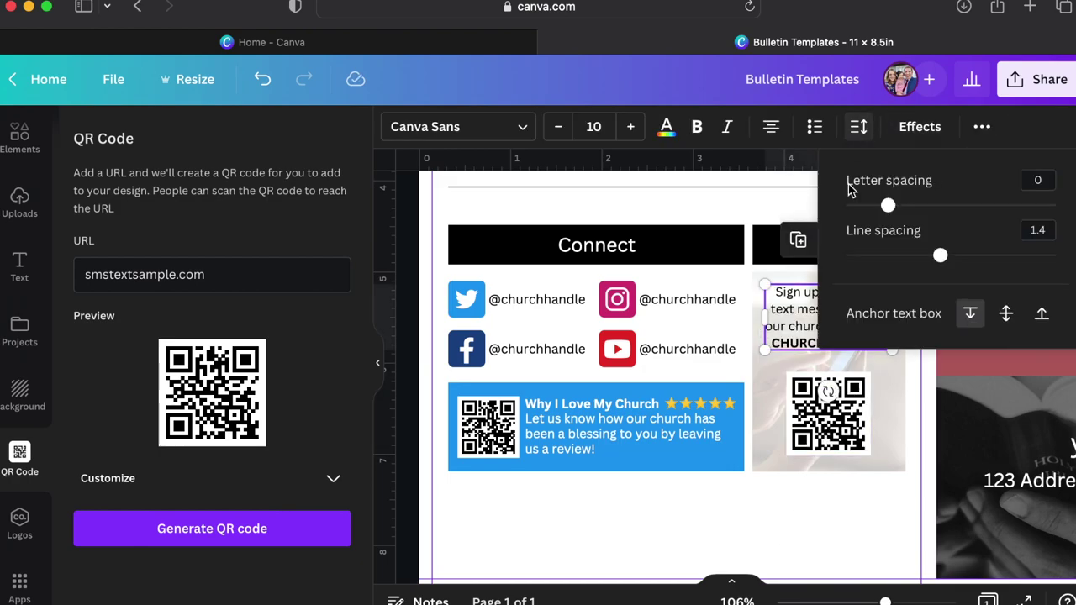
left_click(1036, 229)
left_click_drag(940, 255, 958, 255)
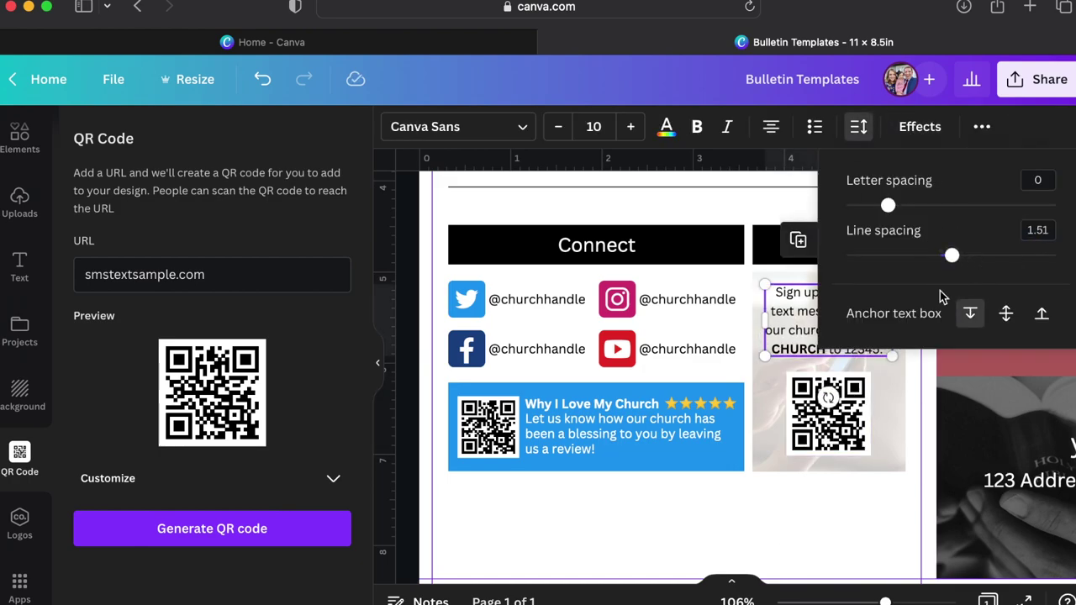
Select the Connect heading box.
left_click(580, 458)
scroll(580, 458, "down", 2)
scroll(579, 456, "up", 5)
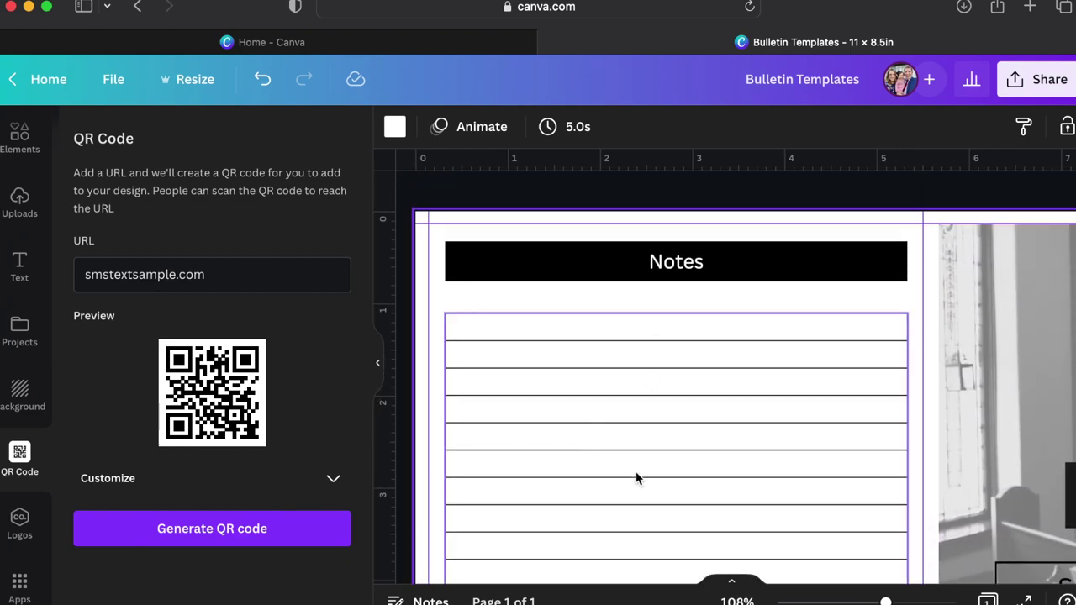
scroll(636, 476, "down", 5)
left_click(620, 281)
Copy the Connect box below the review banner, narrow it, and give it a solid border and white fill.
left_click_drag(676, 290, 629, 533)
scroll(625, 538, "down", 3)
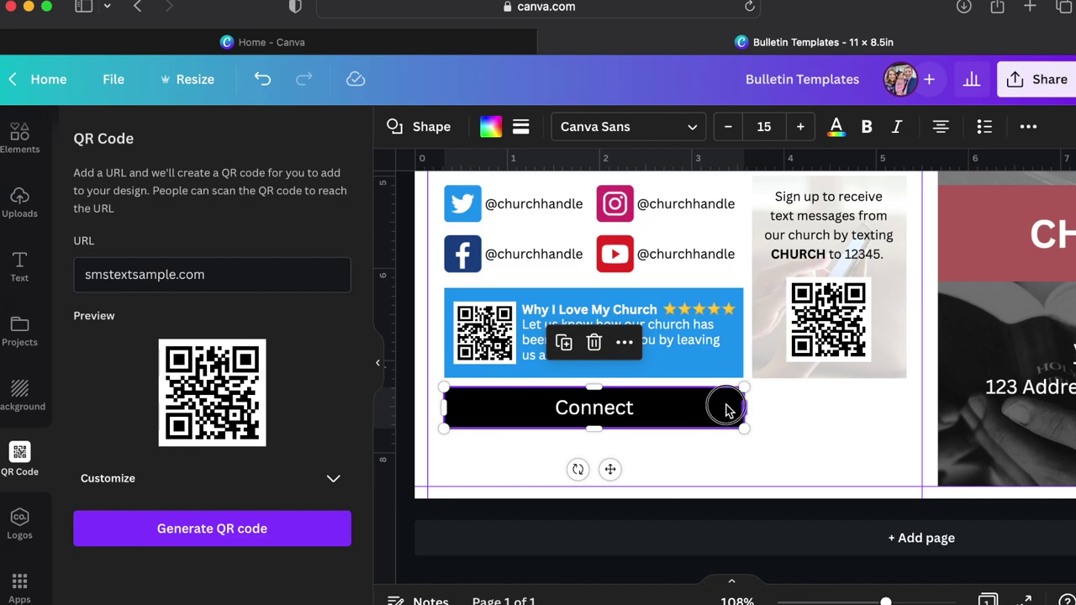
left_click_drag(744, 408, 663, 408)
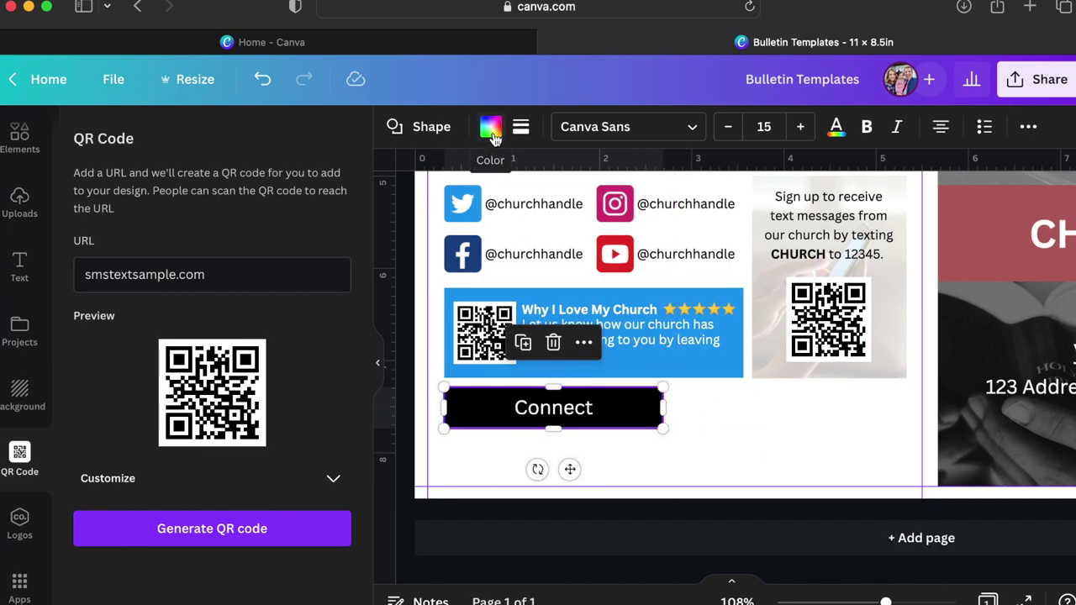
left_click(520, 126)
left_click(580, 180)
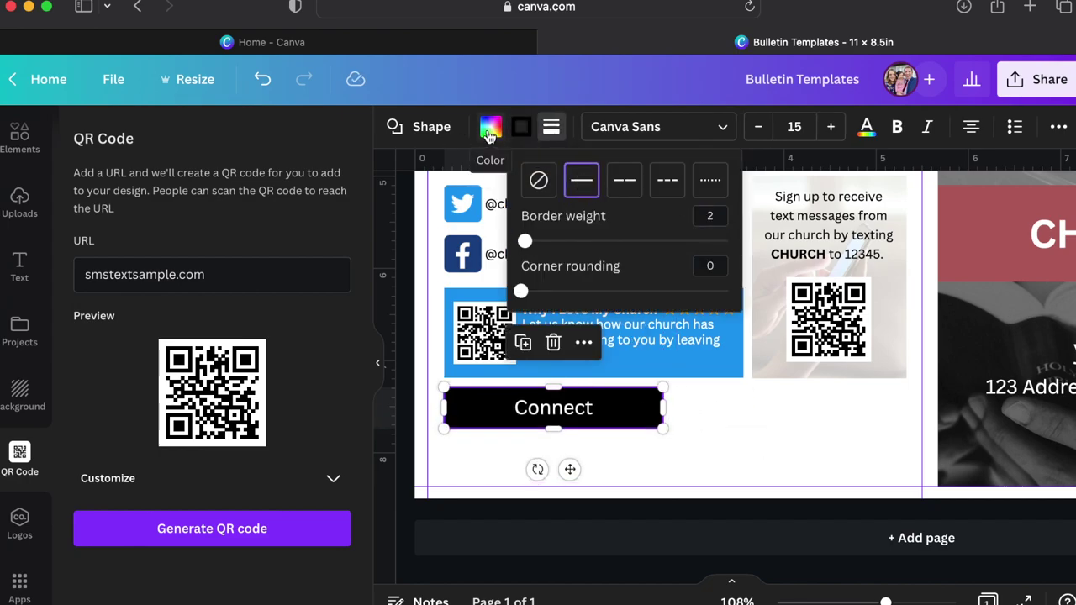
left_click(490, 130)
left_click(140, 263)
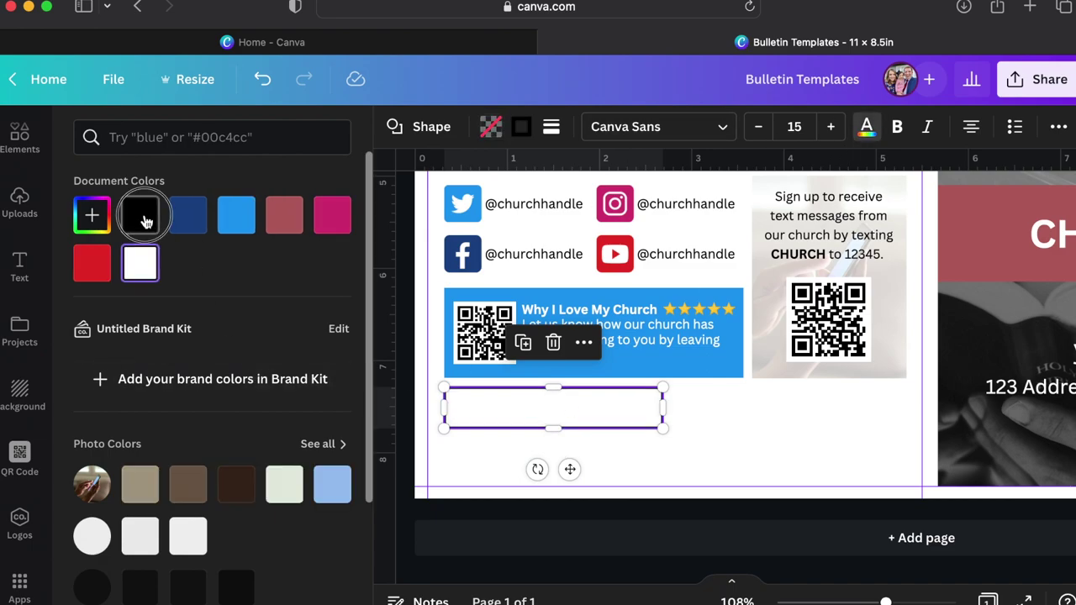
Change its text to black 10pt 'Verbiage for anything you want can be in this box.'.
left_click(145, 220)
key("Return")
type("Verbiage for an")
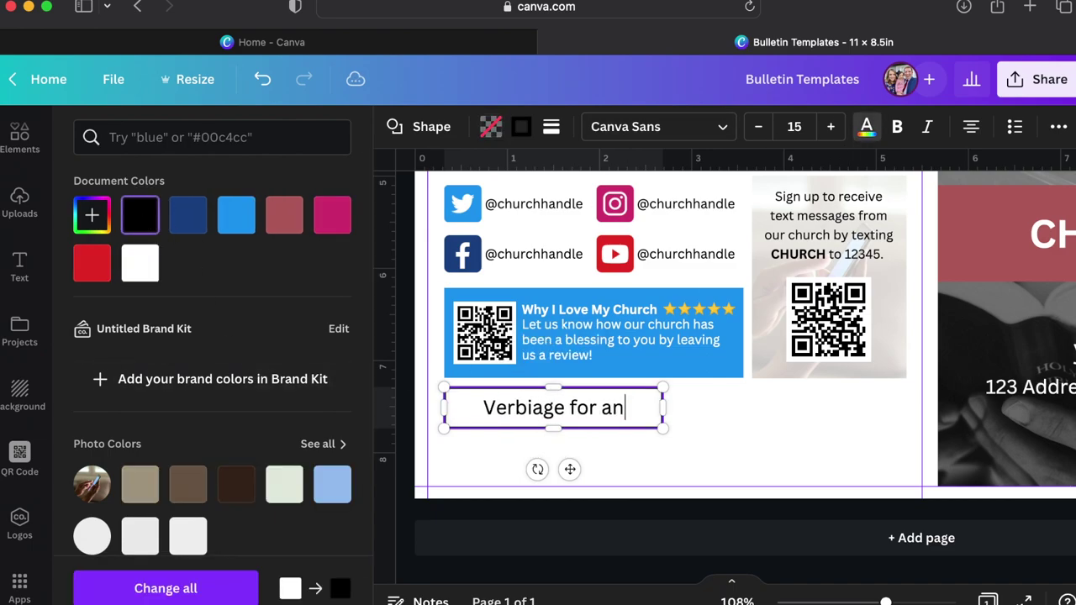
type("ything you want can be in this box.")
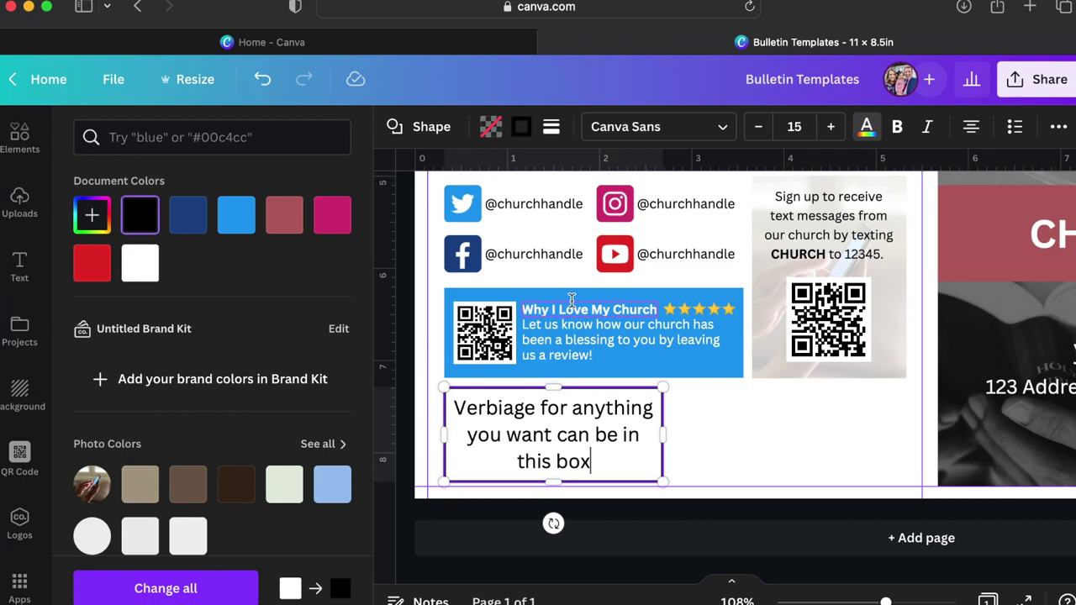
key("super+a")
left_click(794, 126)
type("10")
key("Return")
left_click(705, 425)
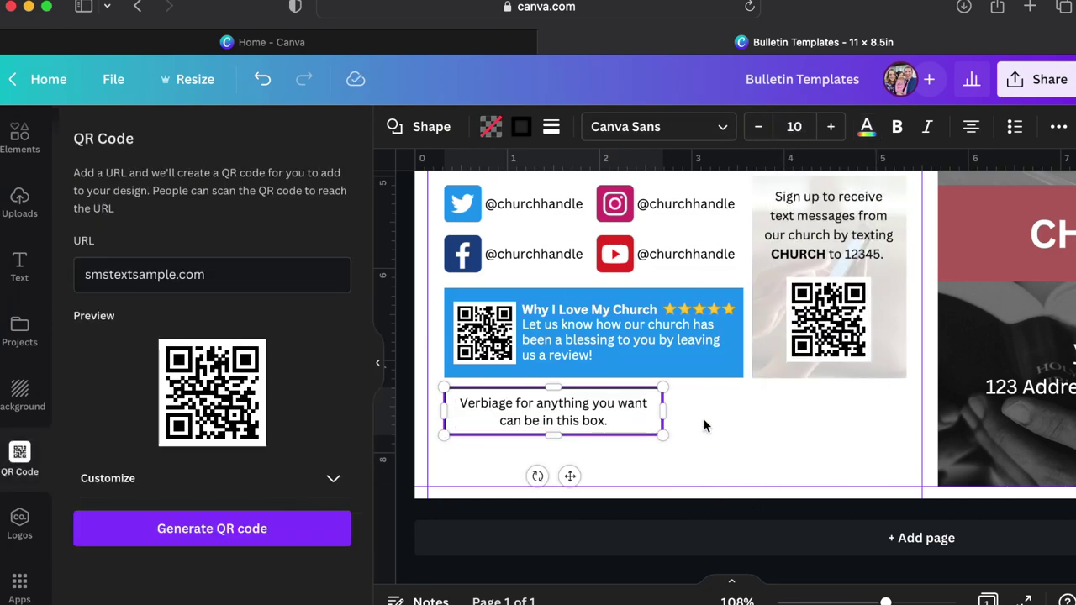
Place a duplicate of the Verbiage box beside the original.
left_click(630, 404)
key("super+d")
left_click_drag(631, 404, 816, 423)
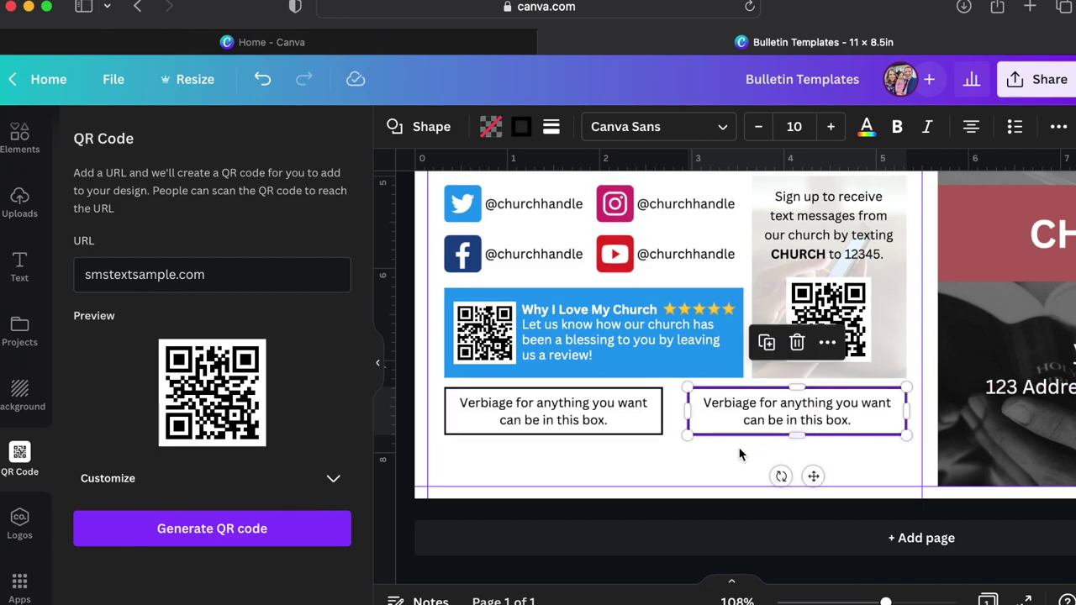
left_click(713, 459)
left_click(651, 413)
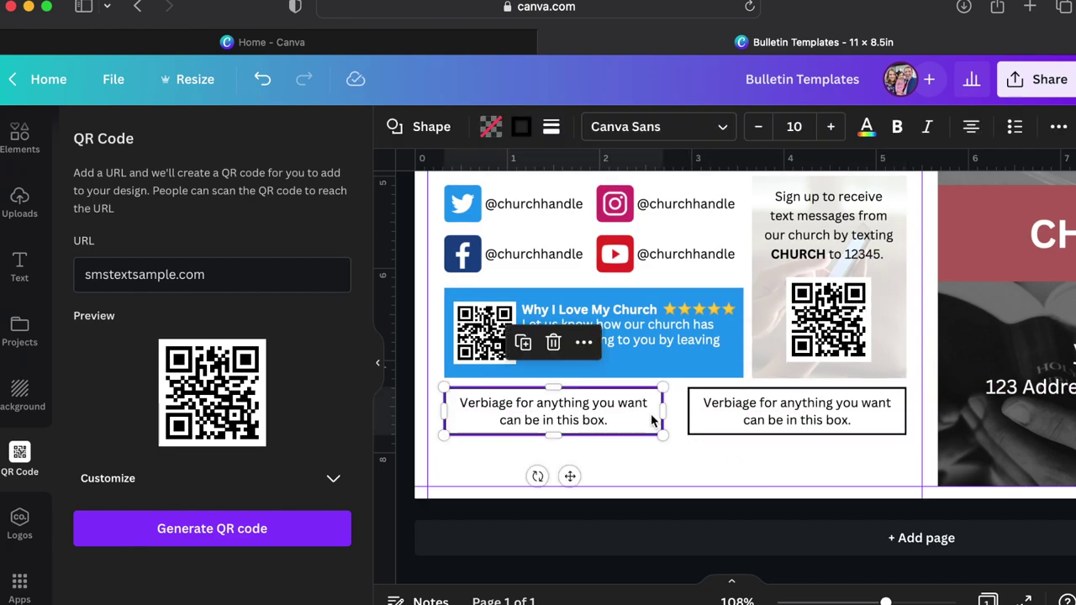
left_click_drag(664, 410, 667, 412)
left_click(702, 412)
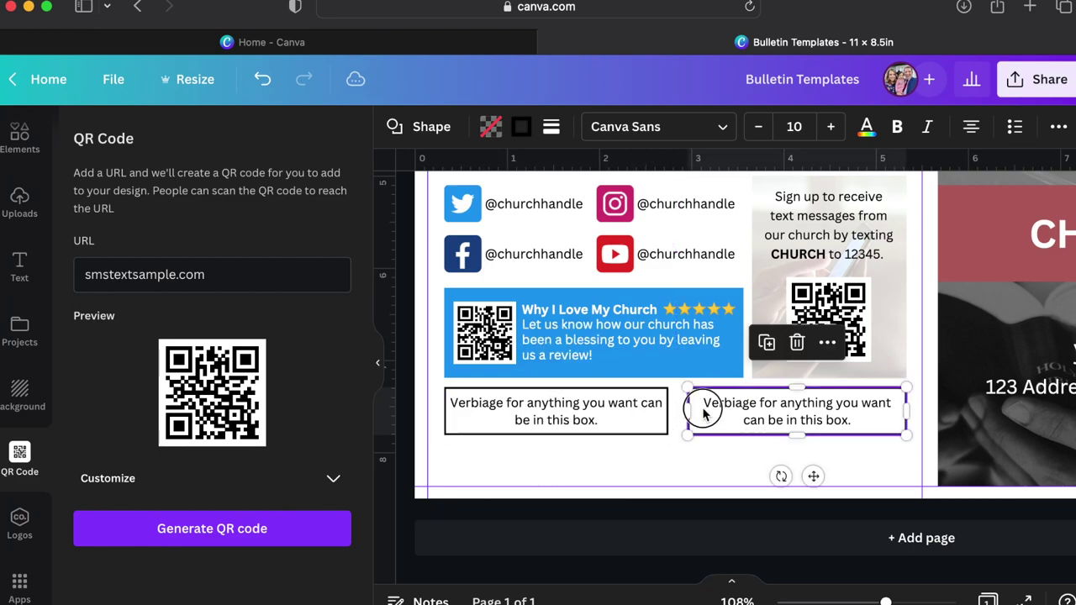
key("Delete")
left_click(648, 412)
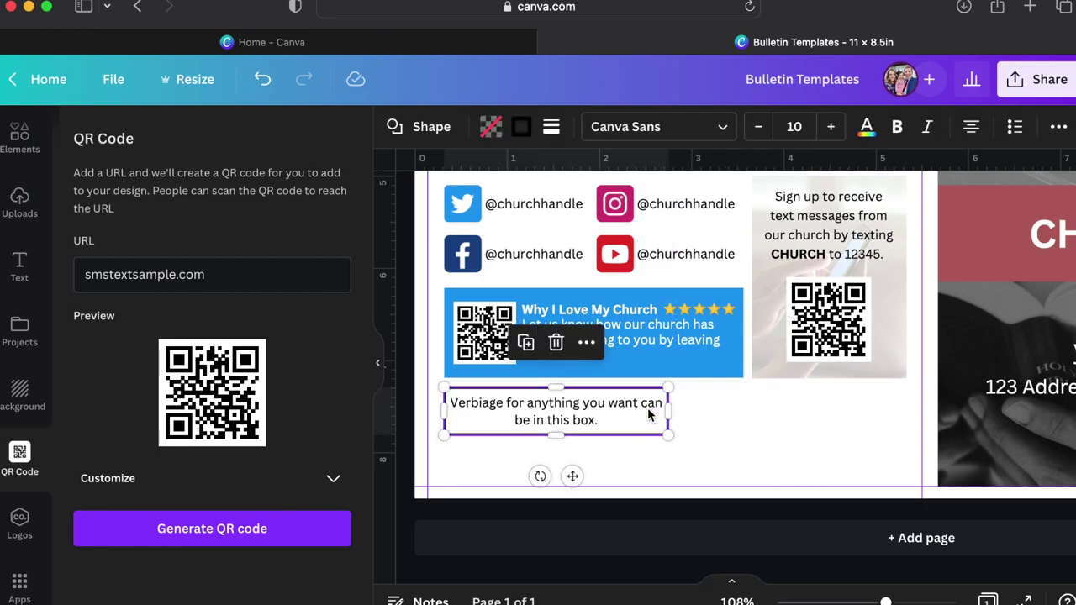
left_click_drag(647, 408, 844, 405)
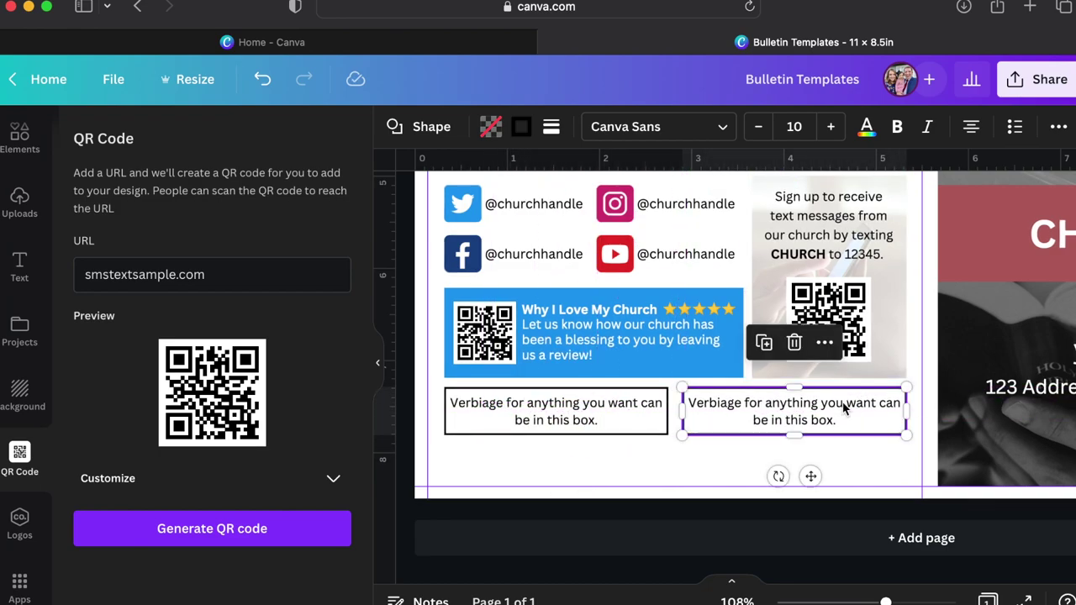
left_click(715, 459)
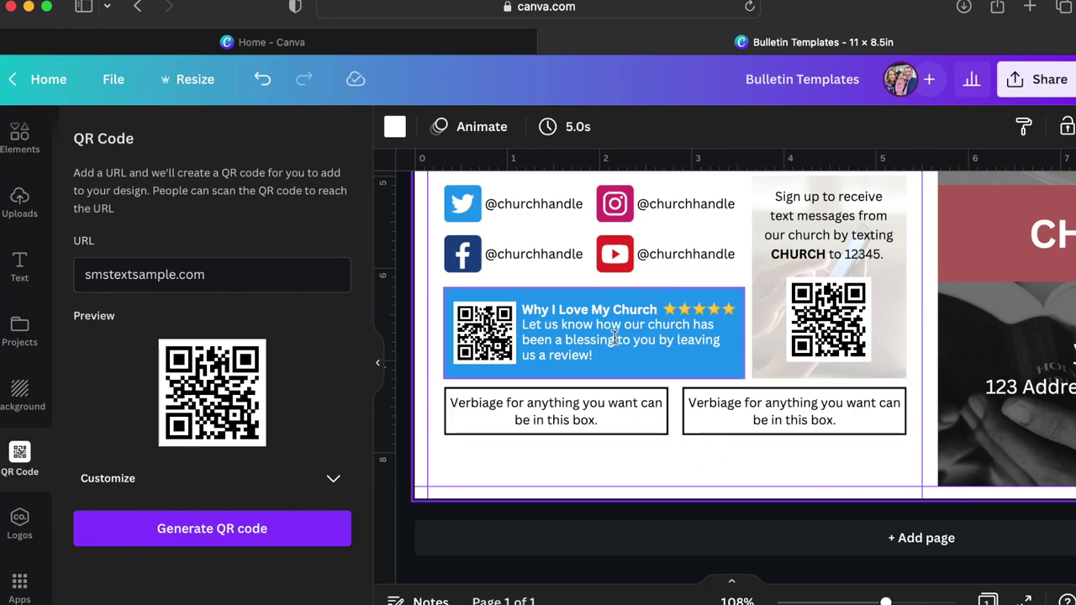
Copy the Facebook handle below the Verbiage boxes and rewrite it as the photos-and-videos disclaimer.
left_click(558, 253)
key("super+d")
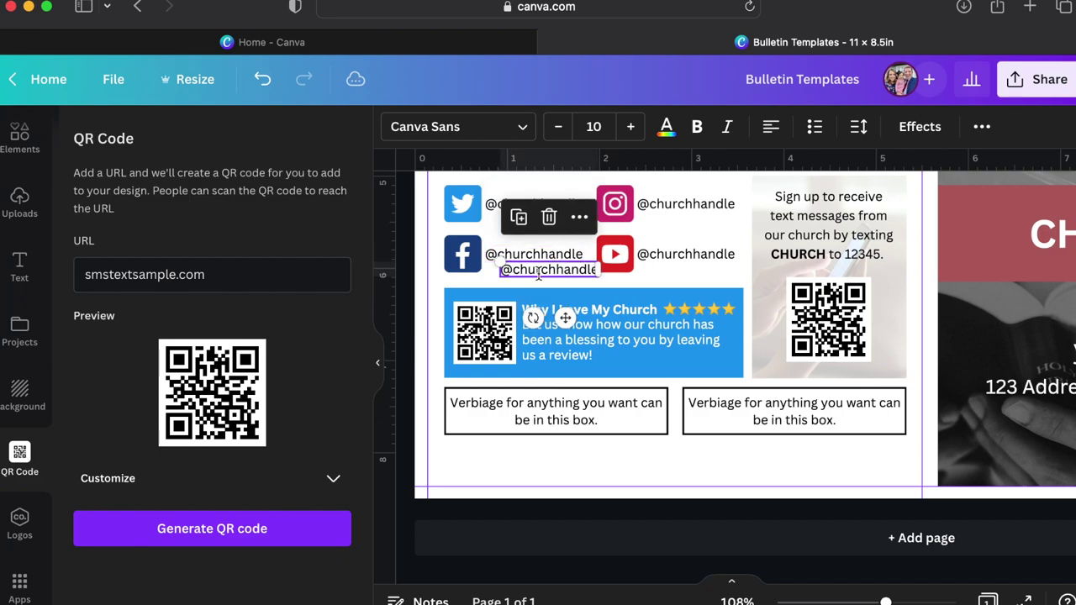
left_click_drag(539, 272, 482, 456)
double_click(482, 453)
type("W")
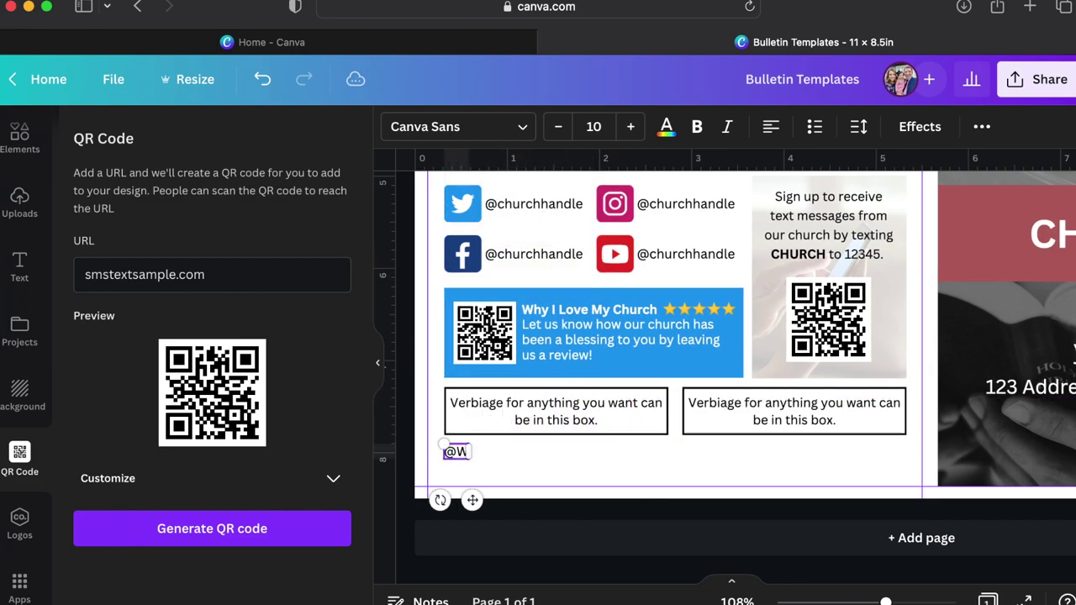
type("e place our disclaimer for p")
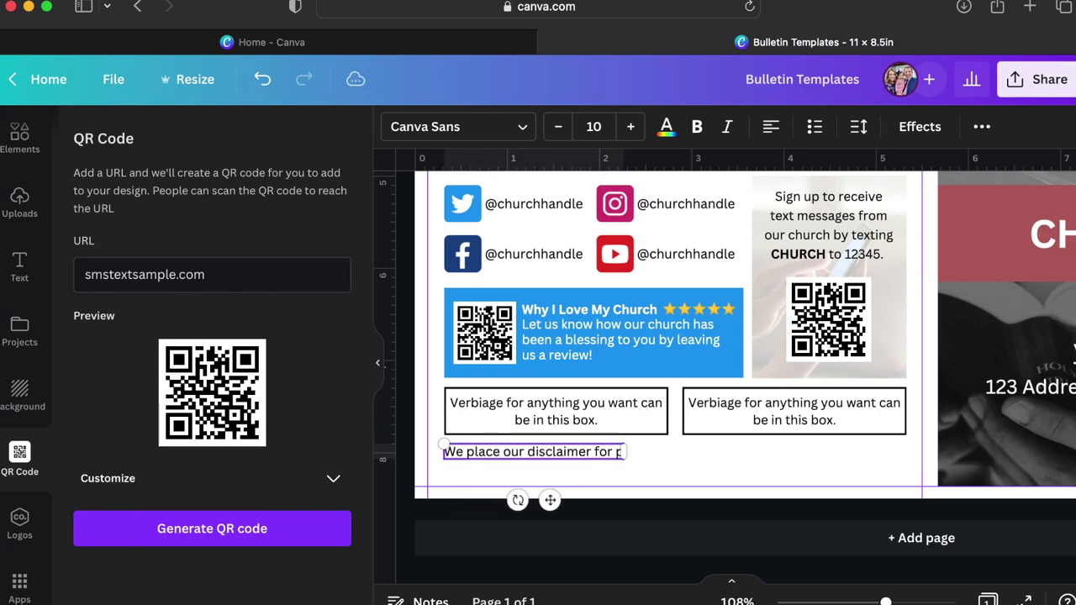
type("hotos and videos taken during services in this place")
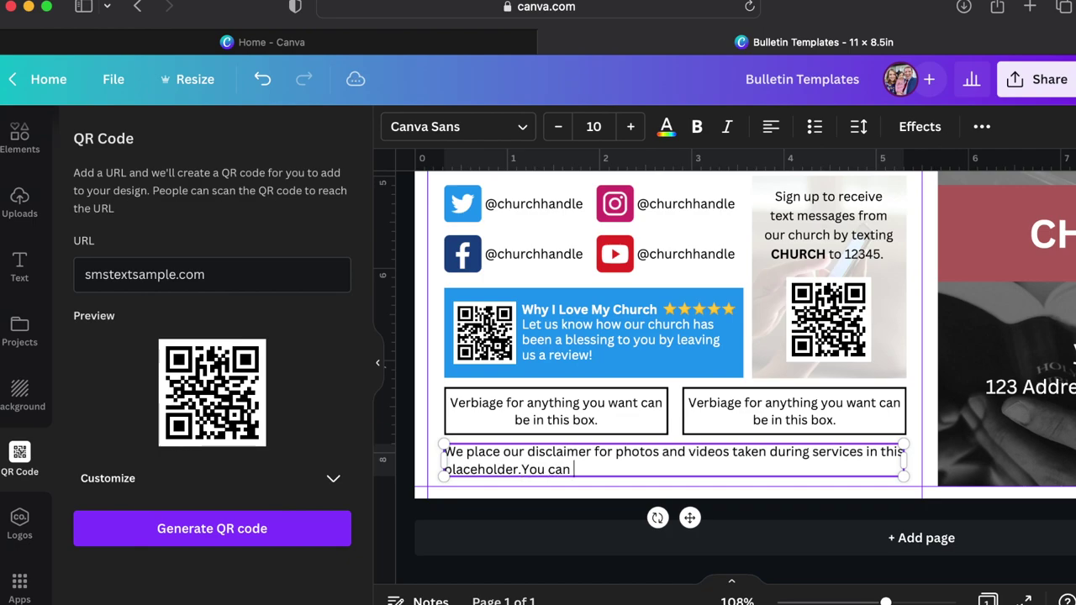
type("holder.You can place whatever you want here.")
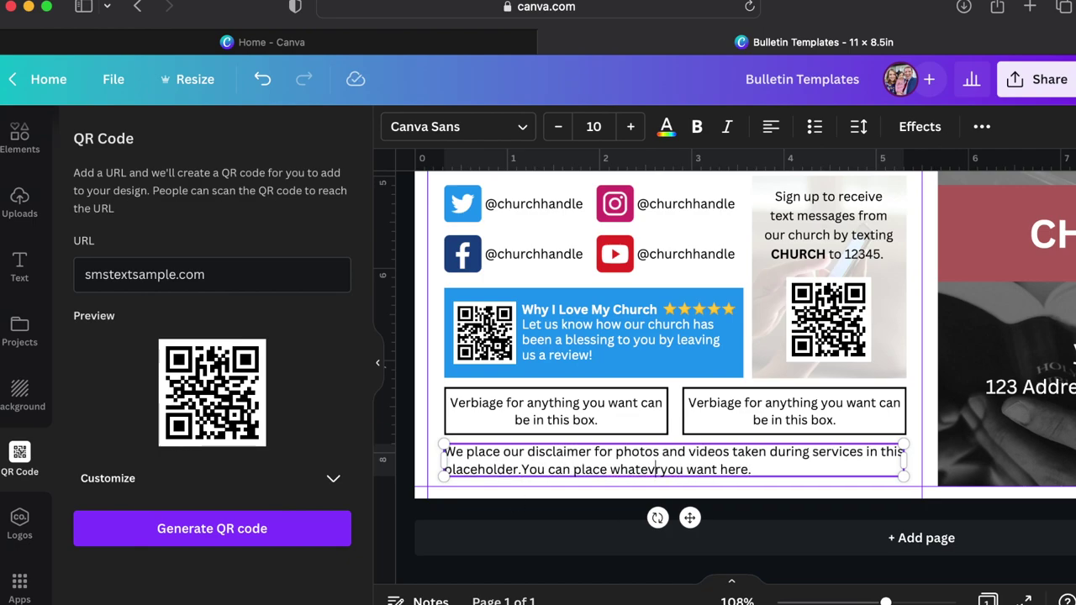
Reduce the disclaimer to size 9 and widen it across the panel.
key("super+a")
key("super+shift+comma")
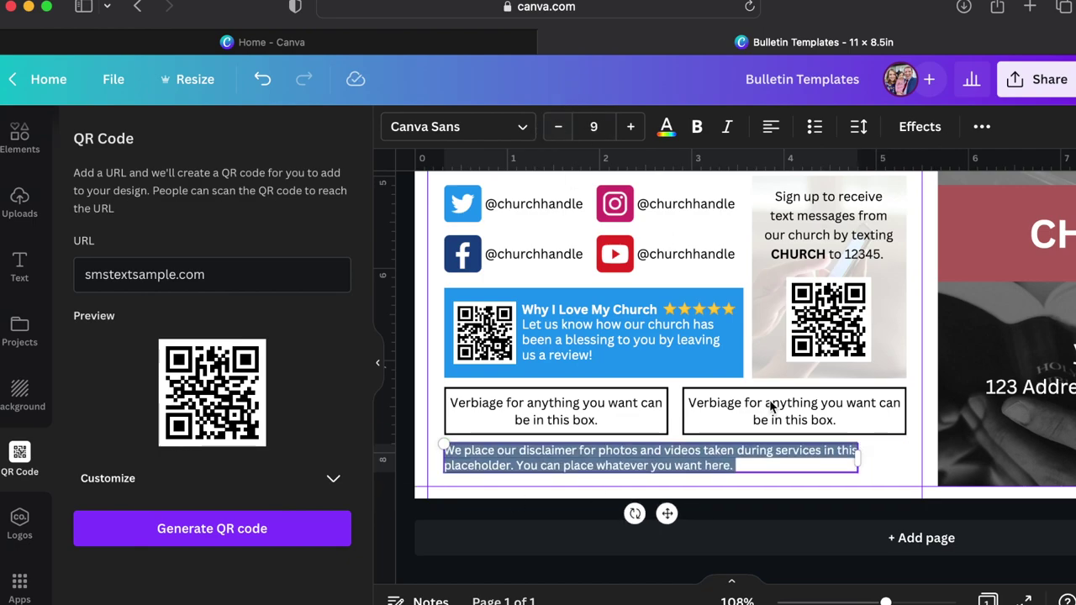
key("Escape")
scroll(865, 448, "up", 5)
left_click_drag(853, 466, 932, 468)
scroll(836, 482, "down", 5)
Add a blank Page 2 beneath page 1 using '+ Add page'.
scroll(836, 483, "down", 5)
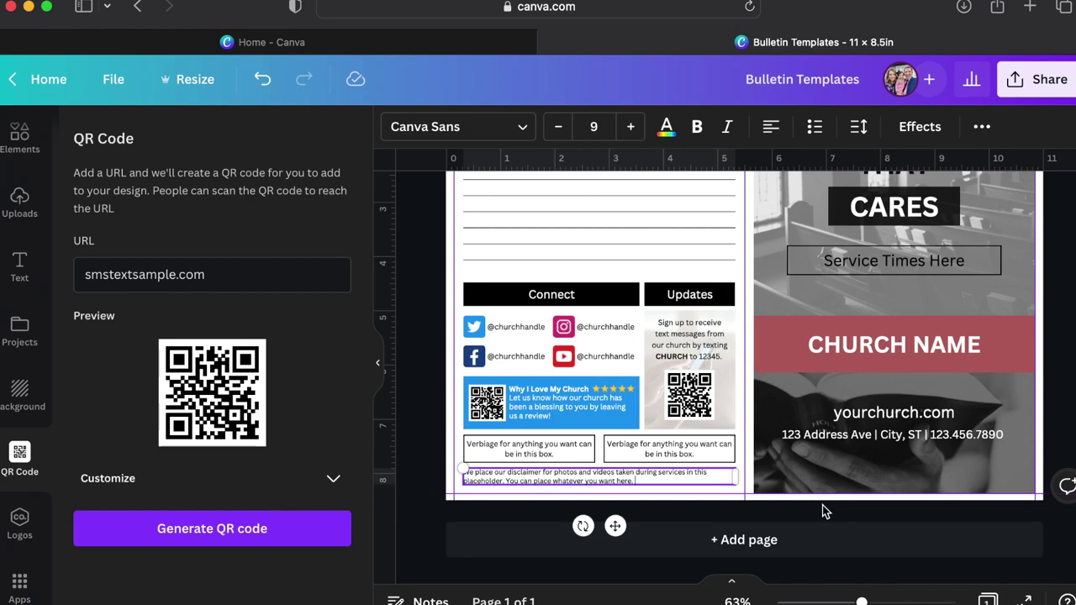
left_click(823, 509)
scroll(822, 509, "up", 2)
scroll(823, 509, "down", 2)
scroll(824, 509, "up", 3)
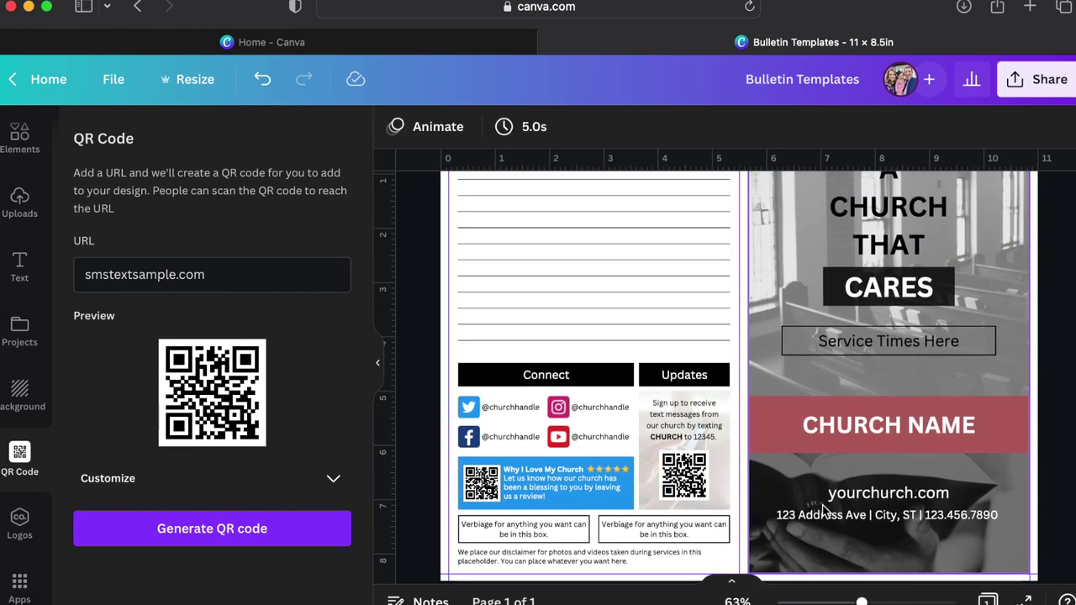
scroll(824, 511, "down", 2)
scroll(823, 511, "down", 2)
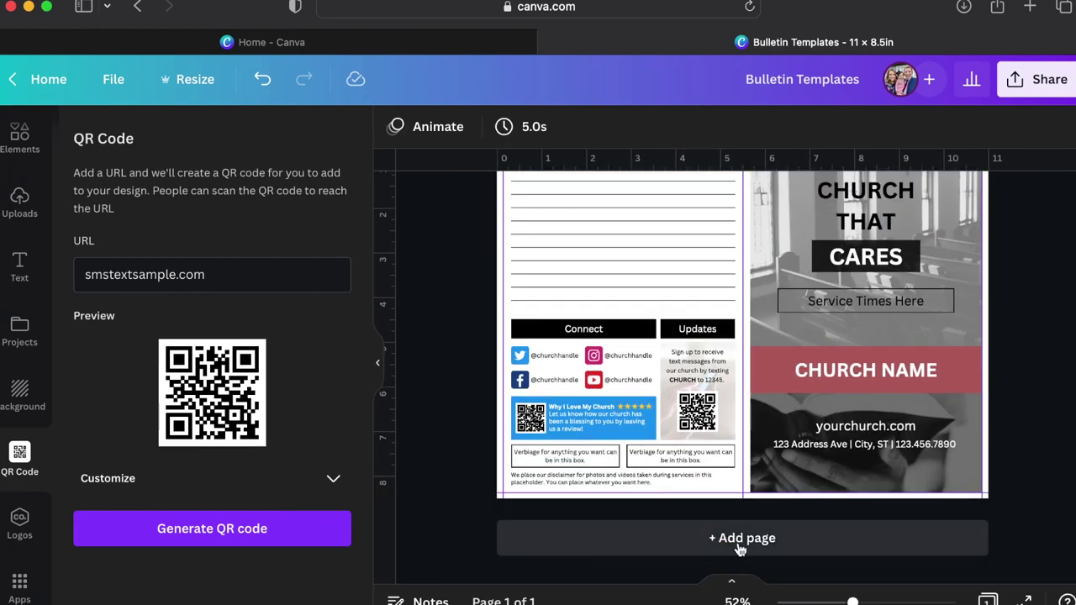
left_click(734, 539)
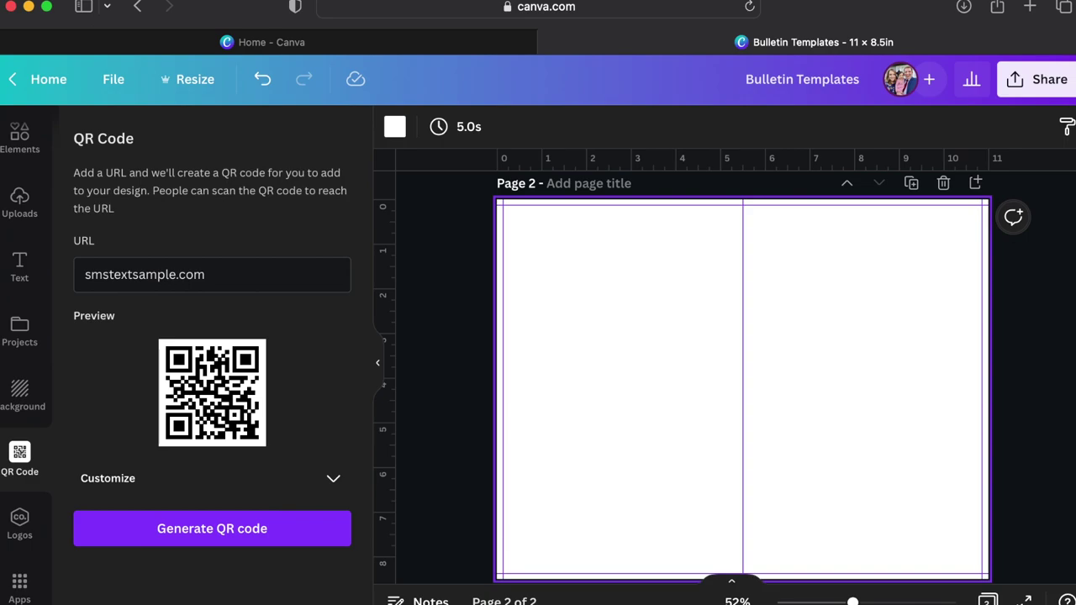
Paste the CHURCH NAME banner onto page 2, aligned top-left against the left margin.
scroll(744, 437, "up", 5)
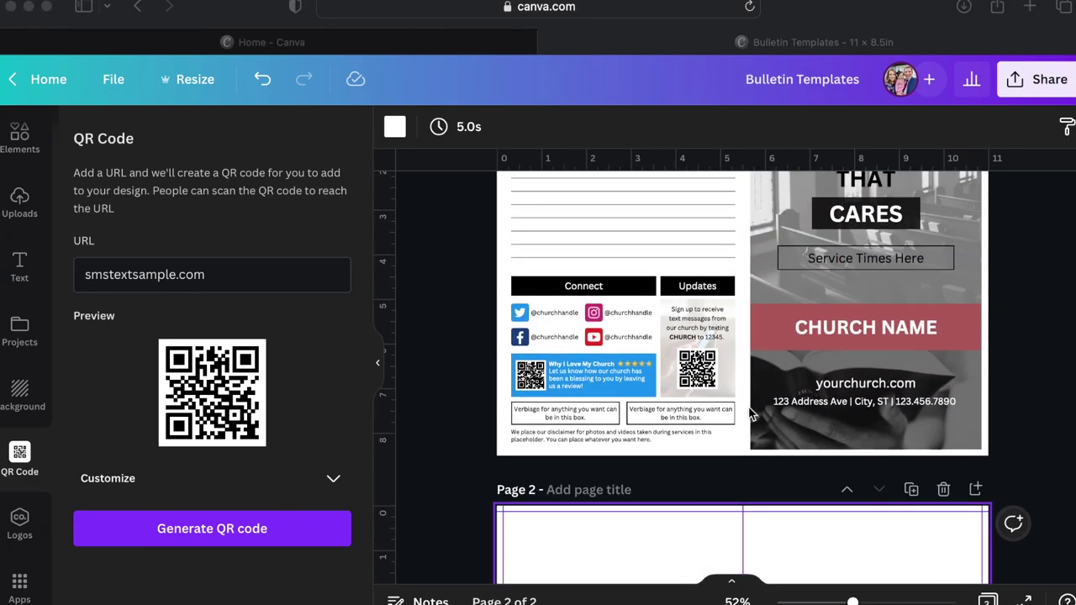
scroll(748, 413, "down", 5)
scroll(590, 372, "up", 5)
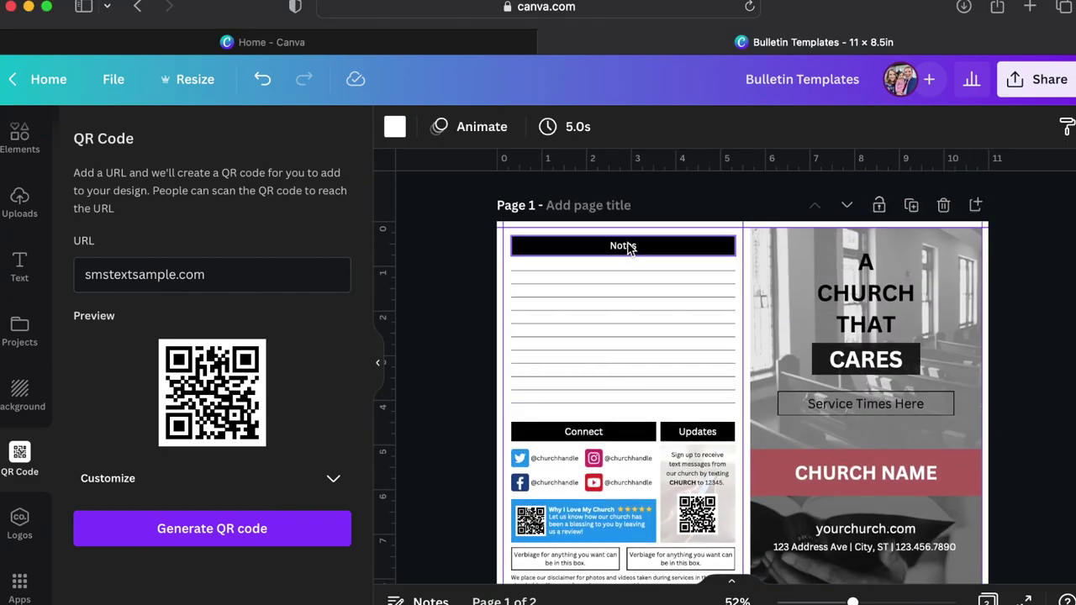
left_click(828, 486)
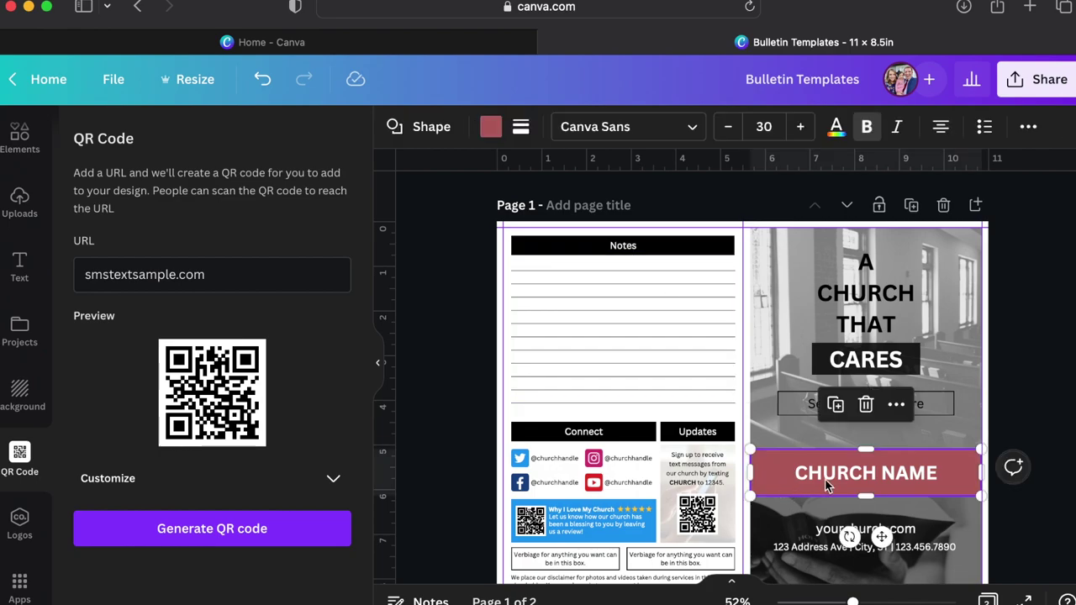
scroll(828, 486, "down", 8)
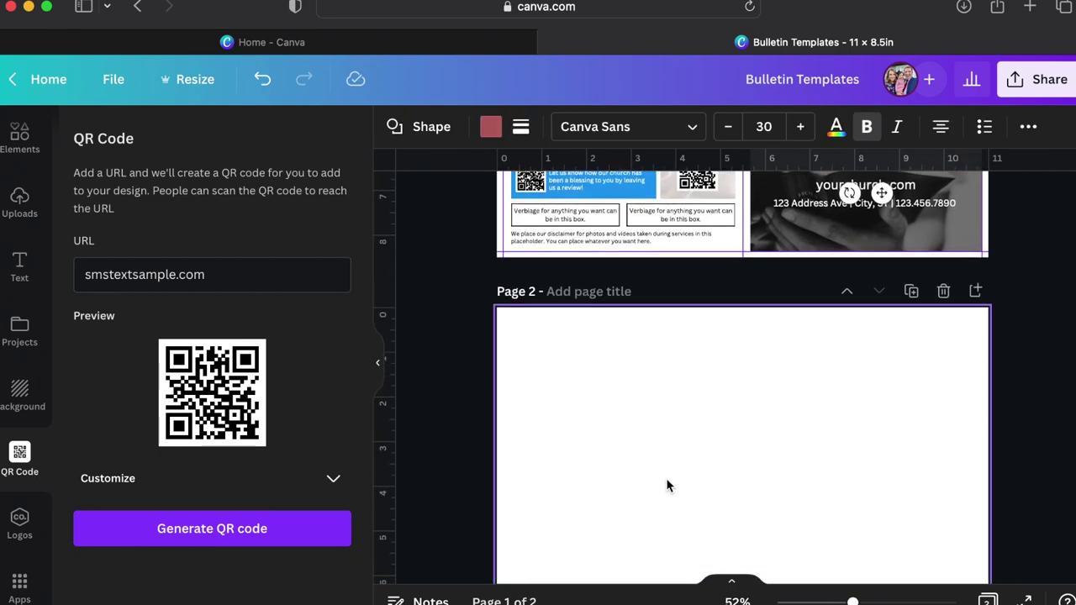
left_click(666, 486)
key("super+v")
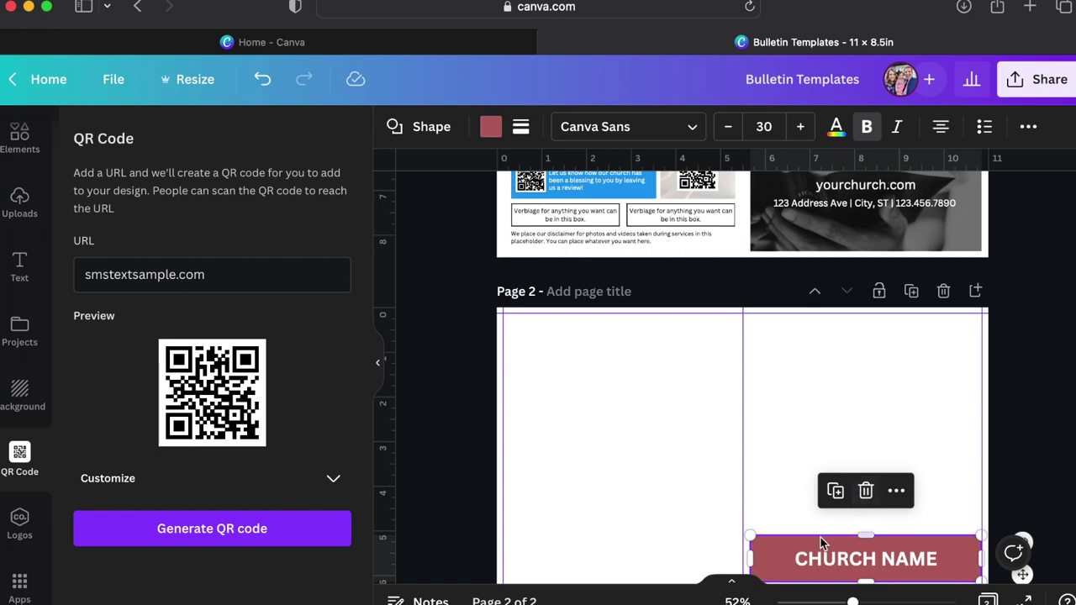
left_click_drag(821, 539, 578, 342)
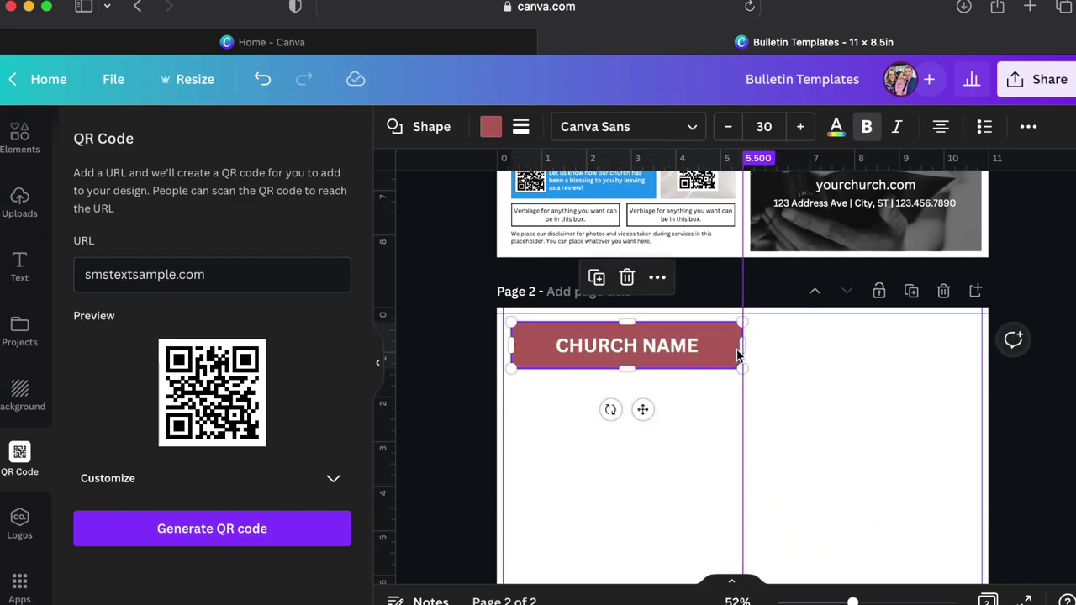
left_click_drag(712, 355, 706, 356)
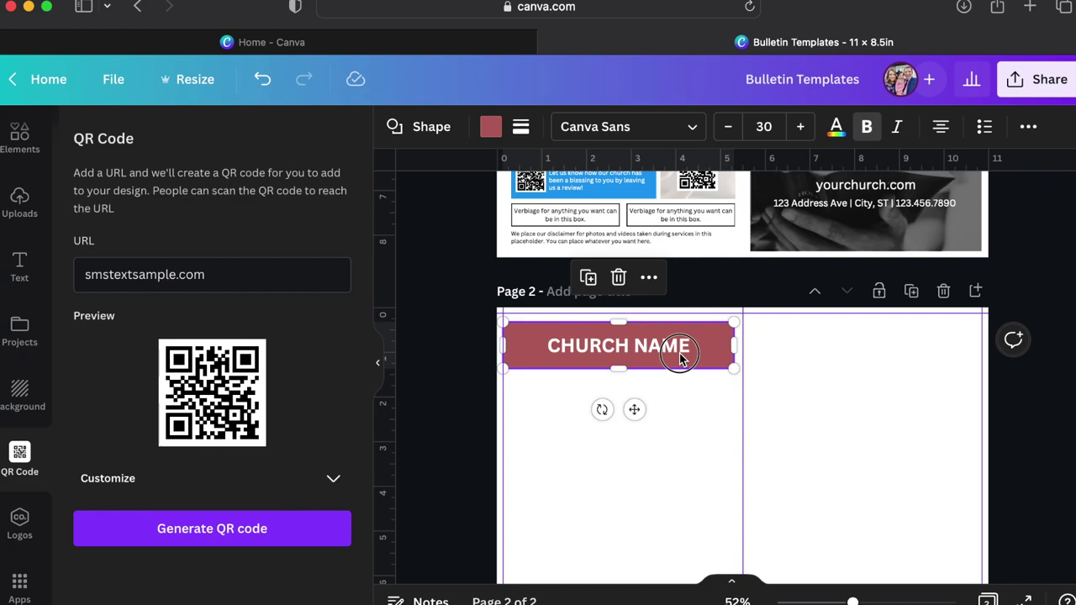
scroll(681, 385, "up", 5)
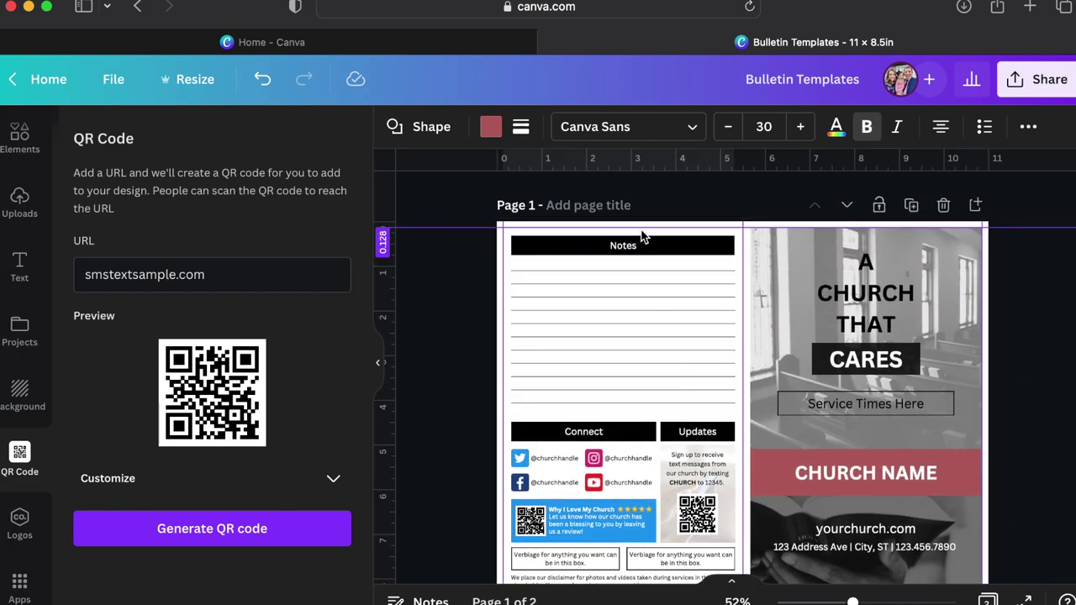
scroll(636, 237, "down", 5)
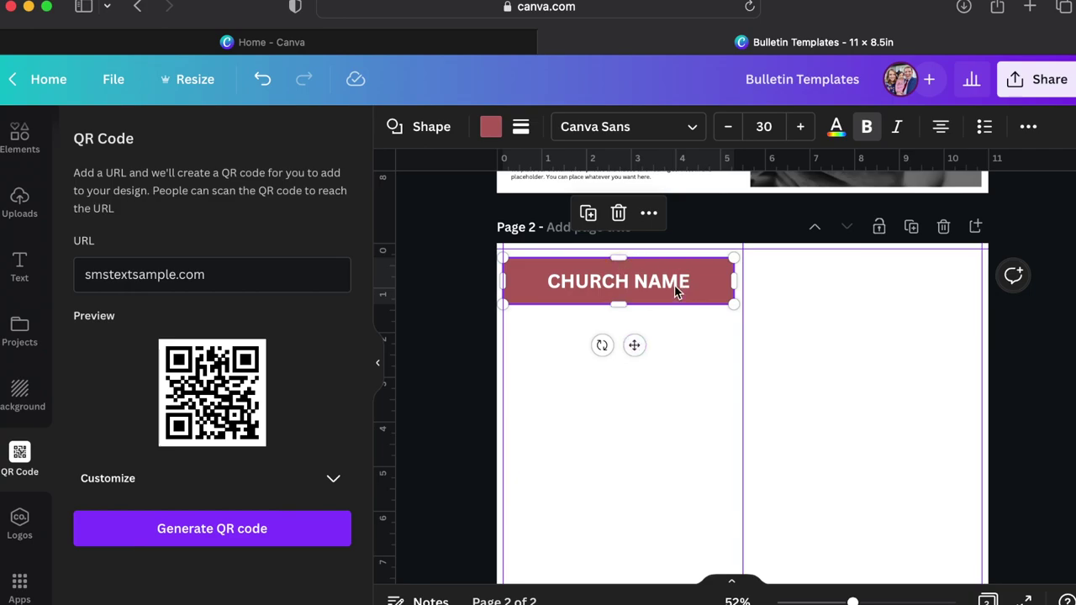
Reword the page-2 banner to 'Welcome to Our Church!' and 'Today's Date' at size 20.
double_click(674, 286)
type("Welcome to Our Church!")
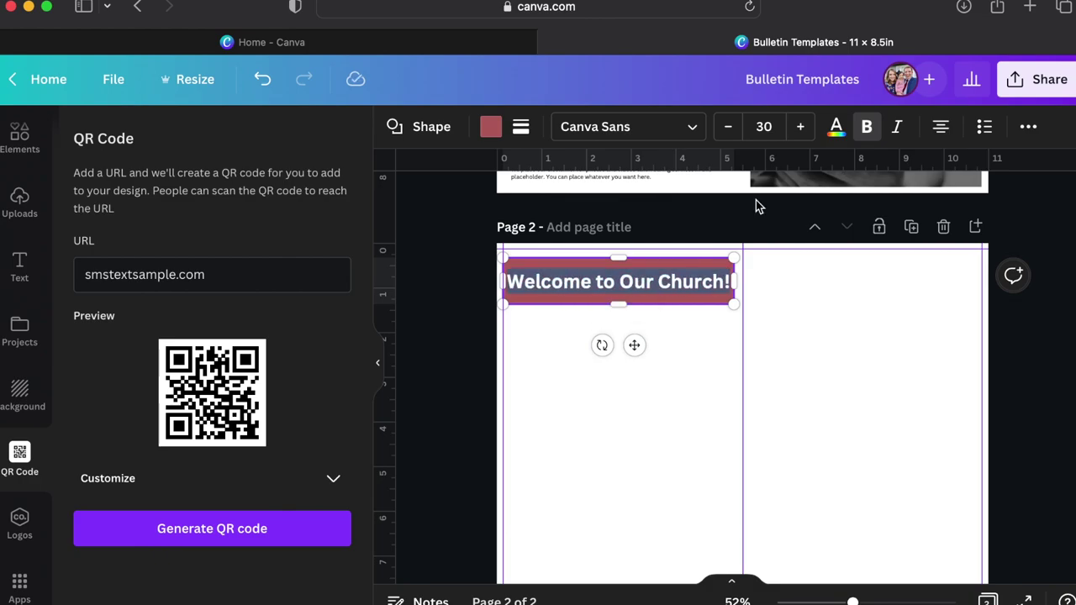
left_click(763, 126)
type("20")
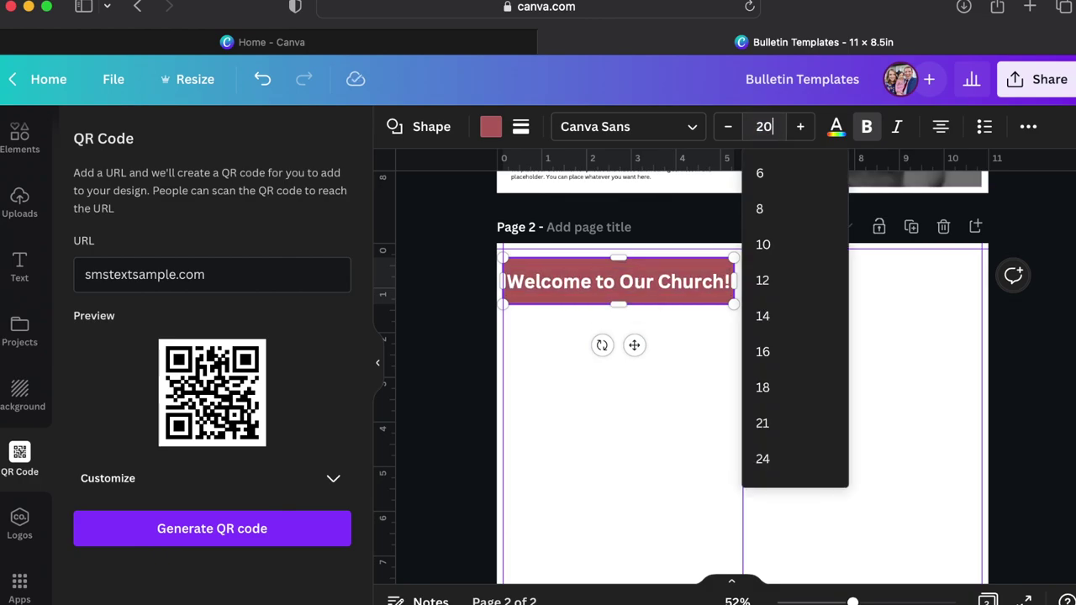
key("Return")
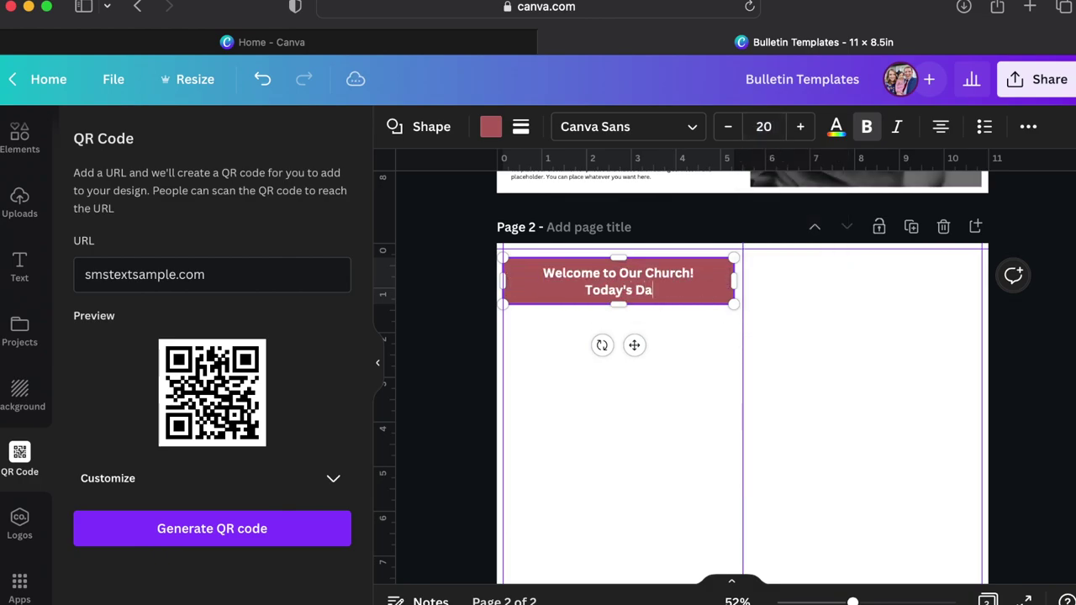
left_click(685, 408)
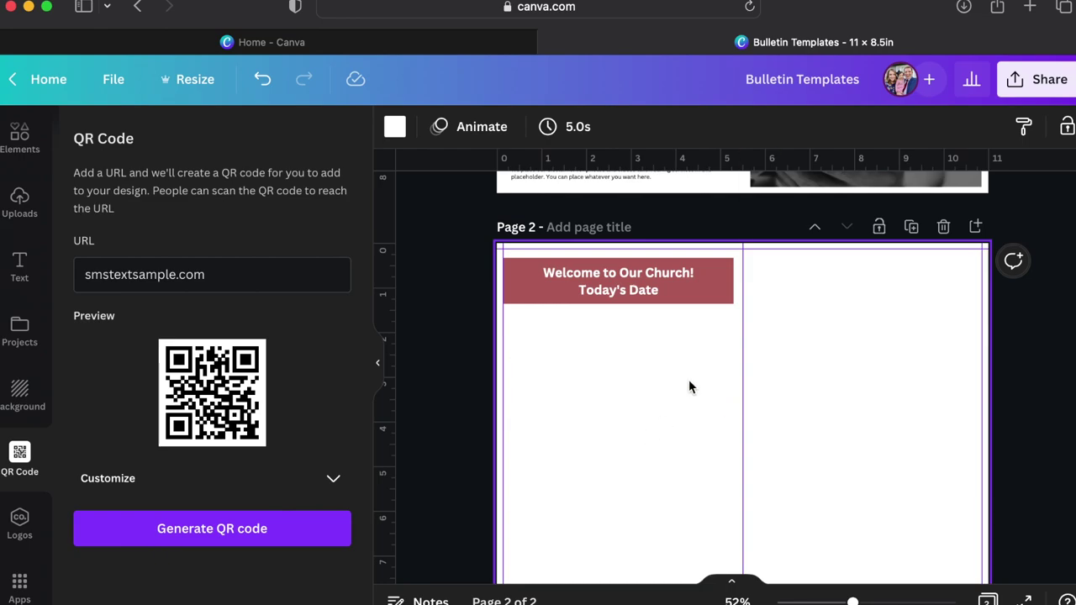
scroll(688, 386, "up", 5)
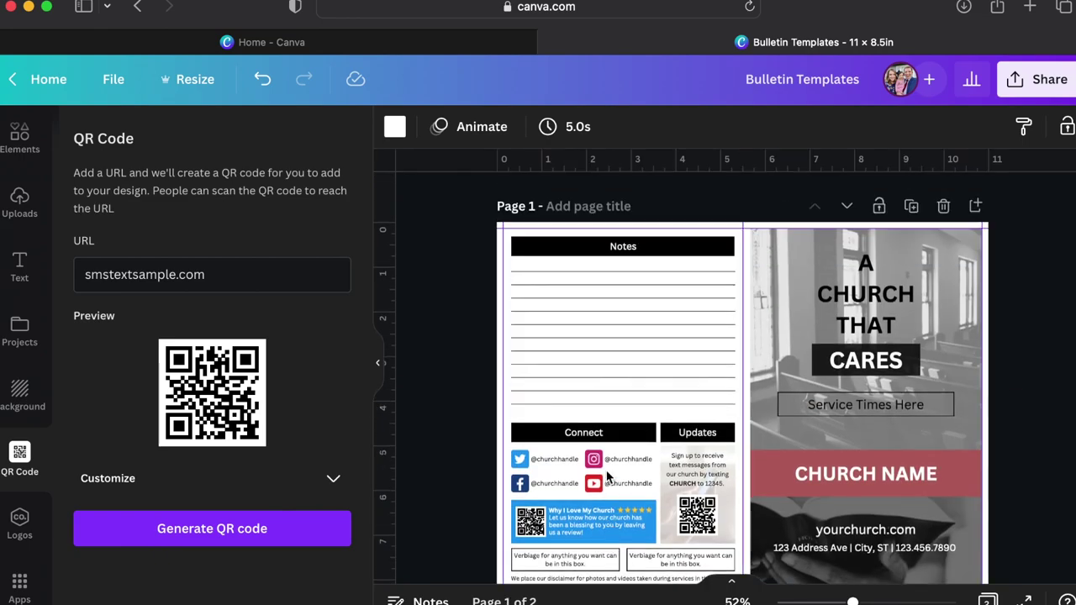
left_click(832, 407)
Paste the page-1 Notes header under the welcome banner and widen it to match.
left_click(621, 248)
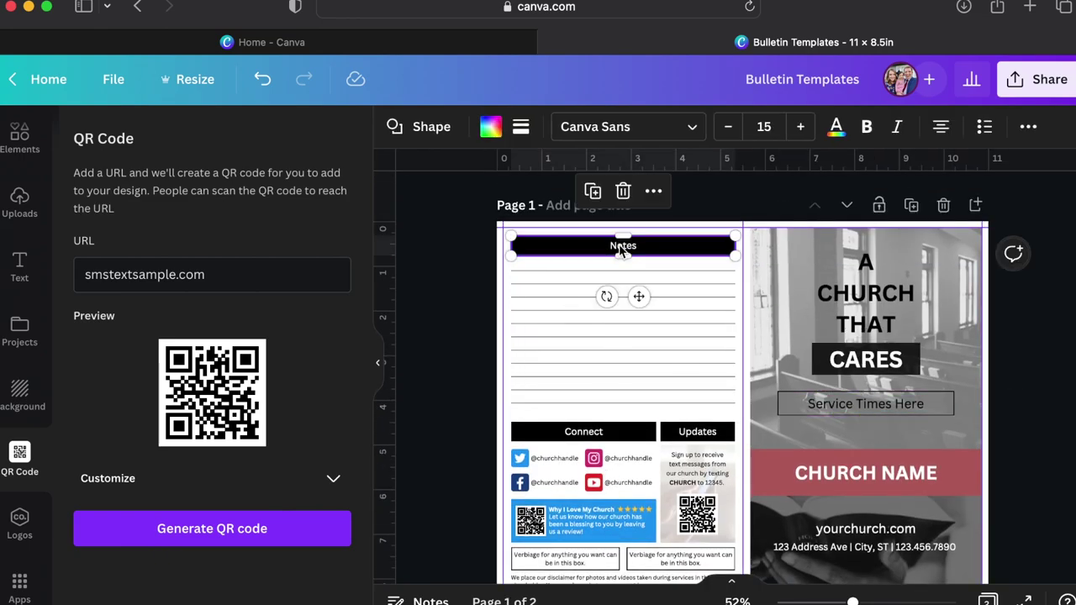
scroll(616, 348, "down", 6)
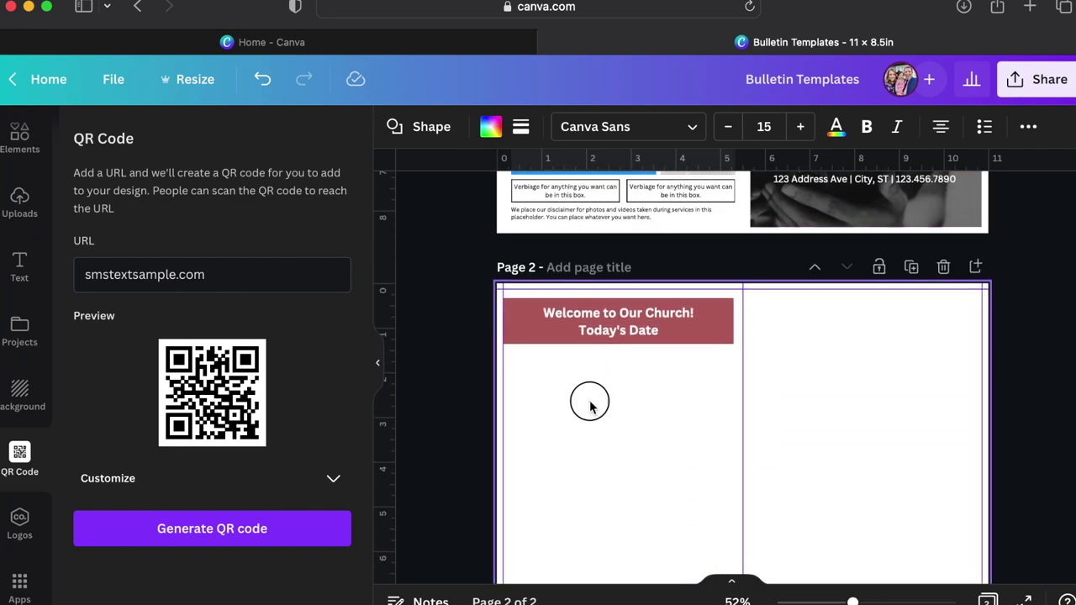
key("ctrl+v")
left_click_drag(665, 310, 659, 367)
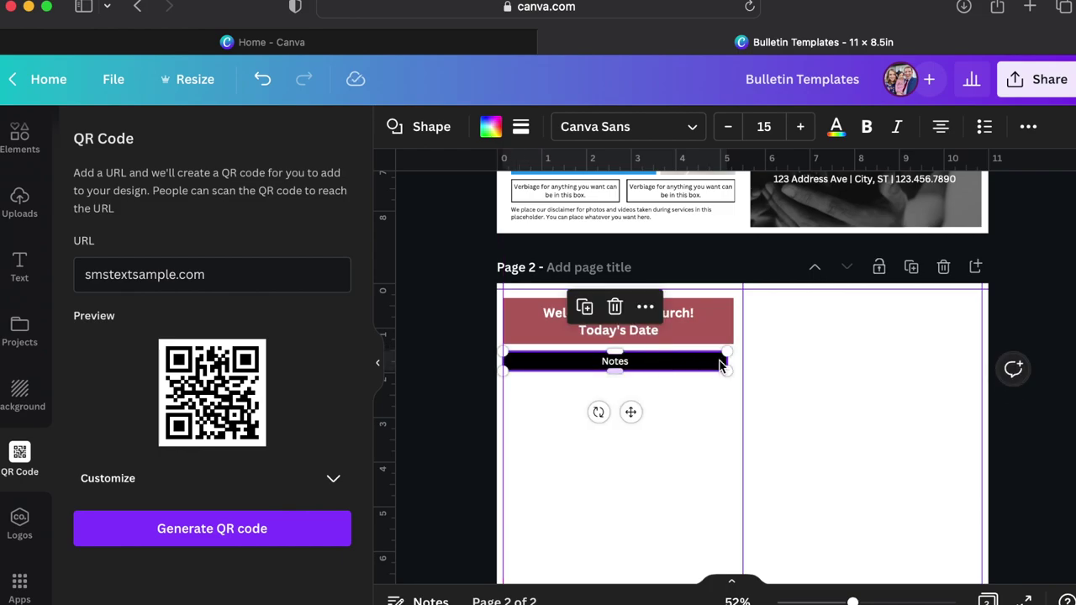
scroll(703, 316, "up", 5)
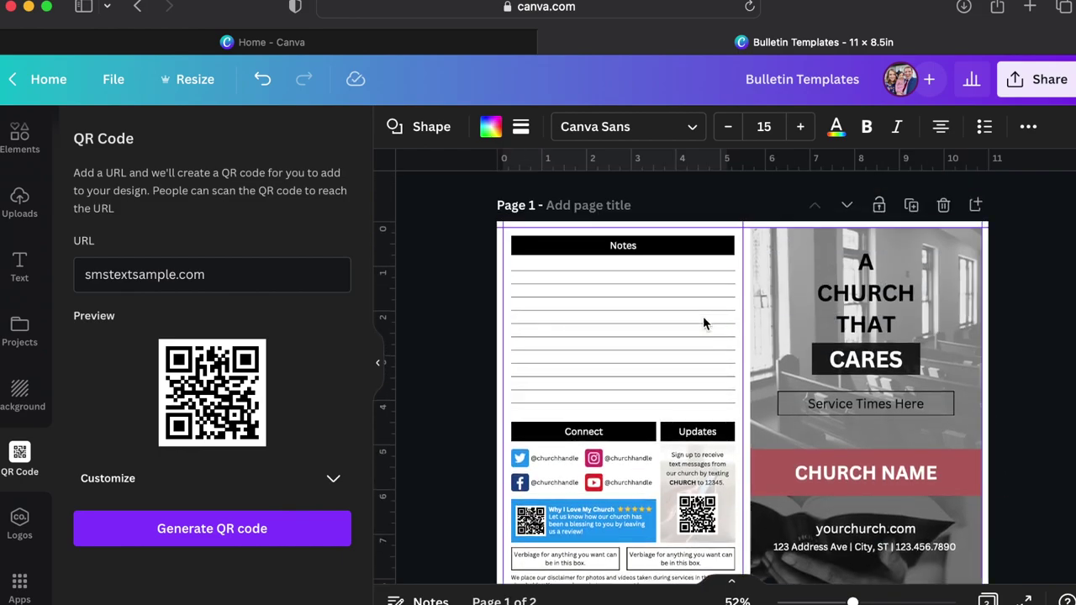
scroll(702, 316, "down", 5)
left_click(687, 345)
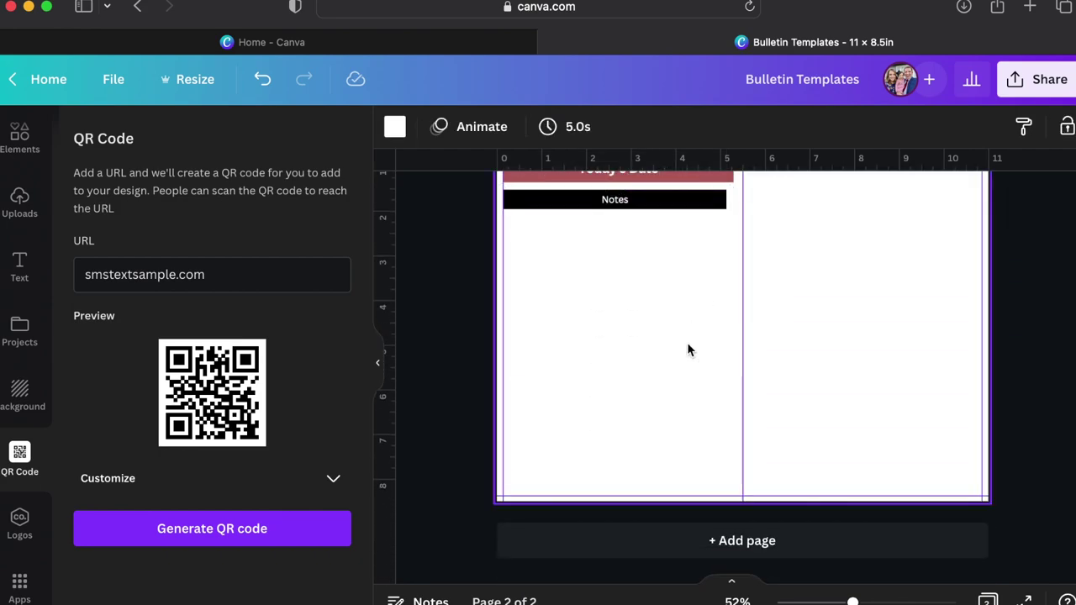
scroll(687, 342, "up", 1)
scroll(674, 318, "up", 2)
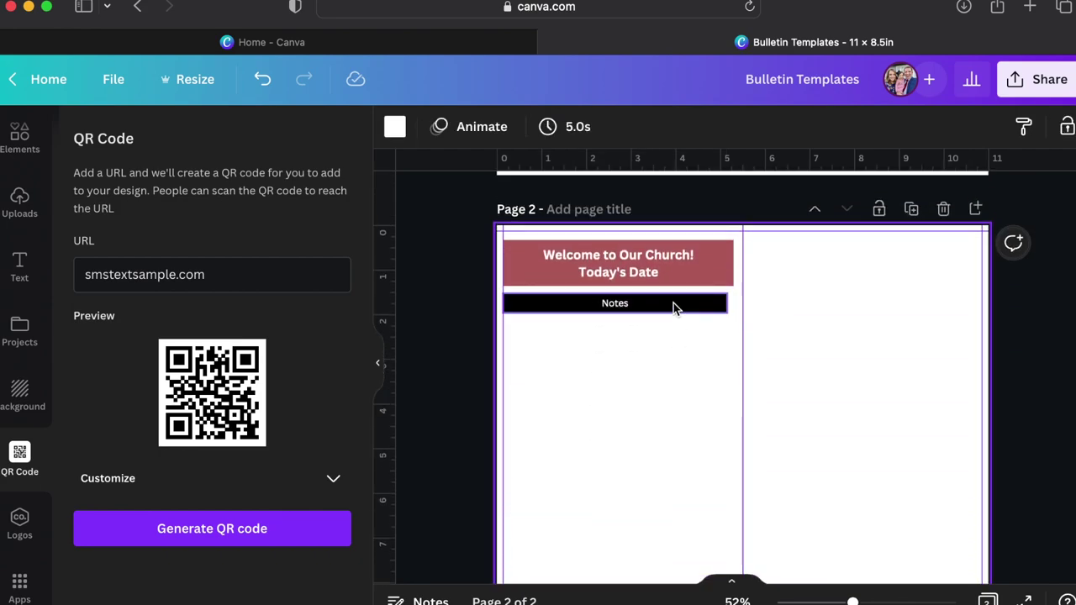
left_click(685, 305)
scroll(726, 315, "up", 5)
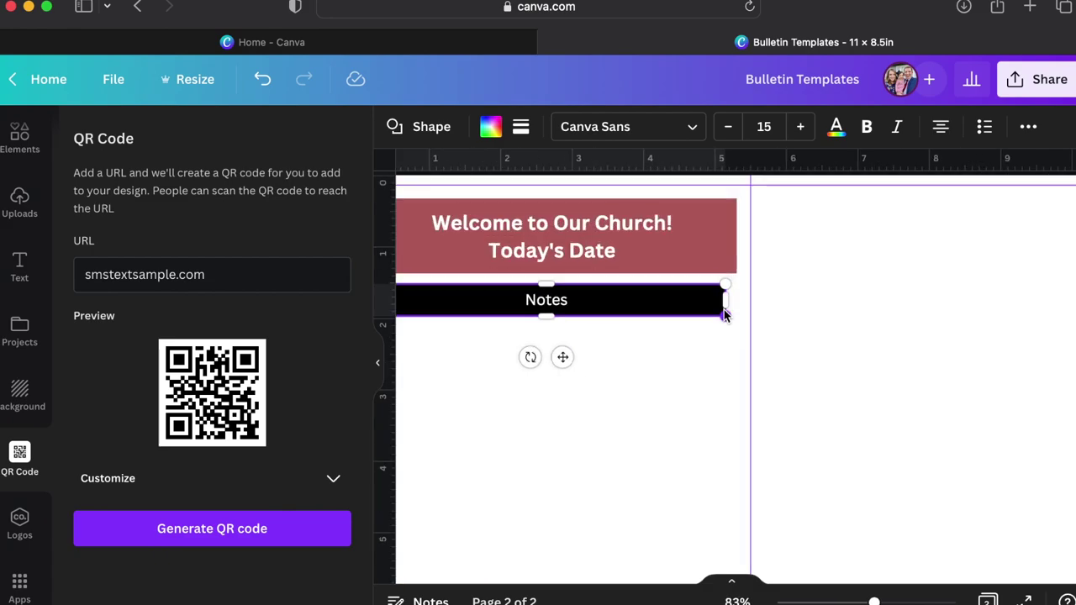
left_click_drag(727, 302, 737, 297)
scroll(643, 339, "left", 2)
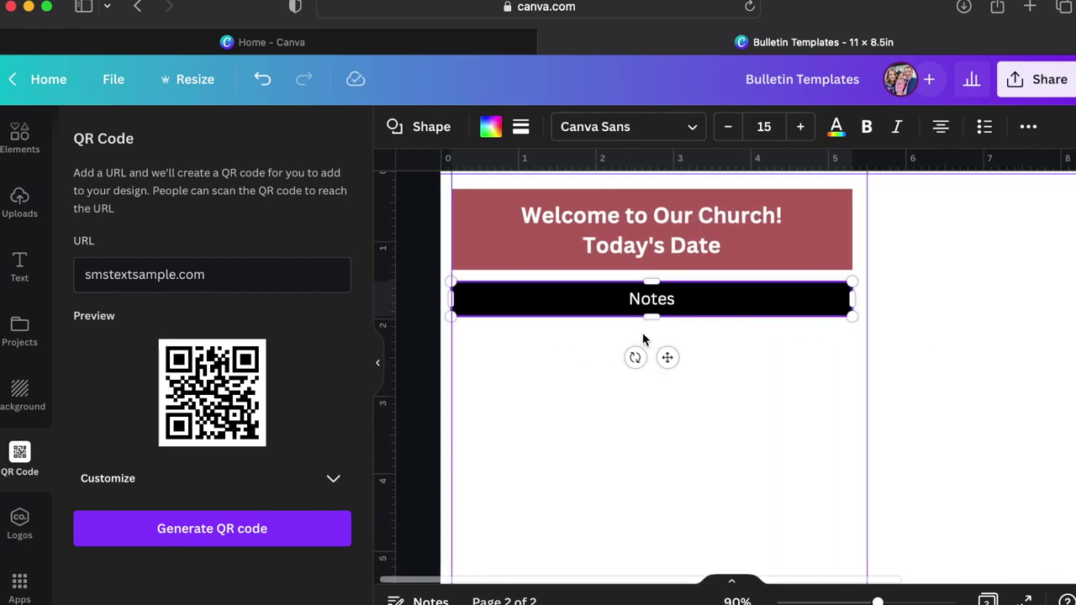
left_click(682, 307)
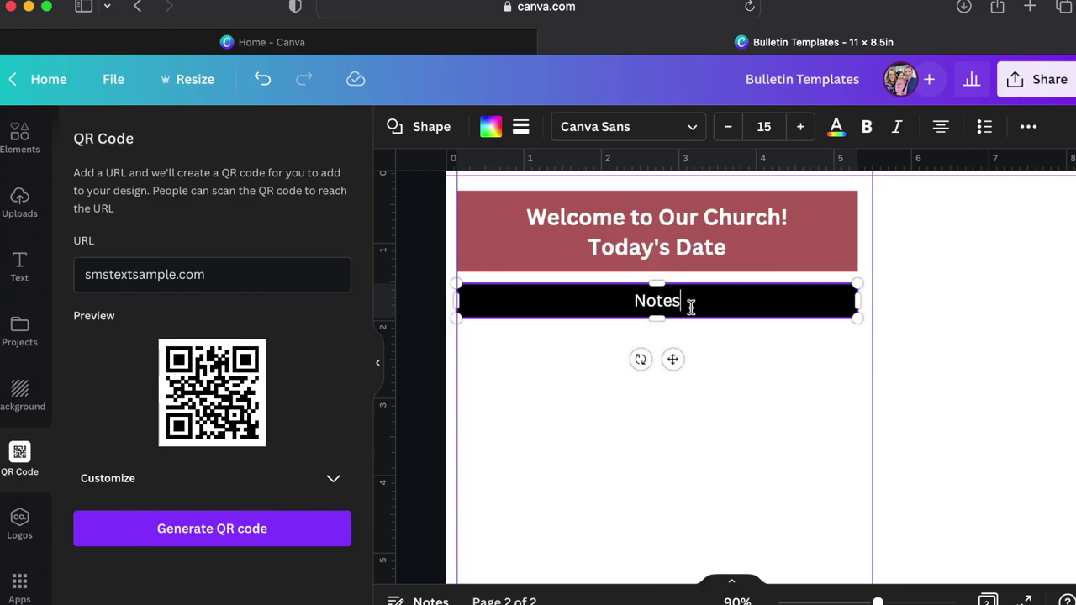
Make the Notes text black and the box background transparent.
double_click(695, 308)
left_click(836, 128)
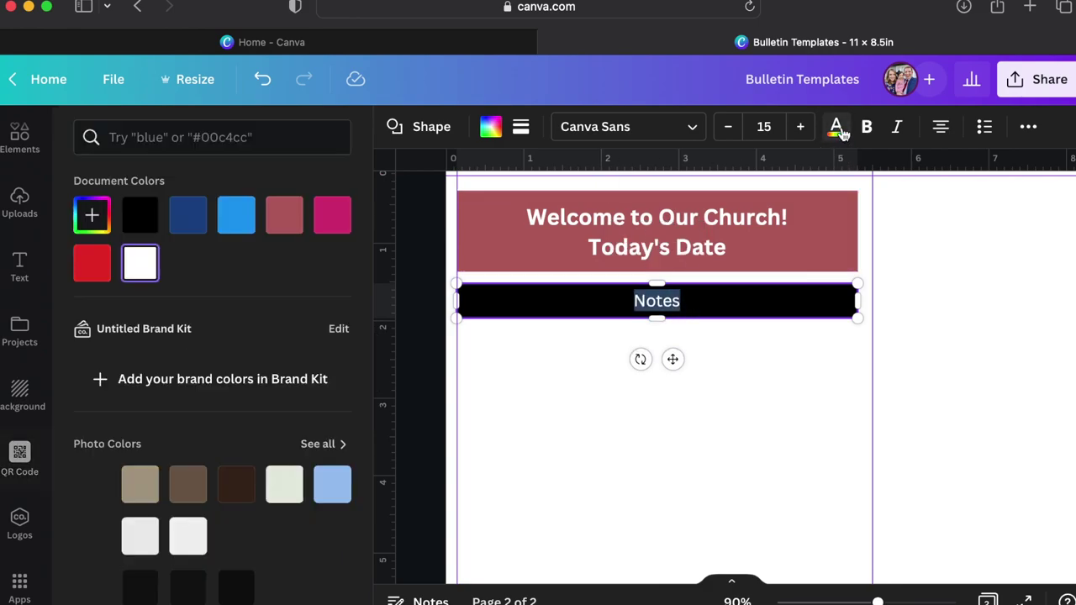
left_click(141, 216)
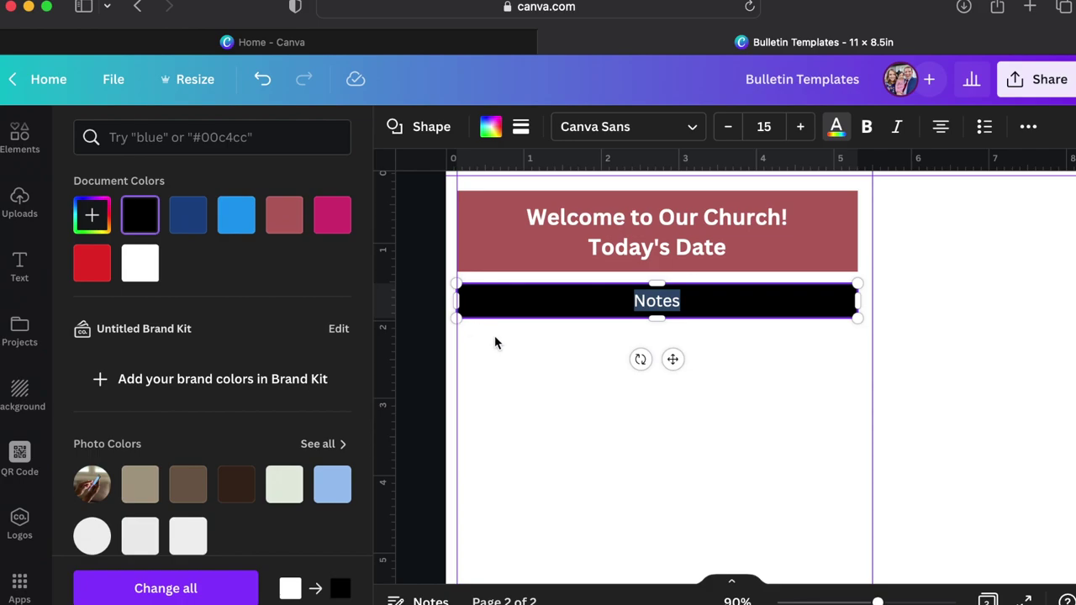
key("Escape")
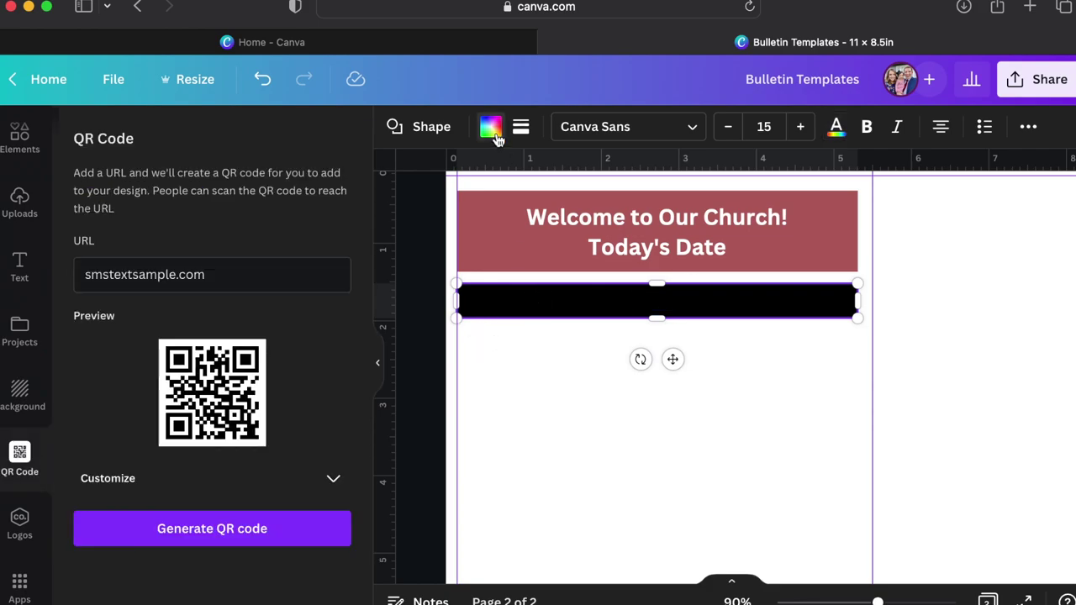
left_click(492, 130)
left_click(140, 215)
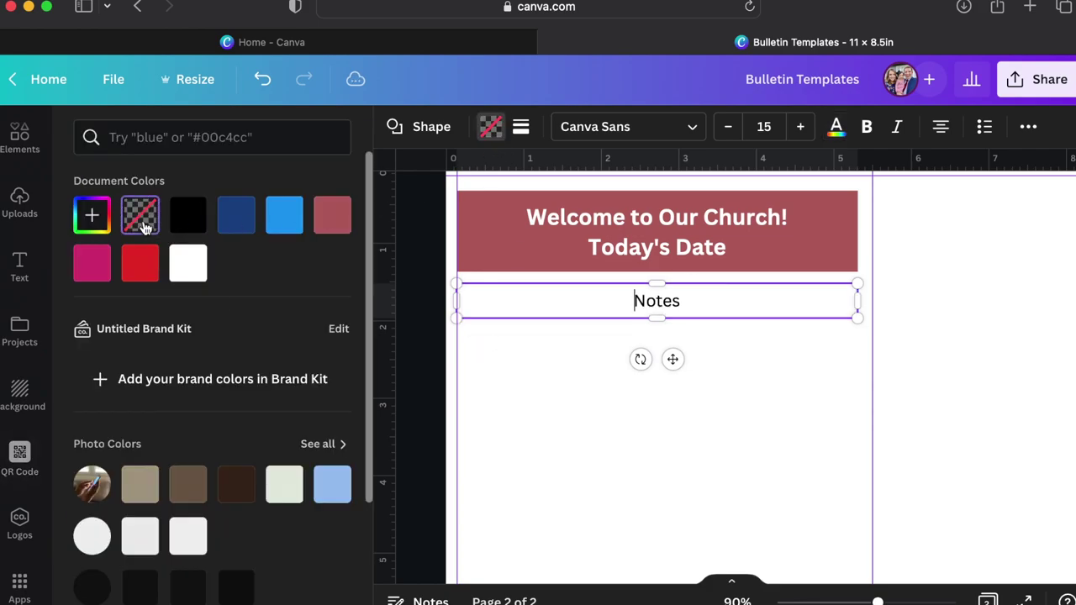
key("Escape")
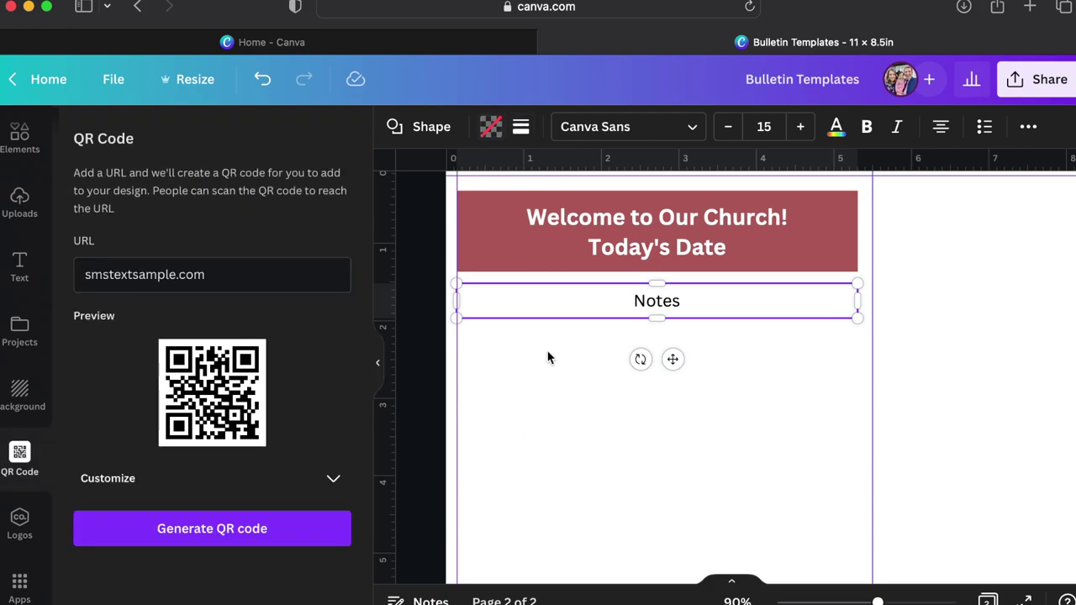
left_click(533, 344)
Give the box a solid black border of weight 2.
left_click(553, 318)
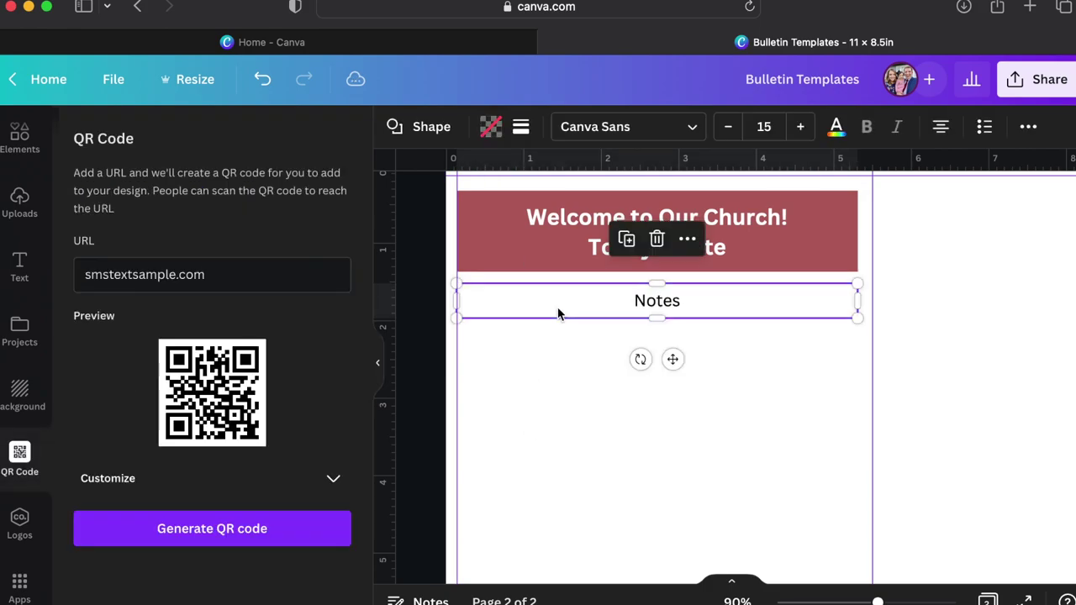
left_click(521, 128)
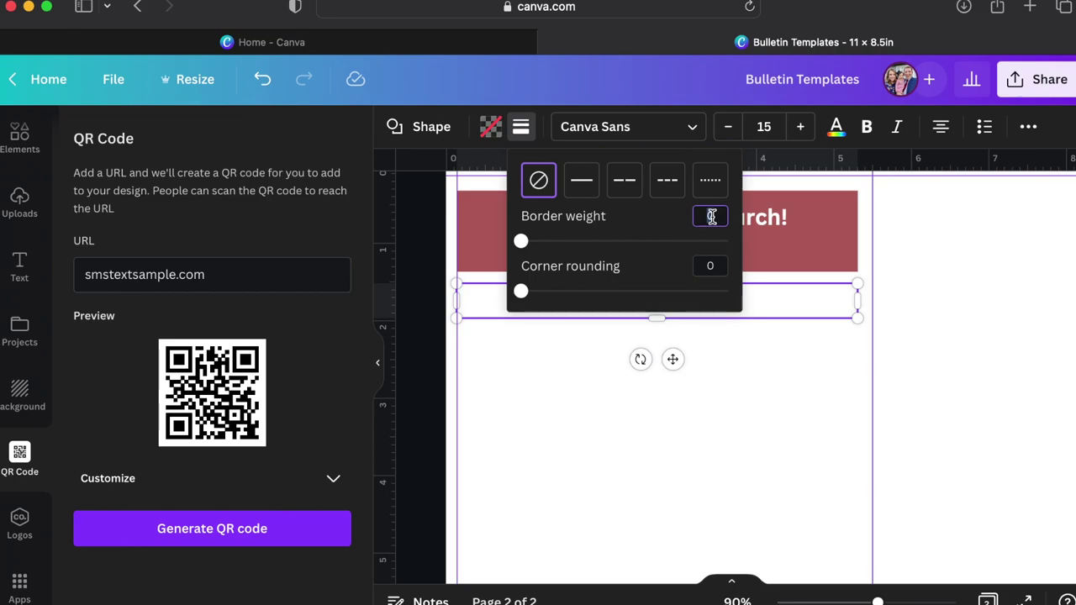
type("2")
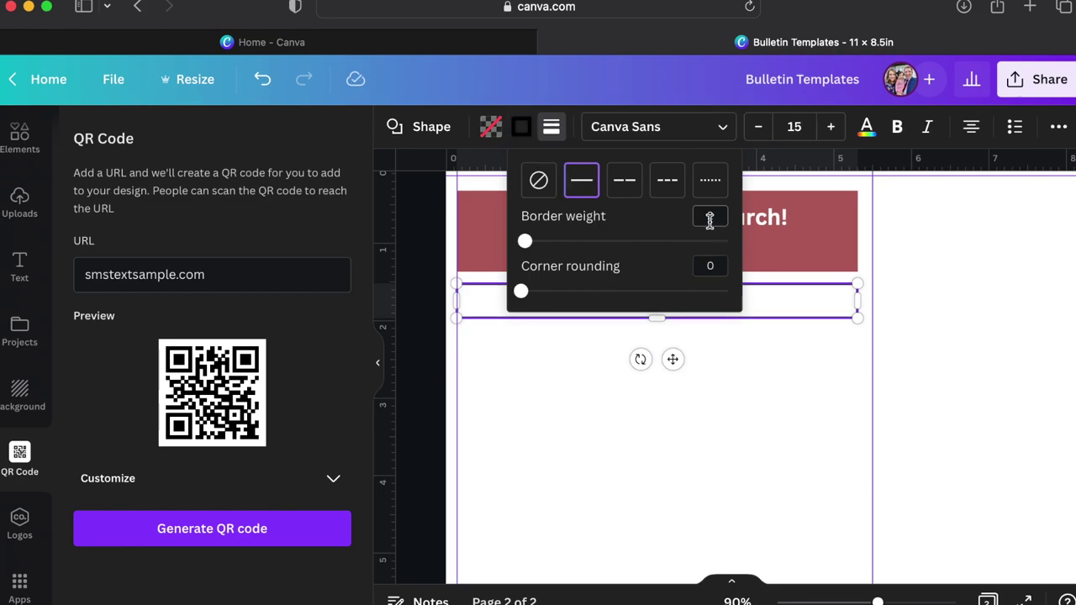
left_click(768, 413)
left_click(769, 412)
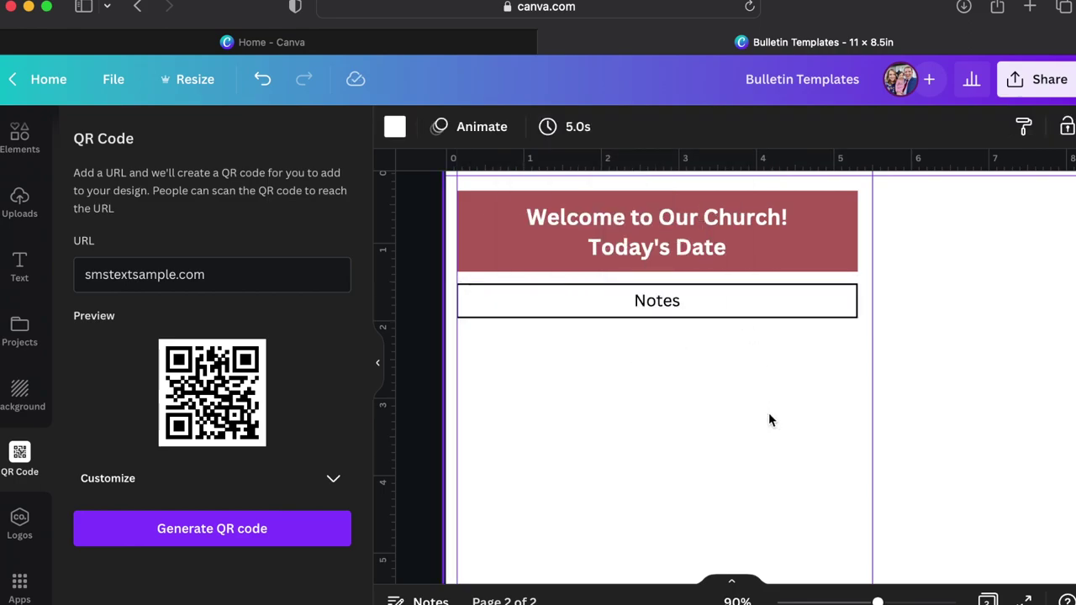
Relabel the box from Notes to Guests.
left_click(721, 311)
key("super+a")
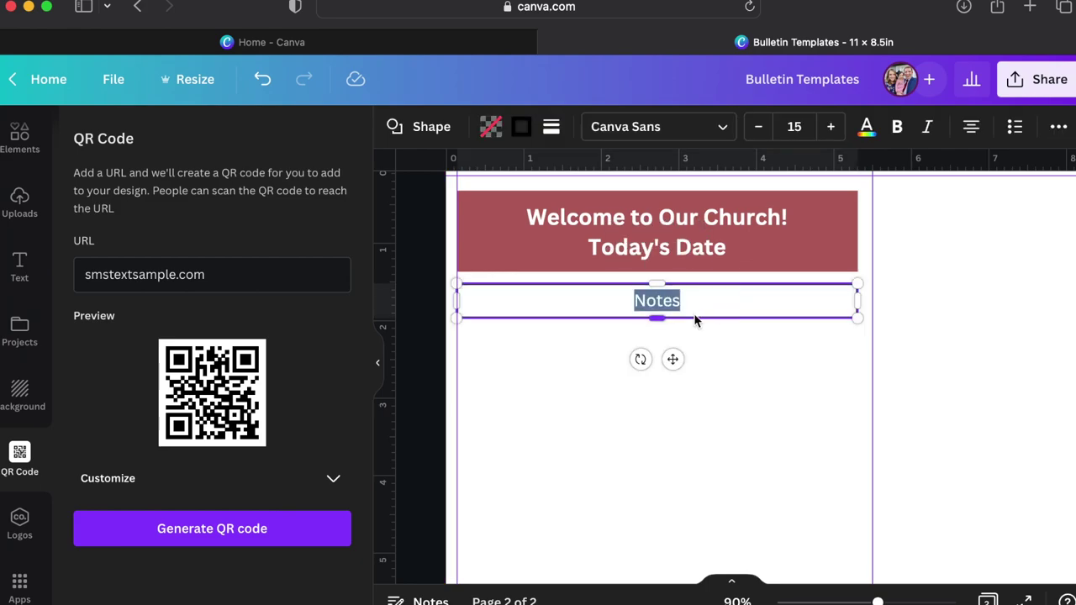
type("Guests")
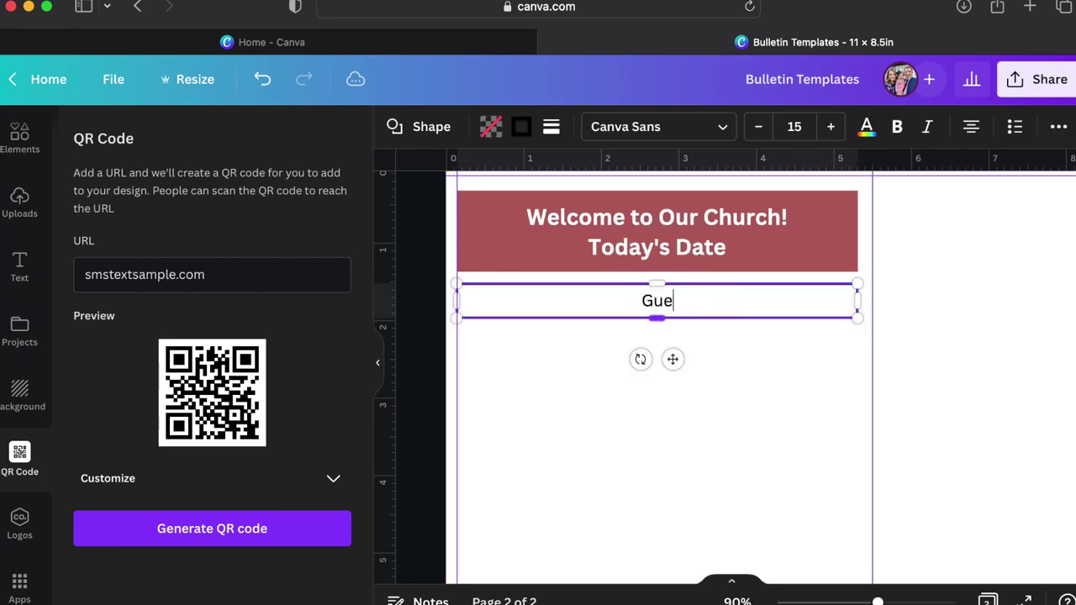
left_click(732, 366)
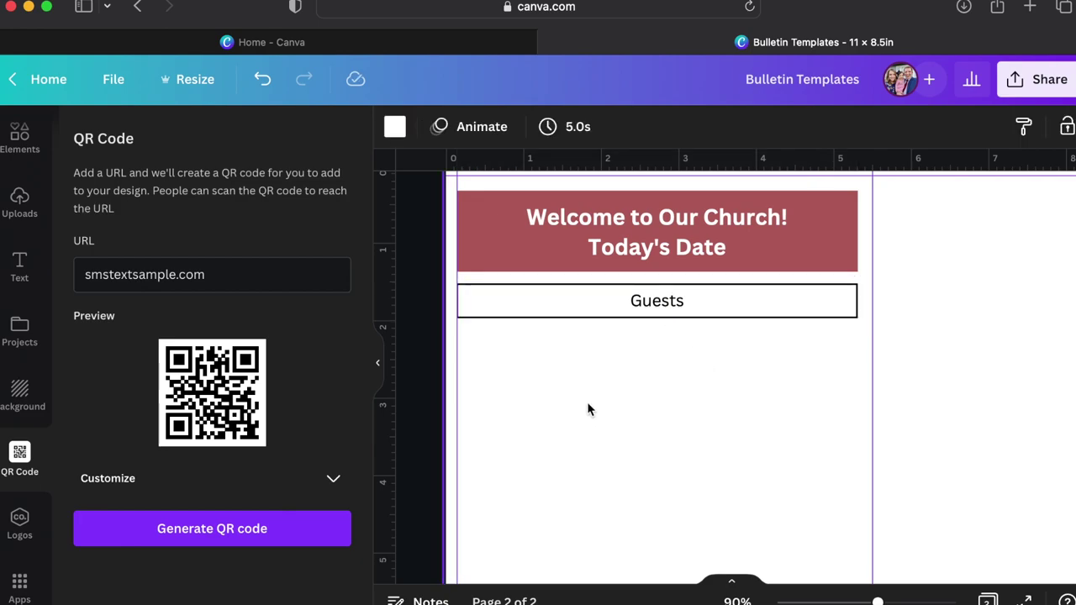
Clear the cell phone search and add the recently used sky frame to page 2.
left_click(19, 137)
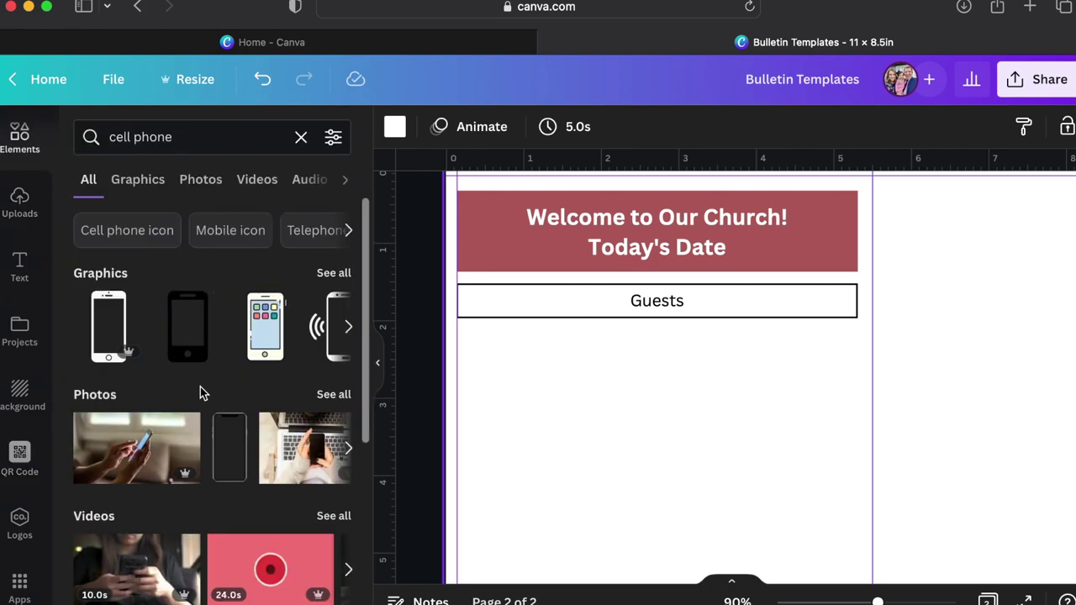
scroll(200, 386, "down", 5)
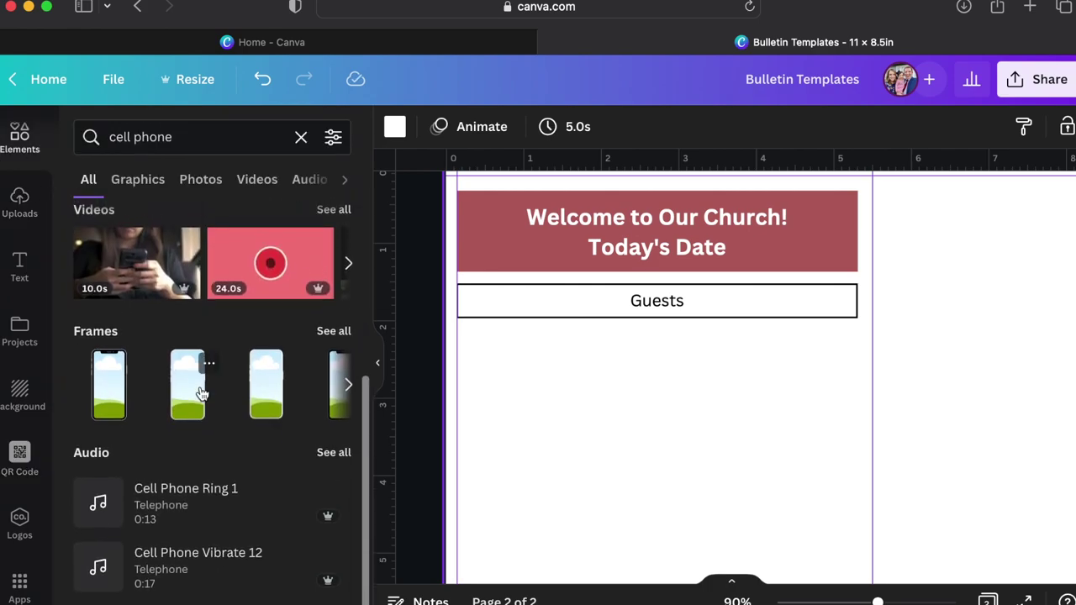
scroll(200, 392, "up", 5)
left_click(300, 138)
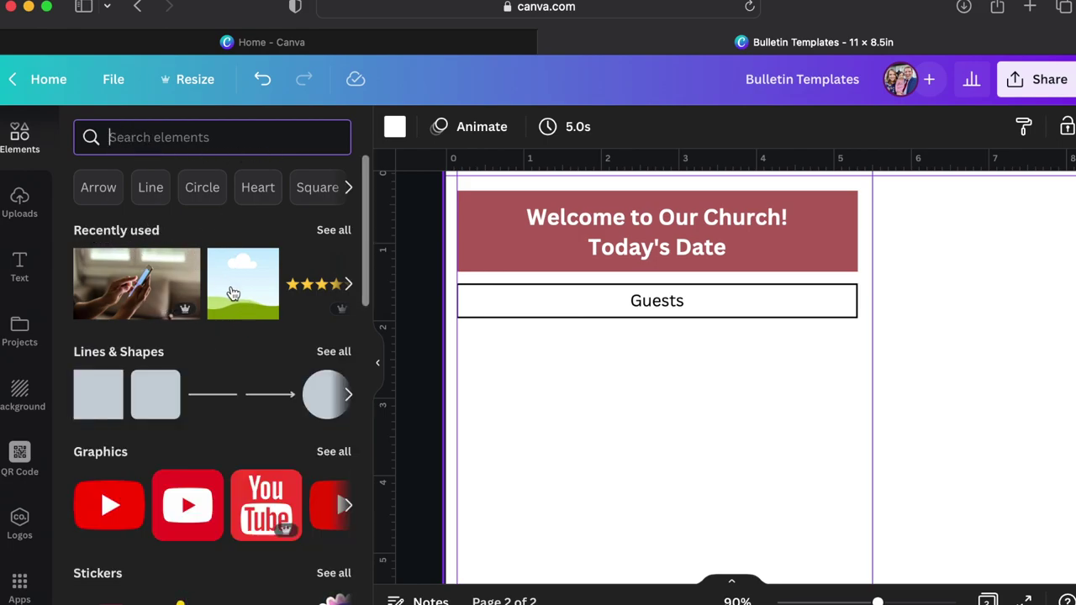
scroll(238, 301, "down", 10)
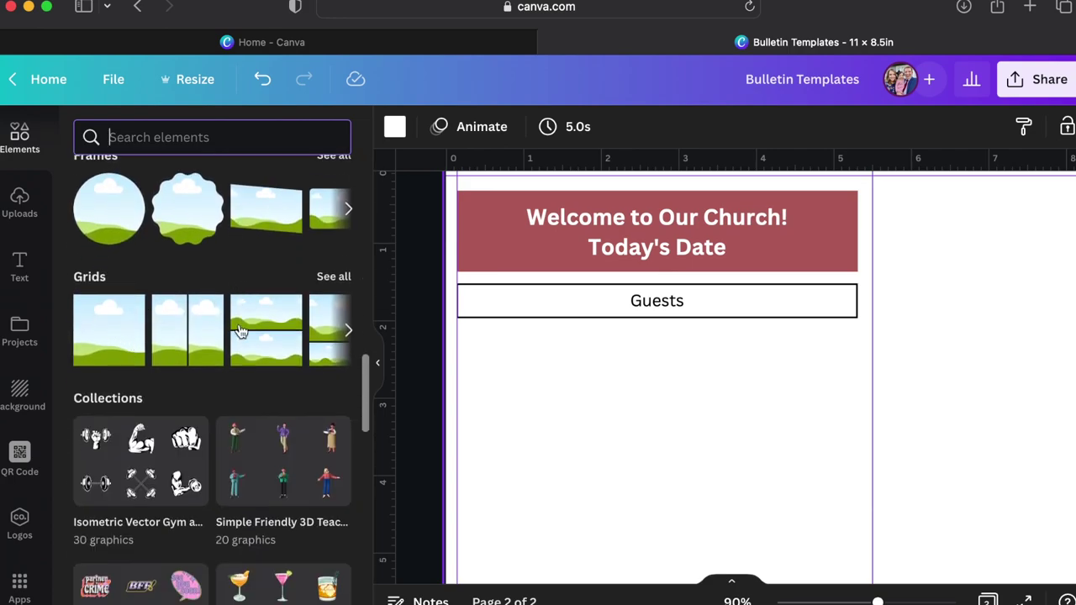
scroll(271, 334, "up", 10)
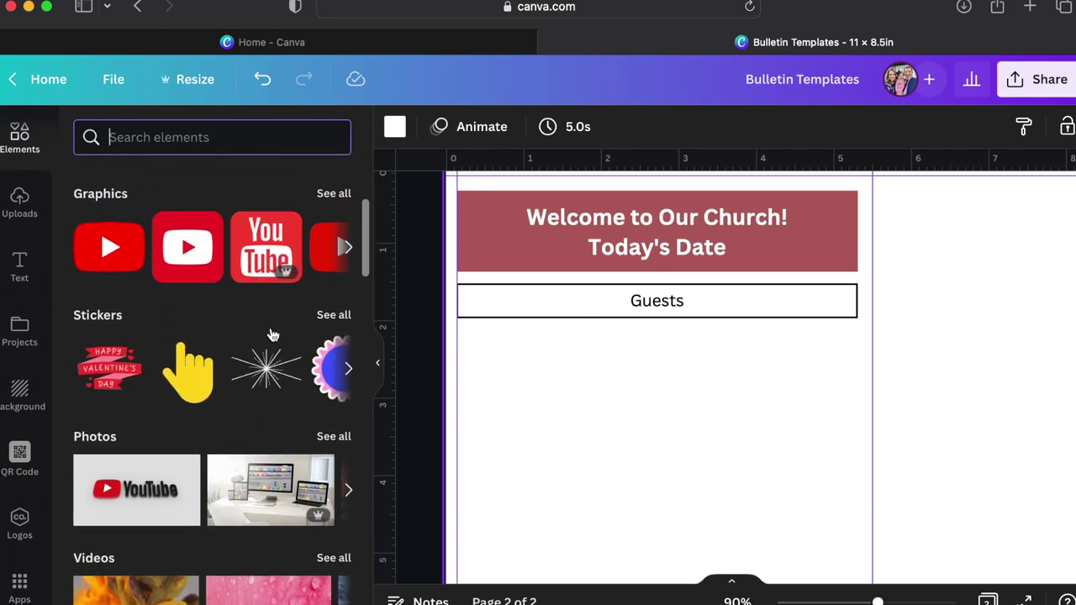
scroll(270, 333, "up", 3)
left_click_drag(267, 311, 576, 437)
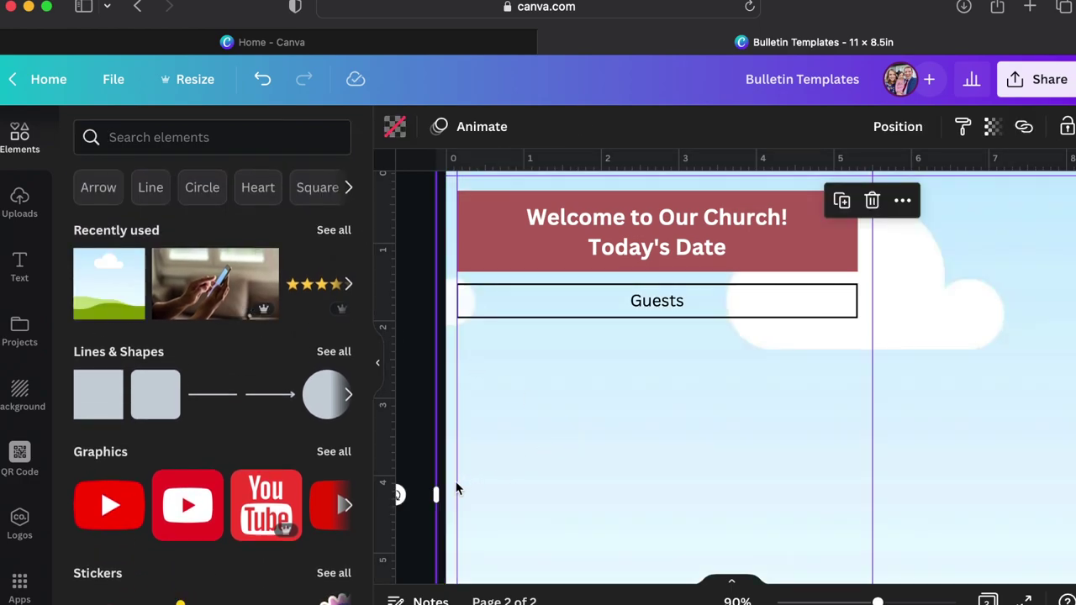
Resize the frame to about 1.7 × 1.2 in and place it below Guests.
left_click_drag(435, 498, 714, 493)
left_click_drag(713, 175, 615, 415)
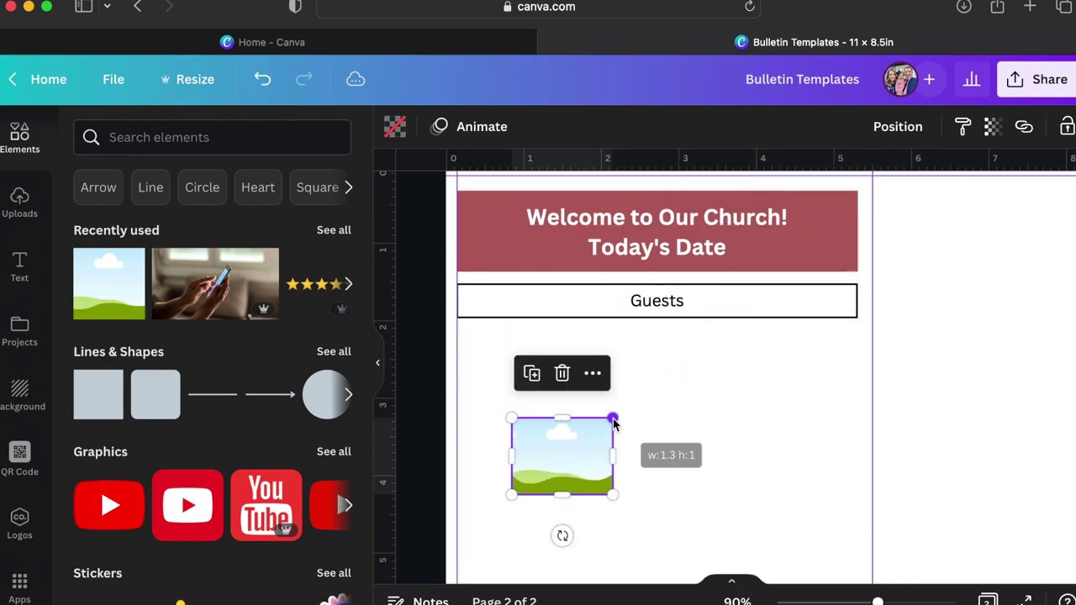
left_click_drag(575, 445, 537, 359)
left_click_drag(574, 407, 600, 420)
Search Elements for 'welcome visitor' and filter the results to photos.
key("Escape")
left_click(210, 137)
type("wel")
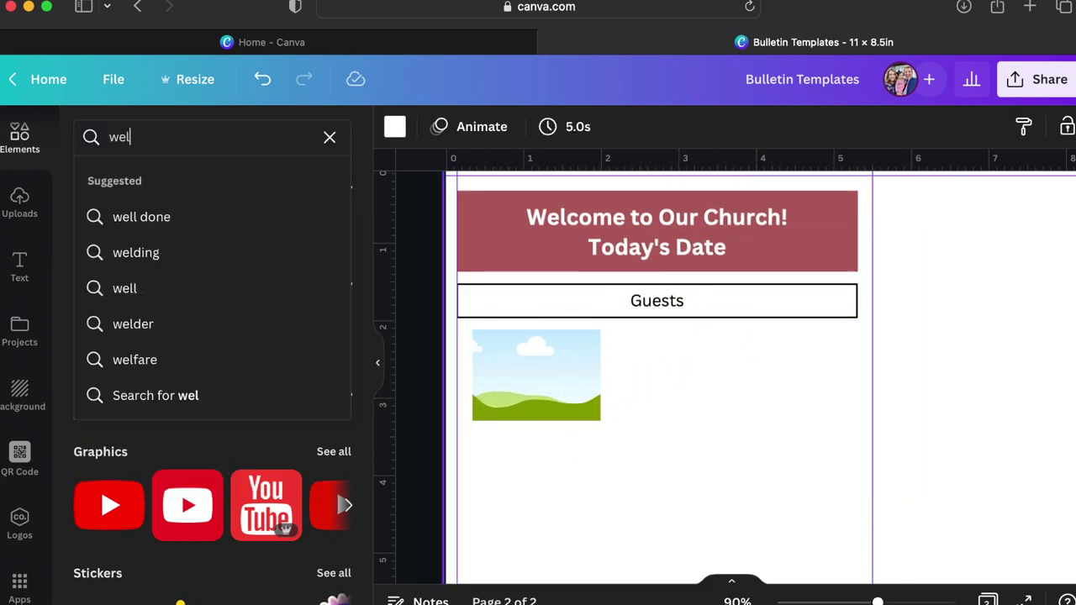
type("come visitor")
key("Return")
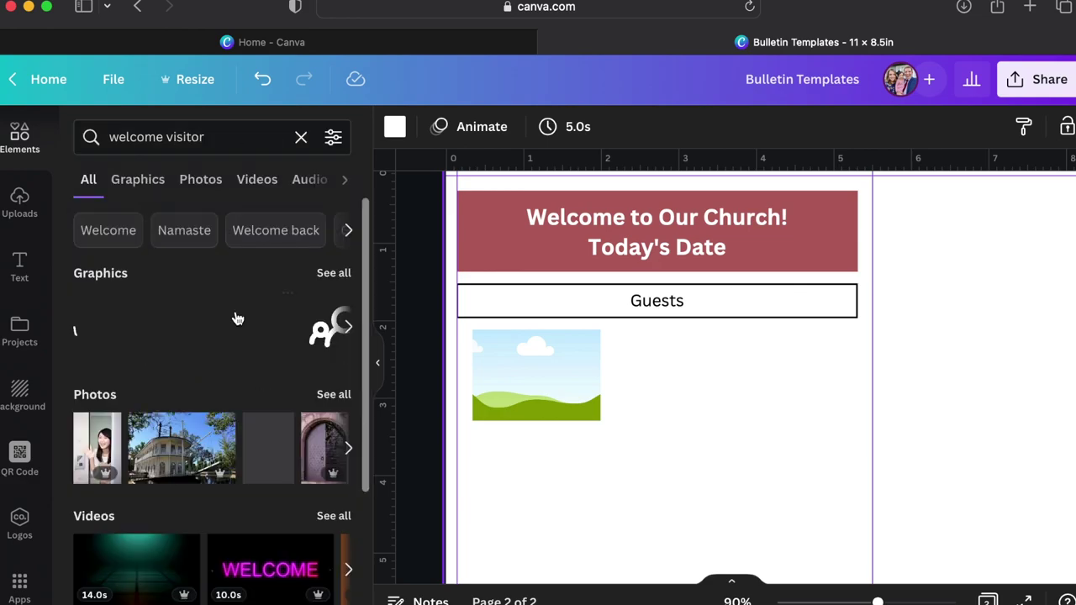
scroll(259, 352, "down", 2)
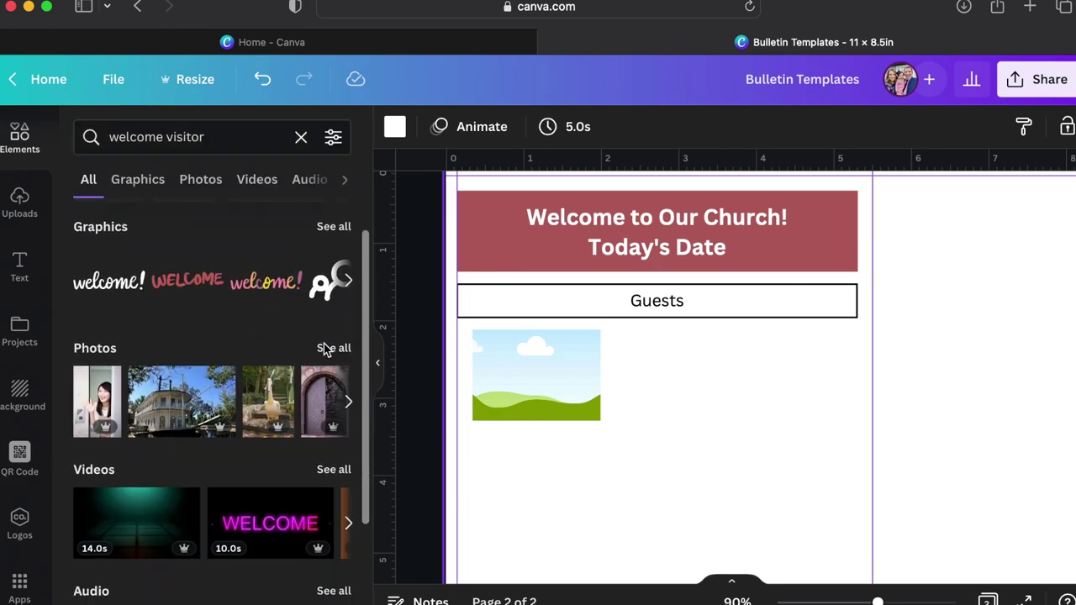
left_click(327, 350)
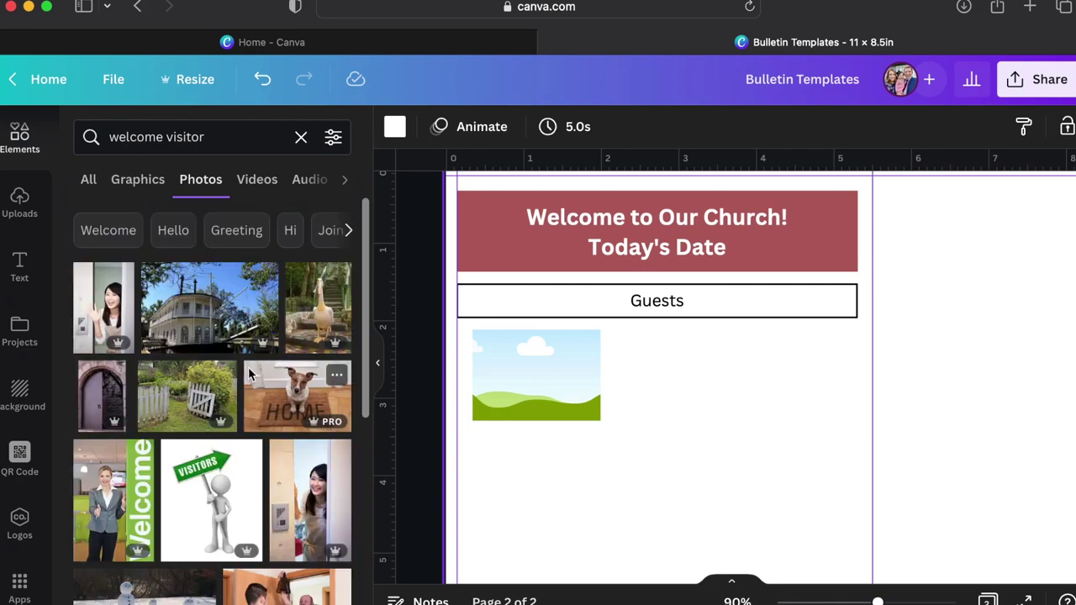
scroll(255, 451, "down", 4)
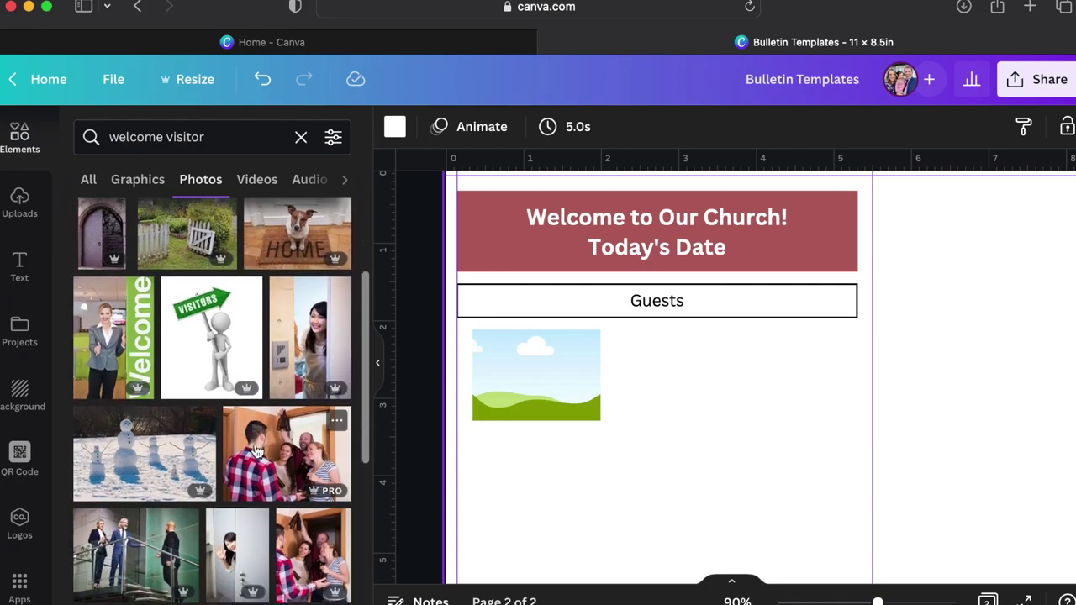
scroll(255, 451, "down", 5)
scroll(254, 451, "up", 10)
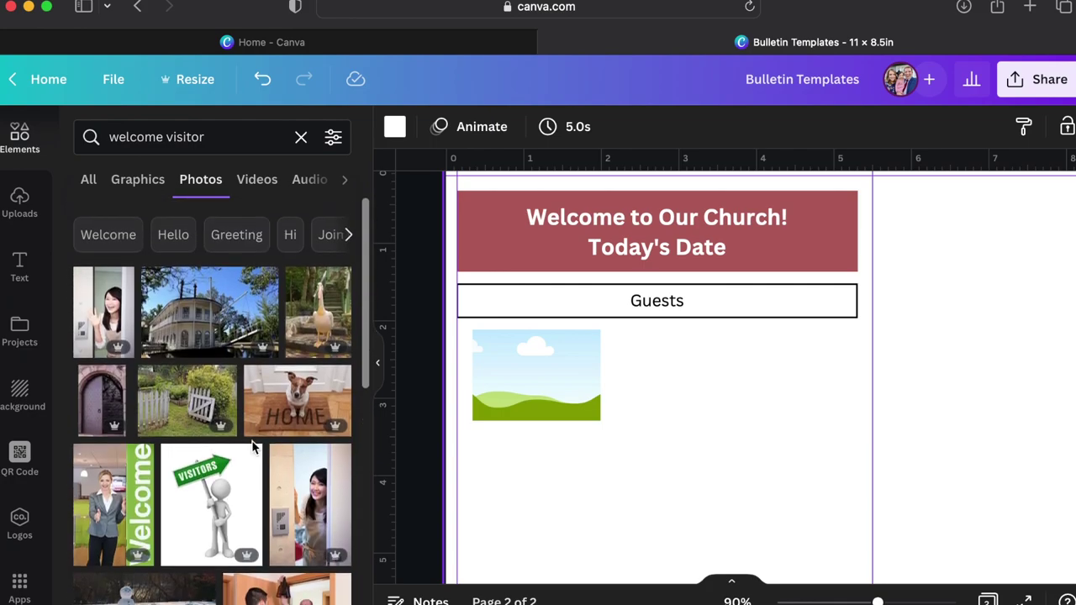
Narrow the search to 'visitor' and drop the hallway photo into the image placeholder.
left_click(171, 140)
double_click(143, 137)
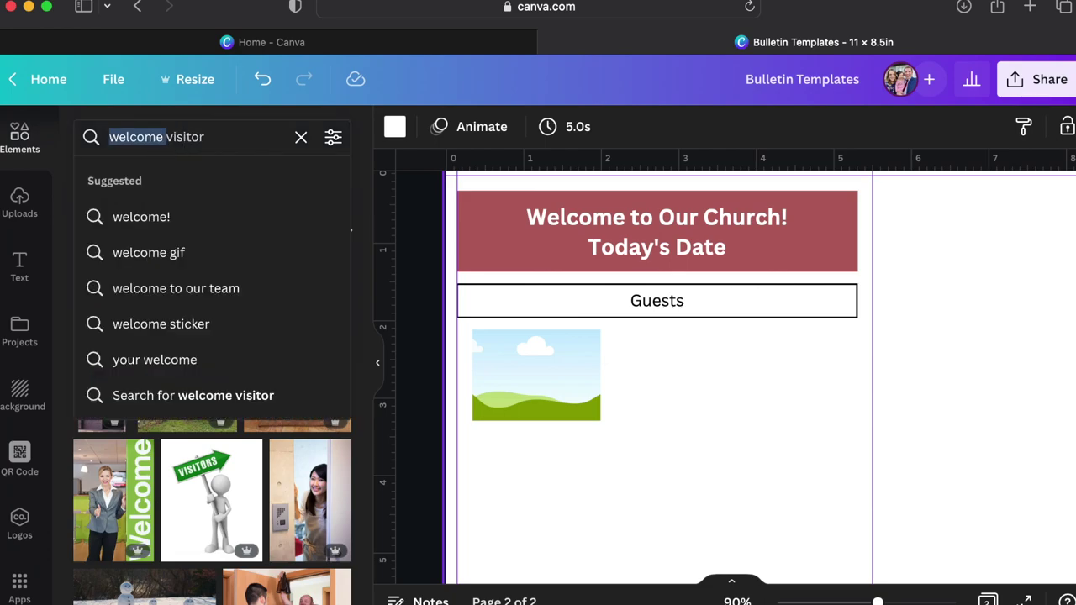
key("BackSpace")
key("Return")
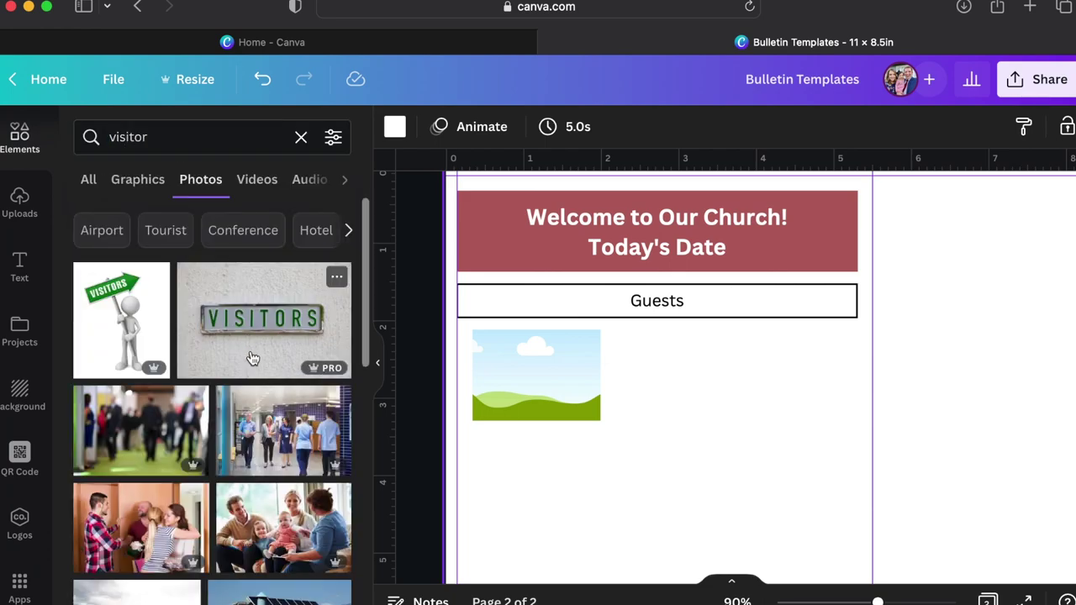
scroll(252, 358, "down", 3)
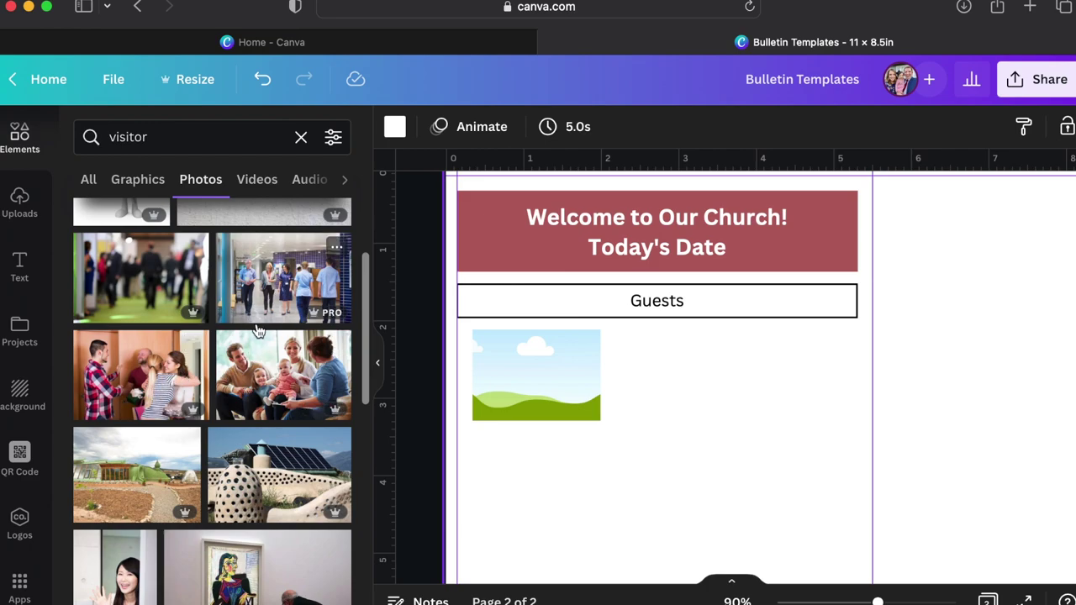
scroll(284, 331, "down", 2)
scroll(285, 378, "up", 5)
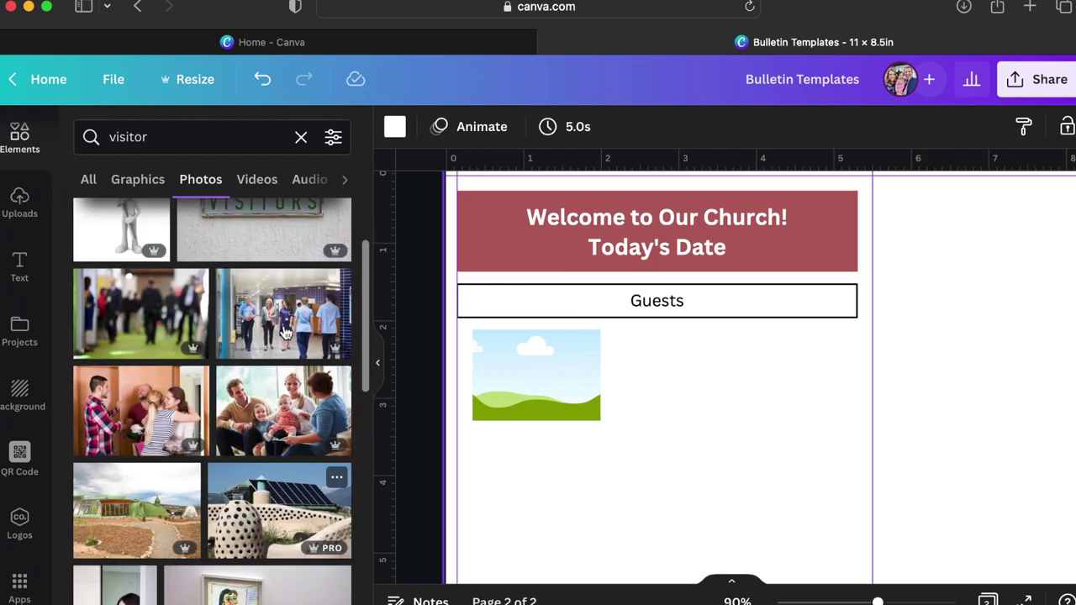
left_click_drag(284, 431, 518, 419)
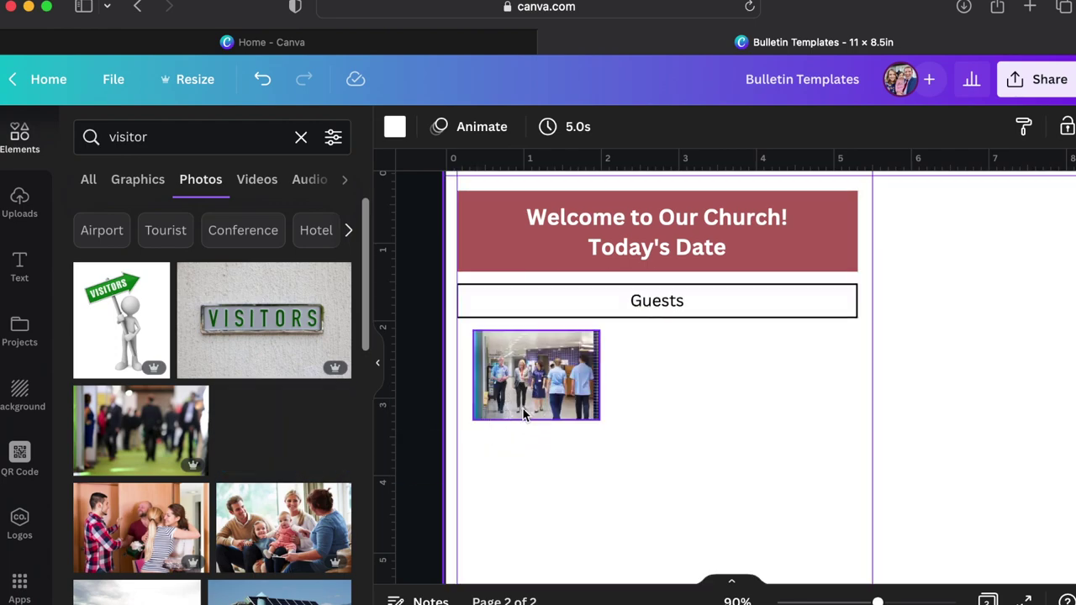
Crop the hallway photo, enlarging and shifting it so the front three walkers appear up close.
double_click(531, 385)
left_click_drag(610, 426, 760, 518)
left_click_drag(655, 420, 625, 367)
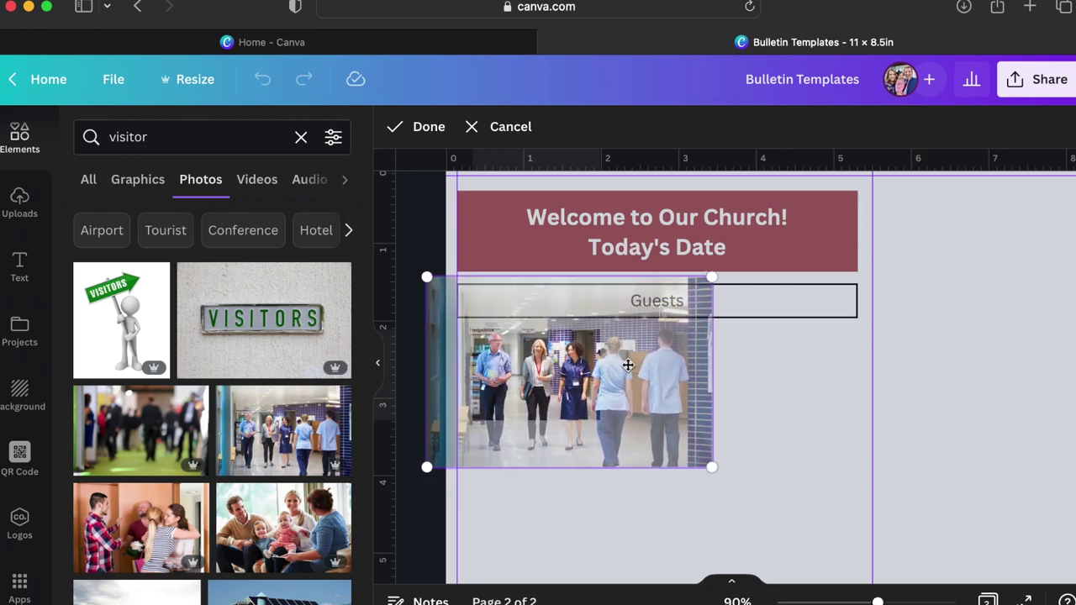
left_click(784, 471)
double_click(569, 395)
left_click_drag(713, 468, 832, 570)
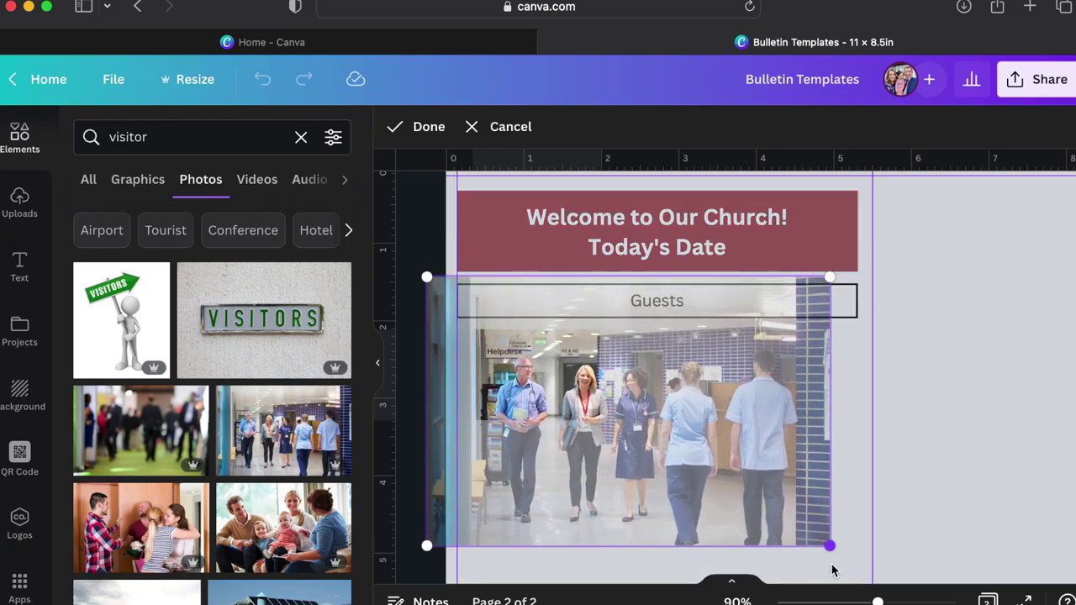
left_click_drag(728, 456, 668, 435)
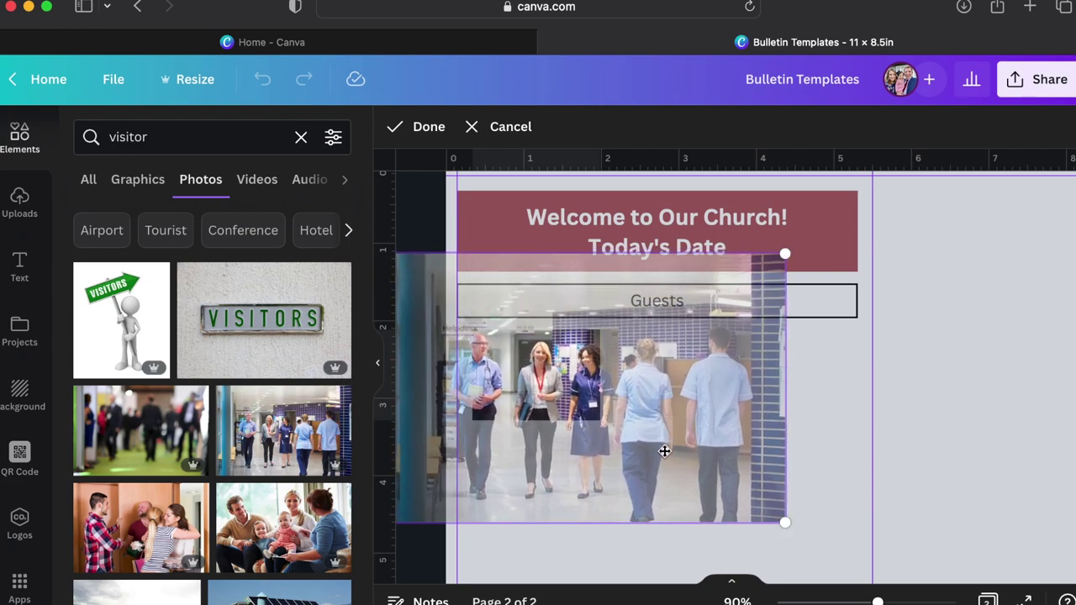
left_click(670, 563)
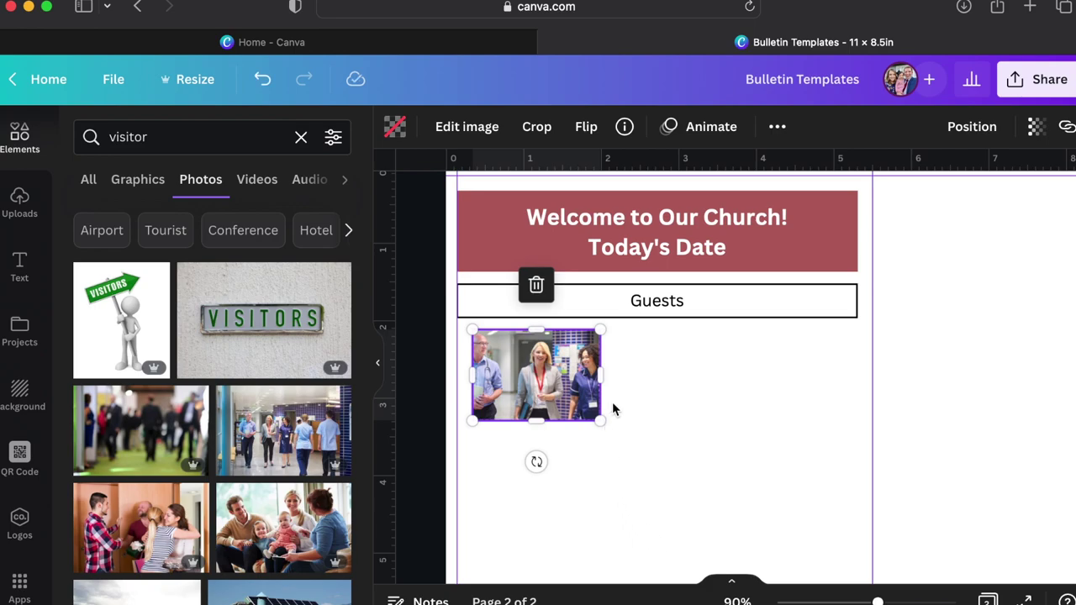
left_click(701, 458)
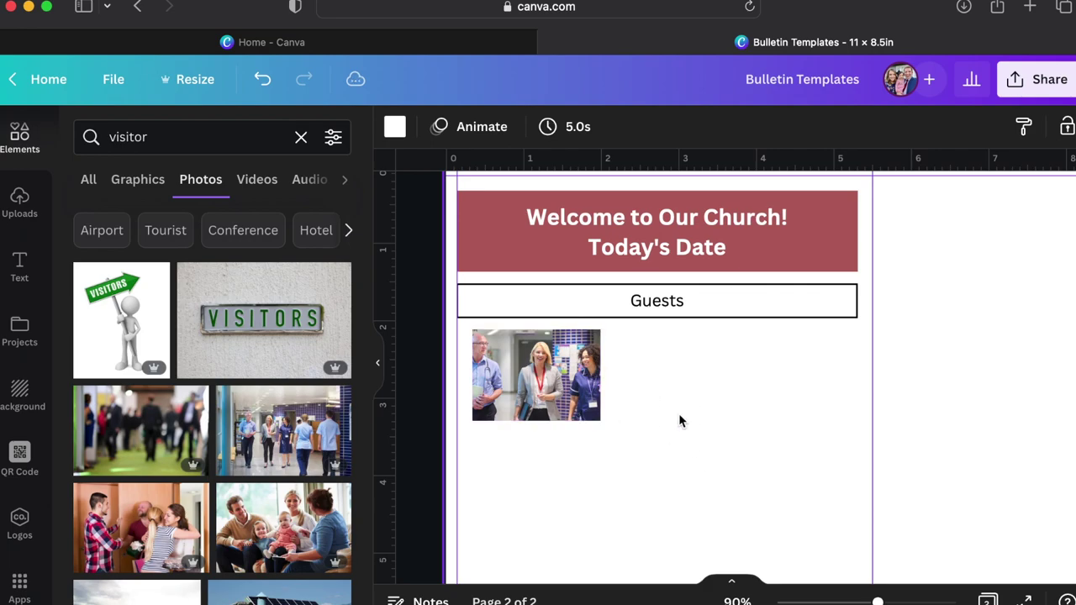
scroll(678, 413, "up", 5)
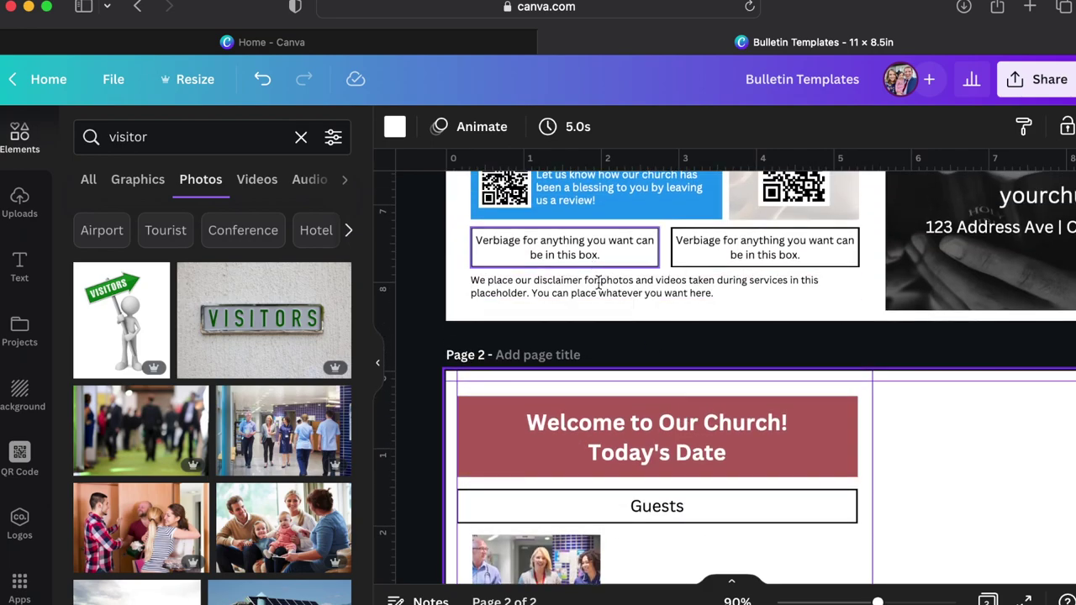
Move the disclaimer text box onto page 2 and narrow it right beside the Guests photo.
left_click(599, 285)
left_click_drag(605, 296, 651, 408)
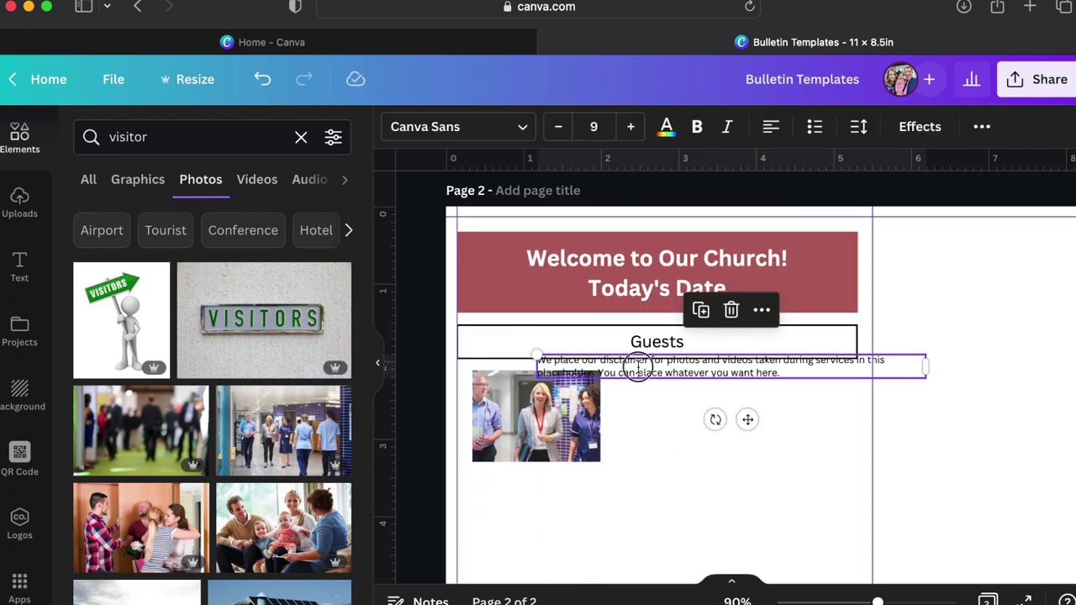
left_click_drag(638, 367, 716, 384)
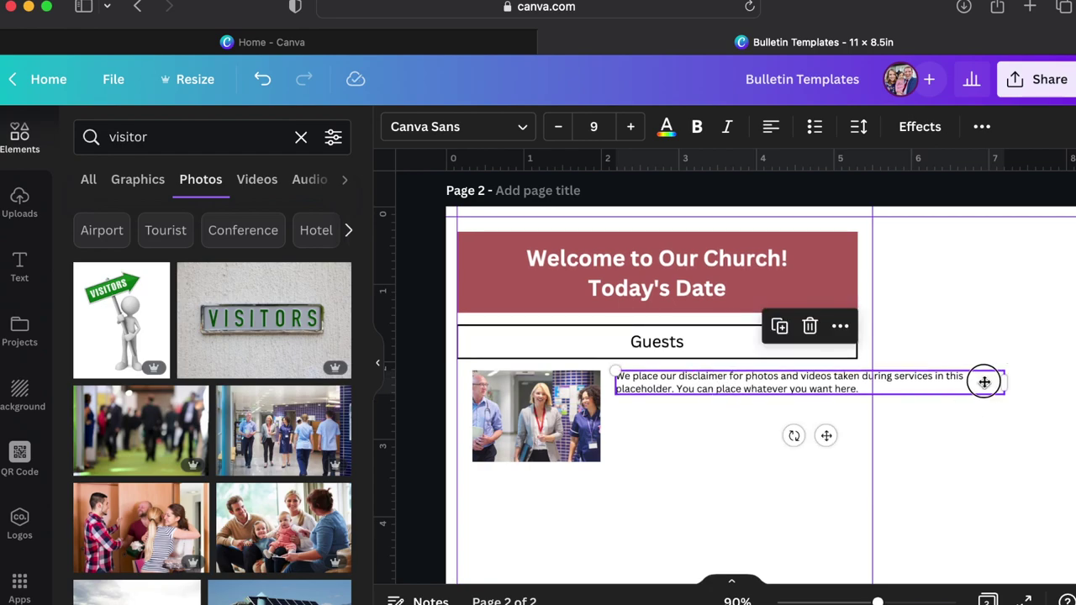
left_click_drag(984, 381, 665, 413)
scroll(869, 384, "up", 5)
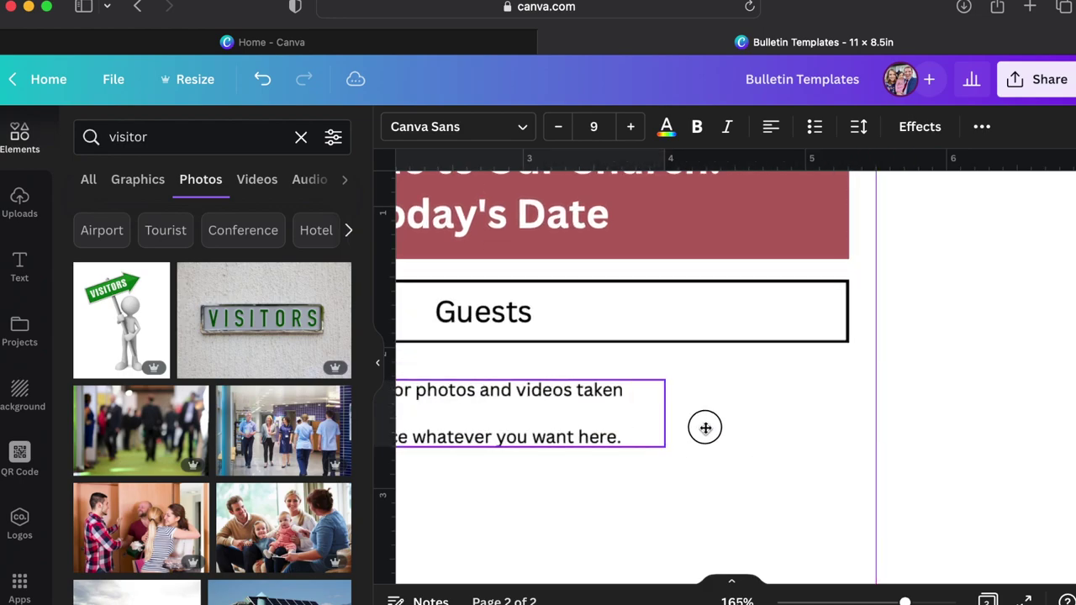
scroll(706, 428, "down", 3)
left_click_drag(728, 422, 744, 413)
left_click_drag(618, 389, 654, 389)
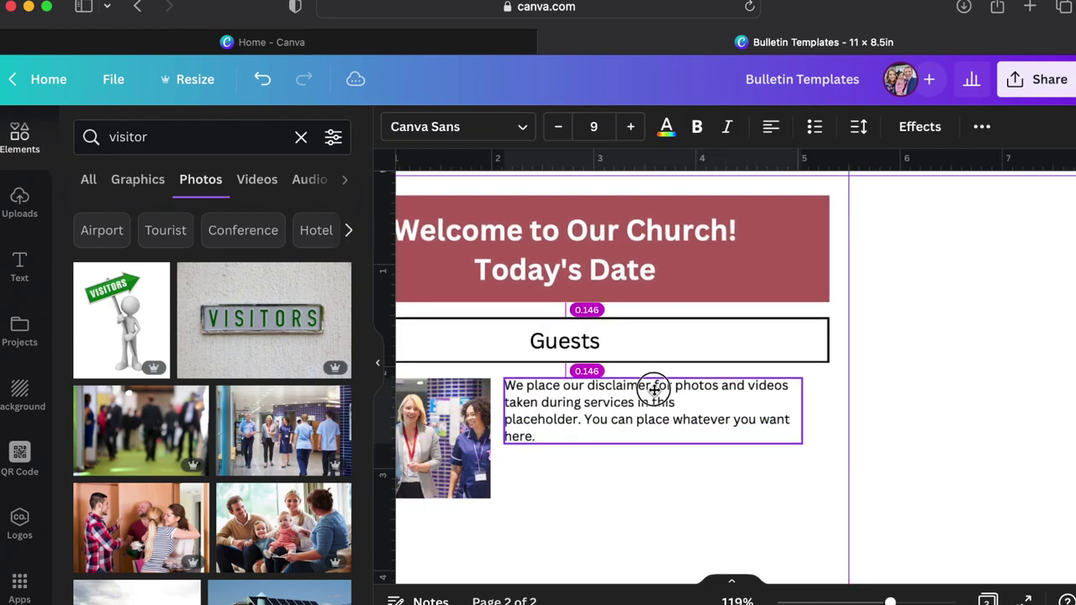
Set the text to size 11 and type the welcome message inviting guests to collect a free gift.
left_click(630, 126)
left_click(630, 126)
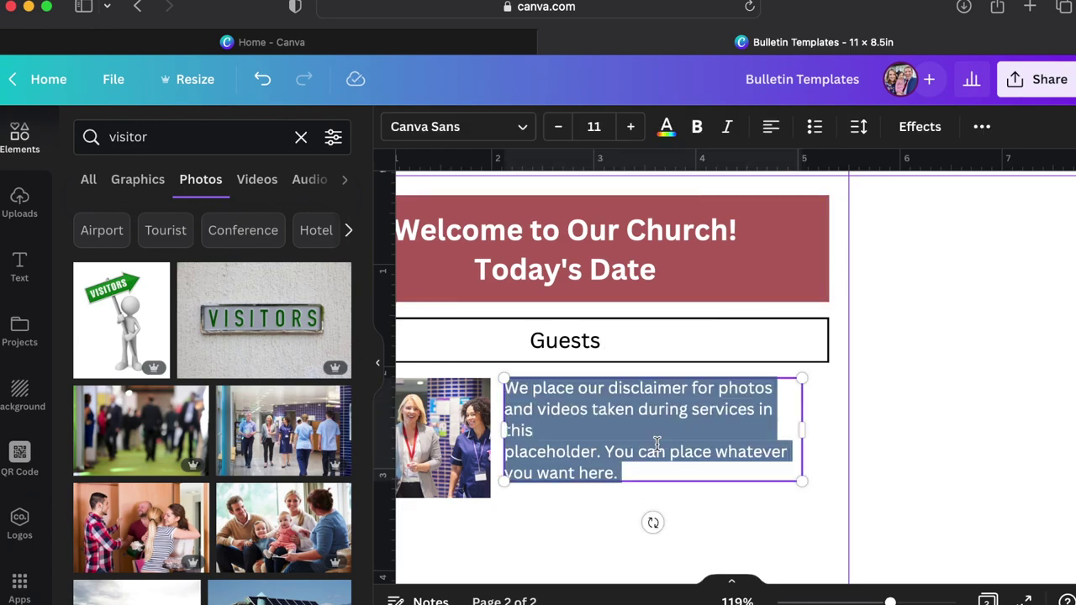
type("We are grateful you have chose")
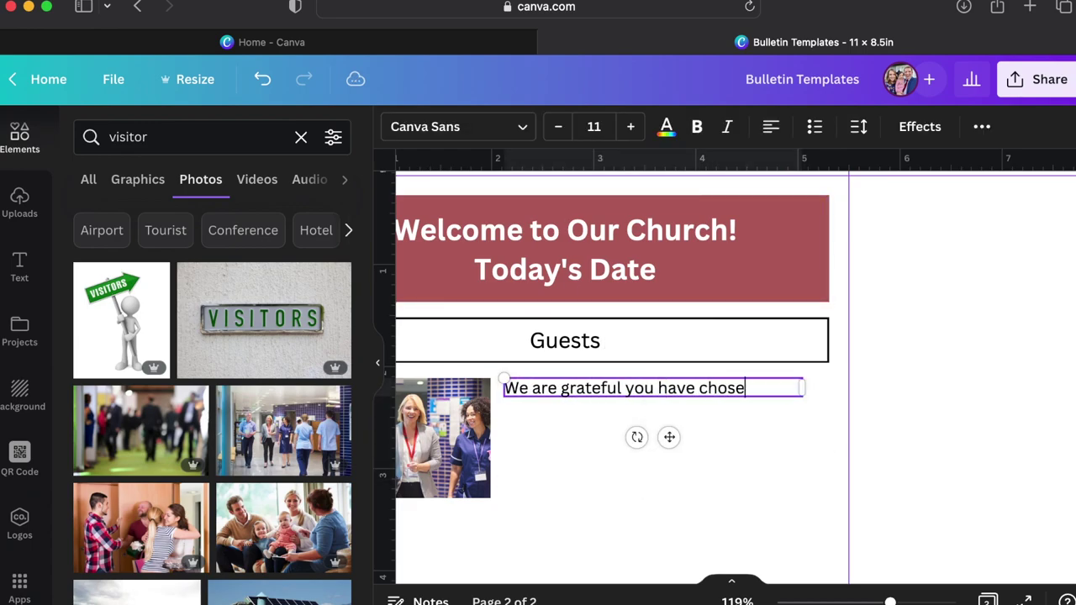
type("n to visit with us. Please stop by our guest services de")
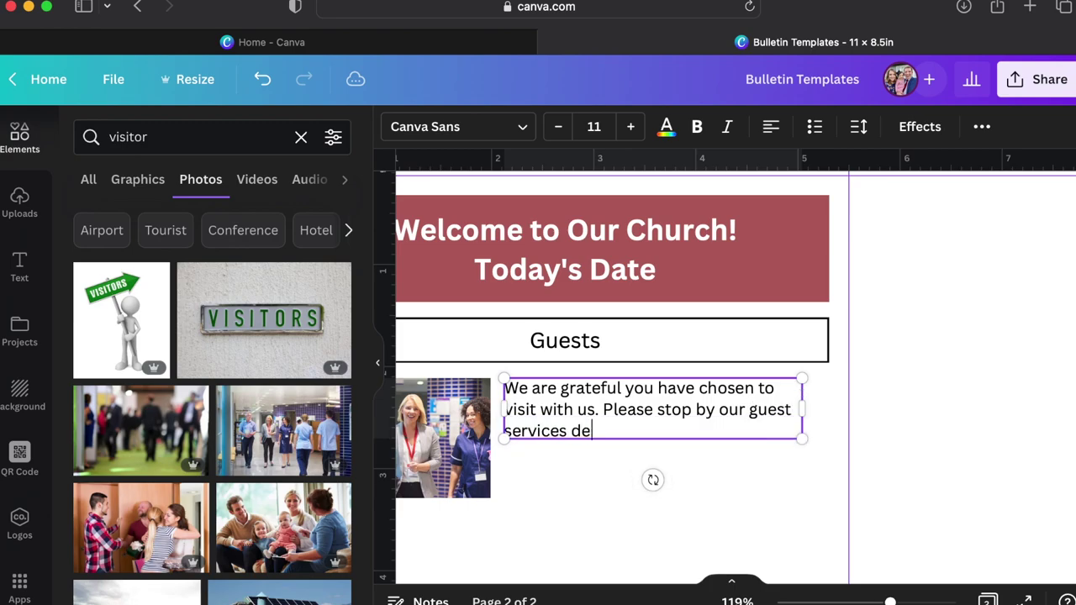
type("sk and pick up a free gift from our church.")
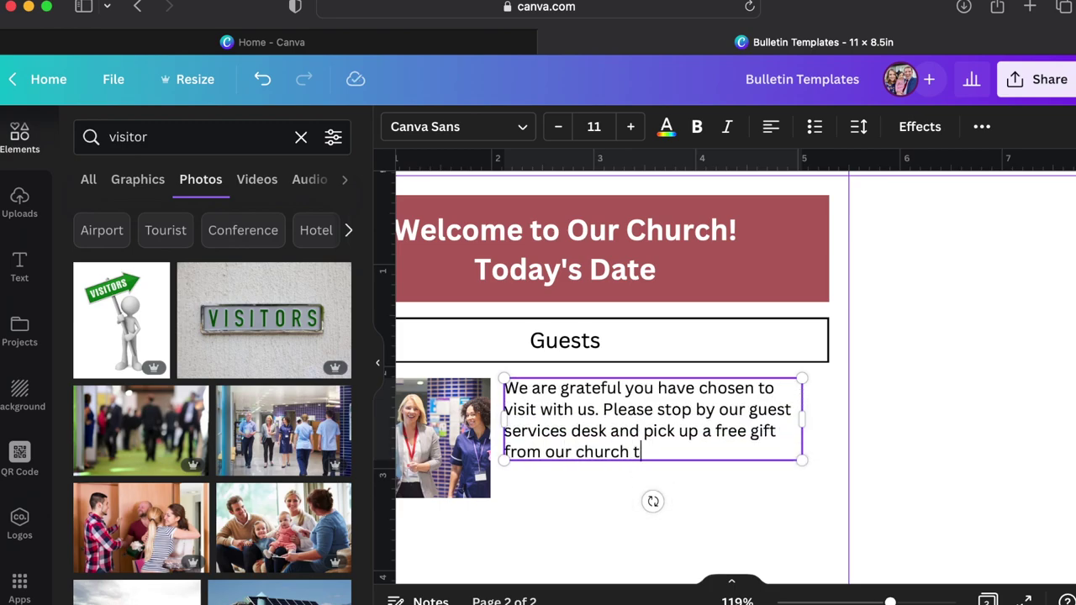
left_click(733, 519)
Widen the welcome text box and duplicate the Guests heading, photo and text below.
scroll(556, 526, "left", 3)
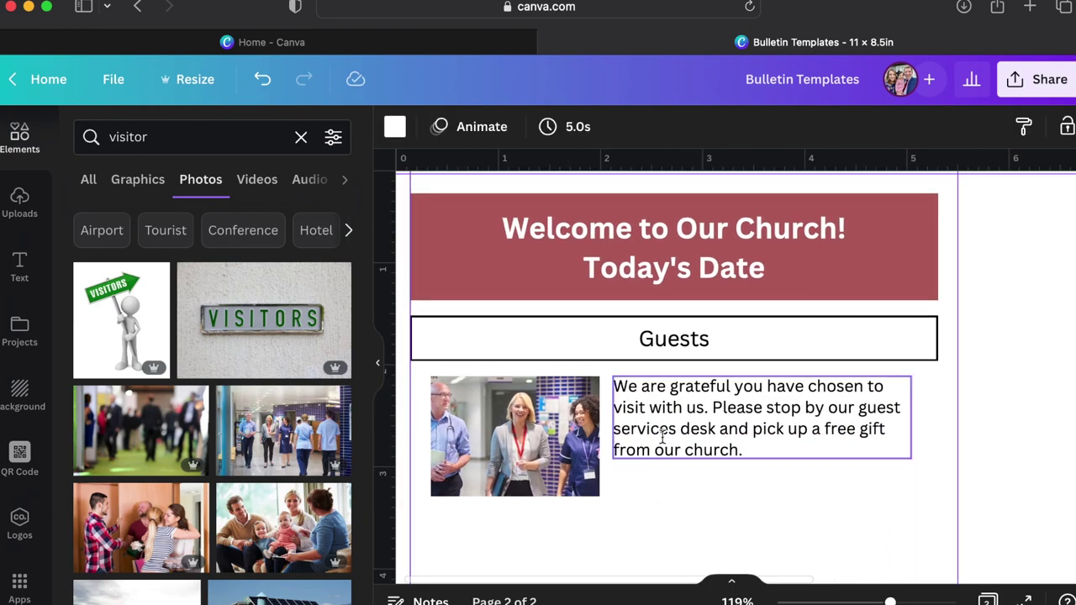
left_click(664, 447)
left_click_drag(914, 440, 937, 438)
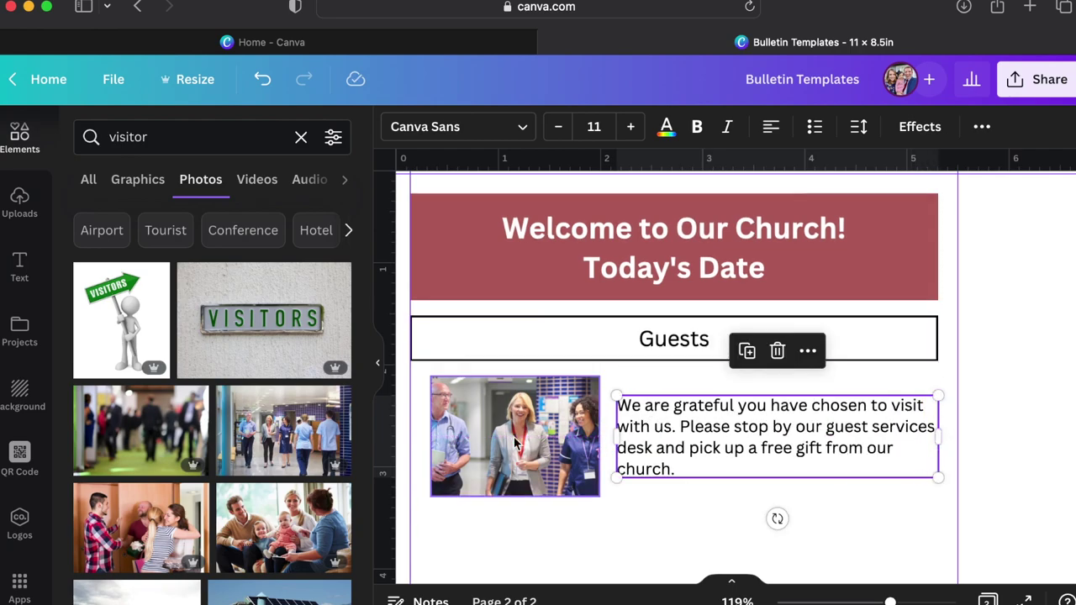
left_click(648, 540)
scroll(647, 540, "down", 3)
scroll(648, 540, "down", 2)
left_click_drag(737, 432, 563, 269)
key("super+d")
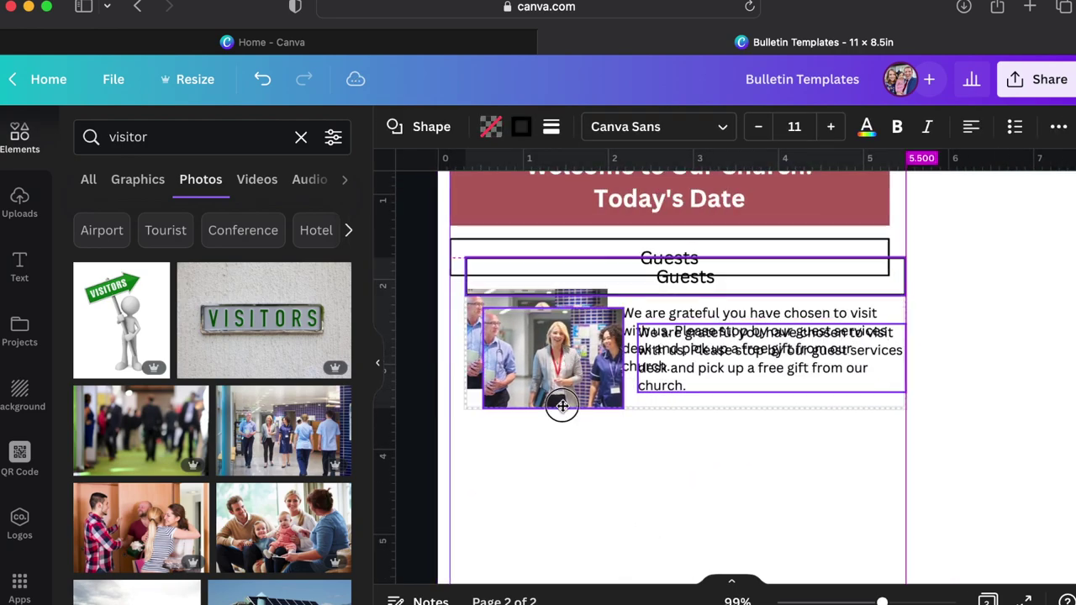
scroll(552, 503, "down", 3)
Retitle the copied heading 'Ministry of the Week'.
left_click(672, 288)
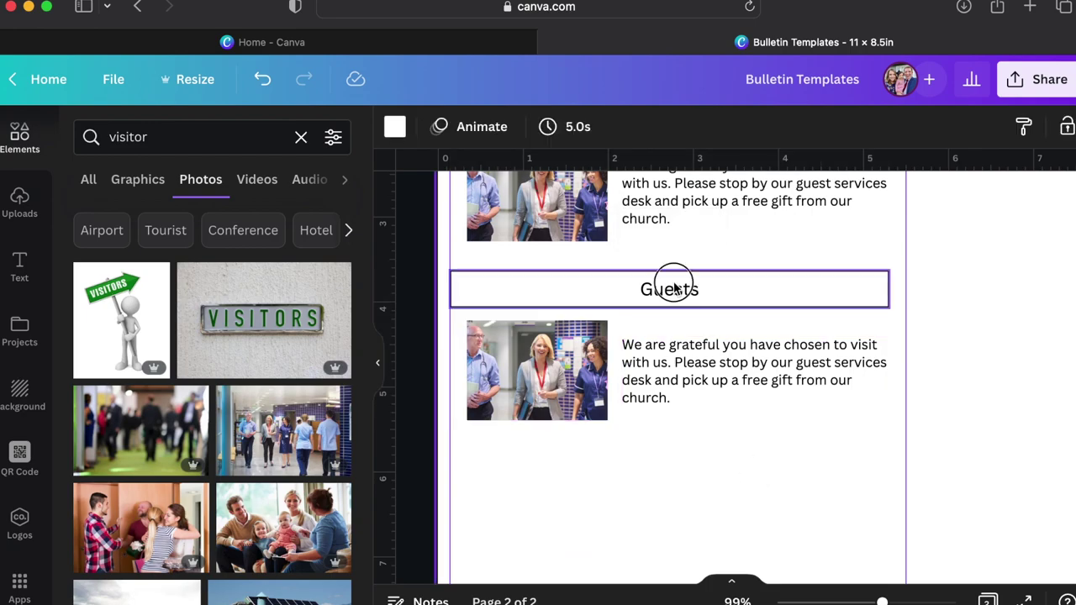
left_click(673, 286)
type("Minist")
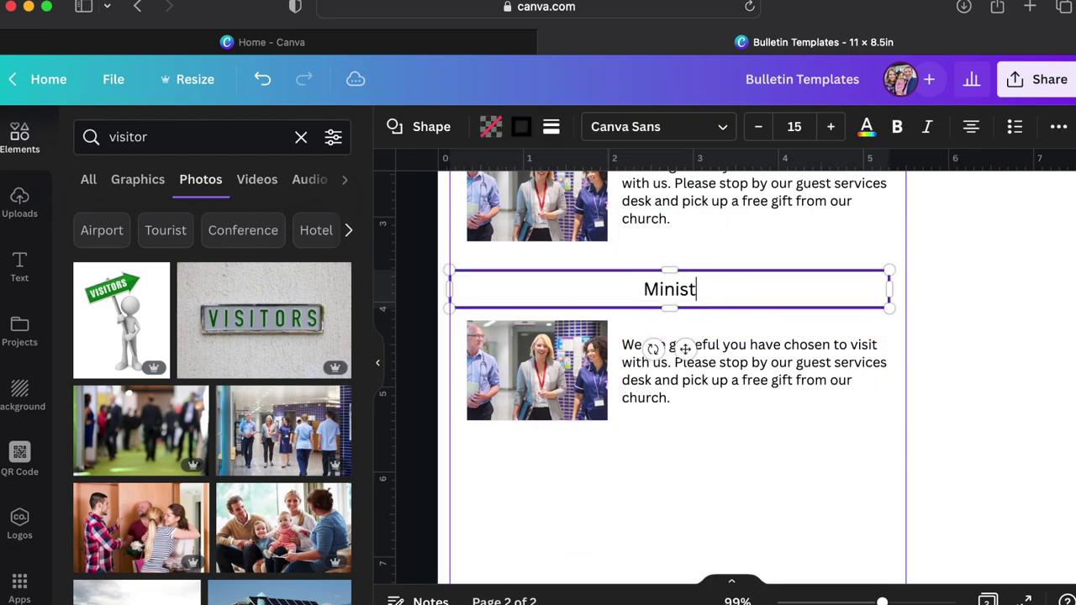
type("ry of the w")
key("BackSpace")
key("BackSpace")
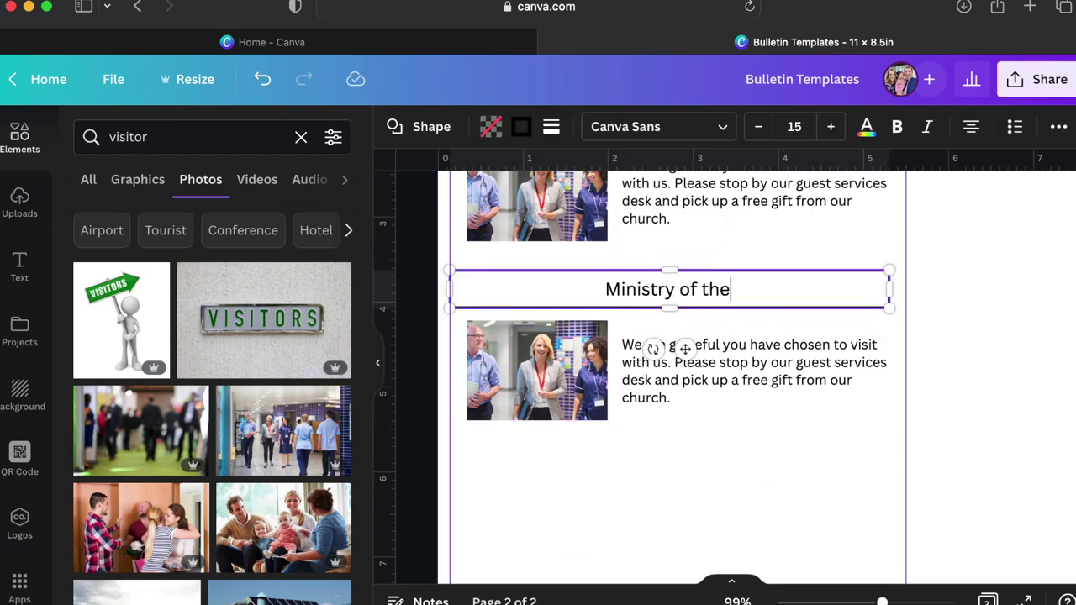
type("W")
key("BackSpace")
type("Week")
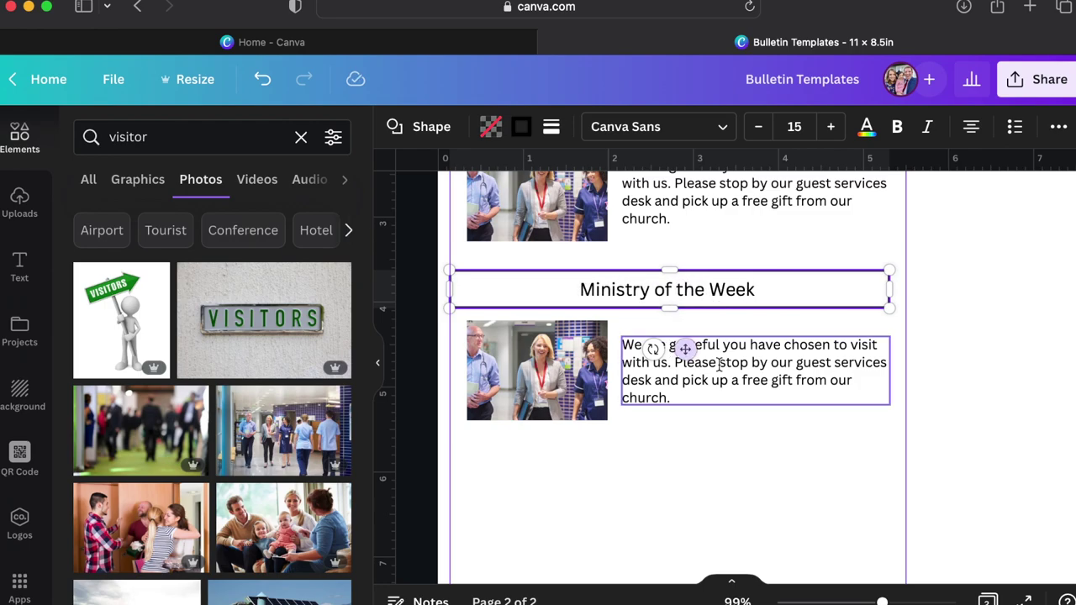
left_click(728, 379)
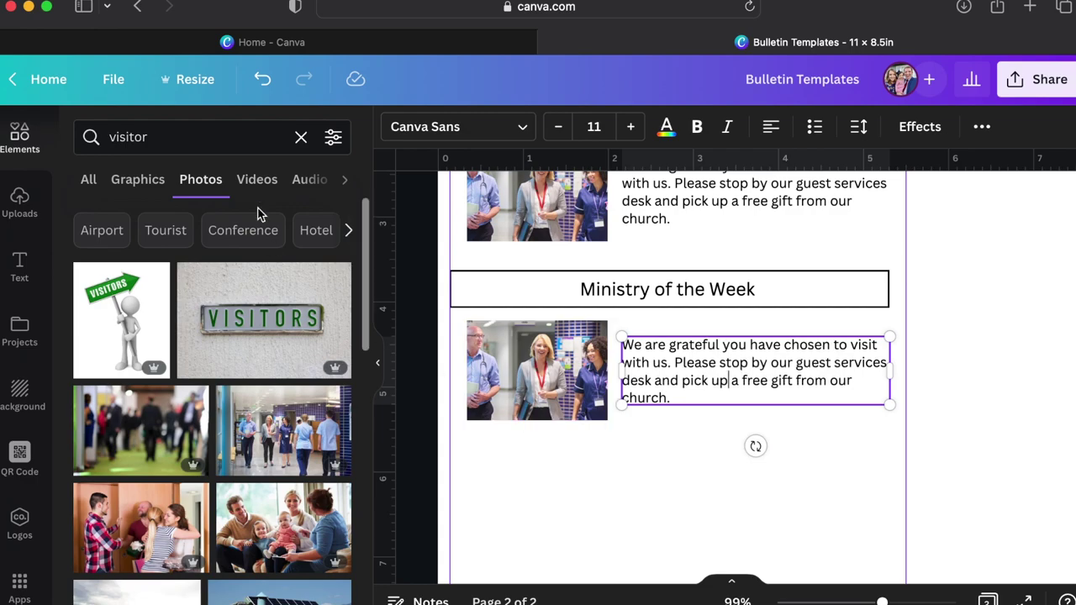
left_click(217, 145)
Search for 'homeless' and replace the copied photo with the Homeless and Hungry image.
type("homeless")
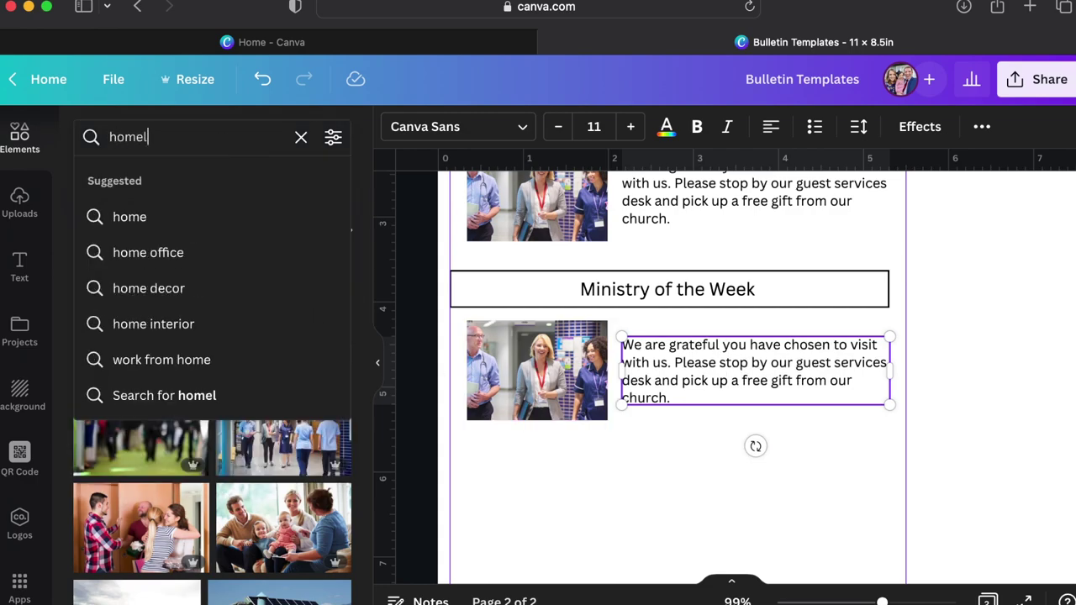
key("Return")
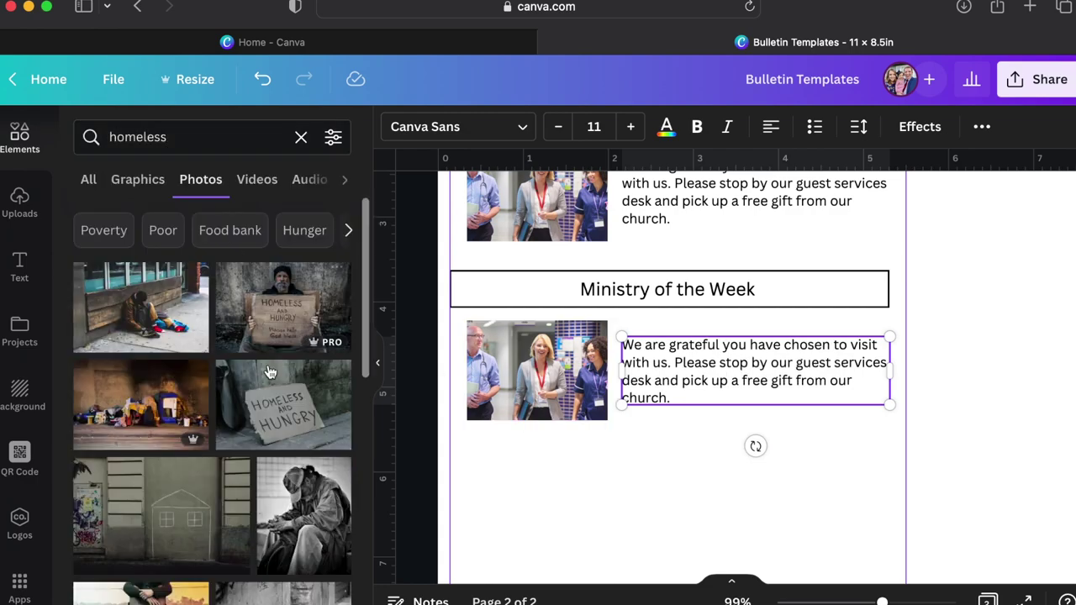
left_click_drag(283, 405, 538, 370)
double_click(605, 414)
Replace the paragraph with an appeal for food and clothing donations for the homeless ministry.
triple_click(746, 353)
type("Our ministry to the homeless is always")
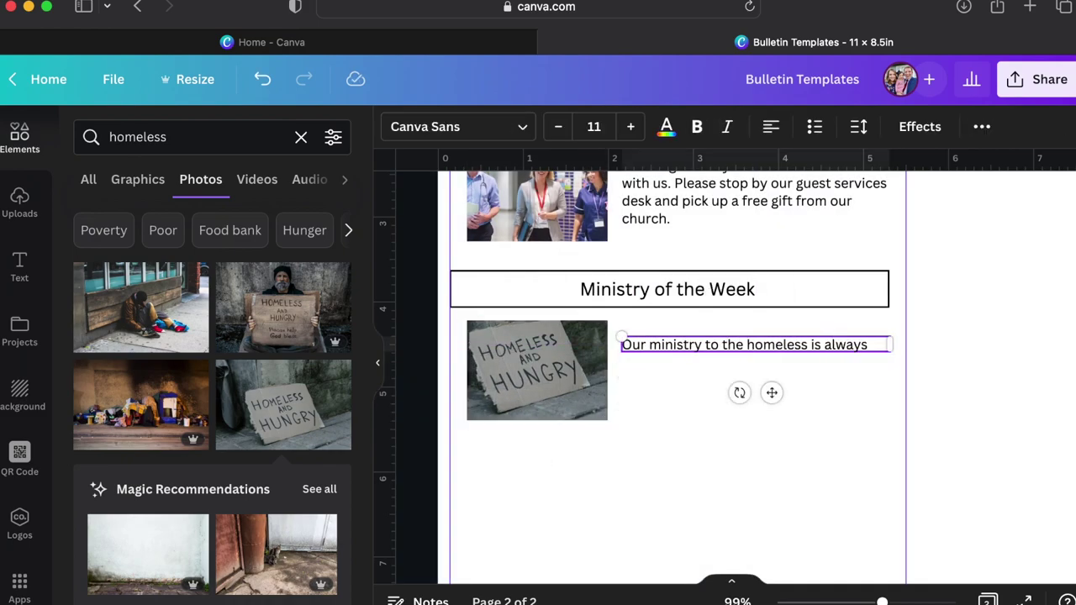
type(" in need of food and clothing. I")
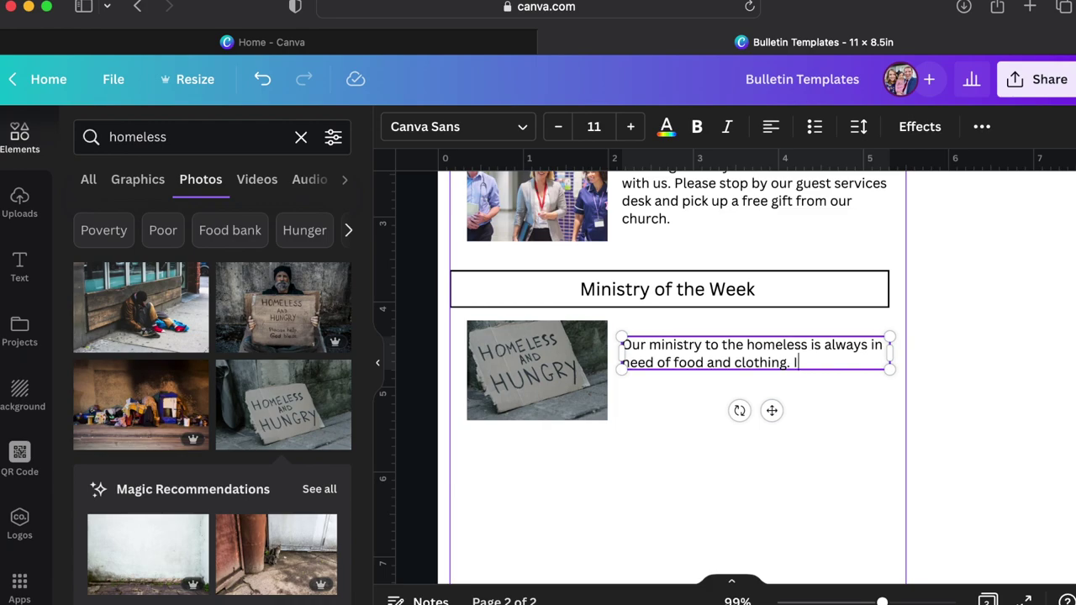
type("f you have any items you would like to donate, please stop ")
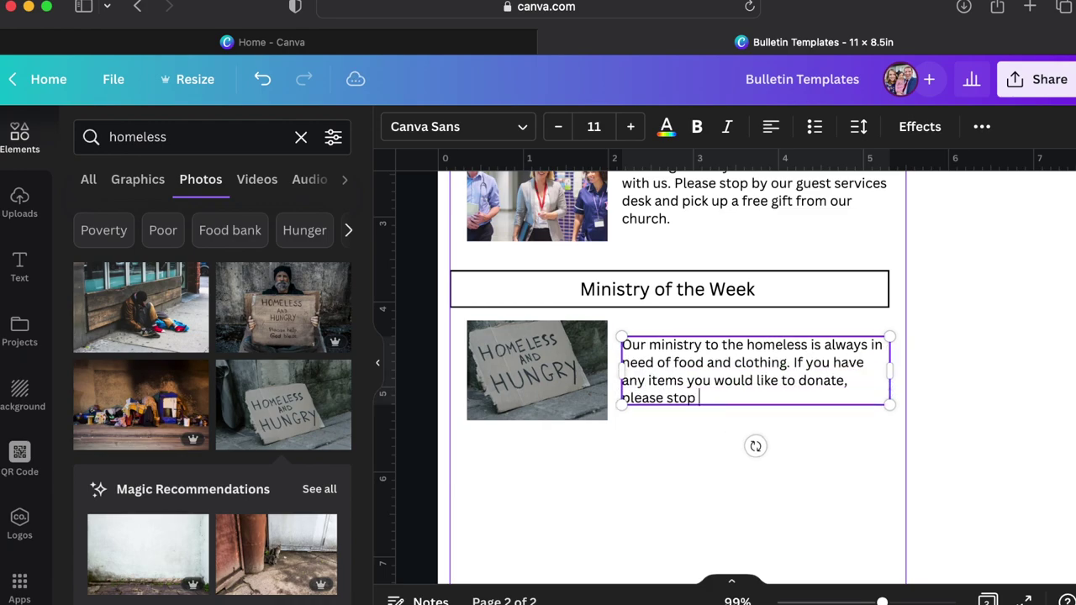
type("by the guest services desk and let us ")
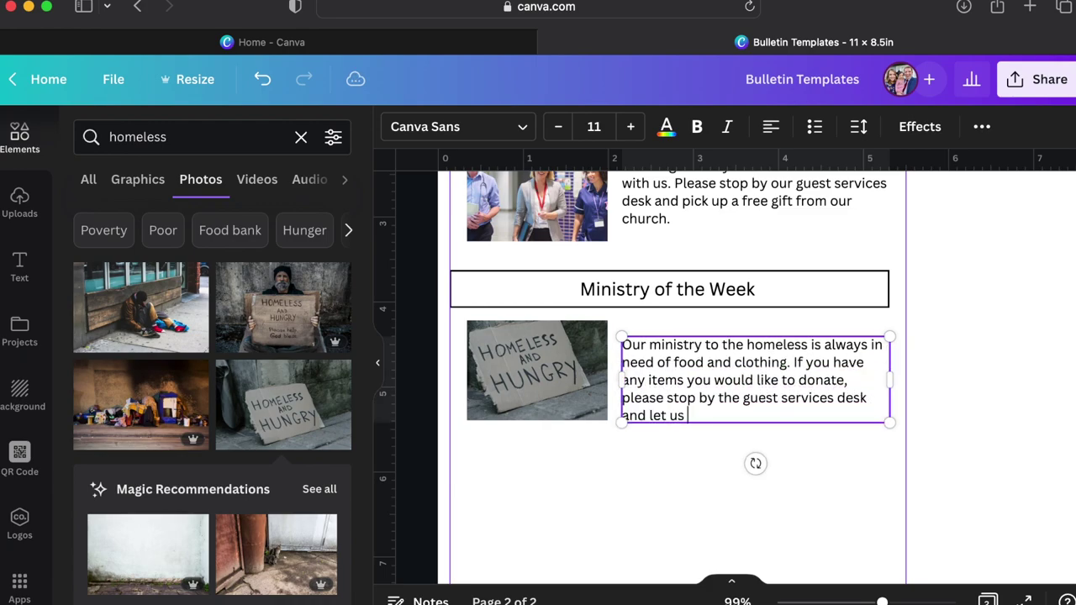
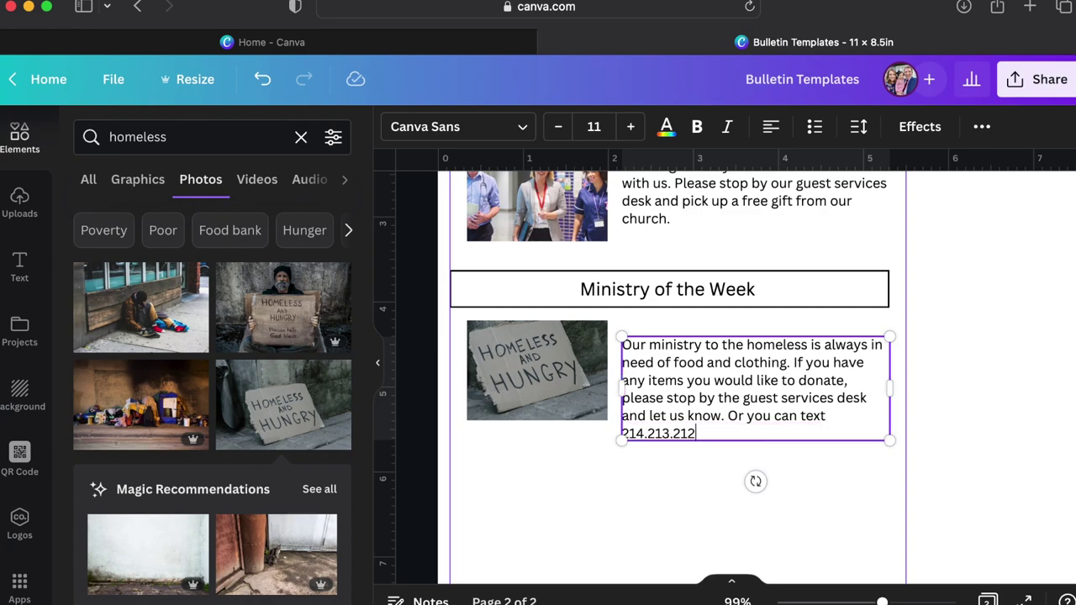
left_click(533, 414)
left_click(492, 252)
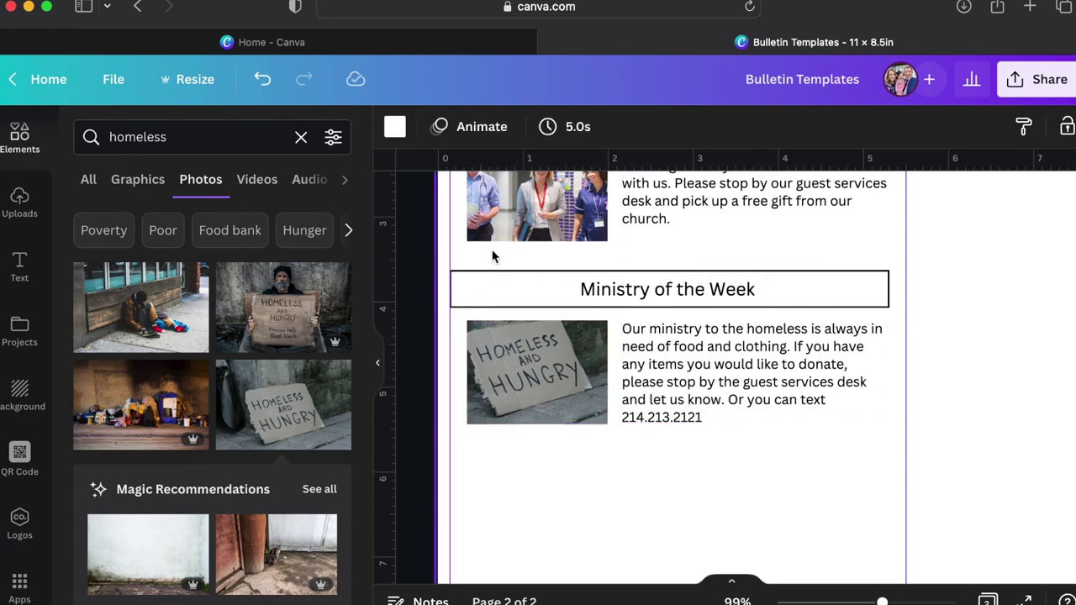
scroll(592, 380, "down", 1)
double_click(592, 381)
left_click(685, 250)
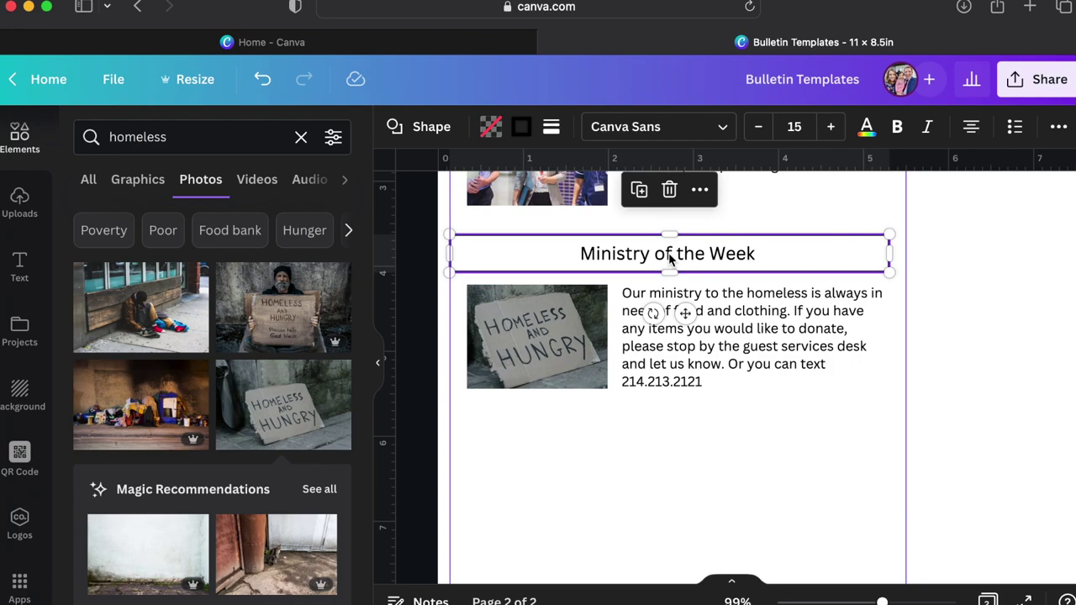
Duplicate the Ministry of the Week heading below the paragraph and retitle it 'Giving Record from Last Week'.
key("super+d")
left_click_drag(669, 259, 633, 435)
scroll(634, 431, "down", 4)
double_click(633, 294)
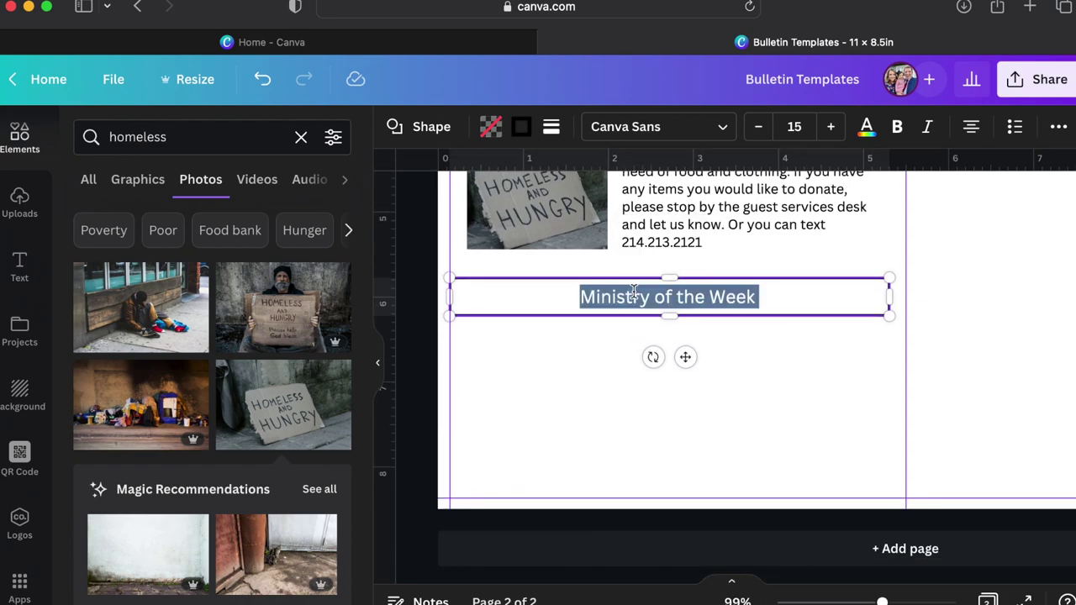
type("Giving Record ")
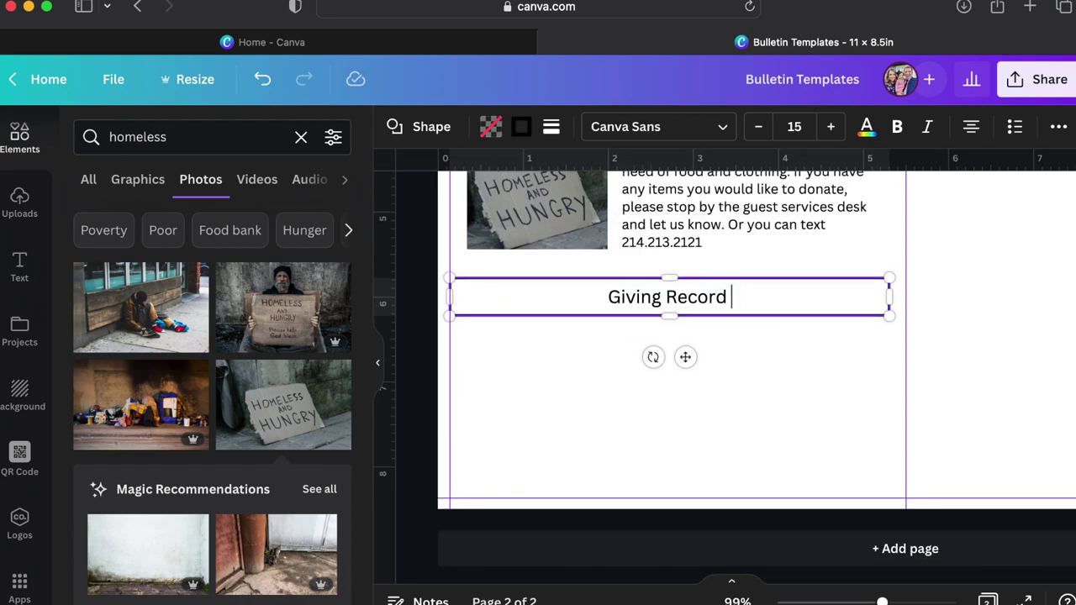
type("from Last Week")
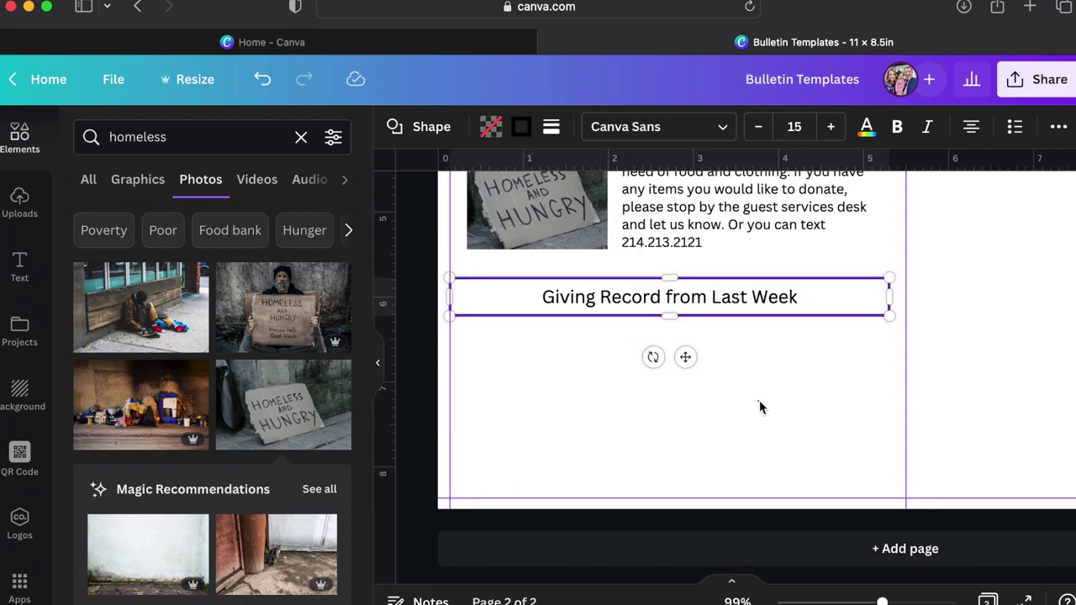
left_click(759, 407)
left_click(252, 140)
double_click(253, 143)
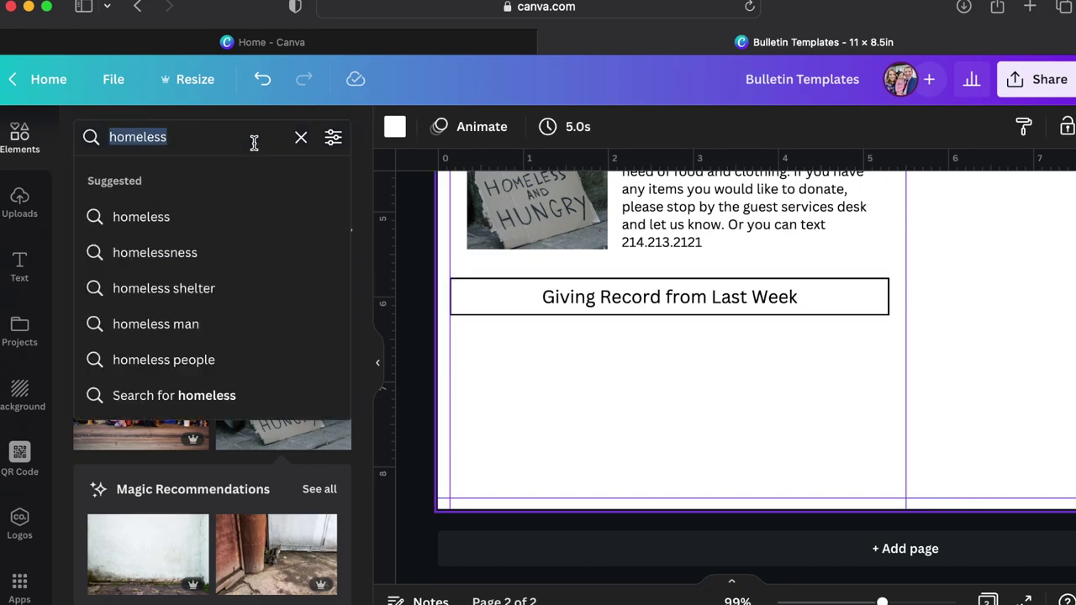
Search for 'table' and add a blank grid table to the page.
type("table")
key("Return")
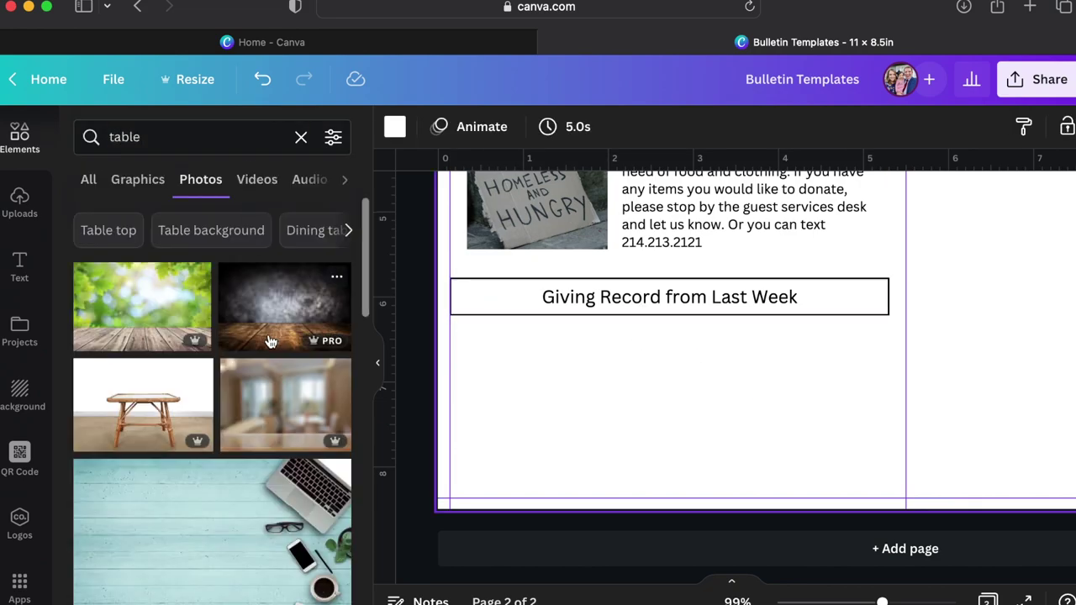
left_click(89, 181)
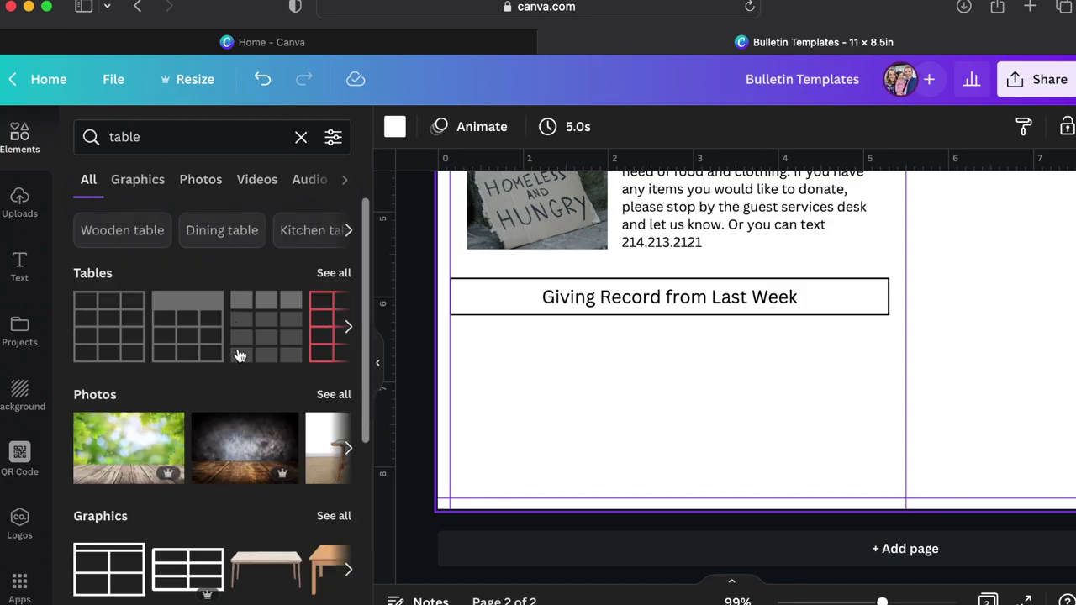
left_click(118, 335)
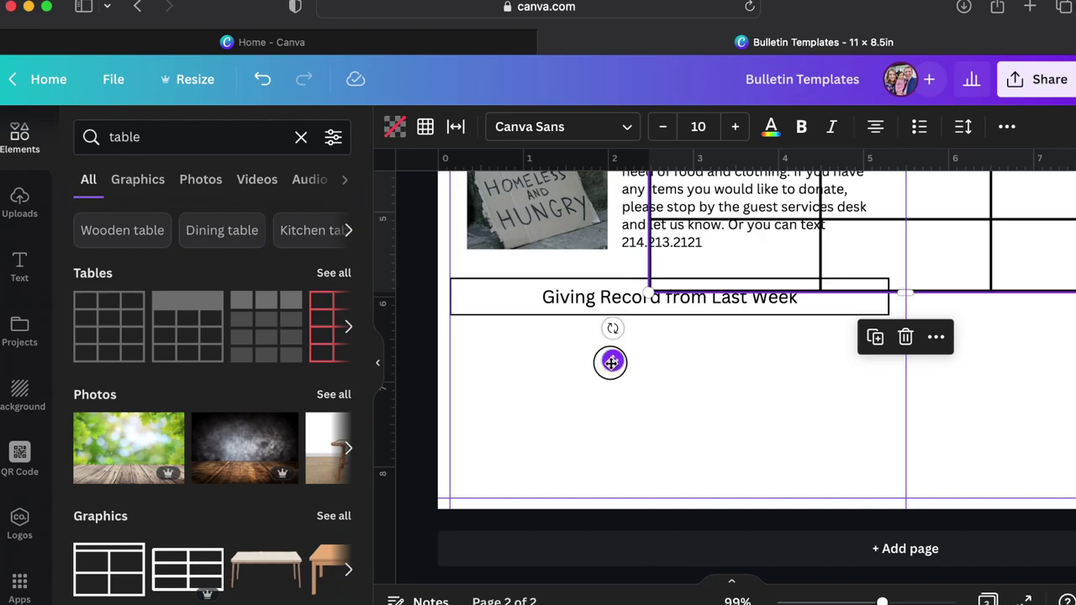
Move the table onto the Giving Record heading and make it slightly narrower.
left_click_drag(610, 362, 721, 267)
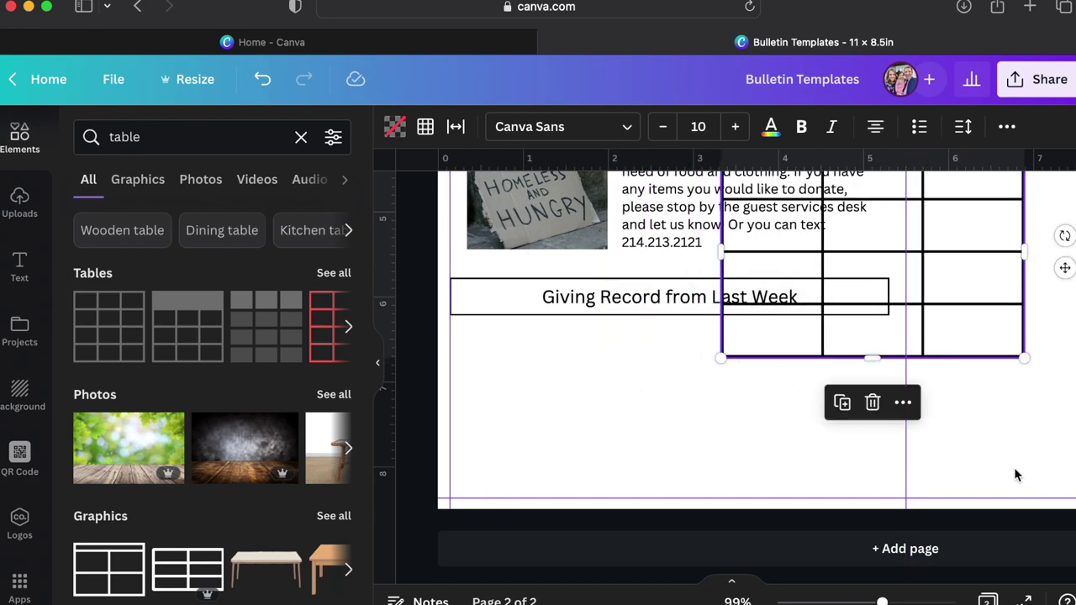
left_click_drag(1065, 270, 860, 404)
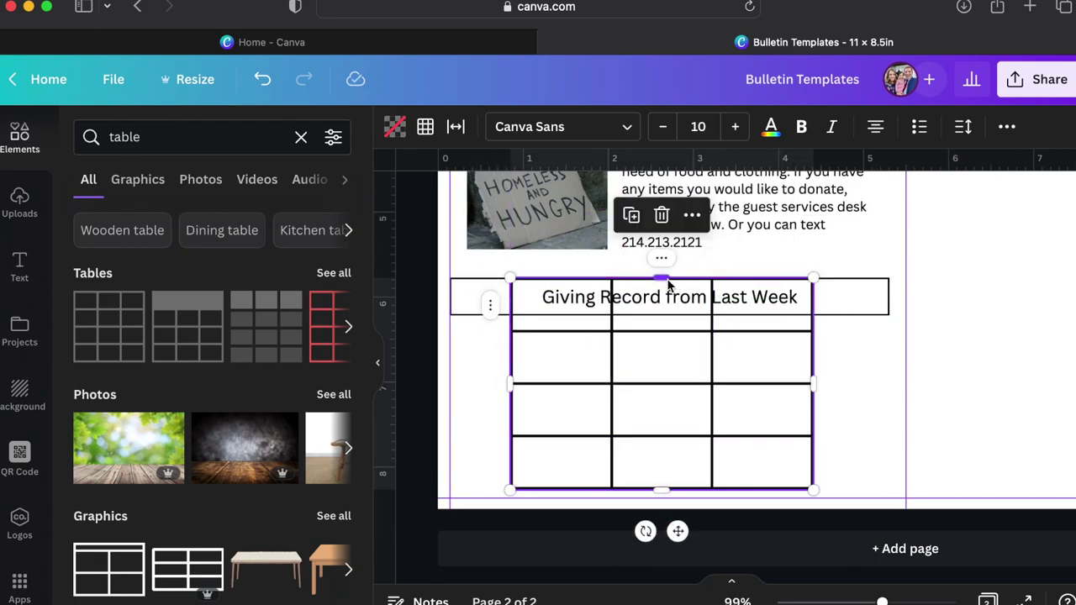
left_click_drag(664, 284, 655, 338)
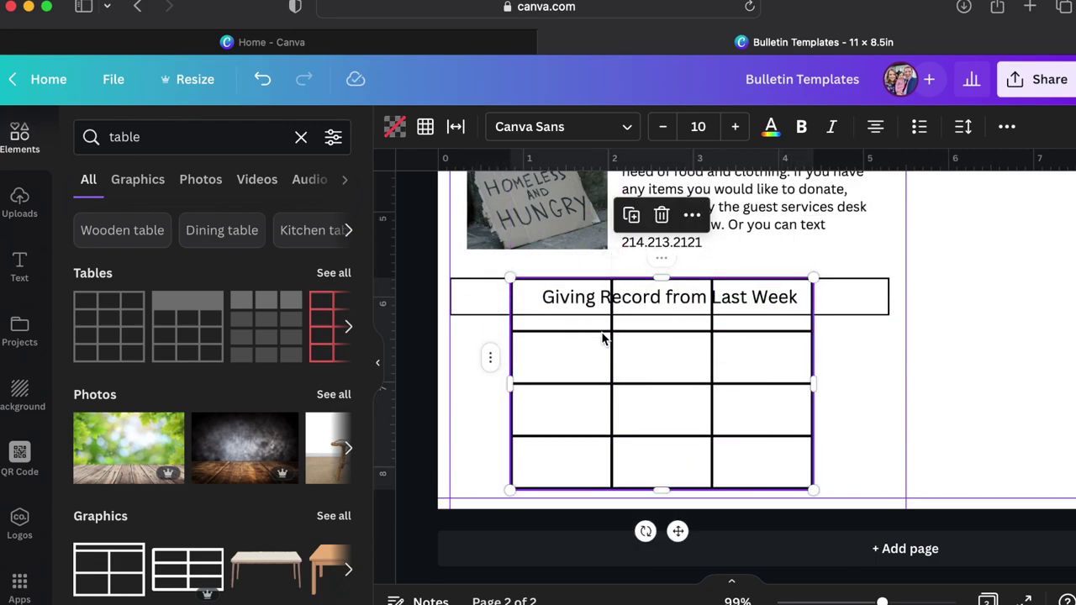
left_click_drag(510, 384, 523, 380)
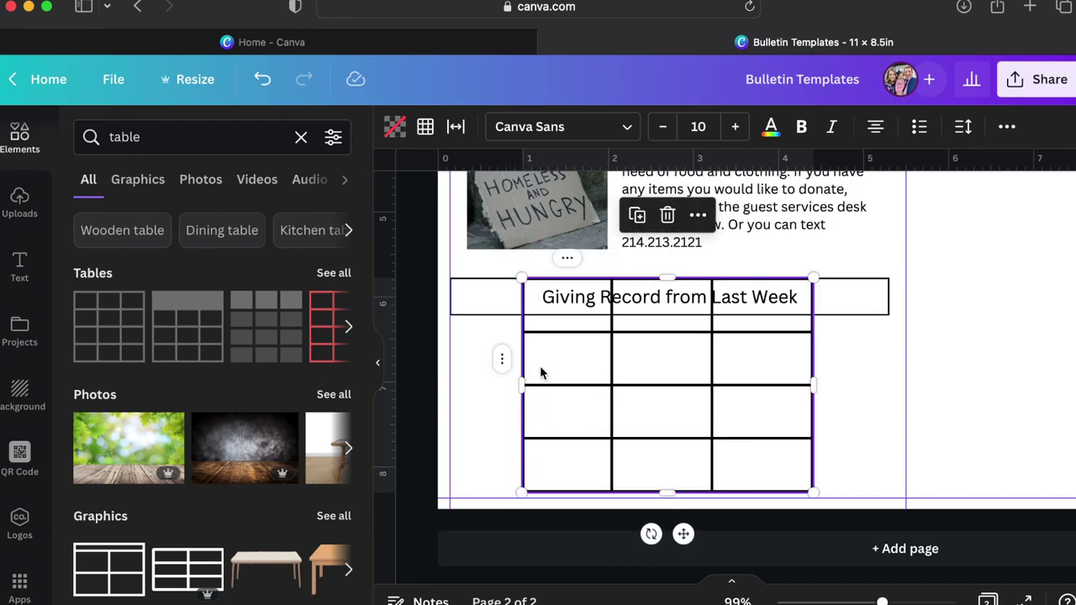
left_click(455, 126)
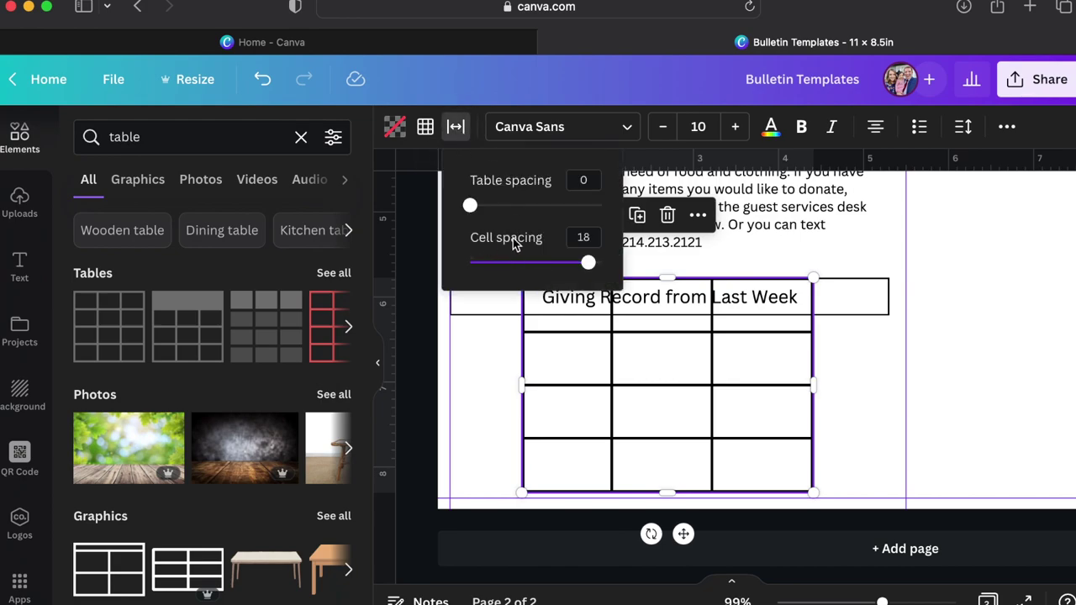
Set cell spacing to 0, shrink the rows to thin strips, and place the table below the heading.
left_click_drag(591, 273, 468, 271)
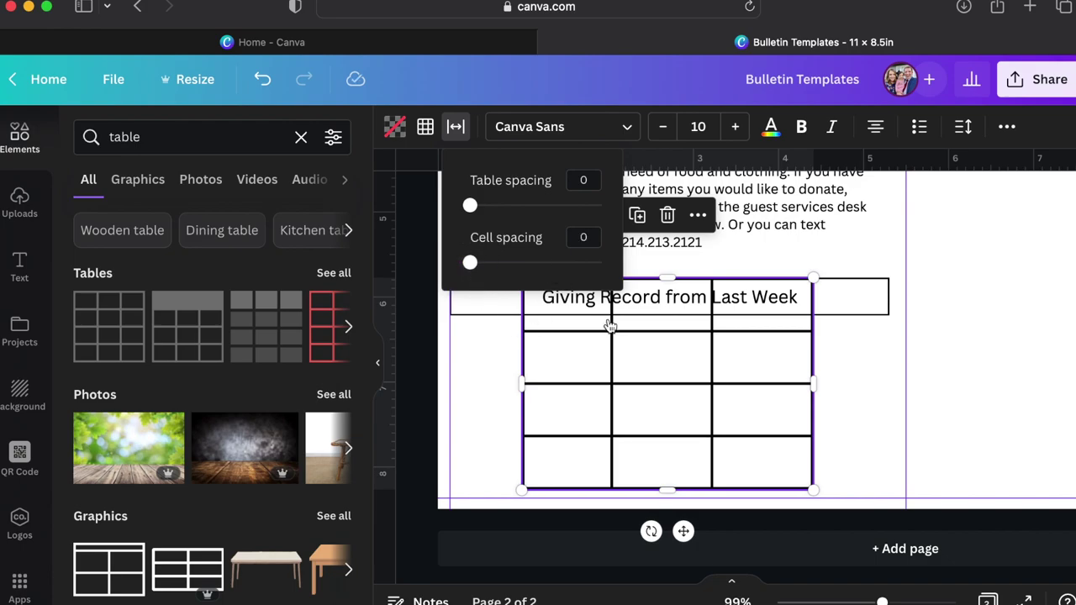
left_click(664, 367)
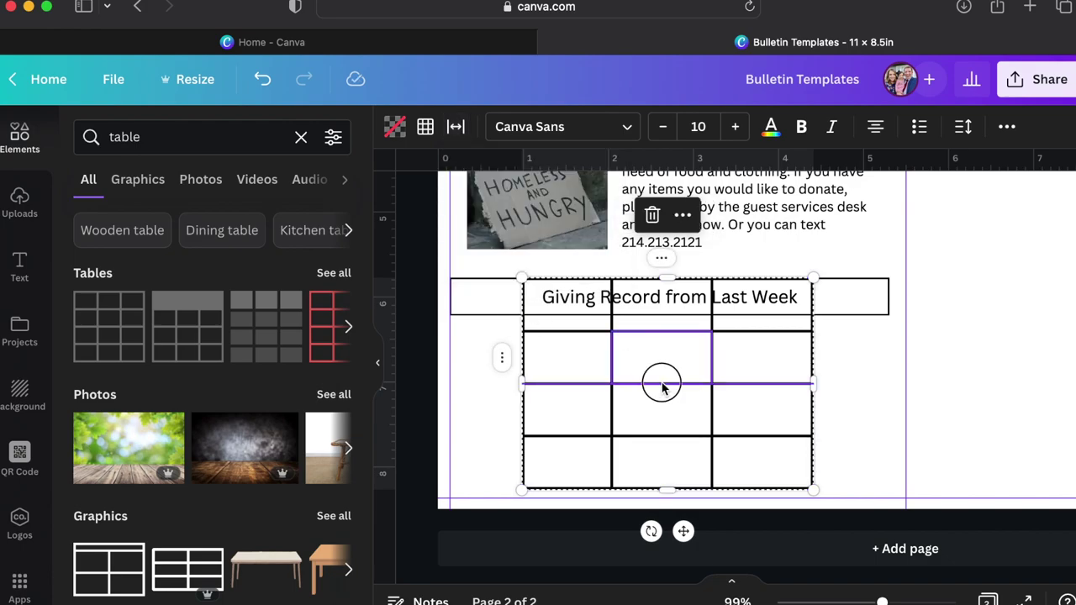
left_click_drag(661, 387, 657, 300)
left_click_drag(660, 350, 661, 308)
left_click_drag(665, 434, 666, 334)
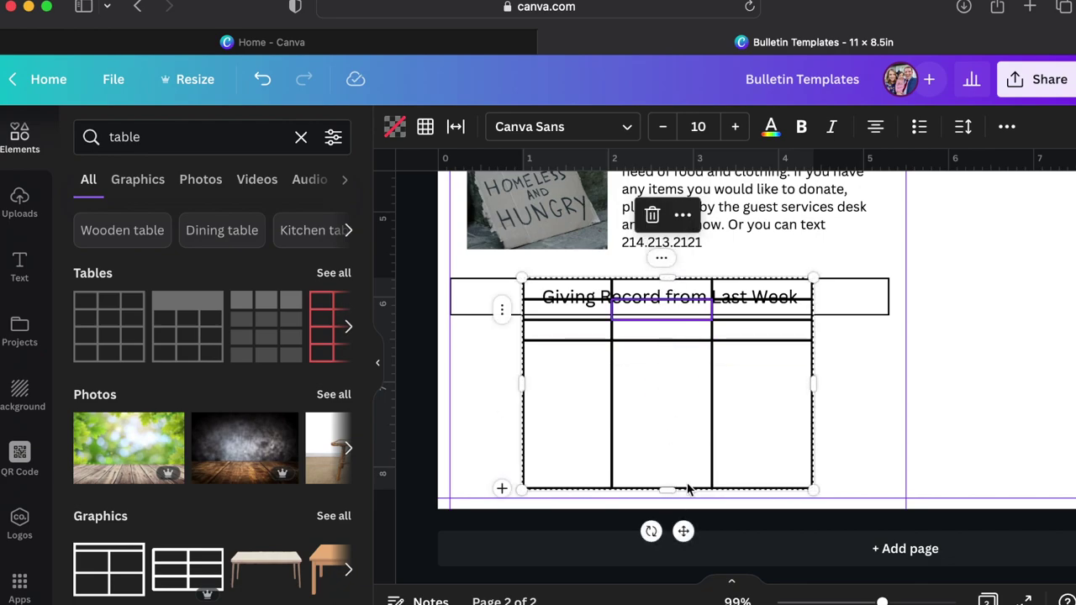
left_click_drag(687, 488, 660, 306)
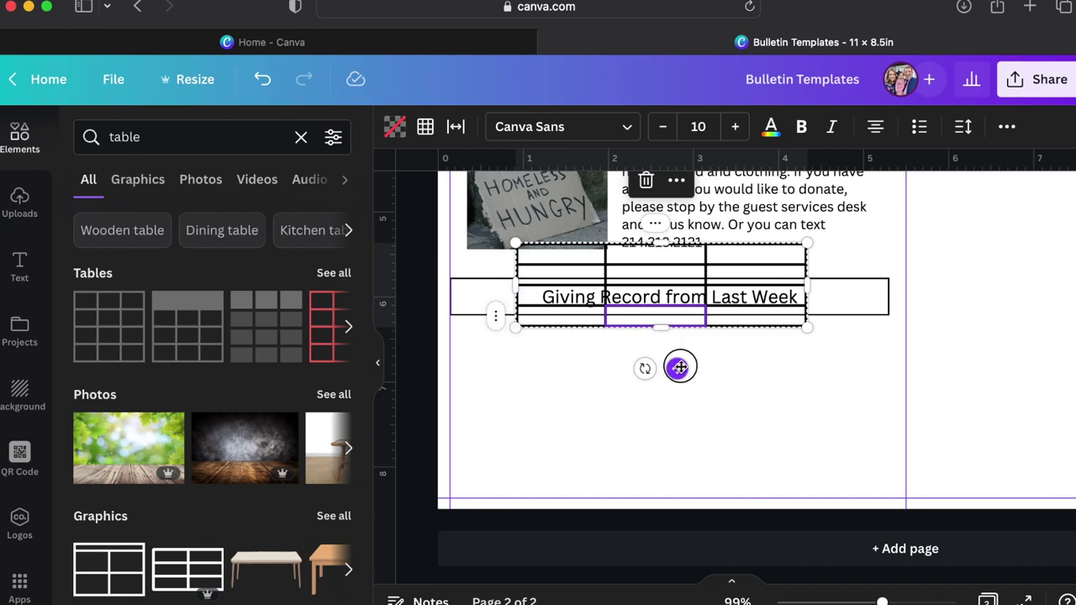
left_click_drag(680, 367, 614, 452)
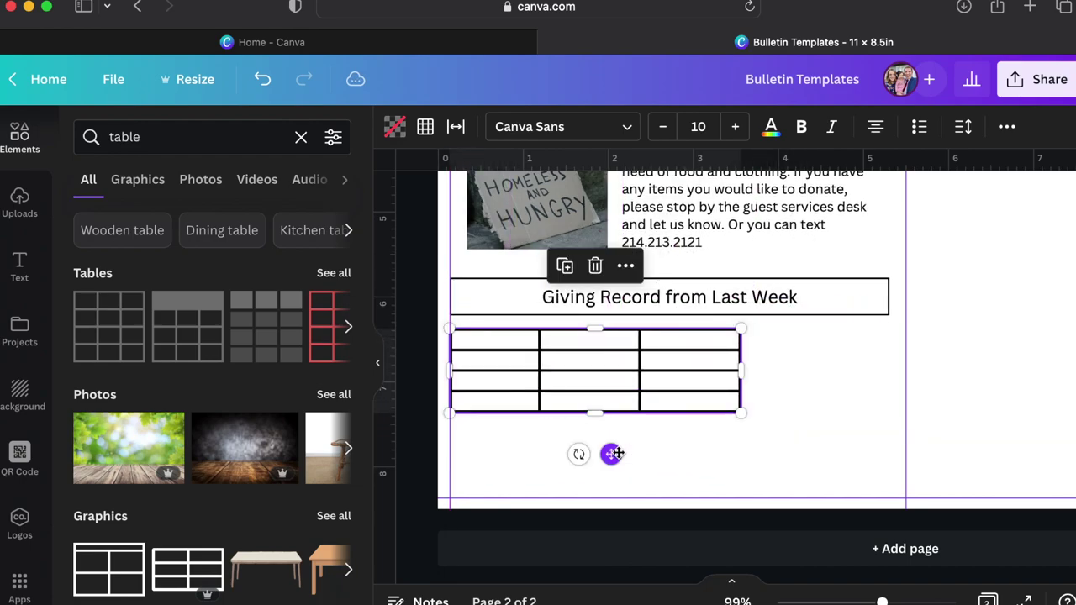
left_click(692, 313)
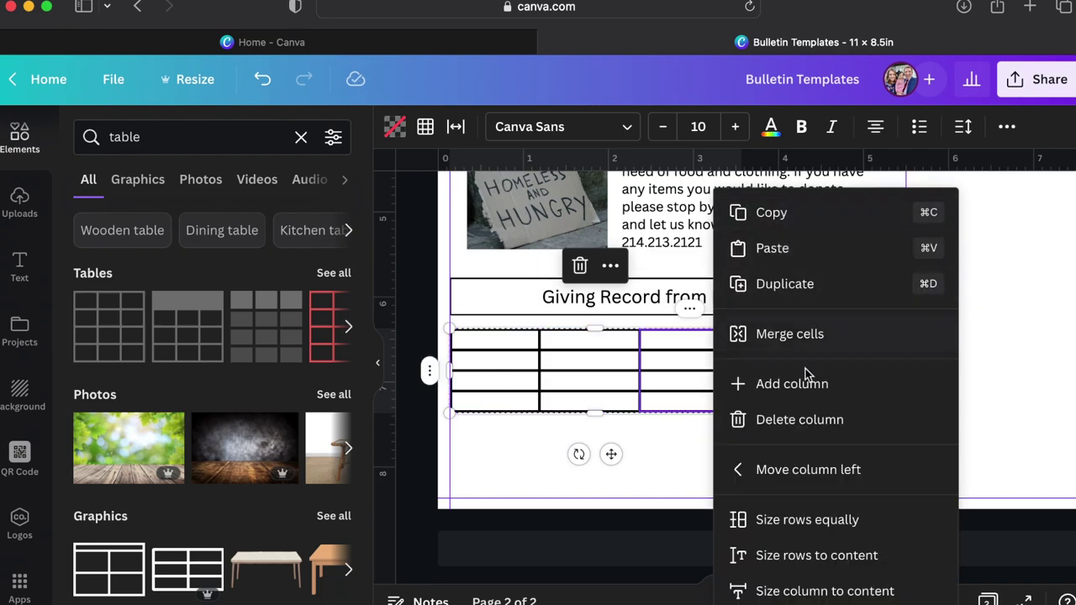
Delete the table's third column, leaving two columns.
left_click(799, 421)
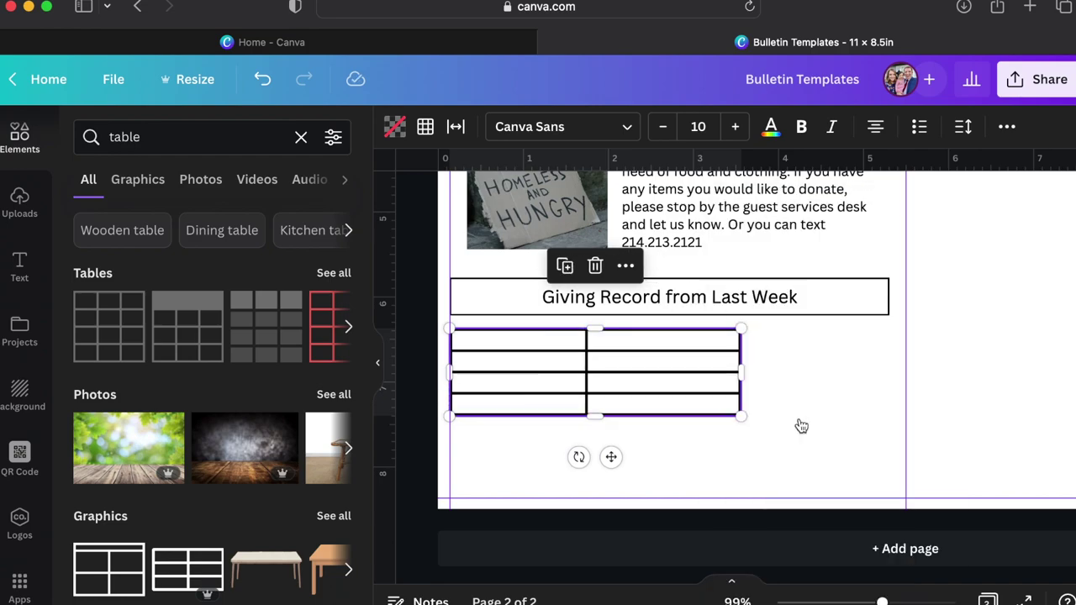
left_click(739, 367)
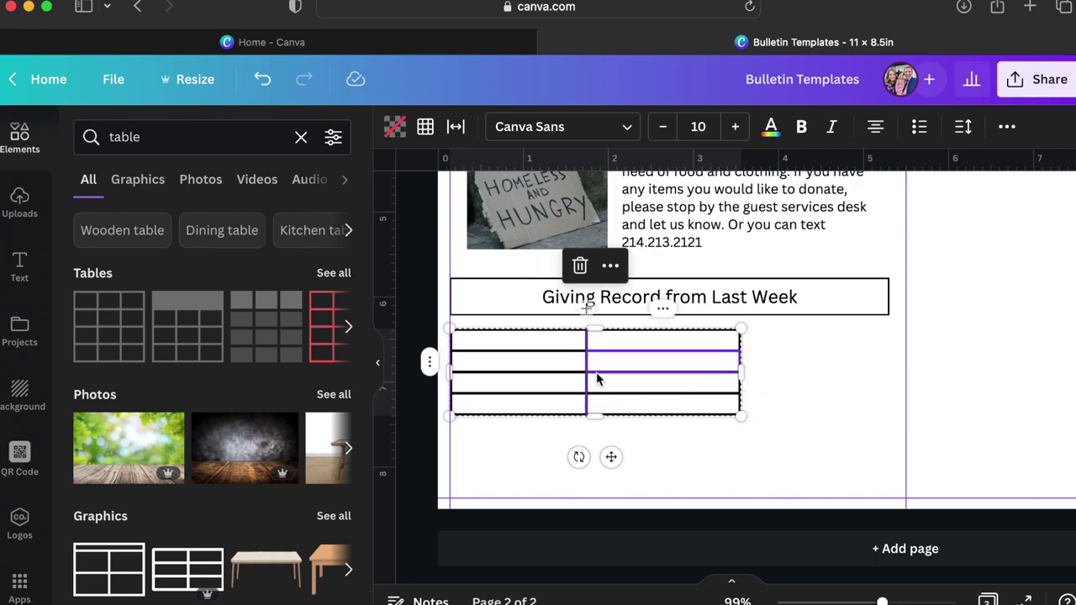
Enter left-aligned 'General Budget' and 'Received' labels in the first two left cells.
left_click(526, 348)
type("Gene")
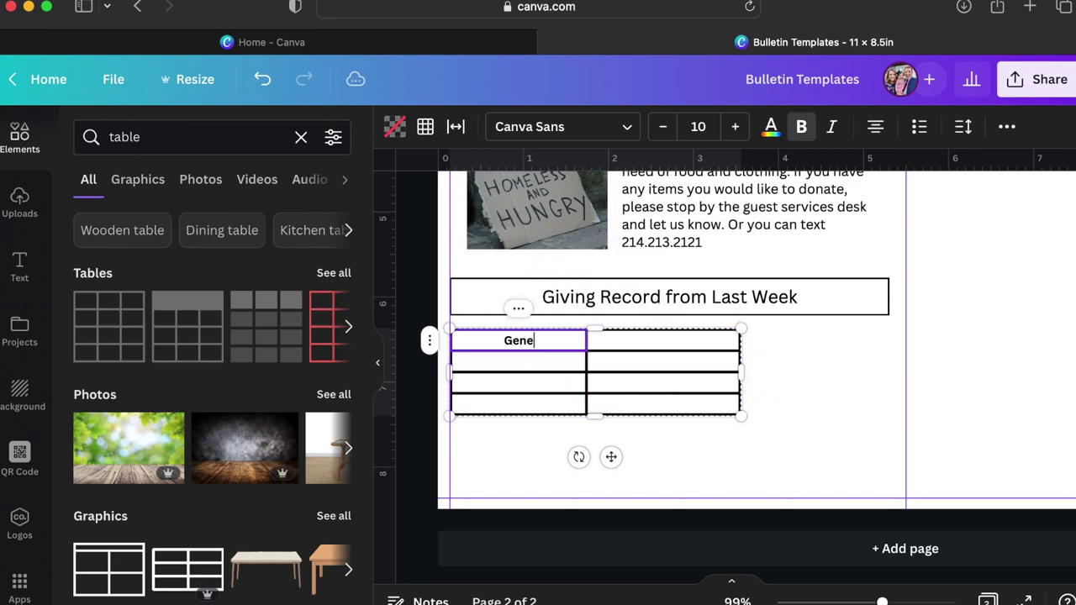
type("ral Budget")
key("super+a")
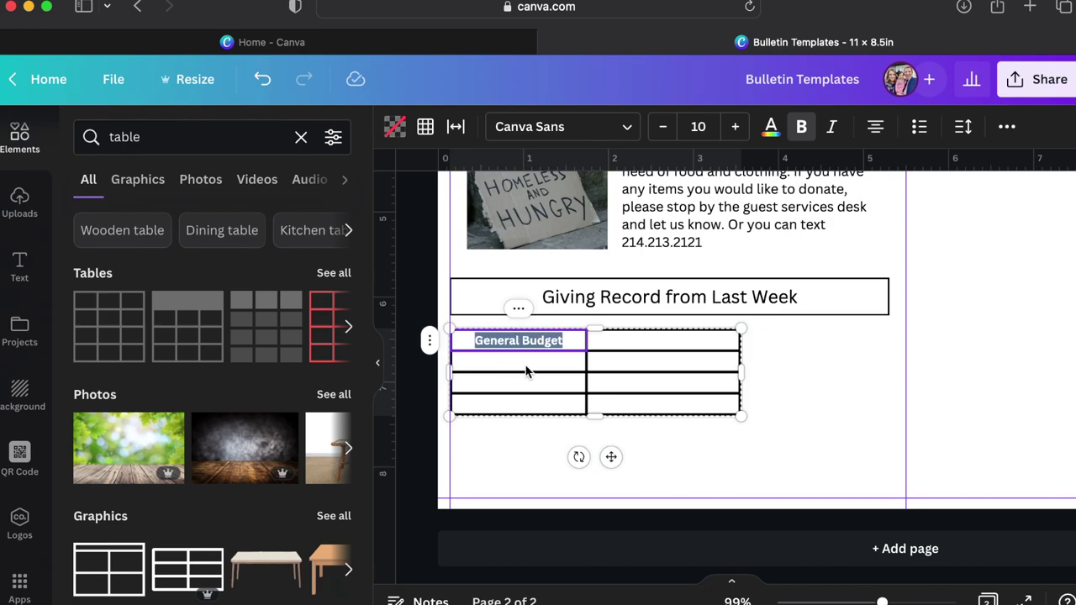
key("shift+super+l")
left_click(521, 361)
type("Receive")
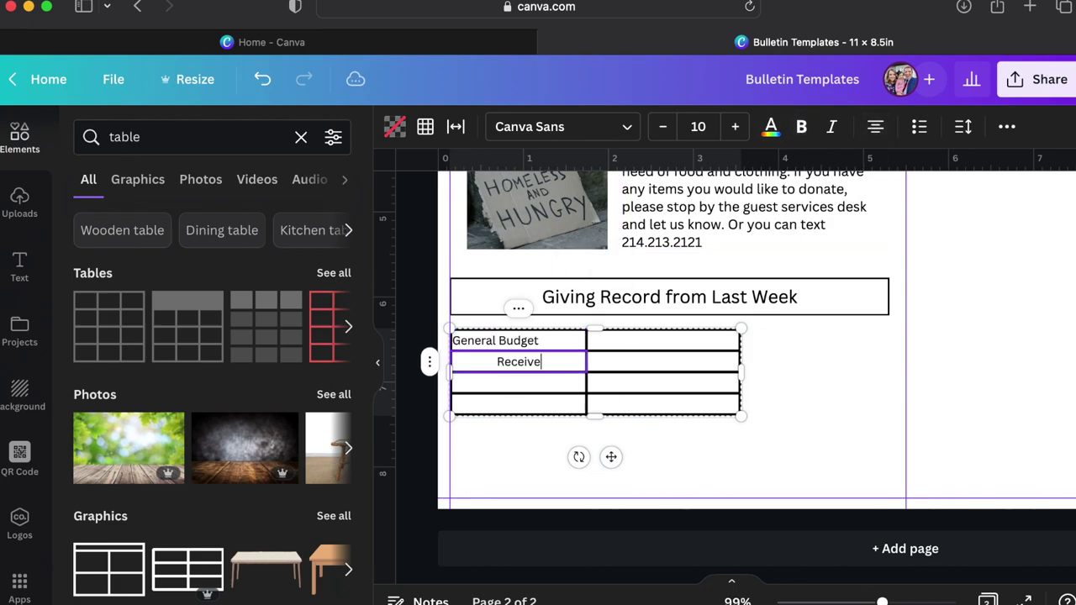
type("d")
key("super+a")
key("shift+super+l")
key("Escape")
Add the 'Missions Budget' label and add rows until the table has eight.
left_click(875, 126)
left_click(875, 126)
left_click(506, 387)
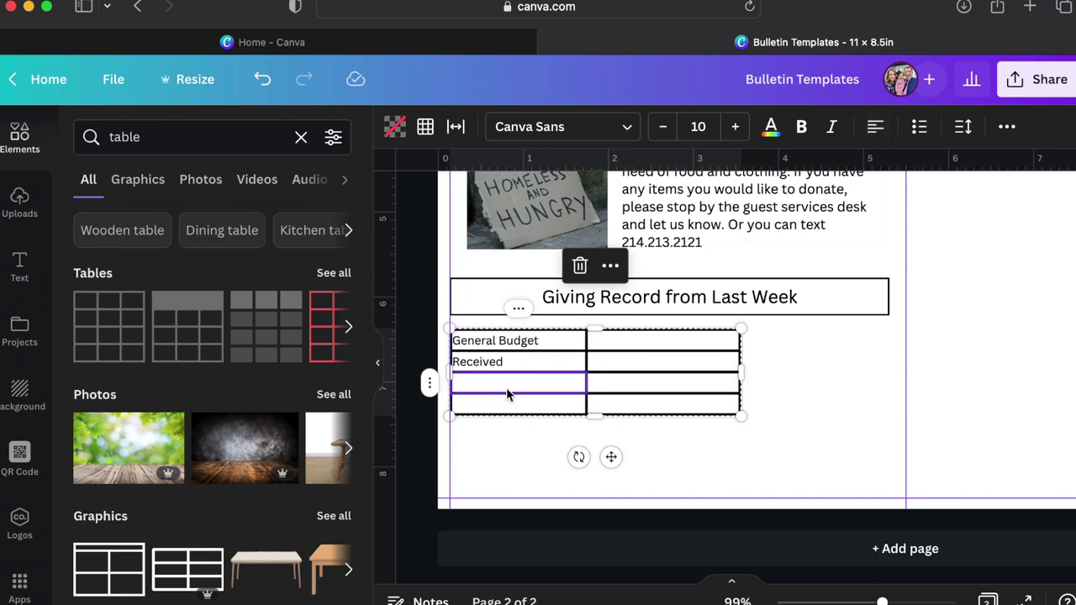
type("Missions Rudget")
left_click(504, 404)
type("Received")
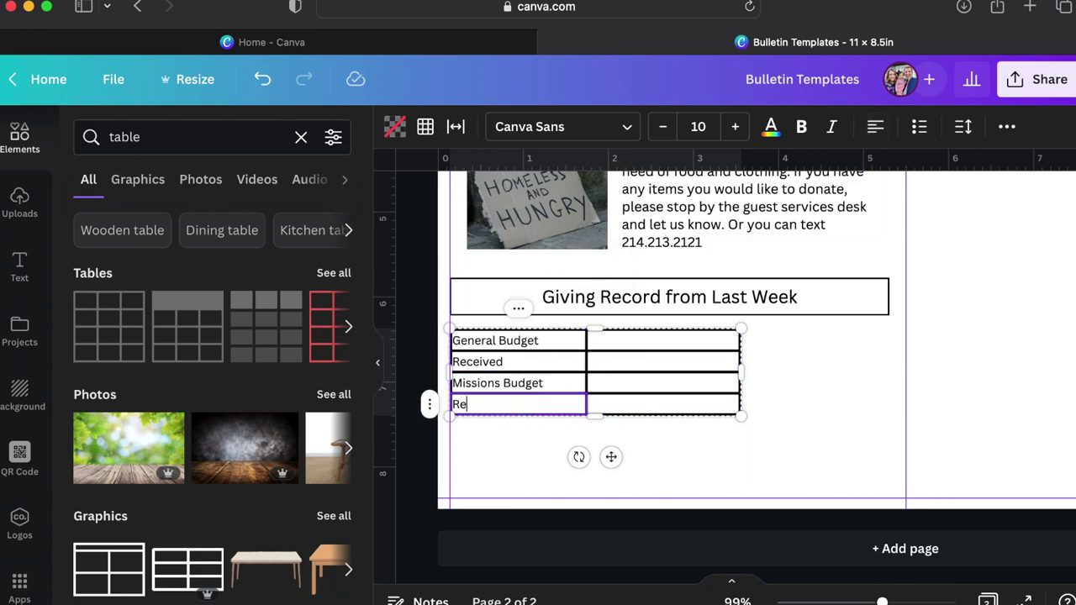
key("Escape")
left_click(429, 404)
left_click(468, 383)
left_click(508, 353)
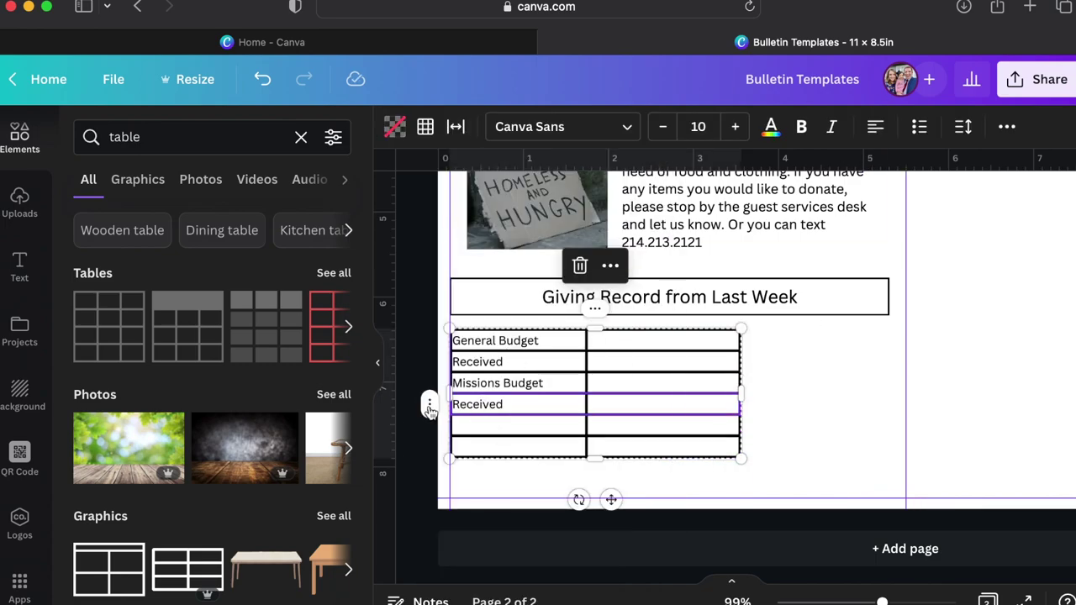
left_click(429, 403)
left_click(492, 348)
left_click(428, 361)
Fill the remaining labels: 'Difference', 'Difference', 'Other Donations' and 'TOTAL RECEIVED'.
left_click(492, 347)
type("Difference")
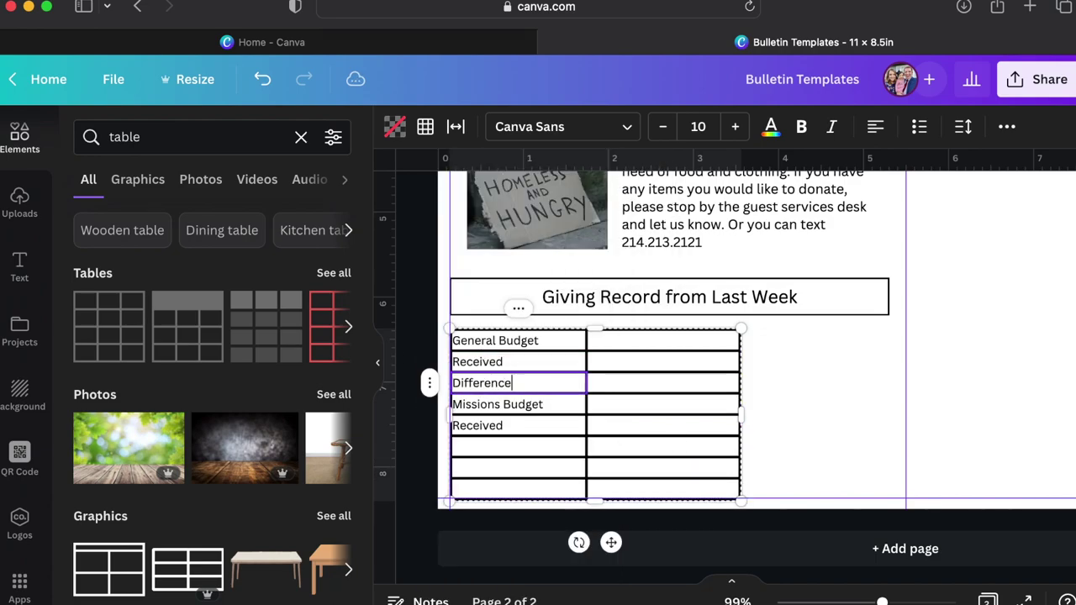
left_click(484, 446)
type("Difference")
left_click(483, 468)
type("Other Donations")
left_click(477, 493)
type("TOTAL RECEIVED")
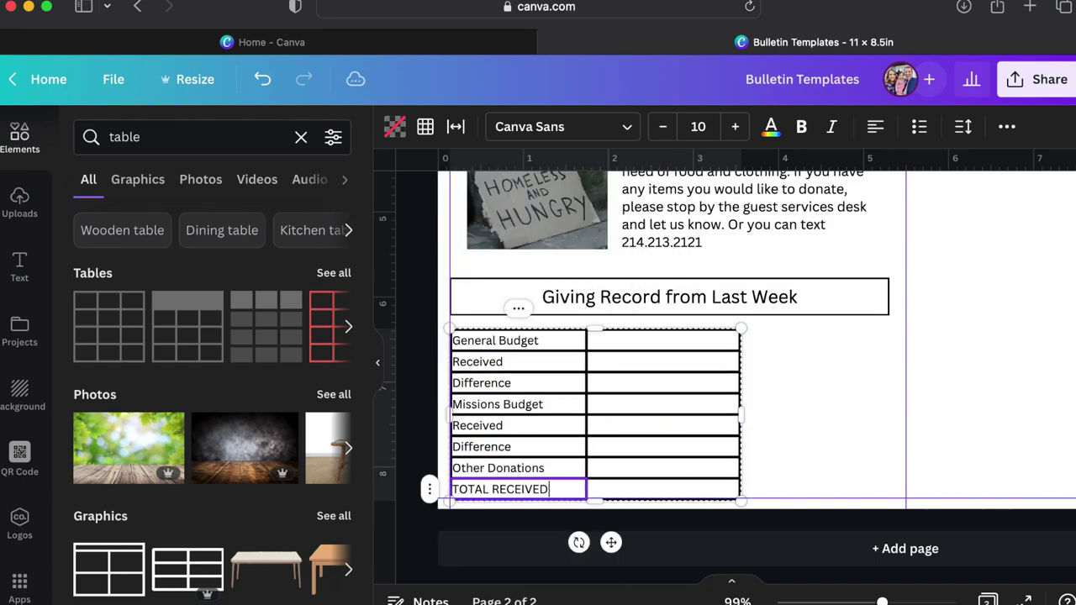
left_click(662, 340)
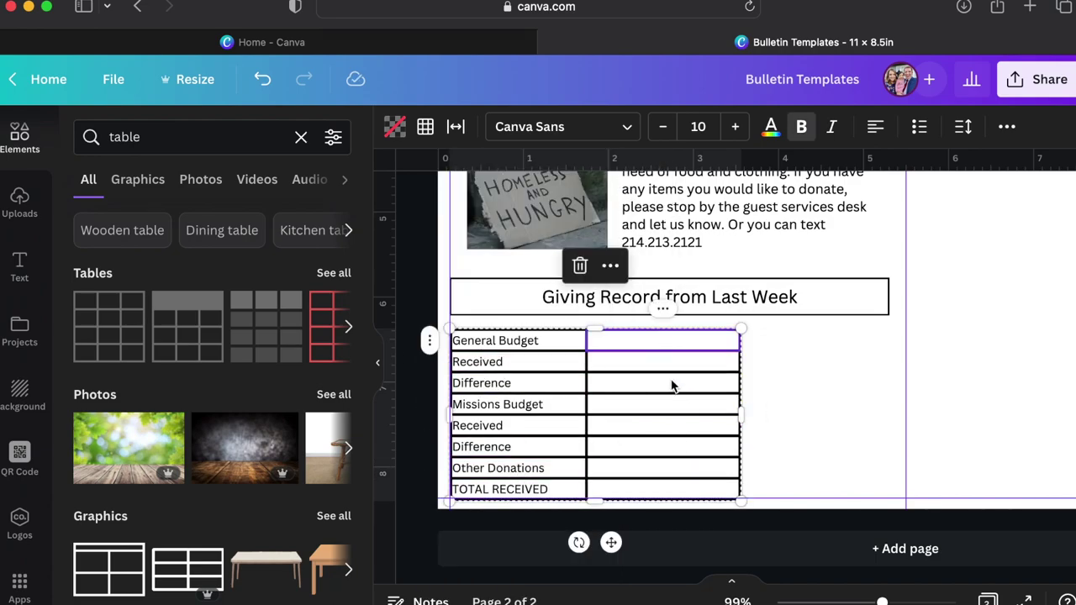
Drag the selected table's border weight down to 2 to thin its borders.
left_click(426, 127)
left_click(555, 213)
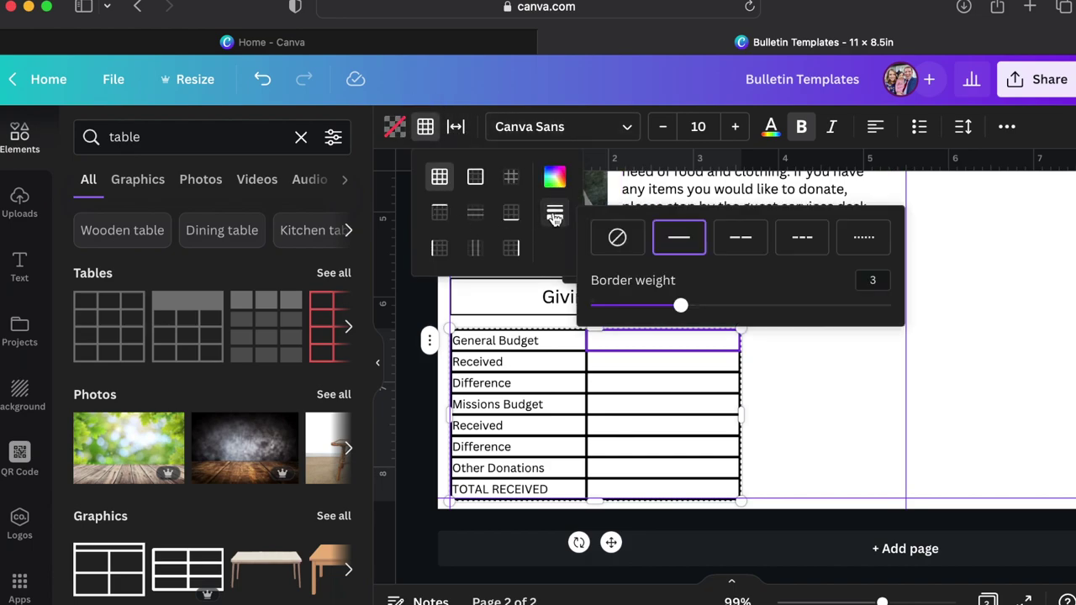
left_click_drag(679, 305, 652, 305)
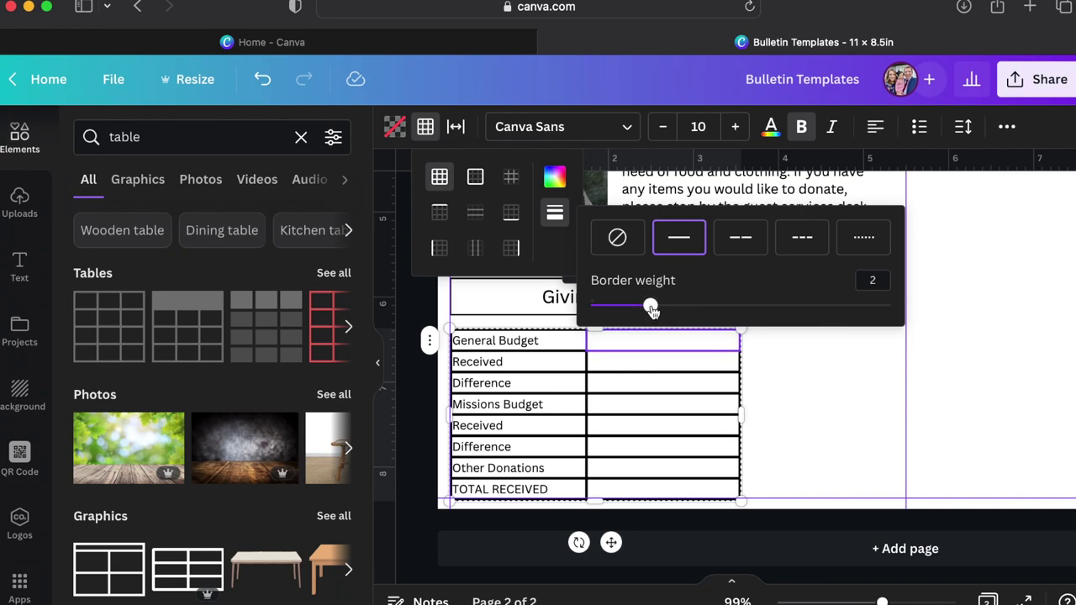
left_click(809, 465)
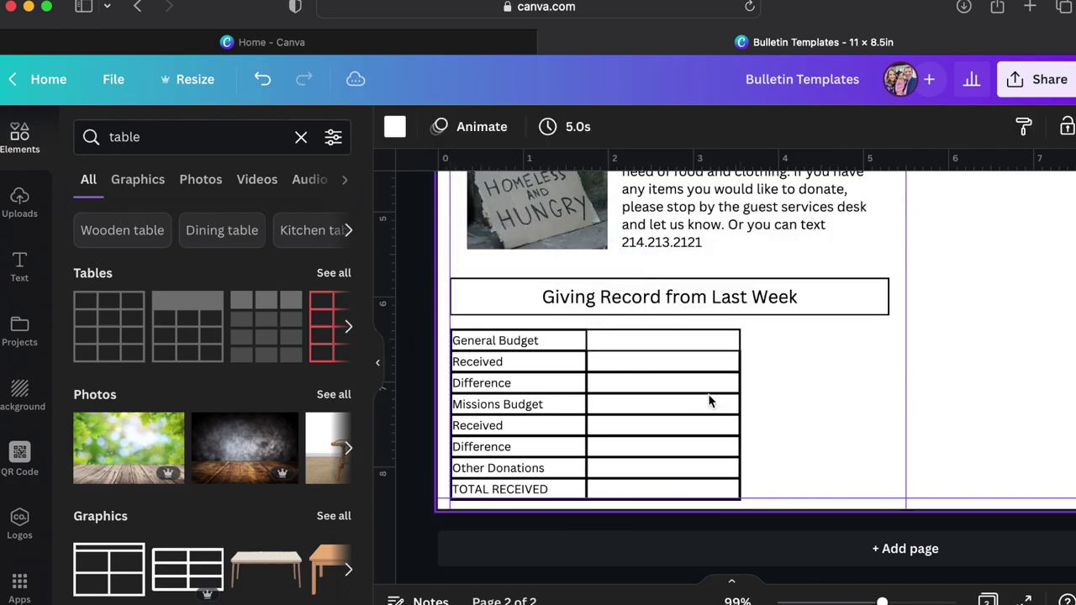
Reselect the entire giving table and apply border weight 2 to all its borders.
left_click(646, 347)
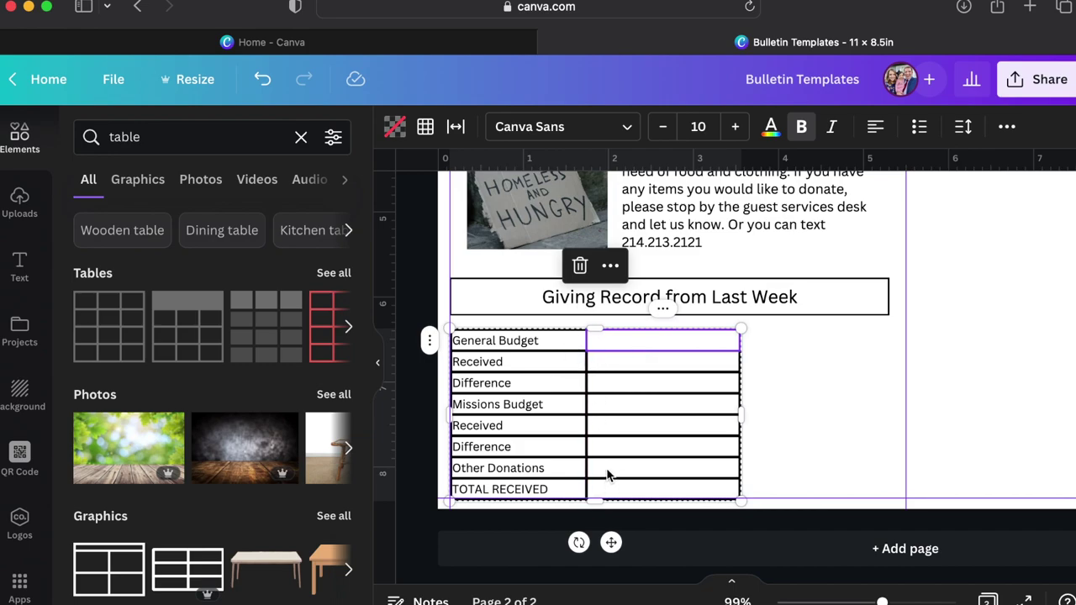
key("Escape")
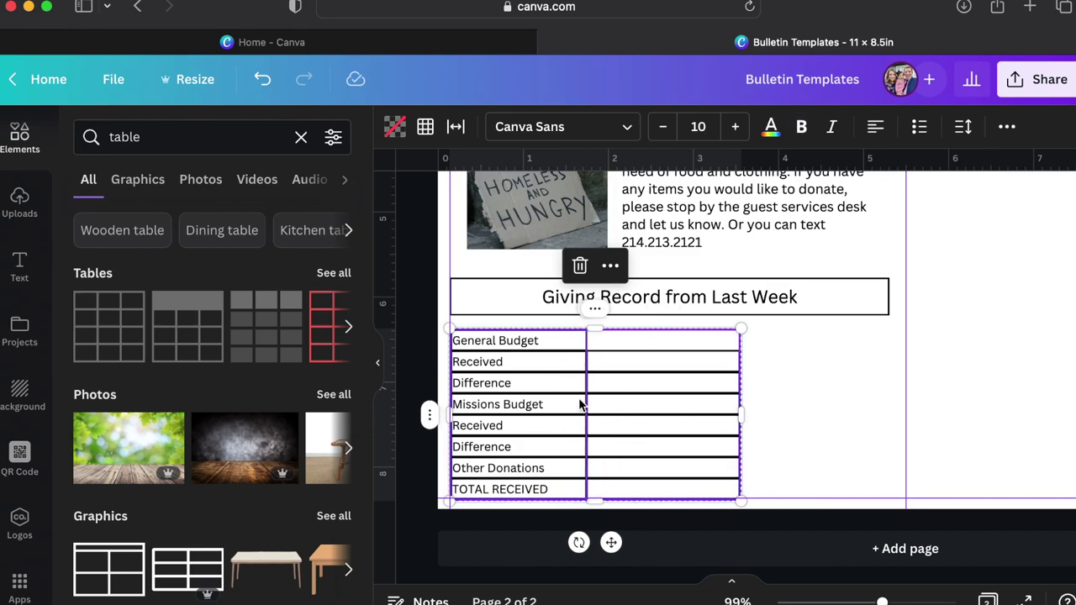
right_click(437, 420)
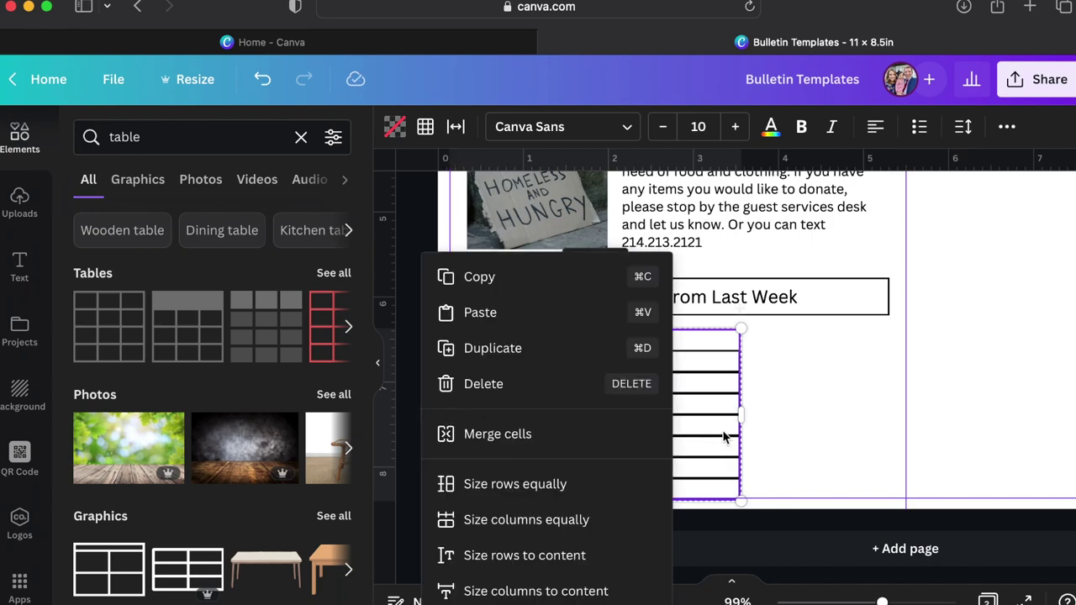
left_click(427, 130)
left_click(554, 215)
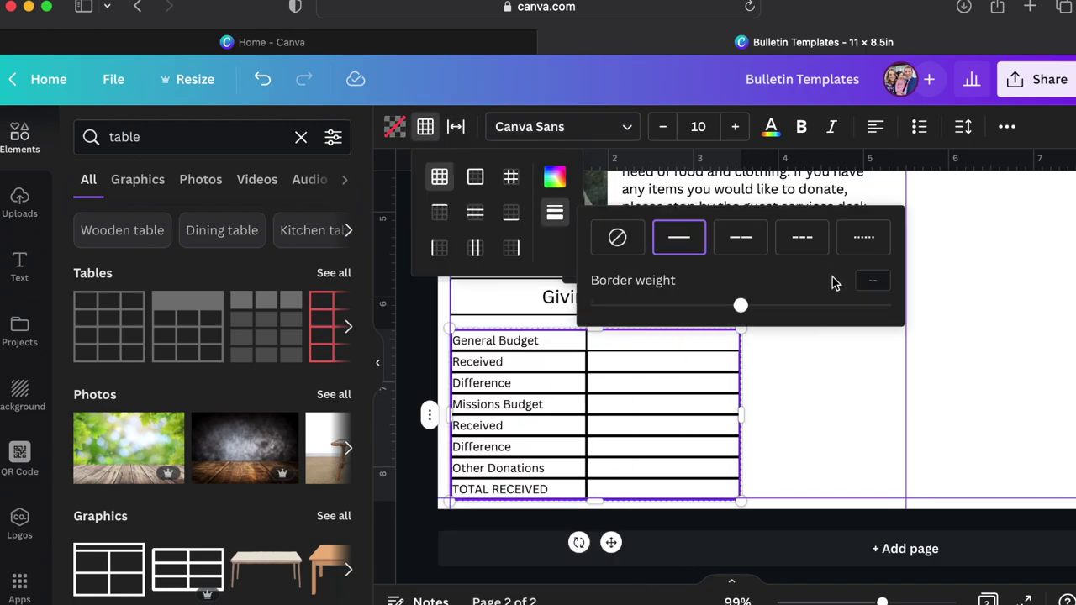
left_click(860, 281)
key("Return")
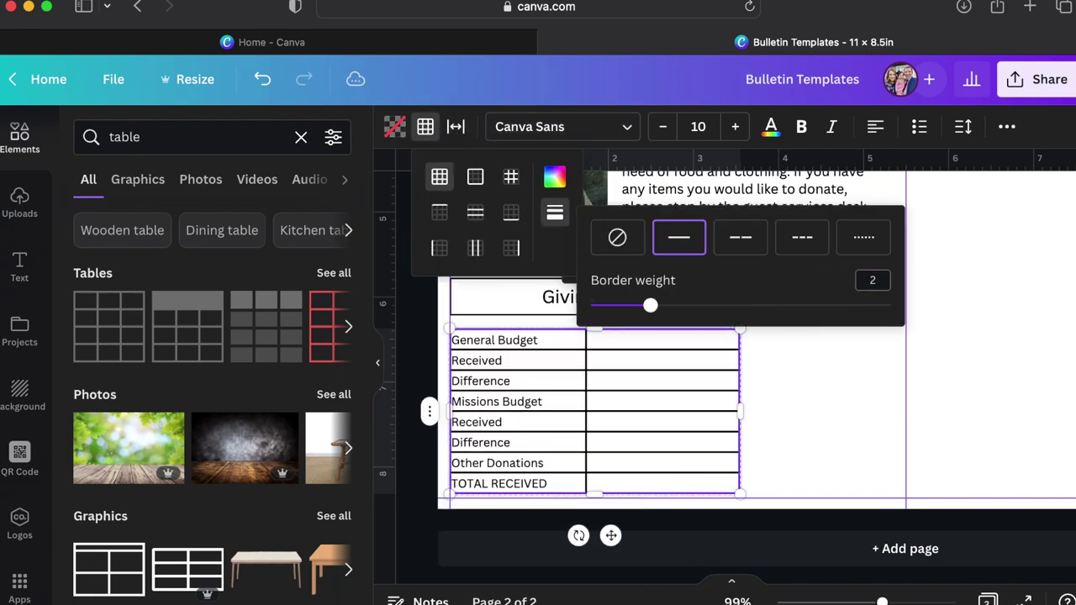
left_click(775, 475)
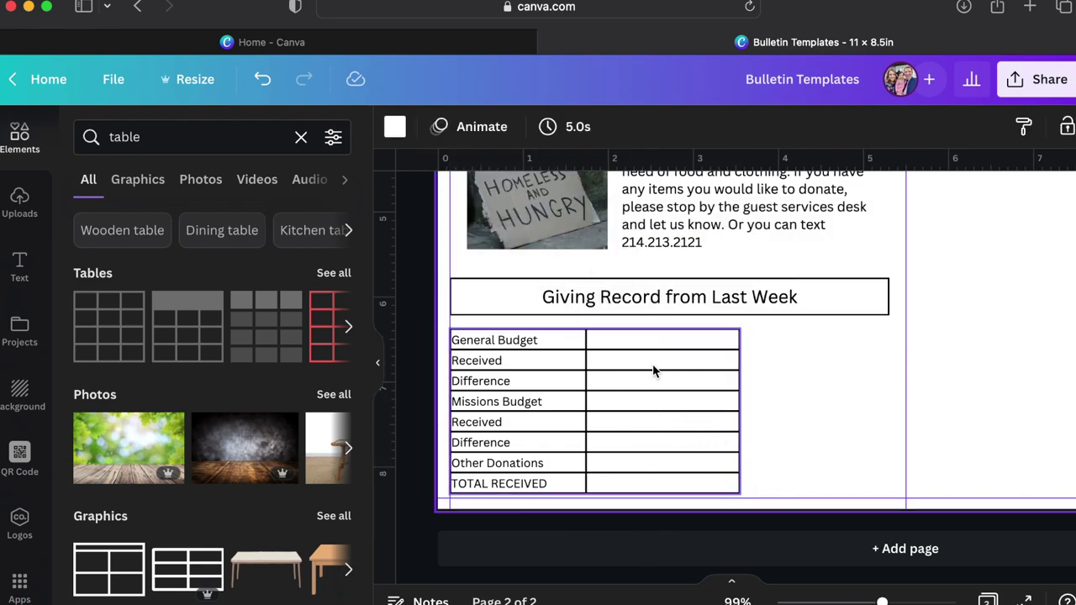
left_click(660, 341)
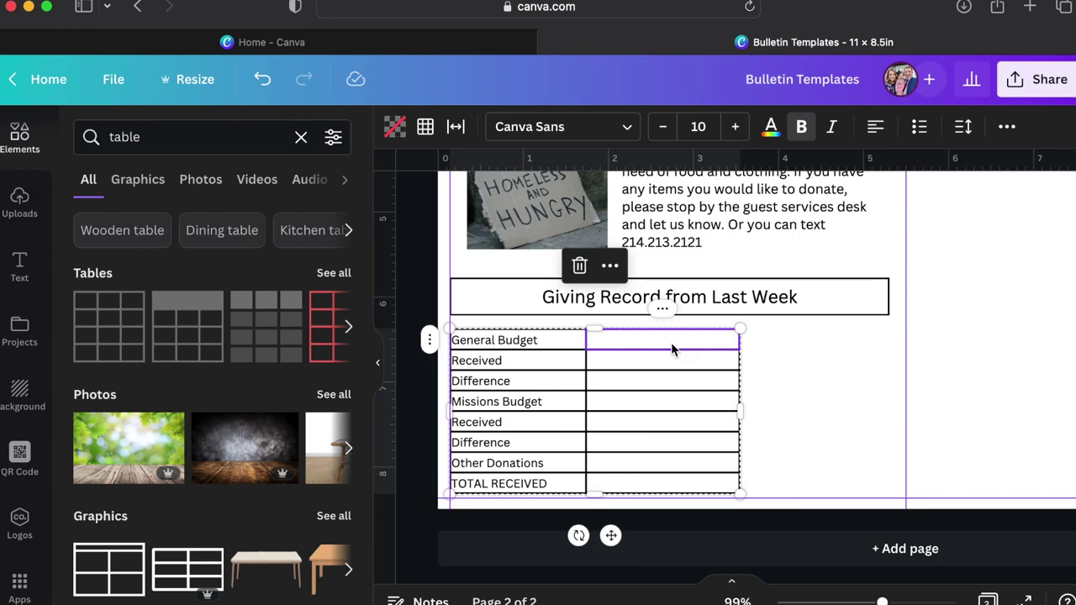
Enter the general budget of $10,000 and received of $11,000, with $10,000 not bold.
type("$10,0")
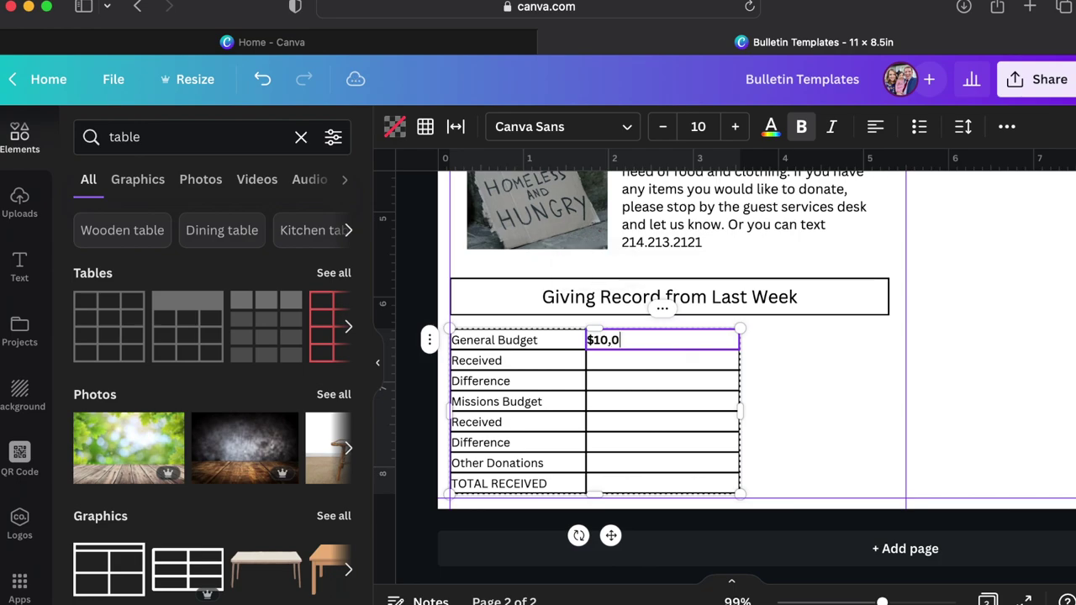
type("00")
key("super+a")
key("super+b")
left_click(659, 361)
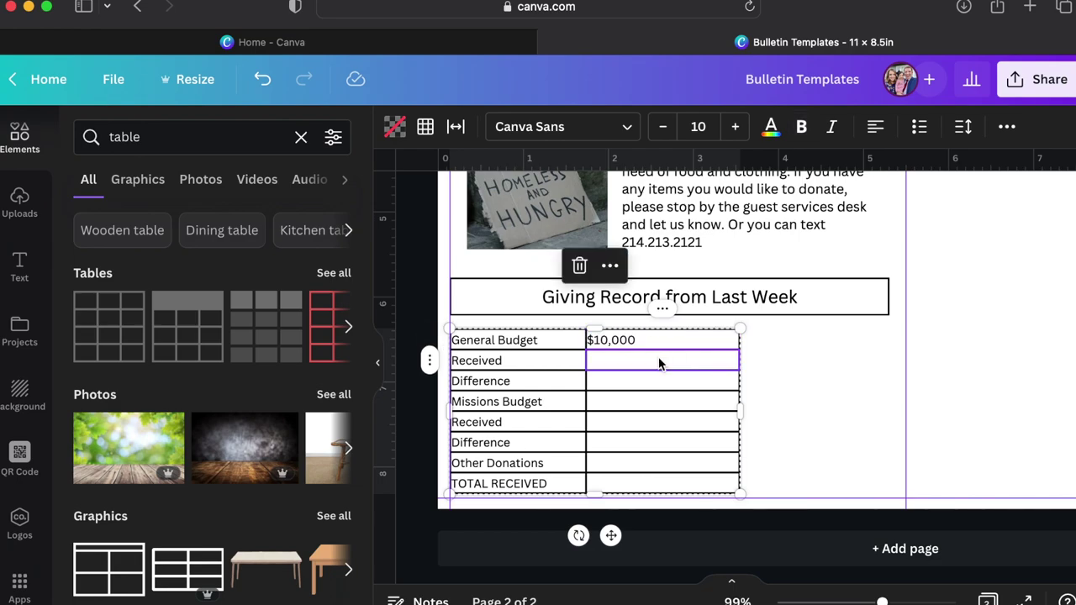
type("$11,000")
left_click(652, 382)
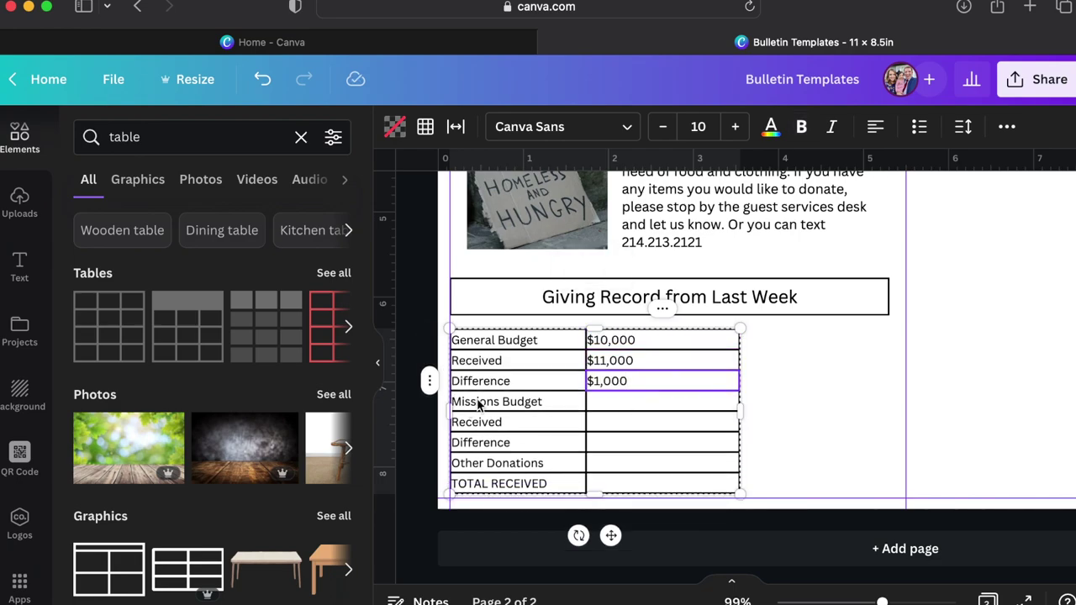
Enter the missions budget of $5,000 and received of $4,500, and colour the difference amount red.
left_click(618, 400)
type("$5,000")
left_click(609, 424)
type("$4,500")
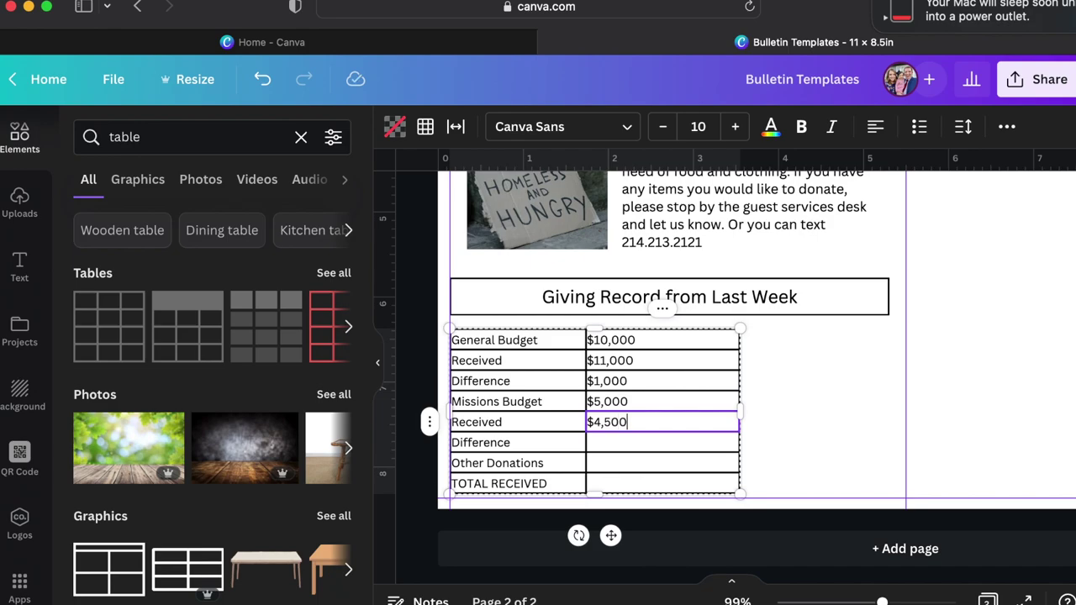
left_click(610, 443)
type("$500")
key("super+a")
left_click(771, 126)
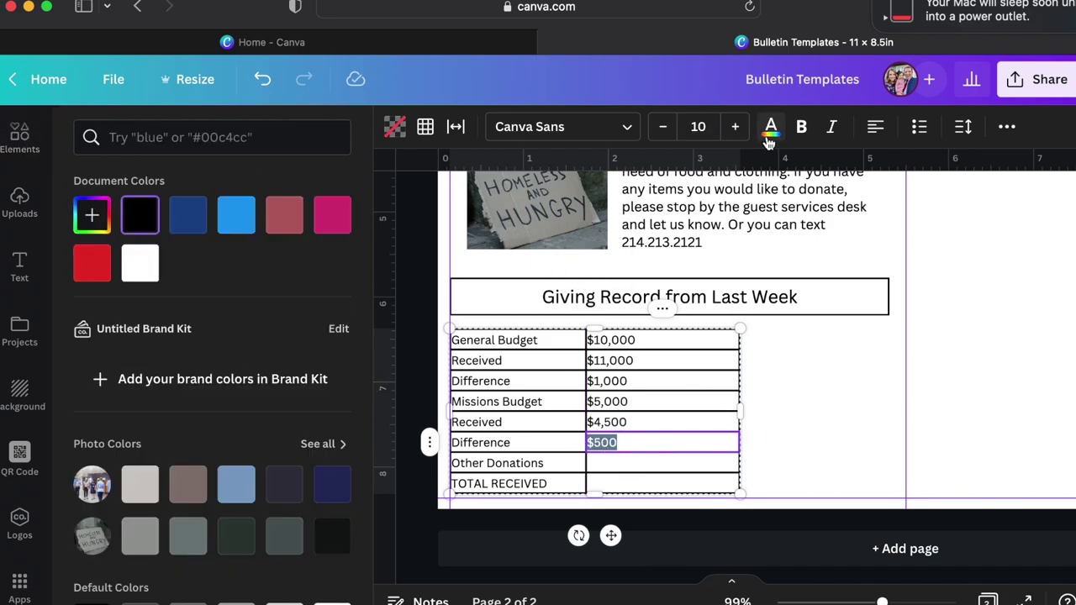
left_click(91, 263)
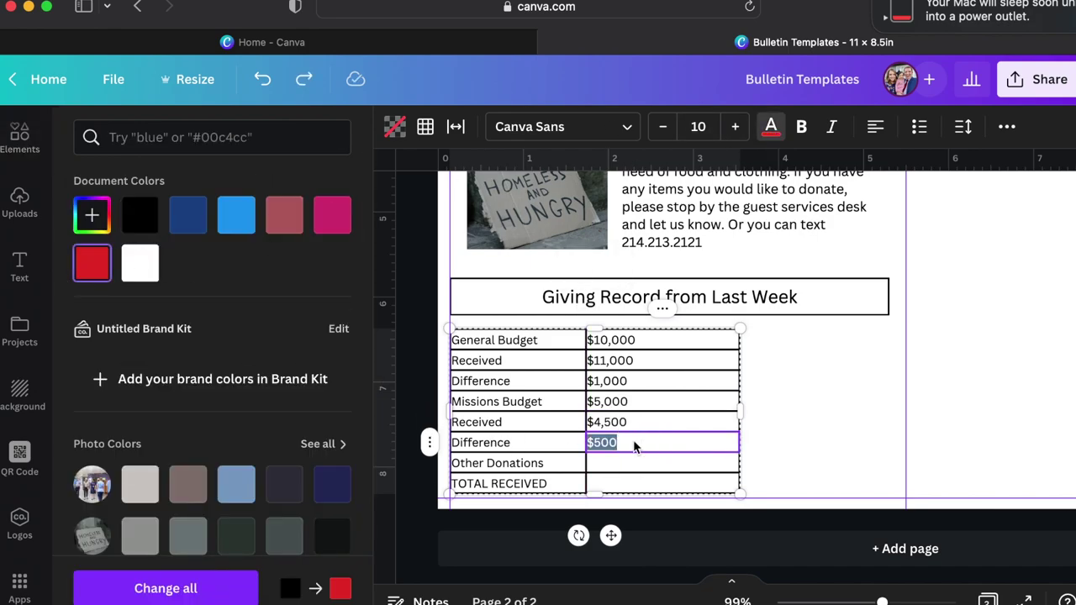
Complete the red missions difference as ($500) and begin the Other Donations amount.
scroll(638, 420, "down", 1)
key("super+Left")
type("($500)")
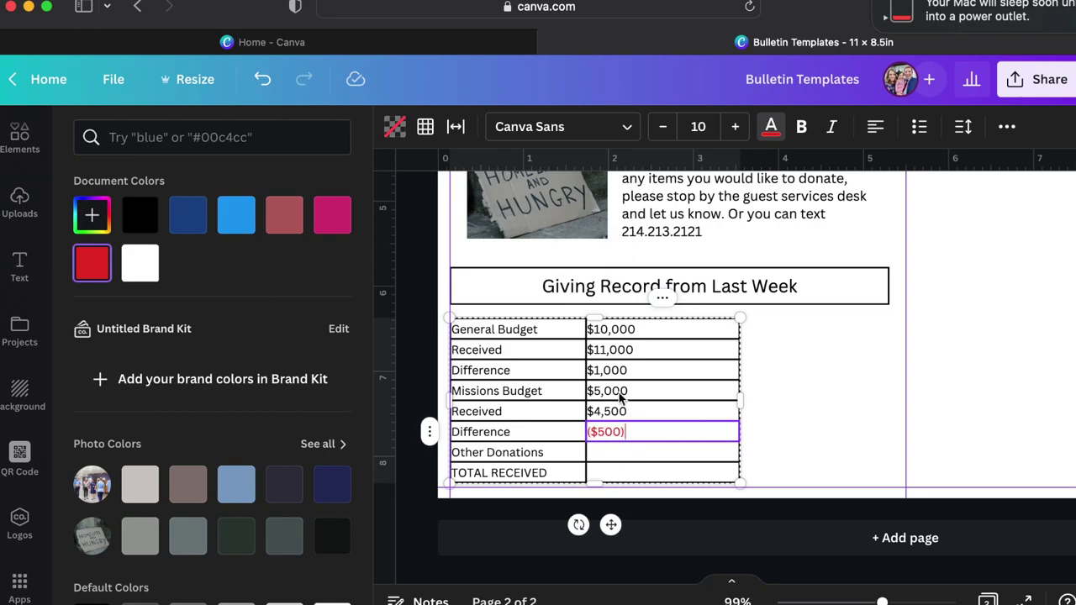
key("Down")
type("$")
Enter the $17,500 total and make the TOTAL RECEIVED row bold.
left_click(614, 353)
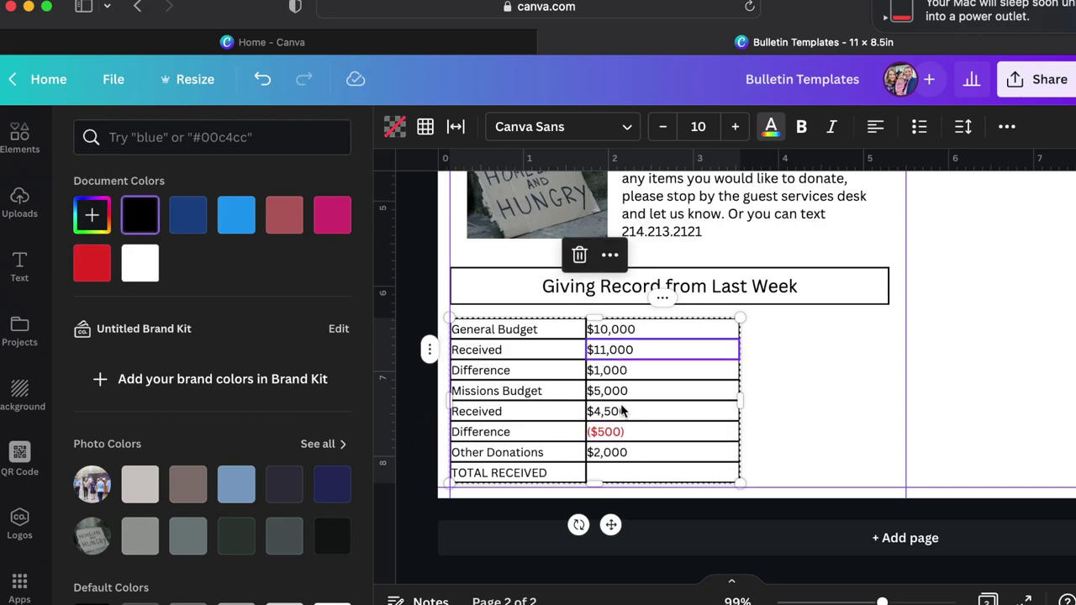
left_click(617, 412, "shift")
left_click(616, 476)
type("$17,500")
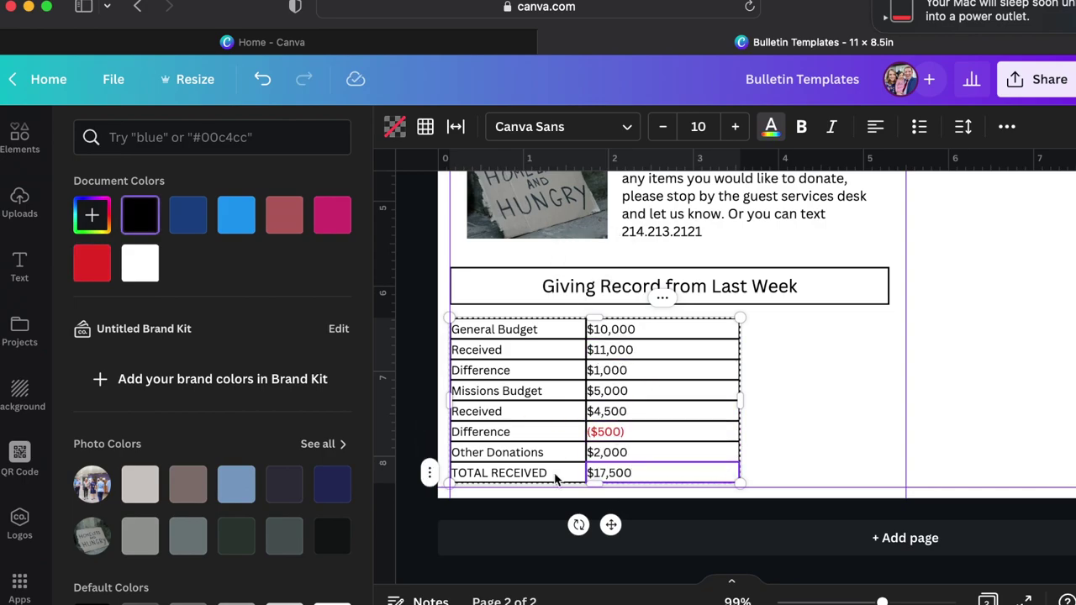
left_click(554, 477, "shift")
key("ctrl+b")
left_click(626, 416)
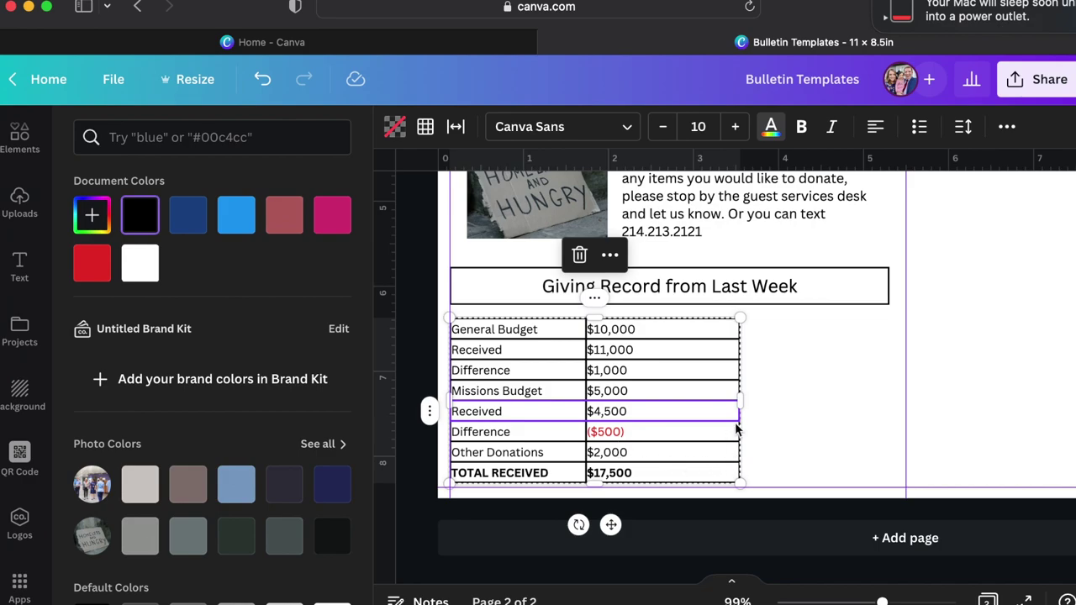
key("Escape")
left_click(705, 406)
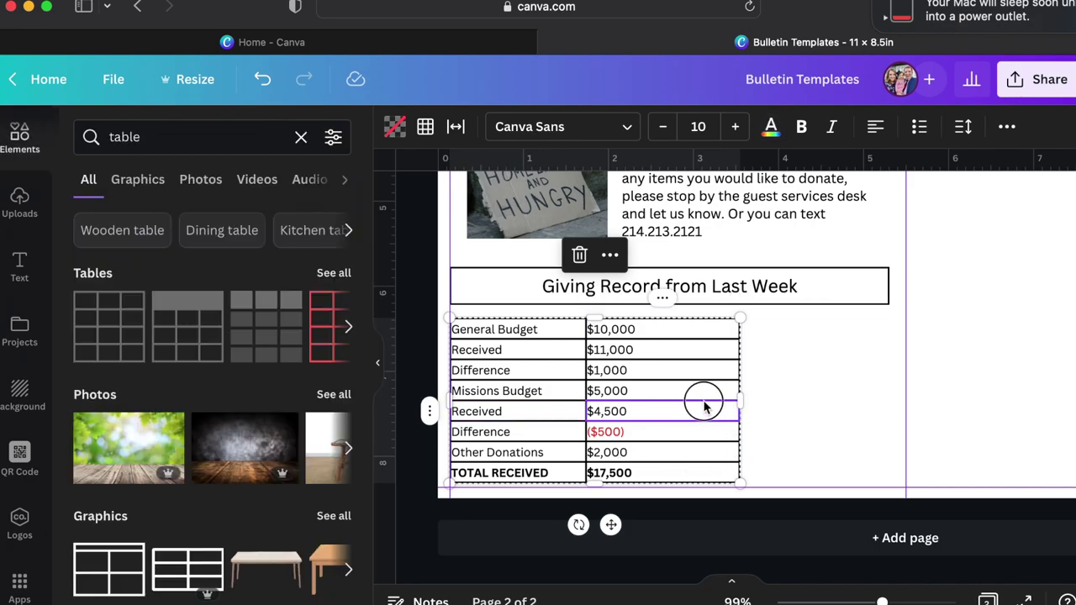
left_click(773, 420)
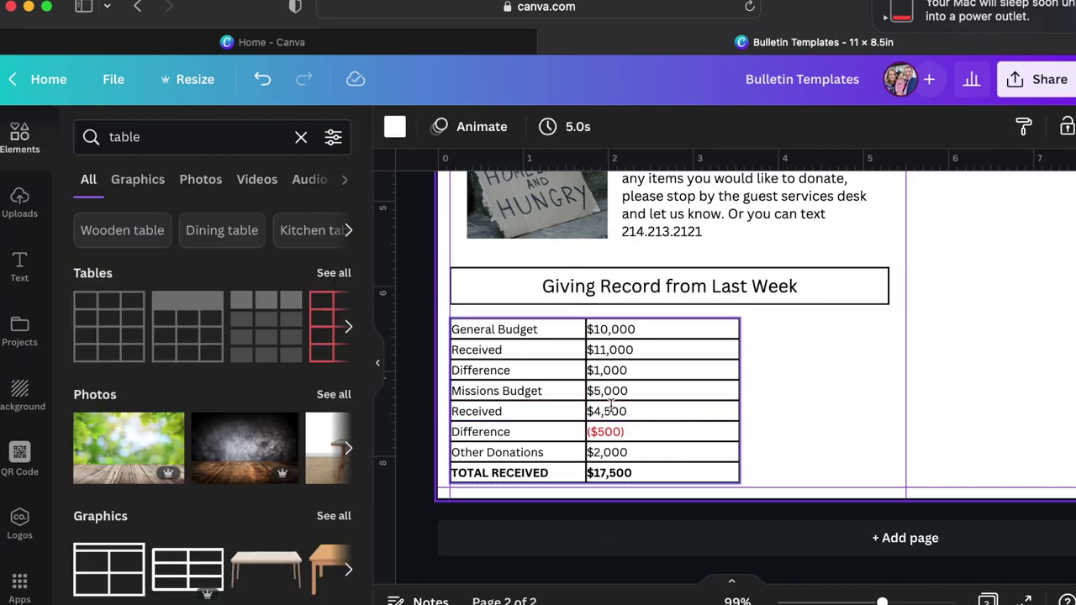
left_click(586, 403)
Drag the column divider right to widen the giving table's label column.
left_click_drag(586, 402, 599, 400)
left_click(821, 445)
scroll(782, 357, "up", 3)
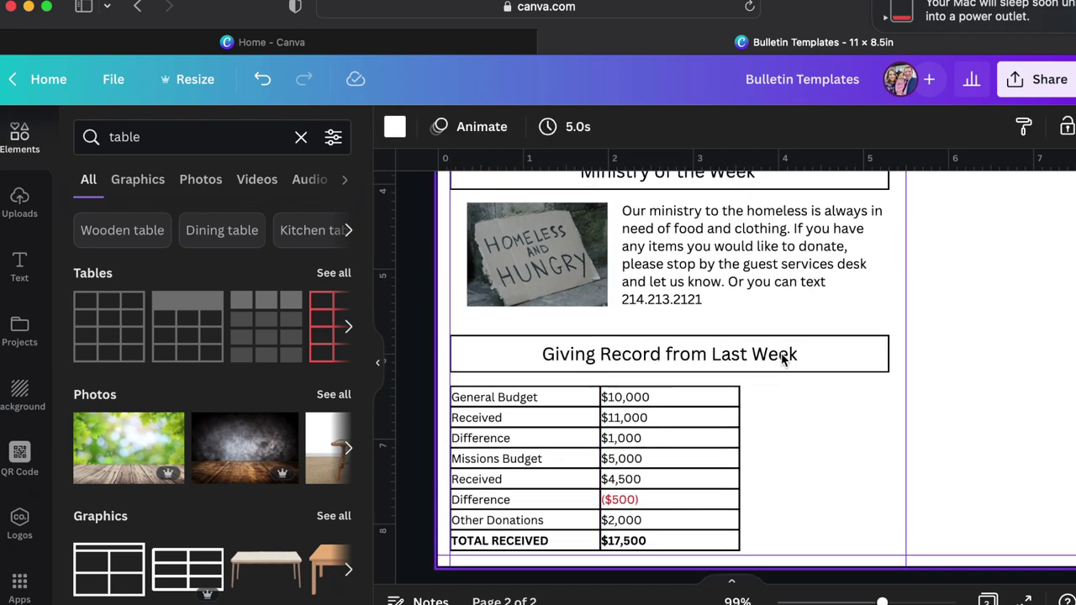
scroll(780, 359, "down", 3)
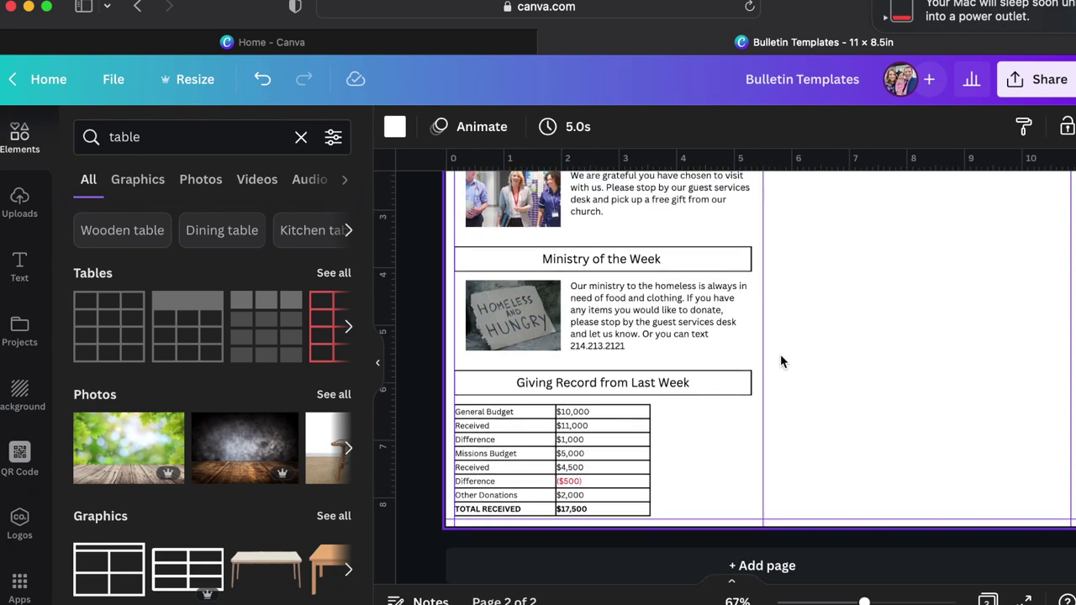
scroll(781, 360, "up", 2)
scroll(781, 360, "down", 1)
scroll(780, 361, "up", 2)
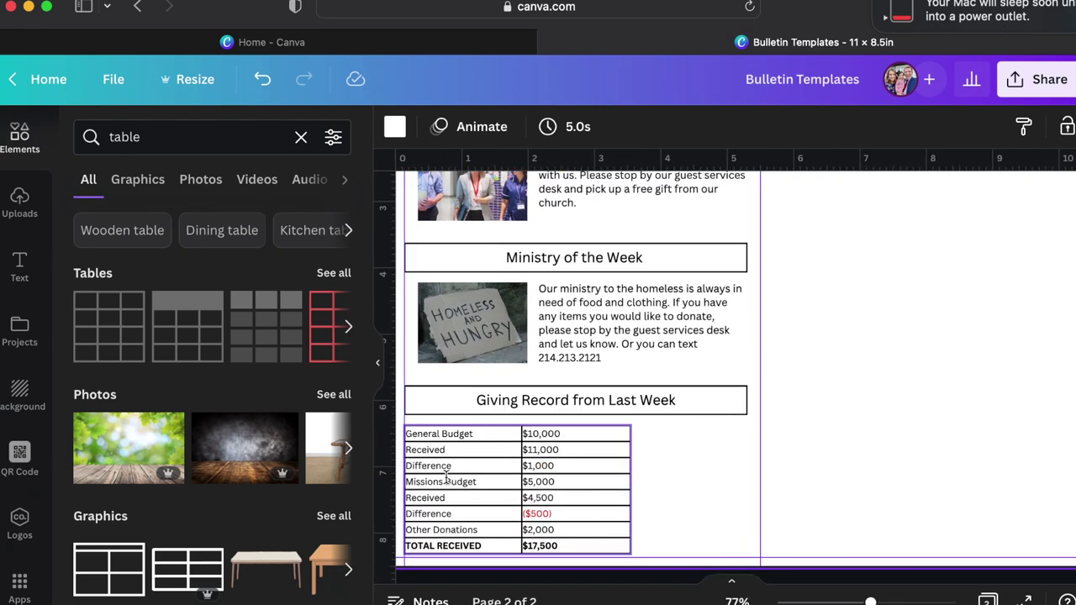
Shade the three missions rows with a light grey cell background.
left_click(446, 480)
left_click_drag(438, 481, 485, 512)
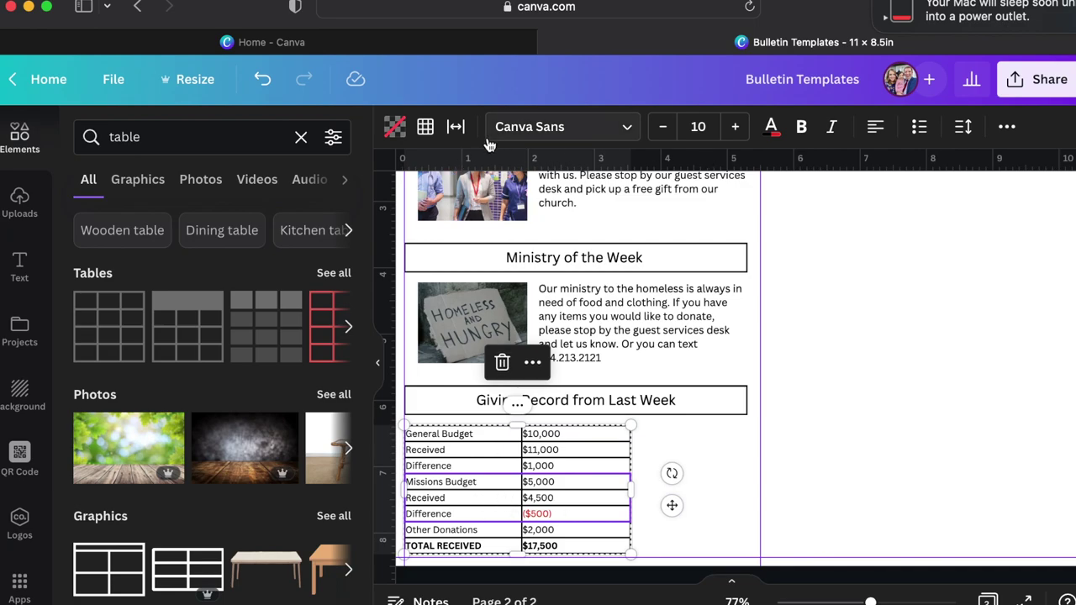
left_click(394, 126)
scroll(252, 454, "down", 4)
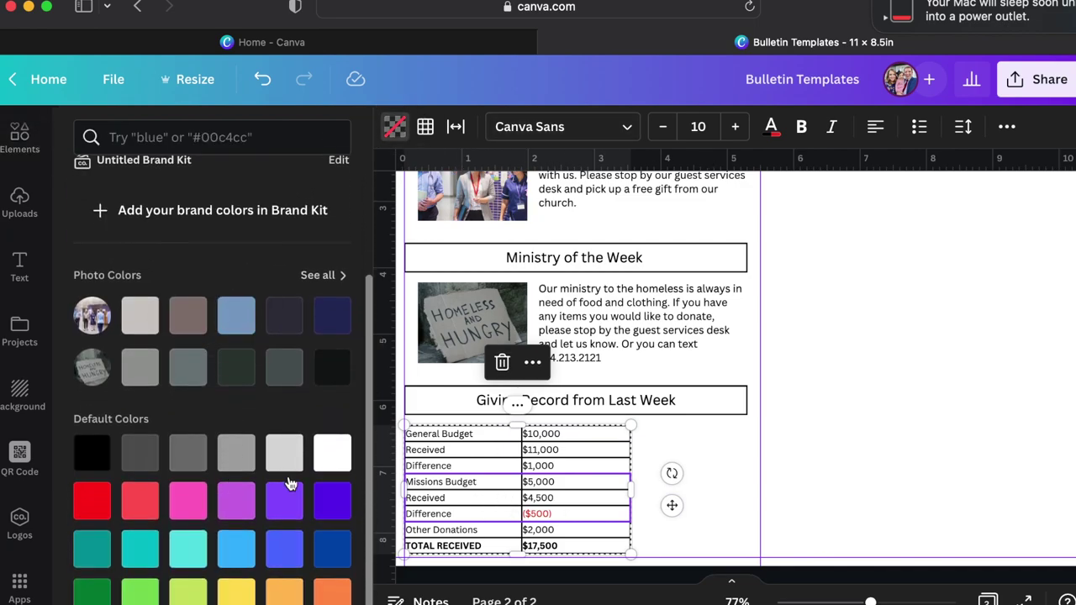
left_click(284, 452)
left_click(676, 531)
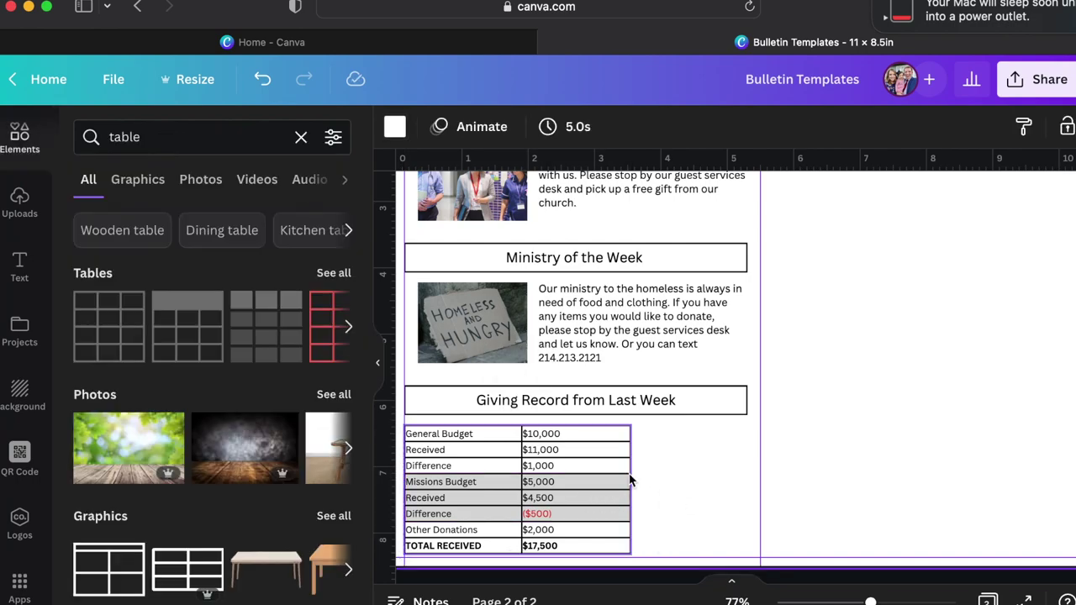
Scroll back up to page 1 and select the Updates sign-up card.
scroll(630, 480, "up", 1)
scroll(630, 480, "up", 5)
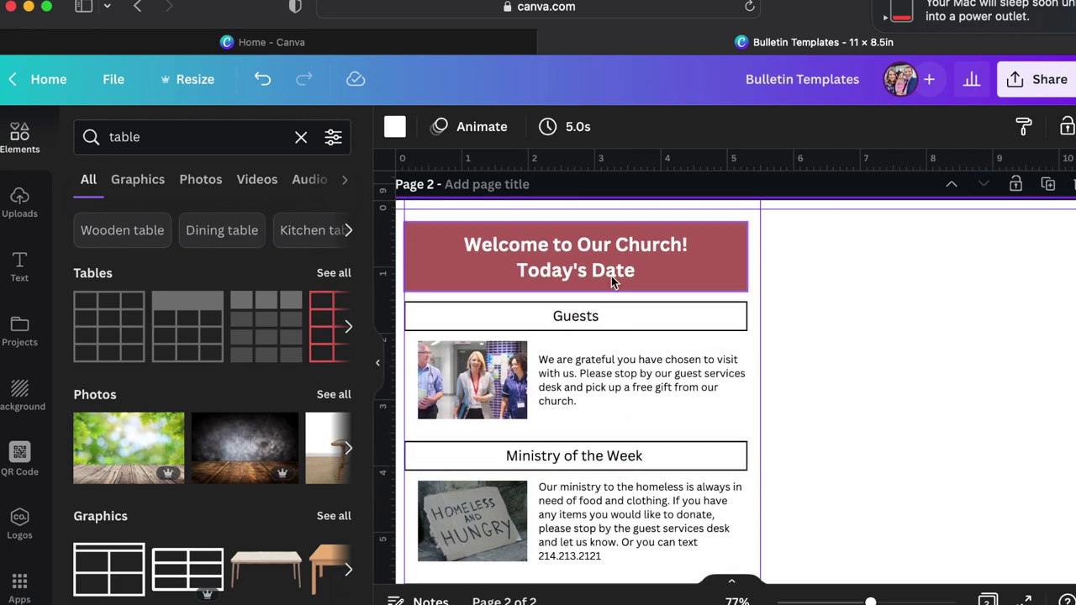
left_click(612, 274)
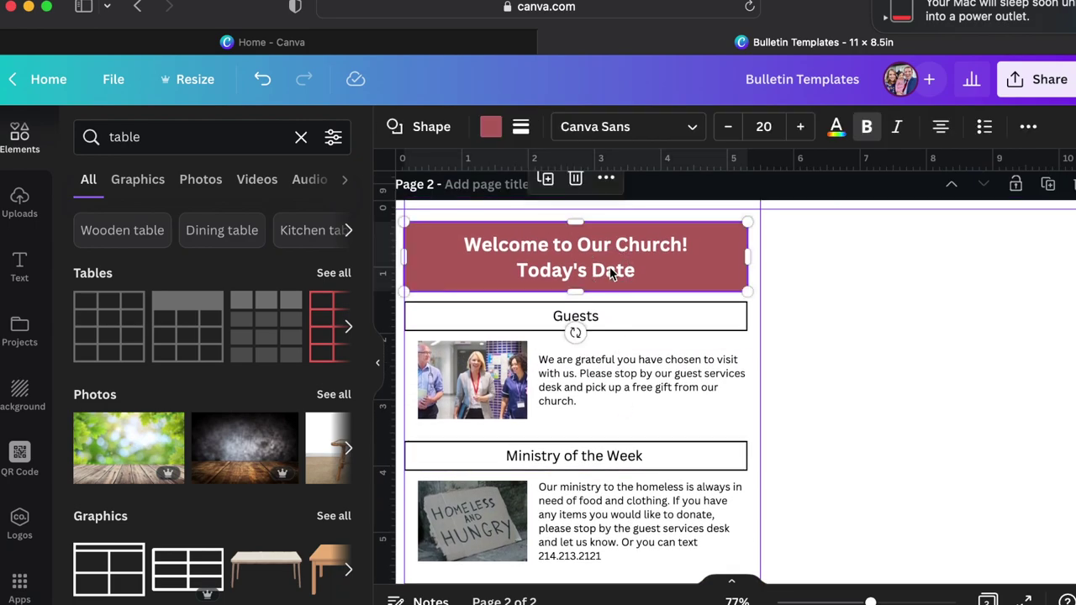
scroll(612, 274, "up", 8)
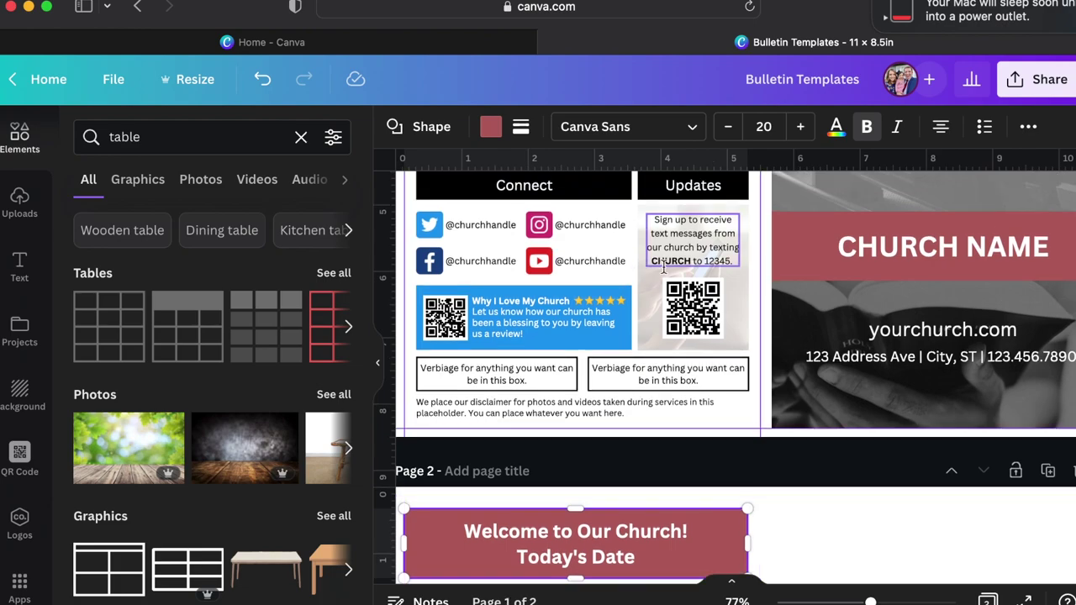
left_click(663, 267)
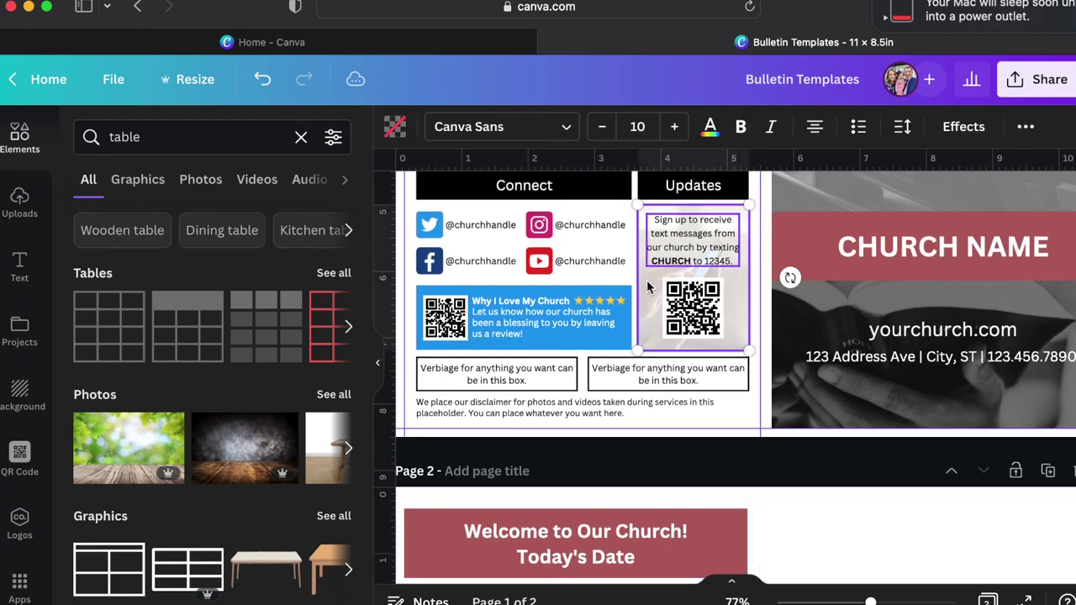
Paste a copy of the Updates sign-up card onto page 2 beside the giving table.
left_click(692, 307)
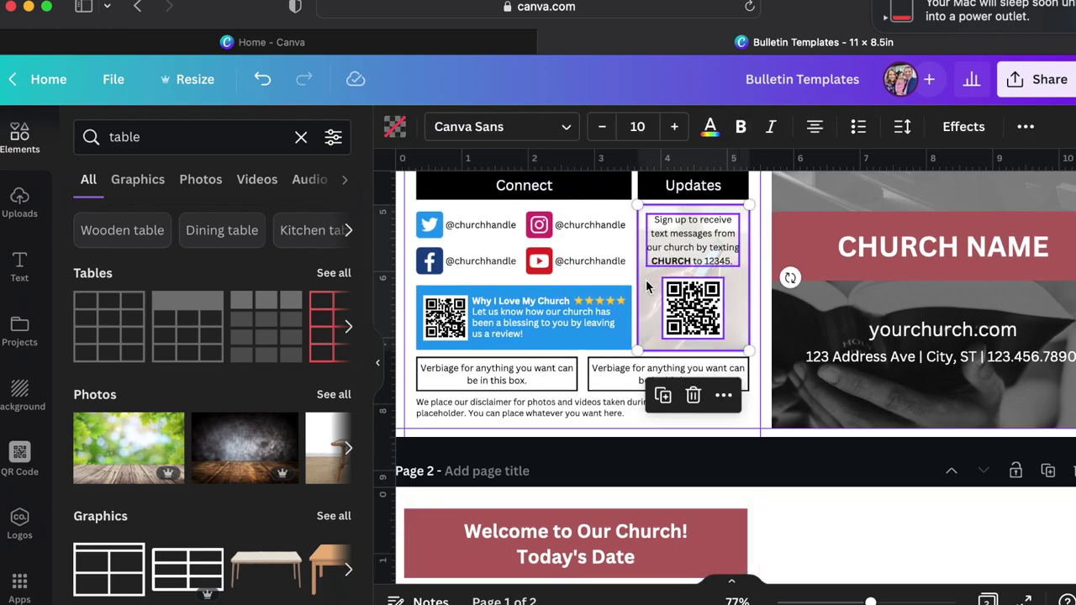
scroll(659, 301, "down", 10)
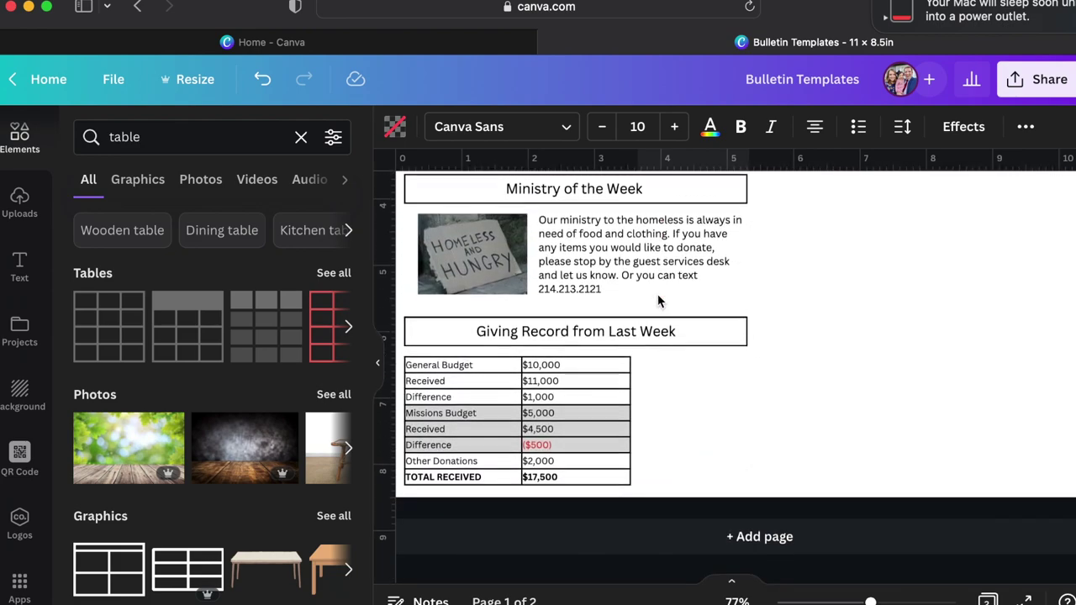
left_click(668, 405)
key("ctrl+v")
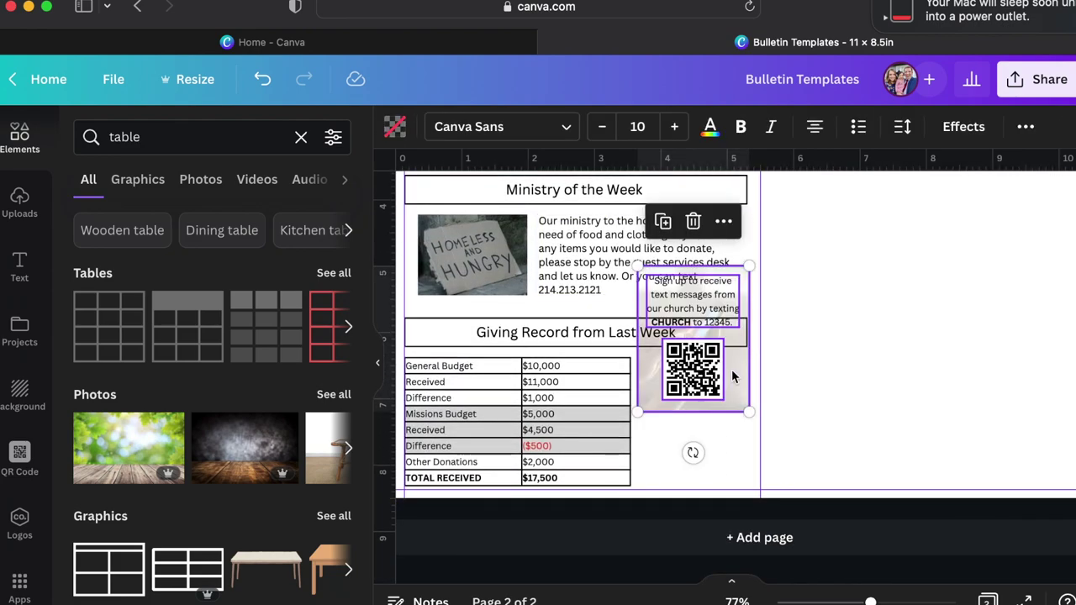
Move the card's text and QR code aside, lower the phone photo's top edge, and search 'offering plate'.
left_click_drag(731, 374, 738, 434)
left_click(936, 432)
left_click(860, 408)
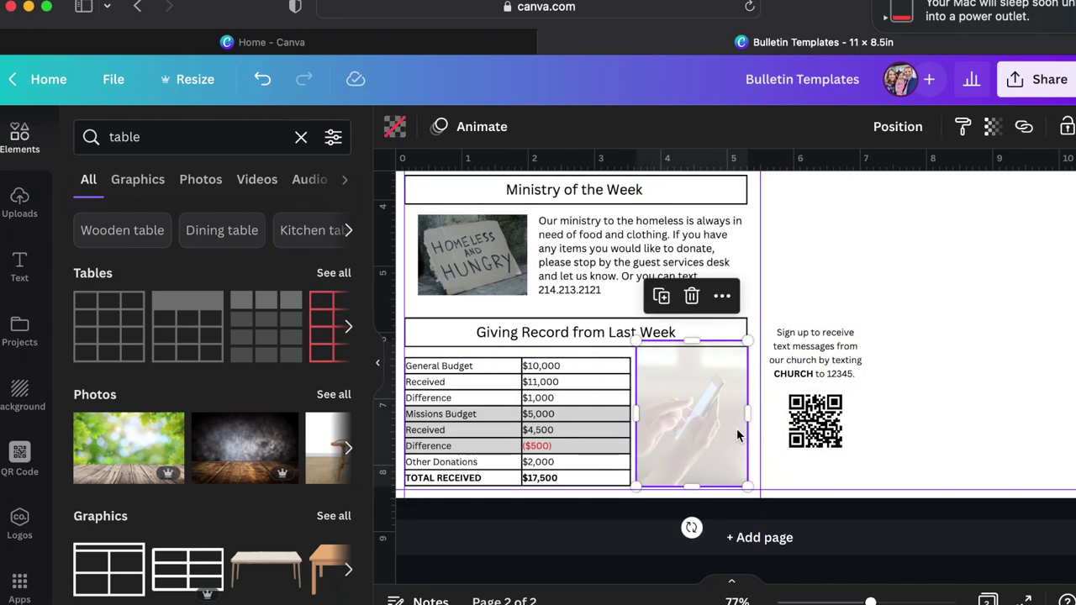
left_click_drag(688, 345, 689, 361)
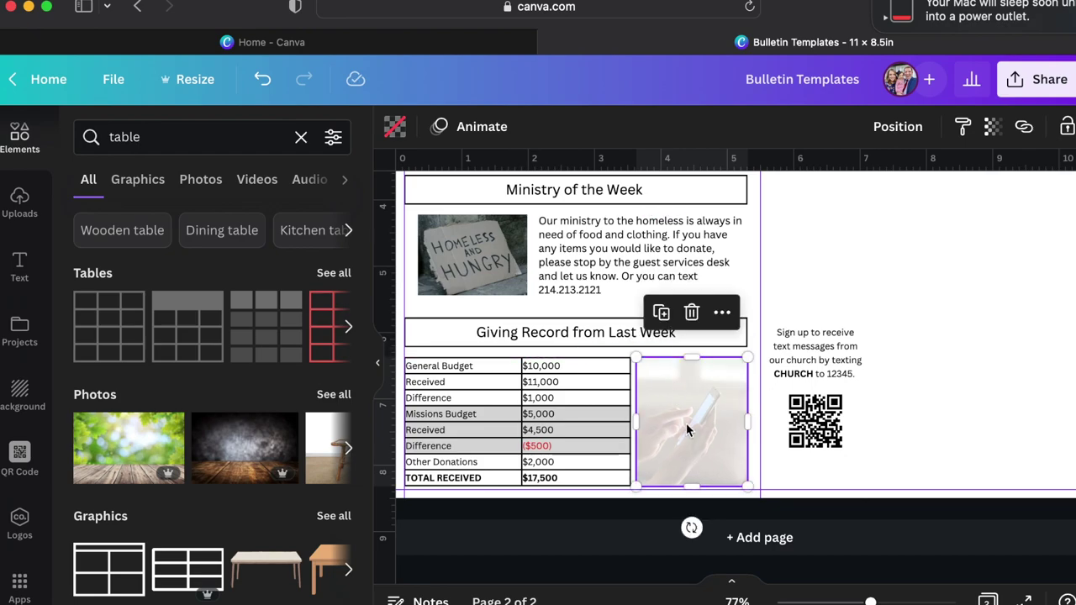
left_click(193, 139)
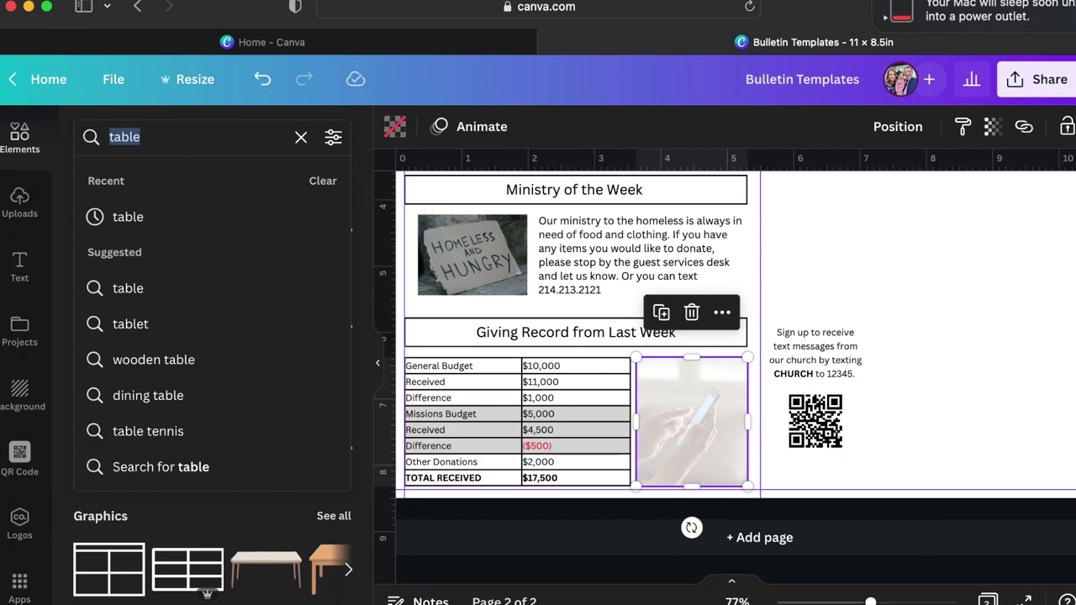
type("offering plate")
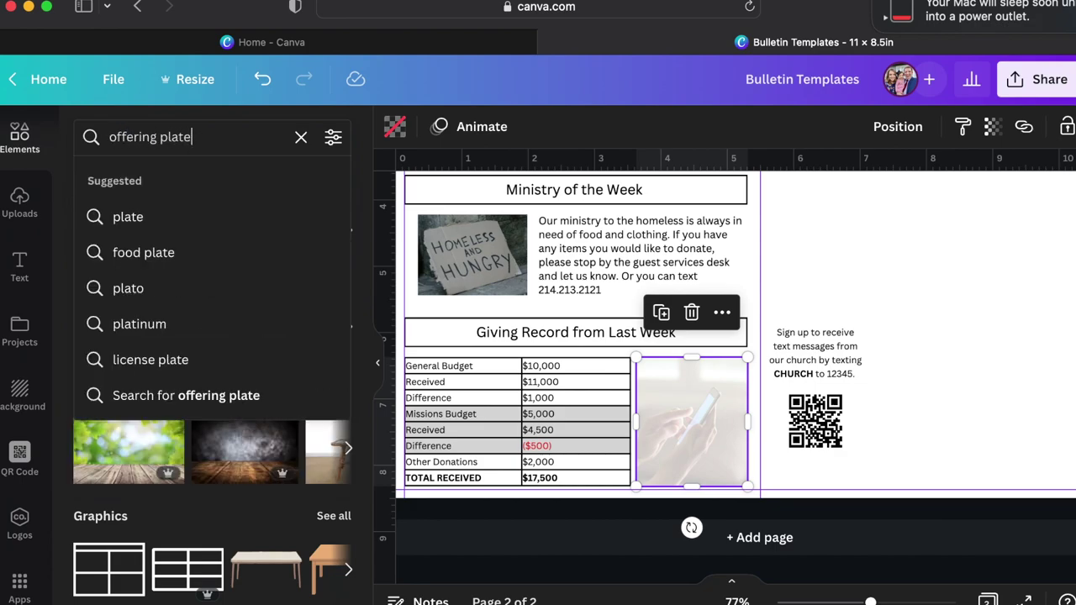
Drop the gold offering plate photo into the card frame and place the QR code and sign-up text on it.
key("Return")
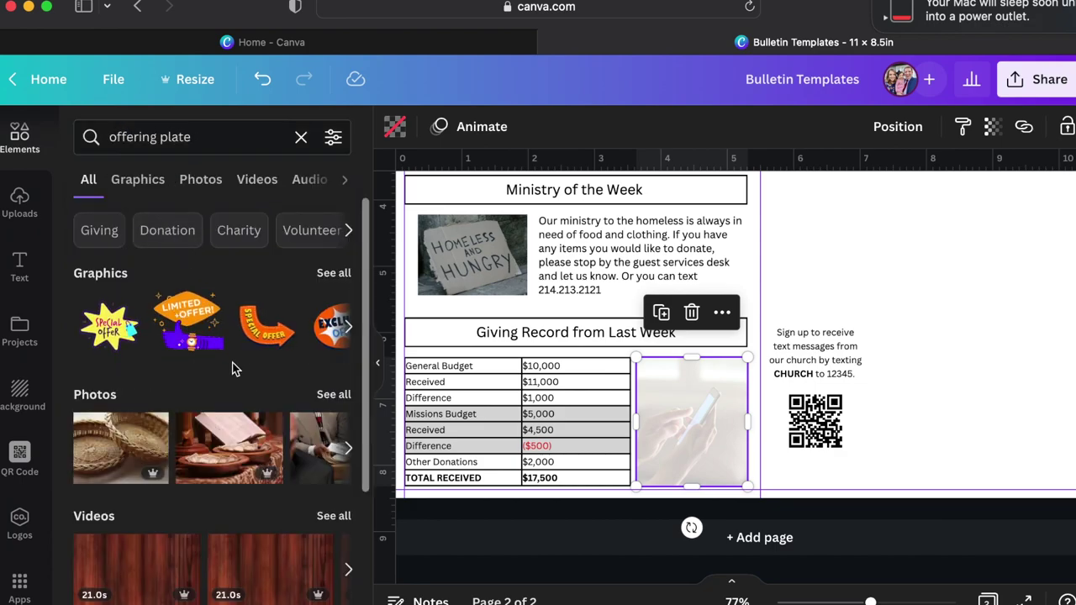
left_click(334, 394)
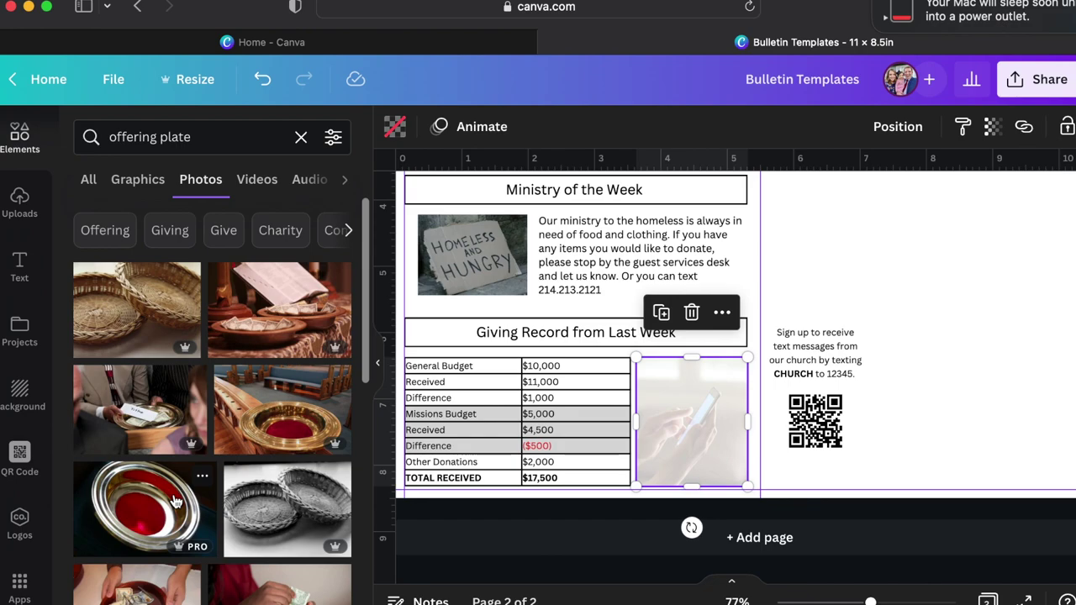
left_click_drag(274, 425, 680, 422)
left_click_drag(803, 433, 680, 452)
left_click_drag(825, 357, 706, 390)
left_click_drag(691, 445, 693, 453)
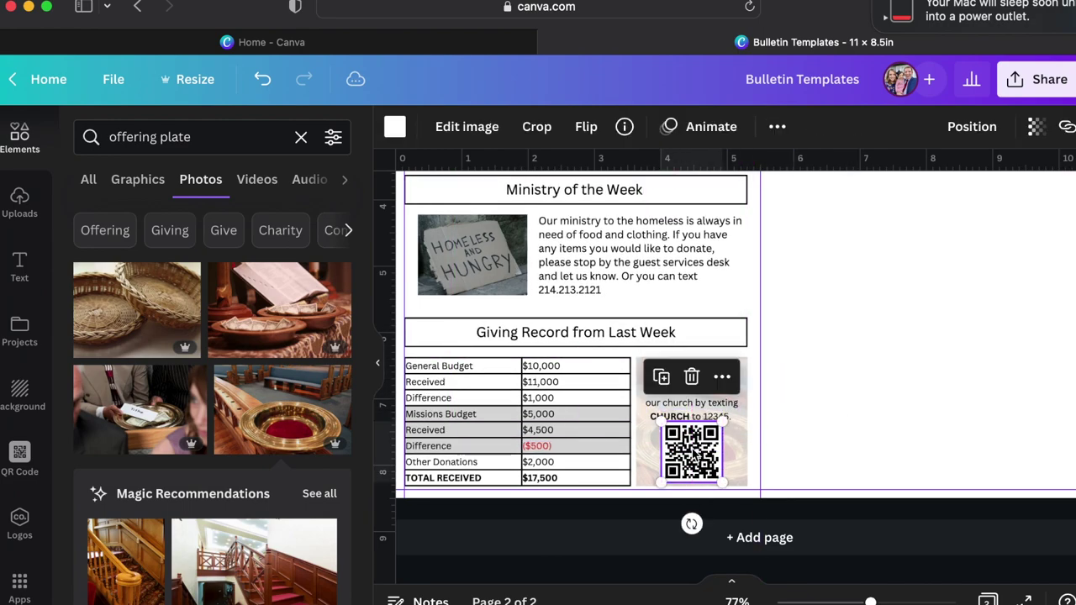
left_click(869, 457)
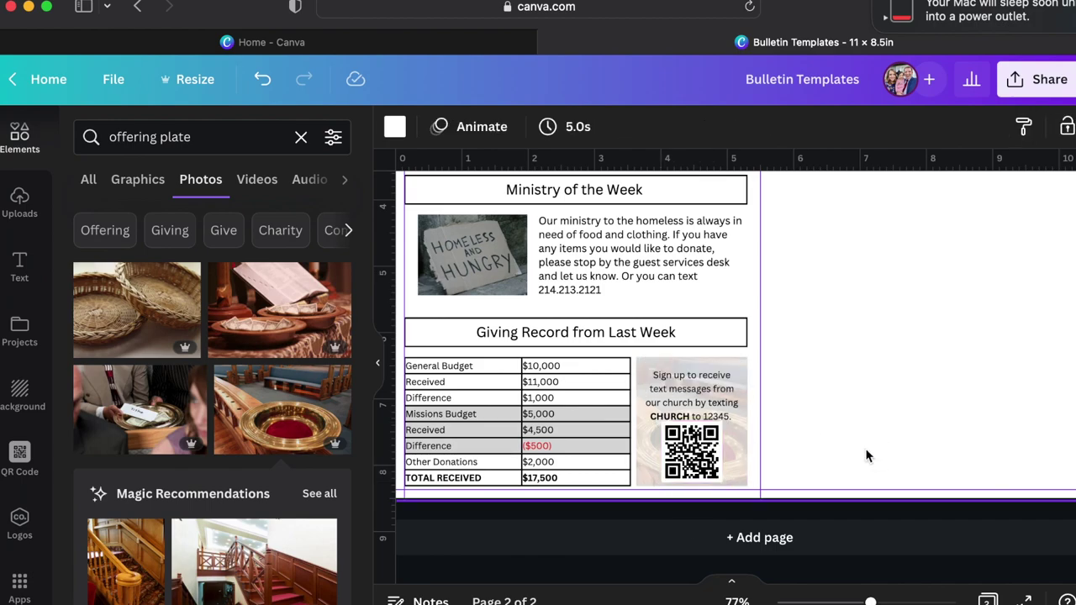
Replace the old QR code with a new one for yourgivinglink.com on the plate card.
left_click(690, 452)
key("Delete")
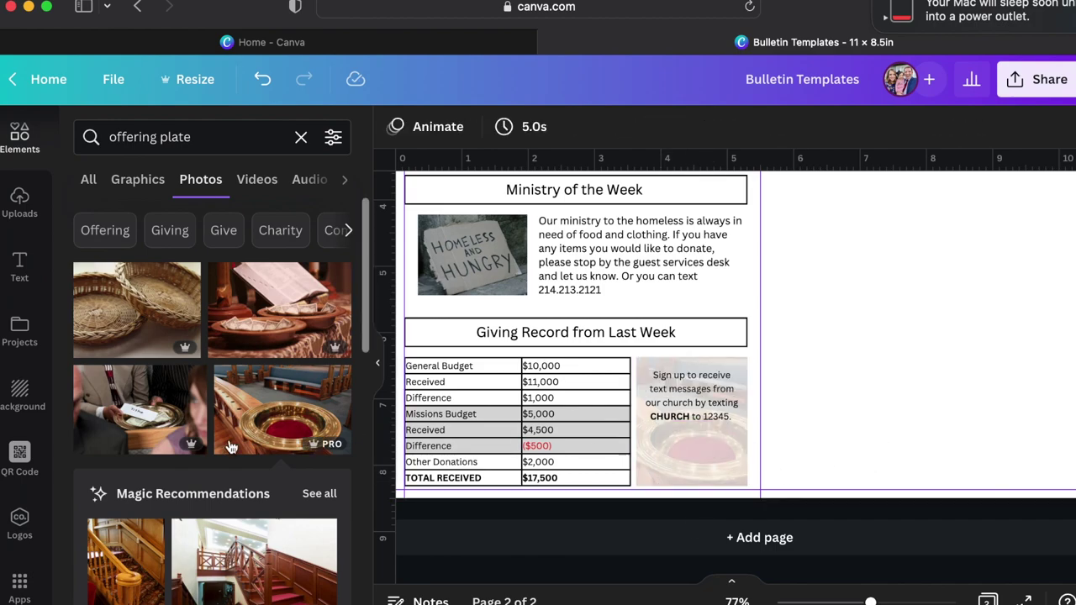
left_click(19, 458)
left_click(144, 274)
key("super+a")
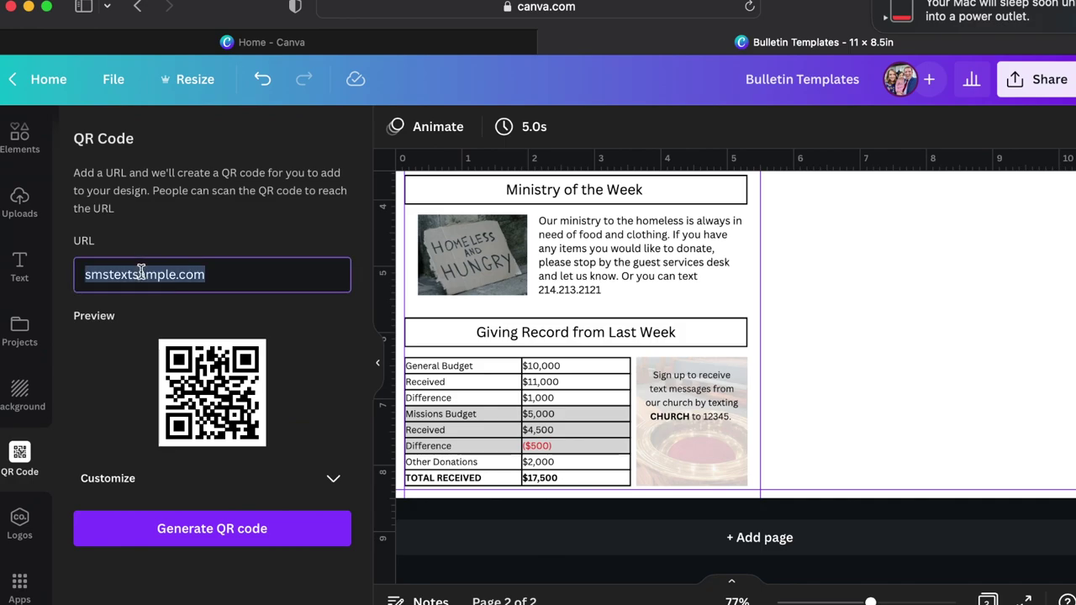
type("your giving")
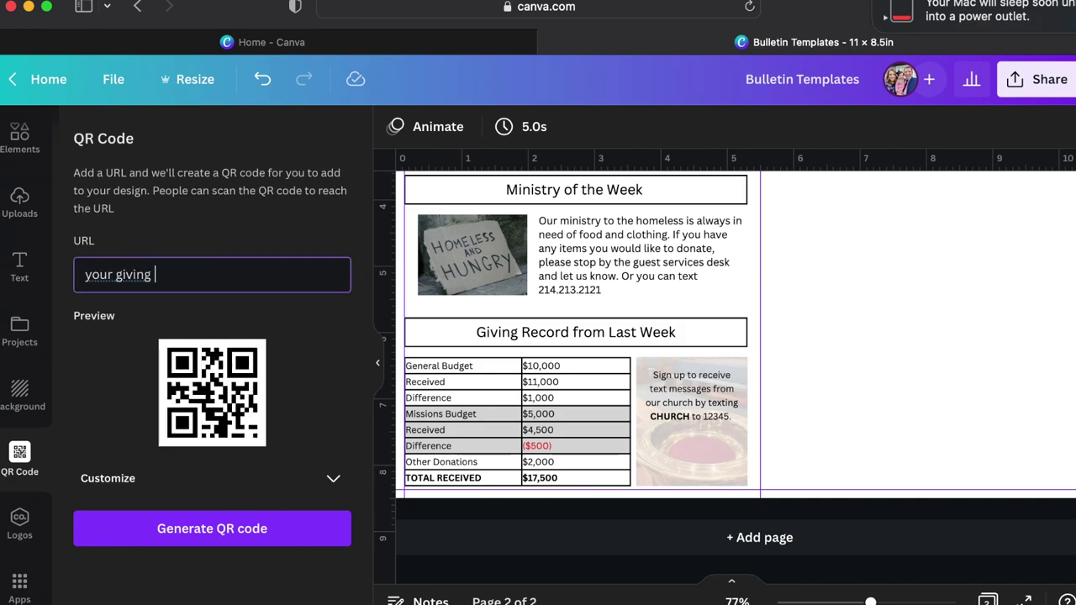
key("BackSpace")
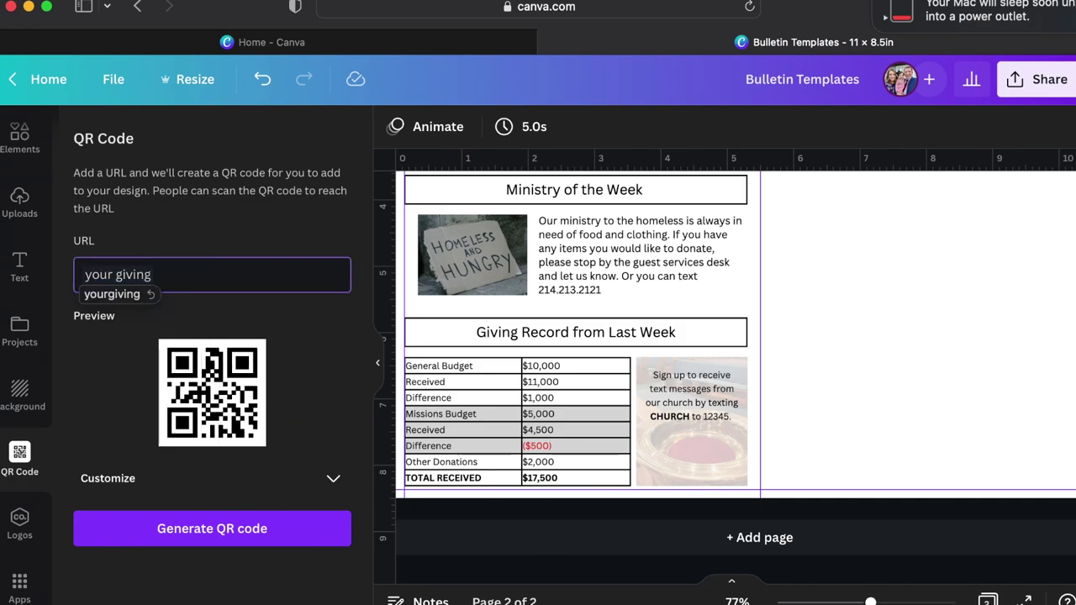
type("link.com")
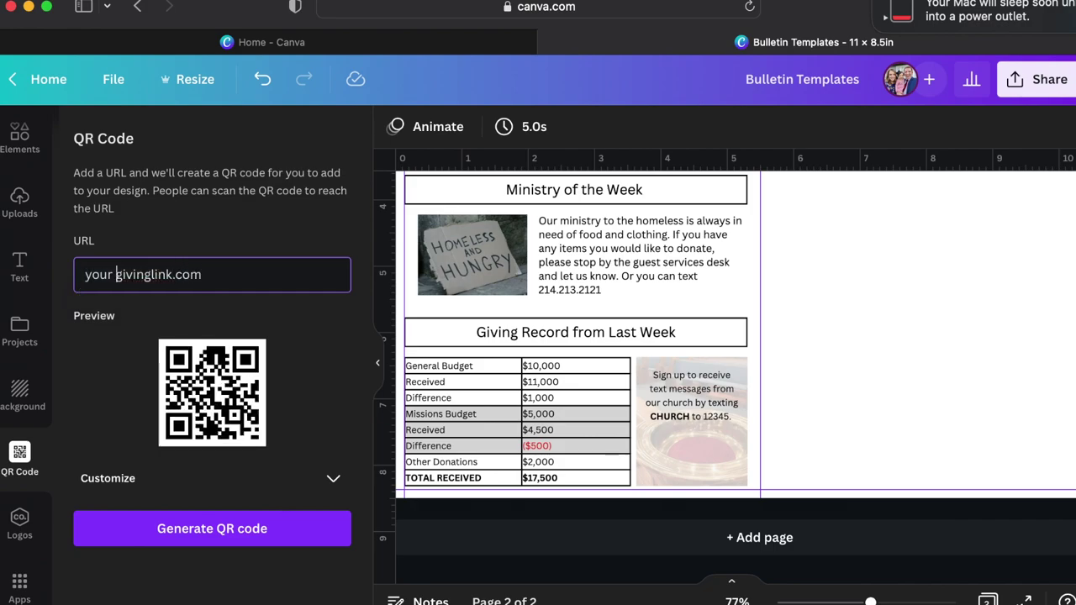
key("BackSpace")
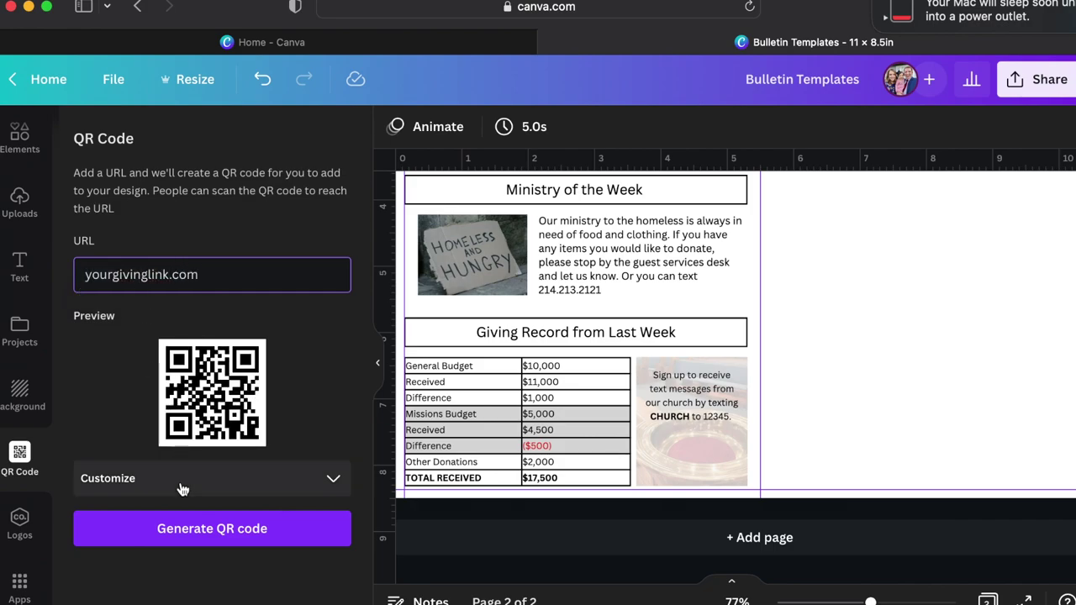
left_click(196, 538)
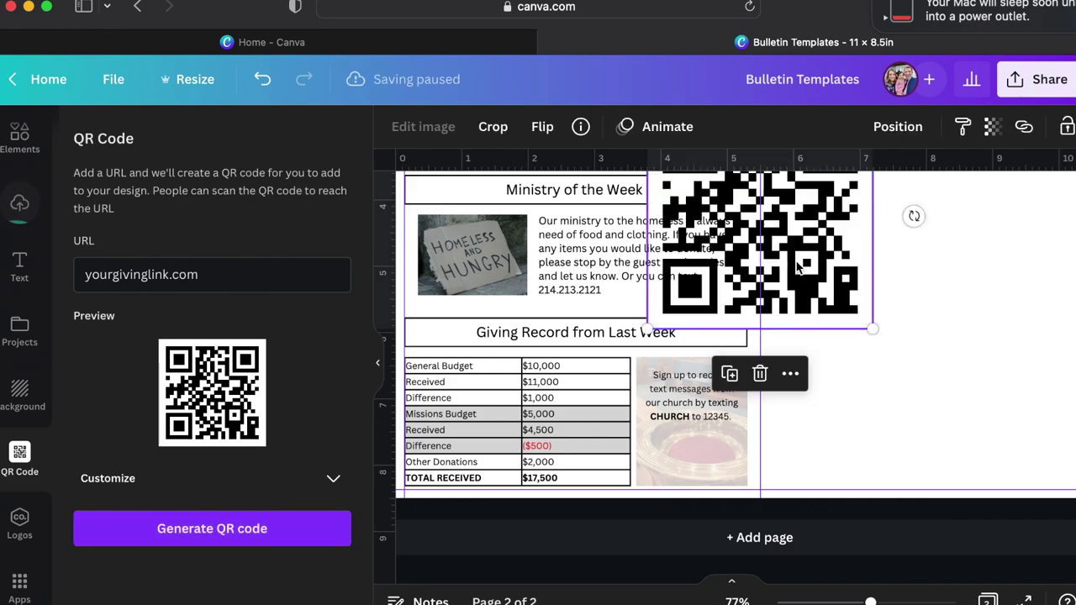
left_click_drag(861, 322, 691, 453)
Change the caption to 'Set up recurring or one-time giving online at ourchurchgiving.com or by scanning below.'.
double_click(690, 395)
type("Set up")
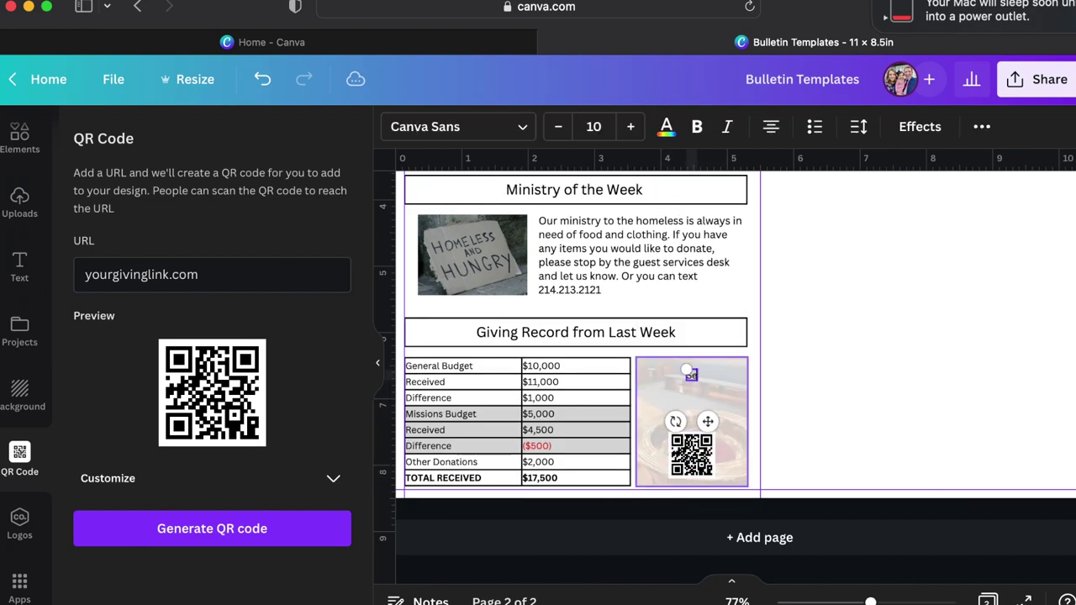
type(" recurring or one-time giving online a")
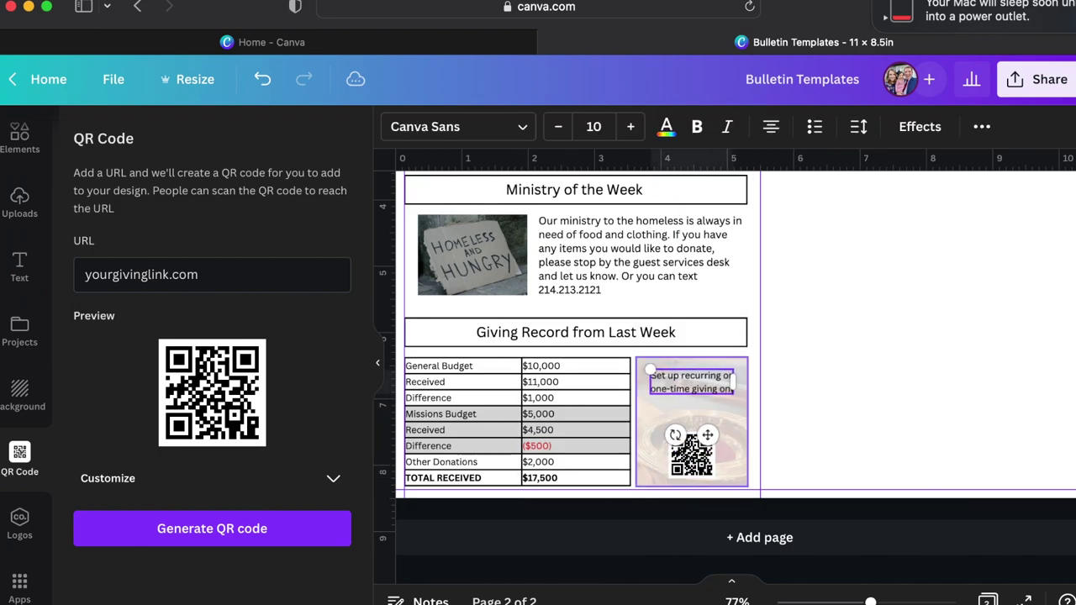
type("ourchurch")
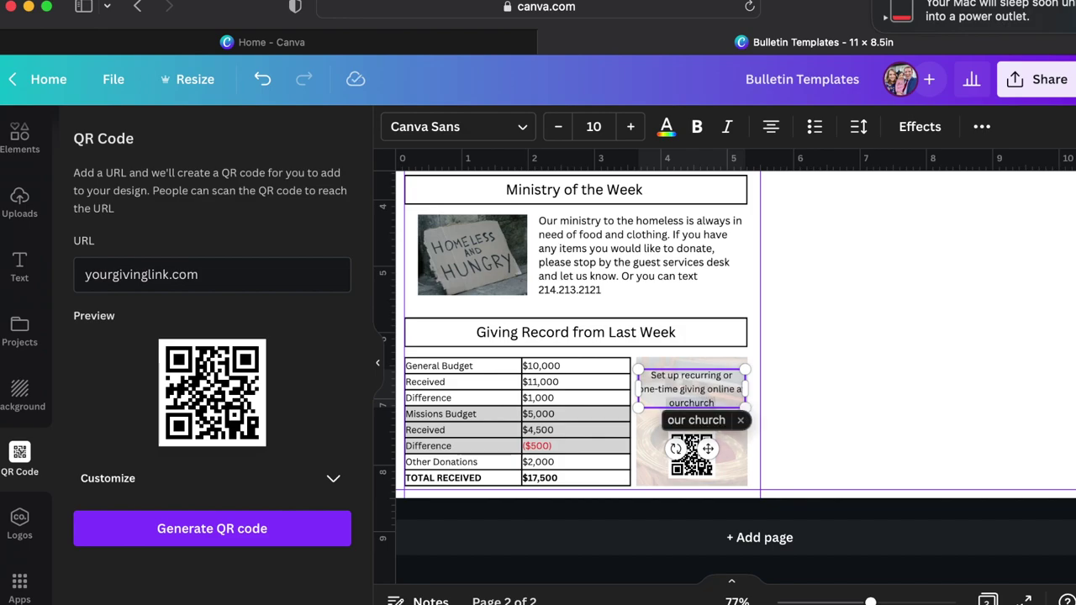
type("giving.com")
key("Return")
type("or")
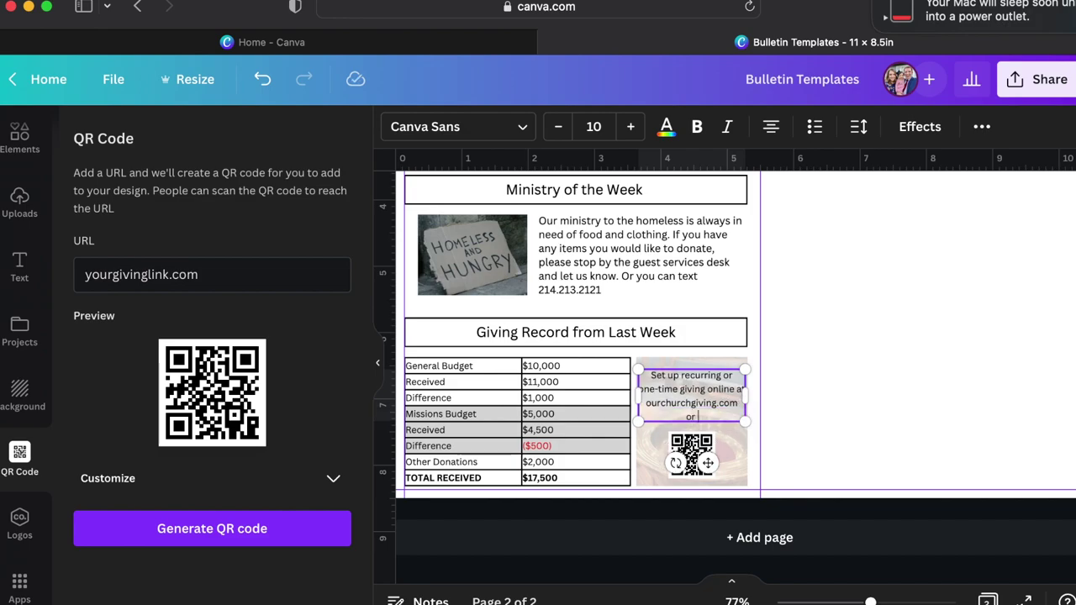
type(" by scanning below.")
left_click(818, 403)
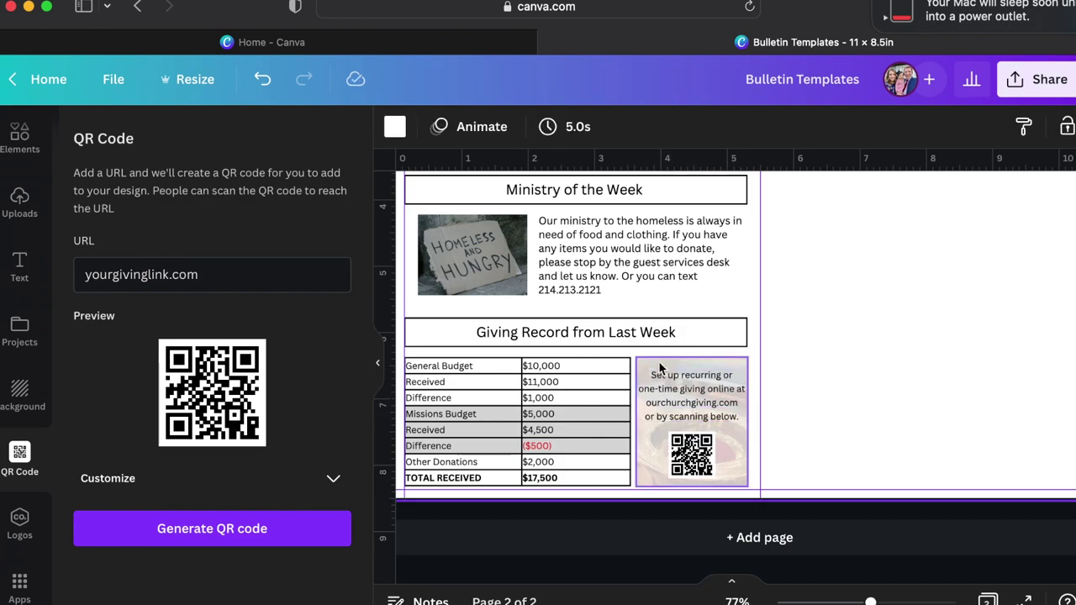
scroll(875, 357, "down", 3)
scroll(875, 357, "up", 5)
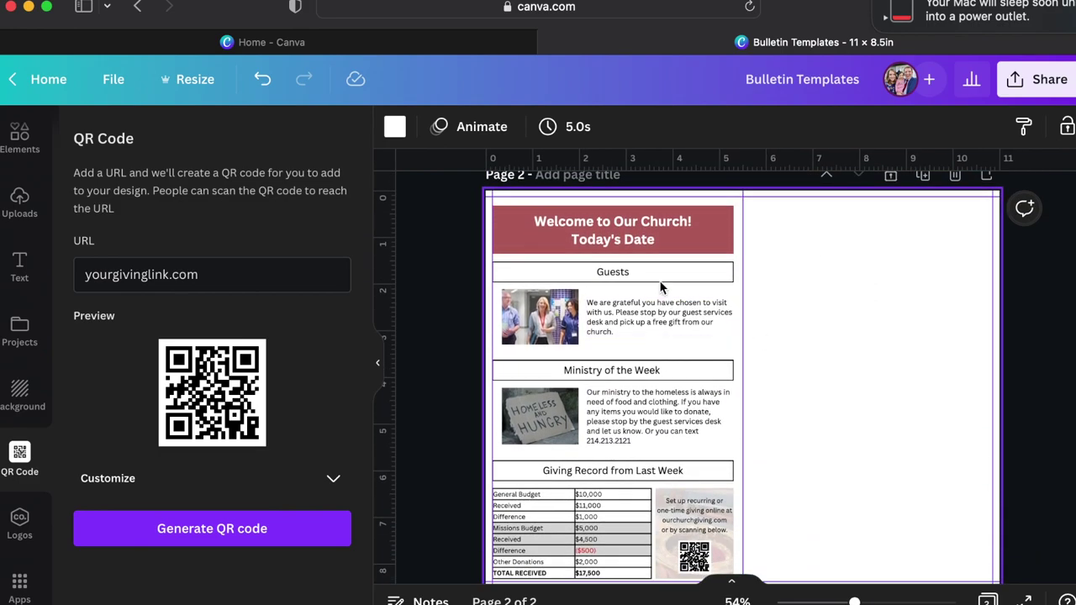
left_click(660, 282)
Option-drag a copy of the Guests section to the top of the right column and edit its heading.
left_click(635, 311)
left_click(635, 312)
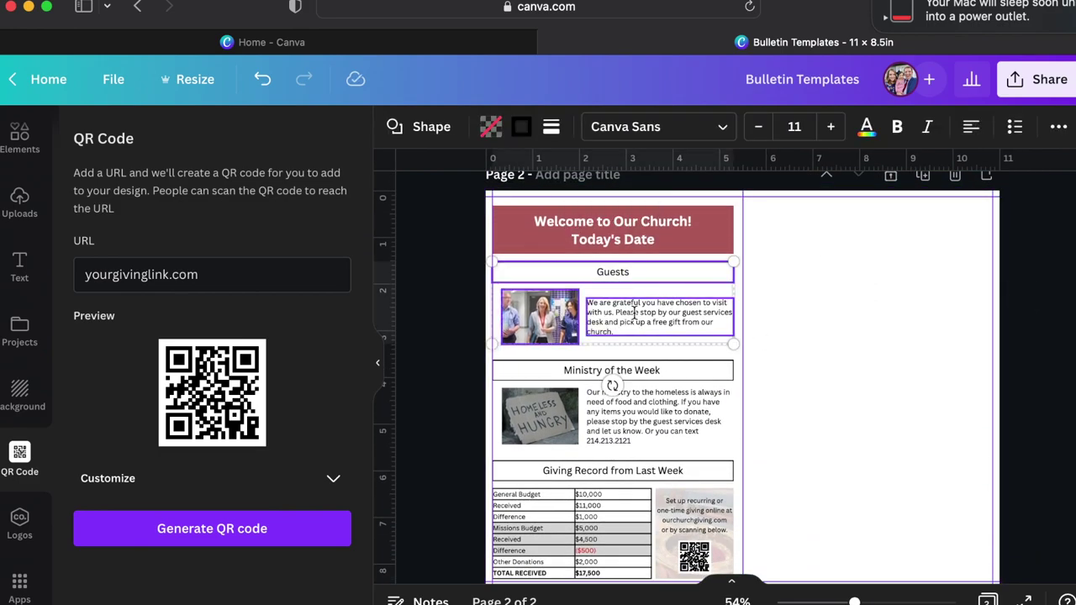
left_click_drag(635, 312, 642, 319)
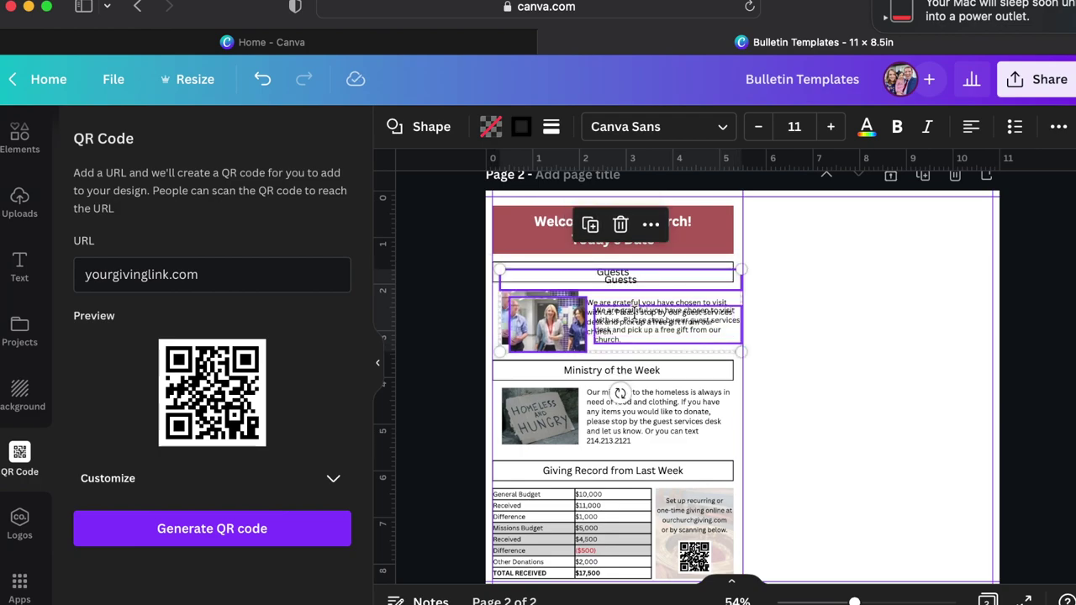
left_click_drag(565, 326, 813, 266)
left_click(884, 359)
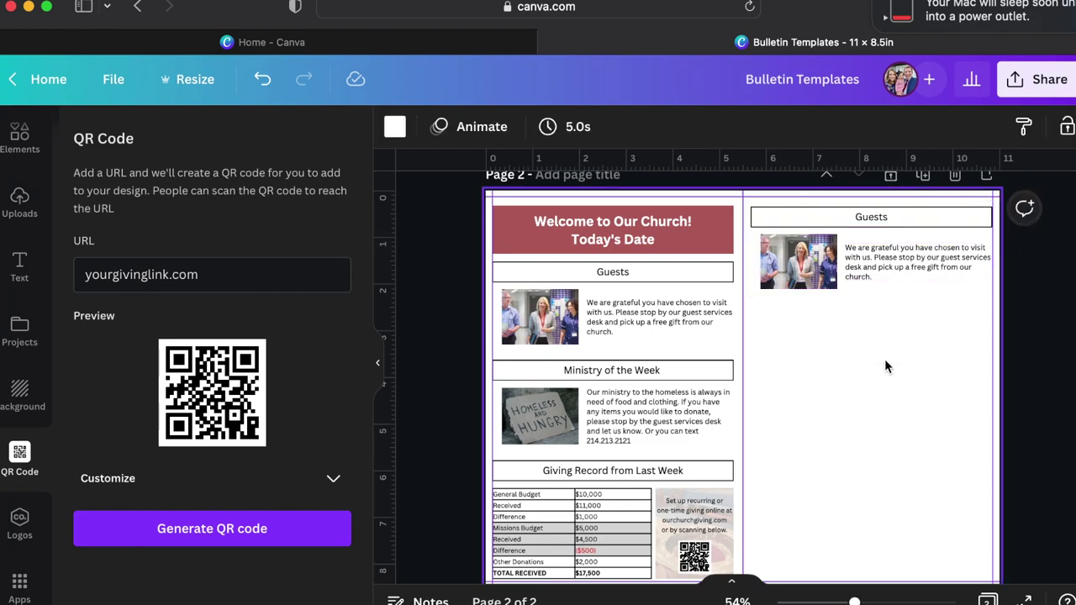
double_click(883, 216)
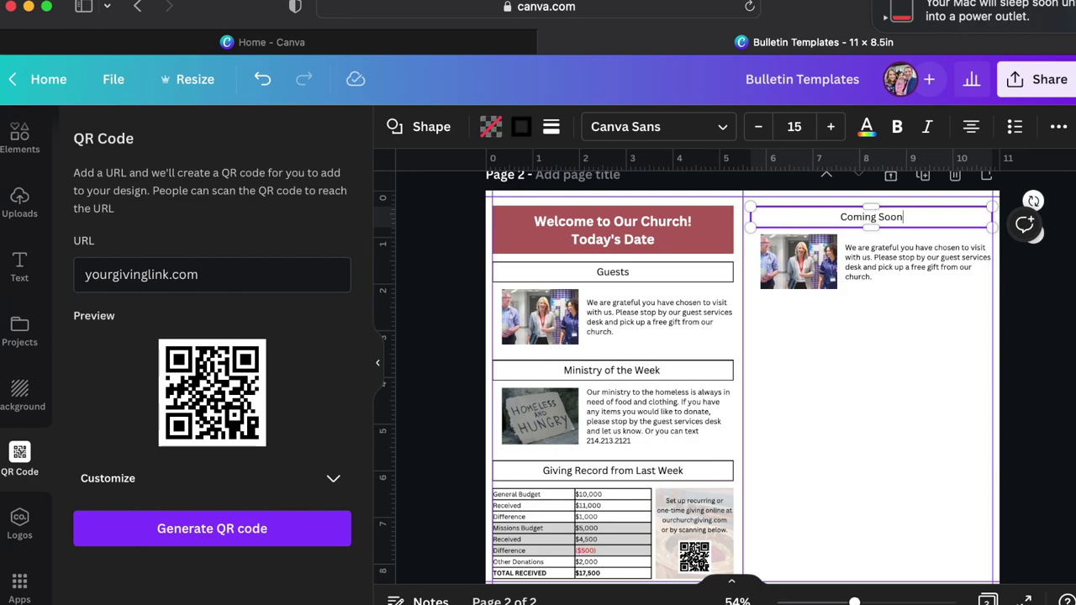
scroll(871, 317, "up", 5)
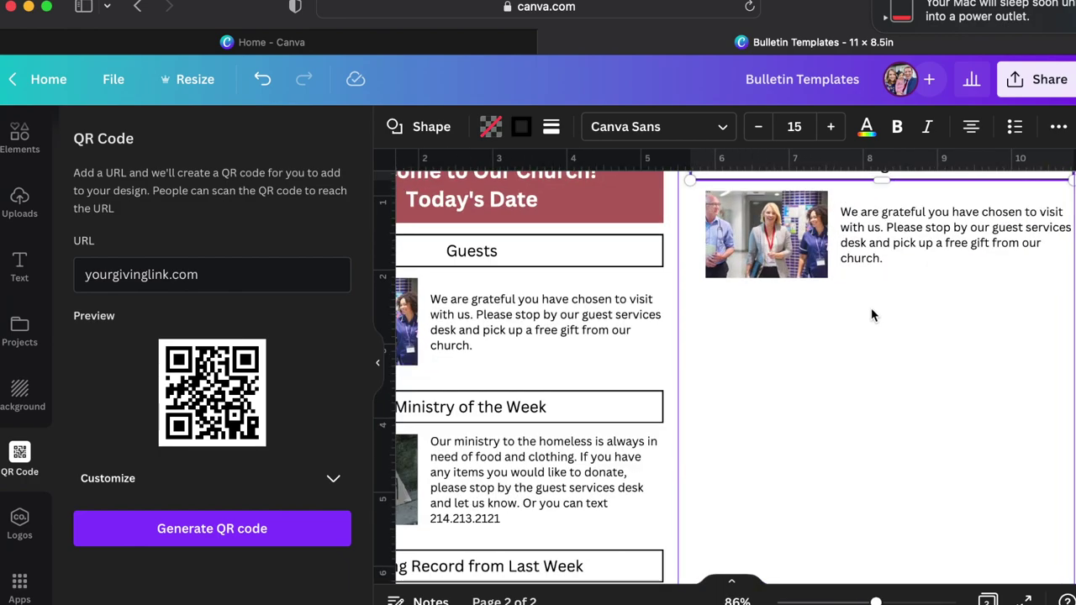
Replace the paragraph with 'Next Event Title', 'Event Date' and a placeholder description mentioning sign-up details.
scroll(871, 314, "up", 2)
left_click(856, 306)
double_click(855, 306)
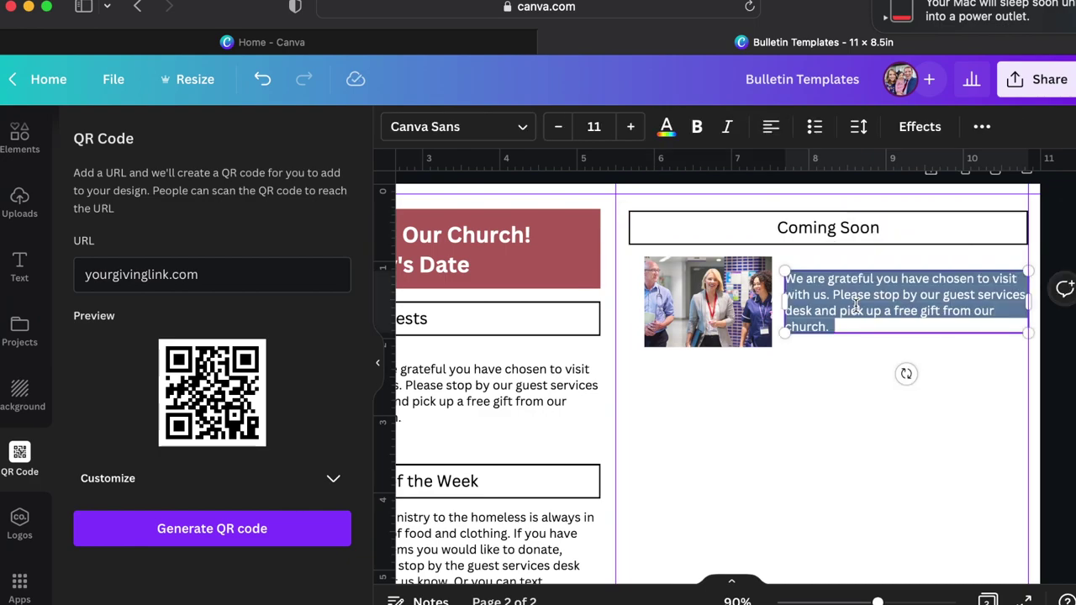
type("Next Event Title")
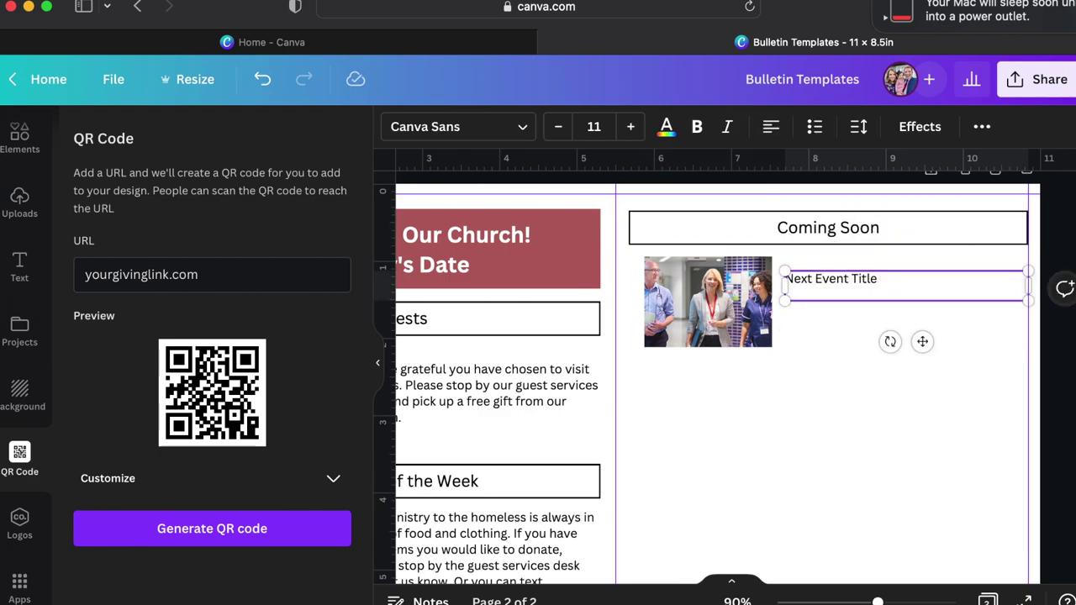
key("Return")
type("Event Date")
key("Return")
type("Here i")
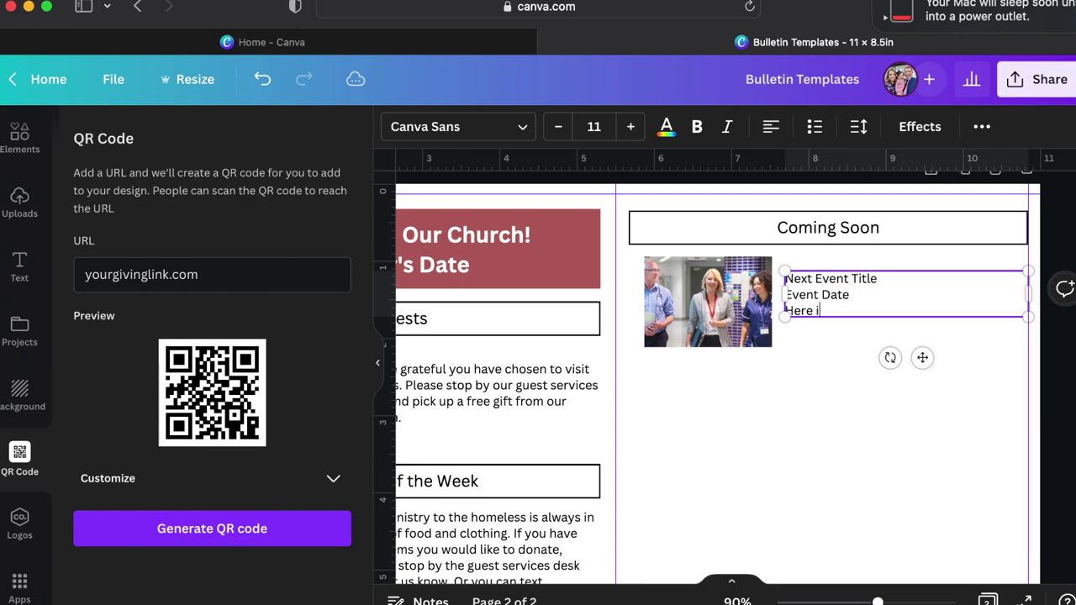
type("s where we put the descritp")
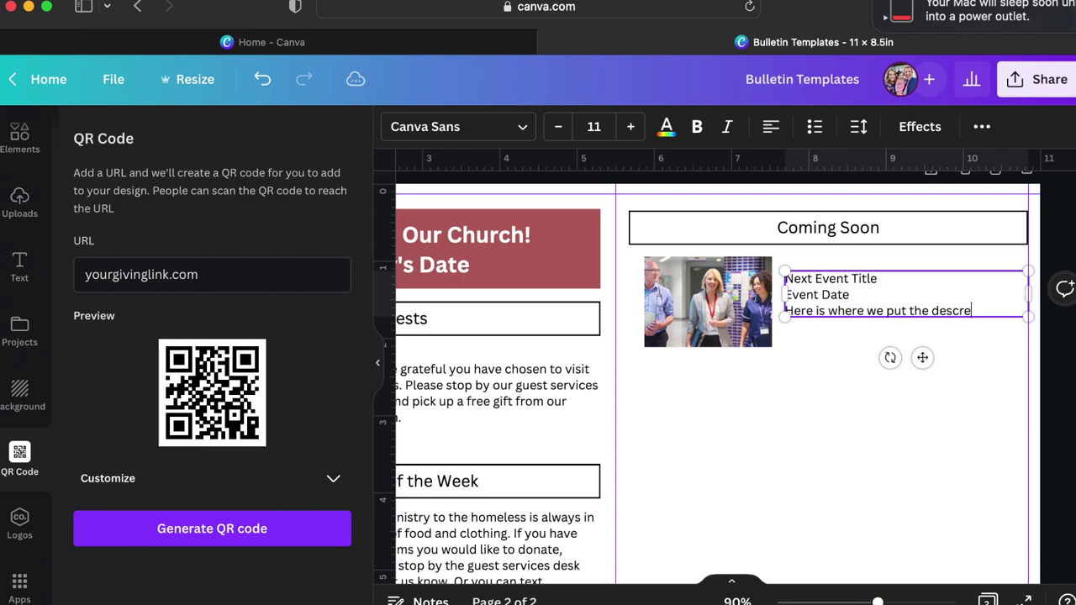
key("BackSpace")
key("BackSpace")
type("ption of the event that")
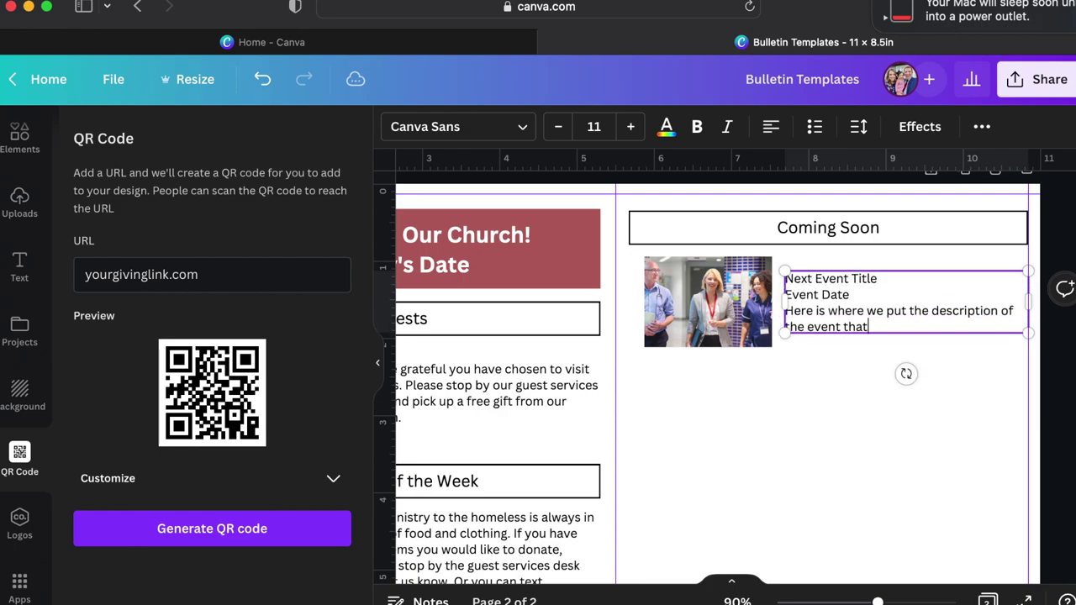
type(" is coming up. We include si")
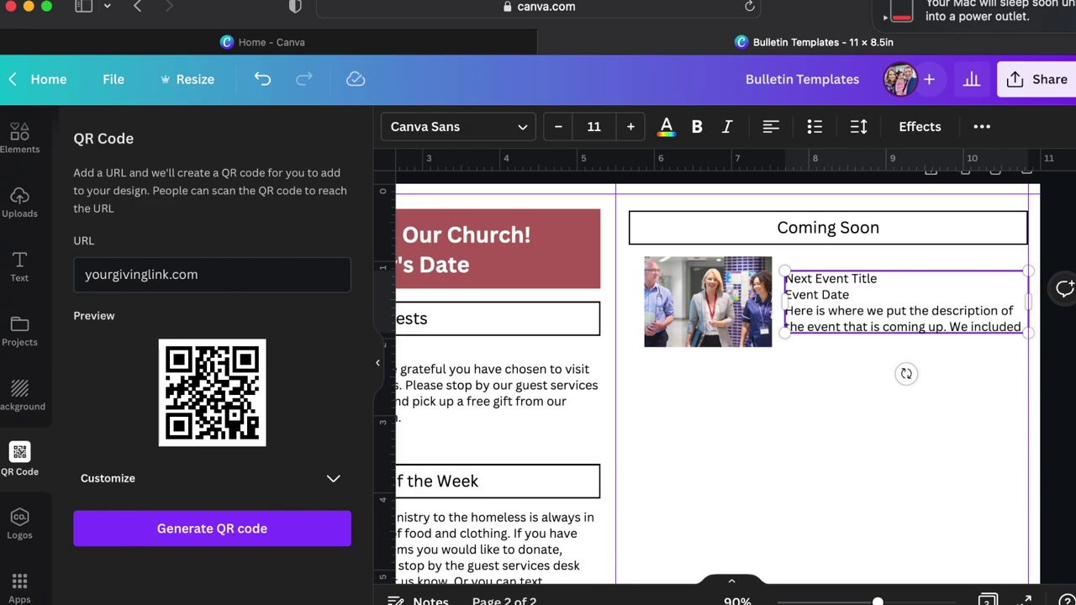
type("gn up details")
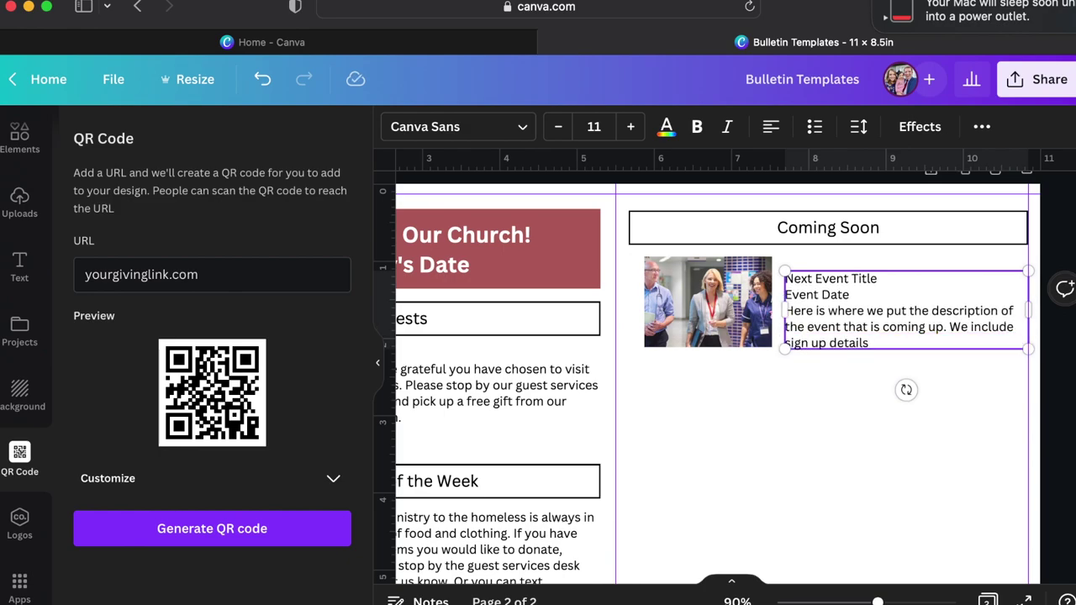
type(".")
Bold the title and date lines, nudge the text box up, and return to the photo search.
left_click_drag(850, 294, 785, 279)
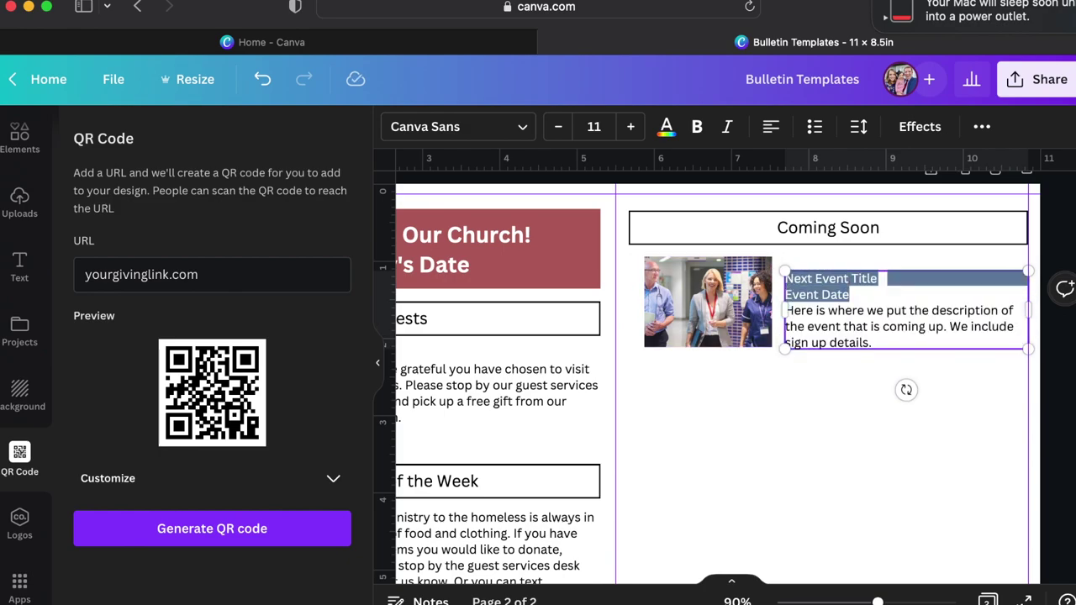
left_click(697, 126)
left_click(785, 420)
left_click_drag(829, 321, 828, 312)
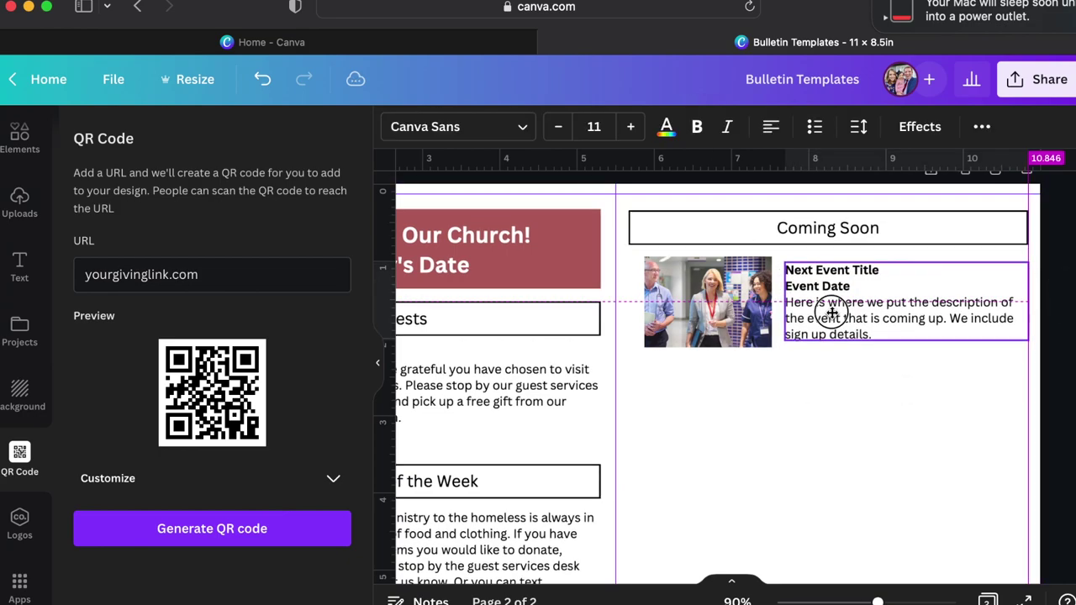
left_click(20, 201)
left_click(20, 137)
left_click(213, 137)
Fill the event frame with a cropped youth soccer photo from a 'youth game' search, then duplicate the entry below.
triple_click(213, 137)
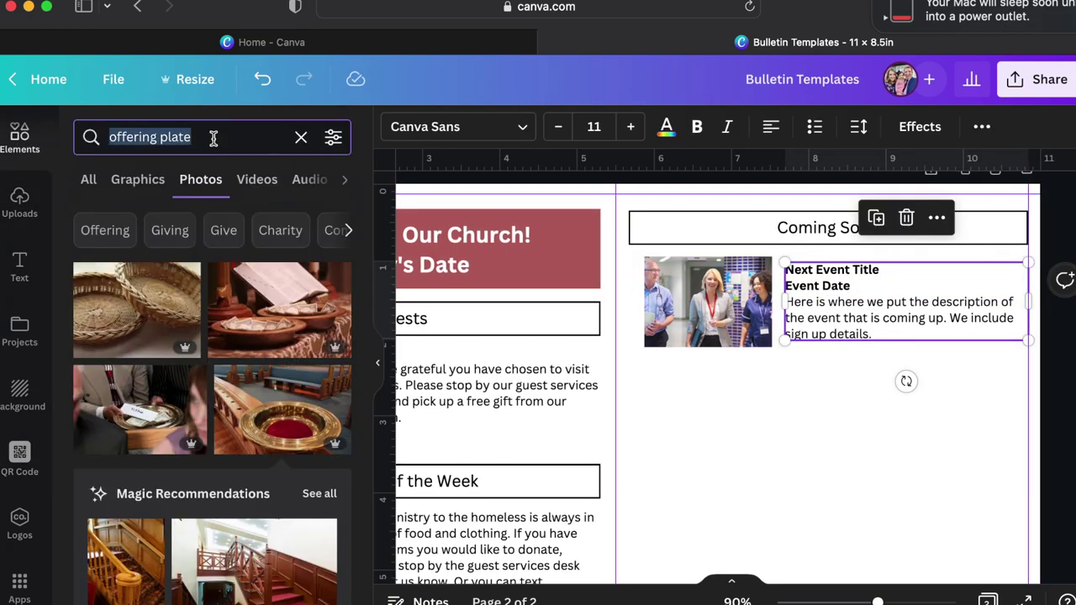
type("youth")
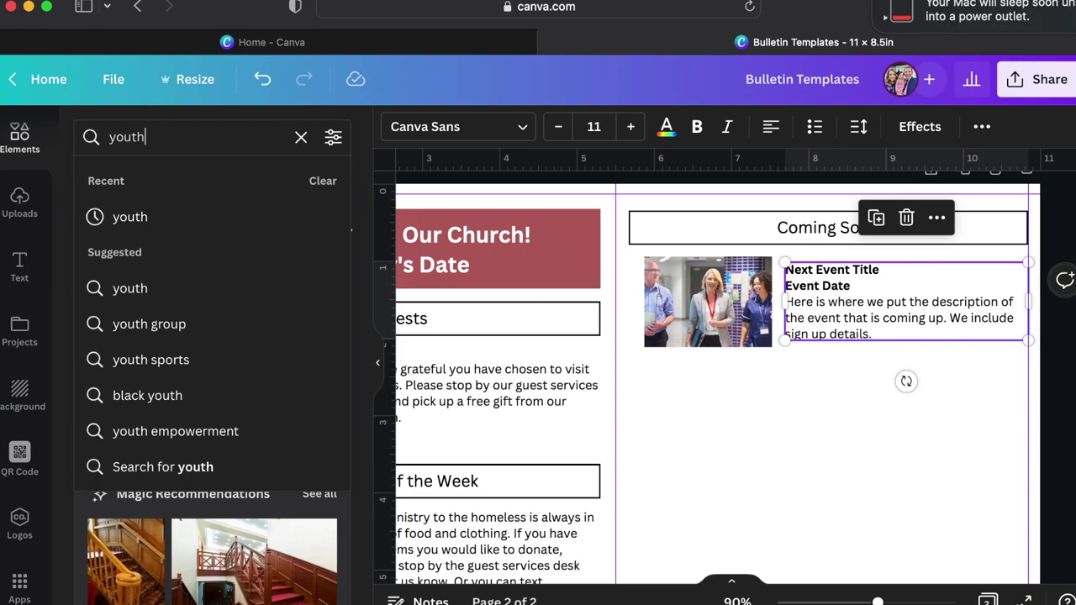
type(" game")
key("Return")
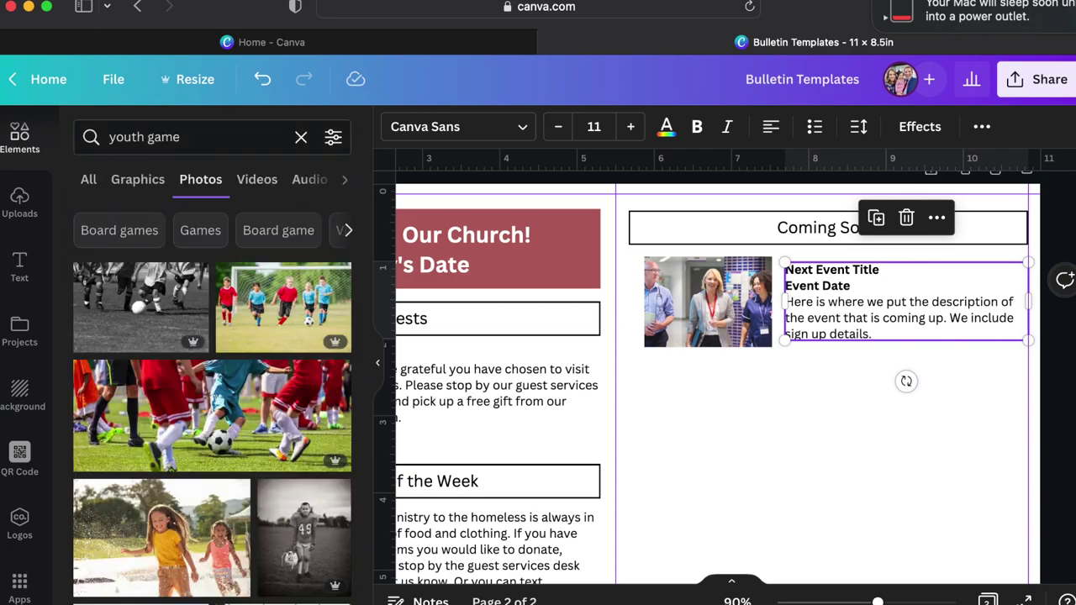
left_click_drag(247, 445, 689, 306)
double_click(689, 305)
left_click_drag(822, 352, 752, 314)
left_click(797, 454)
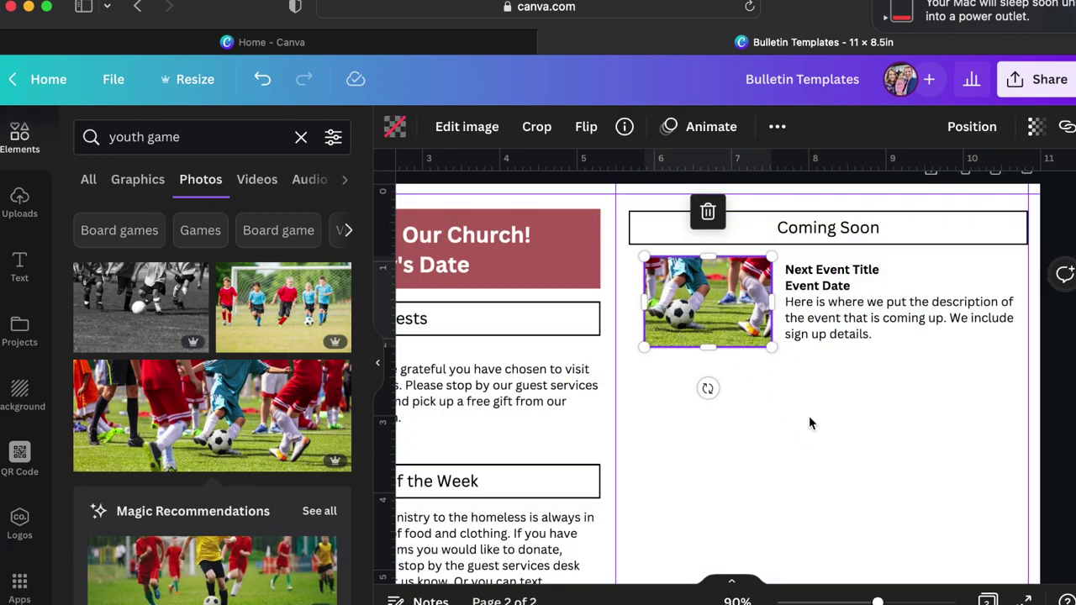
left_click_drag(840, 376, 716, 417)
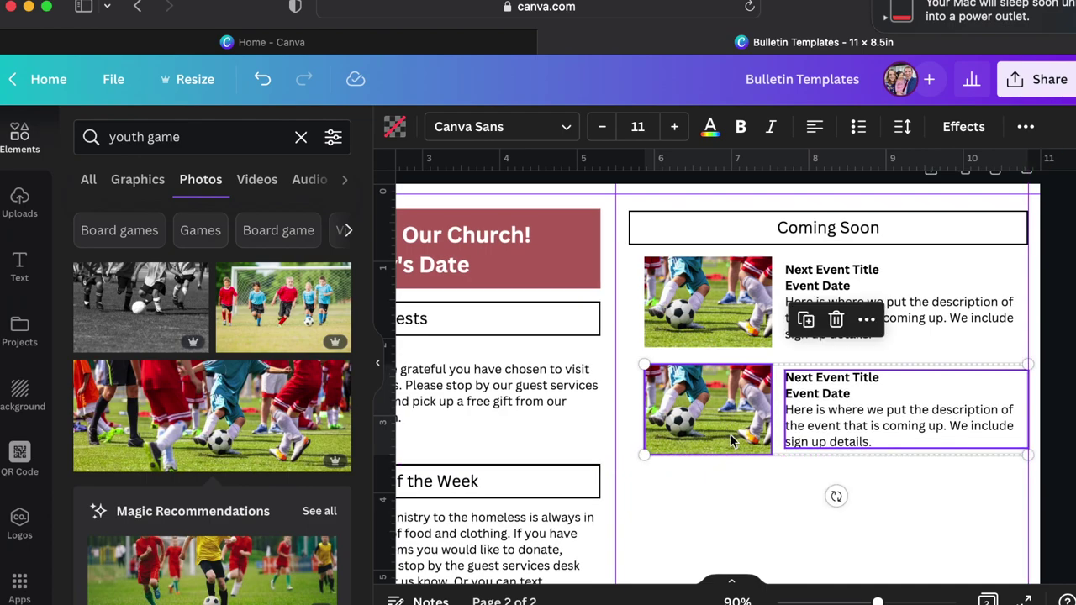
left_click(768, 485)
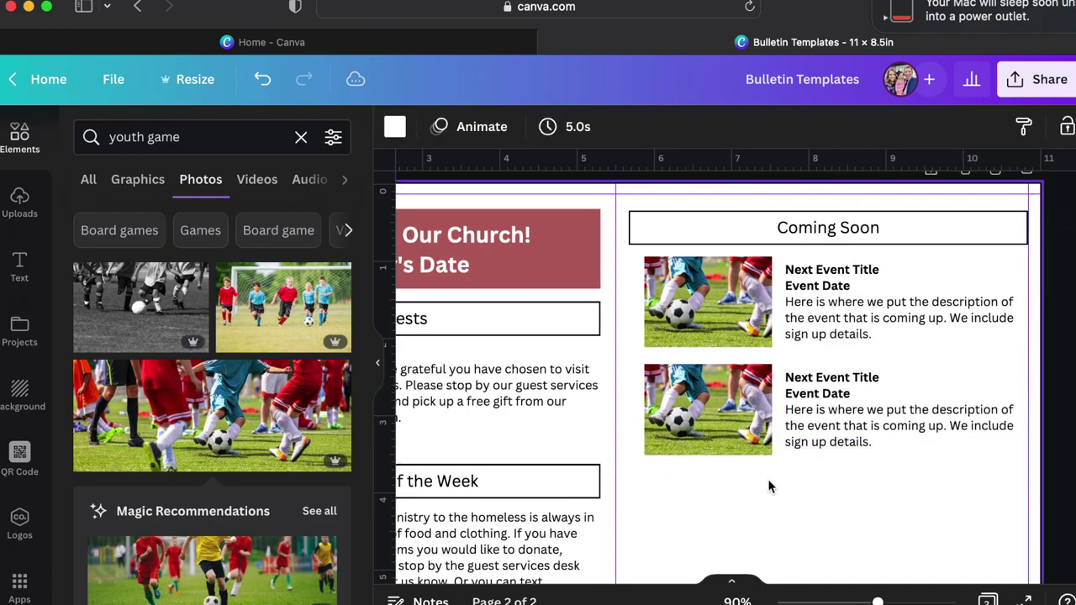
Search photos for 'food' and place a food photo in the second Coming Soon event's image.
left_click(239, 134)
type("food")
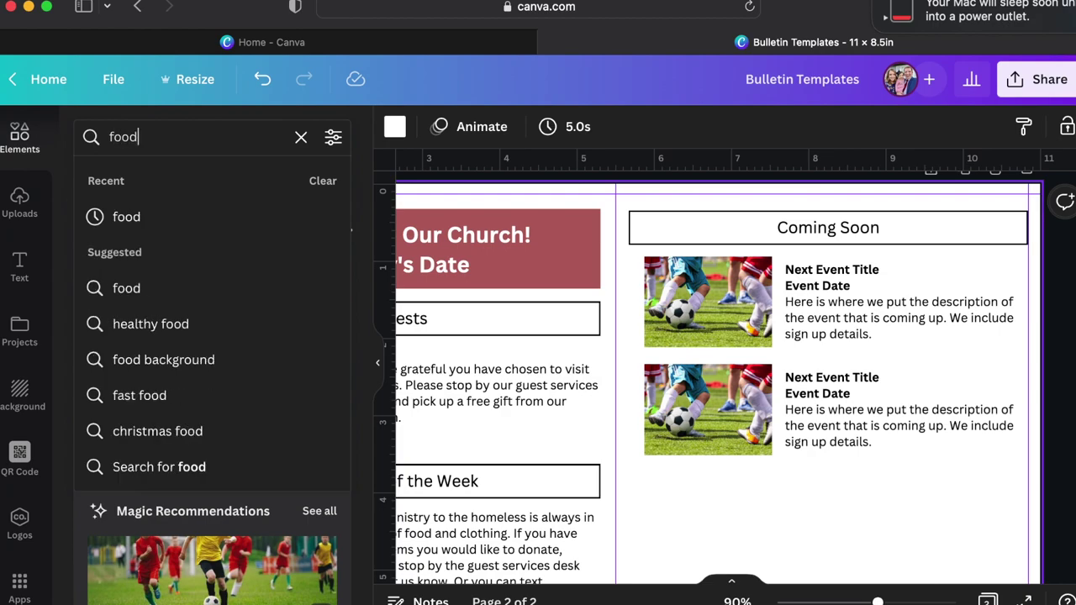
key("Return")
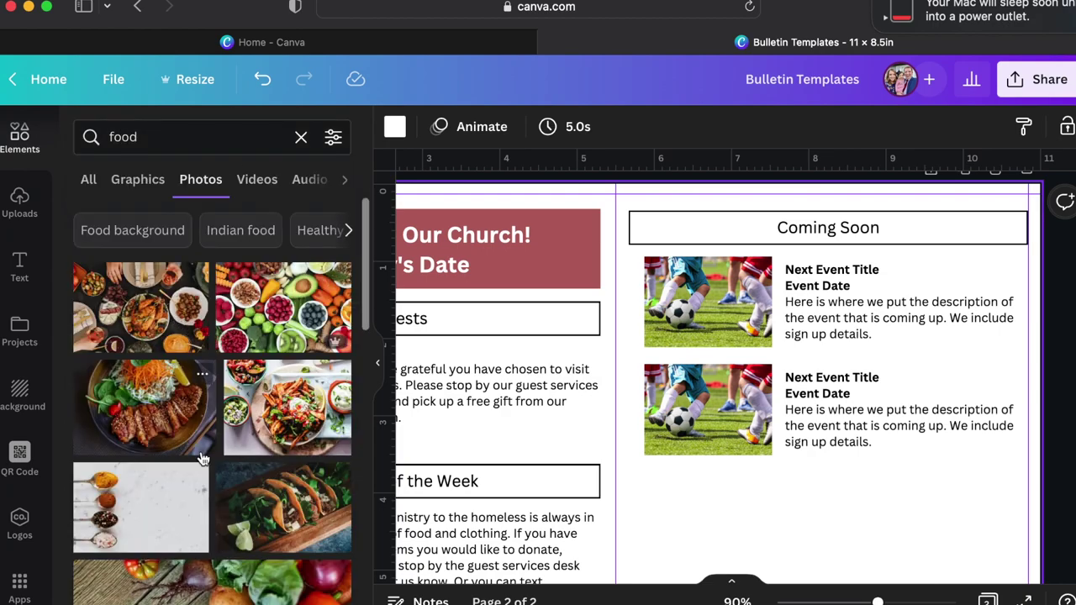
left_click(177, 431)
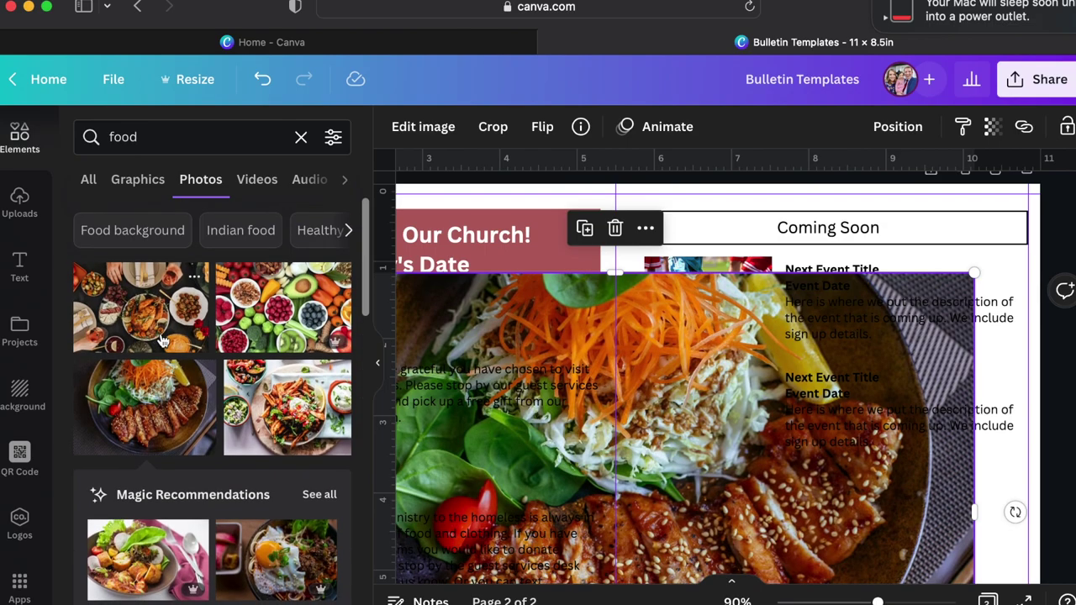
key("super+z")
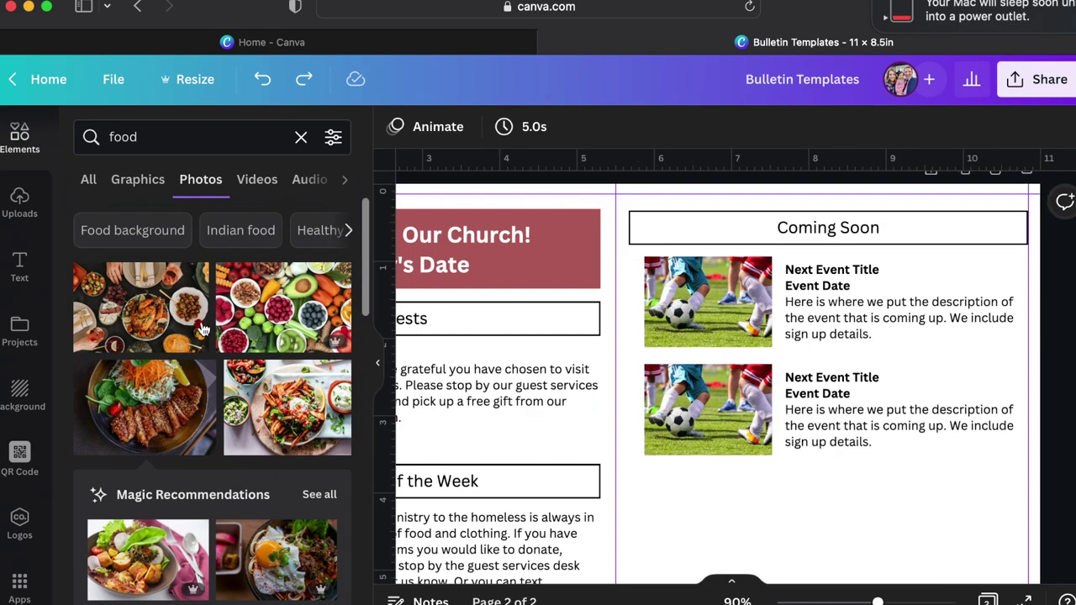
left_click_drag(531, 386, 715, 409)
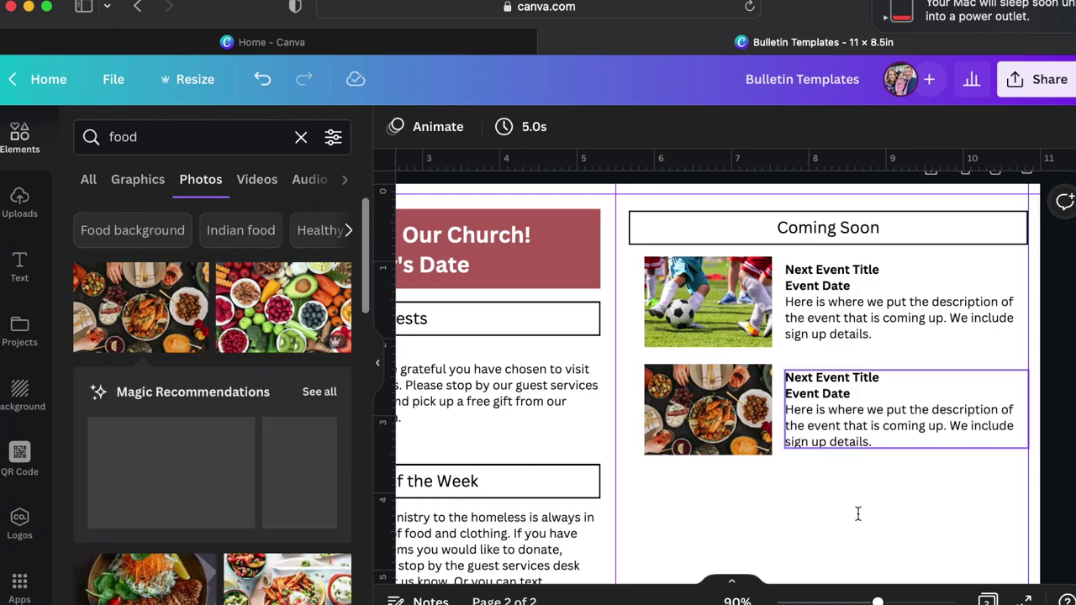
Duplicate the food event's photo and text to create a third event entry below.
left_click_drag(857, 512, 699, 517)
key("super+d")
scroll(699, 521, "down", 3)
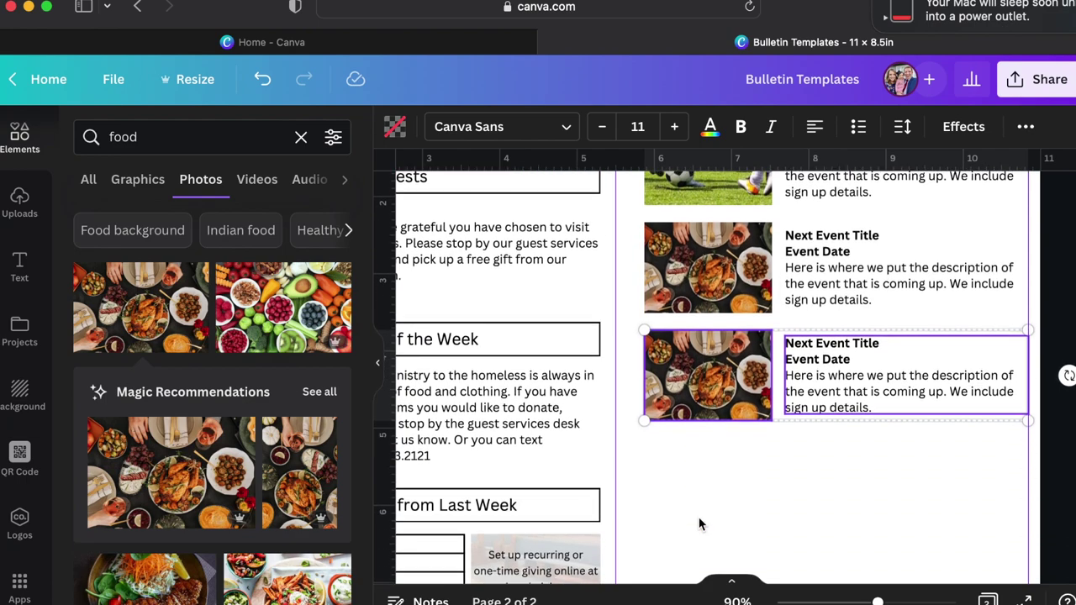
left_click(720, 482)
Search for 'piano' and put a piano-keys photo in the third event's image frame.
left_click(220, 141)
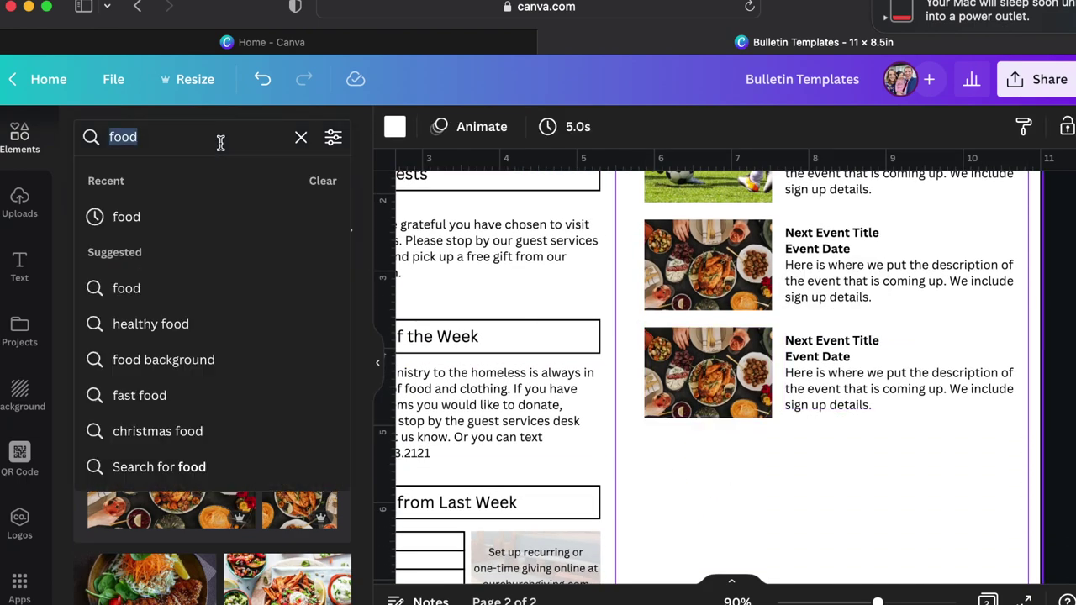
type("mu")
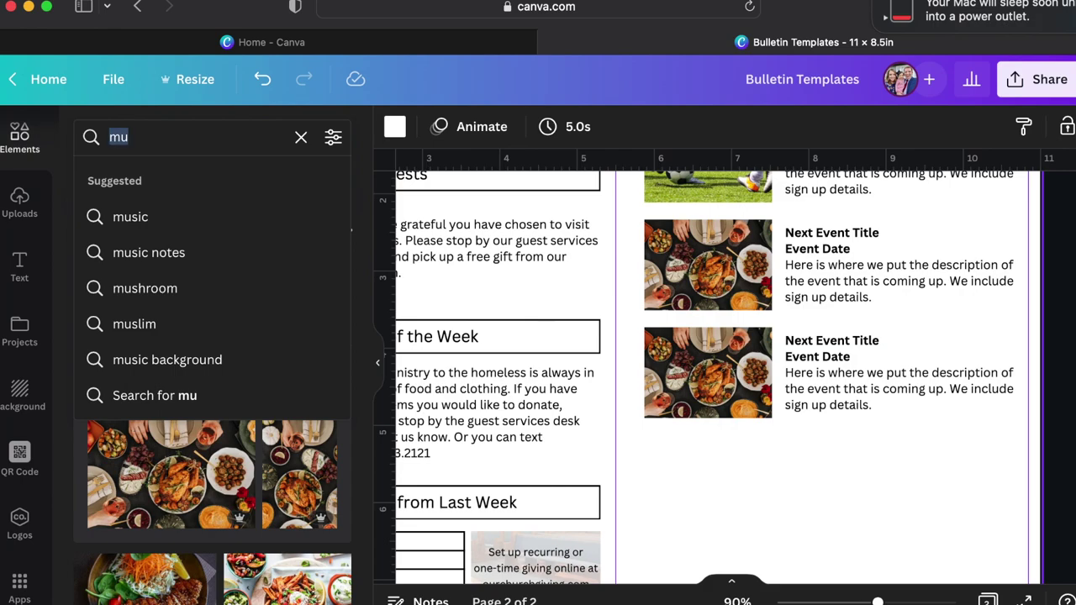
type("piano")
key("Return")
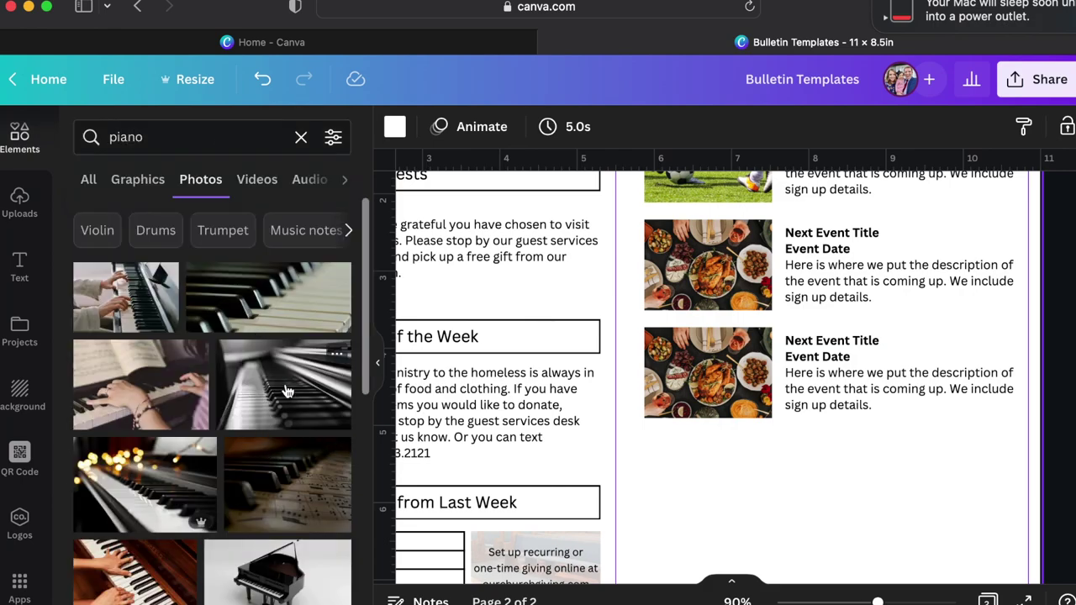
left_click_drag(152, 481, 696, 369)
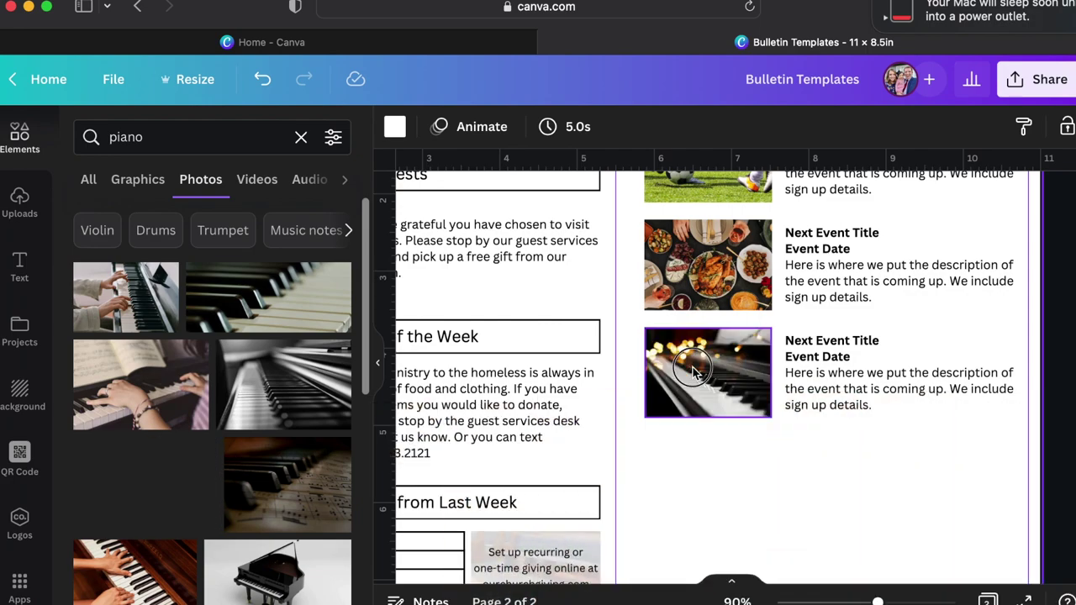
Duplicate the piano event entry and position the copy as a fourth event row.
left_click_drag(852, 463, 734, 381)
key("super+d")
left_click_drag(719, 425, 704, 479)
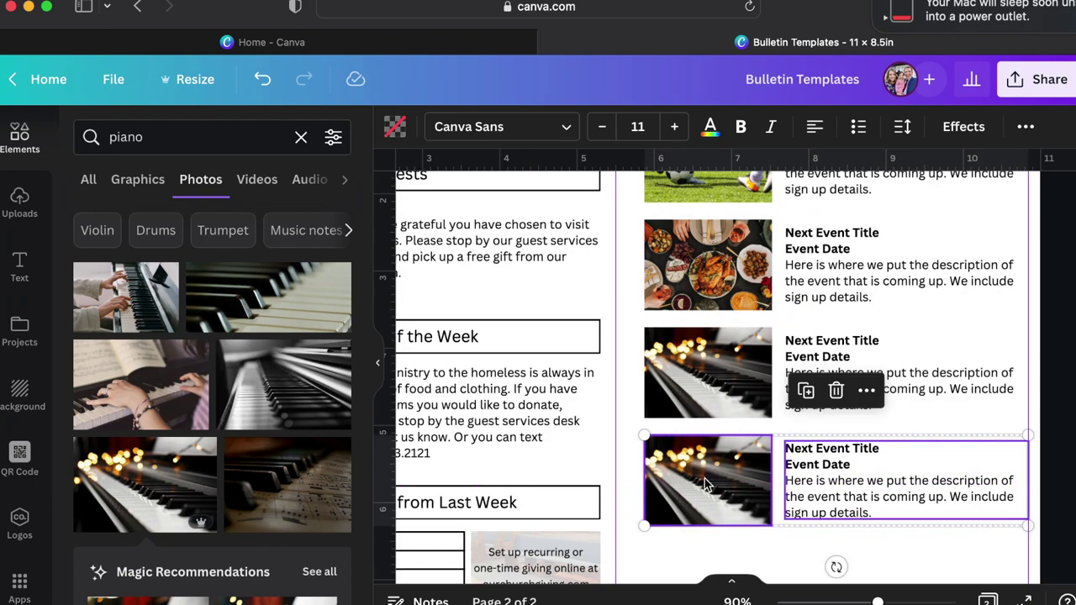
scroll(703, 484, "down", 3)
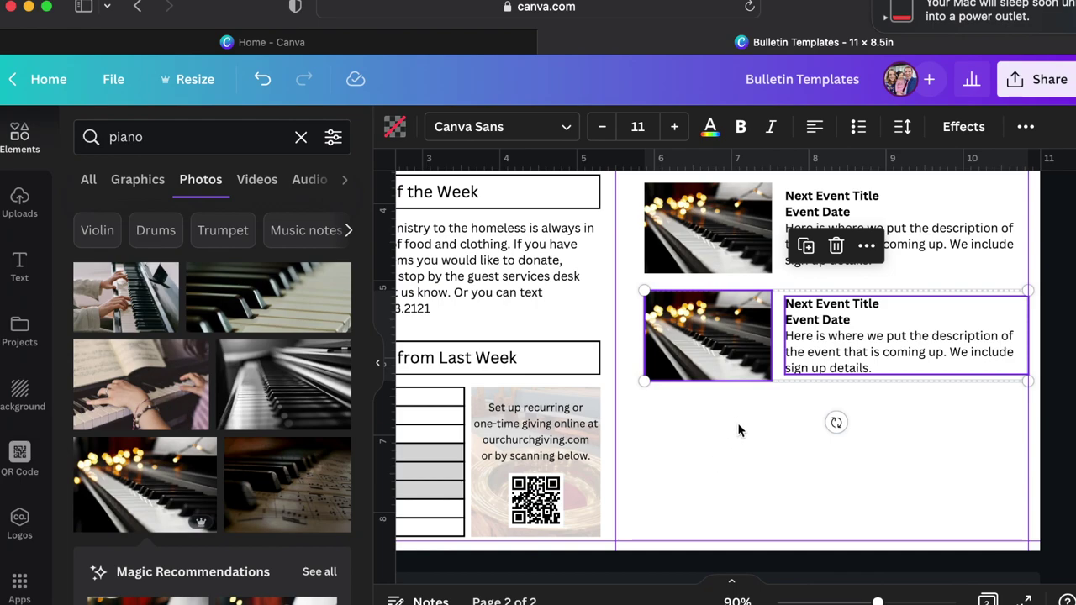
left_click(656, 429)
scroll(657, 427, "up", 1)
left_click(225, 139)
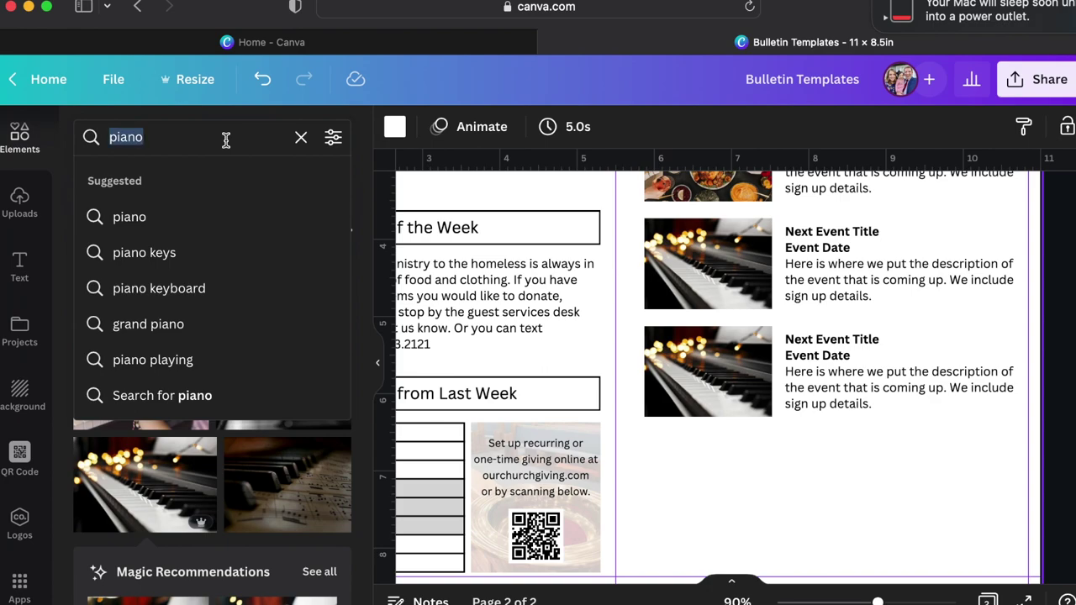
Search for 'puppet' and replace the fourth event's piano photo with a puppets photo.
type("puppet")
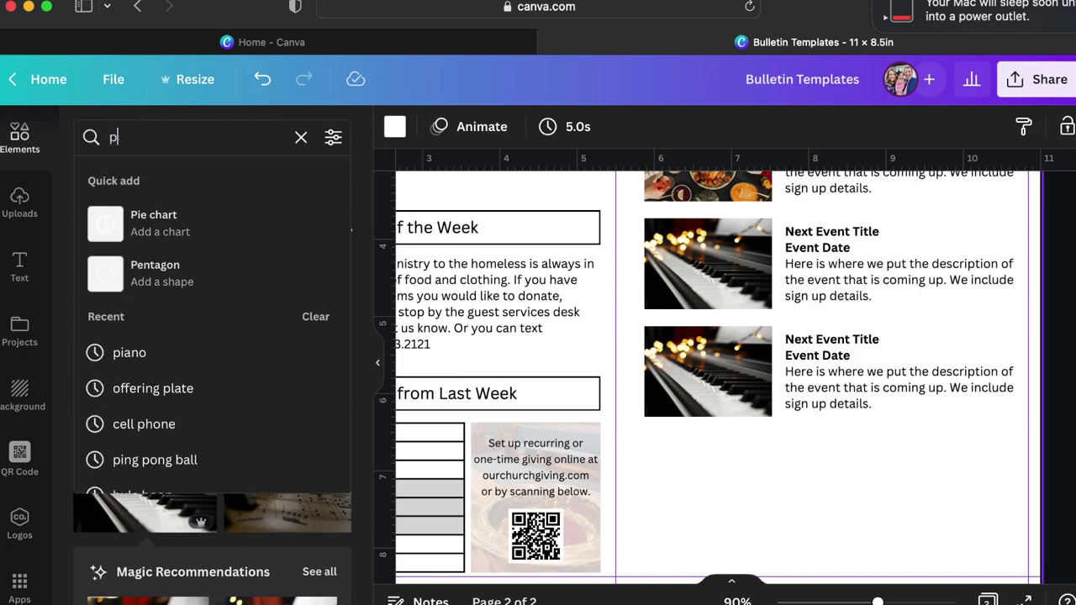
key("Return")
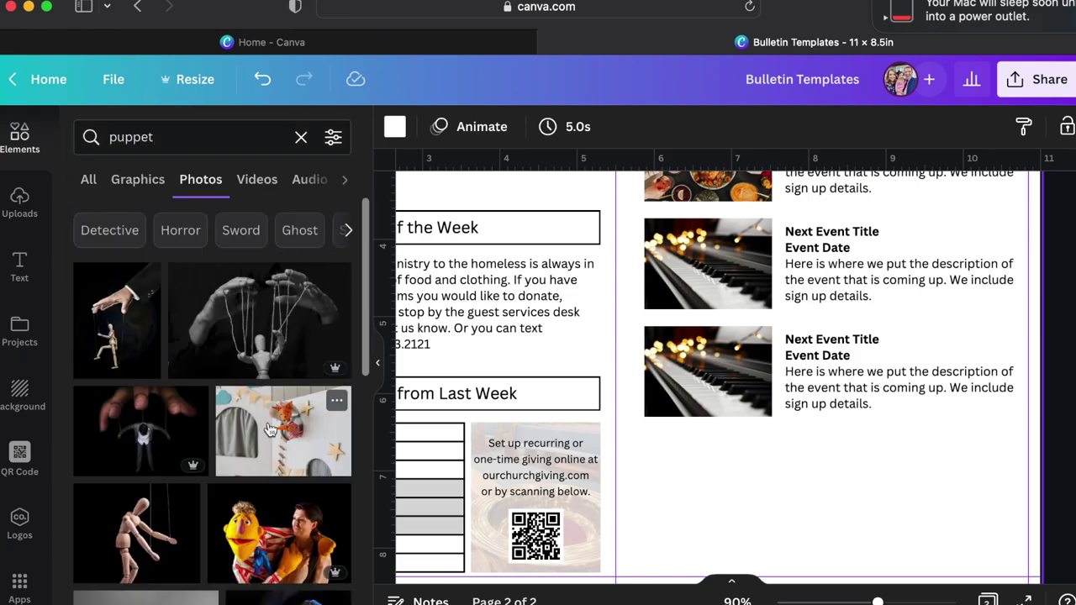
scroll(298, 424, "down", 10)
left_click_drag(298, 425, 699, 377)
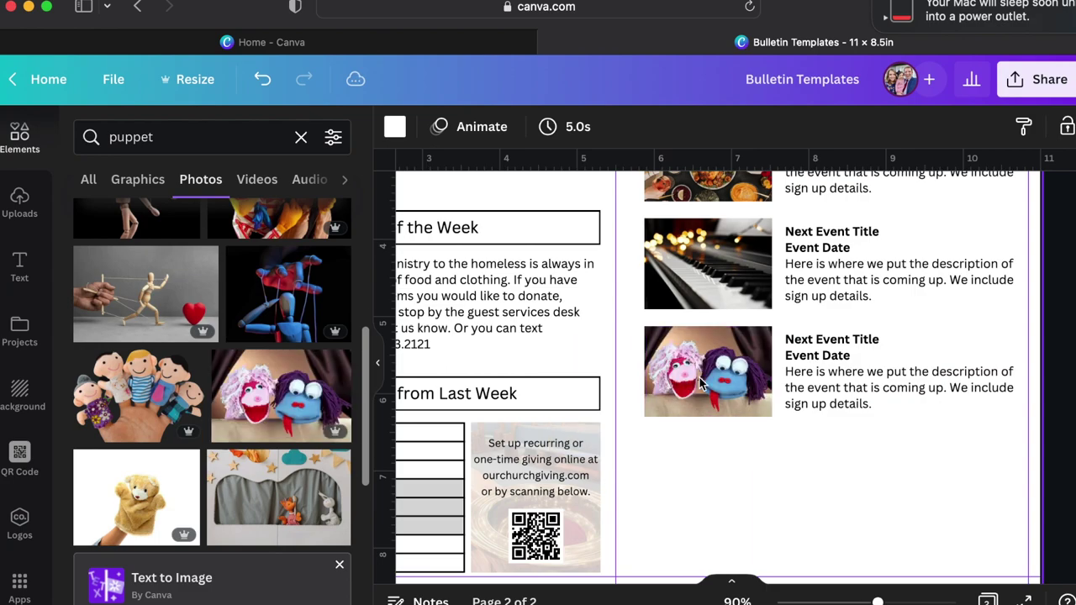
Replace the element search term with 'line'.
left_click(204, 137)
double_click(204, 137)
type("line")
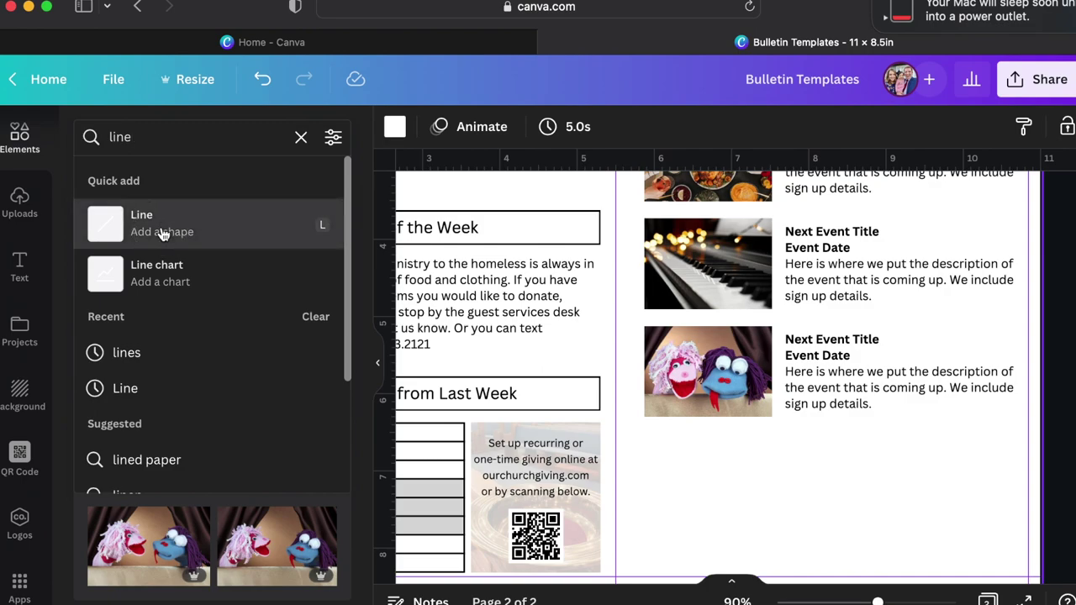
Add a line below the four events, stretch it across the column, and set weight 2.
left_click(163, 233)
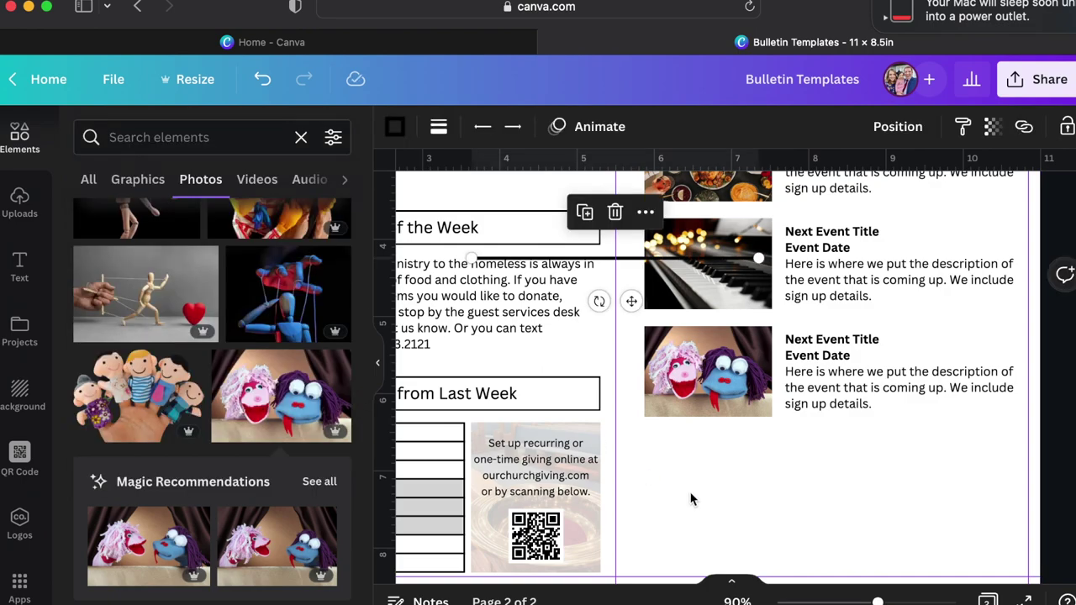
left_click_drag(626, 260, 800, 451)
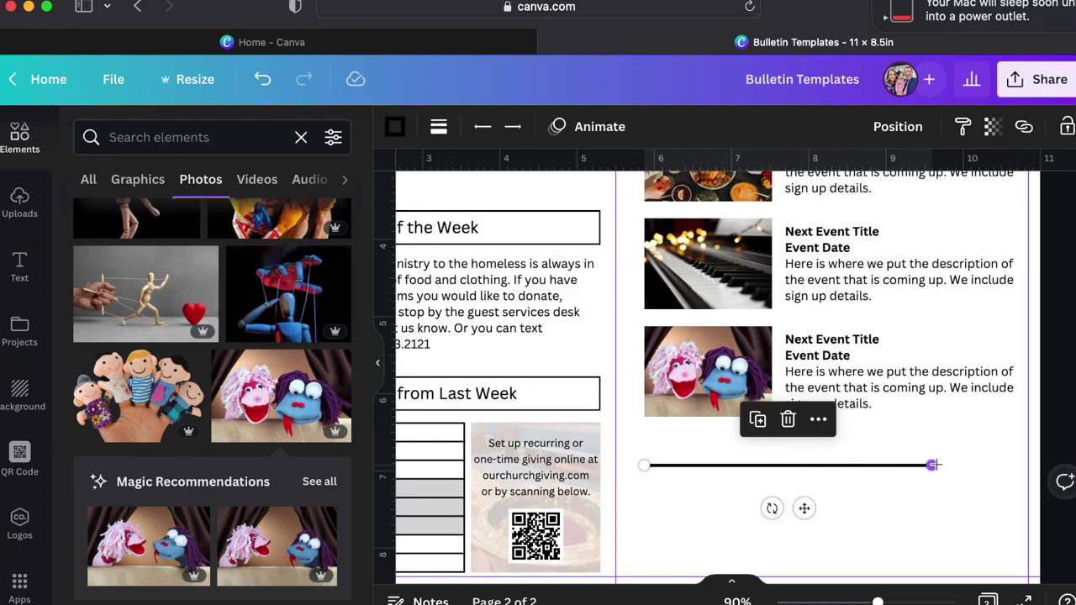
left_click_drag(933, 465, 1027, 466)
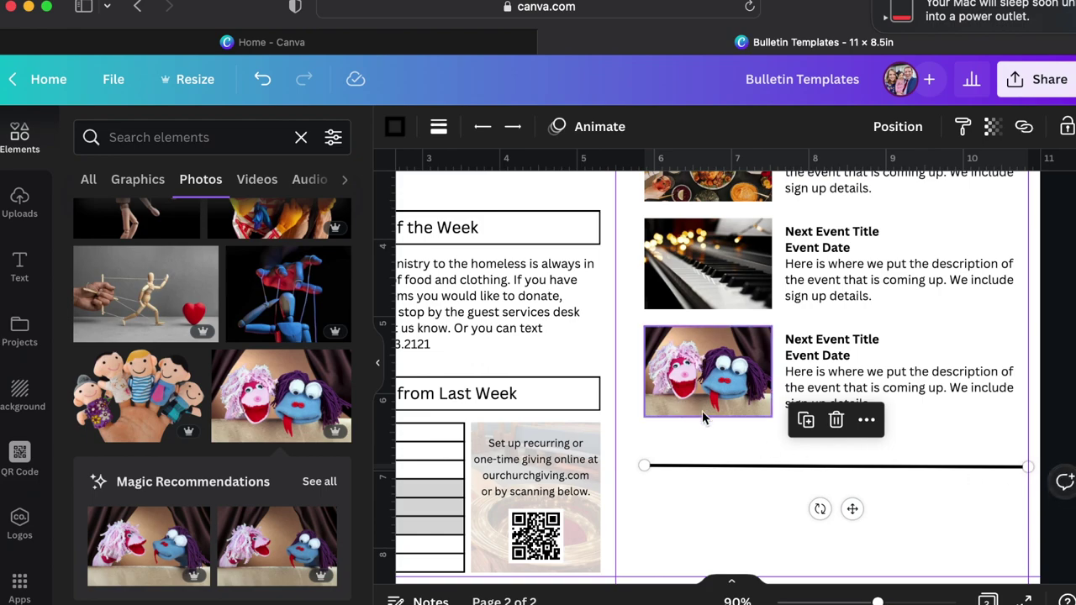
left_click(438, 127)
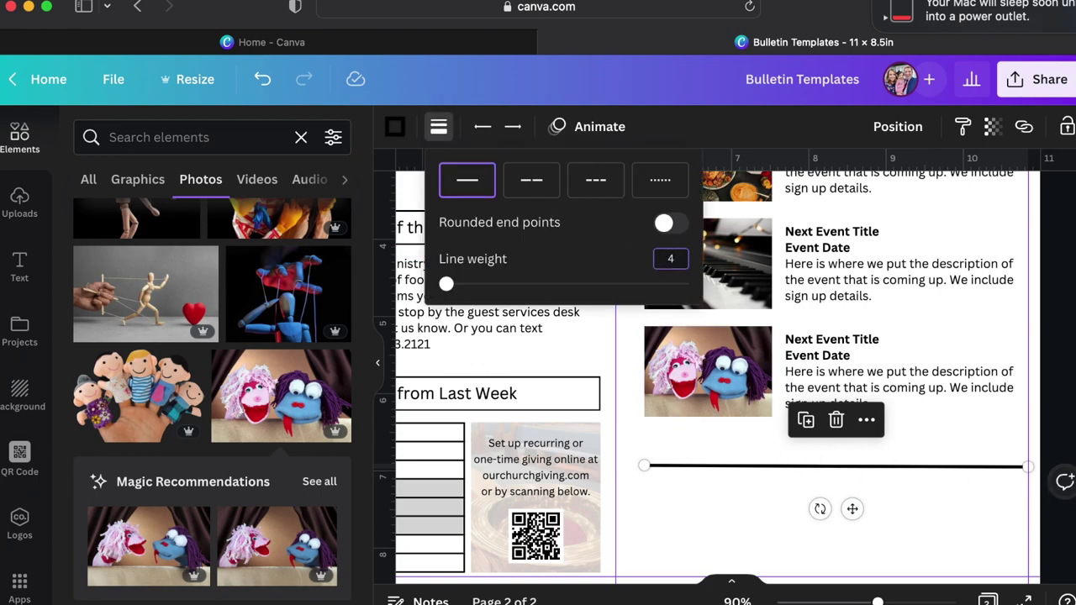
key("Return")
left_click(724, 546)
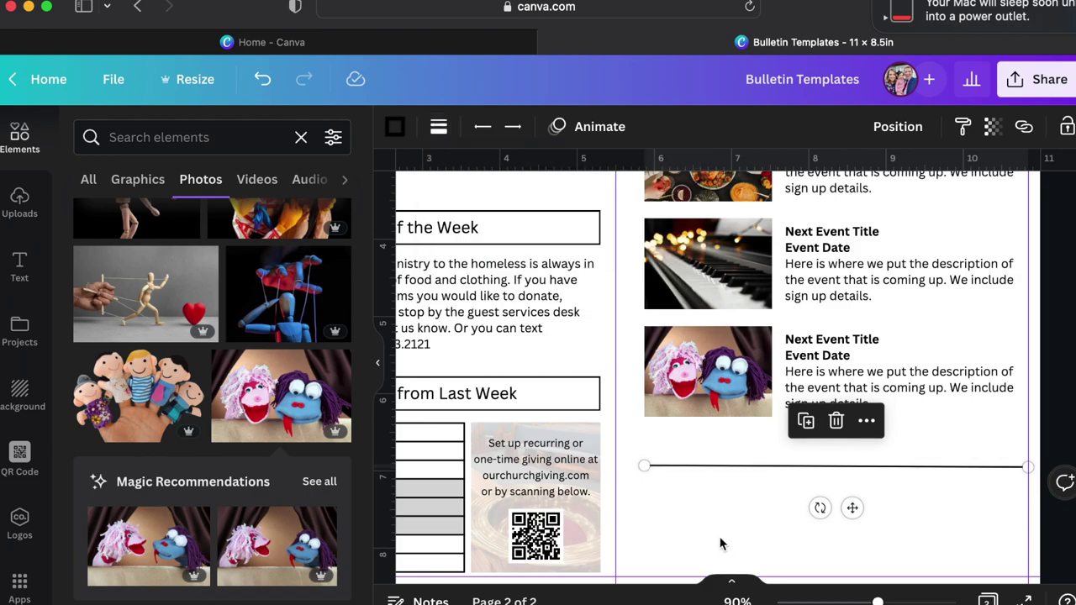
left_click(723, 445)
scroll(728, 493, "down", 2)
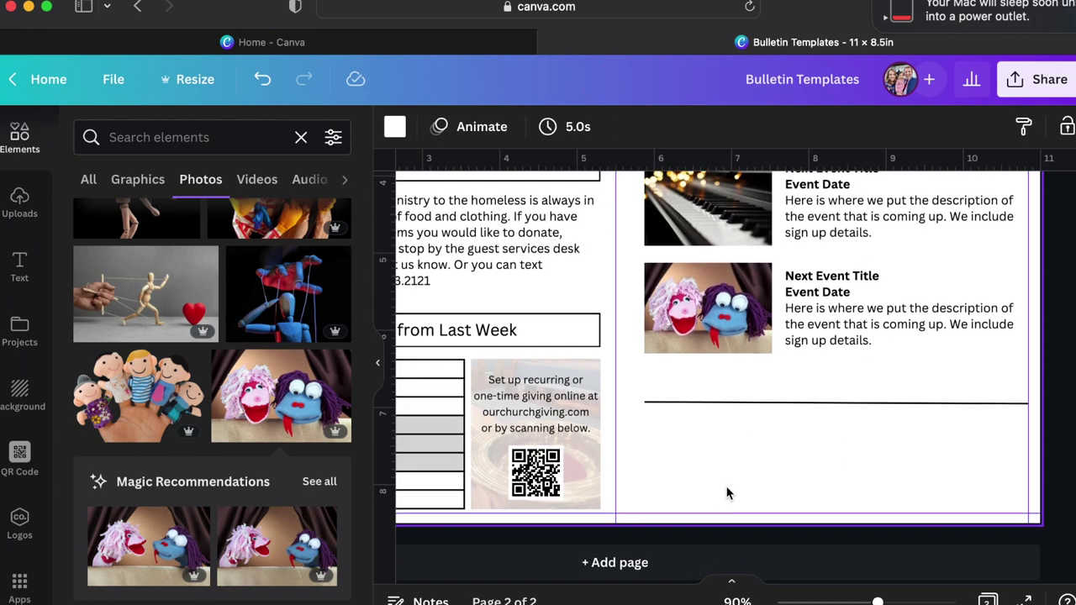
Move the giving box below the events and reshape its faded background image into a long strip.
left_click(578, 448)
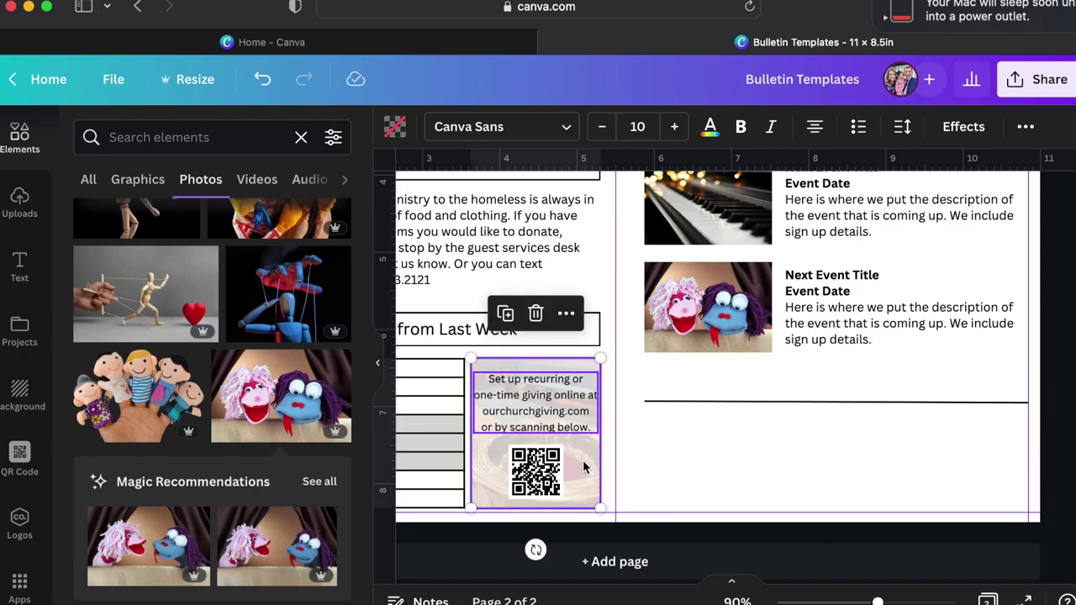
left_click_drag(588, 426, 988, 417)
left_click(676, 382)
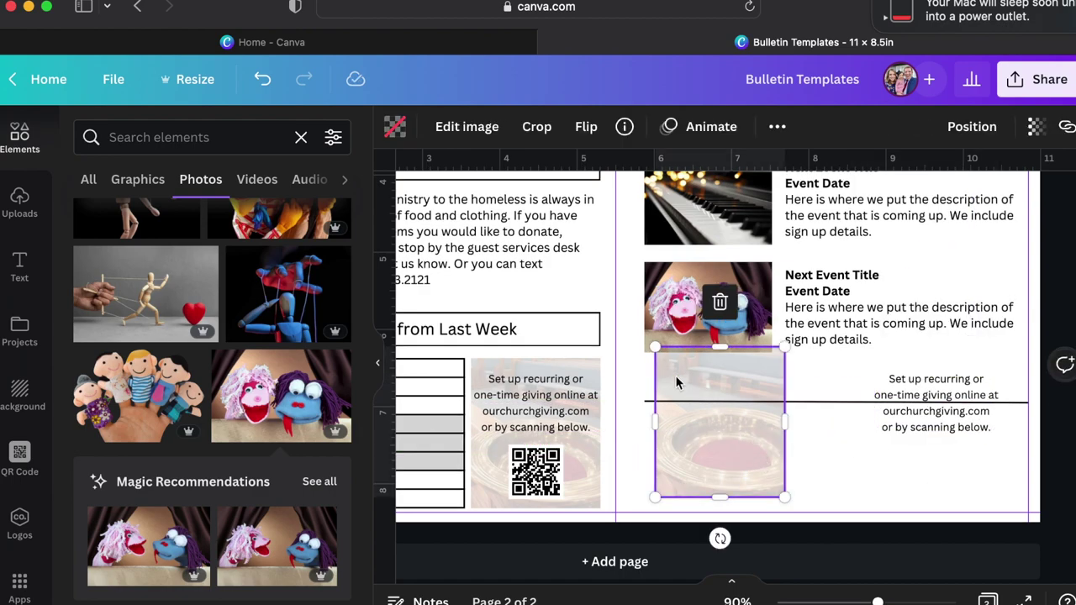
left_click_drag(655, 348, 645, 434)
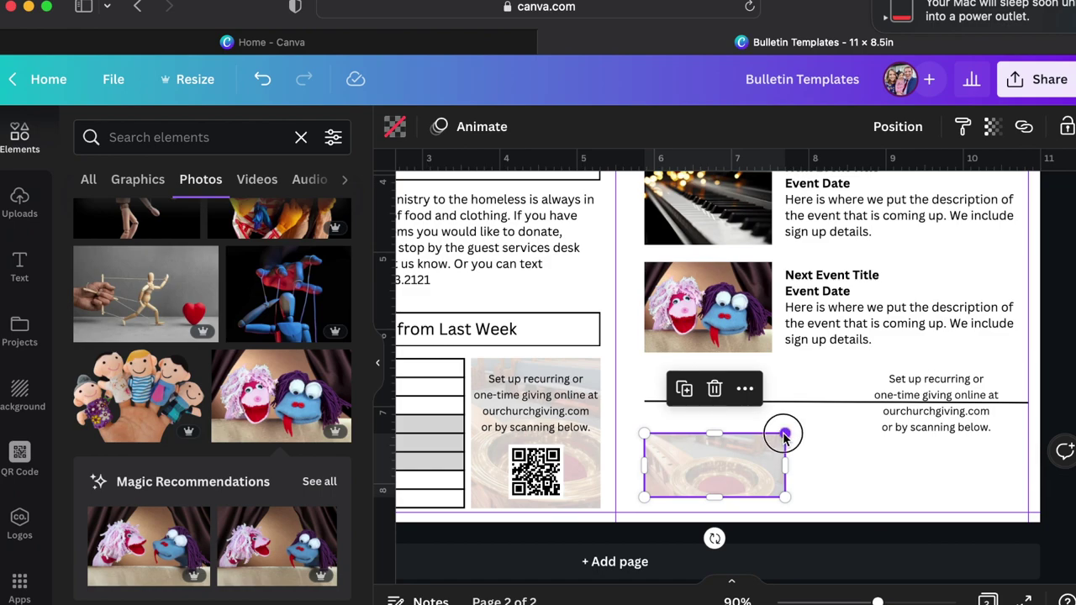
left_click_drag(784, 434, 1028, 416)
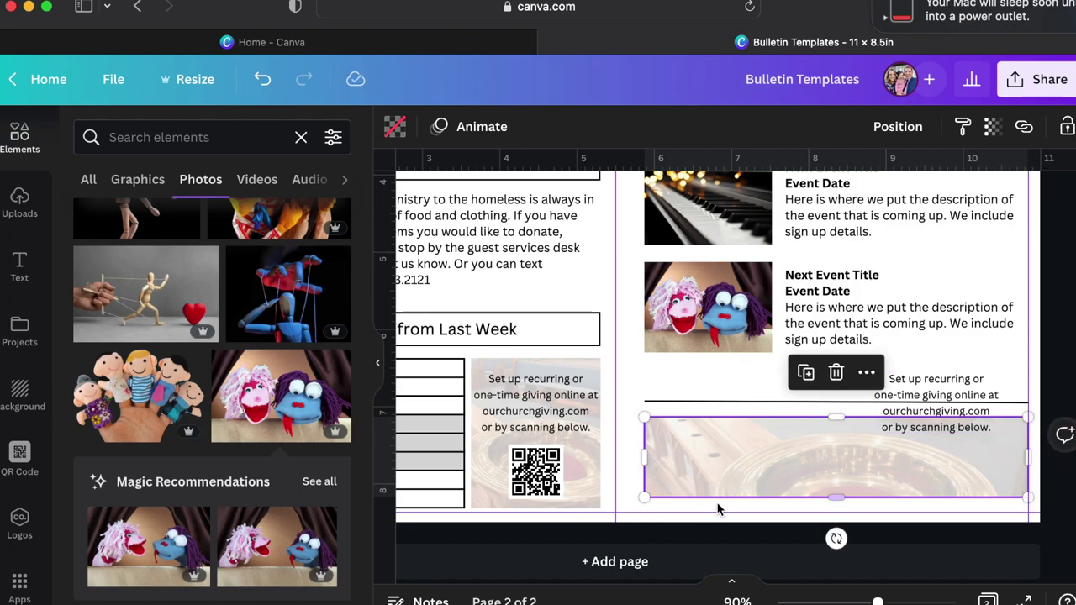
Stretch the bottom photo taller, nudge the divider up, and place the giving text on the photo.
left_click_drag(832, 499, 832, 511)
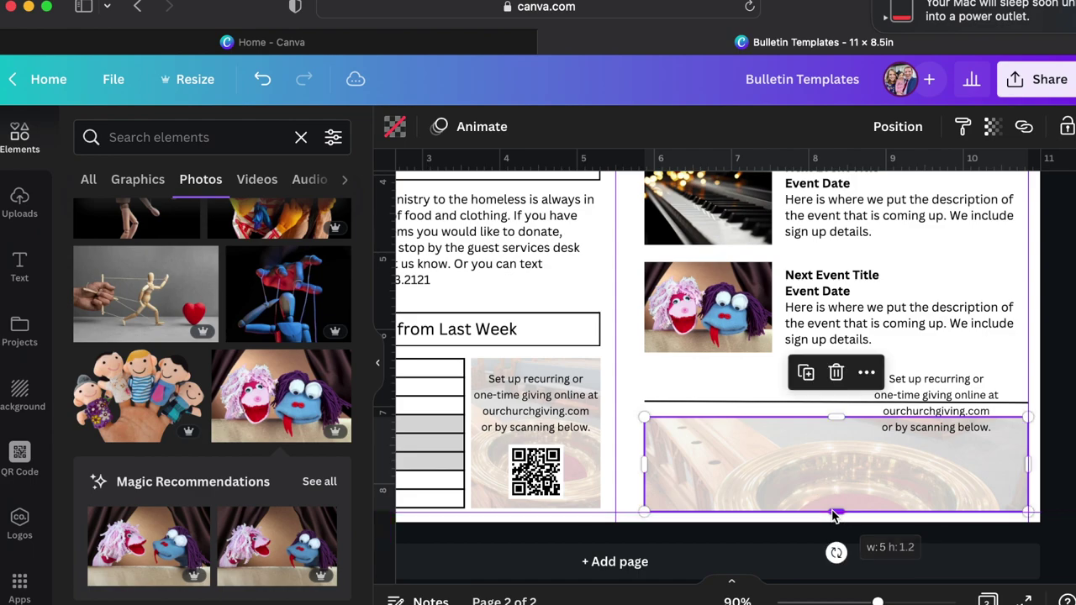
left_click(756, 402)
left_click_drag(870, 394, 870, 388)
left_click_drag(953, 402, 844, 462)
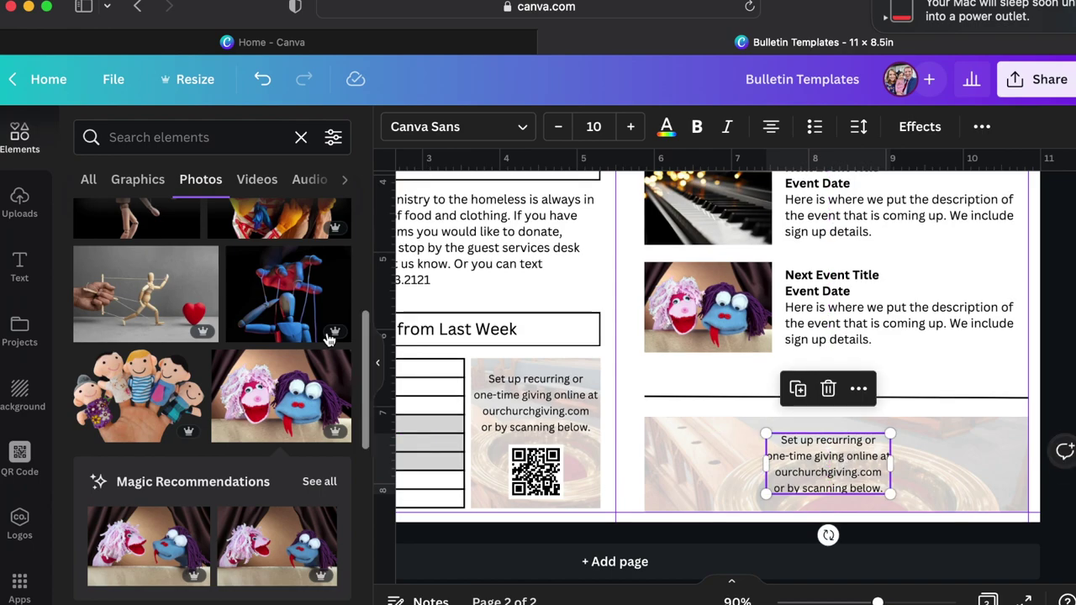
Replace the bottom photo with a forest image from a 'nature' search and set its transparency to about 73.
left_click(166, 143)
type("nature")
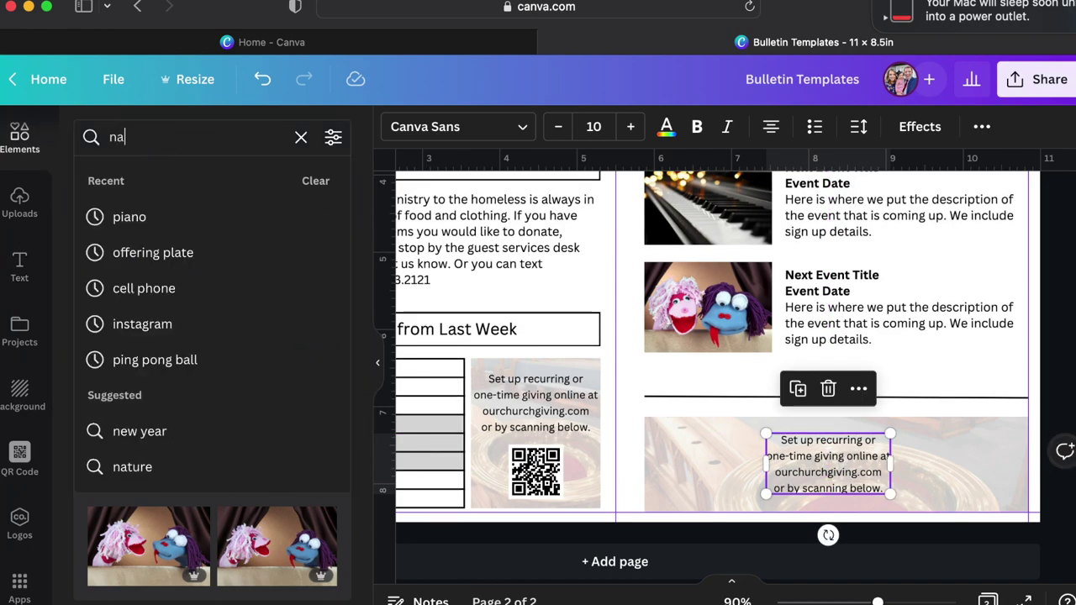
key("Return")
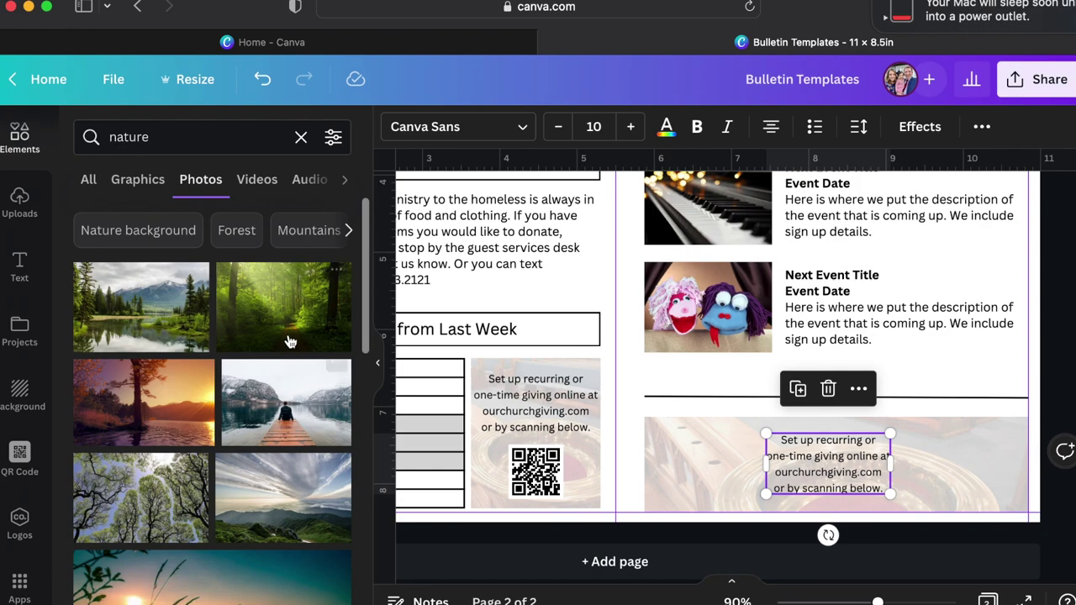
left_click_drag(284, 322, 680, 458)
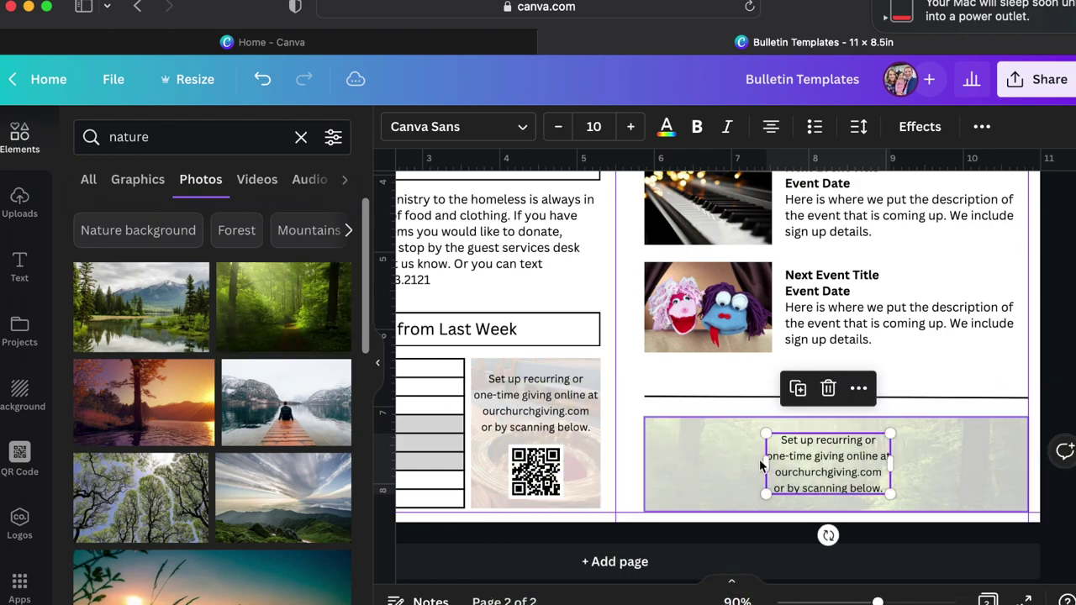
left_click(969, 403)
left_click(971, 427)
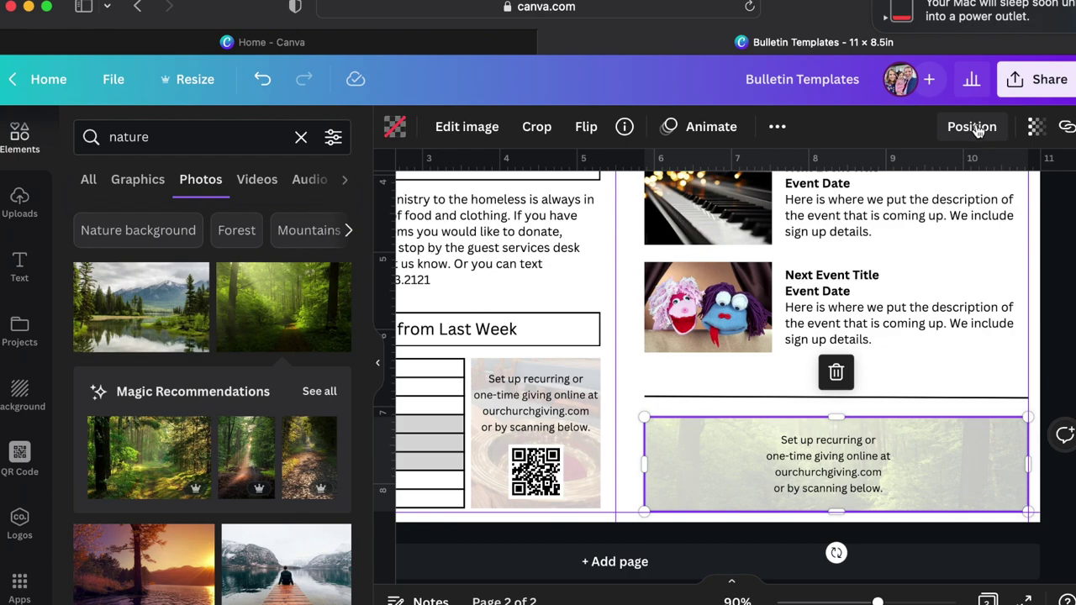
left_click(1036, 128)
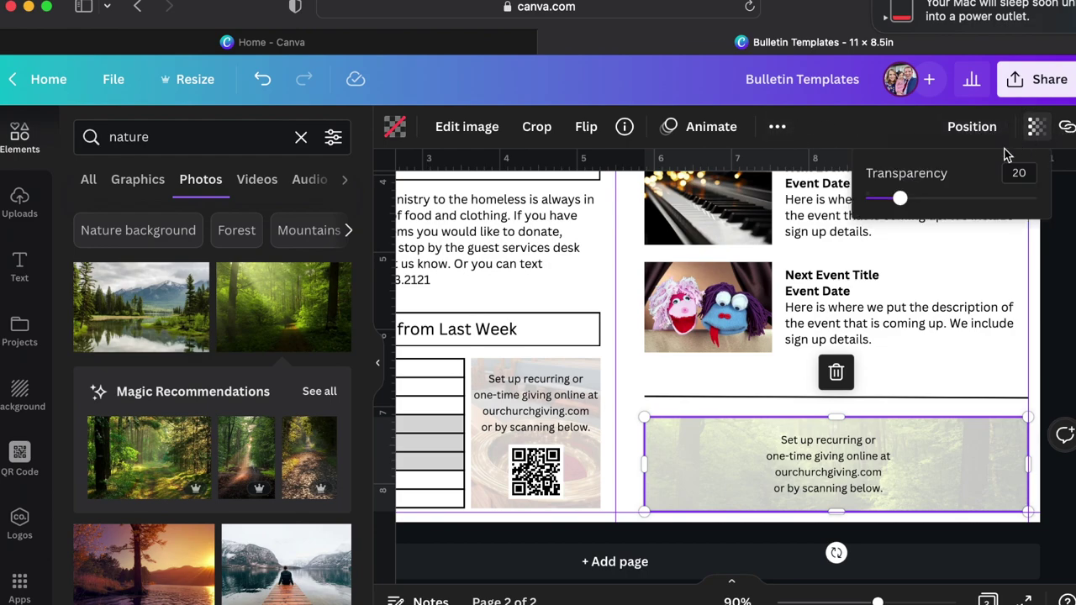
left_click_drag(951, 204, 995, 214)
Make the giving text white and widen its box to the photo's right edge.
left_click(821, 451)
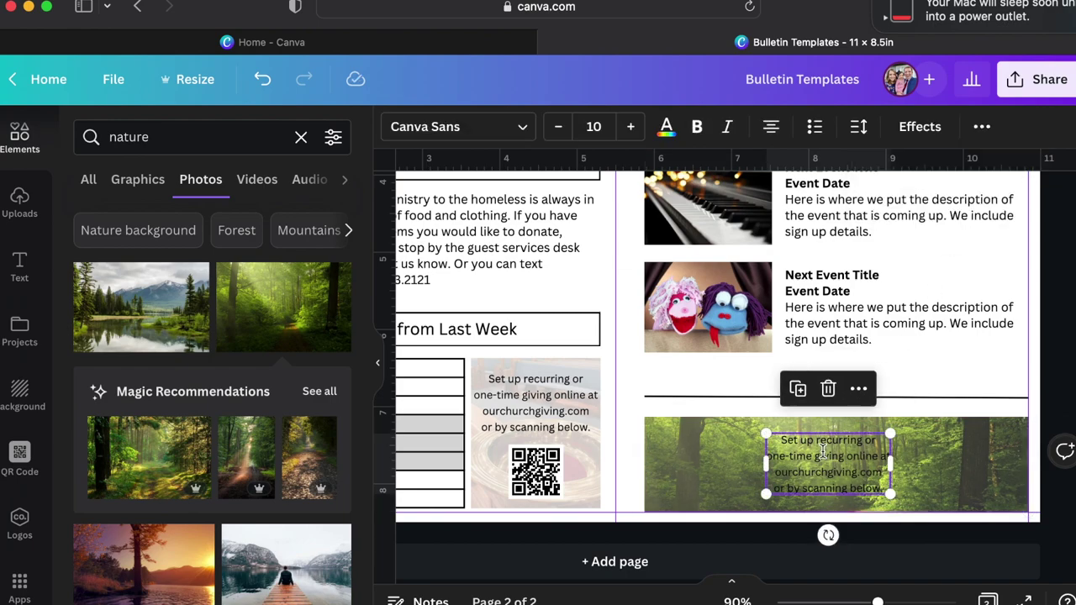
left_click(816, 469)
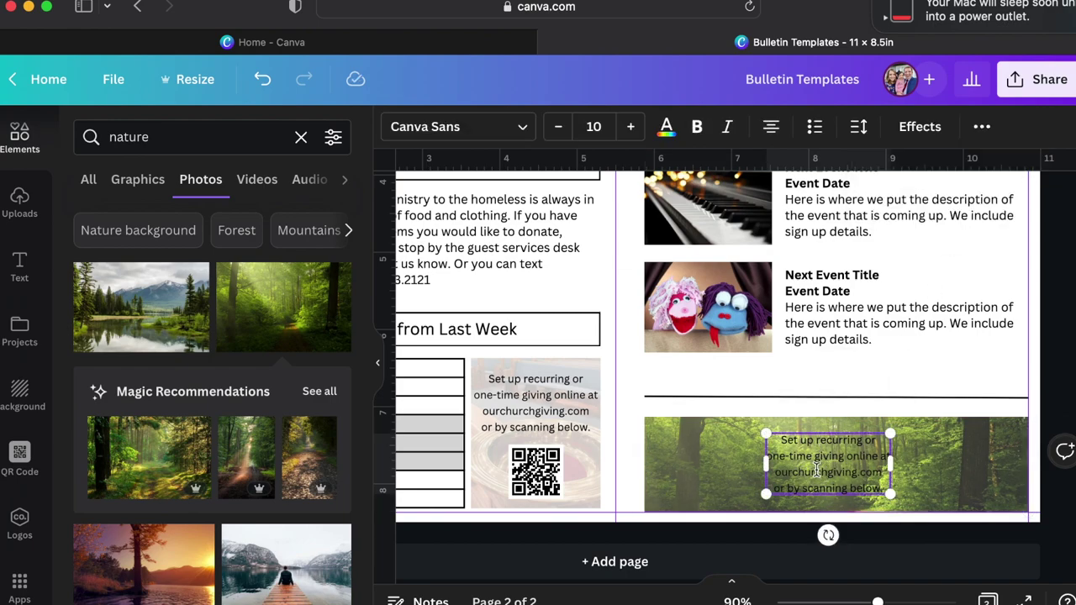
key("super+a")
left_click(666, 127)
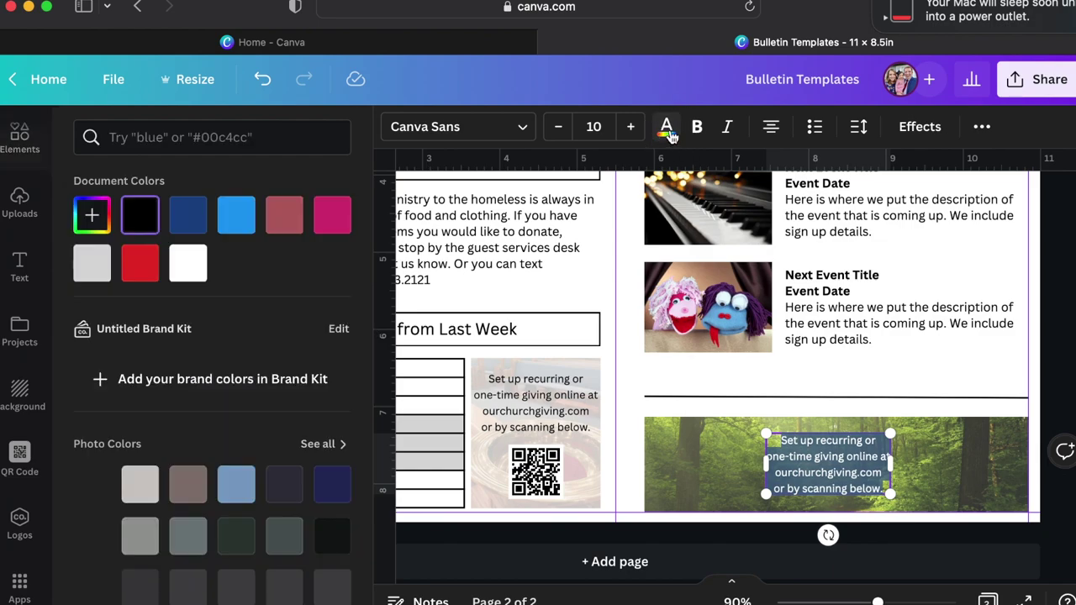
left_click(193, 274)
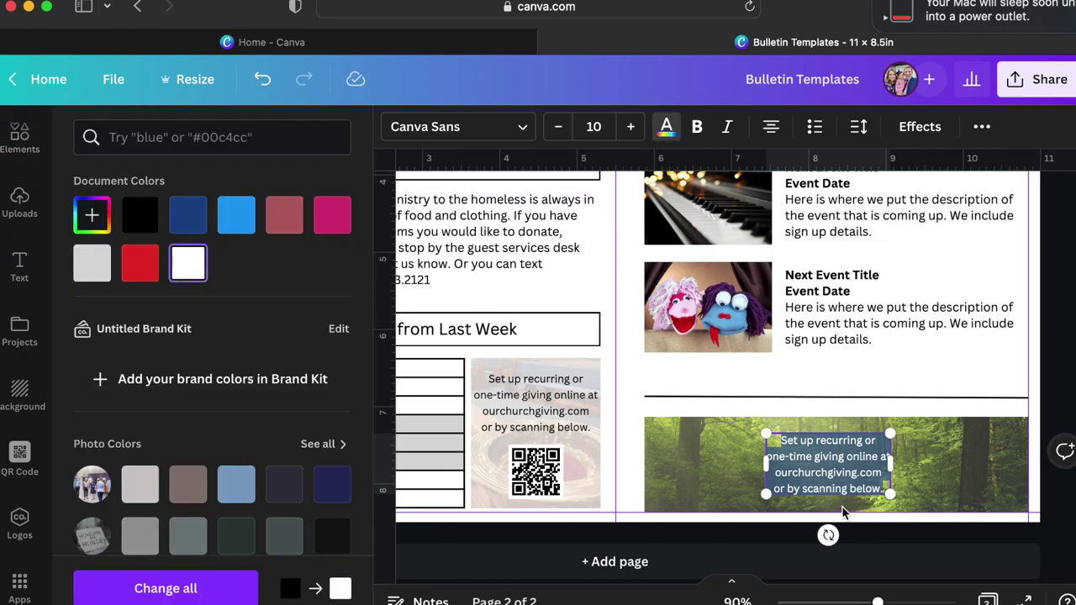
left_click(960, 452)
left_click(858, 475)
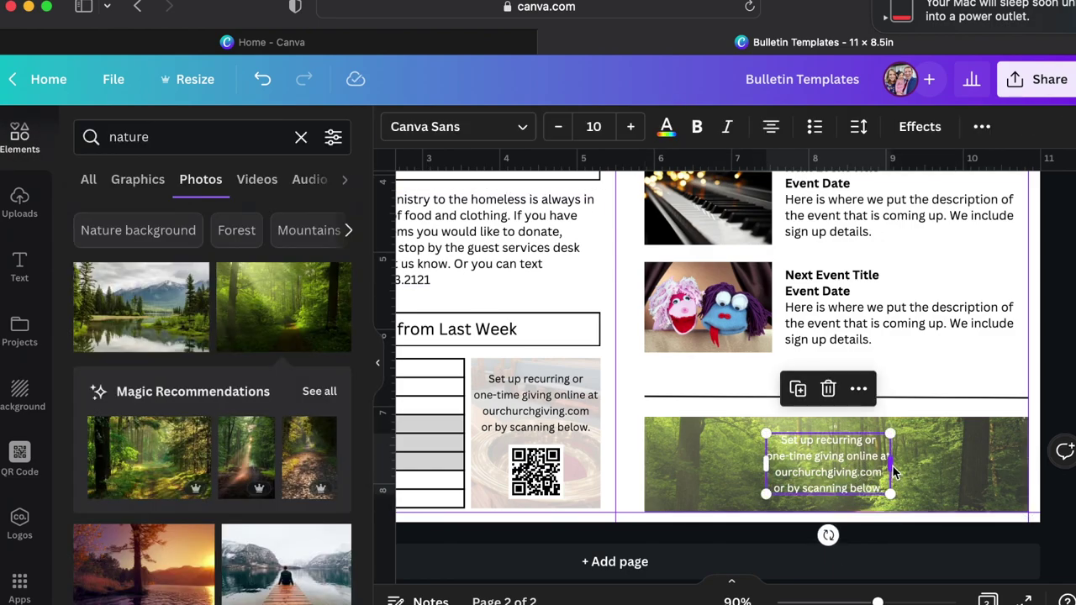
left_click_drag(892, 470, 1009, 471)
Replace the caption with 'We place inspirational quotes here.' at size 20, wrapped onto two lines.
left_click(929, 461)
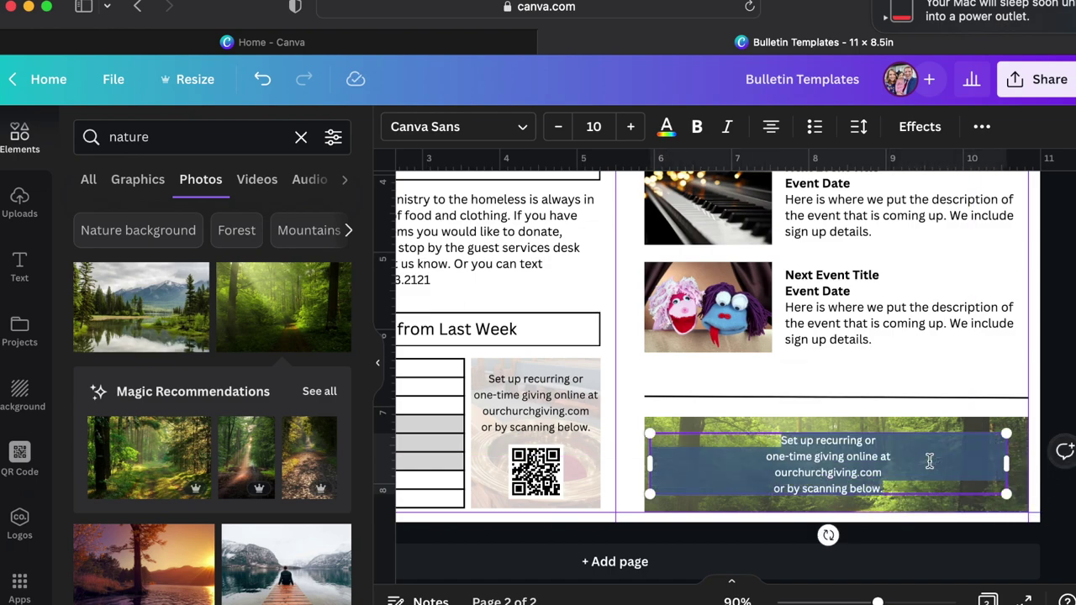
type("We place")
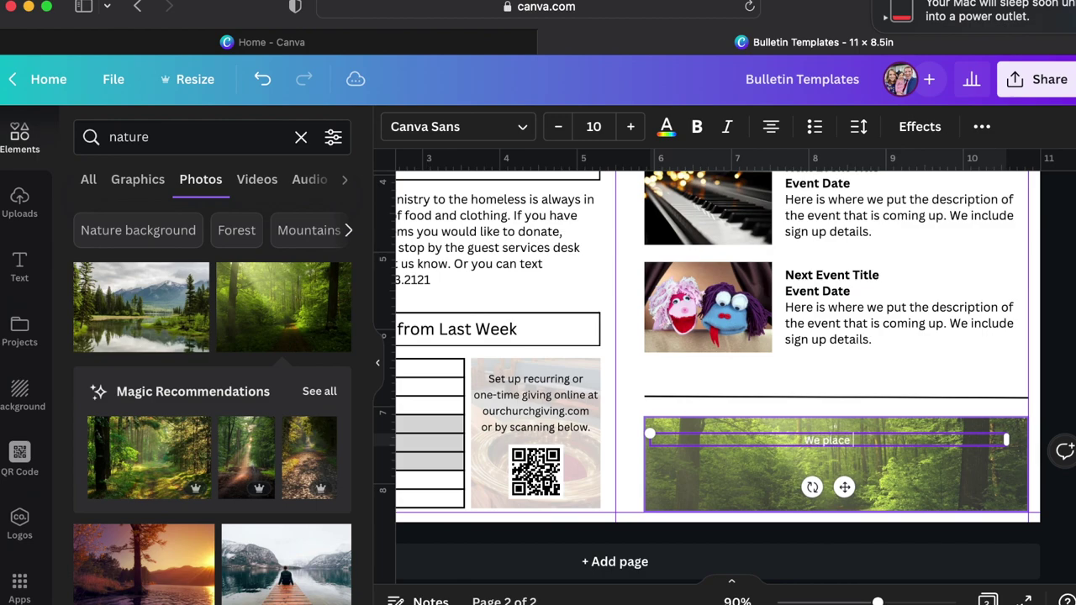
type("inspirational quote")
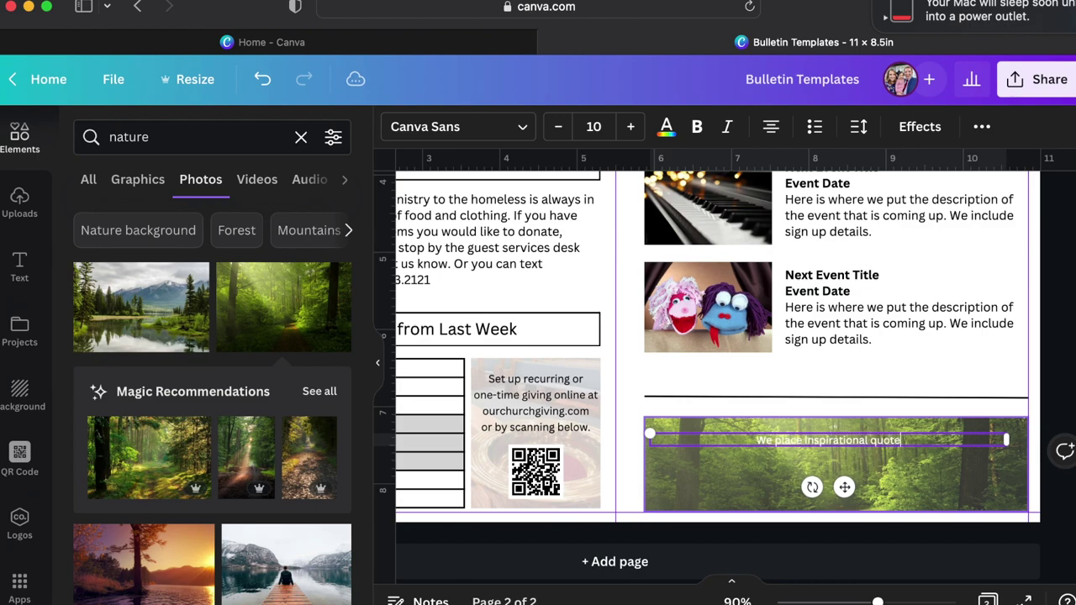
type("s here.")
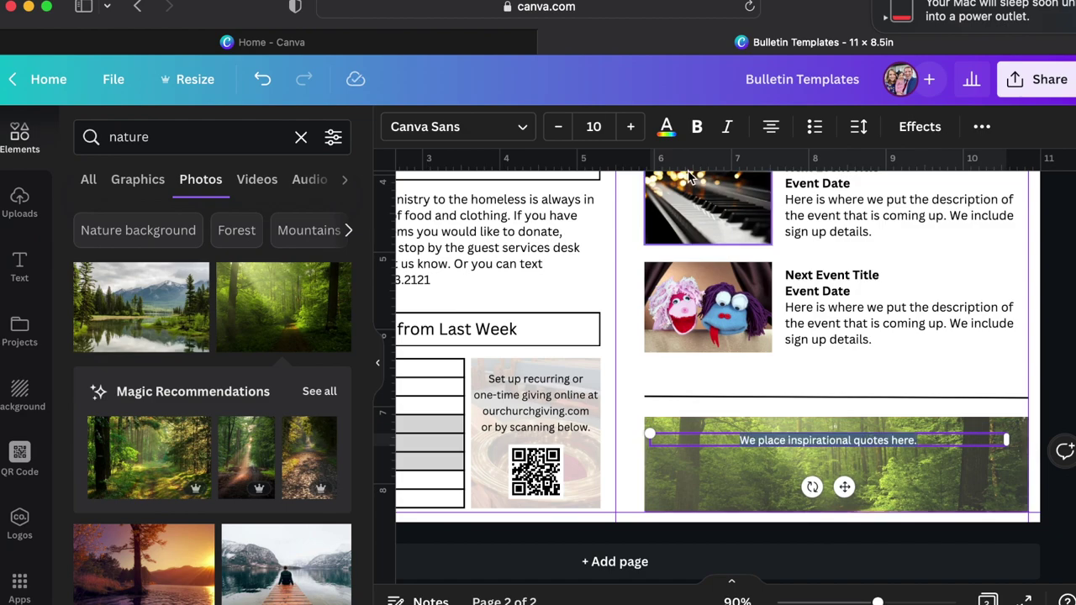
left_click(594, 127)
type("35")
key("Return")
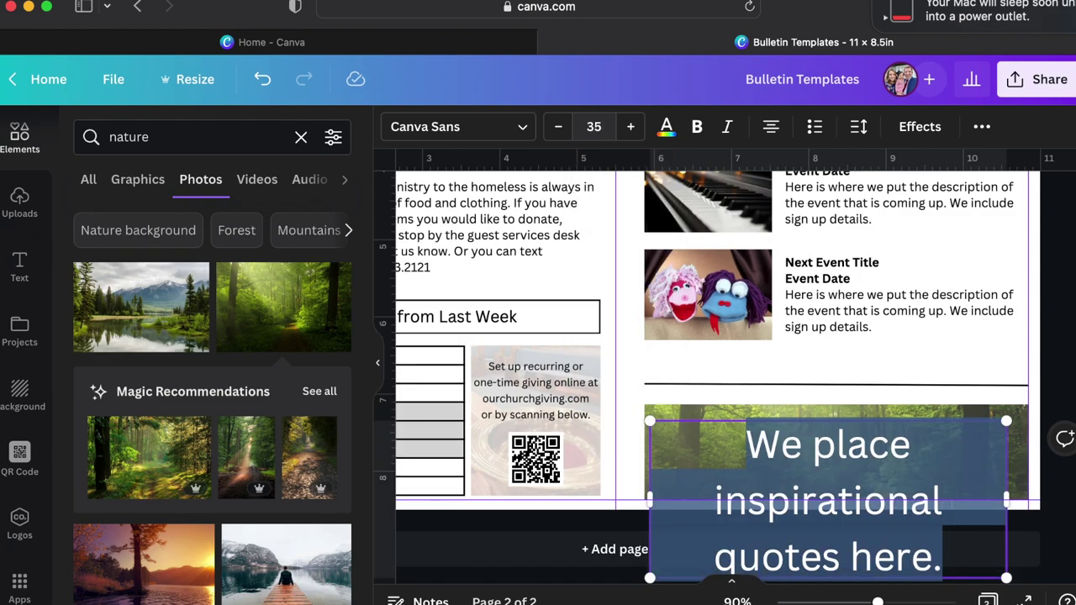
left_click(594, 126)
type("20")
key("Return")
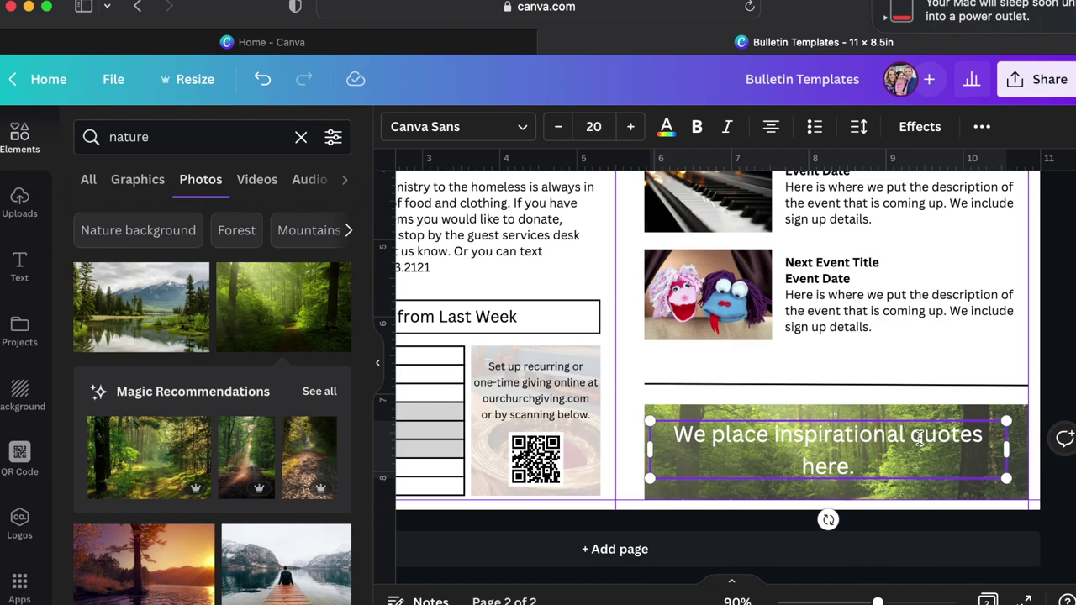
left_click_drag(1006, 449, 944, 449)
Shift the quote box slightly right and move the forest photo up and right.
left_click(1042, 524)
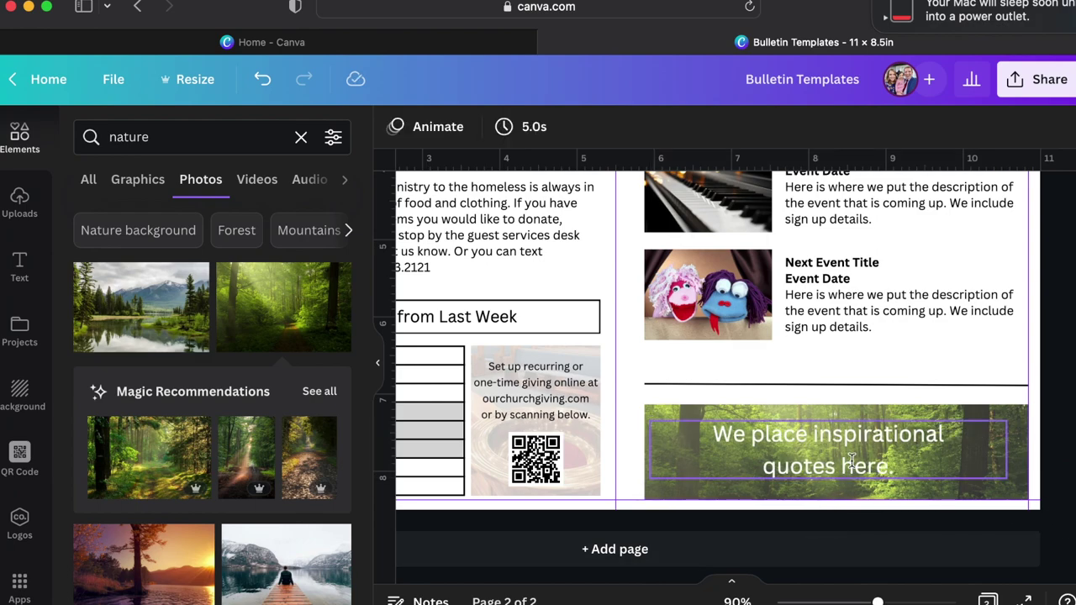
left_click_drag(853, 463, 862, 463)
left_click(683, 411)
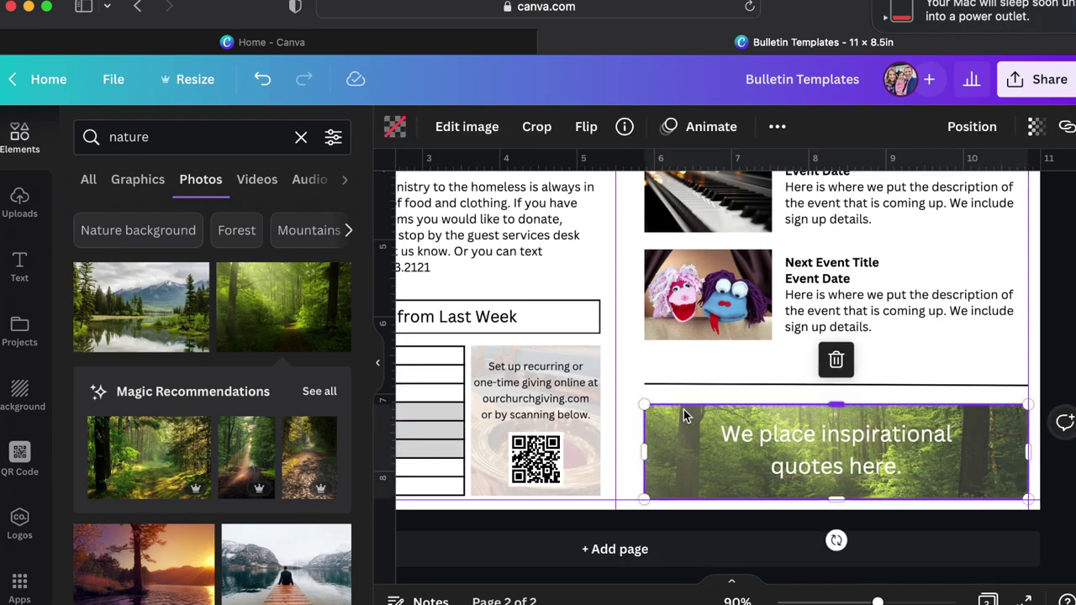
left_click_drag(683, 410, 774, 368)
Add a fully opaque black box graphic behind the quote from a 'black box' search.
left_click(664, 454)
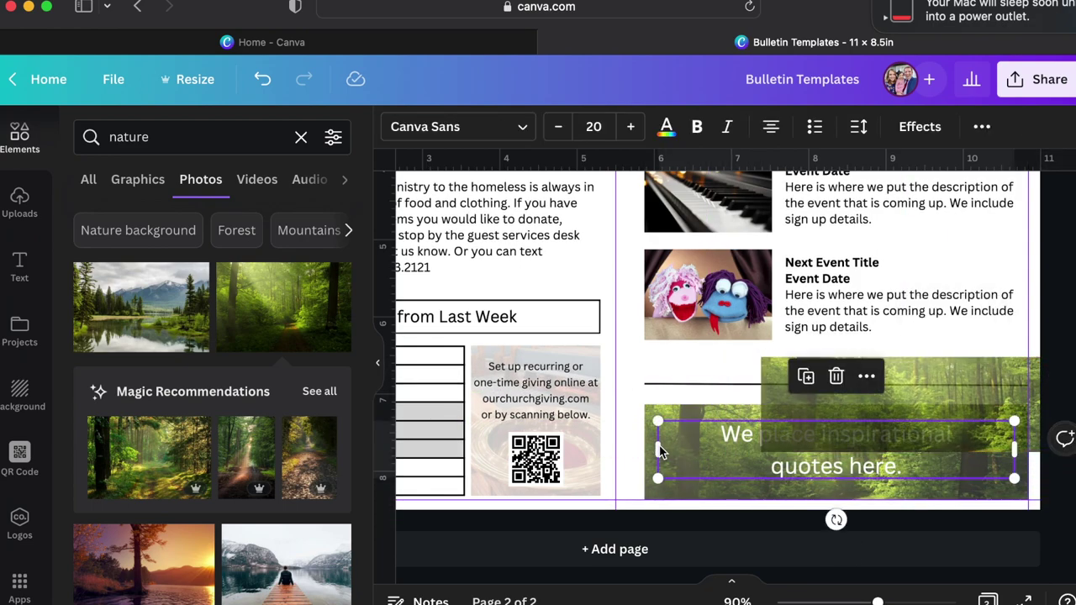
left_click(176, 139)
double_click(176, 139)
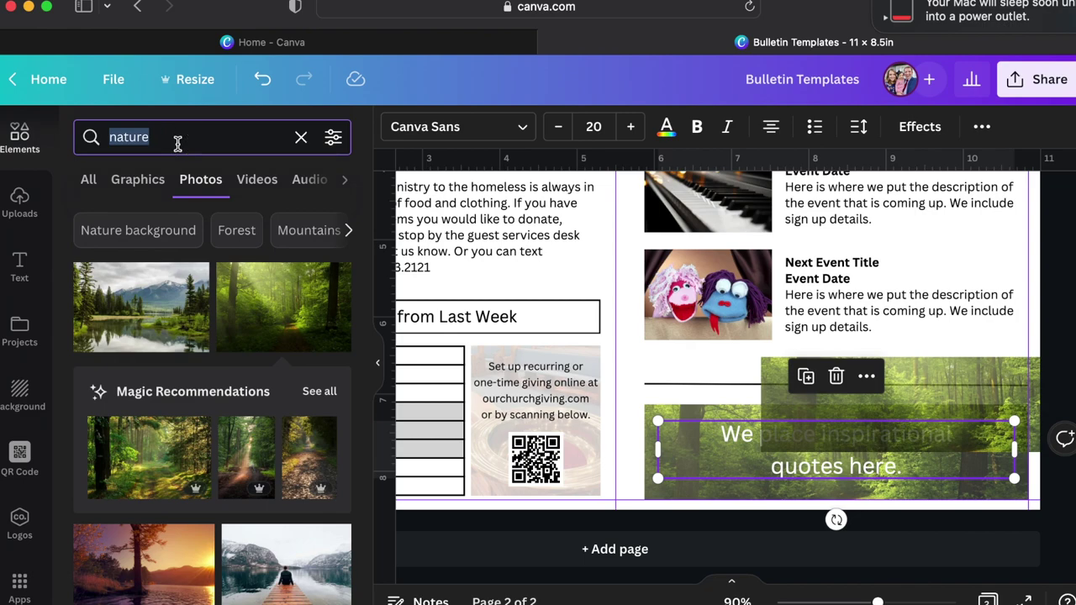
type("black box")
key("Return")
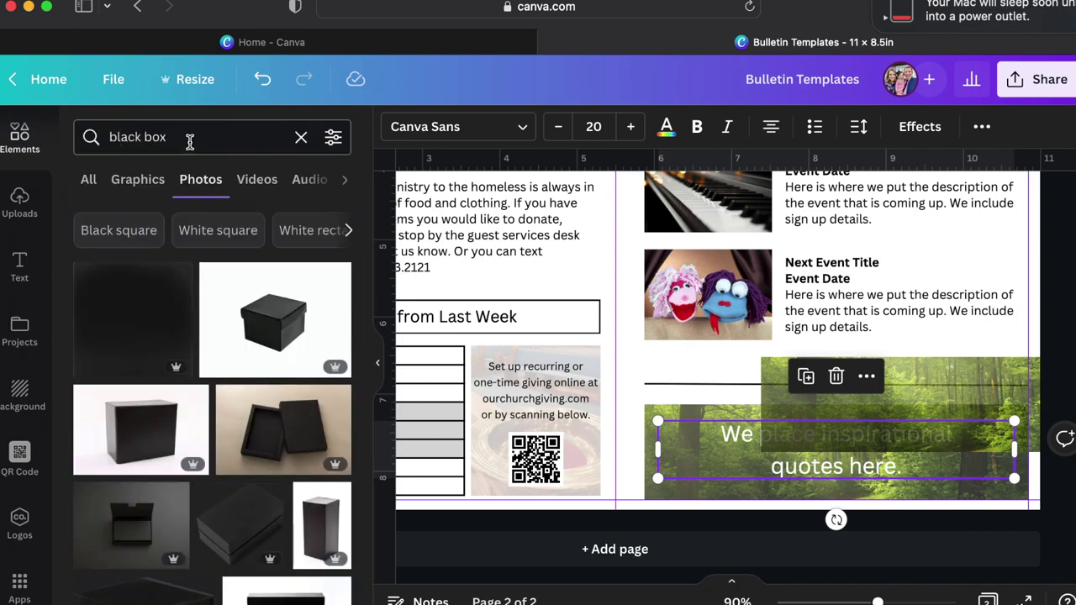
left_click(141, 198)
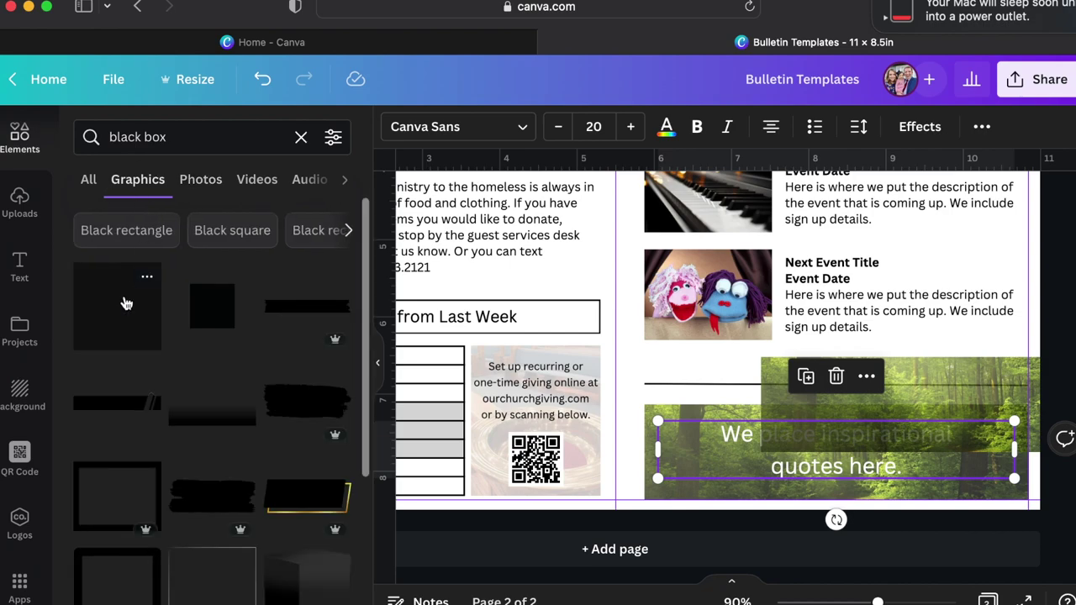
left_click_drag(124, 299, 652, 438)
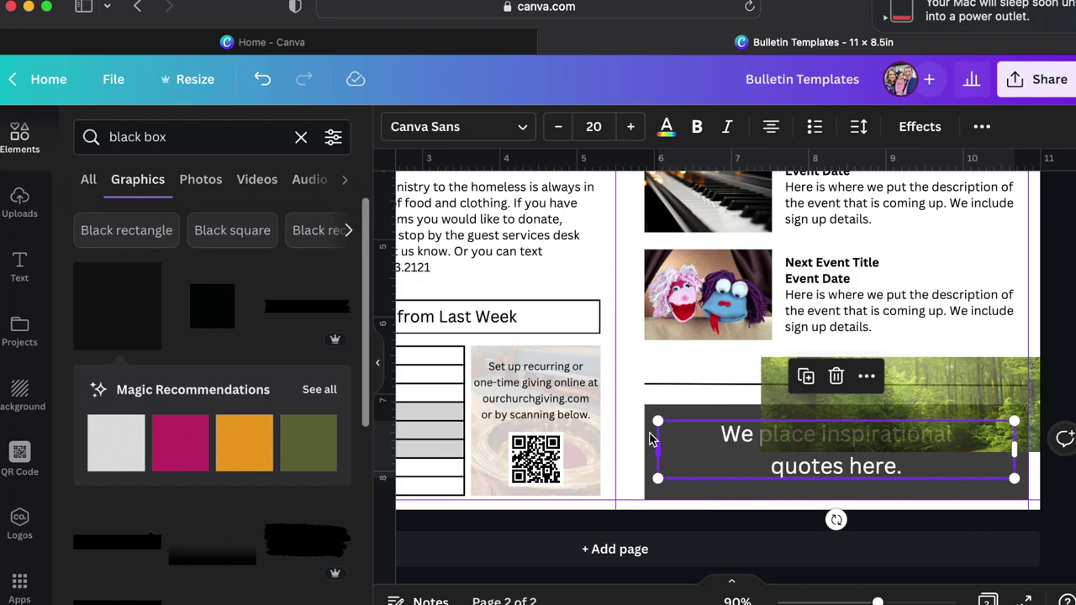
left_click(711, 492)
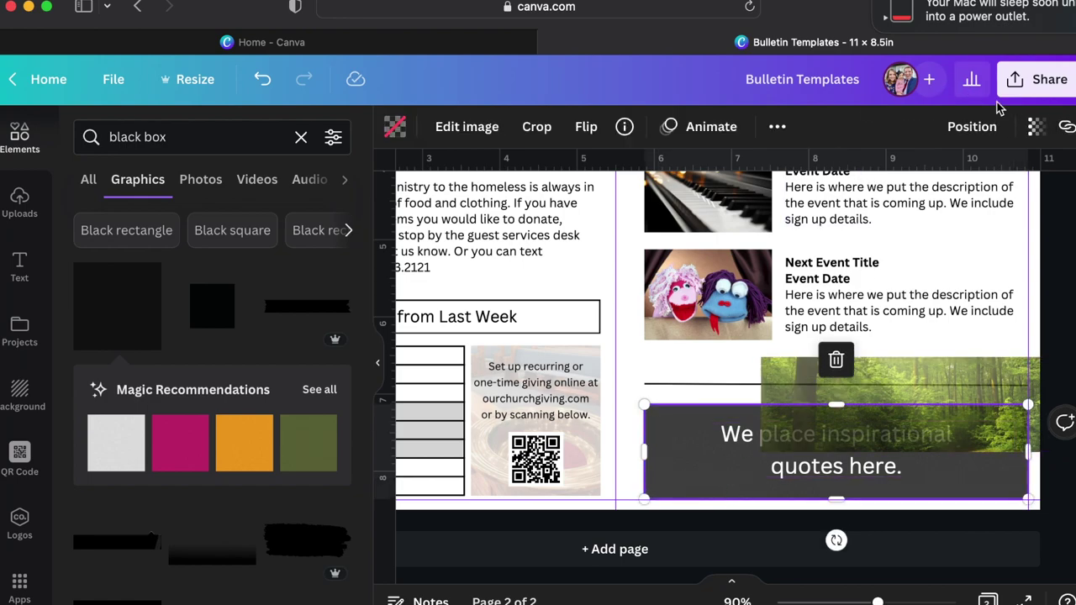
left_click(1035, 126)
left_click_drag(1000, 200, 1068, 206)
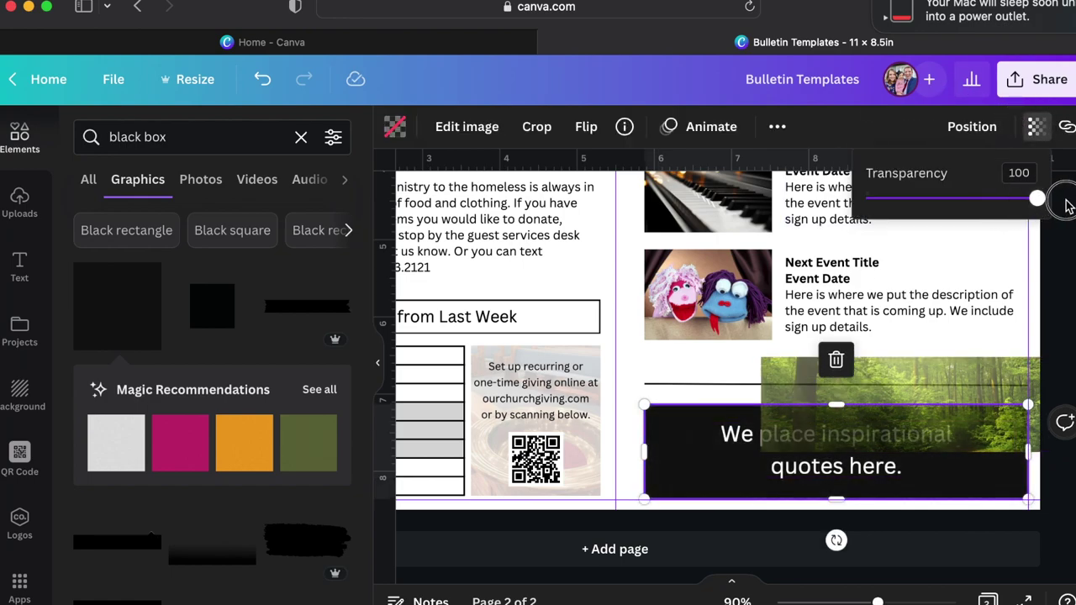
Move the forest photo back over the banner and send it behind the quote text.
left_click(905, 384)
left_click_drag(905, 384, 847, 435)
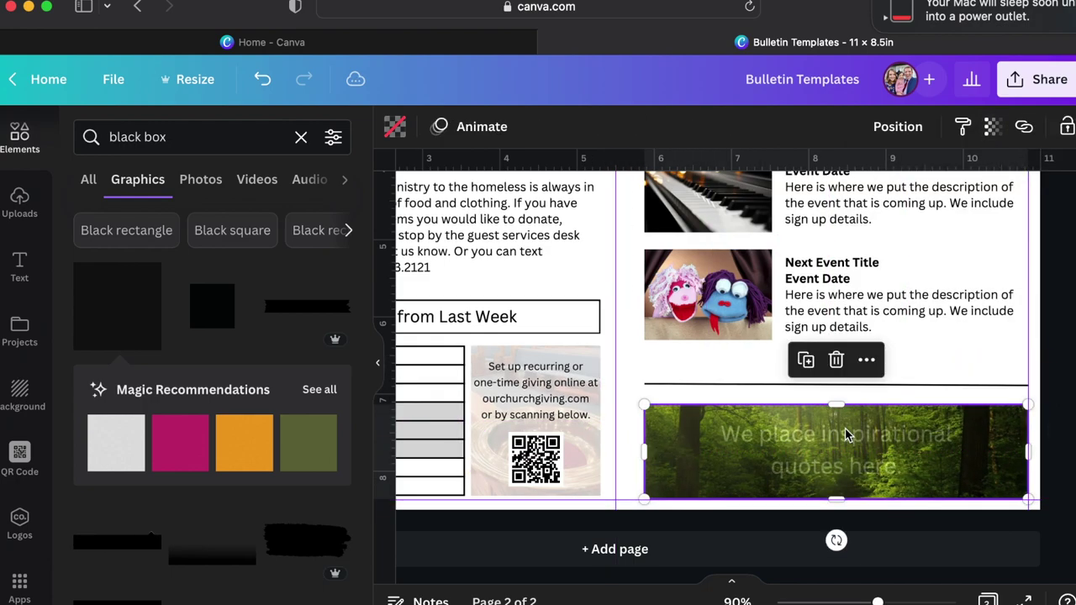
right_click(845, 444)
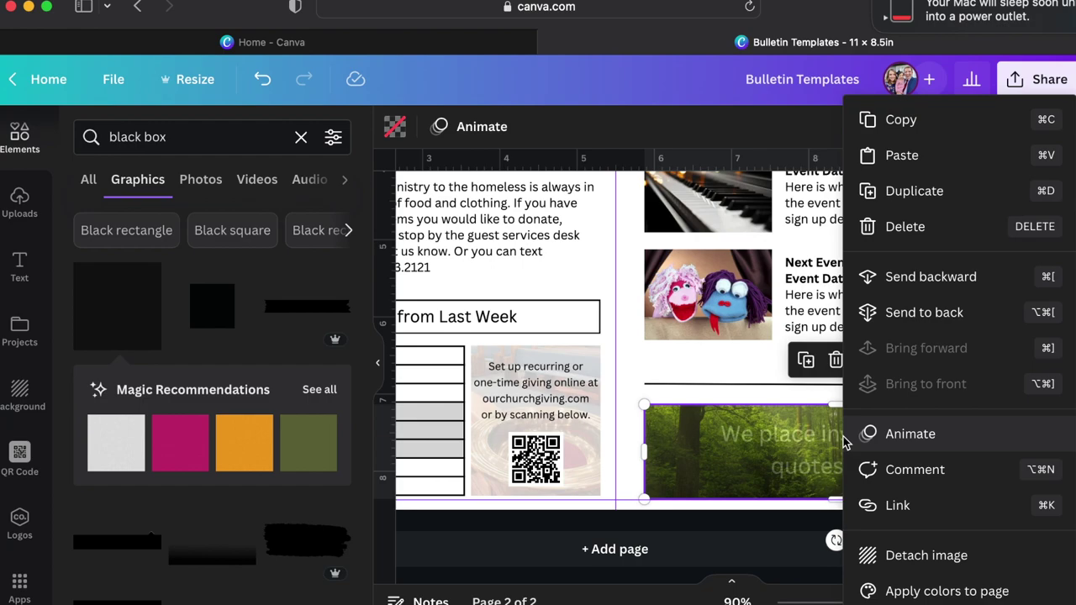
left_click(900, 278)
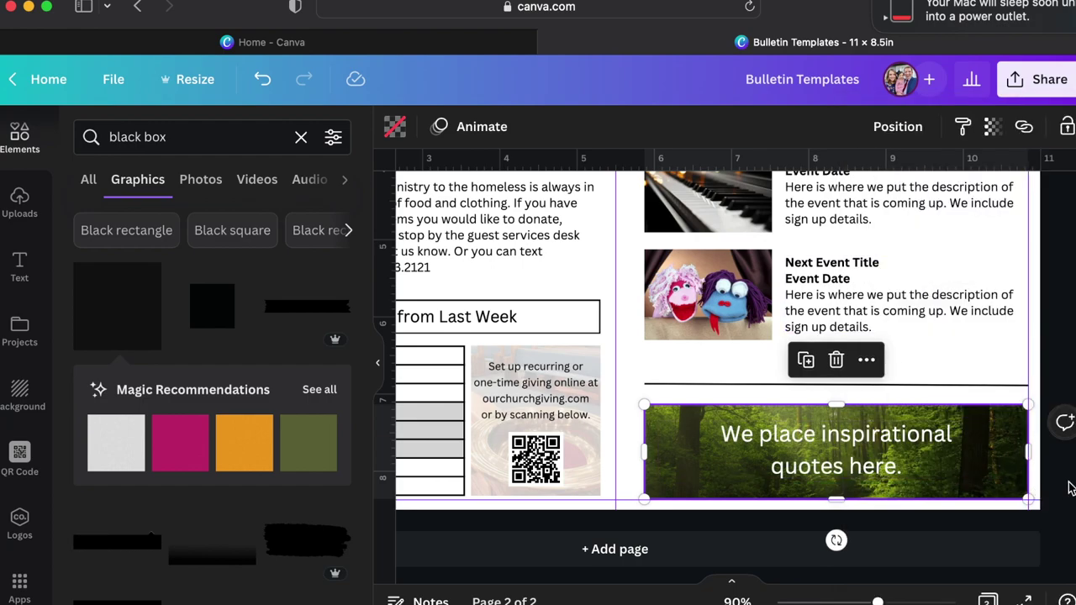
Lower the forest quote image's transparency from 77 to 51.
left_click(1069, 487)
left_click(660, 478)
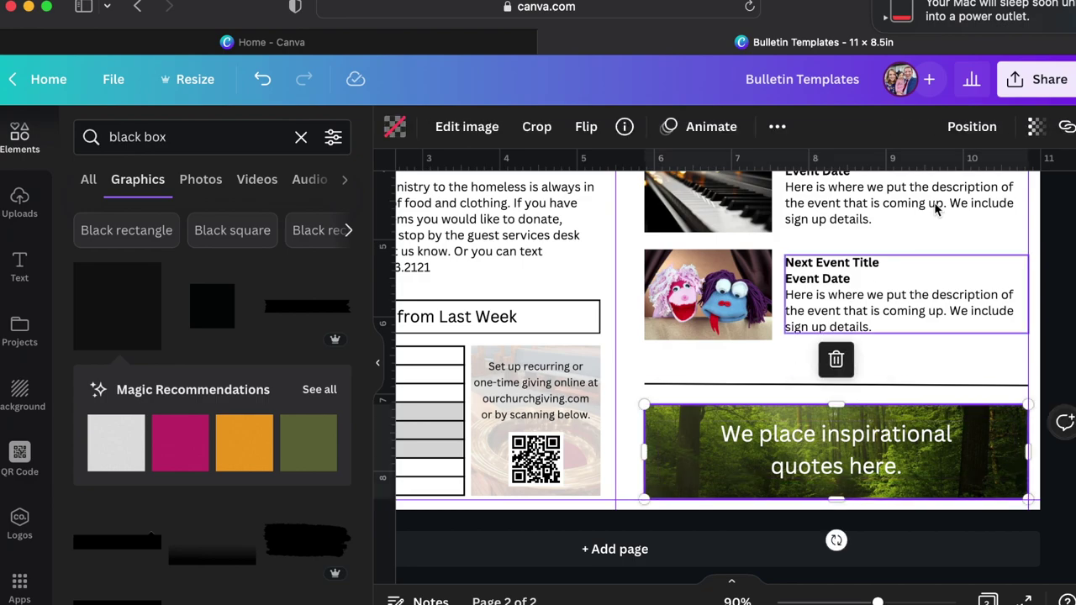
left_click(1034, 127)
left_click_drag(992, 197, 935, 198)
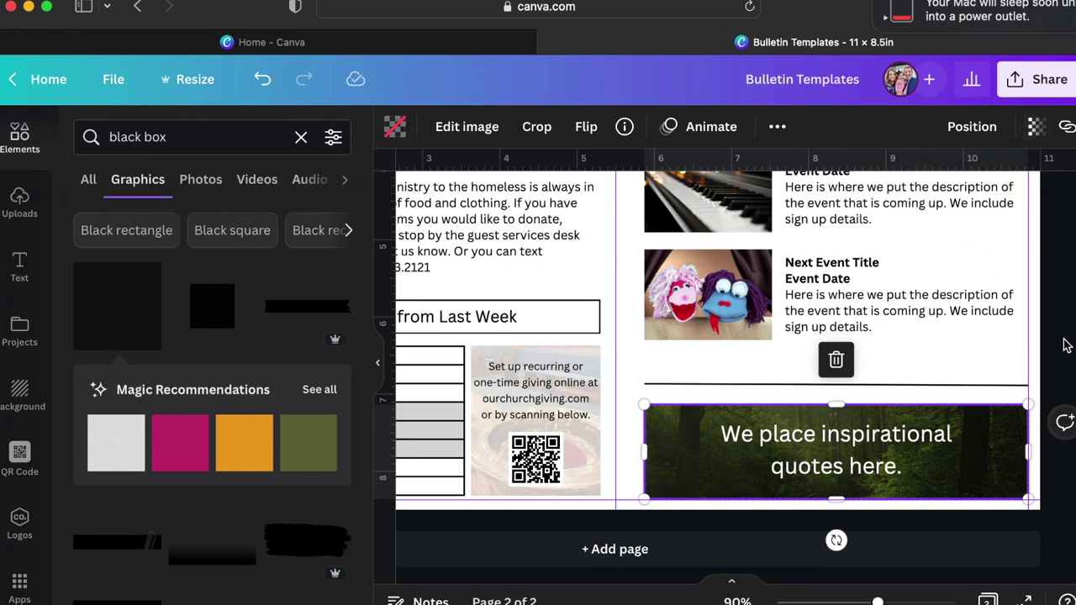
scroll(781, 386, "down", 3)
scroll(782, 386, "down", 2)
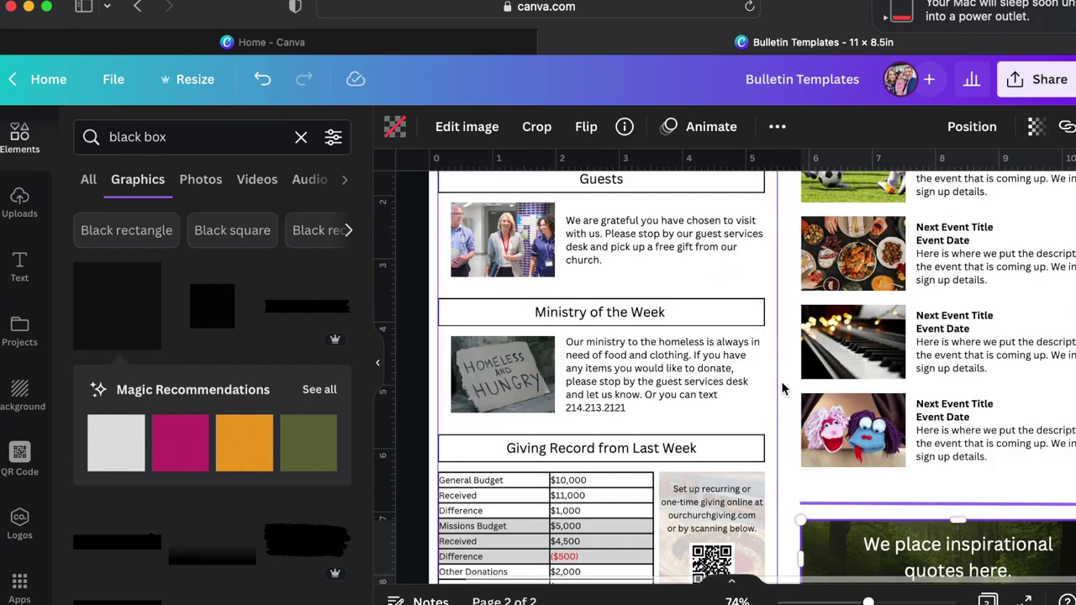
scroll(781, 387, "down", 2)
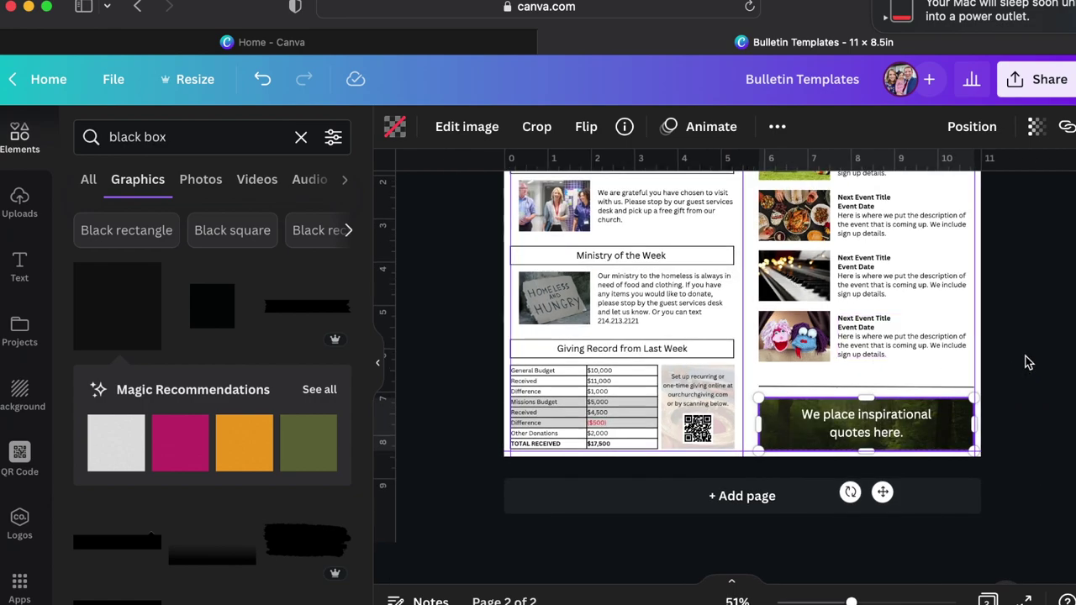
scroll(1029, 353, "up", 5)
scroll(1034, 379, "down", 5)
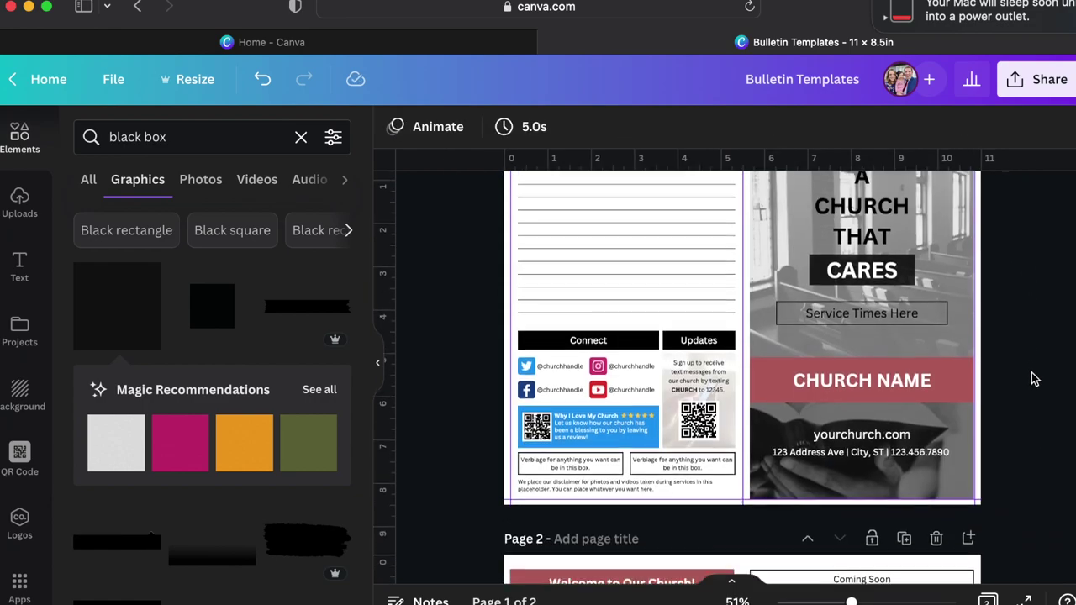
scroll(1034, 379, "down", 3)
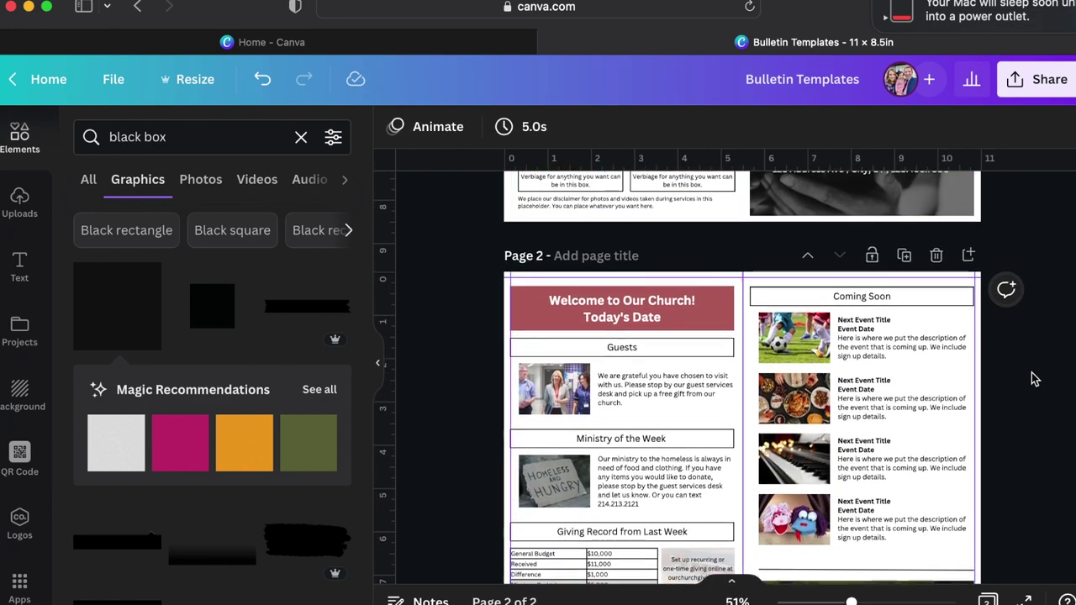
scroll(1033, 379, "up", 2)
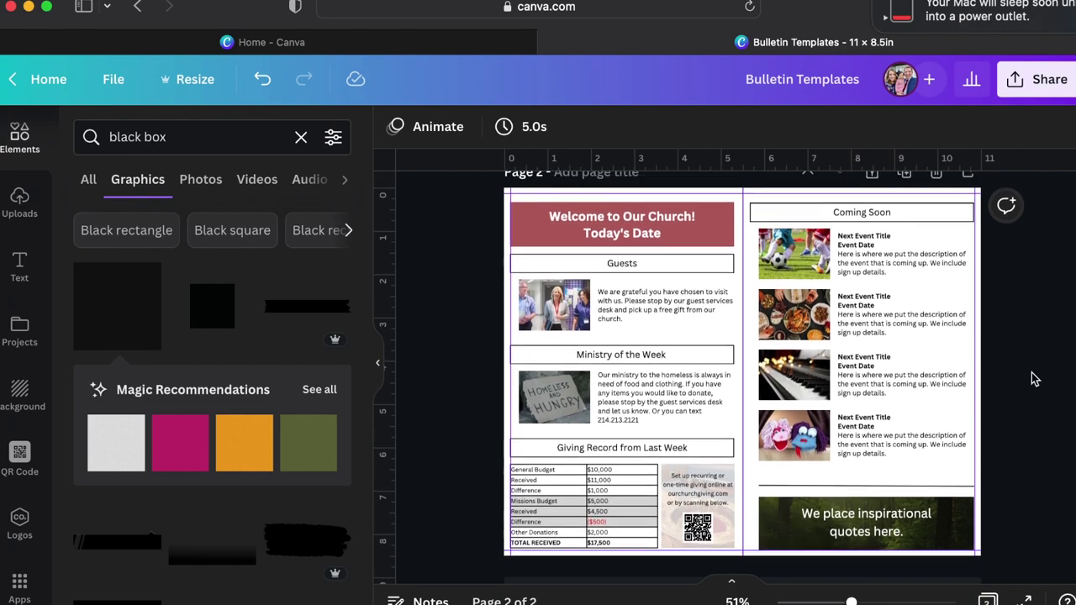
scroll(1034, 379, "up", 6)
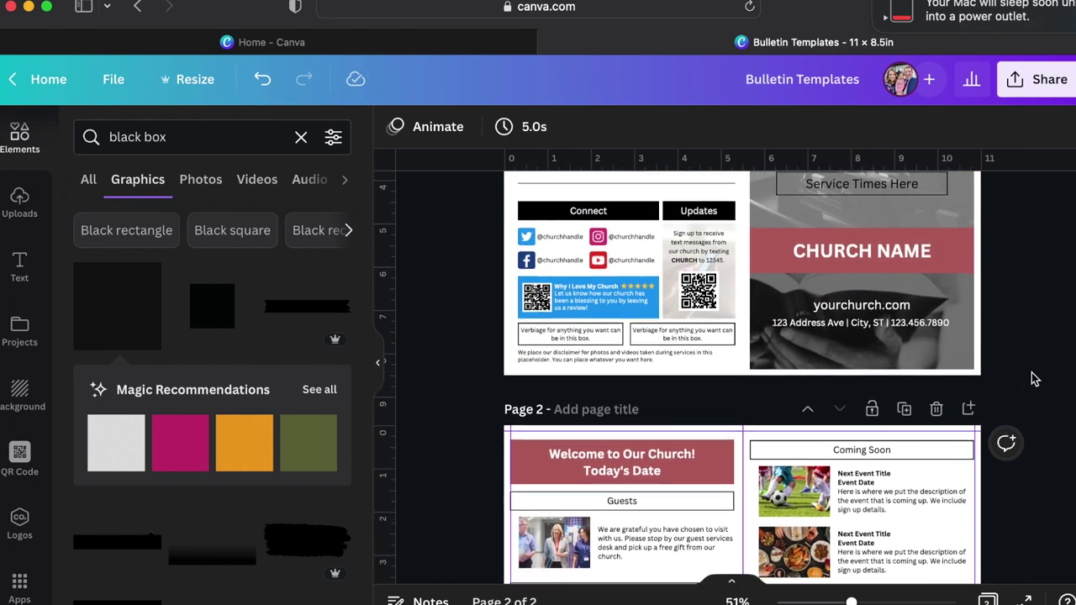
scroll(1034, 379, "up", 1)
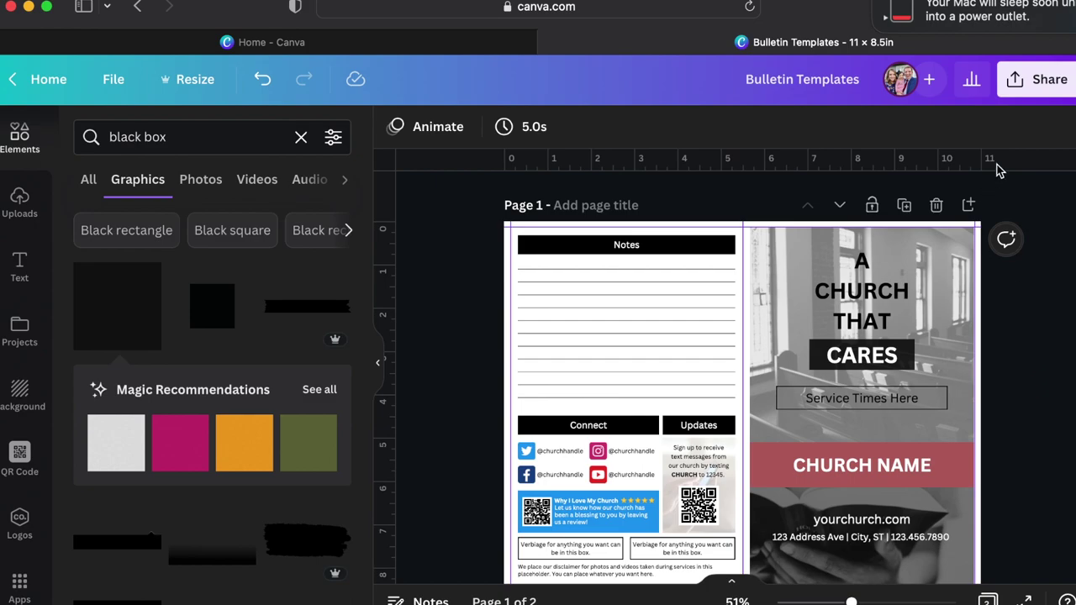
left_click(1034, 82)
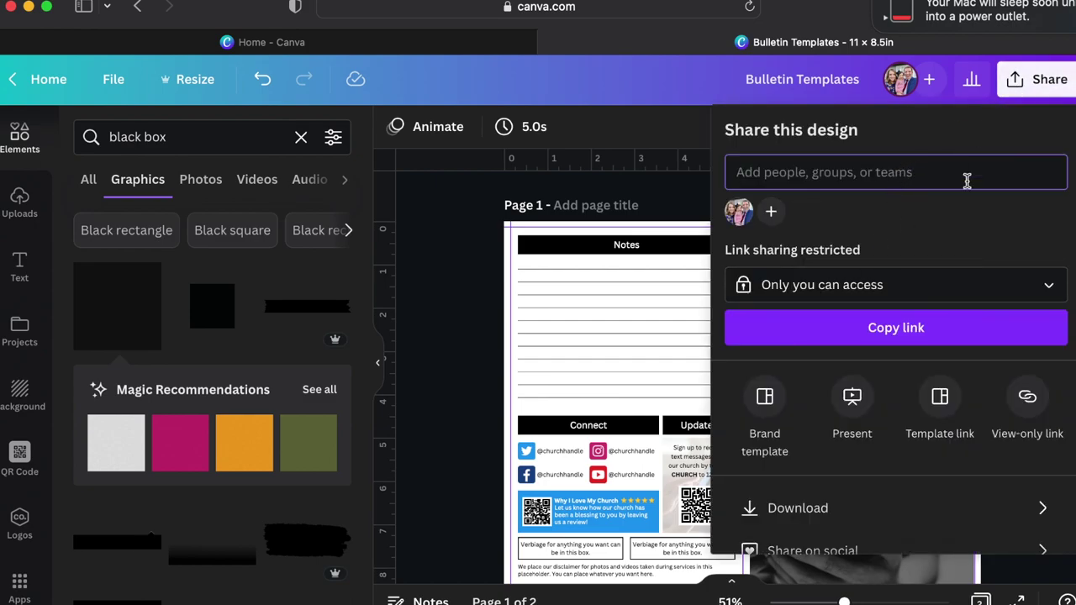
Download both bulletin pages with file type PDF Print and dismiss the completion notice.
scroll(812, 449, "down", 2)
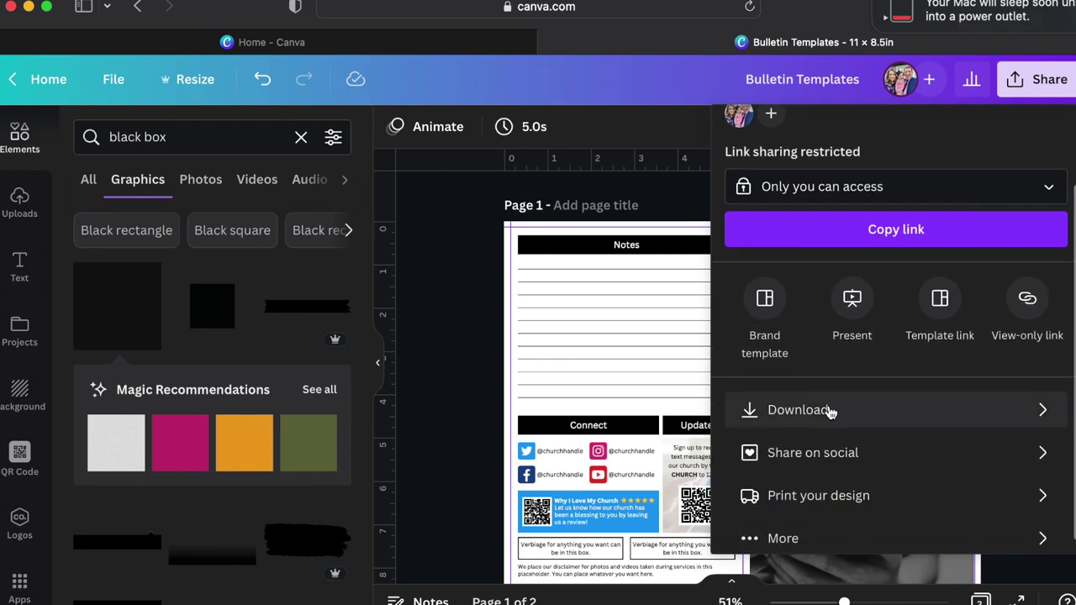
left_click(795, 413)
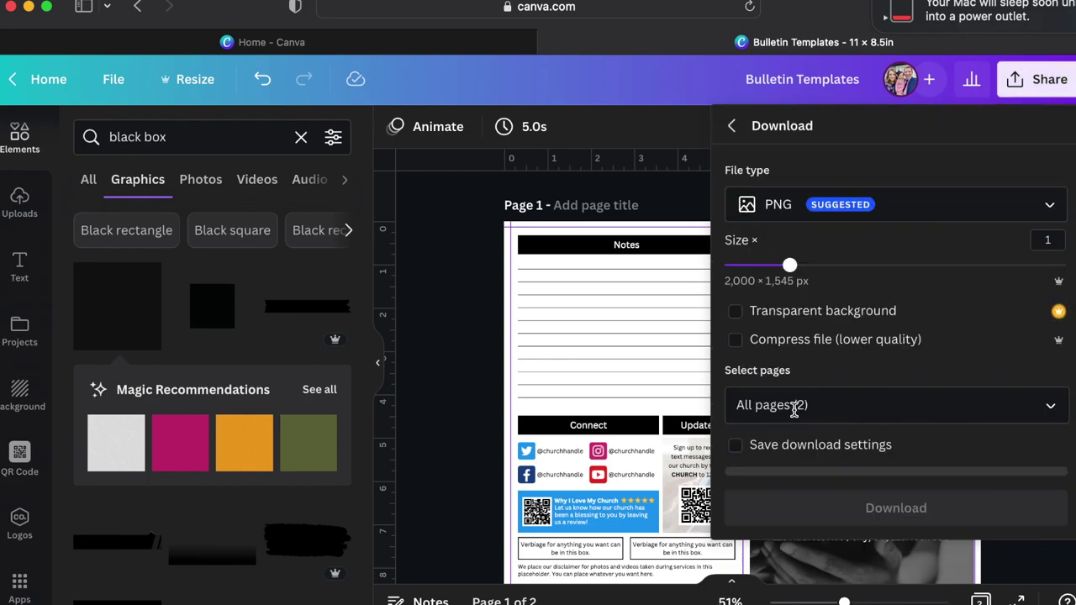
left_click(834, 217)
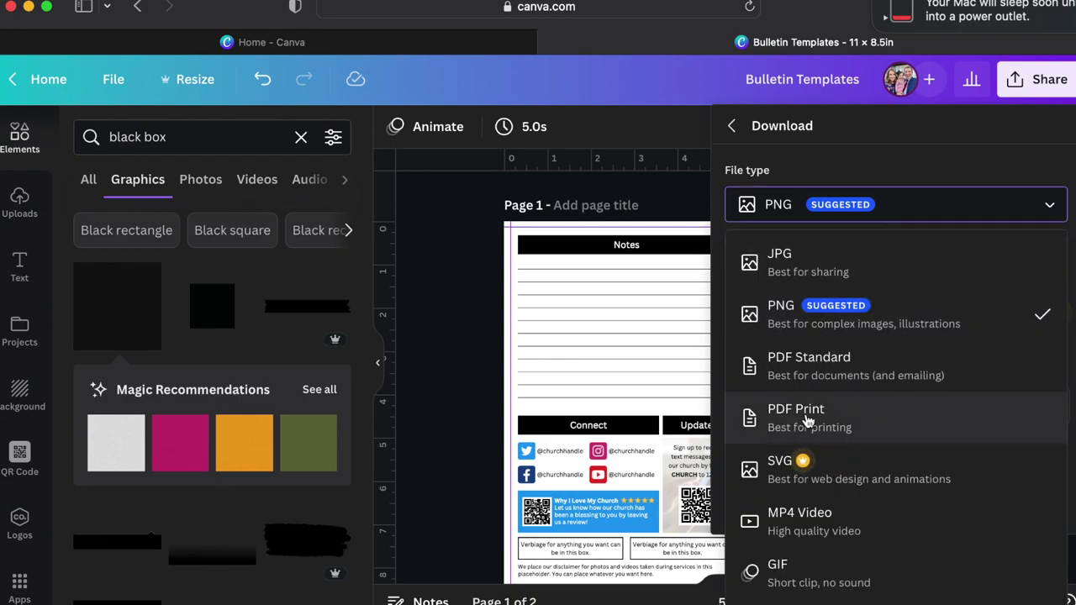
left_click(805, 416)
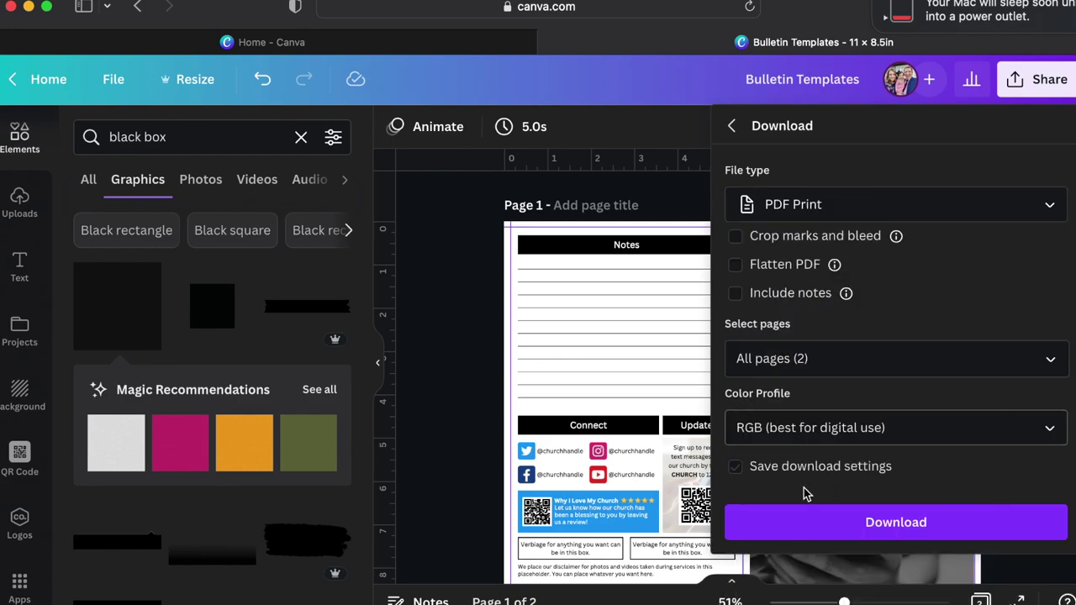
left_click(817, 526)
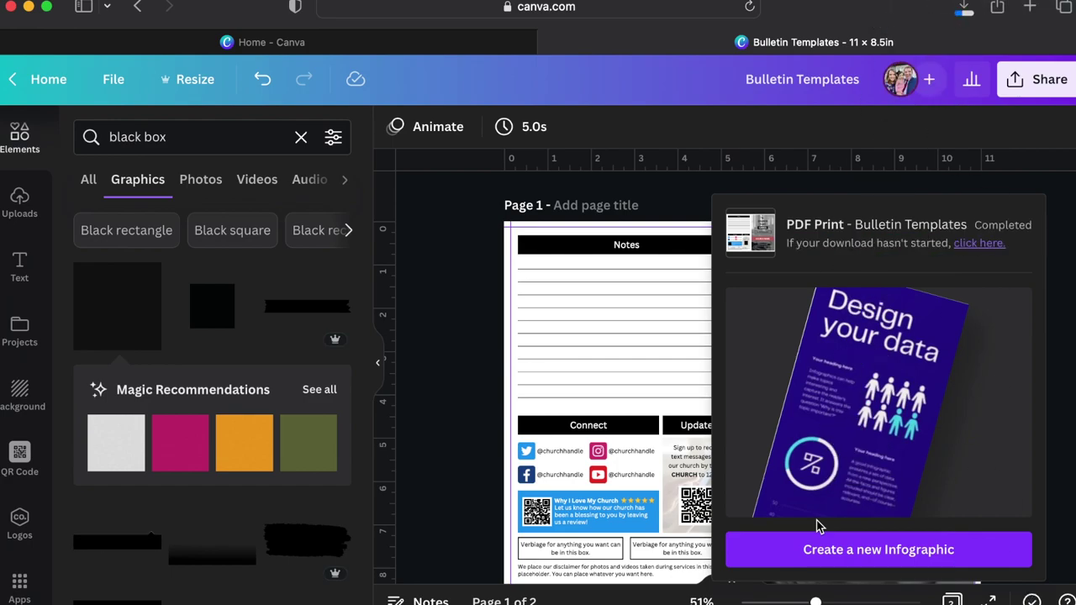
left_click(454, 440)
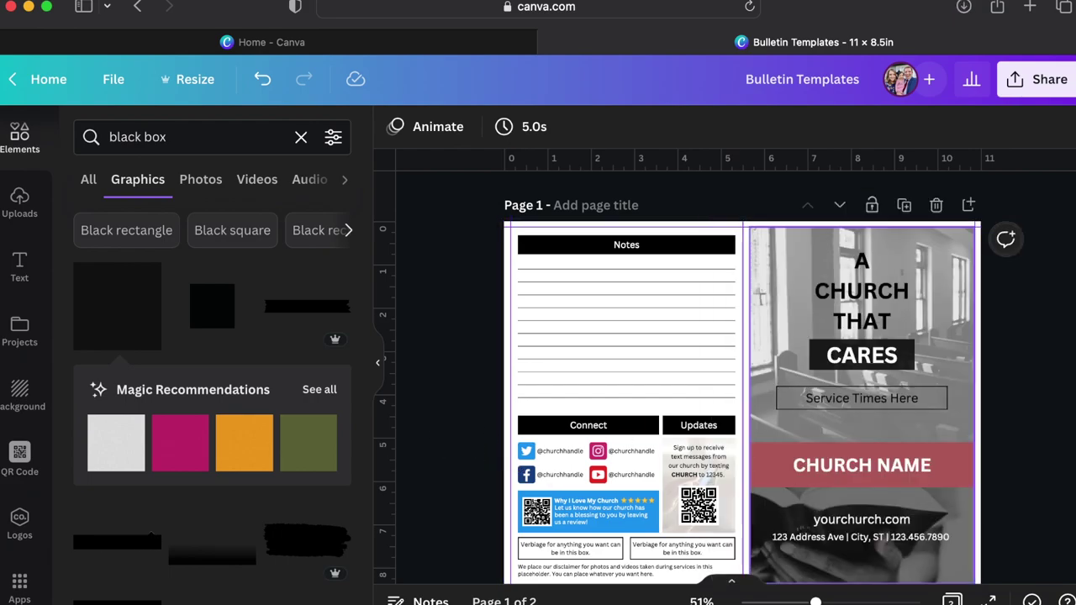
Open Bulletin Templates.pdf in Preview, resize its window, and bring up the Print dialog.
left_click_drag(1067, 336, 766, 397)
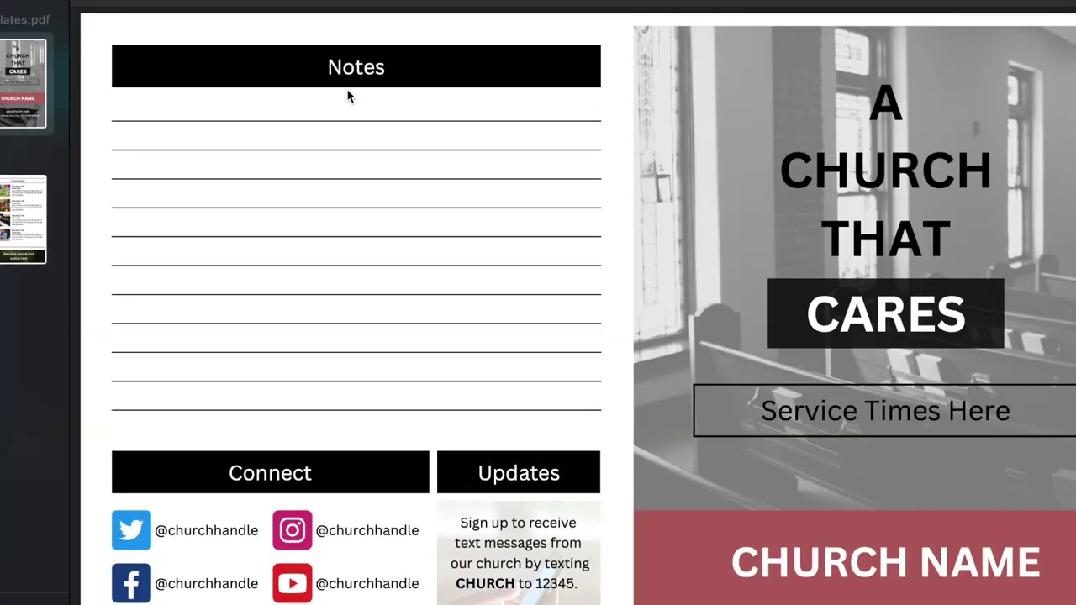
key("super+minus")
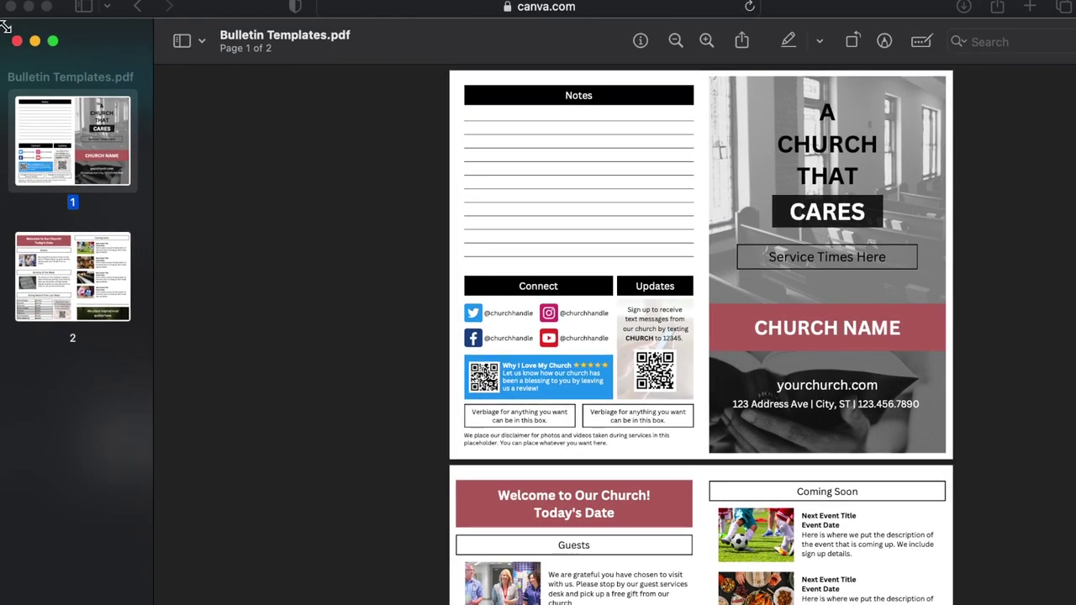
left_click_drag(5, 17, 332, 100)
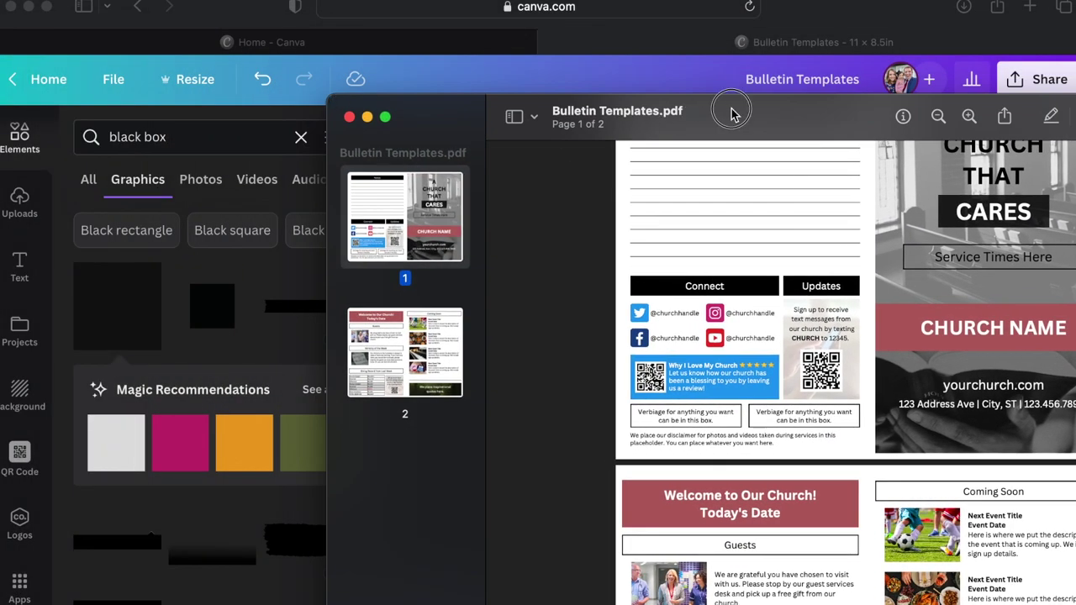
left_click_drag(732, 110, 520, 28)
scroll(664, 210, "down", 5)
scroll(683, 235, "up", 5)
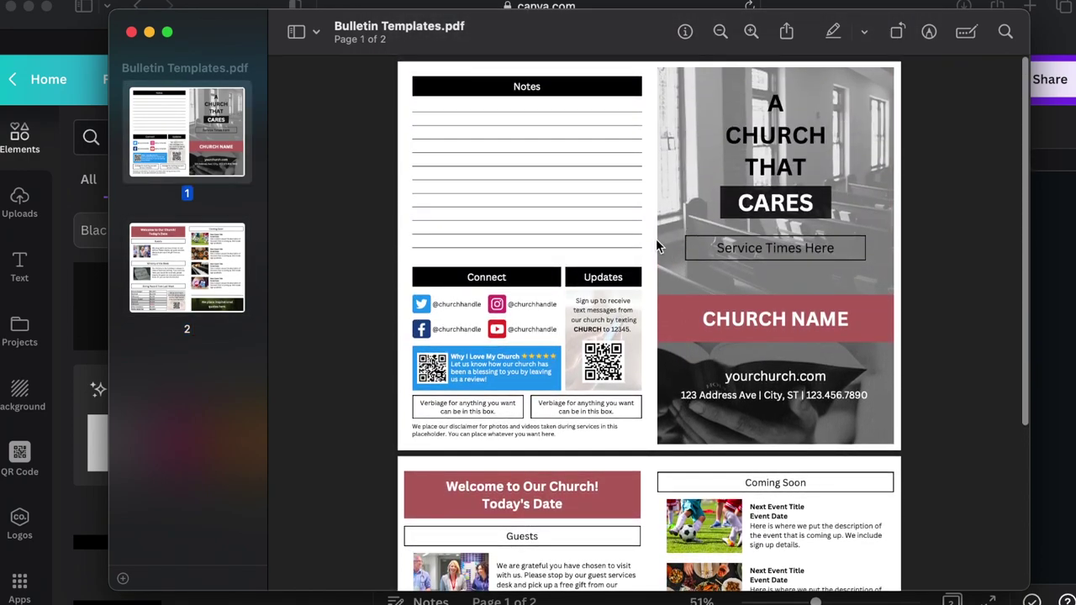
key("super+p")
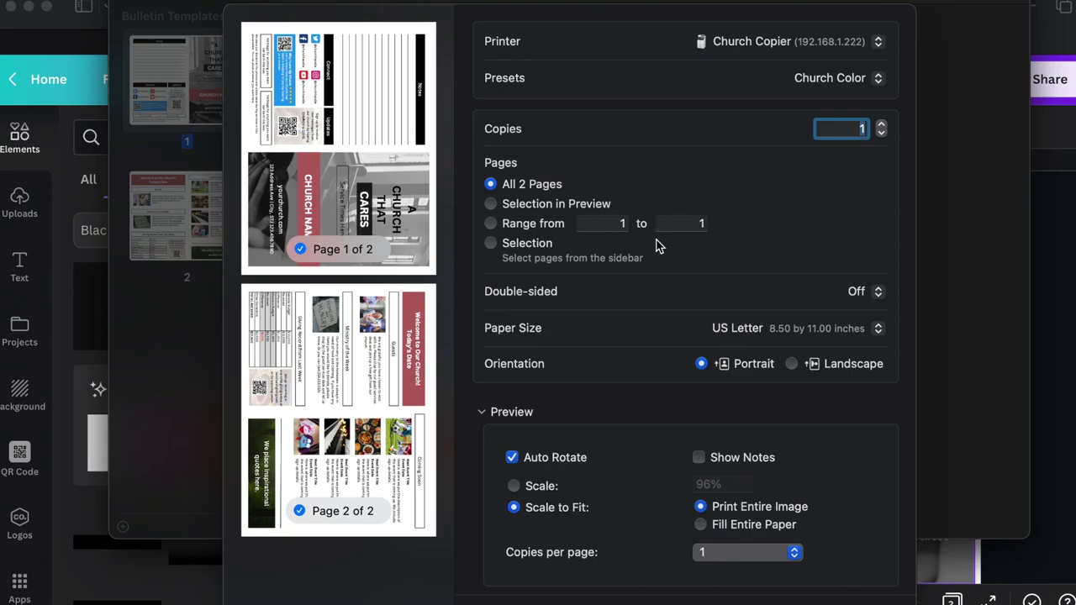
Print Bulletin Templates.pdf in Landscape, Double-sided On (Short Edge), with scale changed from 96% to 100%.
left_click(792, 364)
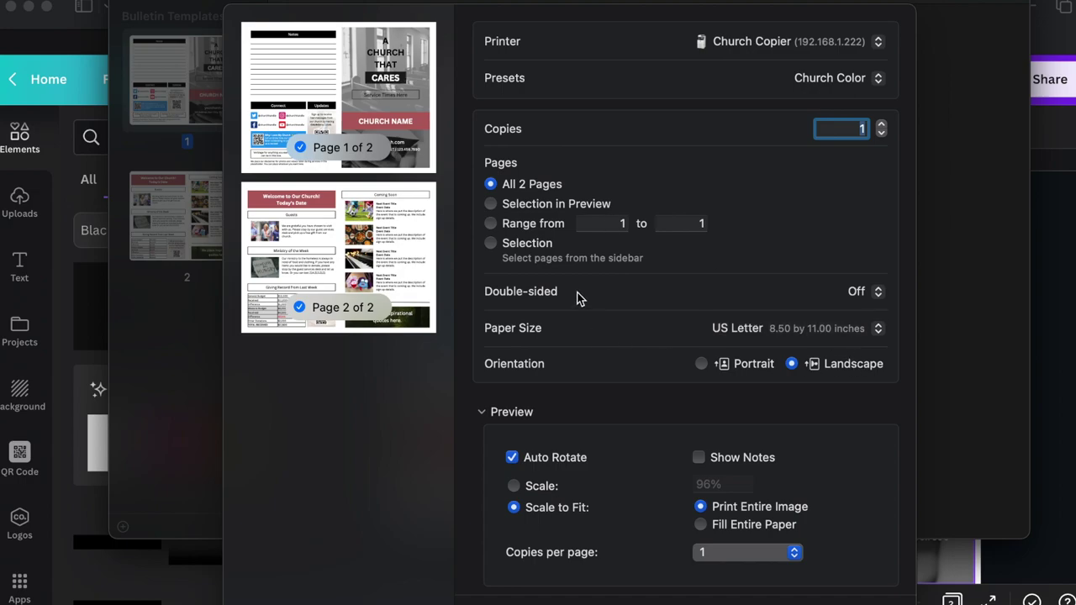
left_click(866, 291)
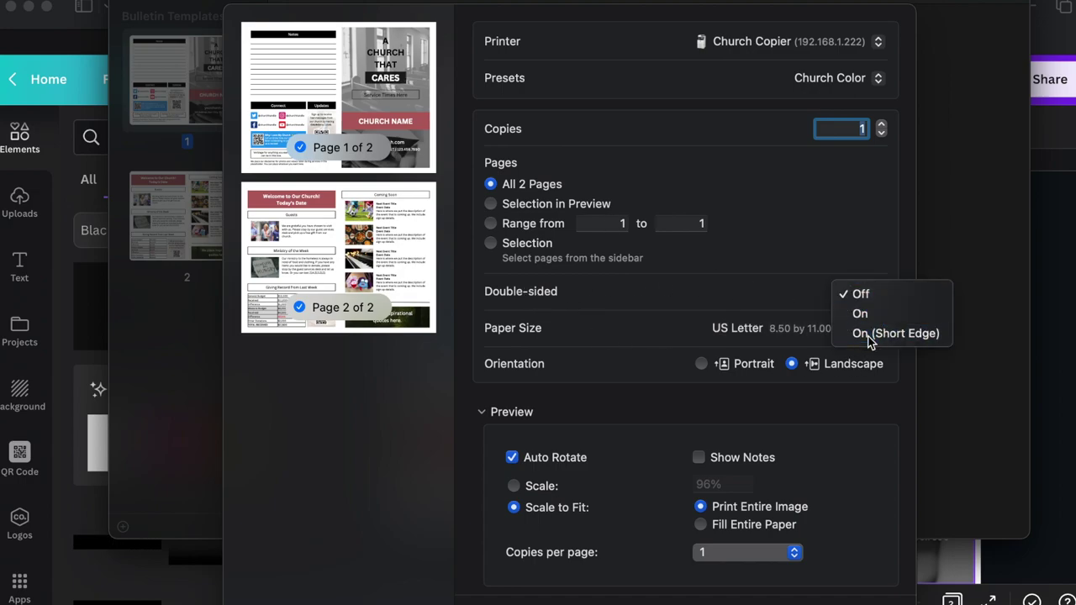
left_click(868, 332)
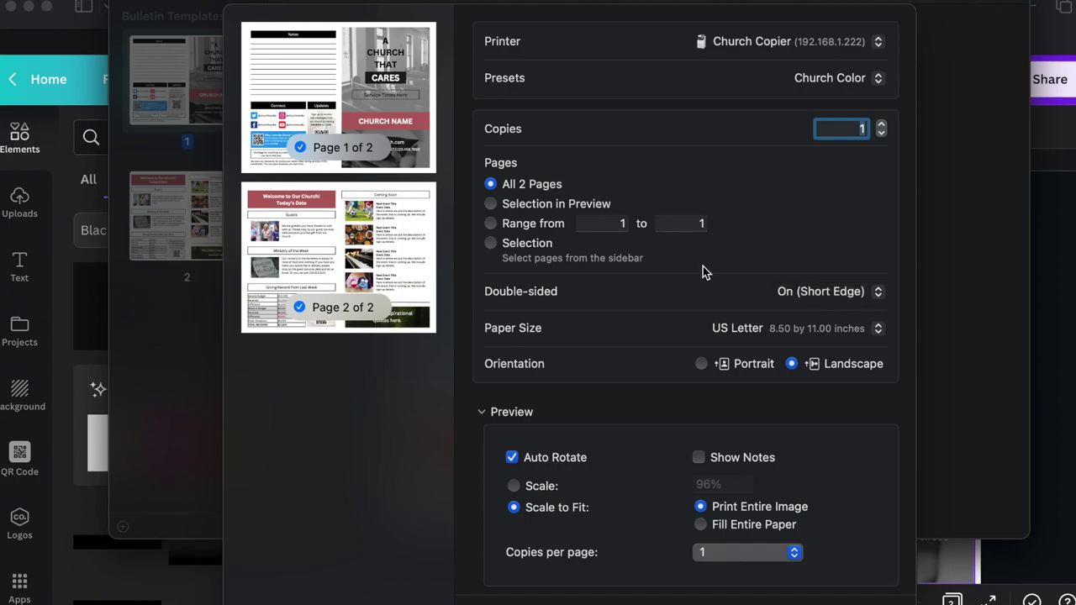
left_click(535, 486)
left_click(730, 486)
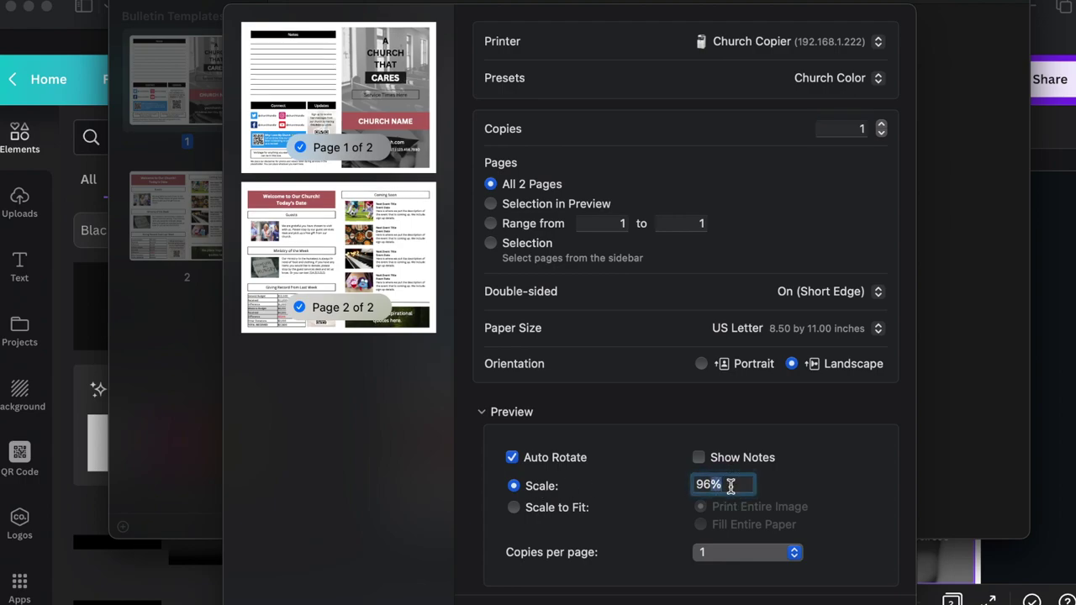
type("1")
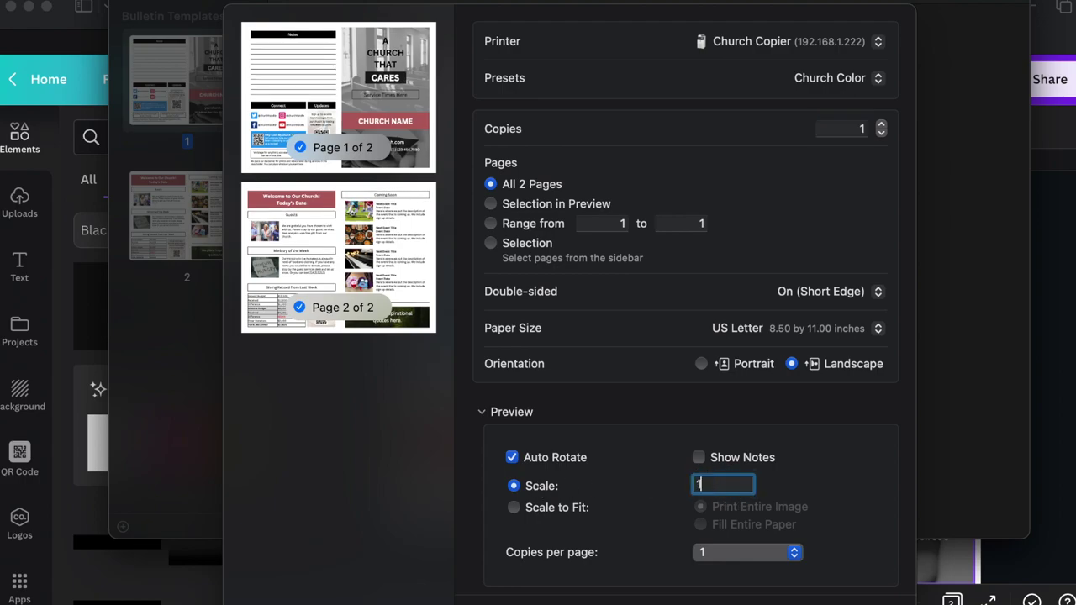
type("00")
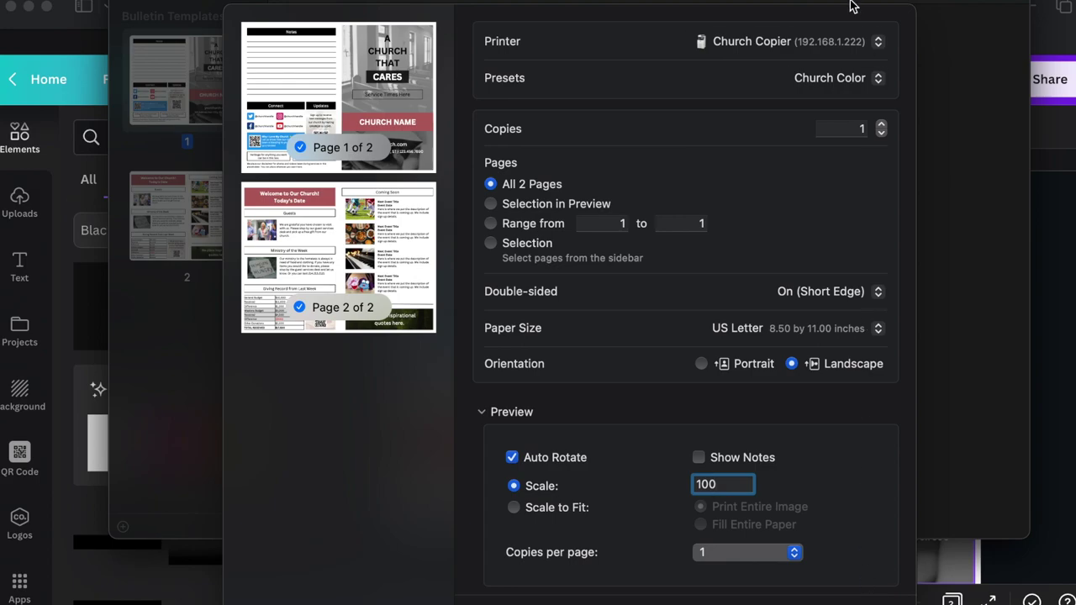
key("Escape")
Scroll through both pages of Bulletin Templates.pdf, then close the Preview window.
scroll(833, 262, "down", 5)
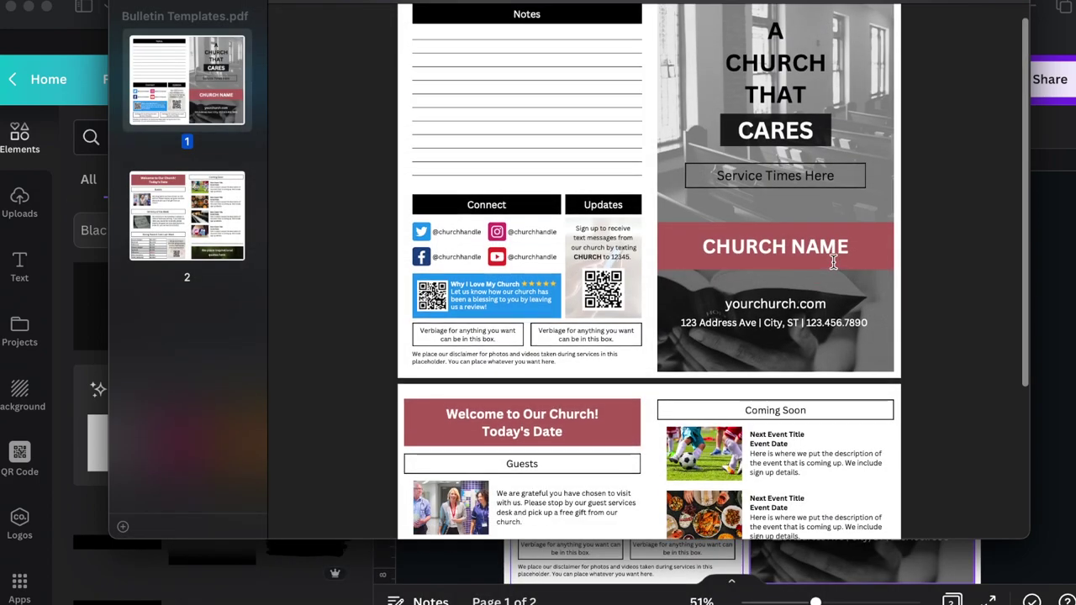
scroll(833, 262, "down", 2)
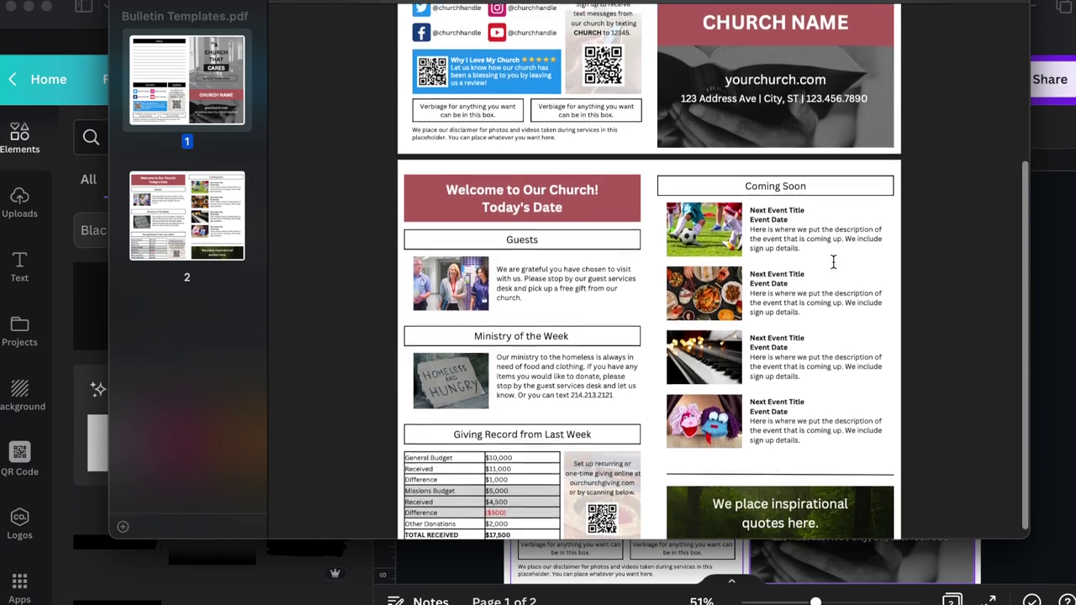
scroll(833, 262, "up", 7)
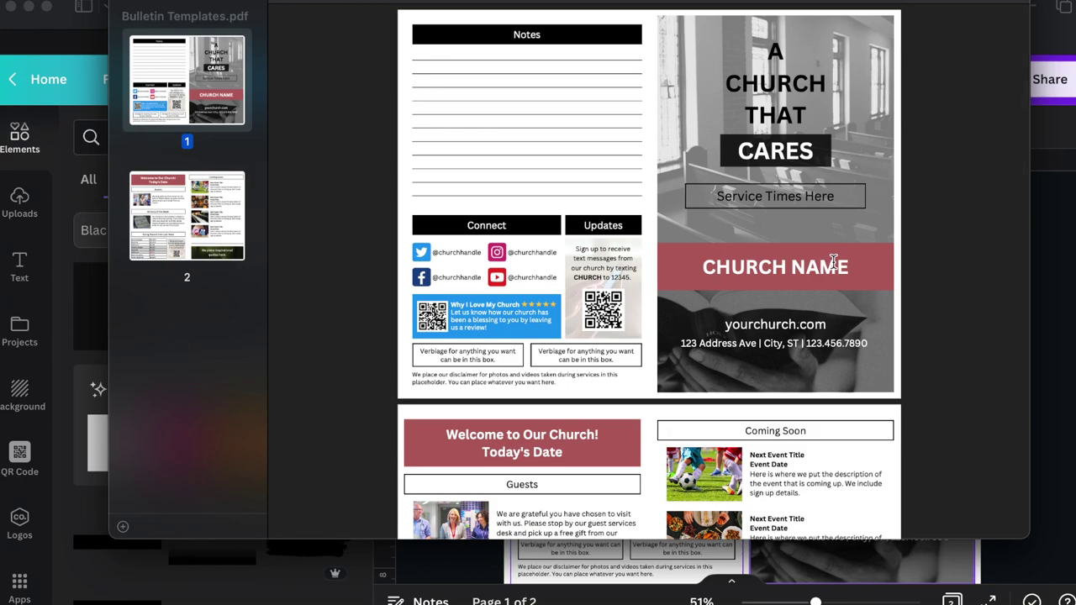
key("super+w")
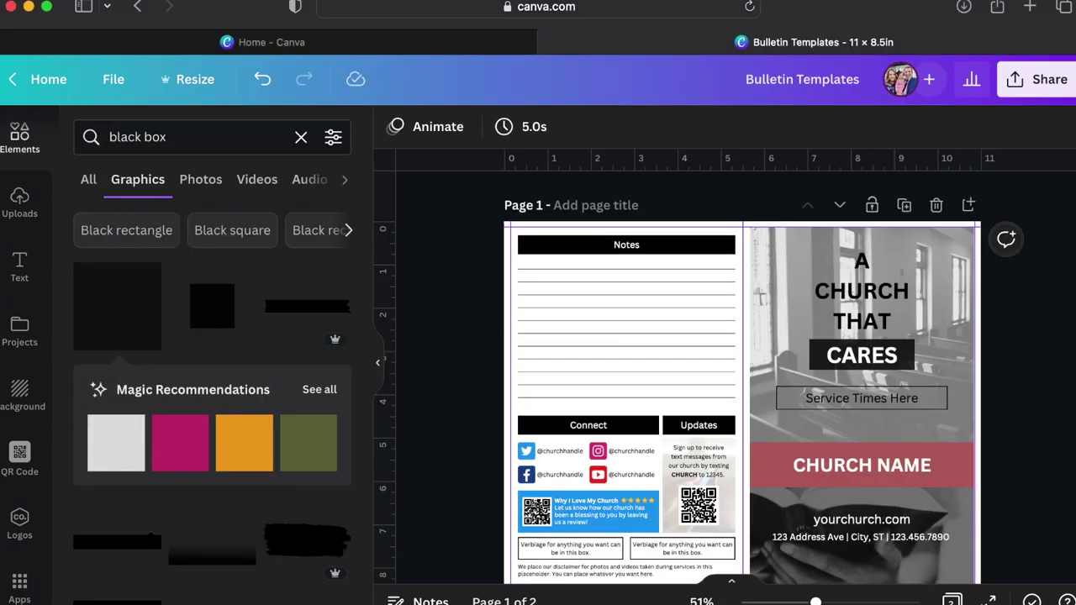